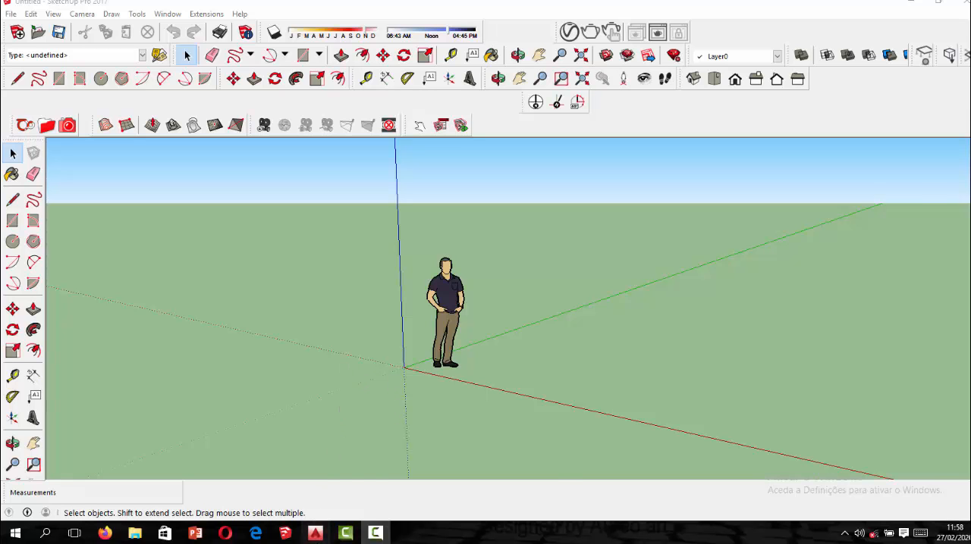
# Switch to AutoCAD and examine the two floor plans in the house project drawing.
pyautogui.click(315, 533)
pyautogui.scroll(4, 340, 342)
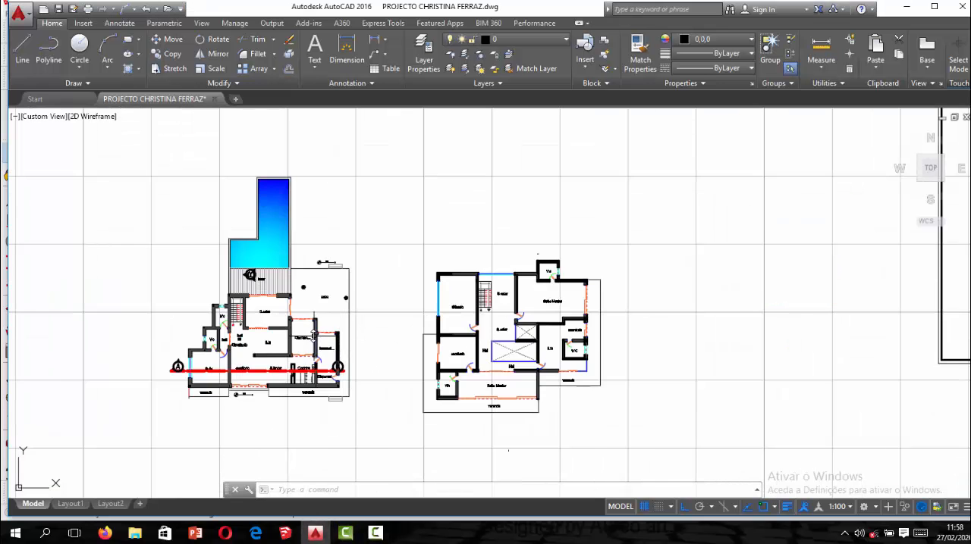
pyautogui.scroll(-2, 352, 349)
pyautogui.scroll(3, 362, 355)
pyautogui.scroll(-3, 362, 354)
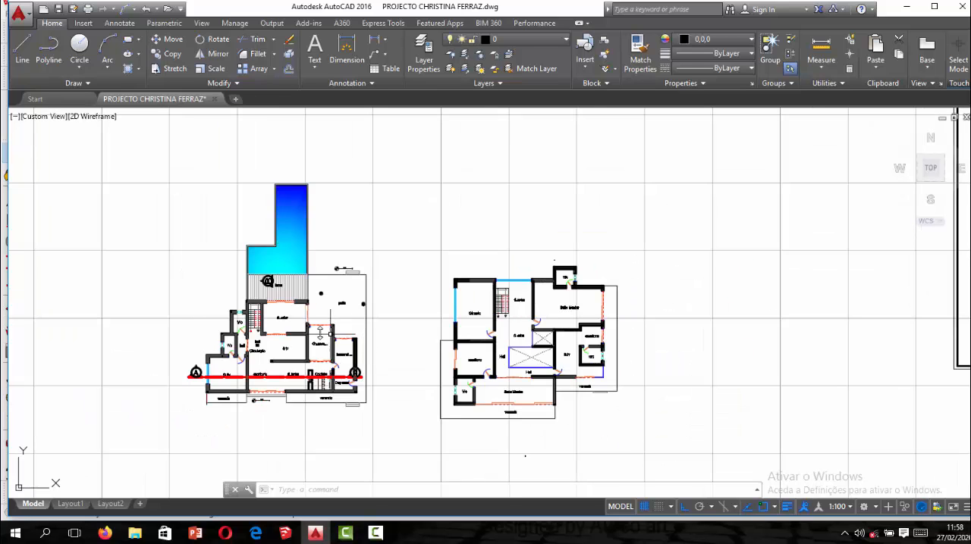
pyautogui.scroll(3, 356, 349)
pyautogui.scroll(-3, 347, 337)
pyautogui.scroll(3, 338, 325)
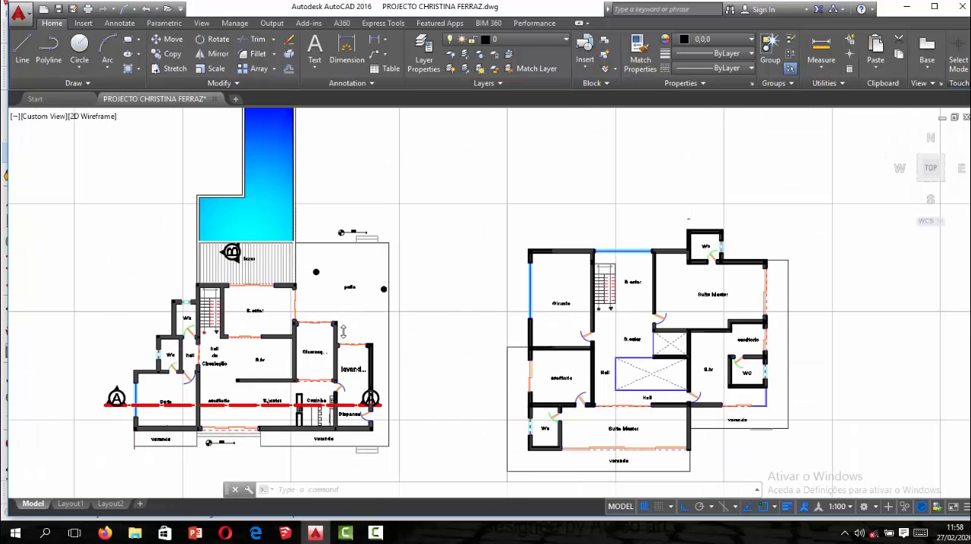
pyautogui.scroll(-3, 371, 328)
pyautogui.scroll(3, 438, 324)
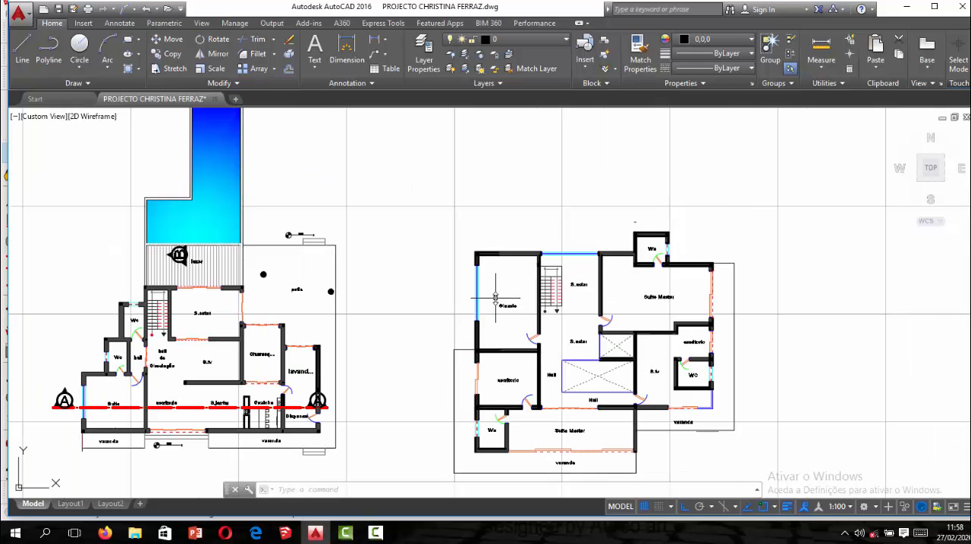
pyautogui.scroll(-3, 500, 303)
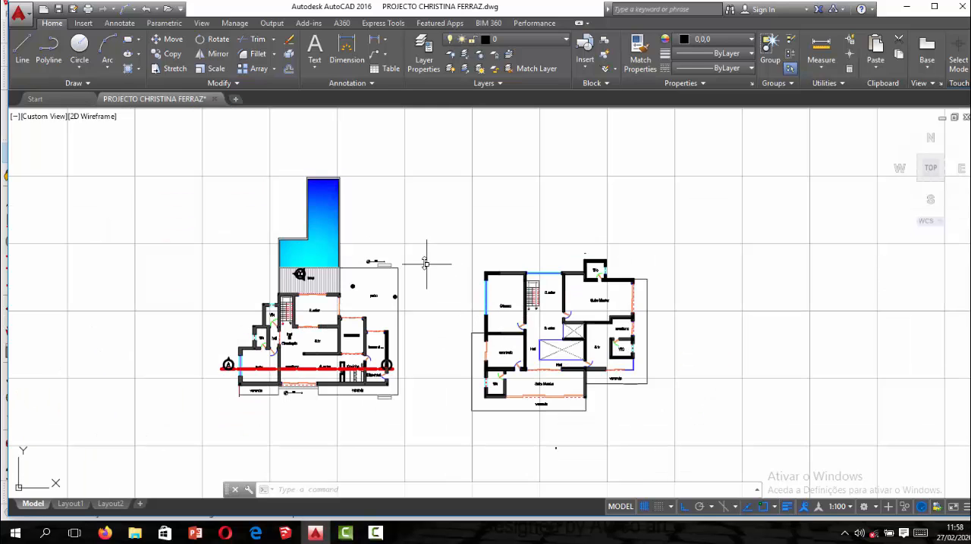
# Select the entire floor plan with the pool and start Write Block (WBLOCK) for it.
pyautogui.click(200, 160)
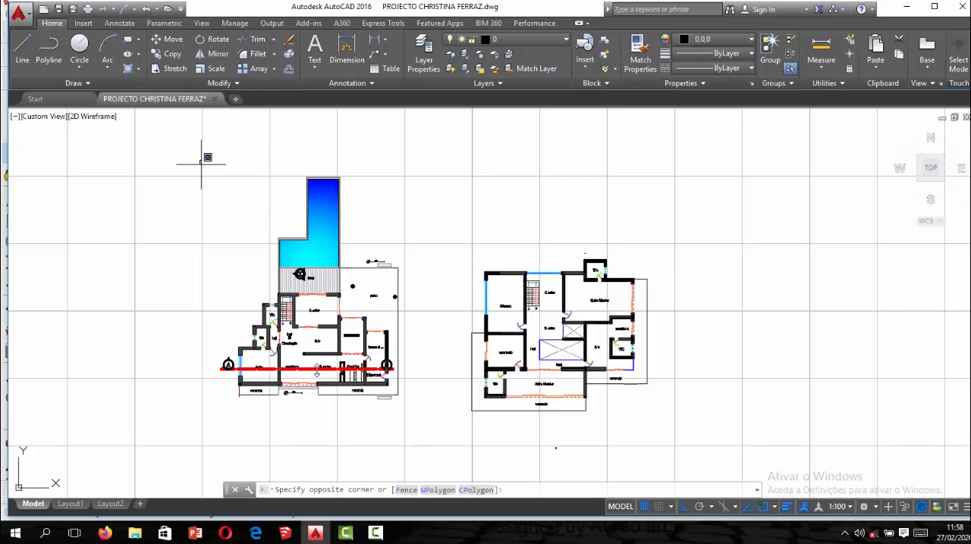
pyautogui.click(434, 445)
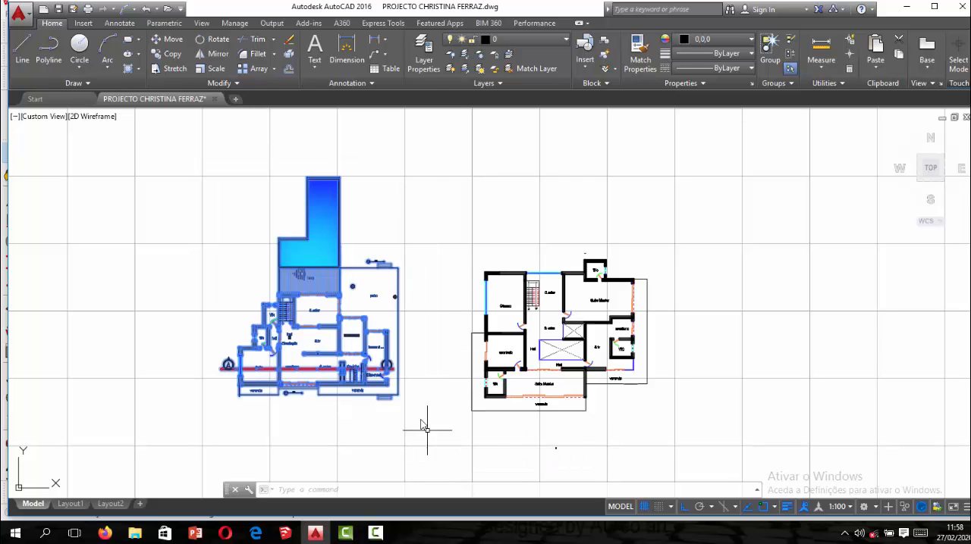
pyautogui.click(210, 168)
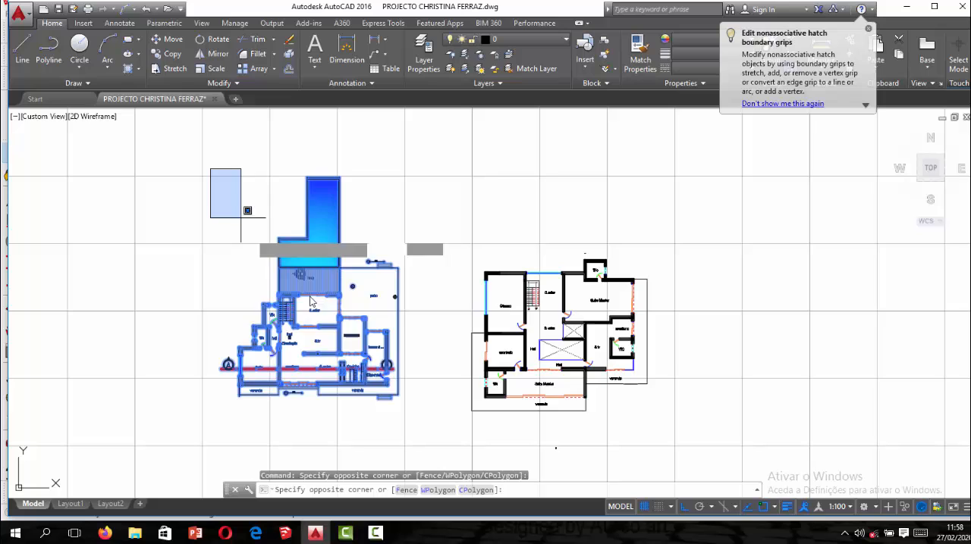
pyautogui.click(412, 398)
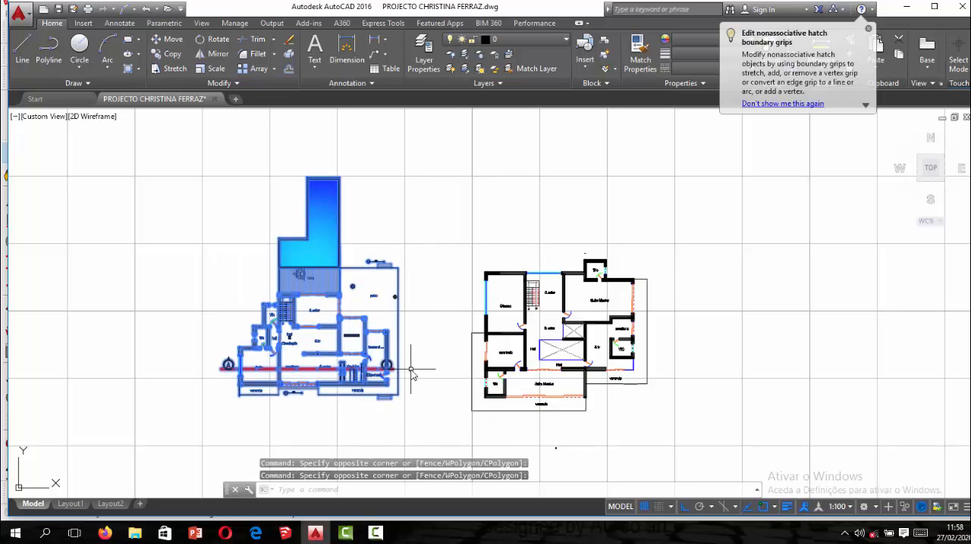
pyautogui.write('W')
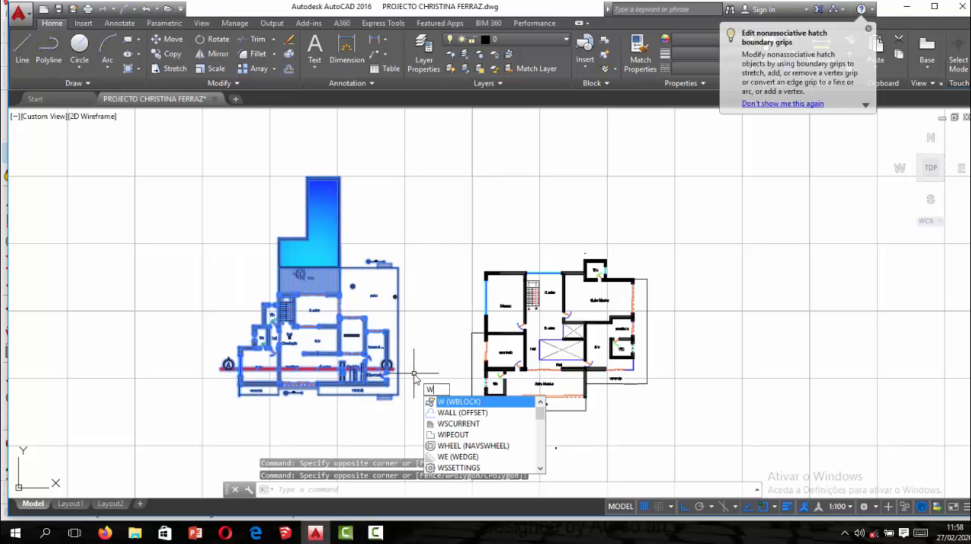
pyautogui.press('Return')
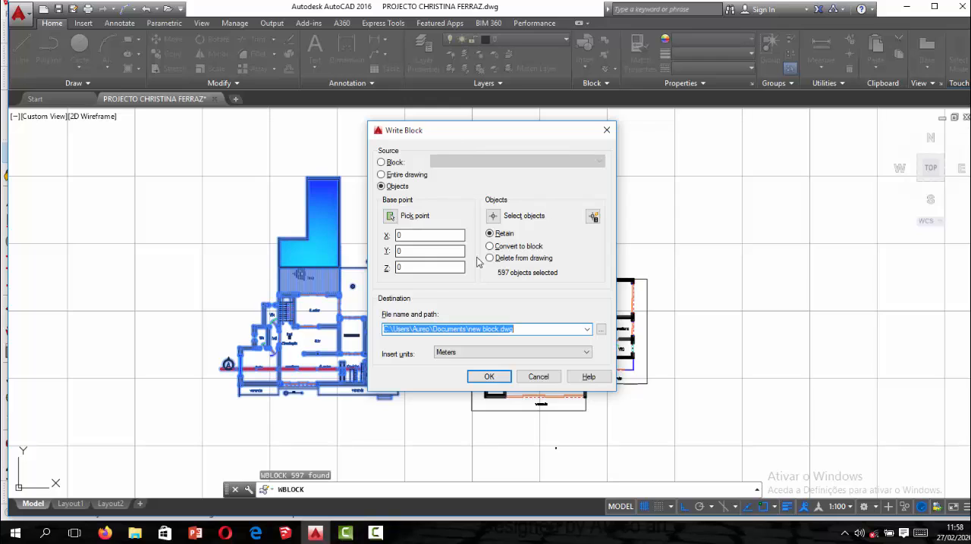
# Replace the block's destination with just the client's name and try to write the file without a folder path.
pyautogui.click(521, 332)
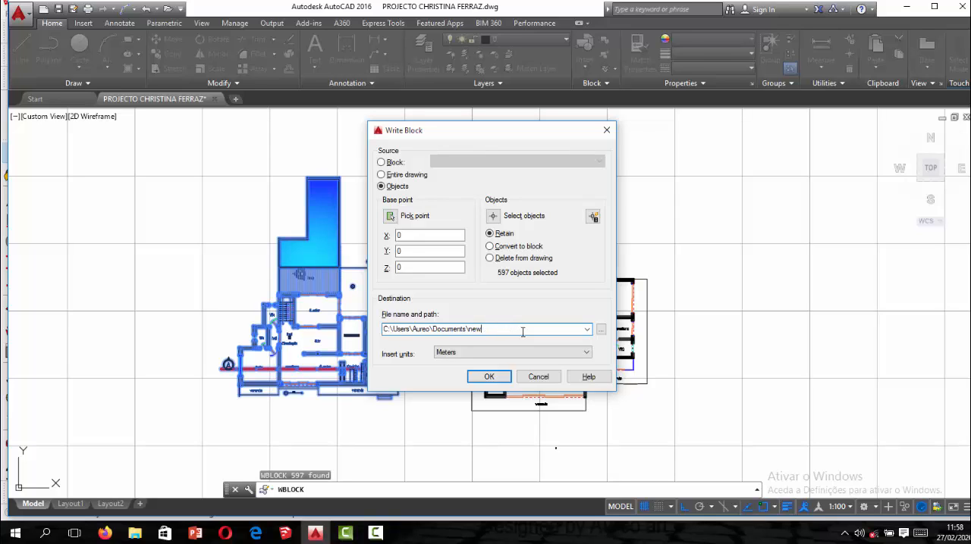
pyautogui.press('BackSpace')
pyautogui.press('BackSpace')
pyautogui.press('BackSpace')
pyautogui.press('BackSpace')
pyautogui.press('BackSpace')
pyautogui.press('BackSpace')
pyautogui.press('BackSpace')
pyautogui.press('BackSpace')
pyautogui.press('BackSpace')
pyautogui.press('BackSpace')
pyautogui.press('BackSpace')
pyautogui.press('BackSpace')
pyautogui.press('BackSpace')
pyautogui.press('BackSpace')
pyautogui.press('BackSpace')
pyautogui.press('BackSpace')
pyautogui.press('BackSpace')
pyautogui.press('BackSpace')
pyautogui.press('BackSpace')
pyautogui.press('BackSpace')
pyautogui.click(488, 379)
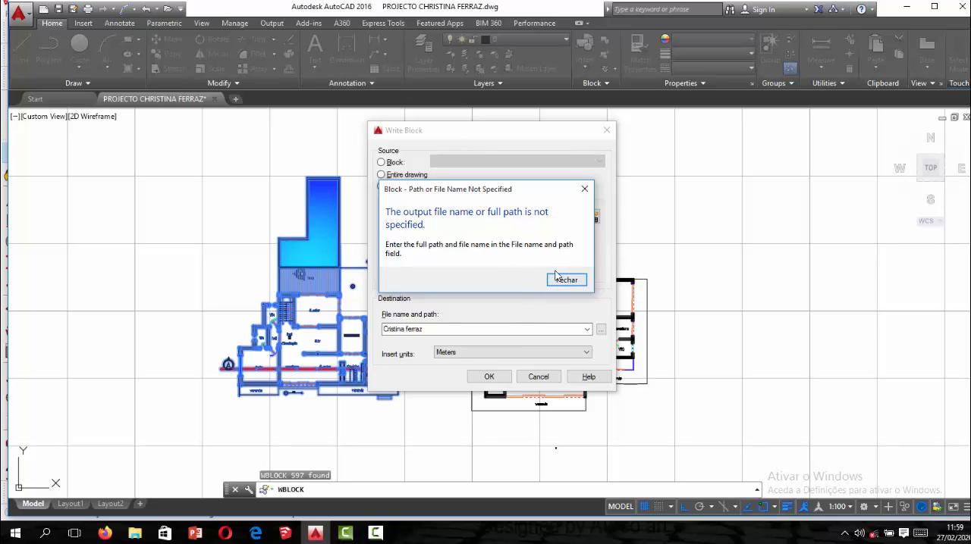
pyautogui.click(584, 188)
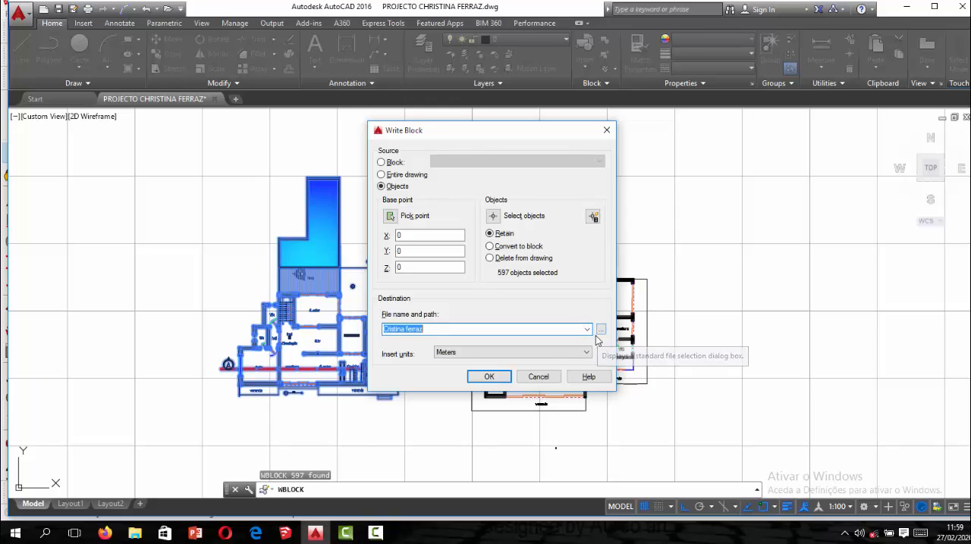
# Choose Meters as the insert units and open the file browser for the block's destination.
pyautogui.click(476, 355)
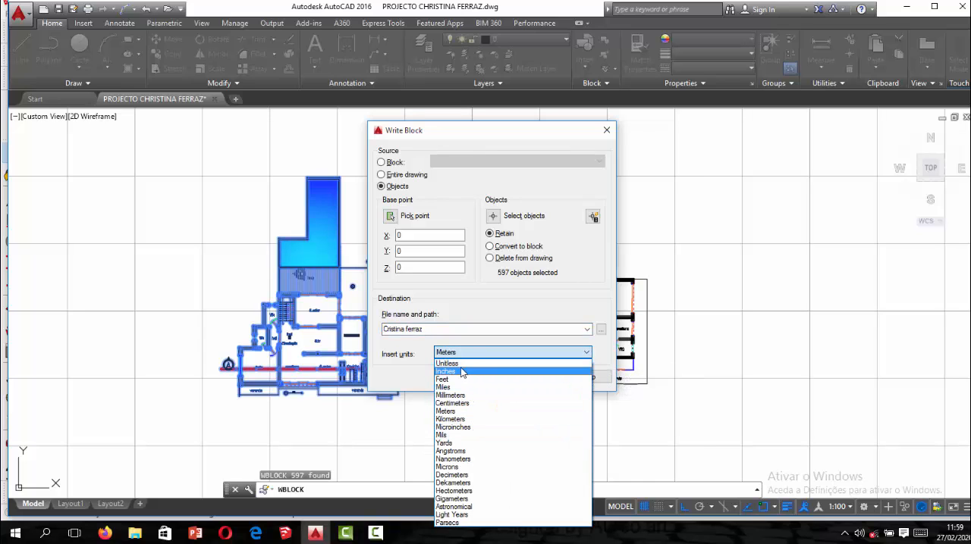
pyautogui.click(465, 412)
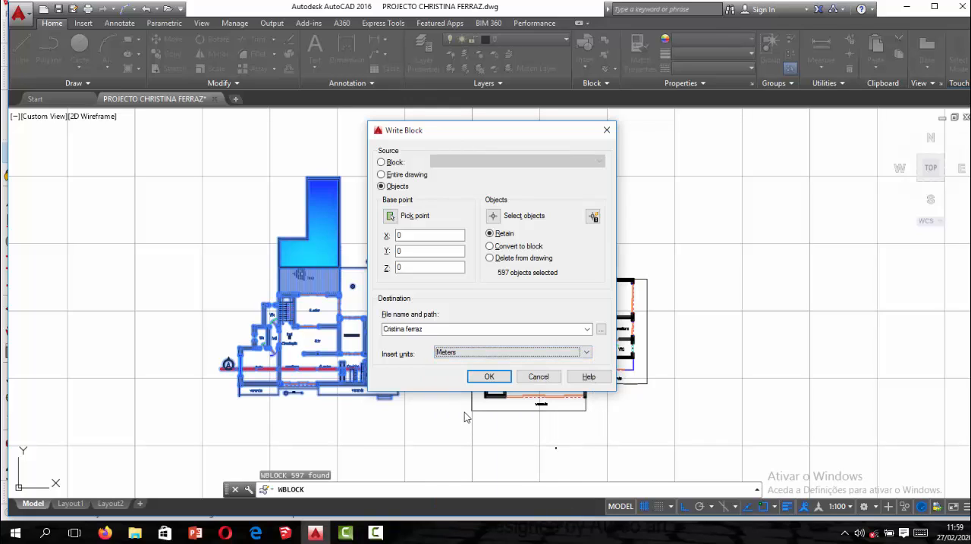
pyautogui.click(600, 330)
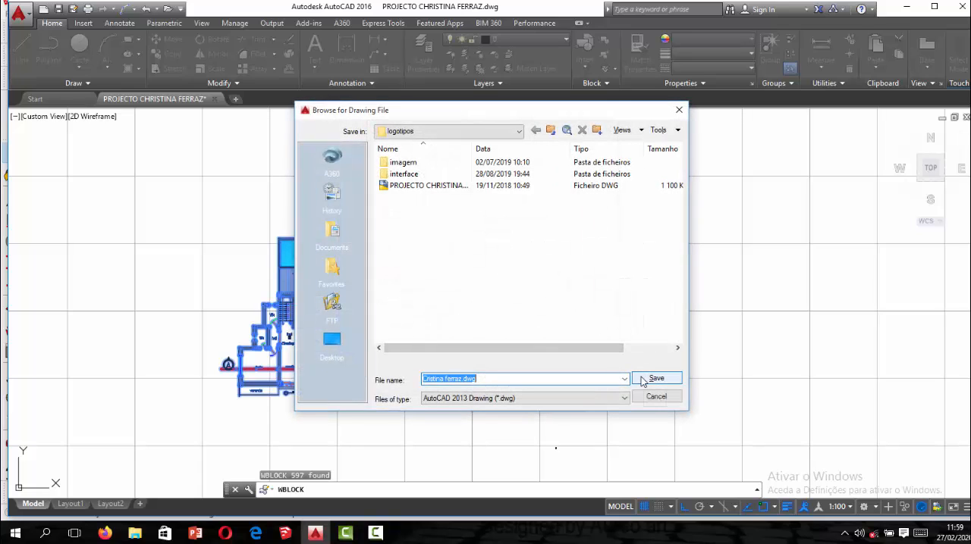
pyautogui.click(499, 379)
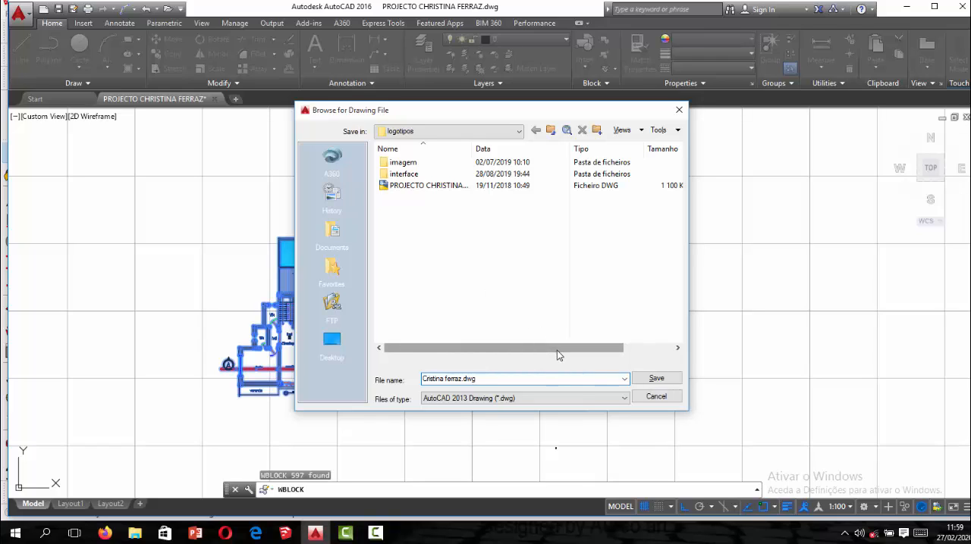
pyautogui.rightClick(438, 239)
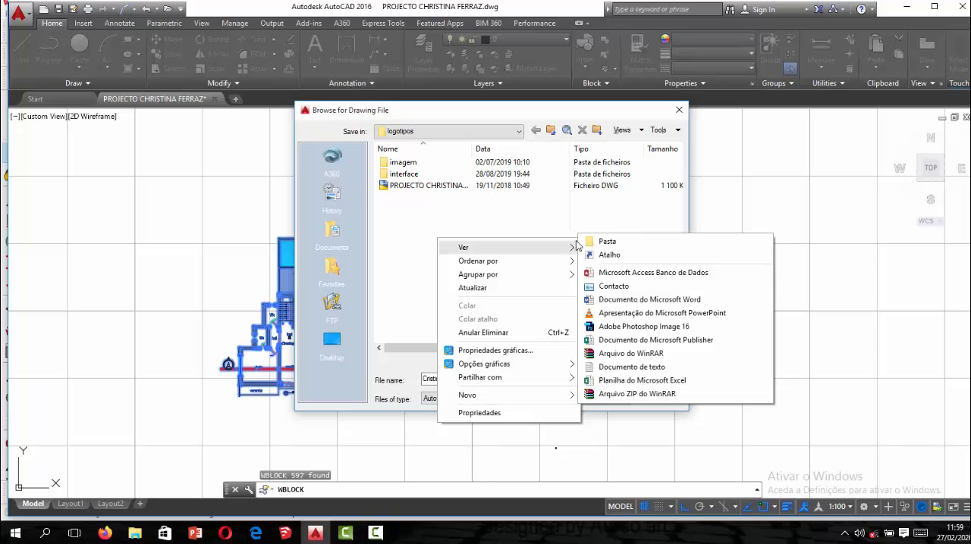
pyautogui.click(473, 225)
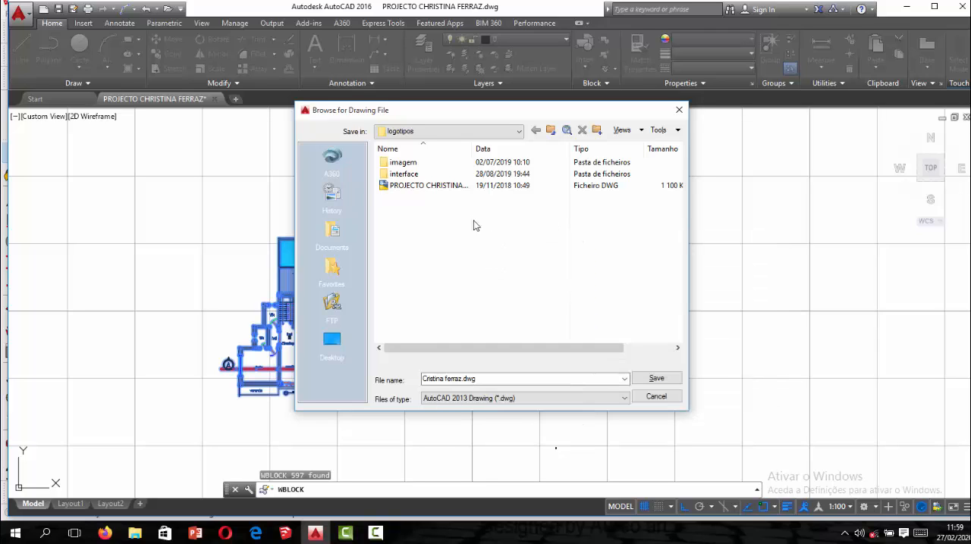
# Set the DWG destination to the Camtasia Studio folder in Documents and write out the pool floor plan's block.
pyautogui.click(333, 273)
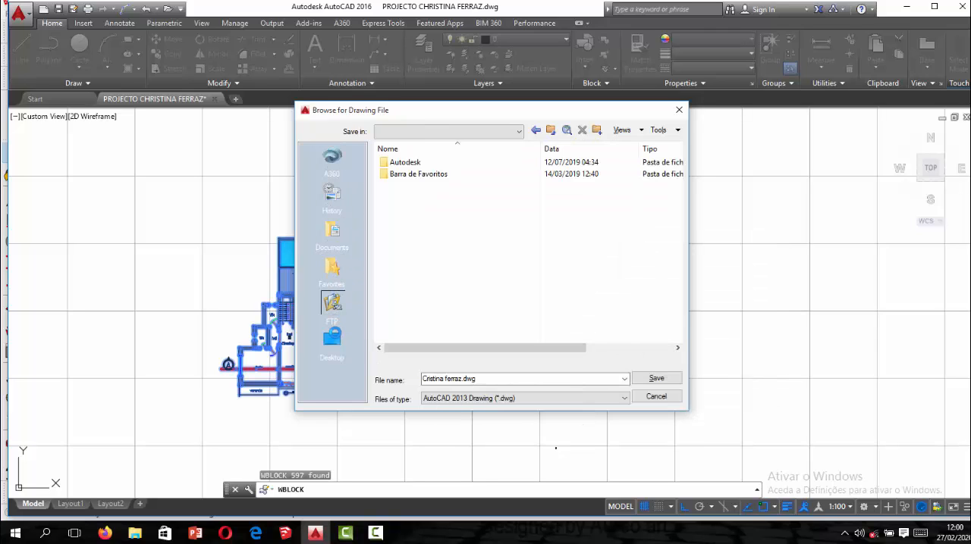
pyautogui.click(336, 326)
pyautogui.click(333, 341)
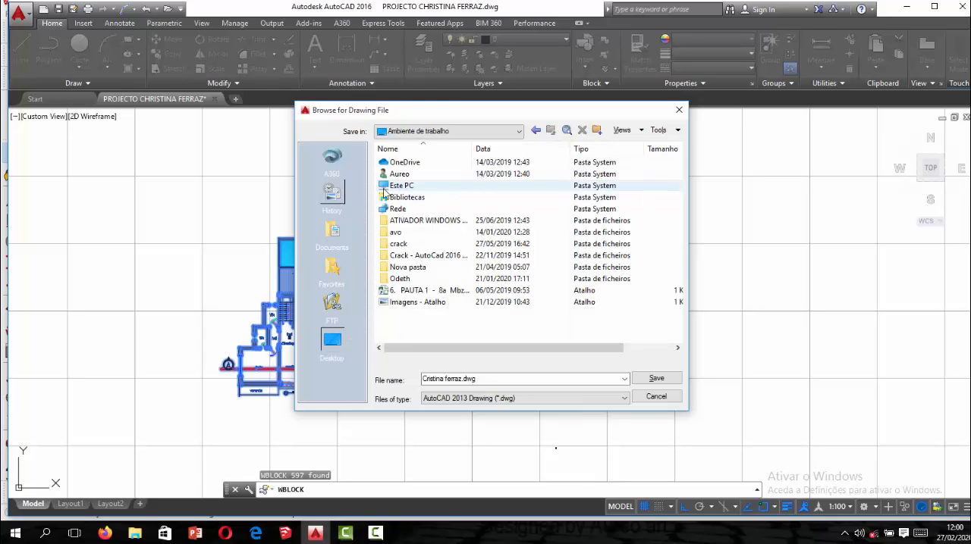
pyautogui.click(322, 240)
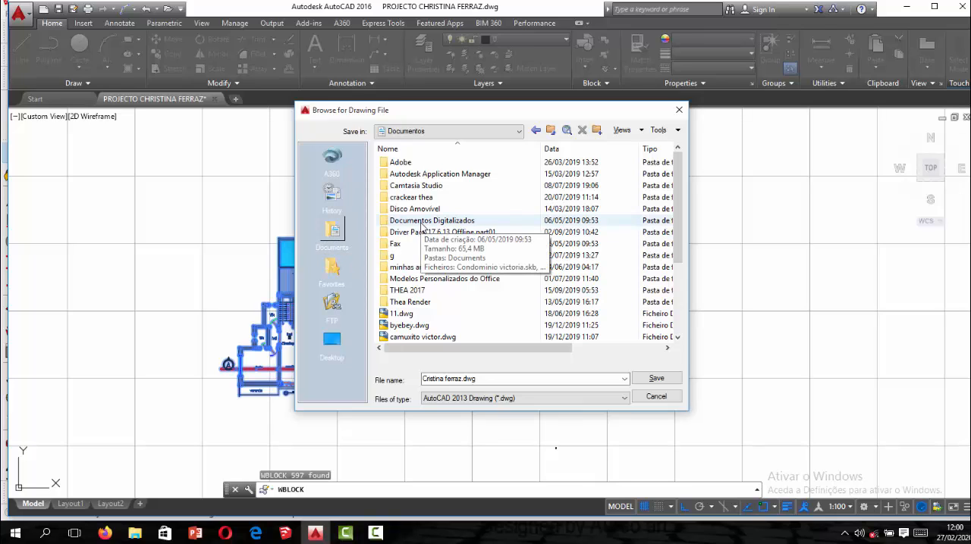
pyautogui.scroll(-1, 423, 228)
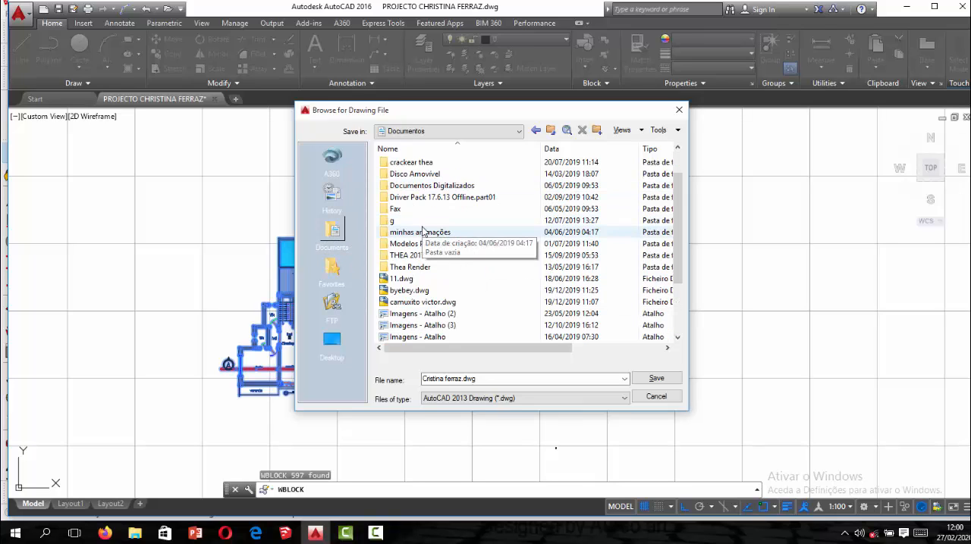
pyautogui.scroll(1, 426, 238)
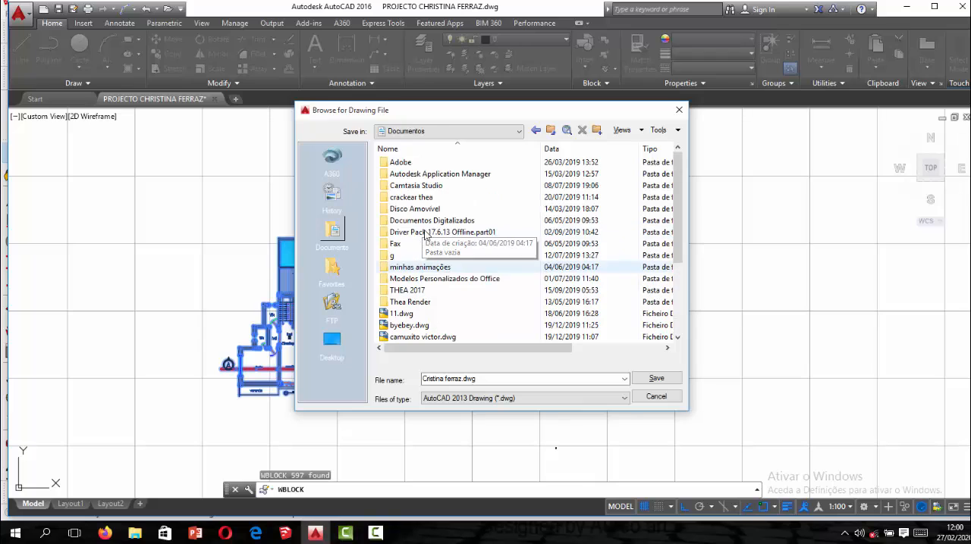
pyautogui.doubleClick(409, 186)
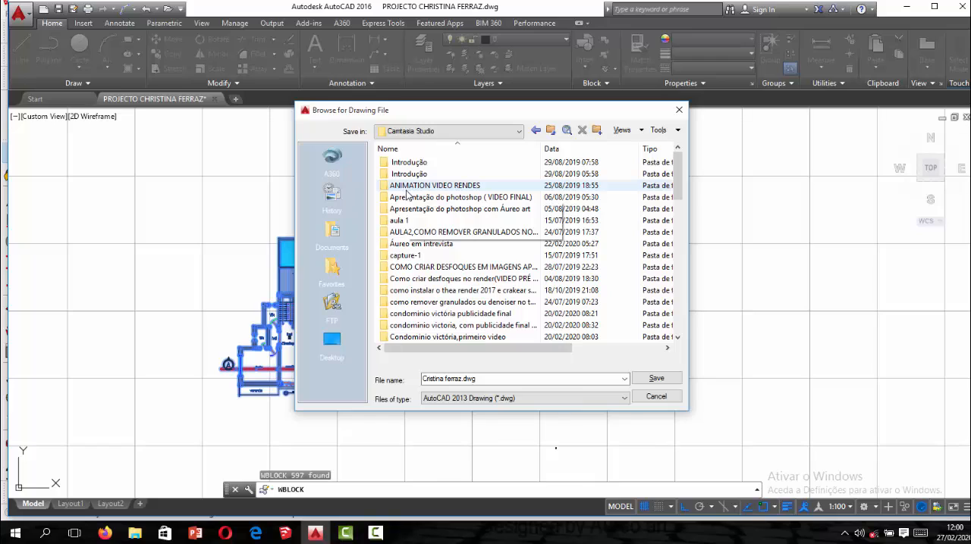
pyautogui.click(646, 378)
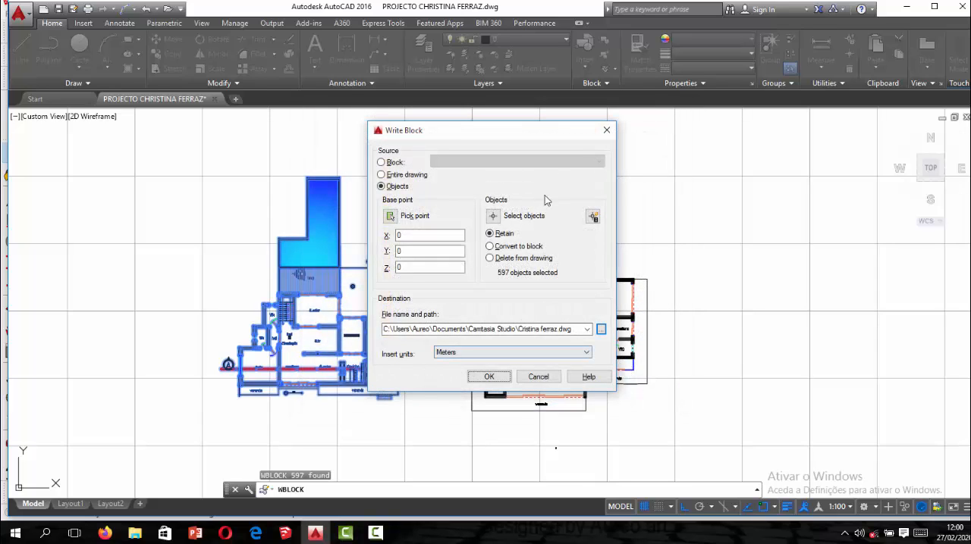
pyautogui.click(488, 377)
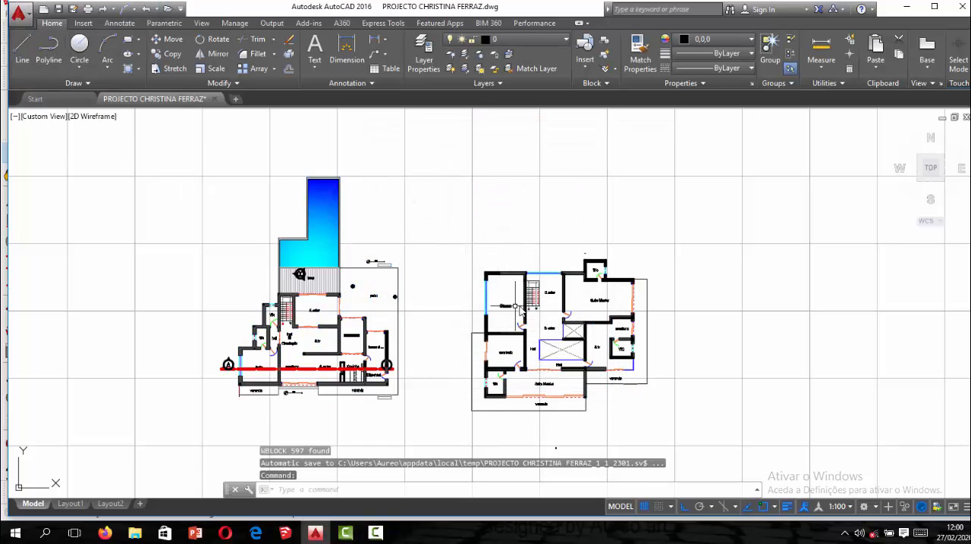
# Select the whole second floor plan, the one without the pool, and start Write Block for it.
pyautogui.click(698, 220)
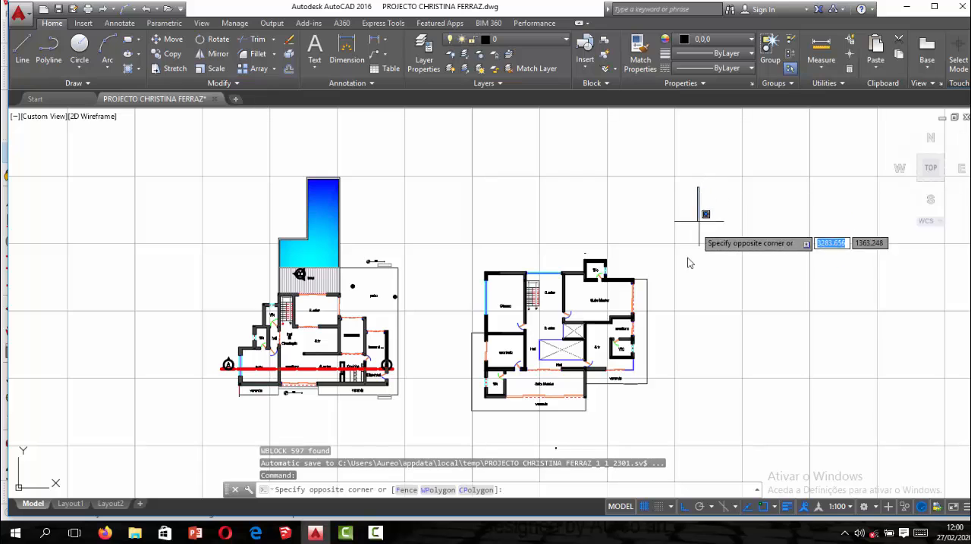
pyautogui.click(465, 434)
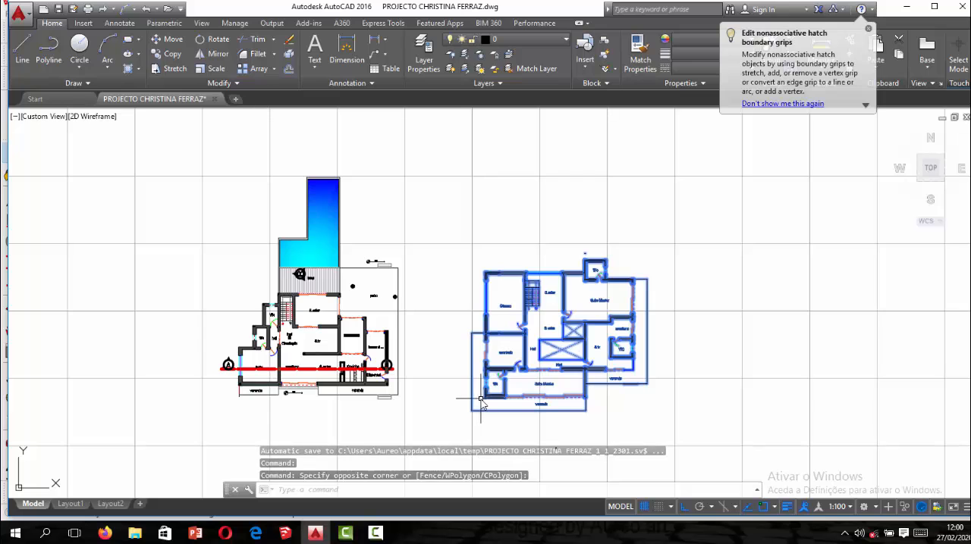
pyautogui.write('W')
pyautogui.press('Return')
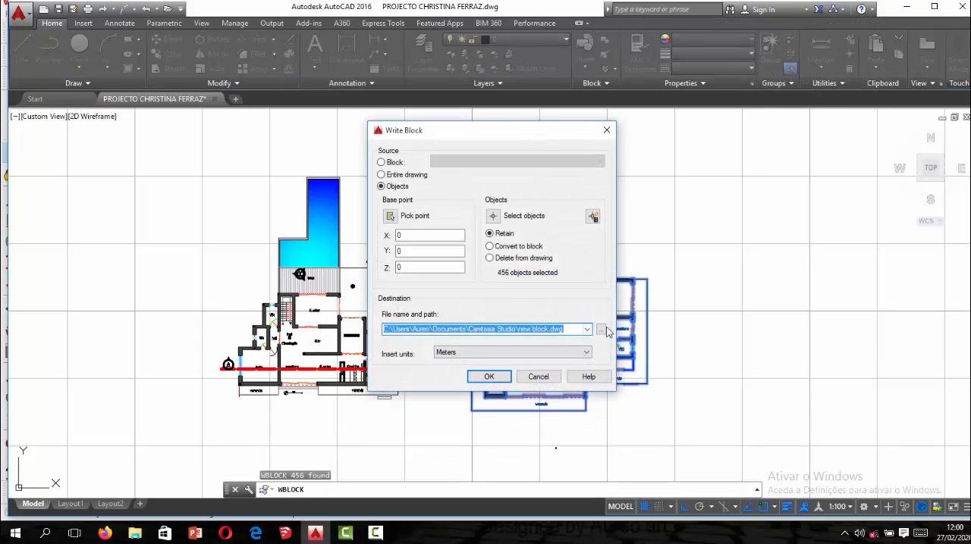
# Set the second floor plan's block destination in the Camtasia Studio folder to the client's name followed by .dwg2.
pyautogui.click(601, 331)
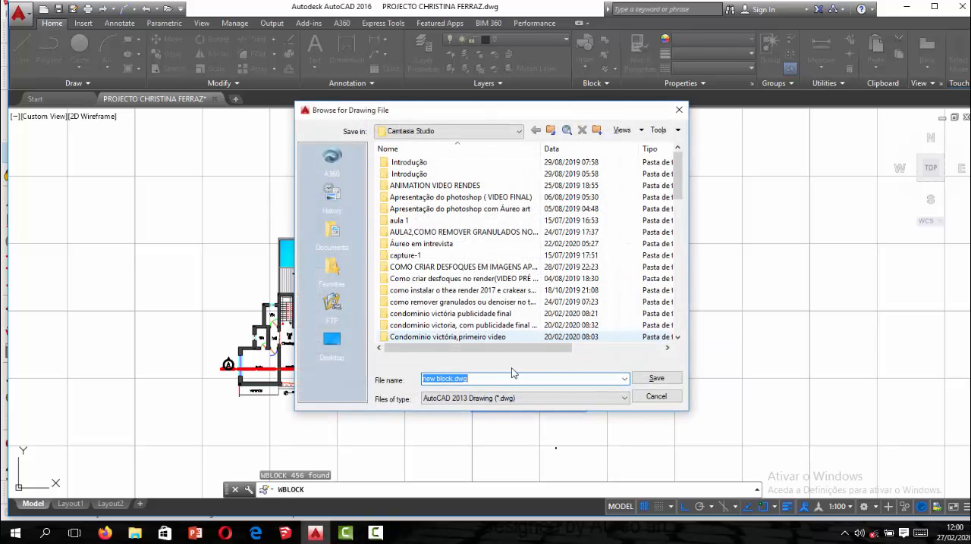
pyautogui.click(491, 380)
pyautogui.press('BackSpace')
pyautogui.press('BackSpace')
pyautogui.press('BackSpace')
pyautogui.press('BackSpace')
pyautogui.press('BackSpace')
pyautogui.press('BackSpace')
pyautogui.press('BackSpace')
pyautogui.press('BackSpace')
pyautogui.press('BackSpace')
pyautogui.press('BackSpace')
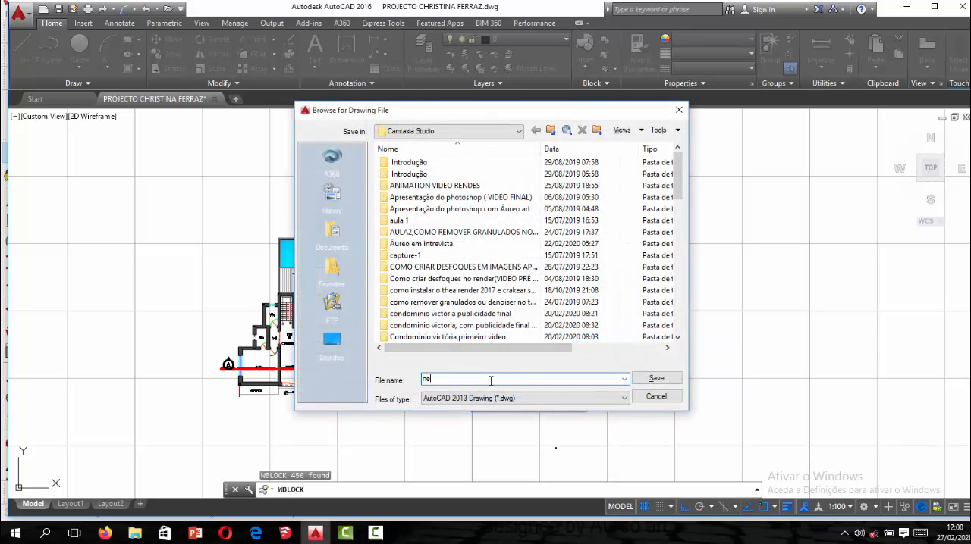
pyautogui.write('Cria')
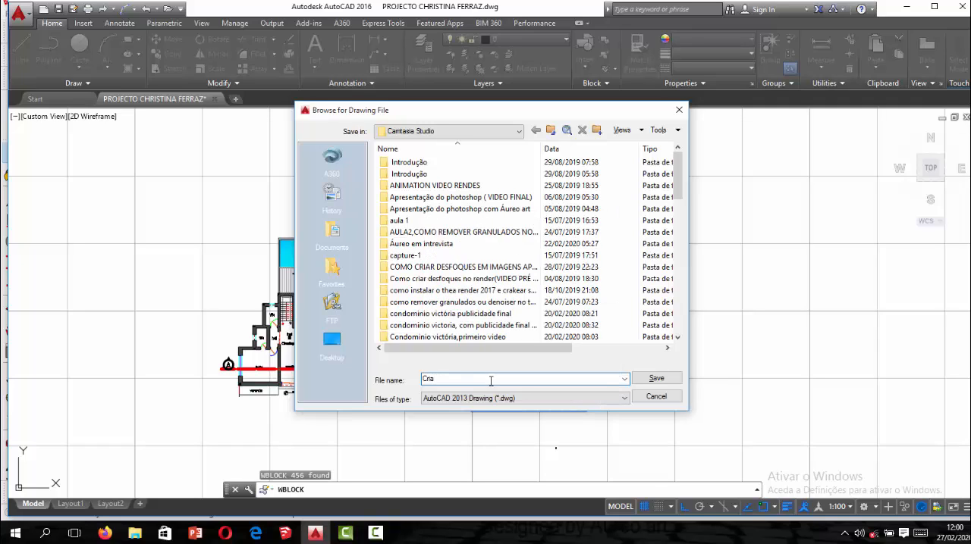
pyautogui.press('BackSpace')
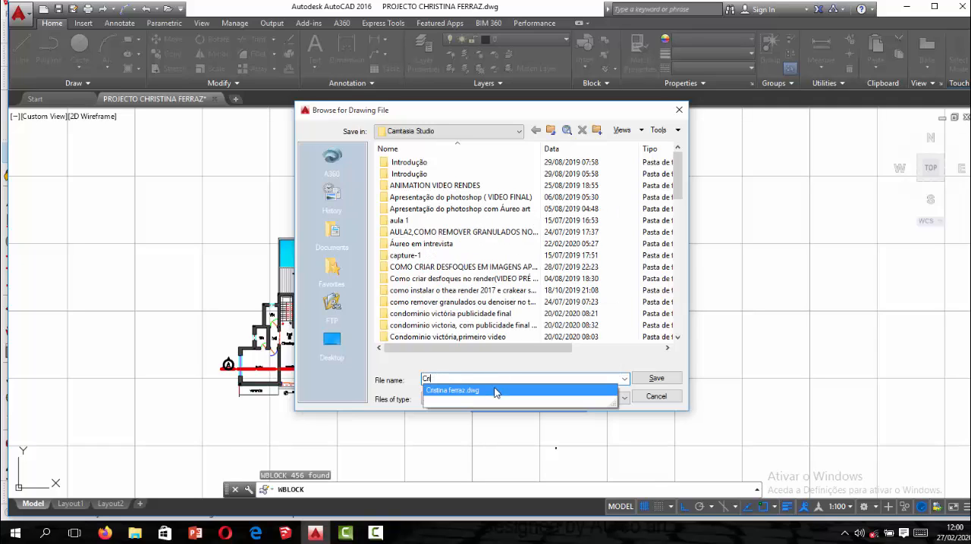
pyautogui.click(494, 391)
pyautogui.click(496, 381)
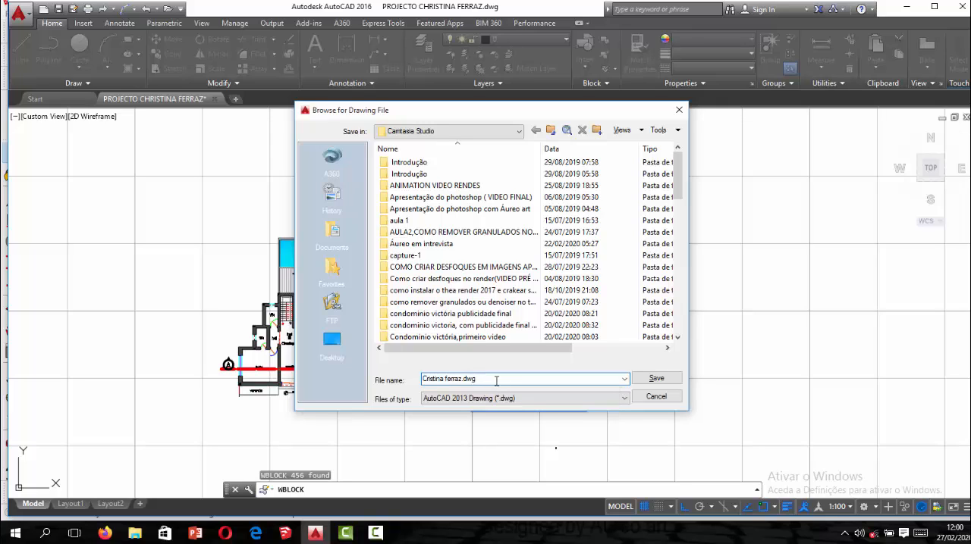
pyautogui.click(641, 379)
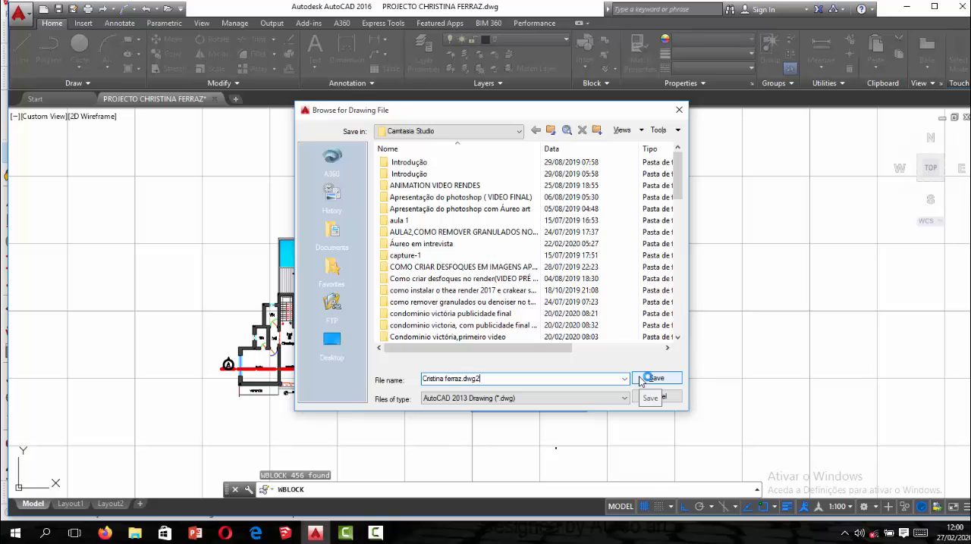
pyautogui.click(641, 378)
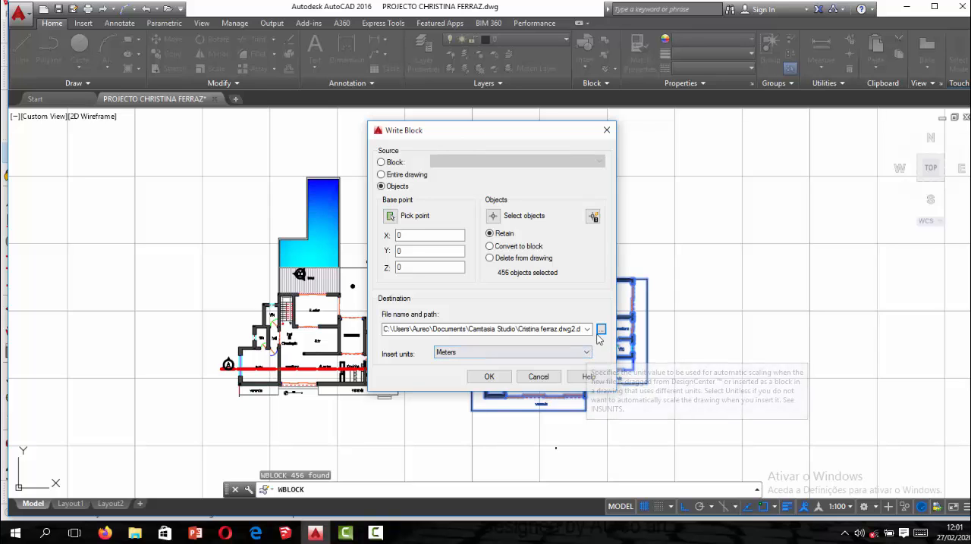
# Confirm the destination, write out the second floor plan's block, and quit AutoCAD without saving the project drawing.
pyautogui.click(601, 330)
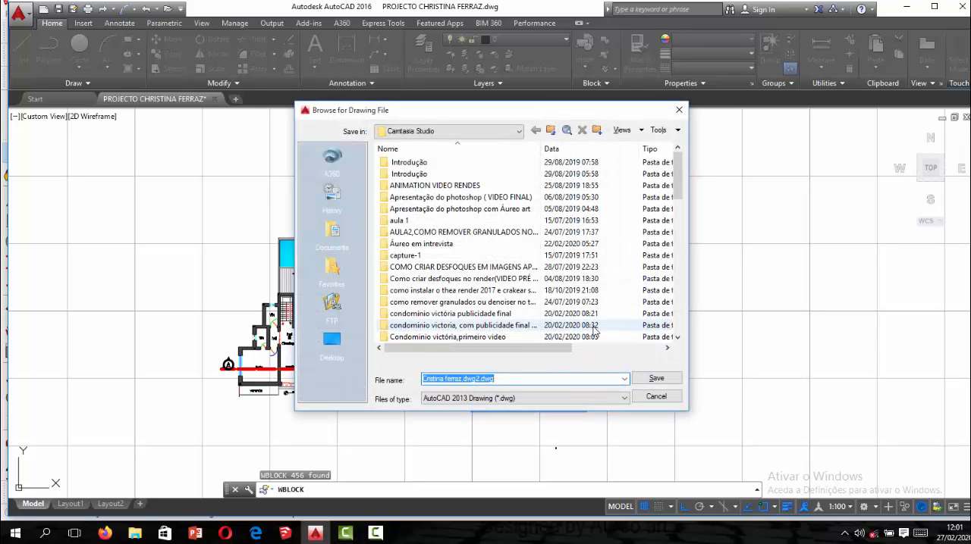
pyautogui.click(655, 378)
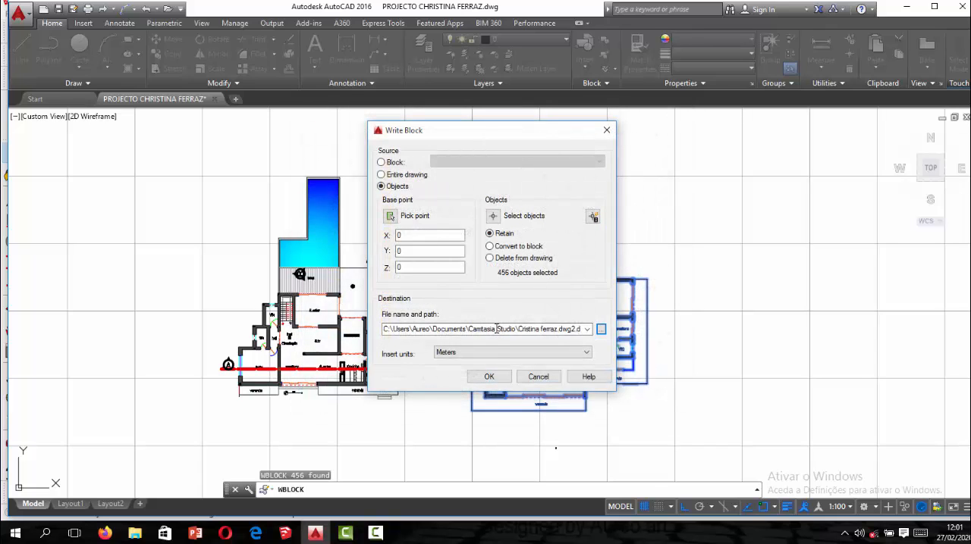
pyautogui.click(489, 377)
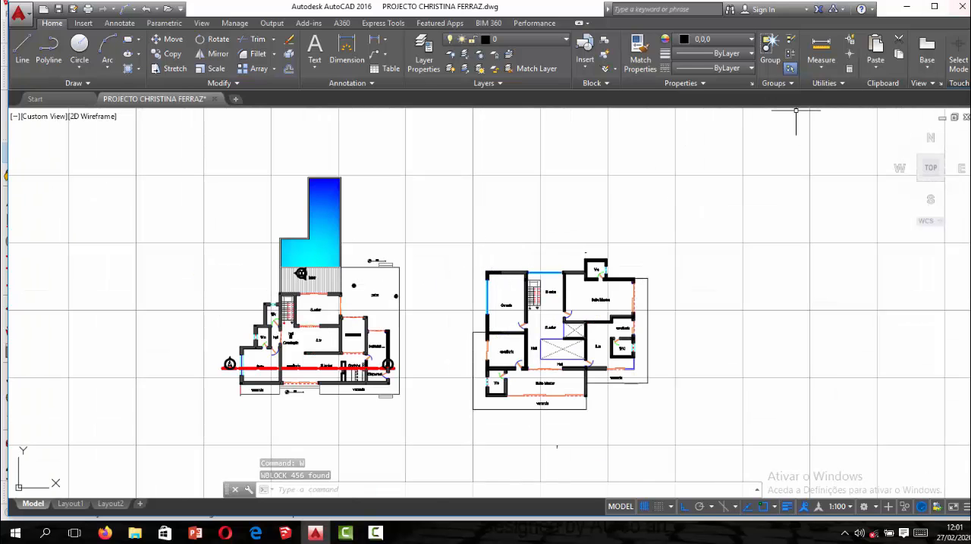
pyautogui.click(959, 6)
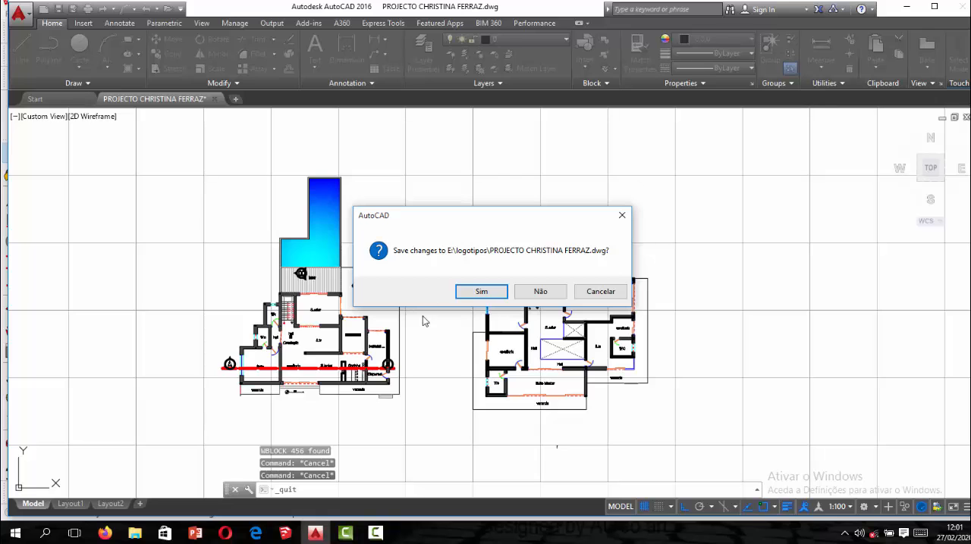
pyautogui.click(521, 292)
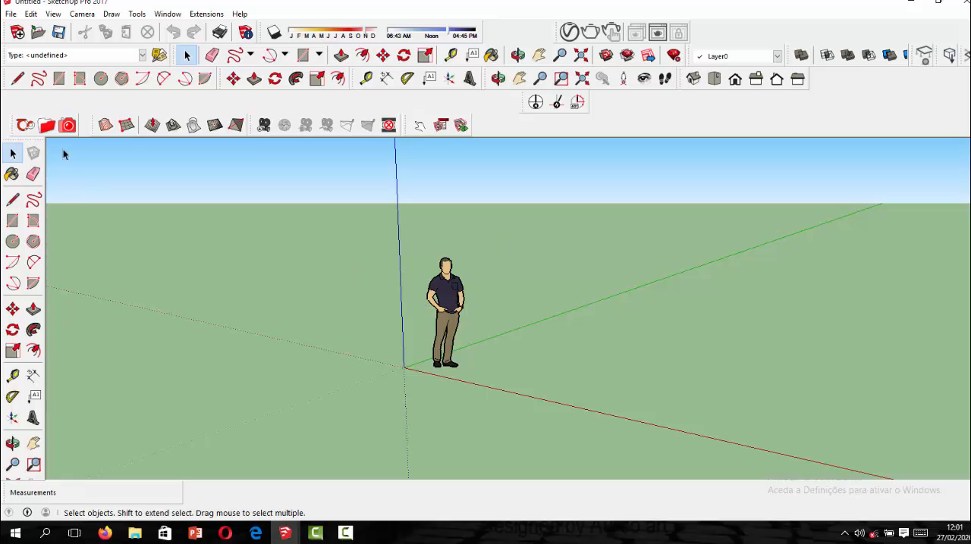
# Start an import in SketchUp from Documents > Camtasia Studio with the file type AutoCAD Files (*.dwg, *.dxf).
pyautogui.click(11, 14)
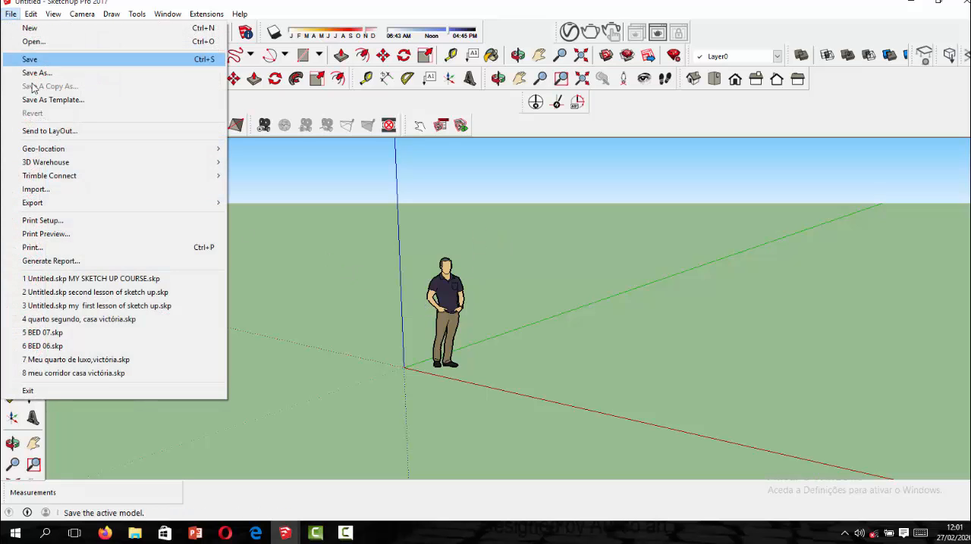
pyautogui.click(54, 189)
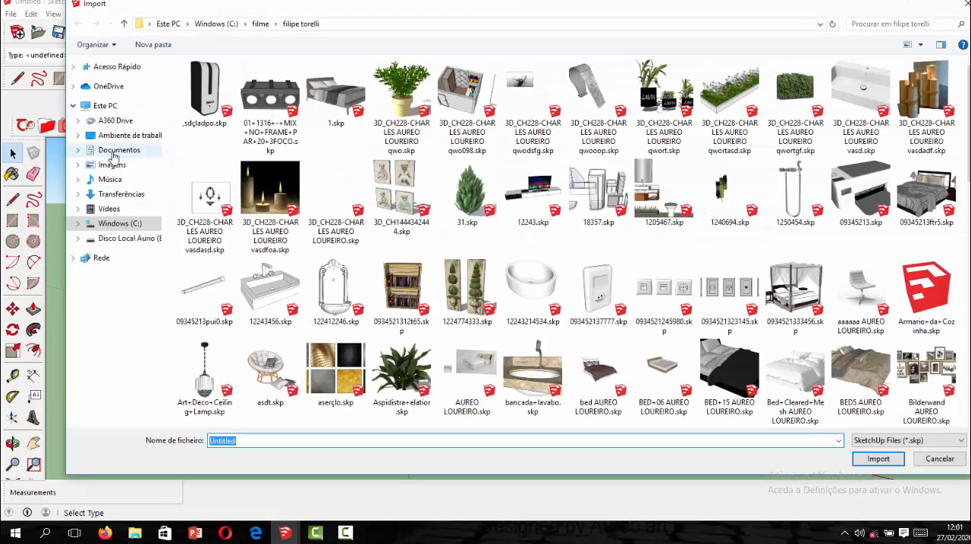
pyautogui.click(113, 152)
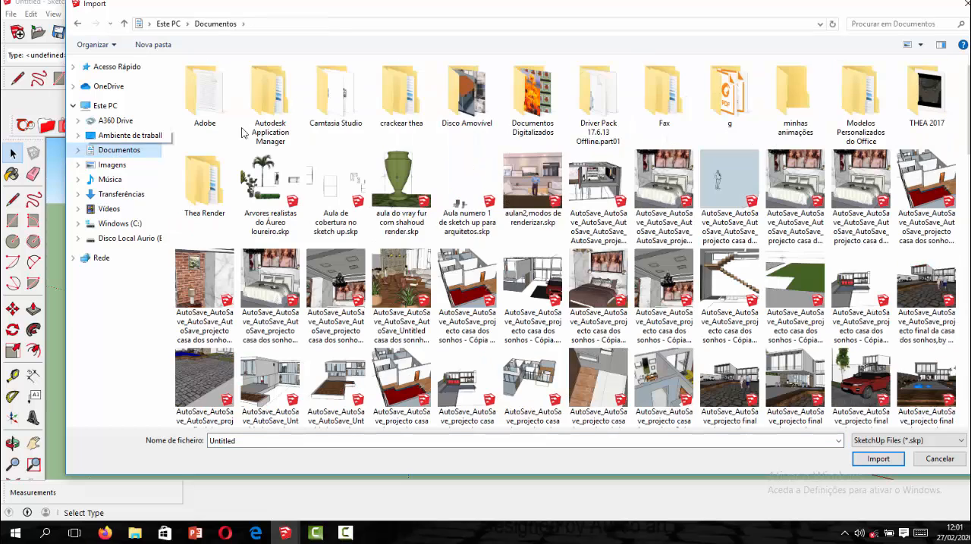
pyautogui.click(345, 122)
pyautogui.doubleClick(345, 121)
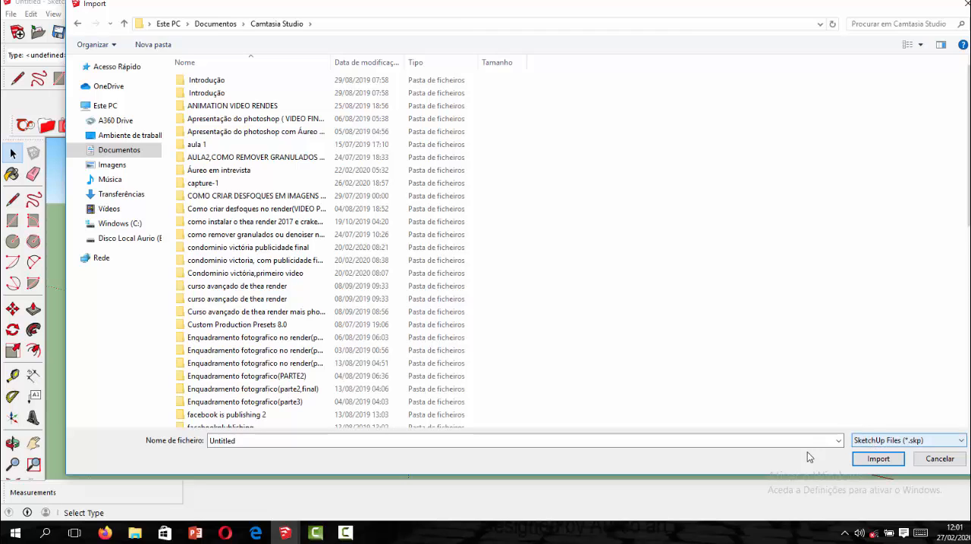
pyautogui.click(872, 443)
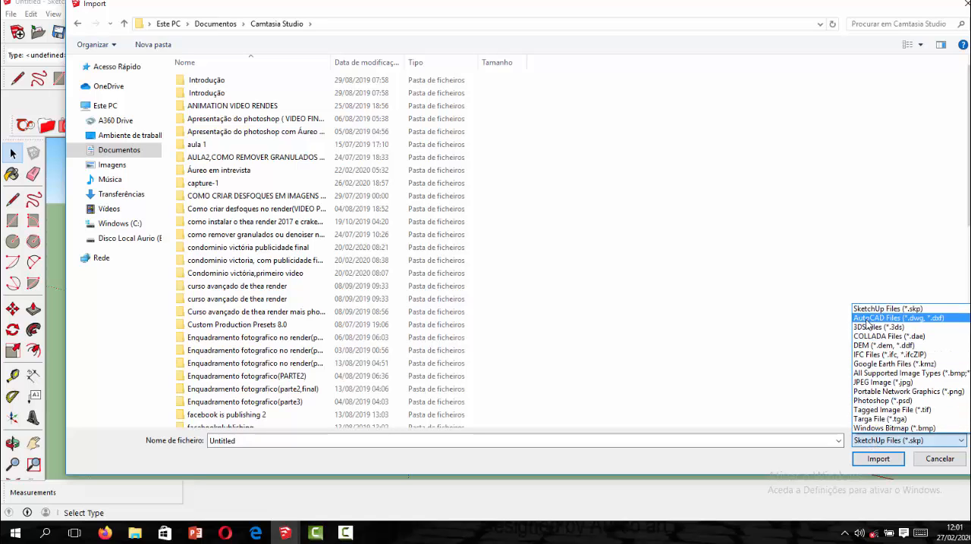
pyautogui.click(867, 318)
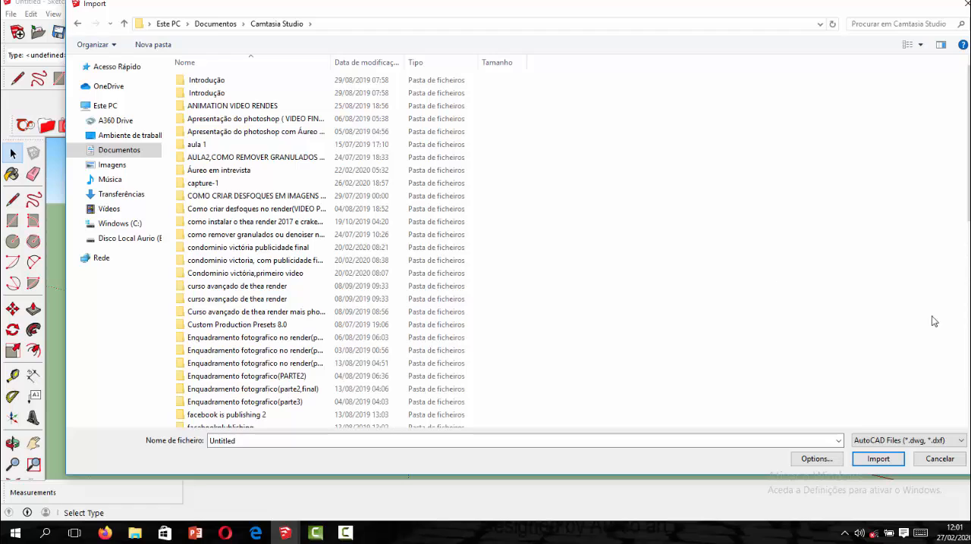
# Search the folder for "cr" and import the pool floor plan's DWG, the one named with only the client's name.
pyautogui.click(861, 22)
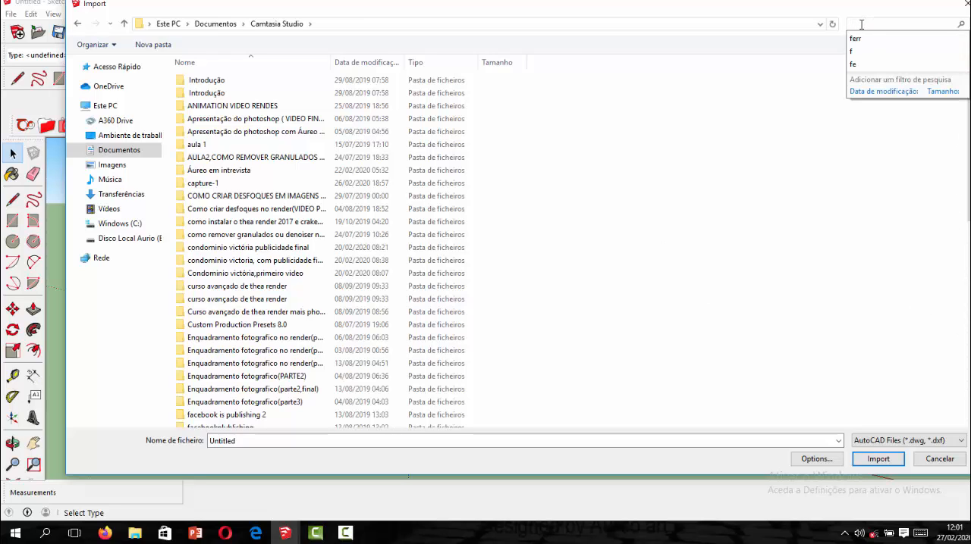
pyautogui.click(860, 28)
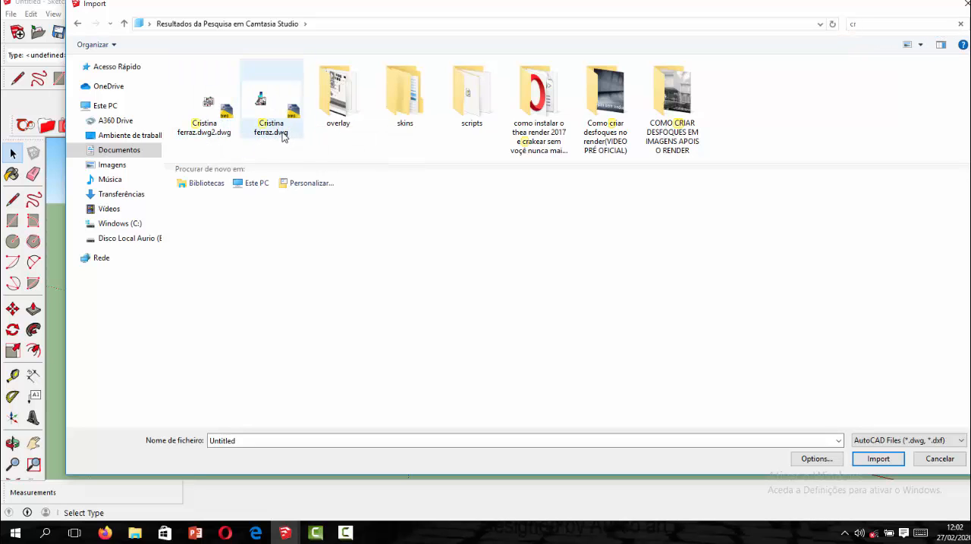
pyautogui.click(266, 123)
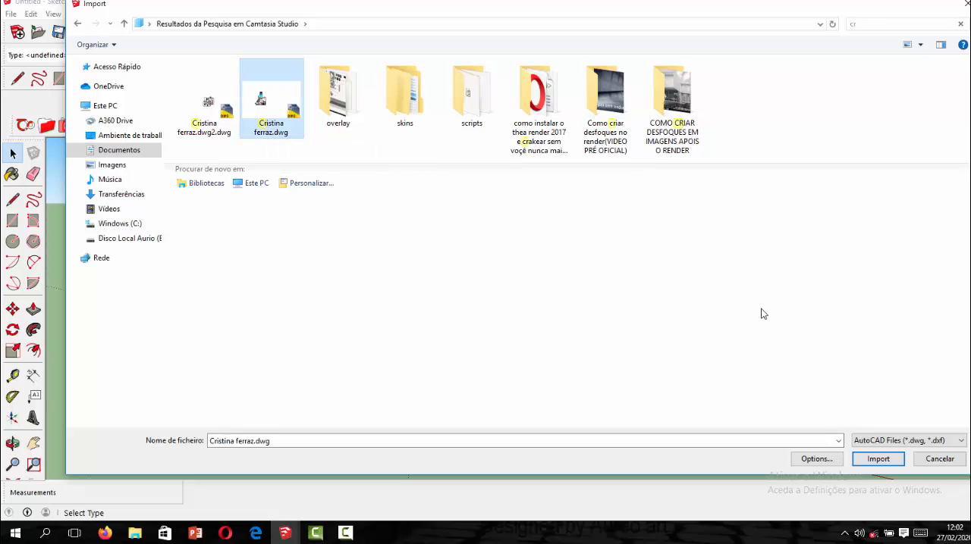
pyautogui.click(865, 460)
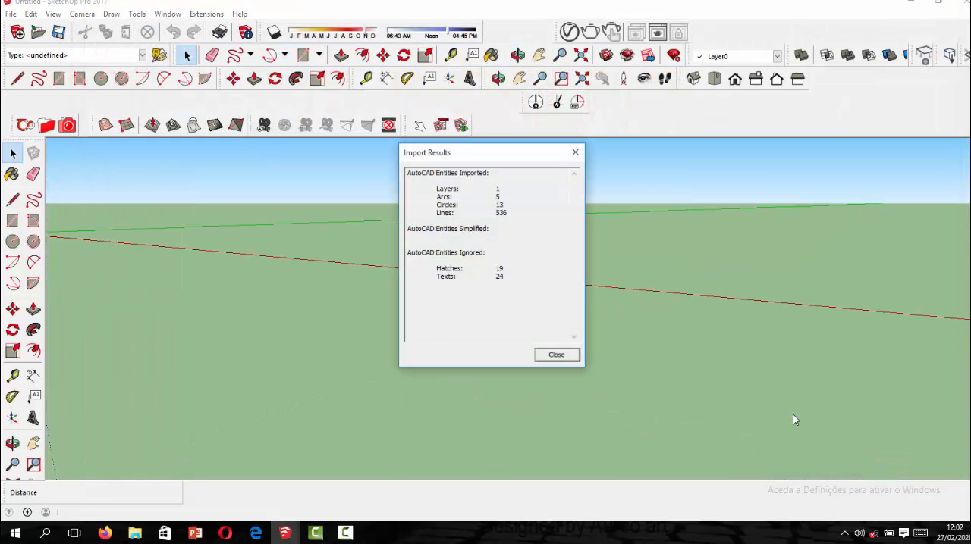
pyautogui.click(556, 355)
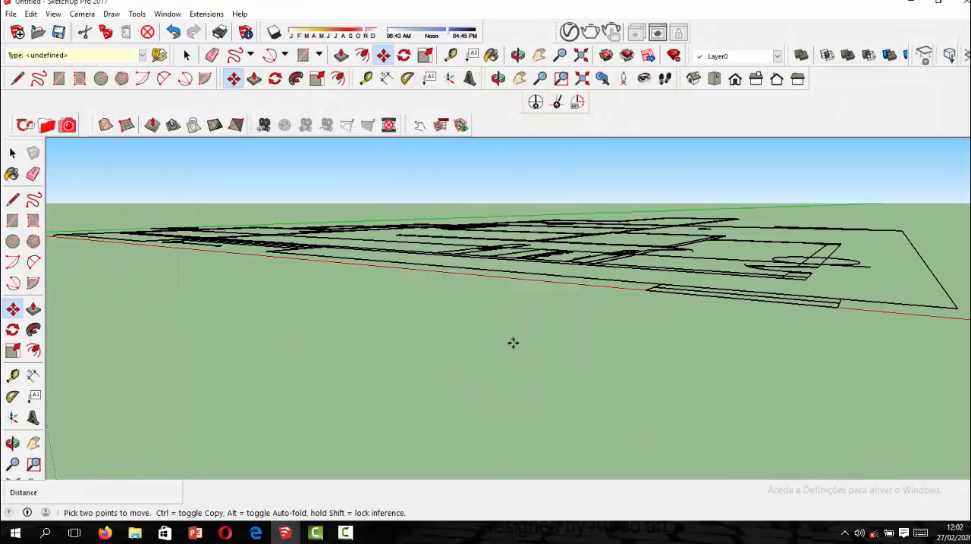
# Examine the imported pool floor plan from above and up close around its front rooms.
pyautogui.scroll(-5, 514, 342)
pyautogui.moveTo(492, 309); pyautogui.dragTo(321, 411, button='middle')
pyautogui.press('m')
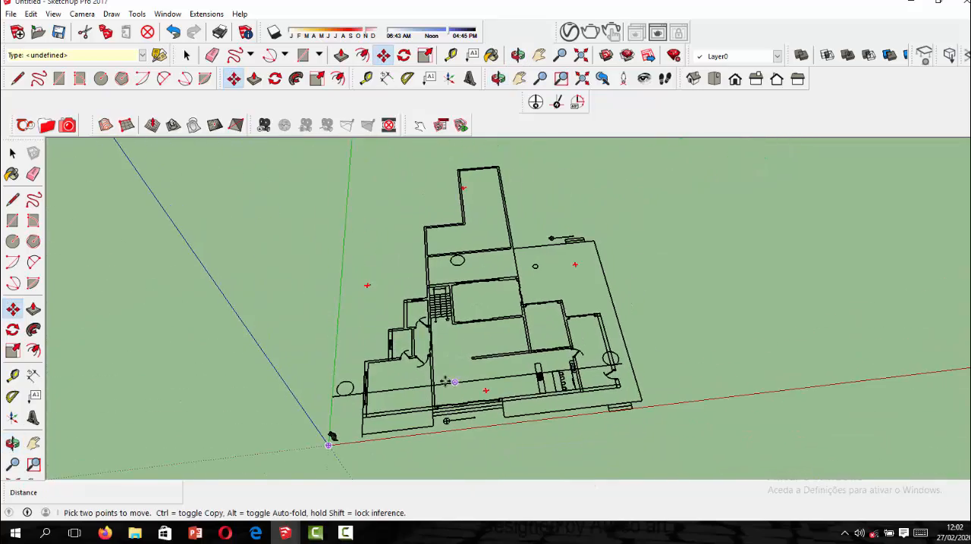
pyautogui.scroll(5, 411, 357)
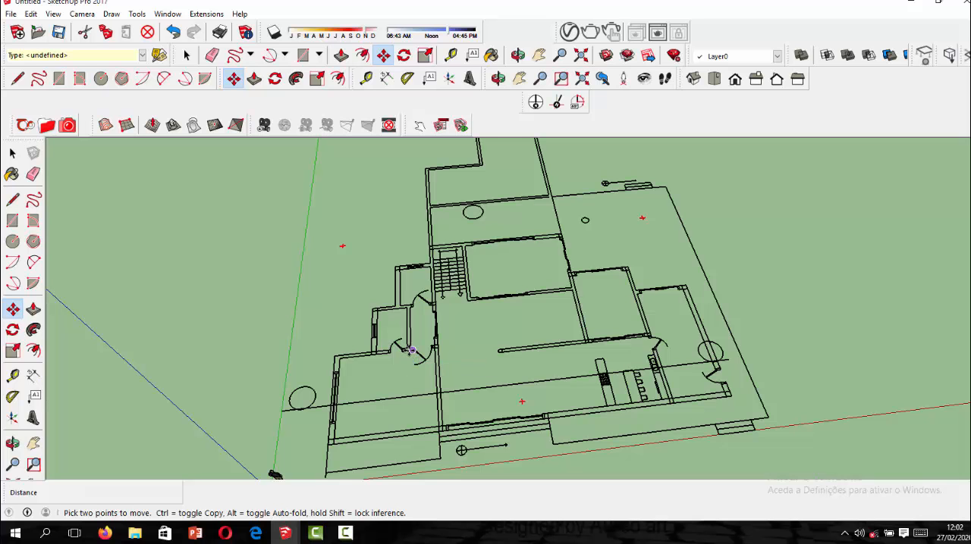
pyautogui.scroll(-4, 386, 332)
pyautogui.scroll(5, 411, 405)
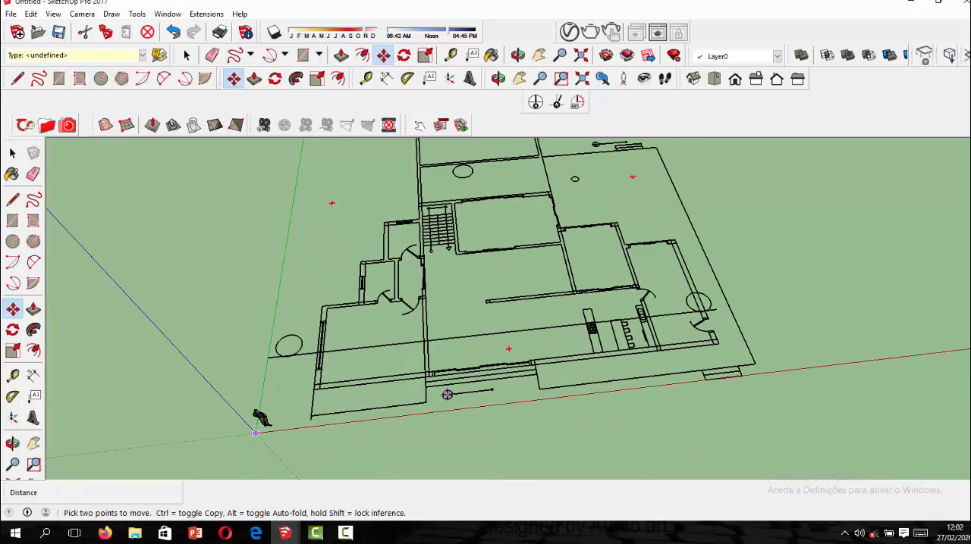
pyautogui.moveTo(498, 379); pyautogui.dragTo(286, 184, button='middle')
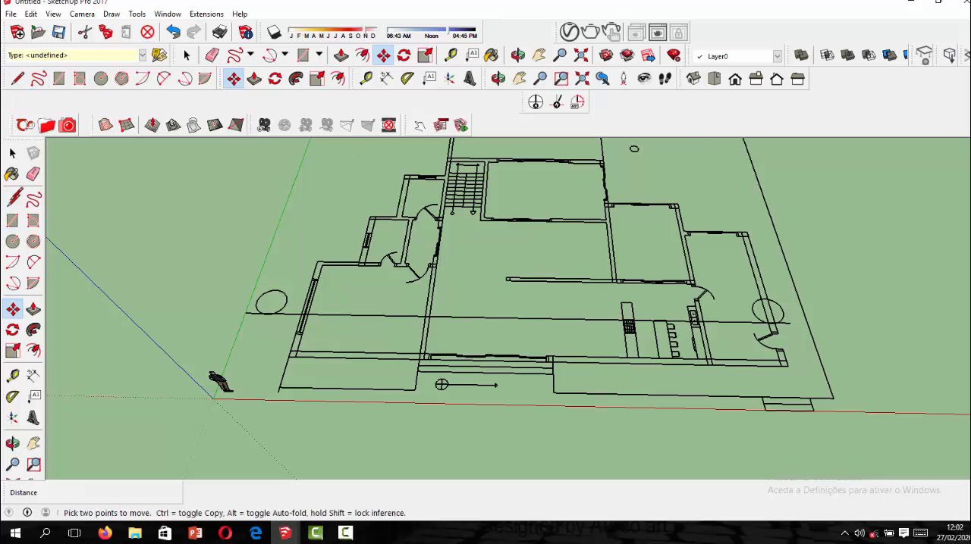
# Trace the kitchen side's outer wall with the Line tool, from the side door jamb around the corner and along the front wall.
pyautogui.press('l')
pyautogui.scroll(5, 777, 341)
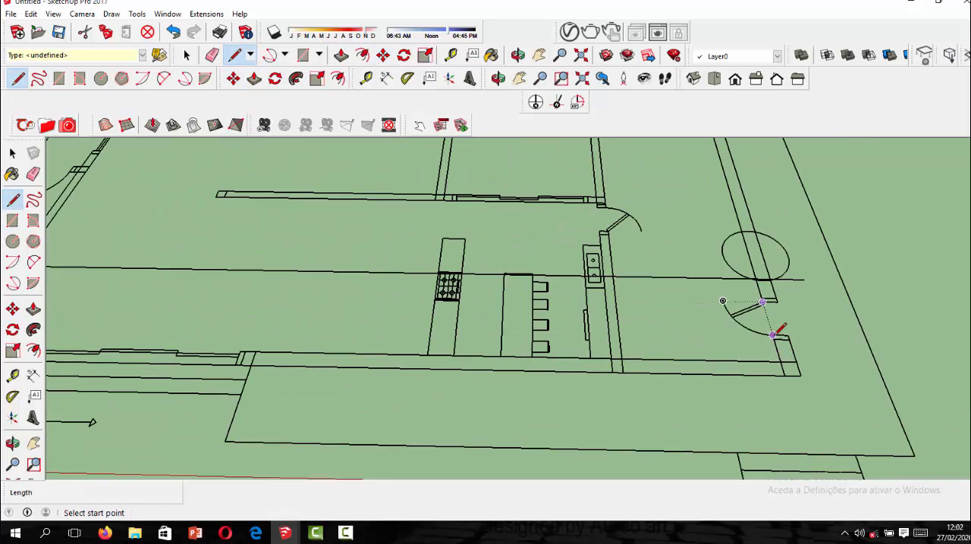
pyautogui.click(772, 334)
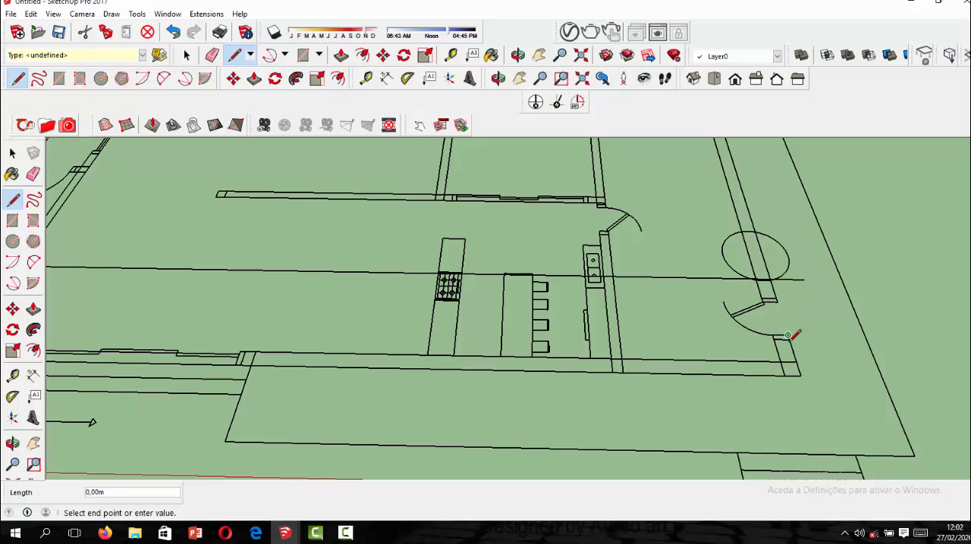
pyautogui.click(623, 372)
pyautogui.scroll(-3, 648, 342)
pyautogui.scroll(2, 642, 343)
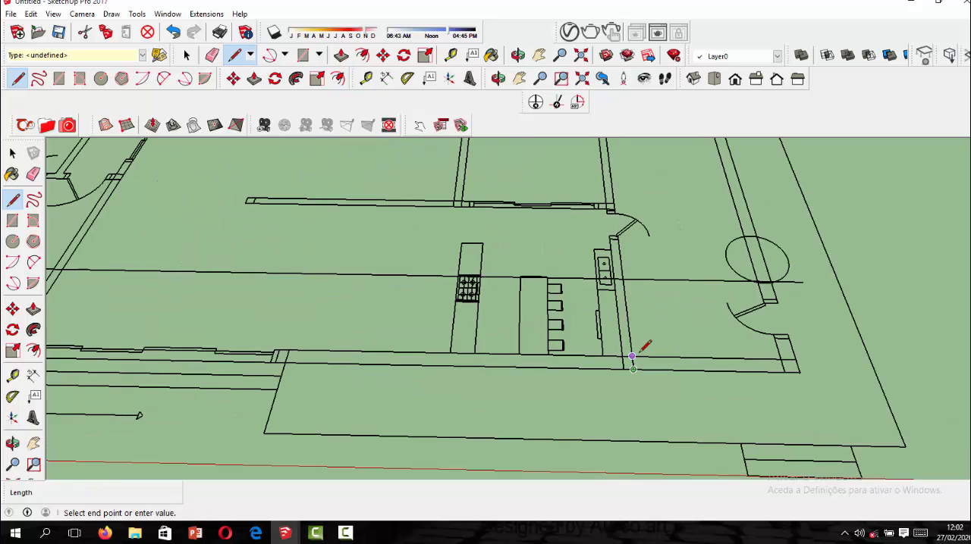
pyautogui.scroll(2, 644, 345)
pyautogui.scroll(-3, 692, 364)
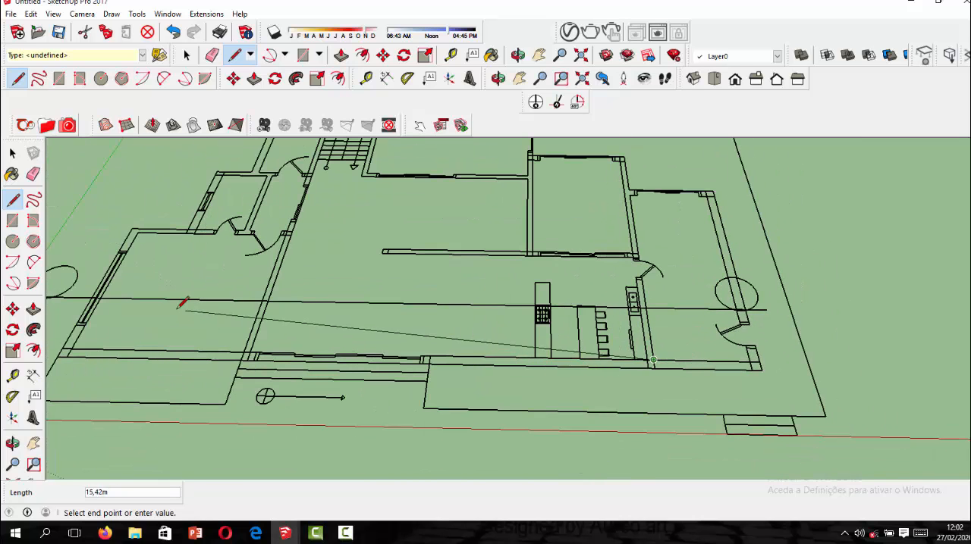
pyautogui.scroll(3, 277, 350)
pyautogui.click(277, 351)
pyautogui.scroll(-3, 288, 352)
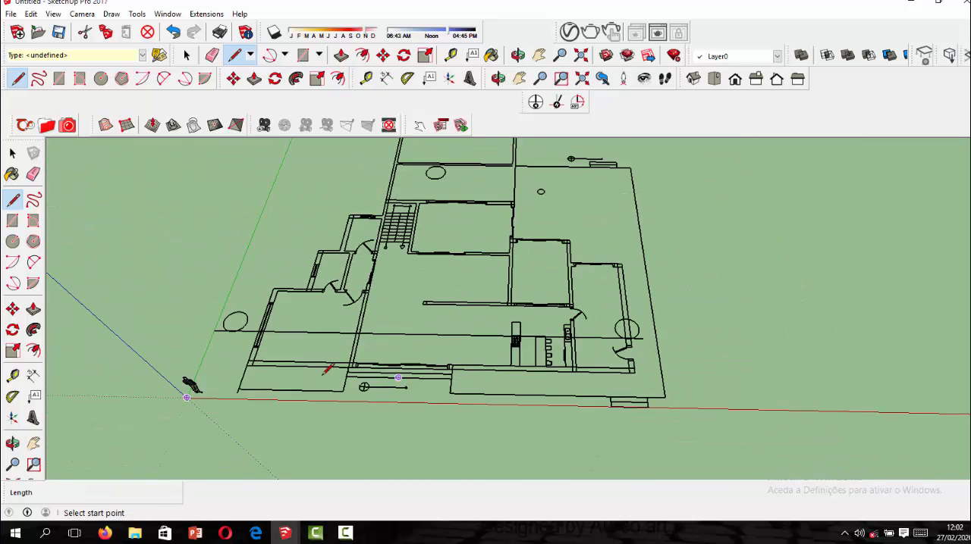
# Trace the front veranda nearest the origin as a closed rectangle about 5.8 m long so it forms a face.
pyautogui.scroll(4, 251, 356)
pyautogui.click(236, 362)
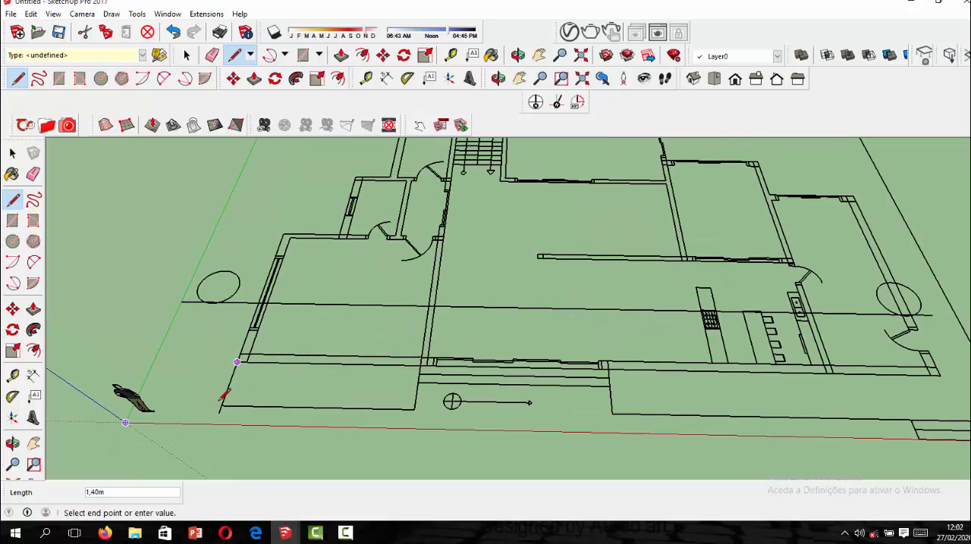
pyautogui.click(414, 408)
pyautogui.click(240, 361)
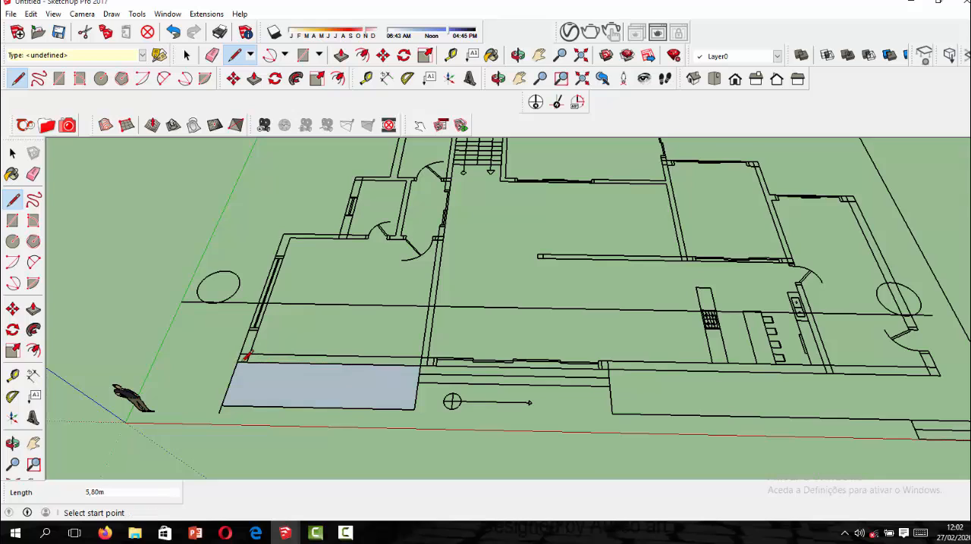
pyautogui.scroll(-2, 353, 372)
pyautogui.moveTo(725, 282); pyautogui.dragTo(528, 309, button='middle')
pyautogui.scroll(2, 329, 292)
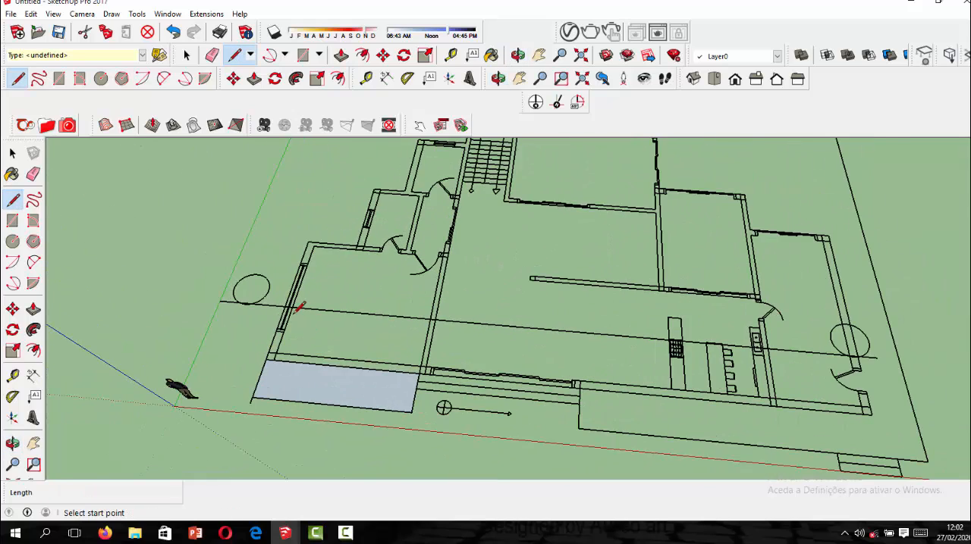
# Trace the free-standing interior wall above the kitchen with the Line tool as a closed strip about 5.40 m by 0.20 m.
pyautogui.scroll(-2, 298, 307)
pyautogui.scroll(3, 512, 240)
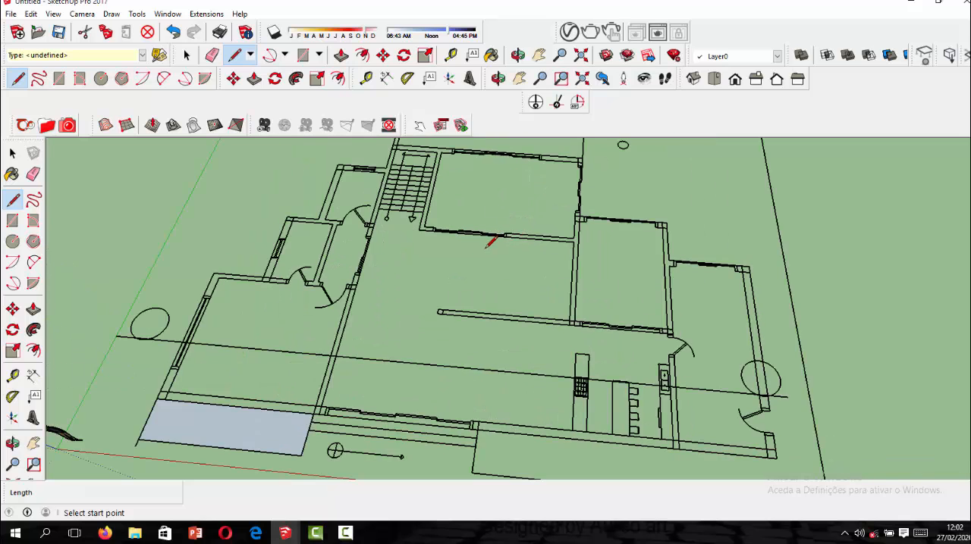
pyautogui.scroll(4, 546, 318)
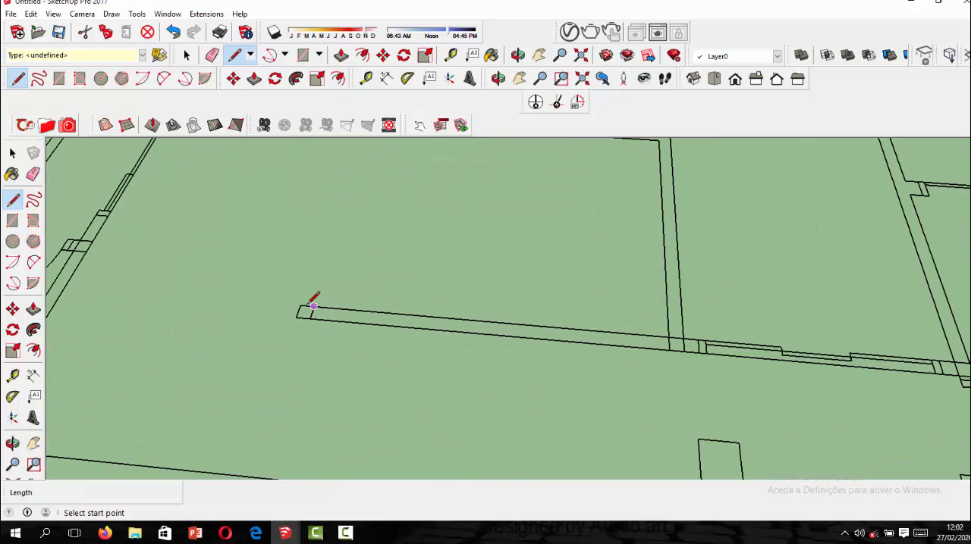
pyautogui.click(300, 305)
pyautogui.click(296, 317)
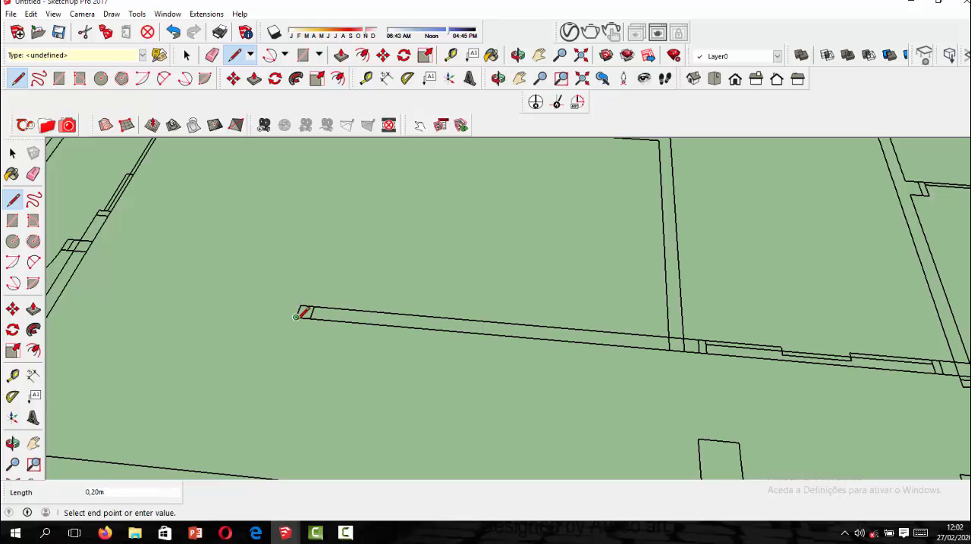
pyautogui.click(706, 353)
pyautogui.click(300, 305)
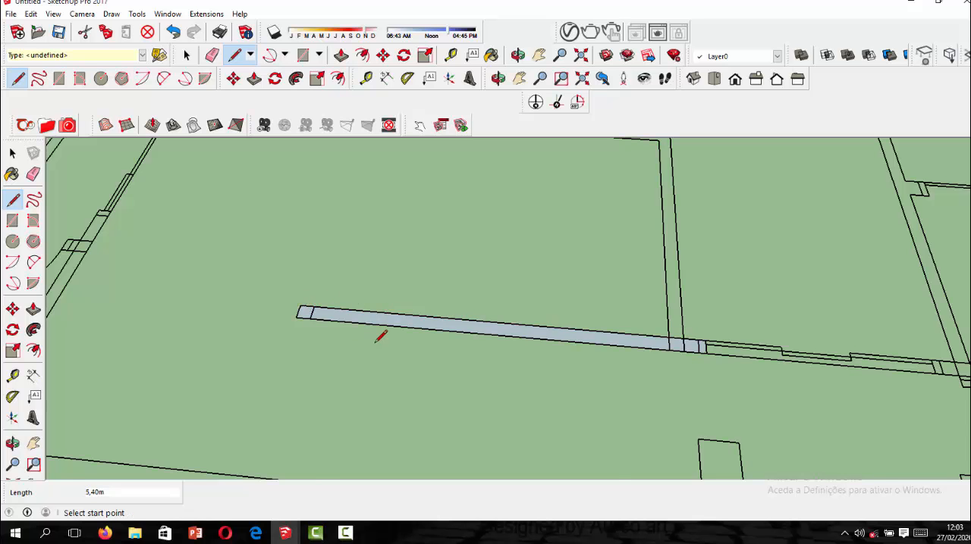
# Try to trace the wall junction between the stair-side room and the central room with the Line tool, undo the last line and clear the selection.
pyautogui.scroll(-3, 375, 342)
pyautogui.scroll(-2, 535, 339)
pyautogui.scroll(3, 532, 279)
pyautogui.scroll(1, 550, 207)
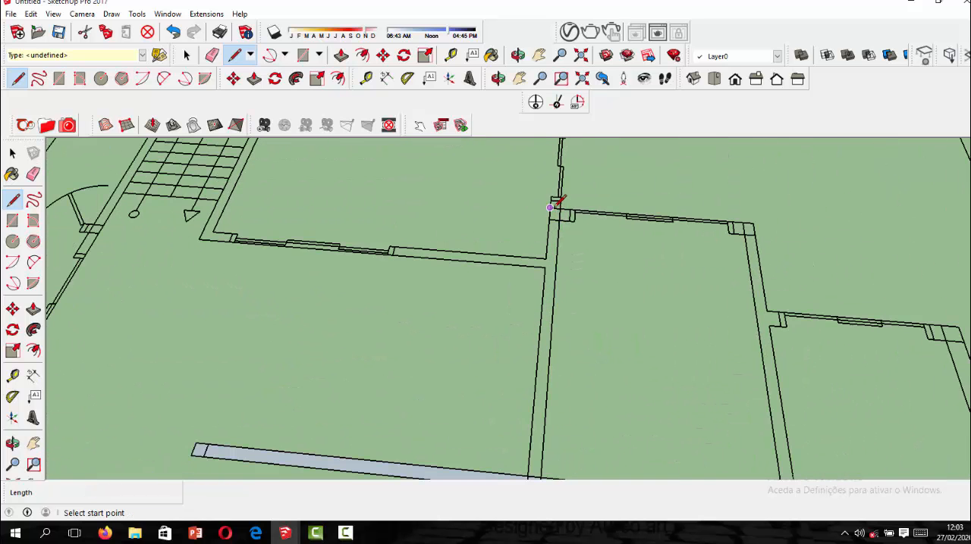
pyautogui.scroll(1, 572, 196)
pyautogui.click(550, 198)
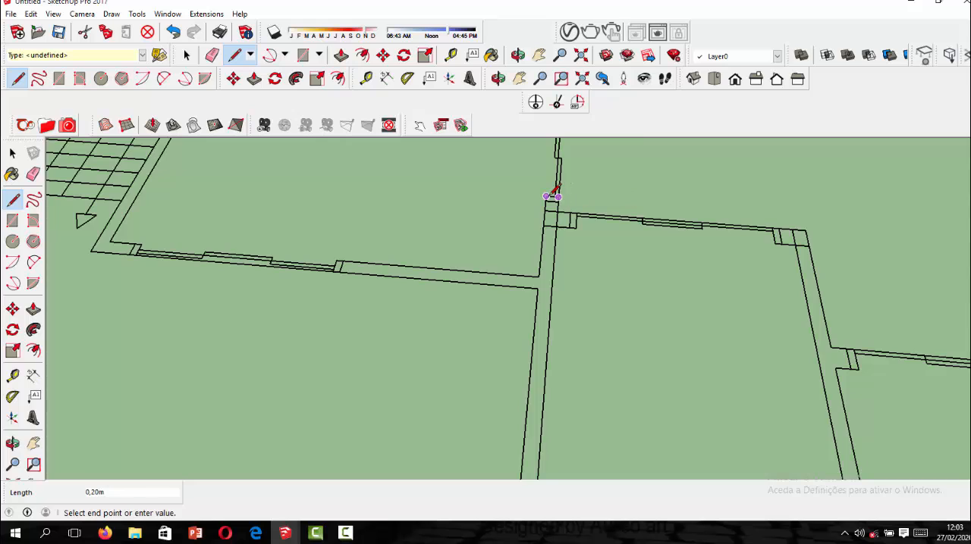
pyautogui.click(537, 277)
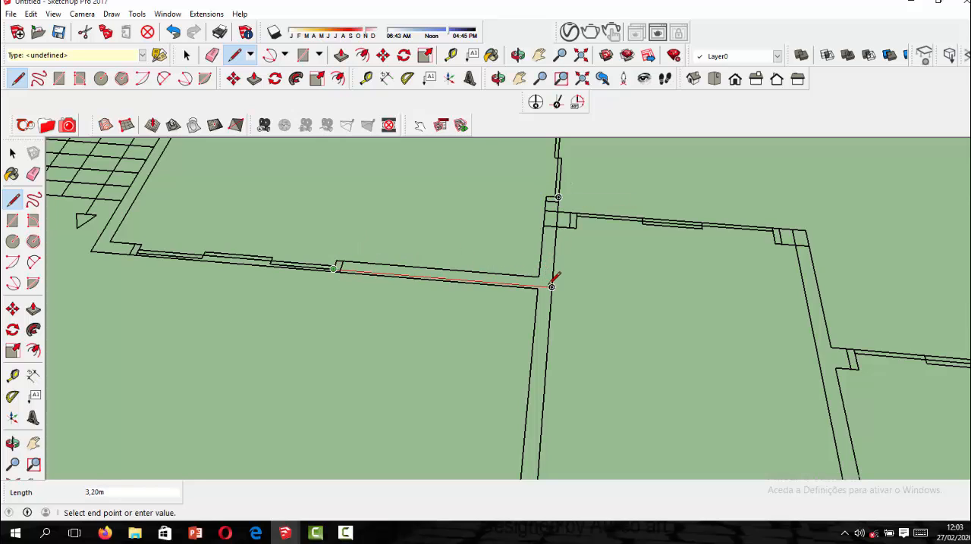
pyautogui.click(537, 288)
pyautogui.scroll(2, 537, 288)
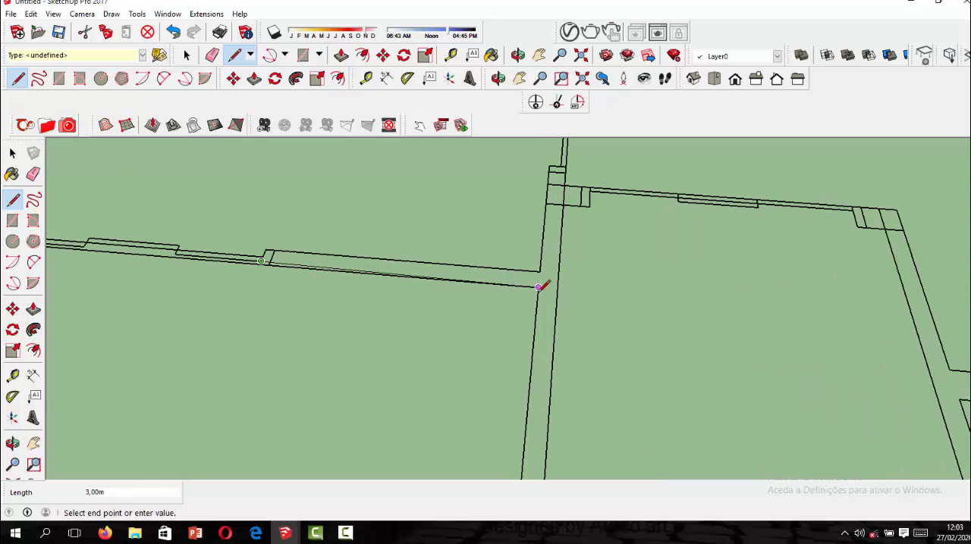
pyautogui.scroll(-3, 540, 273)
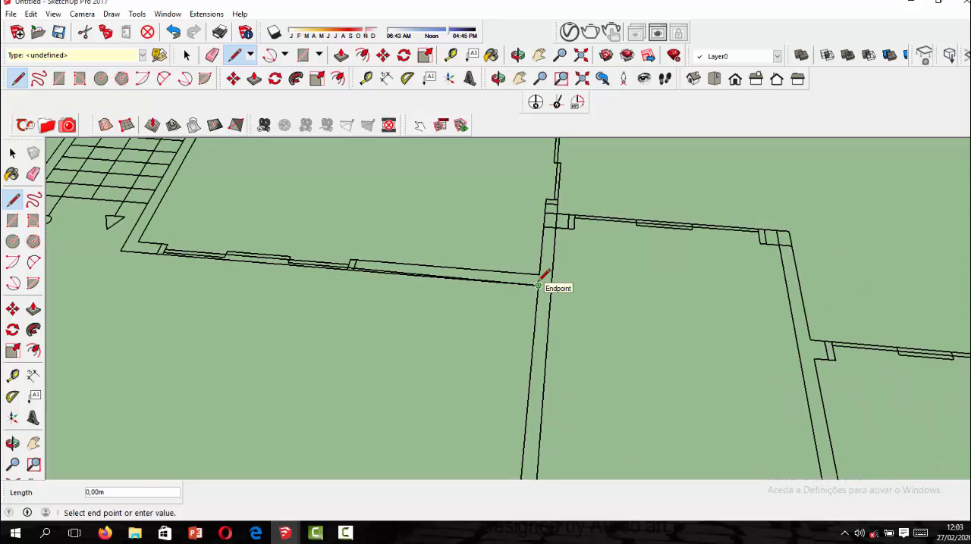
pyautogui.press('Escape')
pyautogui.hotkey('ctrl', 'z')
pyautogui.scroll(-3, 463, 267)
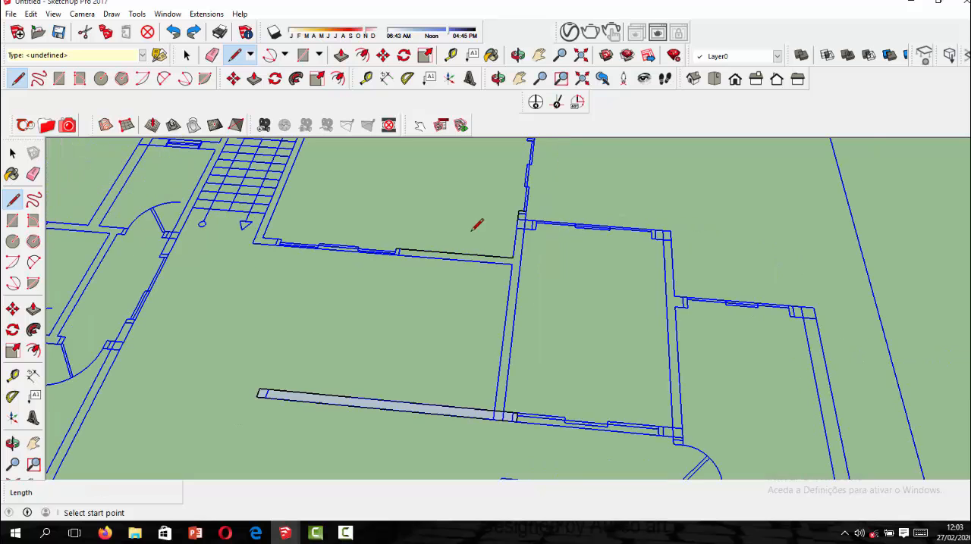
pyautogui.click(12, 154)
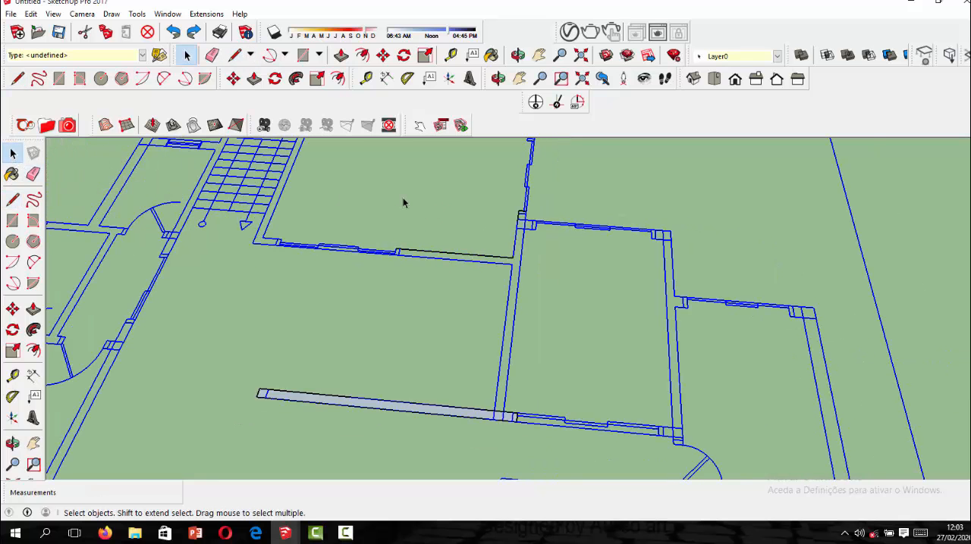
pyautogui.click(406, 209)
# Draw a rectangle about 10.57 m long over the kitchen's front wall, from the large opening's jamb to the outer corner.
pyautogui.scroll(-5, 407, 228)
pyautogui.scroll(3, 453, 262)
pyautogui.scroll(-3, 453, 263)
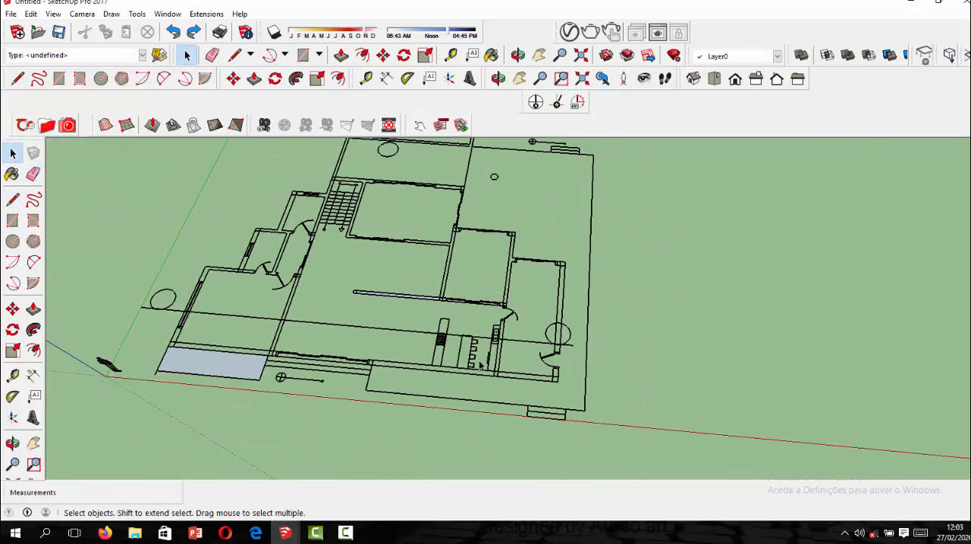
pyautogui.scroll(1, 377, 298)
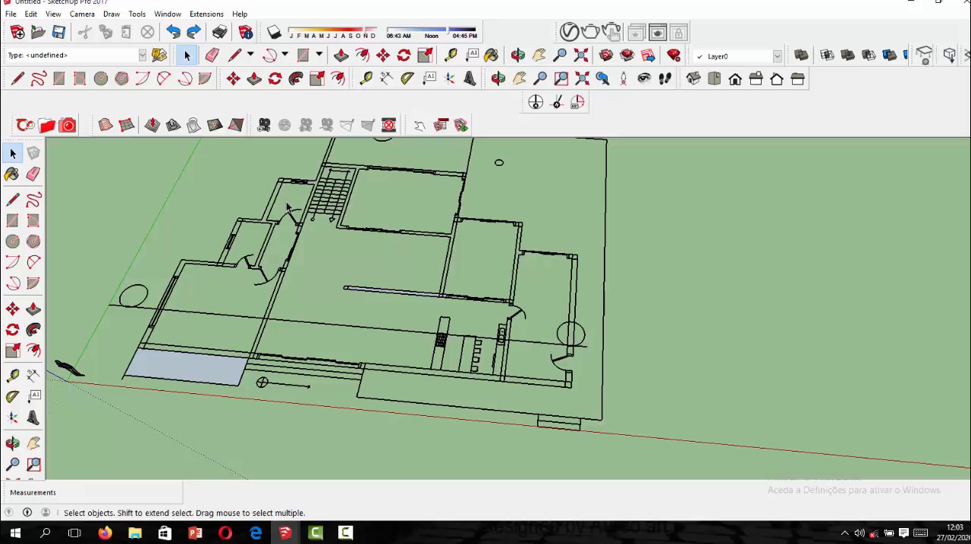
pyautogui.click(303, 54)
pyautogui.scroll(2, 471, 387)
pyautogui.scroll(1, 474, 385)
pyautogui.scroll(3, 368, 341)
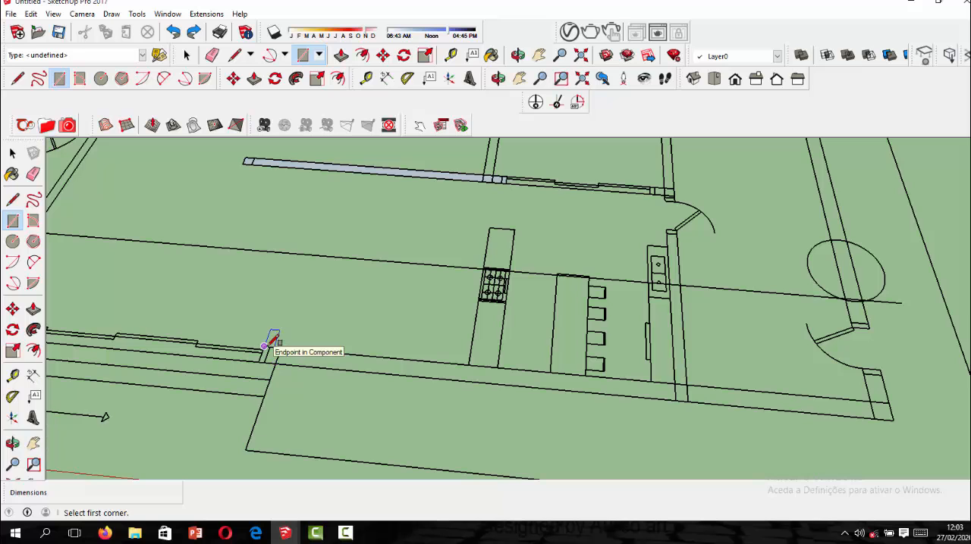
pyautogui.click(264, 347)
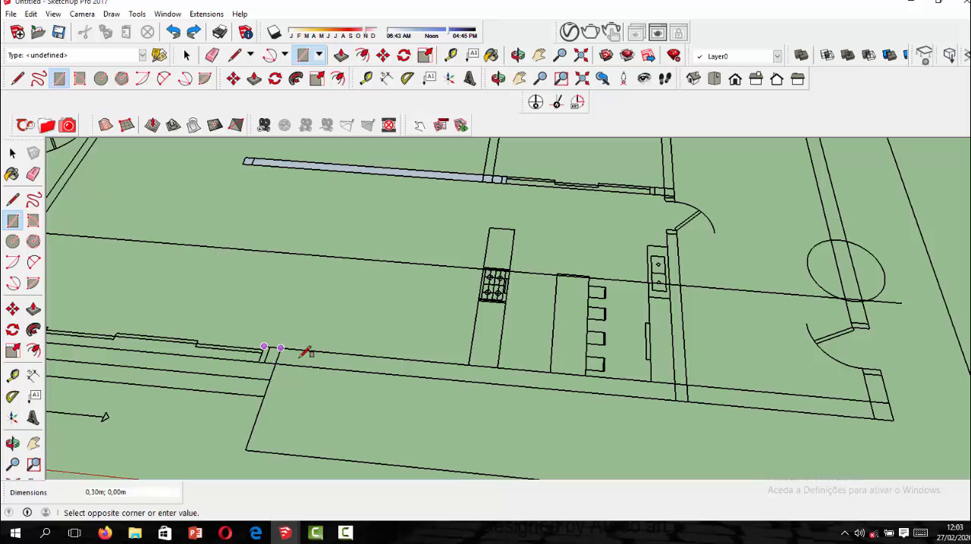
pyautogui.click(894, 410)
# Draw a rectangle over the partition beside the kitchen sink, from the interior door jamb to the front wall.
pyautogui.scroll(-2, 493, 412)
pyautogui.scroll(2, 620, 288)
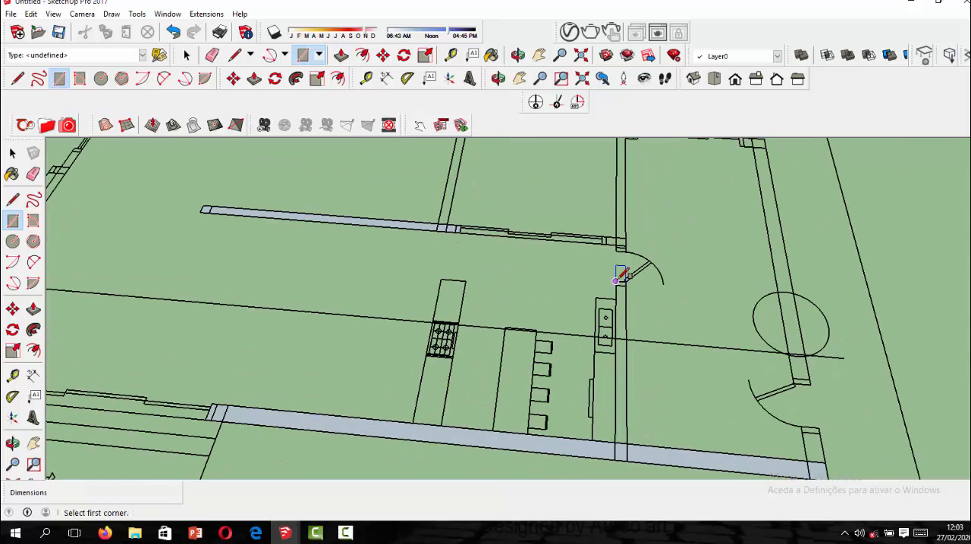
pyautogui.click(620, 275)
pyautogui.click(632, 429)
# Draw a rectangle over the short outer wall piece between the side door and the front corner.
pyautogui.scroll(-2, 562, 362)
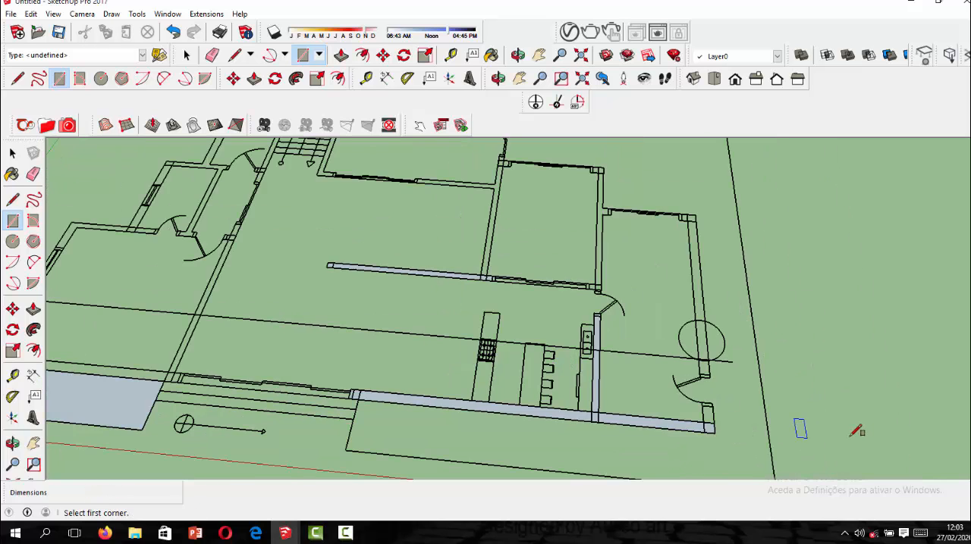
pyautogui.scroll(2, 662, 382)
pyautogui.scroll(2, 689, 386)
pyautogui.click(681, 389)
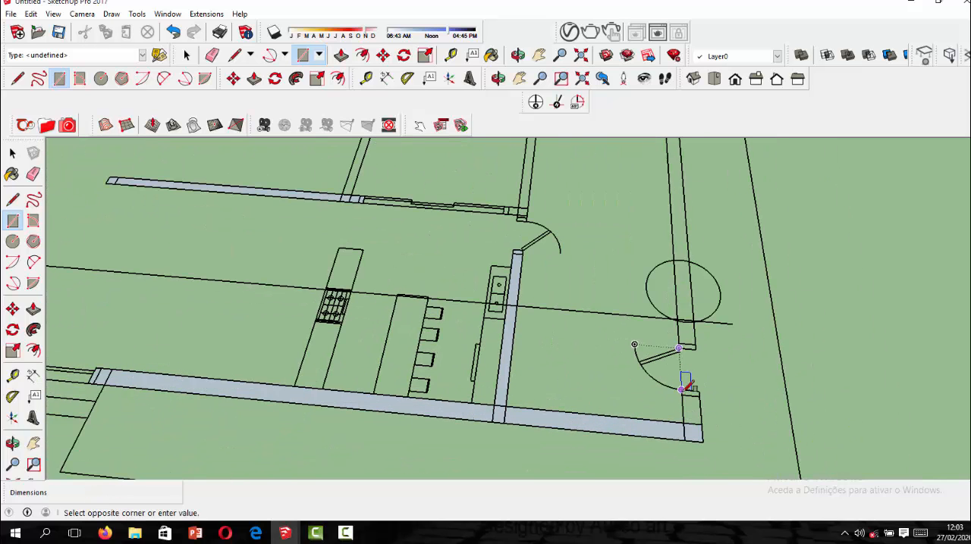
pyautogui.click(708, 412)
# Draw a rectangle about 0.30 m by 6.30 m over the outer side wall, from the side door jamb to the rear corner.
pyautogui.scroll(-2, 559, 455)
pyautogui.scroll(1, 661, 342)
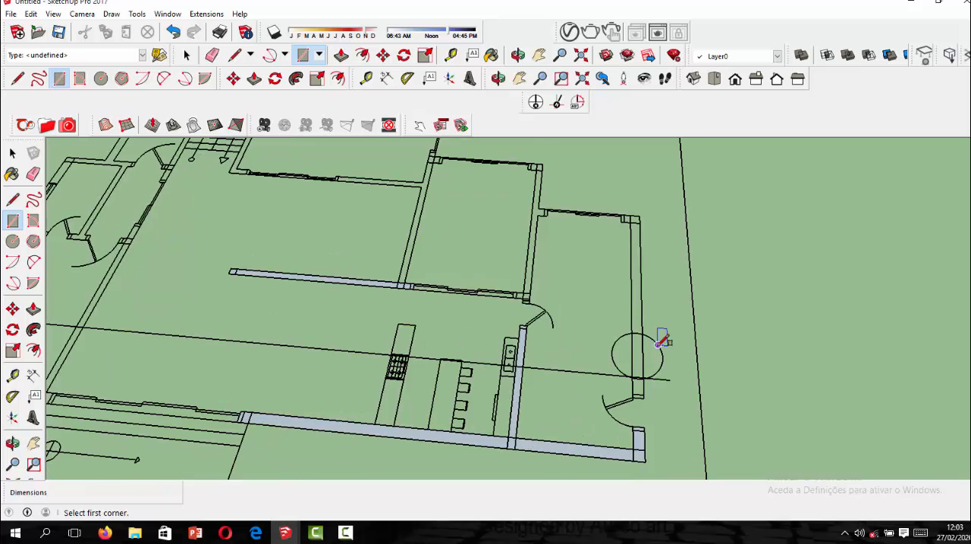
pyautogui.scroll(1, 646, 371)
pyautogui.scroll(-1, 632, 417)
pyautogui.scroll(1, 622, 364)
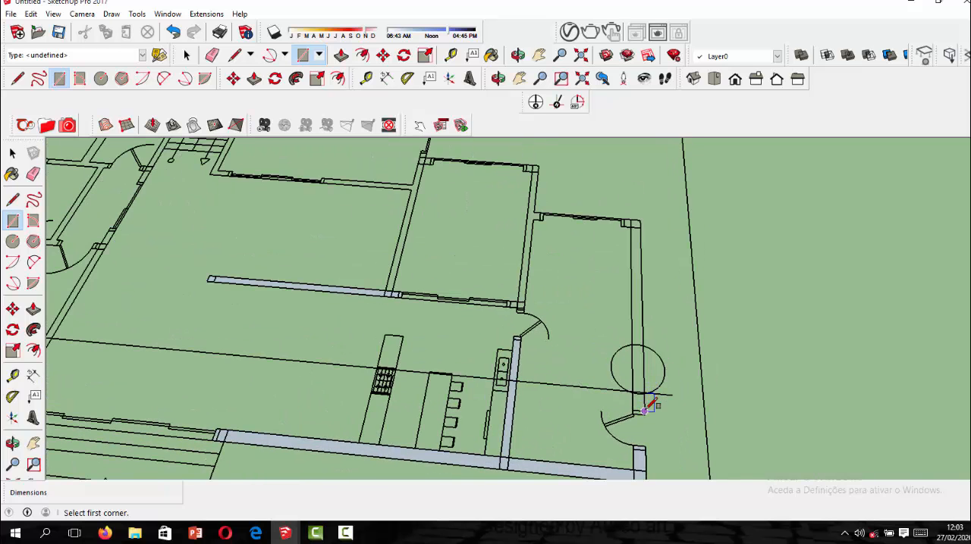
pyautogui.scroll(2, 643, 409)
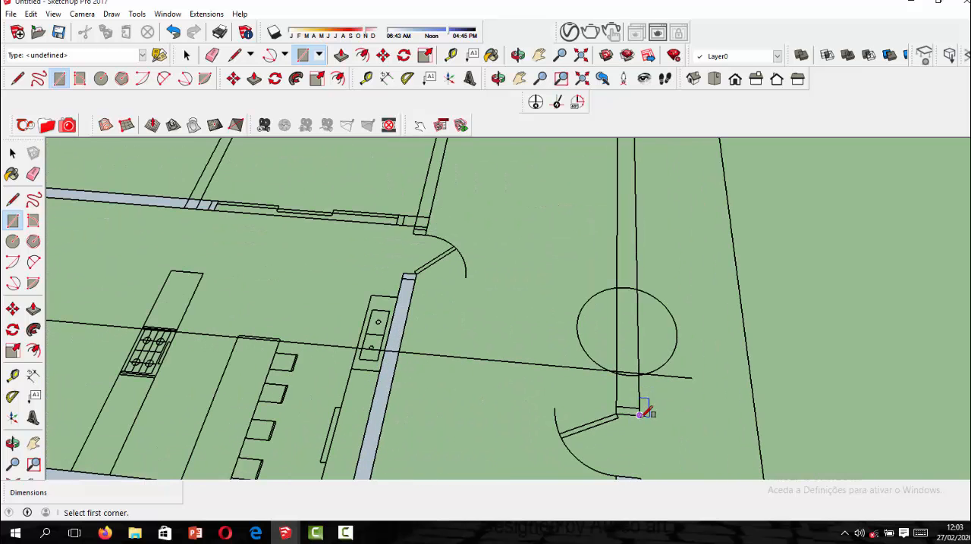
pyautogui.click(639, 414)
pyautogui.scroll(-1, 641, 409)
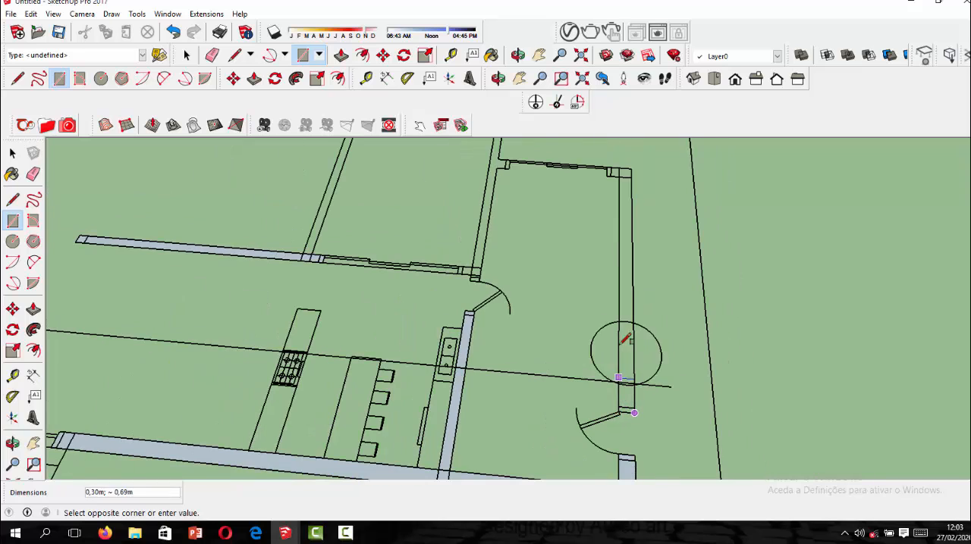
pyautogui.click(622, 167)
# Try a rectangle of about 0.35 m by 0.30 m over the window jamb at the side wall's rear corner, and erase it.
pyautogui.scroll(3, 622, 172)
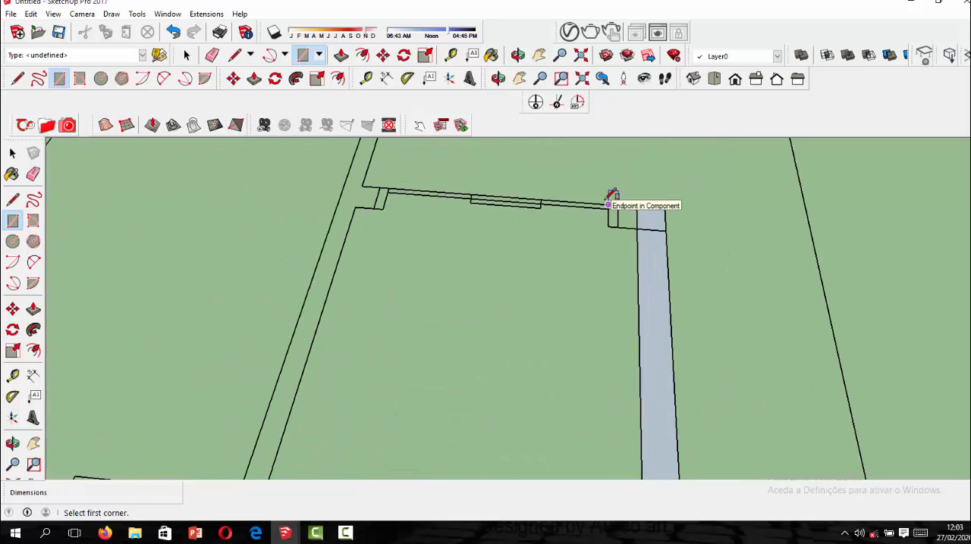
pyautogui.click(608, 205)
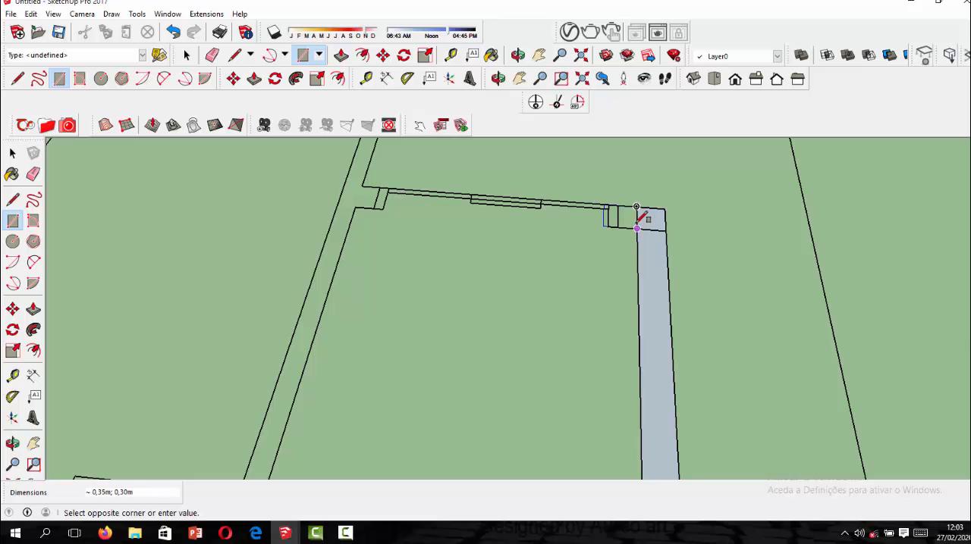
pyautogui.click(637, 226)
pyautogui.click(213, 55)
pyautogui.scroll(1, 607, 230)
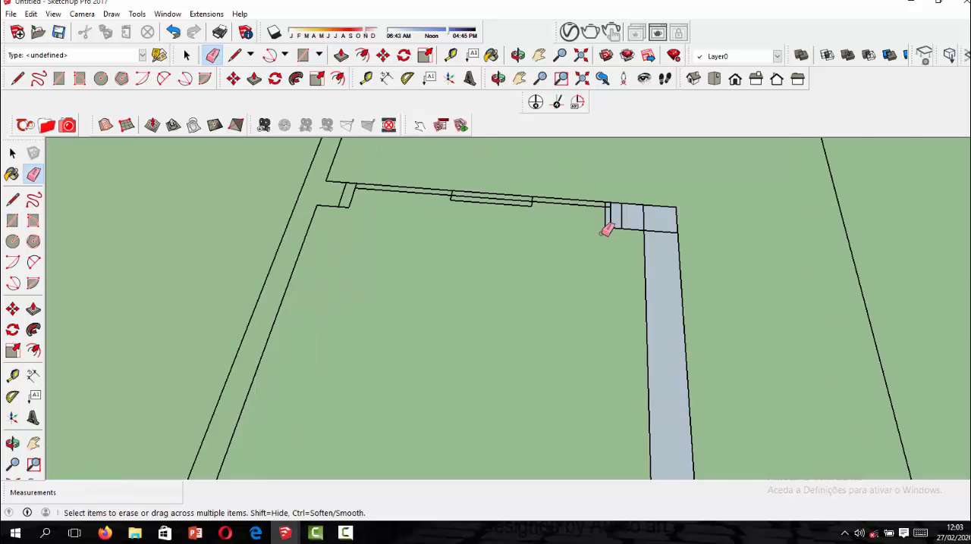
pyautogui.scroll(2, 607, 230)
pyautogui.moveTo(608, 202); pyautogui.dragTo(610, 219)
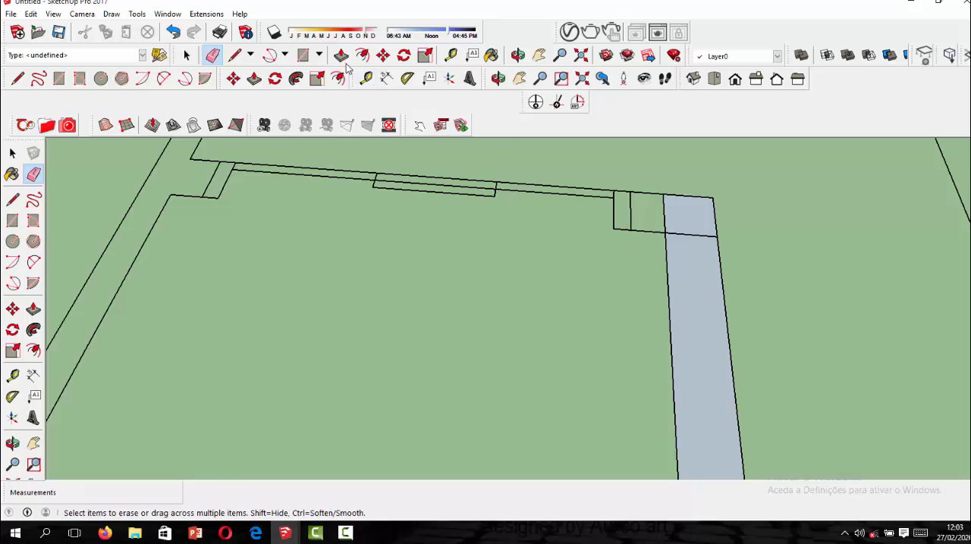
# Draw a rectangle over the window jamb at the side wall's rear corner, from the wall's inner edge to the jamb's outer corner.
pyautogui.click(303, 54)
pyautogui.click(665, 232)
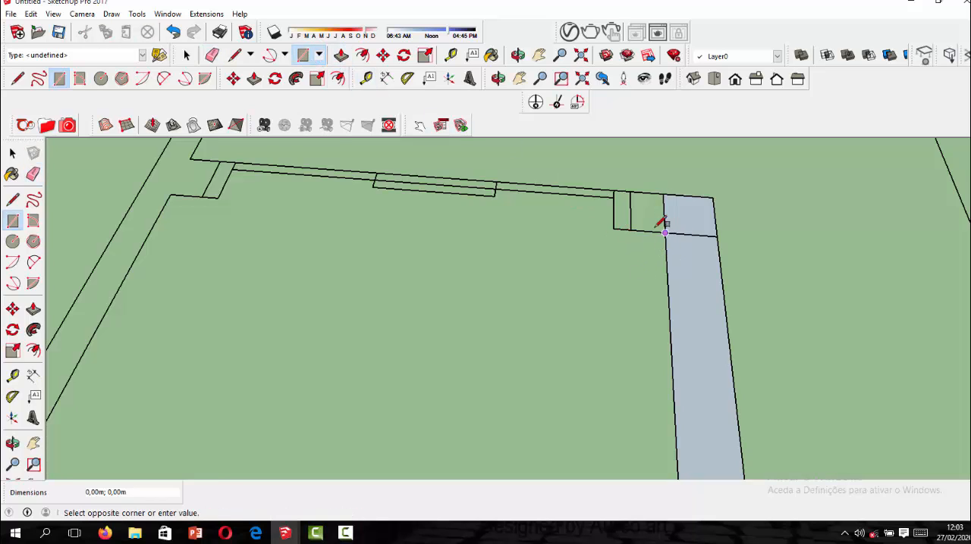
pyautogui.click(616, 194)
# Draw a rectangle about 6.30 m by 0.30 m over the wall behind the front veranda, from the large opening's jamb to the outer corner.
pyautogui.scroll(-6, 618, 196)
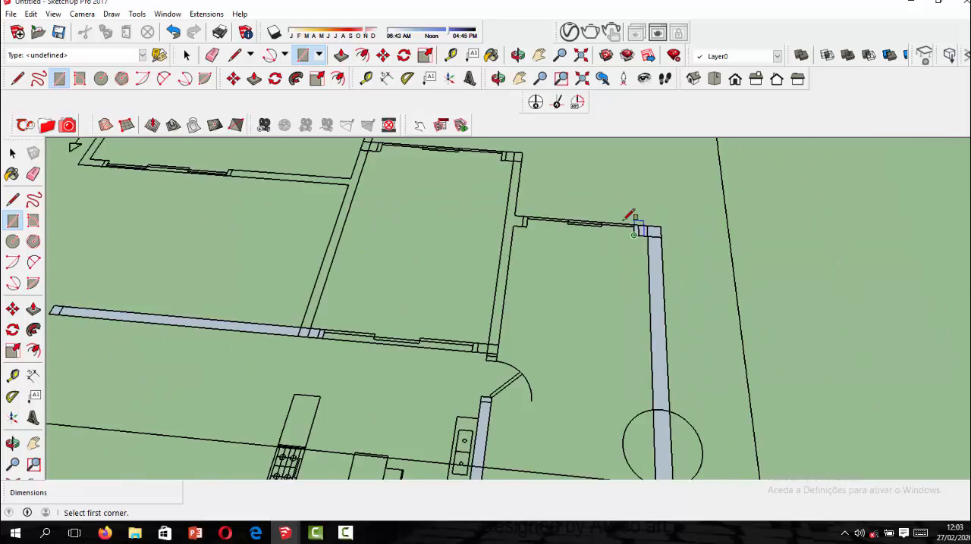
pyautogui.scroll(-3, 553, 242)
pyautogui.scroll(2, 514, 271)
pyautogui.scroll(2, 195, 314)
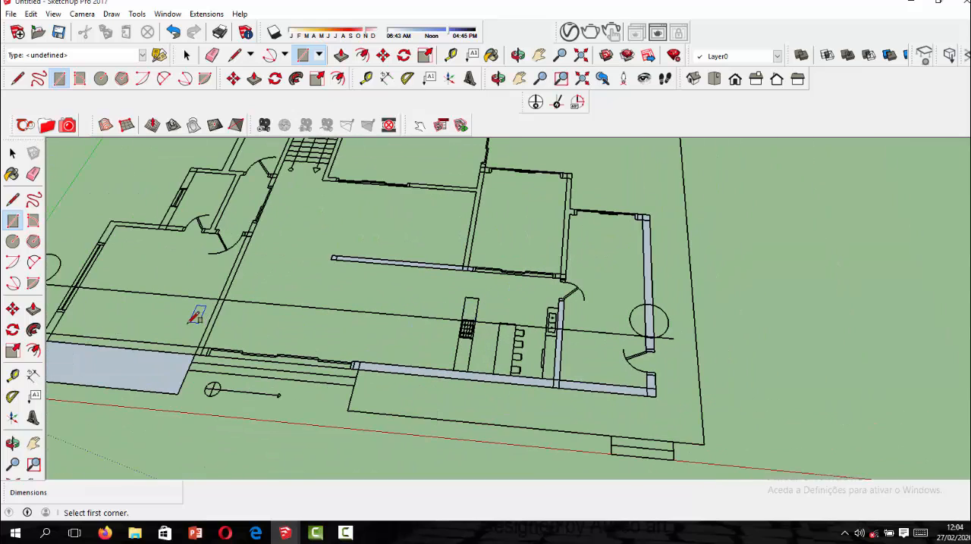
pyautogui.scroll(2, 203, 349)
pyautogui.scroll(-2, 410, 345)
pyautogui.scroll(4, 250, 303)
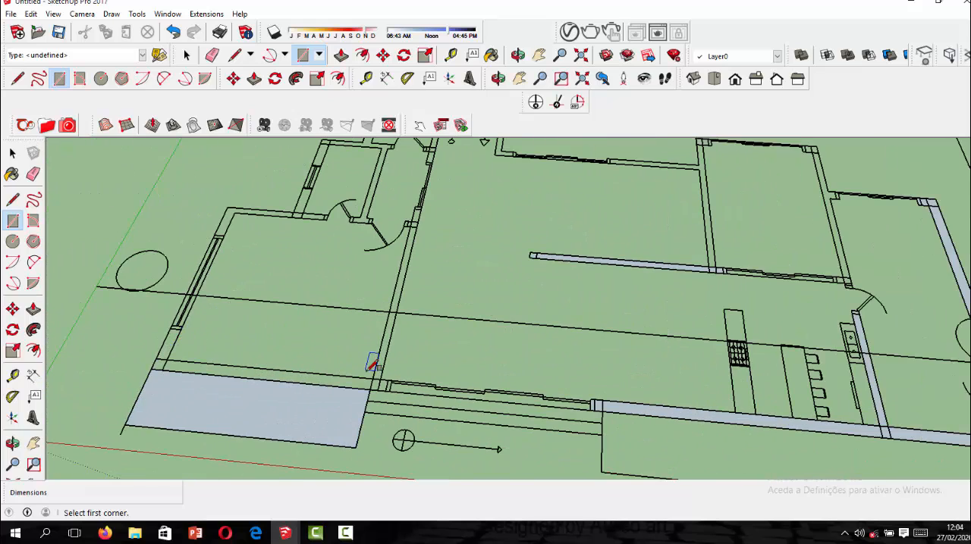
pyautogui.scroll(1, 393, 375)
pyautogui.click(393, 379)
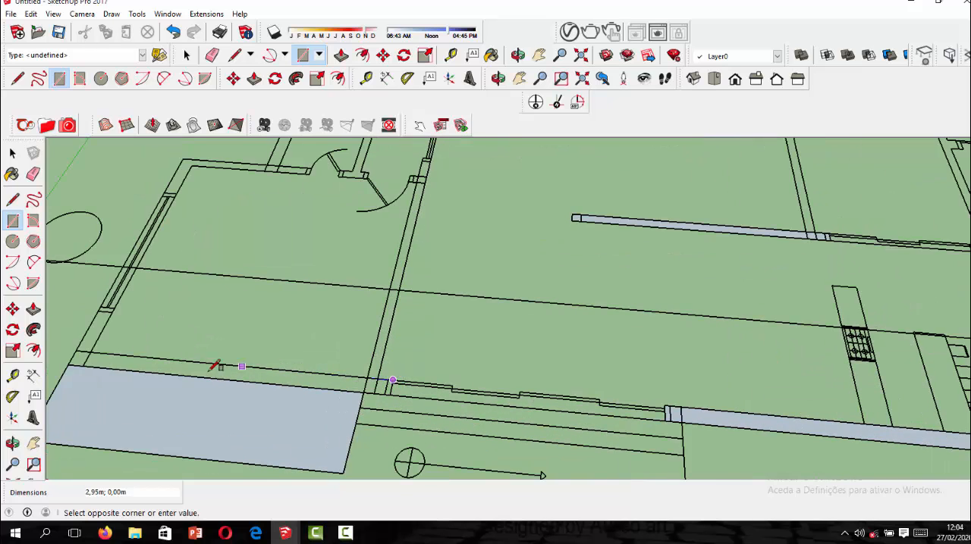
pyautogui.click(73, 360)
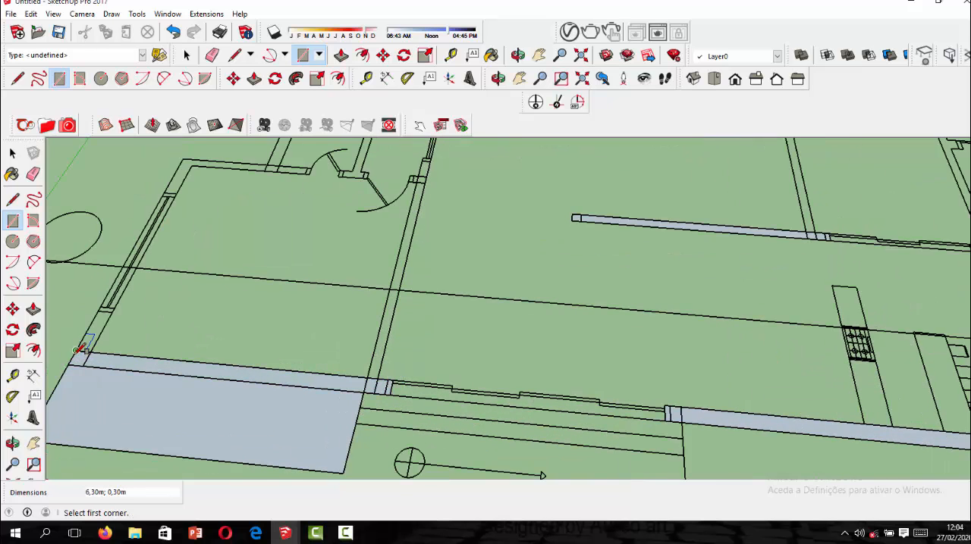
# Draw a rectangle about 0.20 m by 5.80 m over the inner wall from the hall opening's jamb down to the veranda wall.
pyautogui.scroll(-2, 250, 401)
pyautogui.scroll(1, 267, 282)
pyautogui.scroll(1, 368, 241)
pyautogui.scroll(2, 367, 241)
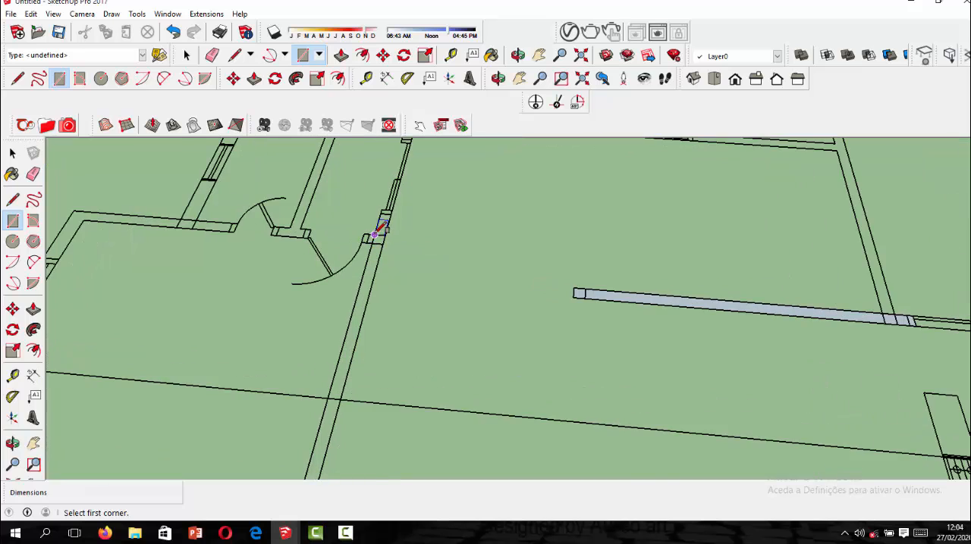
pyautogui.click(387, 199)
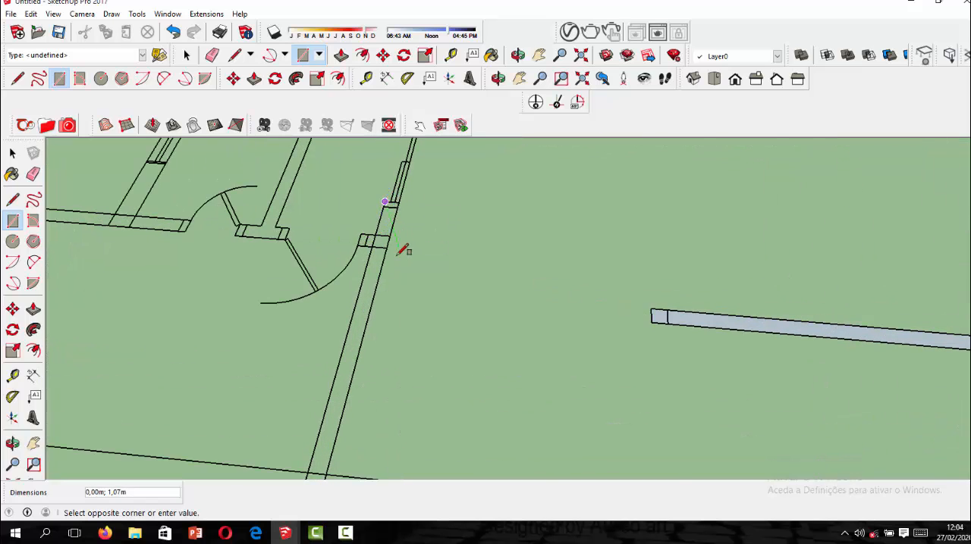
pyautogui.scroll(-3, 358, 353)
pyautogui.scroll(1, 374, 369)
pyautogui.scroll(1, 373, 372)
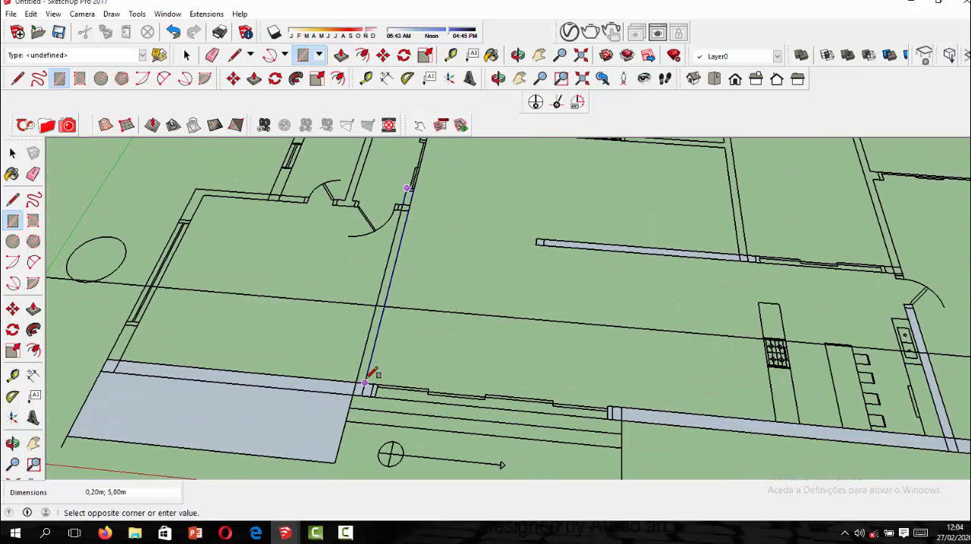
pyautogui.click(368, 379)
pyautogui.scroll(-2, 370, 369)
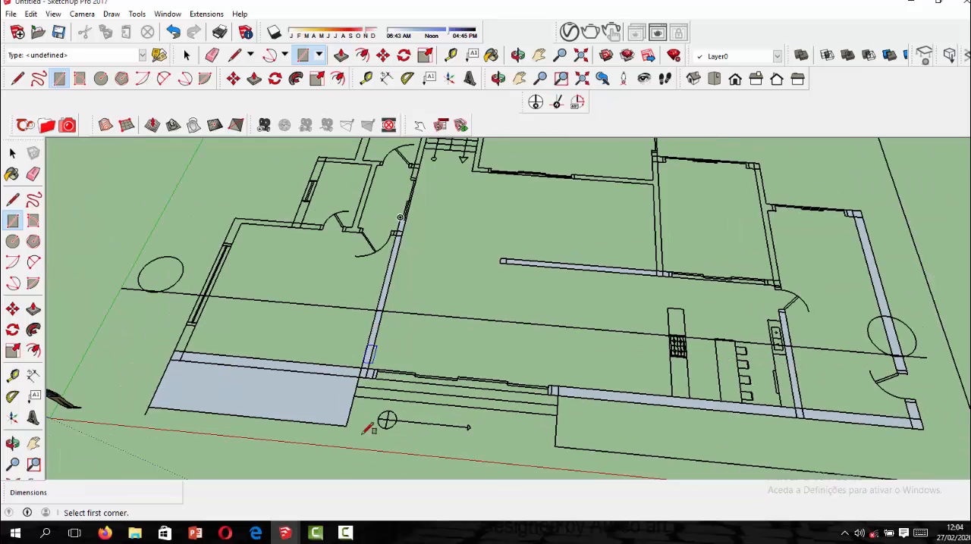
pyautogui.click(339, 533)
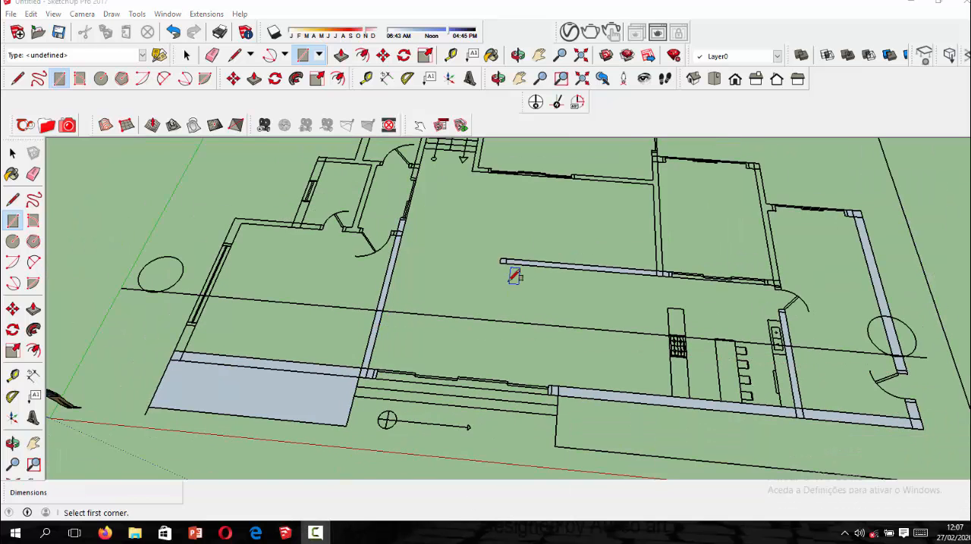
# Draw a rectangle about 5.20 m by 0.30 m over the veranda room's outer window wall, from the veranda wall to the rear corner.
pyautogui.scroll(-1, 461, 351)
pyautogui.scroll(5, 266, 329)
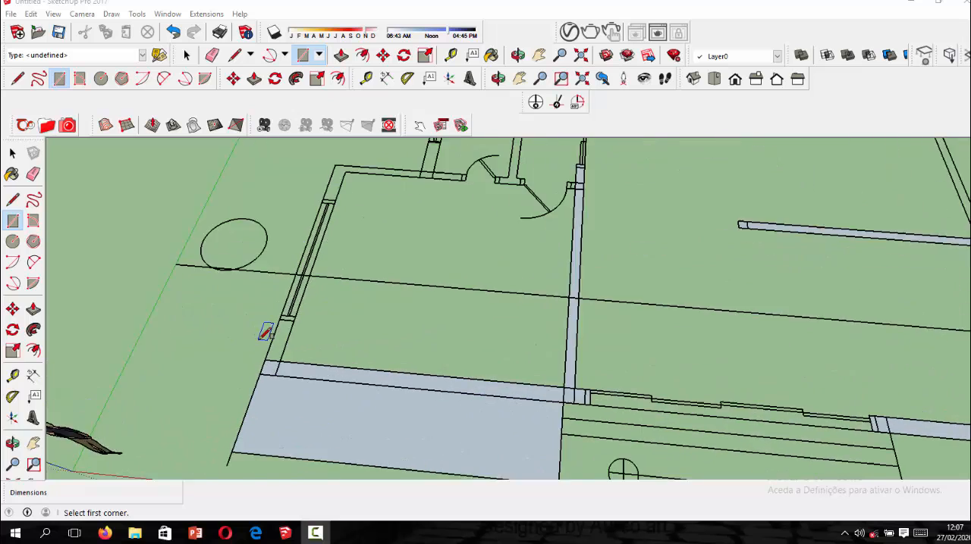
pyautogui.click(279, 389)
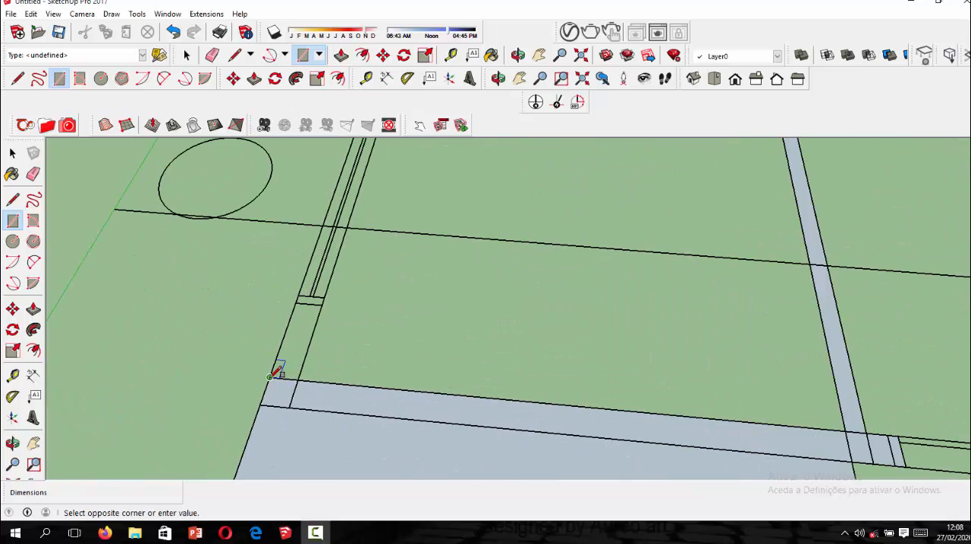
pyautogui.scroll(-4, 277, 375)
pyautogui.scroll(3, 337, 241)
pyautogui.scroll(2, 337, 241)
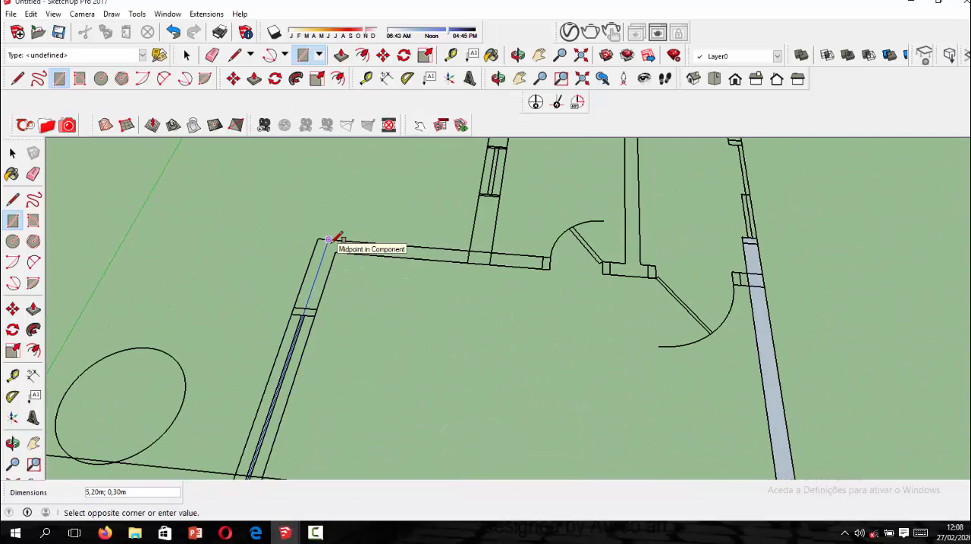
pyautogui.click(339, 241)
# Draw rectangles over the veranda room's rear wall, about 2.90 m by 0.20 m, and the adjoining small room's window wall, about 3.20 m by 0.30 m.
pyautogui.click(338, 241)
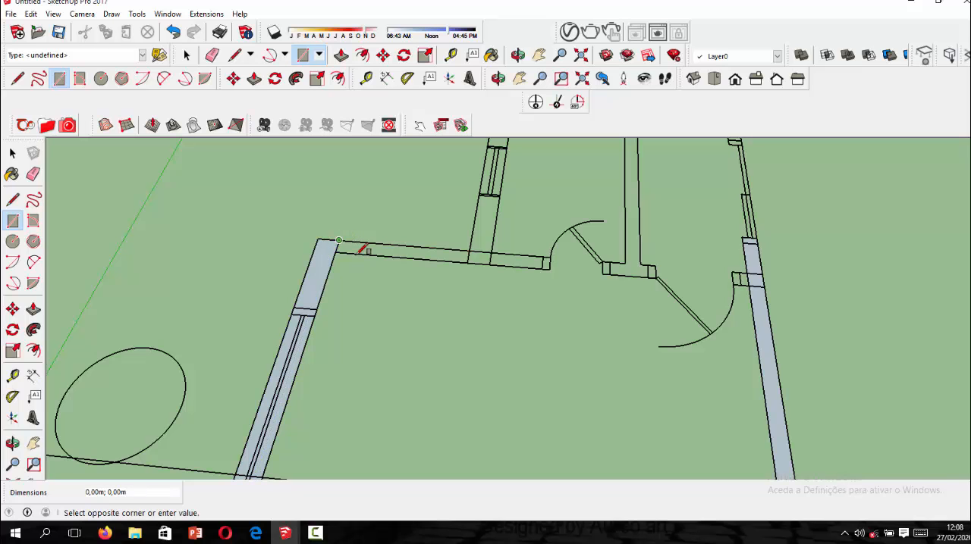
pyautogui.click(549, 269)
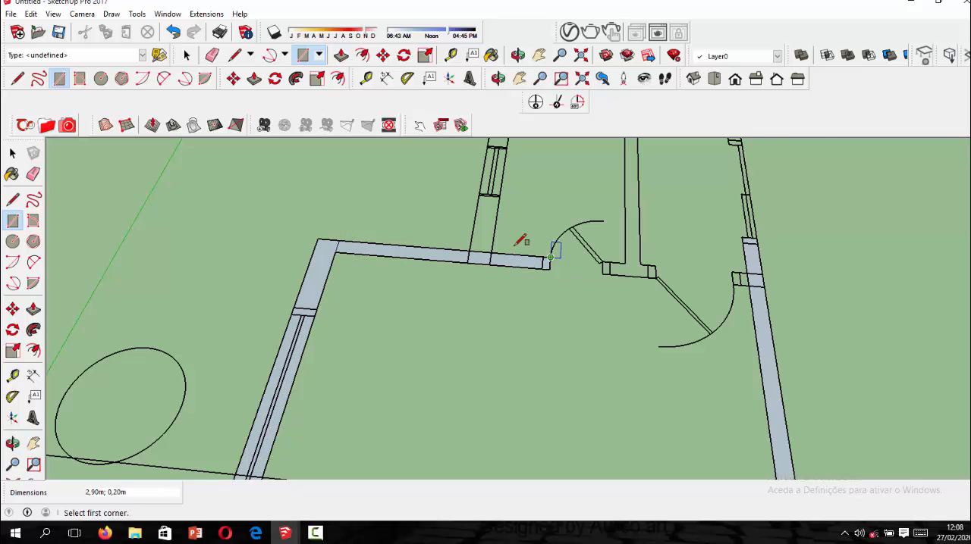
pyautogui.scroll(-4, 462, 308)
pyautogui.click(462, 318)
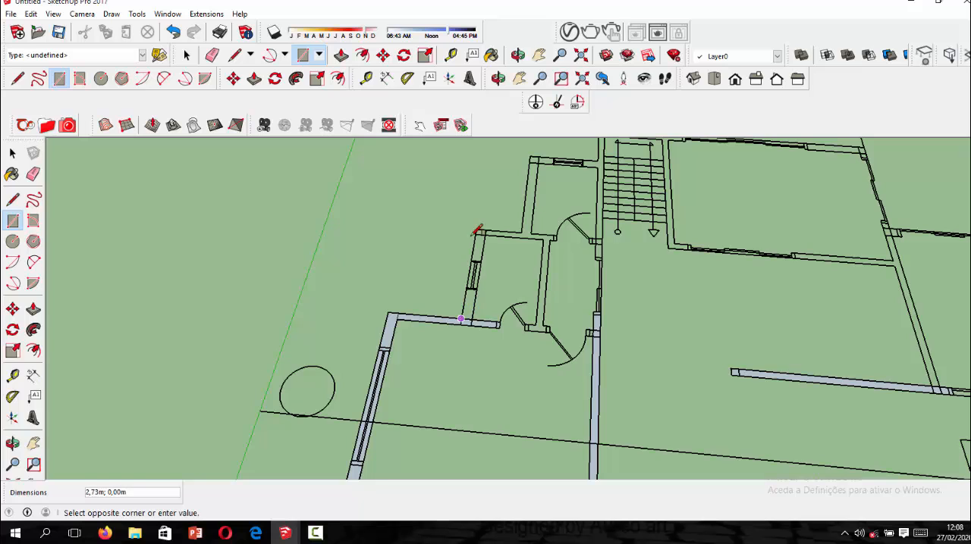
pyautogui.scroll(2, 486, 224)
pyautogui.click(499, 235)
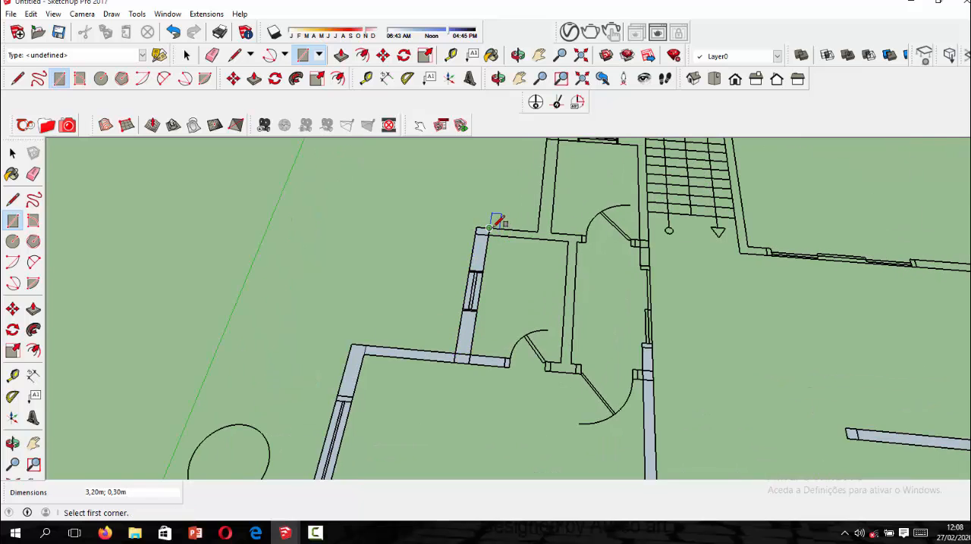
# Draw rectangles over the small room's rear wall, about 2.20 m by 0.20 m, and its hall-side partition, about 3.20 m by 0.20 m.
pyautogui.click(489, 228)
pyautogui.click(584, 240)
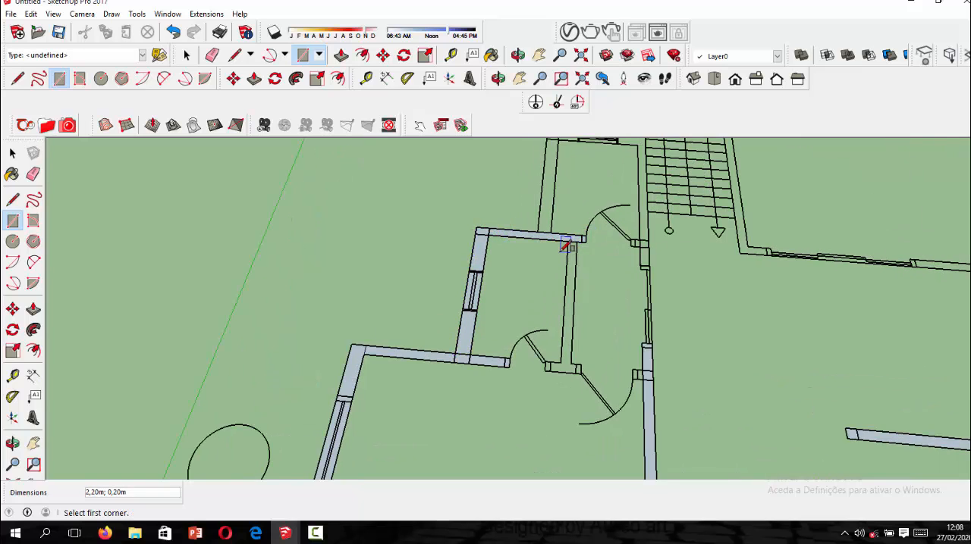
pyautogui.click(567, 240)
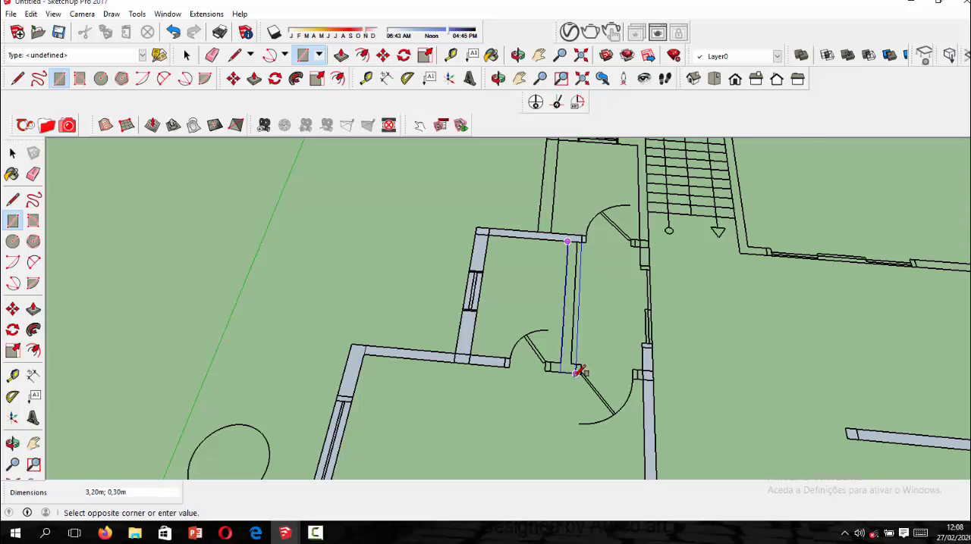
pyautogui.scroll(3, 576, 368)
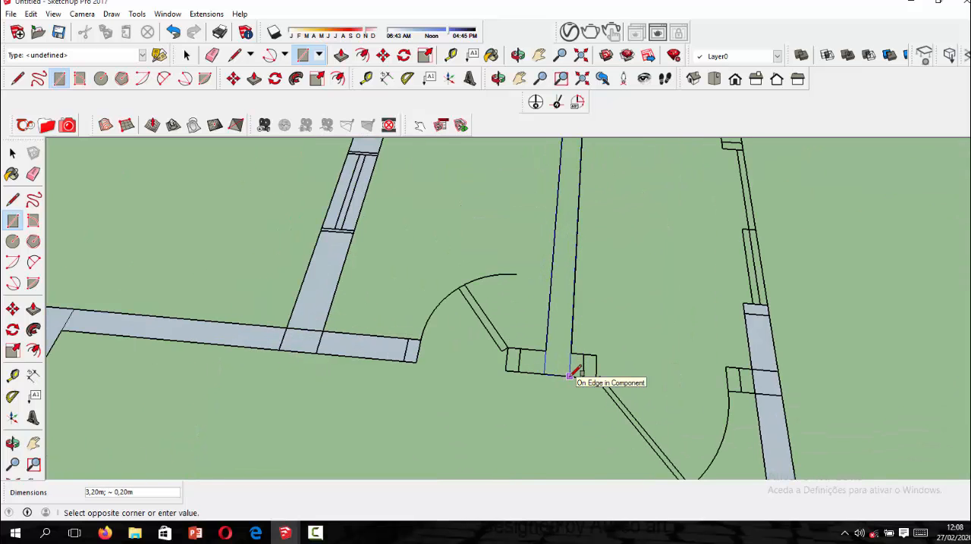
pyautogui.click(569, 375)
# Draw rectangles over the short wall between the two neighbouring doors and over the opposite door jamb at the long inner wall.
pyautogui.click(544, 375)
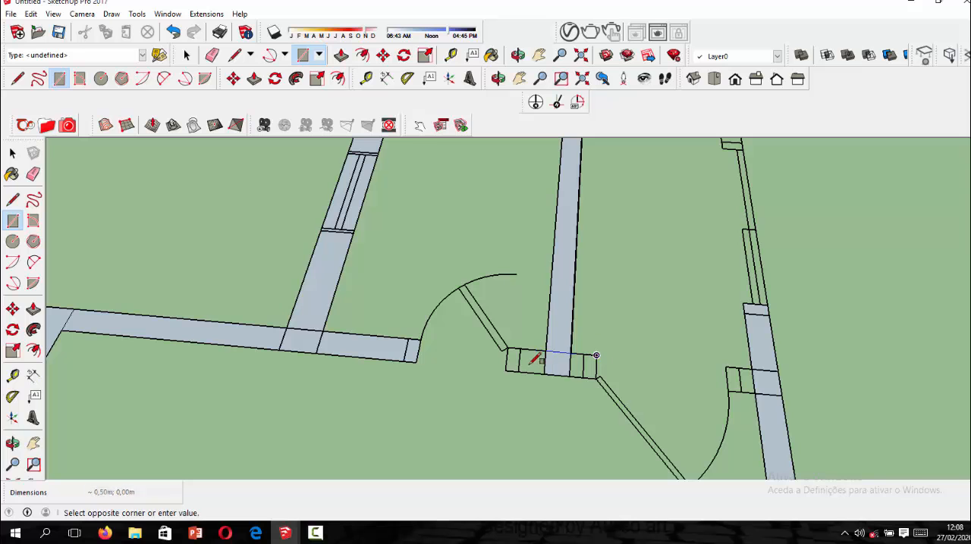
pyautogui.click(506, 350)
pyautogui.scroll(-5, 505, 349)
pyautogui.scroll(-3, 480, 350)
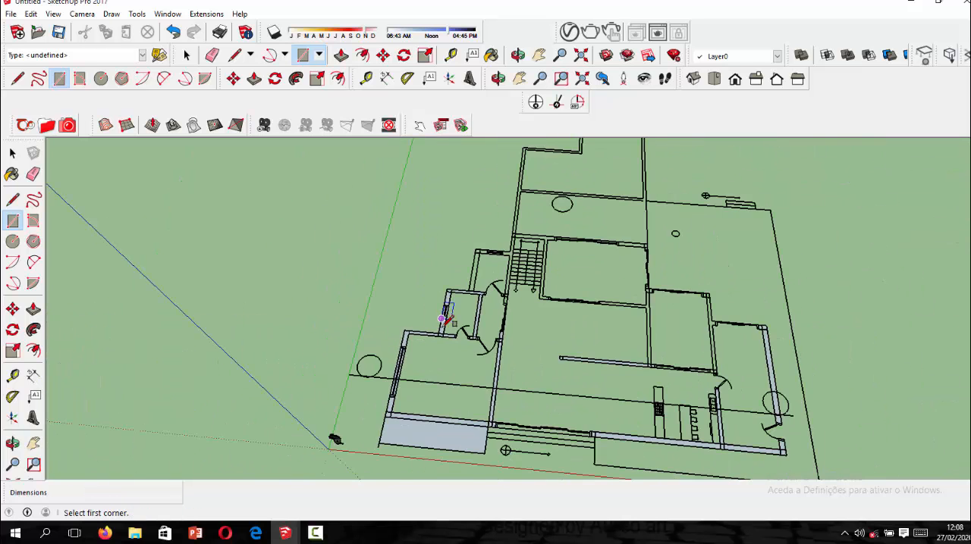
pyautogui.scroll(8, 499, 340)
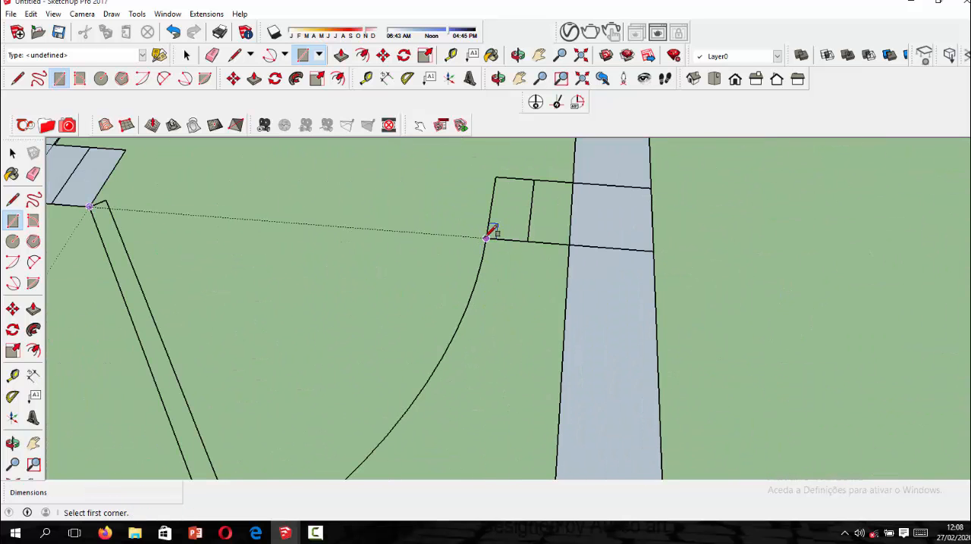
pyautogui.click(486, 241)
pyautogui.click(572, 183)
pyautogui.scroll(-8, 556, 216)
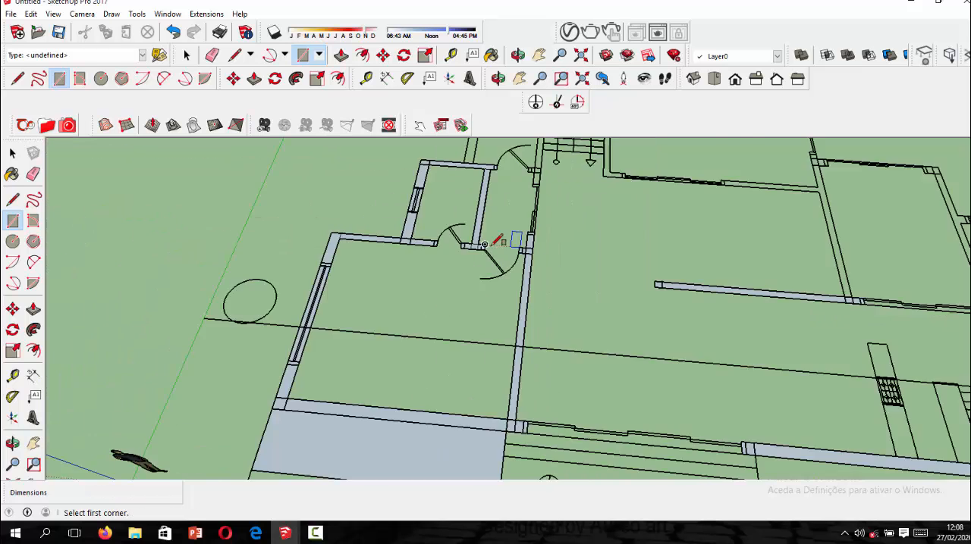
# Draw a rectangle over the wall beside the staircase, from the hall opening's jamb to the outer corner behind the stairs.
pyautogui.scroll(2, 759, 281)
pyautogui.scroll(3, 641, 277)
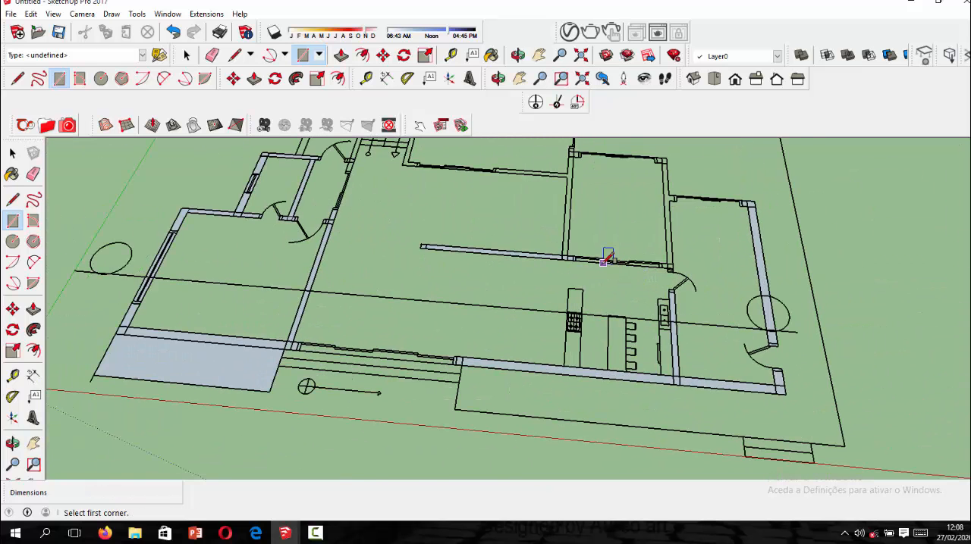
pyautogui.scroll(-3, 628, 315)
pyautogui.scroll(-5, 546, 294)
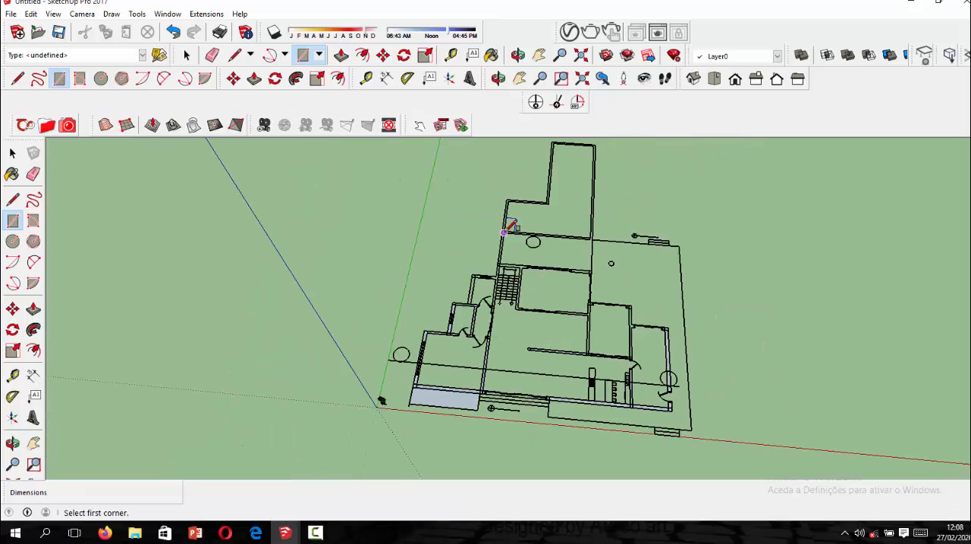
pyautogui.scroll(8, 501, 319)
pyautogui.scroll(3, 494, 345)
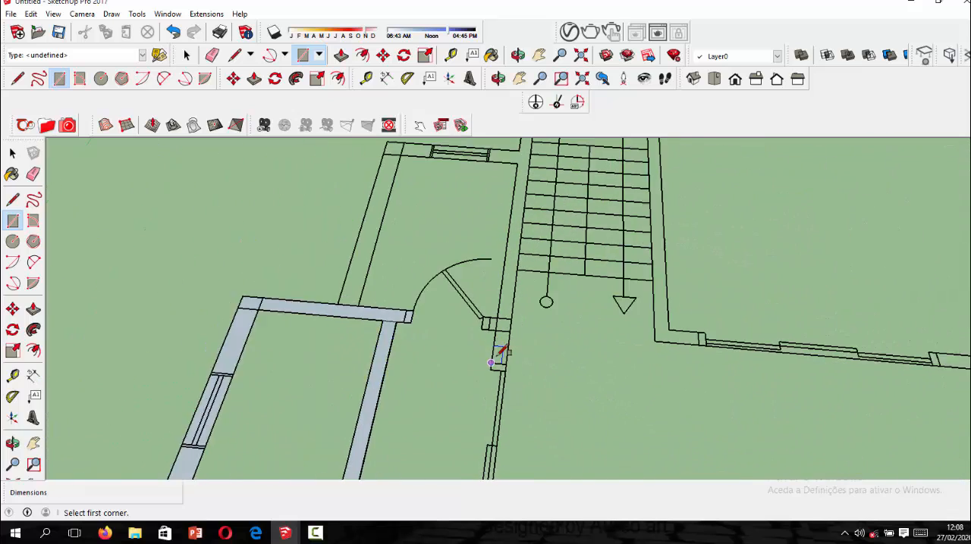
pyautogui.scroll(-5, 493, 364)
pyautogui.scroll(5, 517, 182)
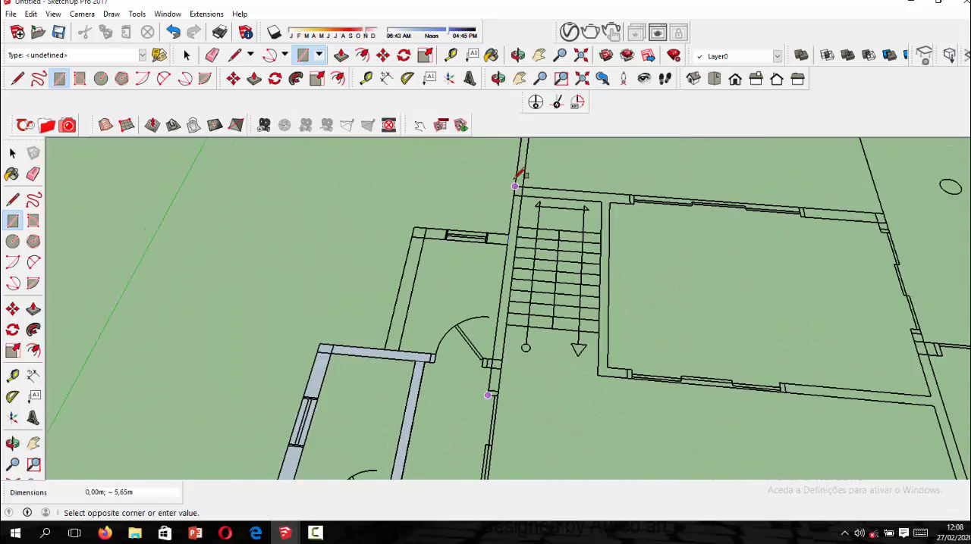
pyautogui.click(525, 188)
# Draw rectangles over the window wall, about 2.30 m by 0.30 m, and outer side wall, about 3.00 m by 0.30 m, of the room beside the stairs.
pyautogui.scroll(2, 514, 251)
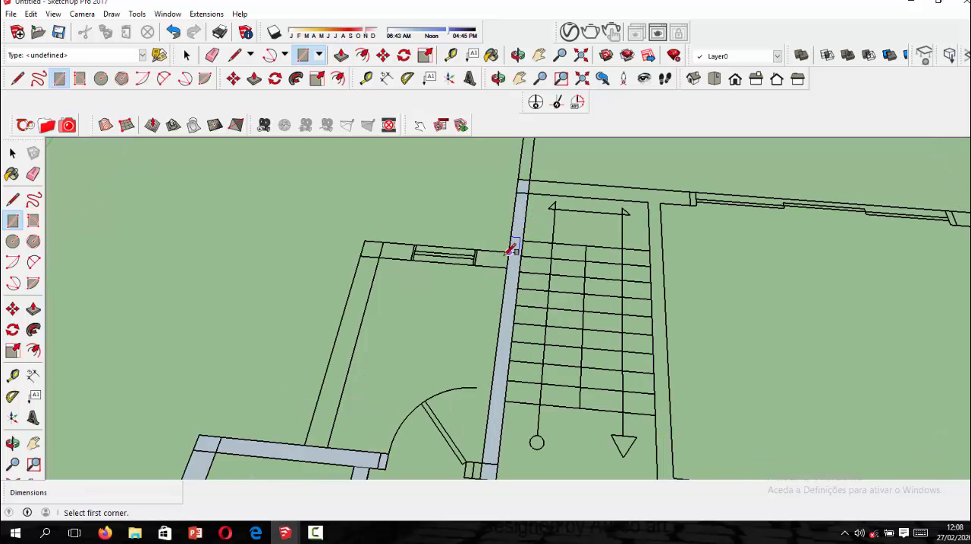
pyautogui.click(508, 252)
pyautogui.click(360, 255)
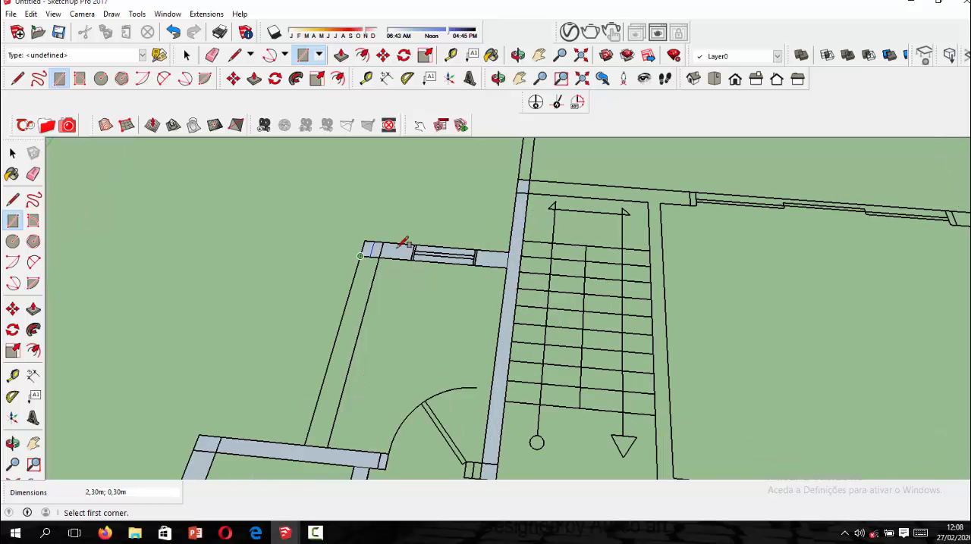
pyautogui.scroll(-3, 402, 245)
pyautogui.scroll(3, 402, 245)
pyautogui.click(393, 251)
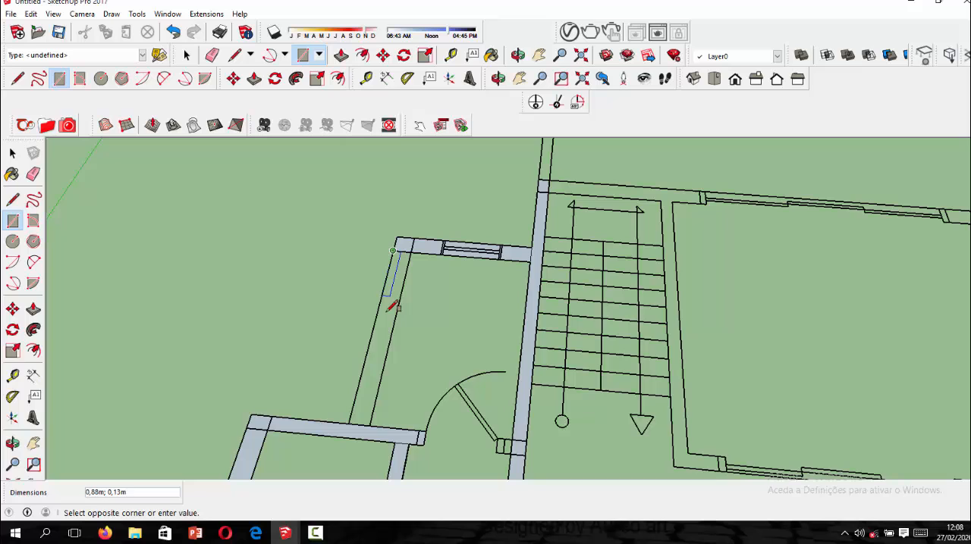
pyautogui.click(375, 416)
# Draw a rectangle over the wall between the two kitchen-side rooms, from the door jamb to the rear outer corner.
pyautogui.scroll(-5, 432, 269)
pyautogui.scroll(6, 601, 334)
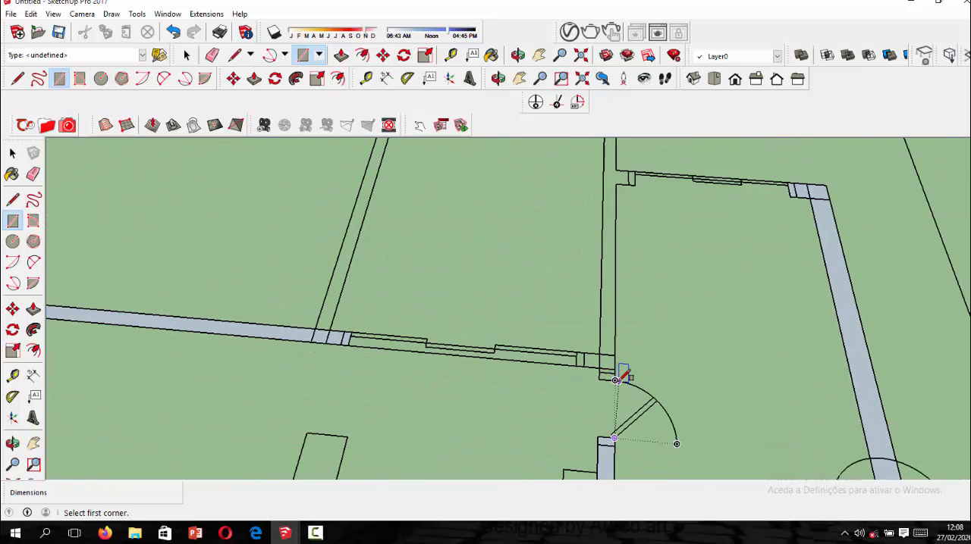
pyautogui.click(615, 379)
pyautogui.scroll(-3, 614, 171)
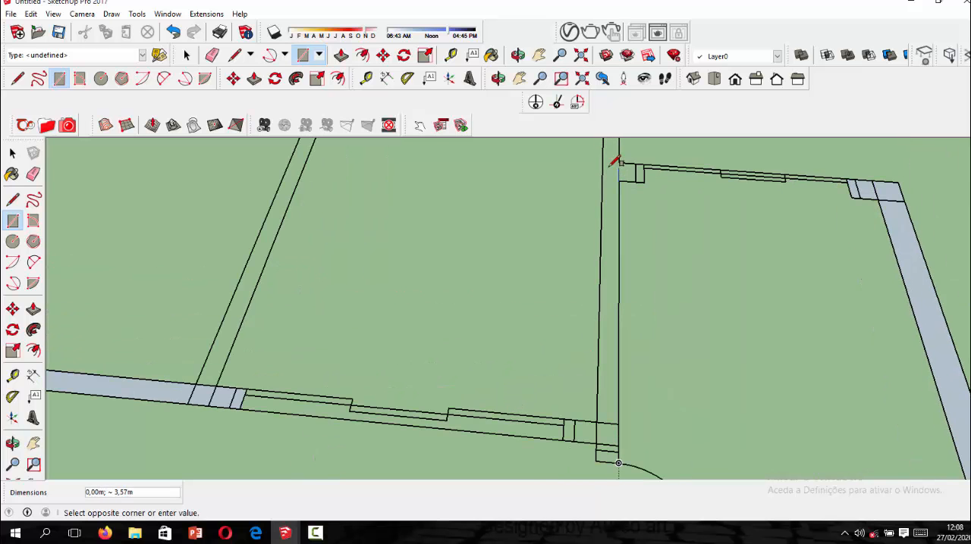
pyautogui.scroll(-2, 599, 258)
pyautogui.scroll(5, 591, 220)
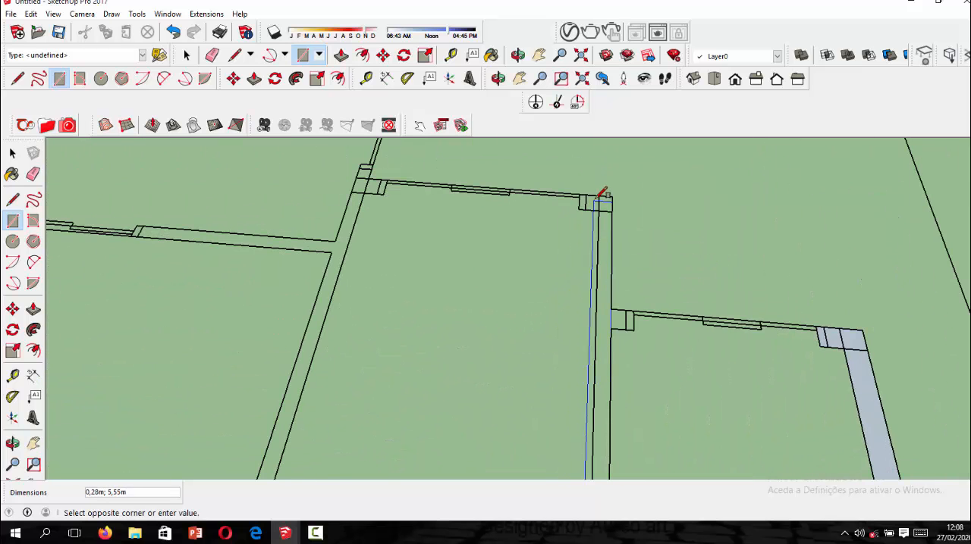
pyautogui.click(600, 196)
# Draw rectangles over the two rear opening jambs that adjoin the wall between the kitchen-side rooms, one on each side.
pyautogui.scroll(1, 598, 196)
pyautogui.scroll(1, 597, 196)
pyautogui.click(577, 191)
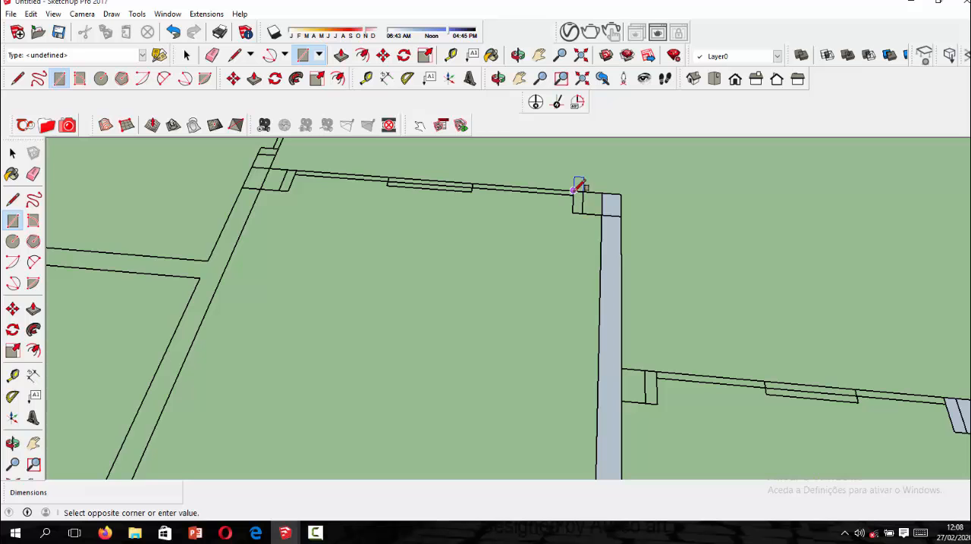
pyautogui.click(604, 212)
pyautogui.scroll(-3, 591, 209)
pyautogui.scroll(4, 622, 266)
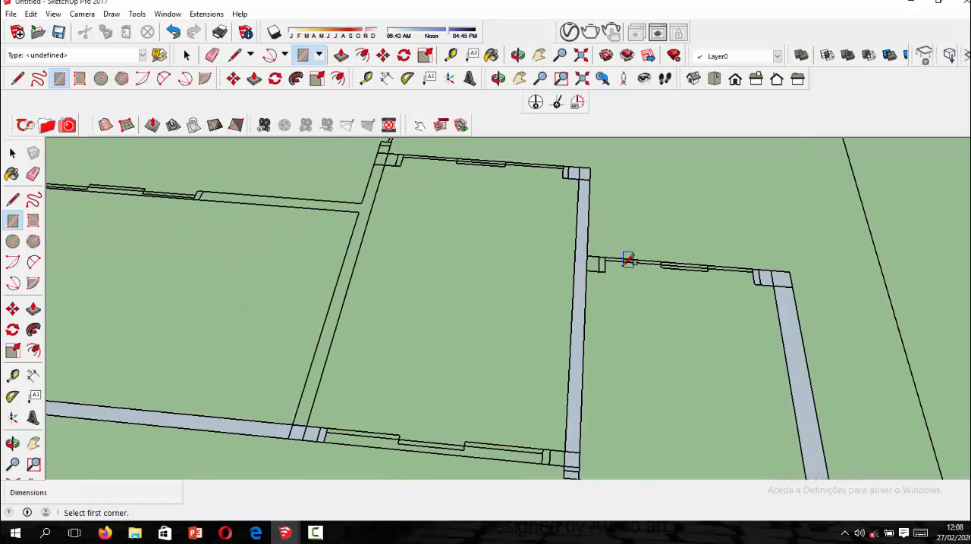
pyautogui.click(603, 277)
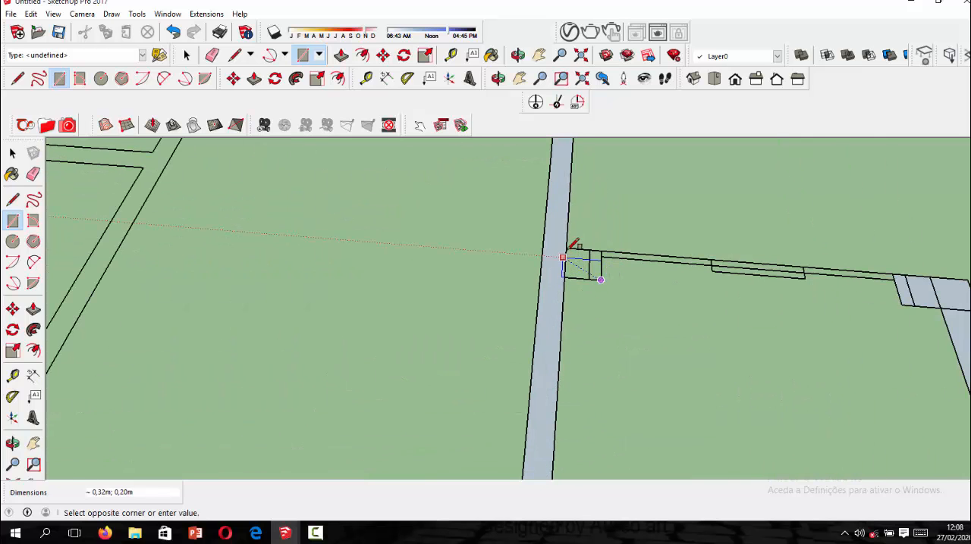
pyautogui.click(569, 254)
pyautogui.scroll(-3, 583, 258)
pyautogui.scroll(-3, 493, 369)
pyautogui.scroll(3, 530, 294)
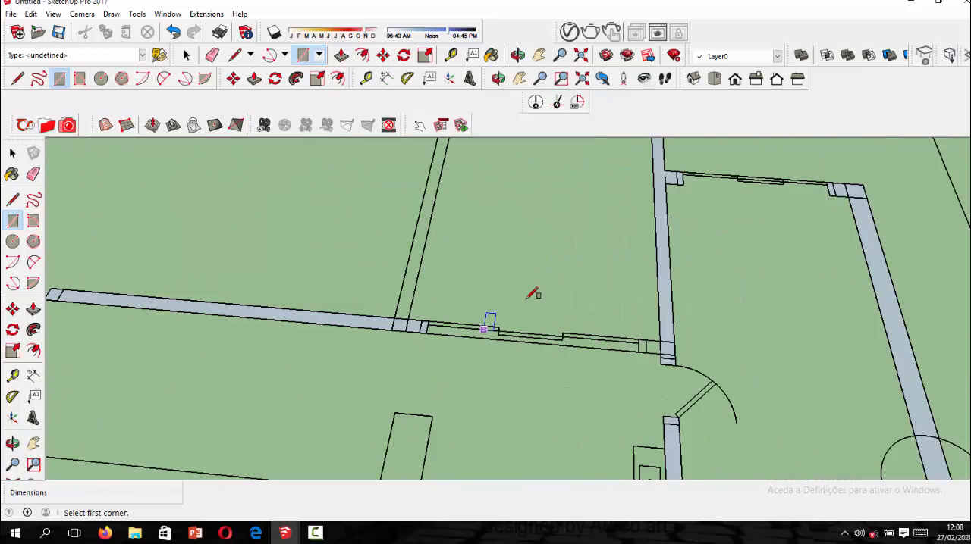
pyautogui.scroll(-4, 526, 309)
pyautogui.scroll(2, 522, 360)
pyautogui.scroll(2, 521, 359)
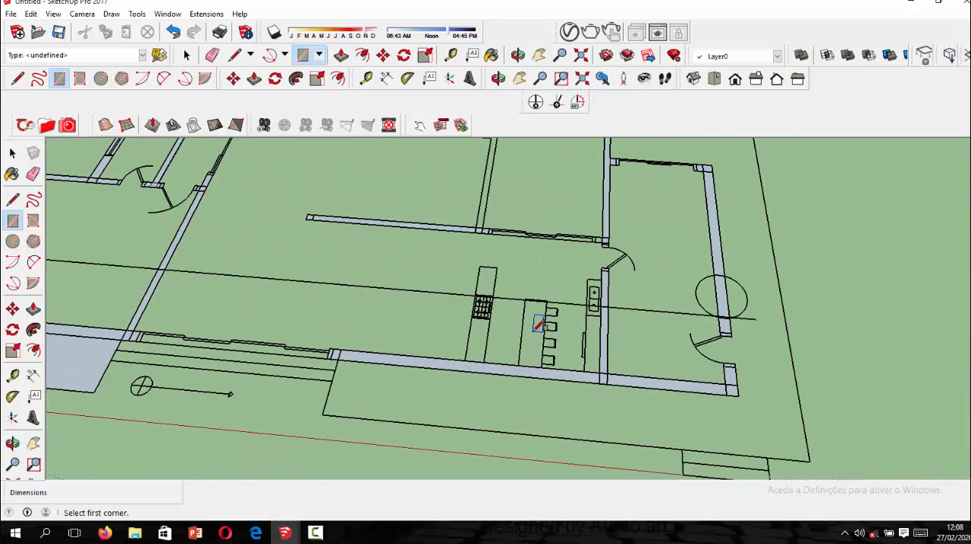
pyautogui.scroll(-4, 538, 324)
pyautogui.scroll(5, 520, 206)
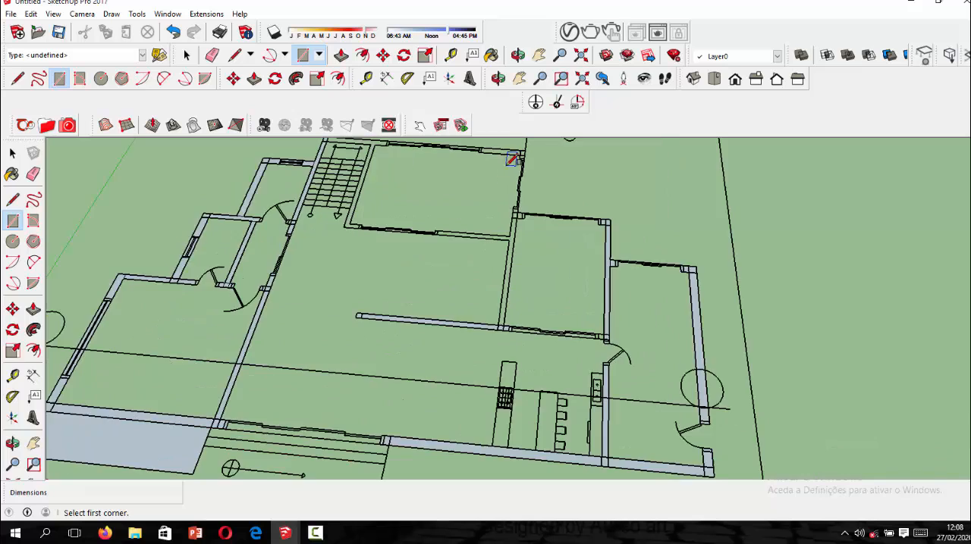
# Draw a rectangle about 5.80 m by 0.20 m over the wall between the large living area and the adjoining middle room.
pyautogui.scroll(-1, 514, 195)
pyautogui.click(515, 197)
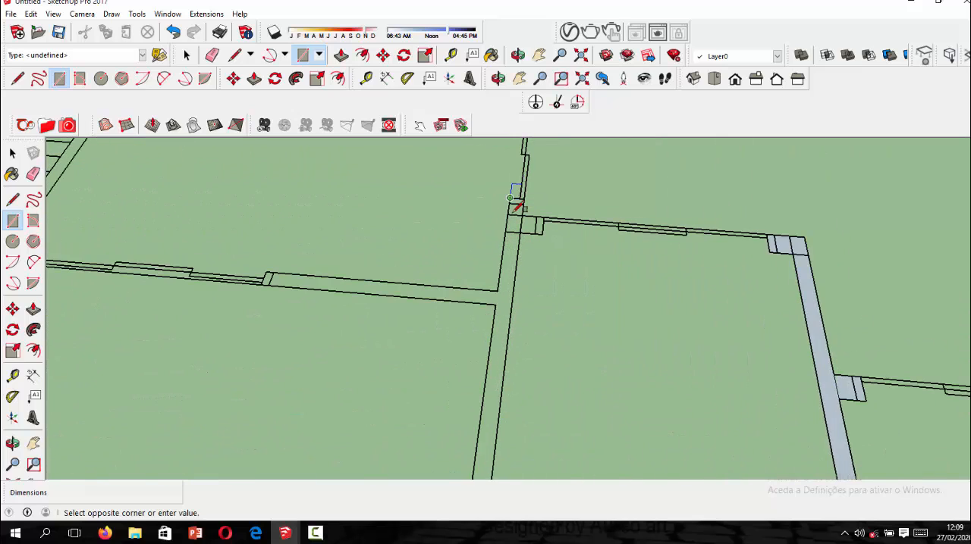
pyautogui.scroll(-4, 555, 341)
pyautogui.scroll(2, 495, 429)
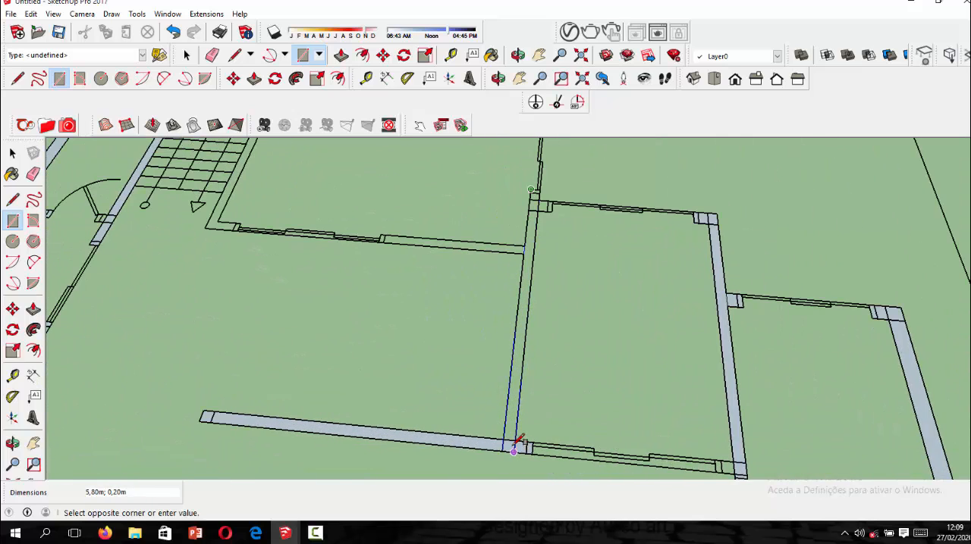
pyautogui.click(515, 440)
# Draw a rectangle over the rear window jamb where the middle room meets the wall shared with the living area.
pyautogui.scroll(5, 556, 188)
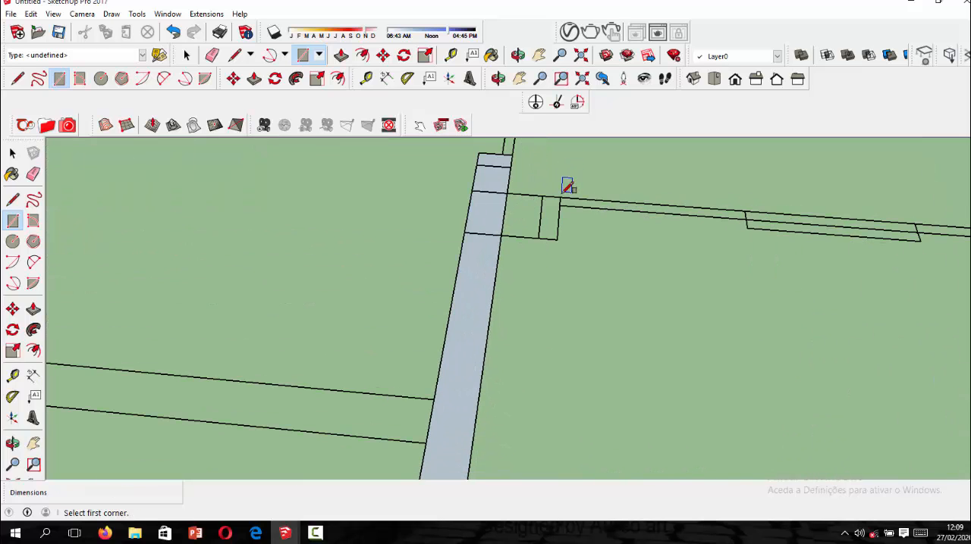
pyautogui.click(561, 197)
pyautogui.click(506, 232)
pyautogui.scroll(-3, 493, 295)
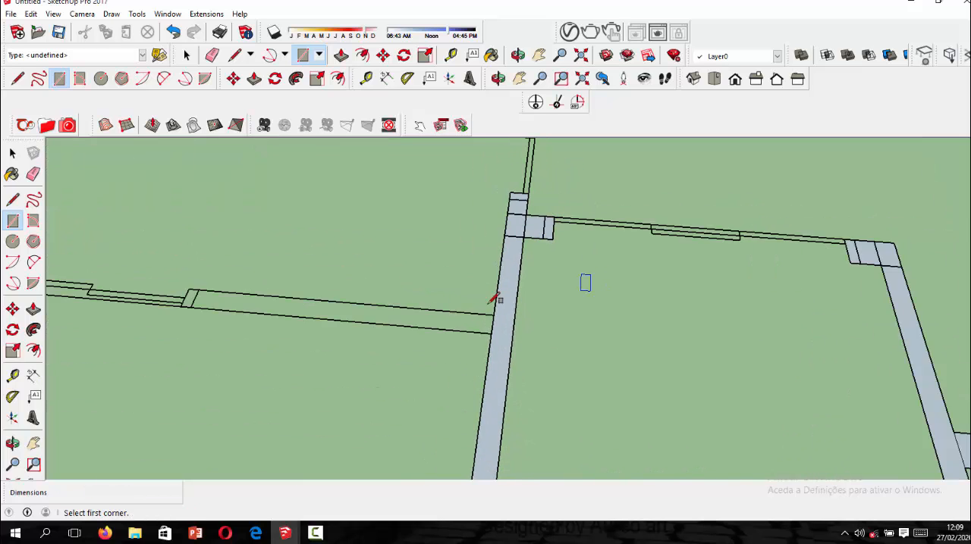
# Draw a rectangle about 3.00 m by 0.20 m over the front wall of the room beside the stairs, from the shared wall to the opening jamb.
pyautogui.scroll(2, 496, 312)
pyautogui.click(503, 322)
pyautogui.scroll(-2, 330, 295)
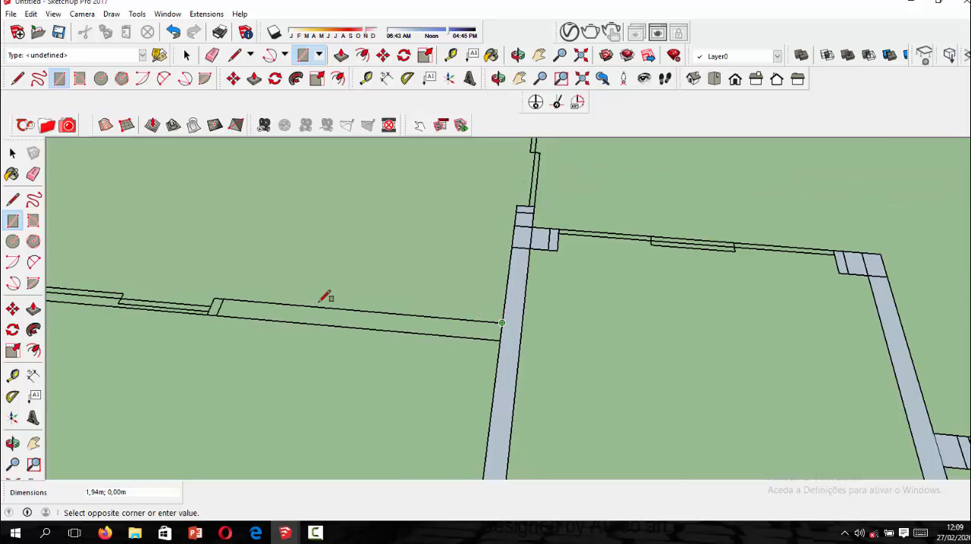
pyautogui.scroll(-1, 243, 303)
pyautogui.scroll(1, 264, 307)
pyautogui.click(255, 310)
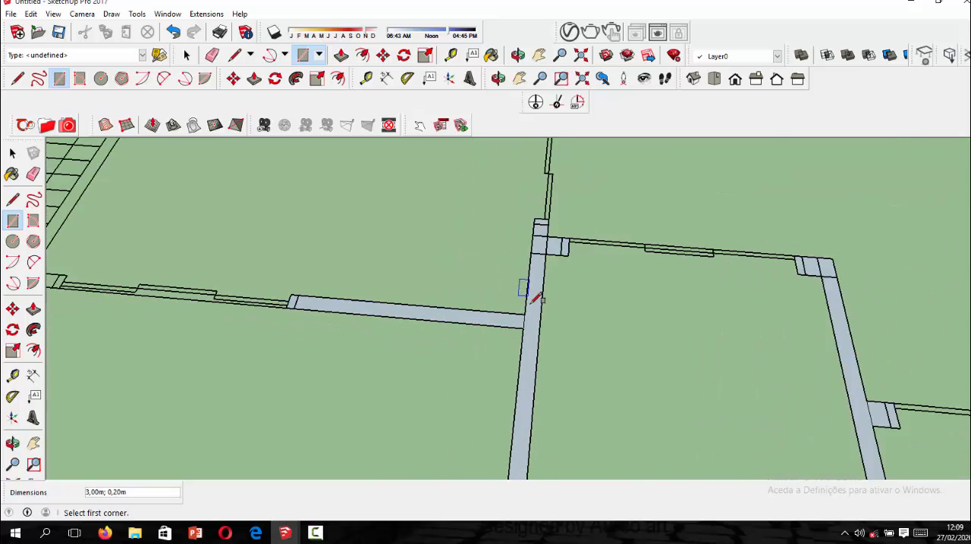
# Draw a rectangle over the short corner wall near the foot of the stairs, from the opening jamb to its outer corner.
pyautogui.scroll(-3, 314, 299)
pyautogui.scroll(3, 320, 319)
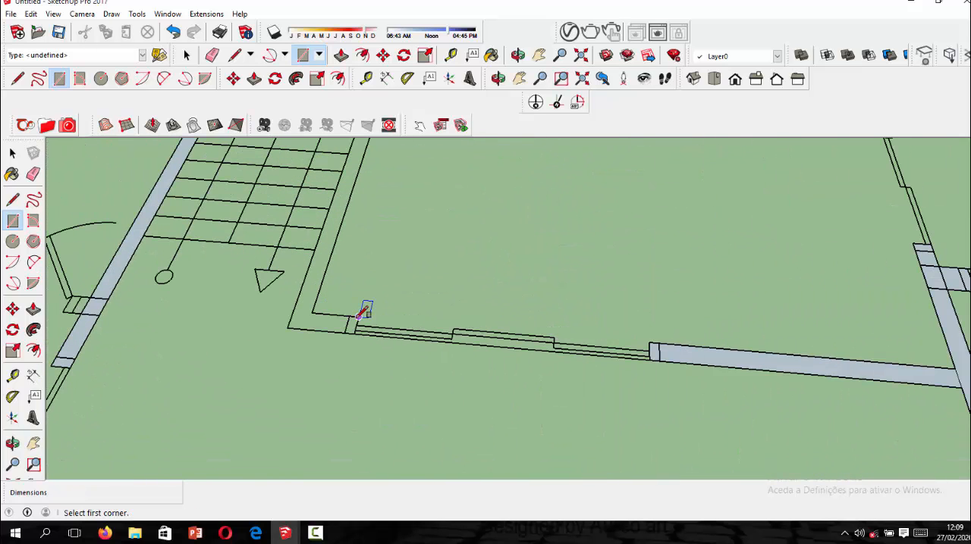
pyautogui.click(356, 317)
pyautogui.click(290, 329)
pyautogui.scroll(-2, 409, 333)
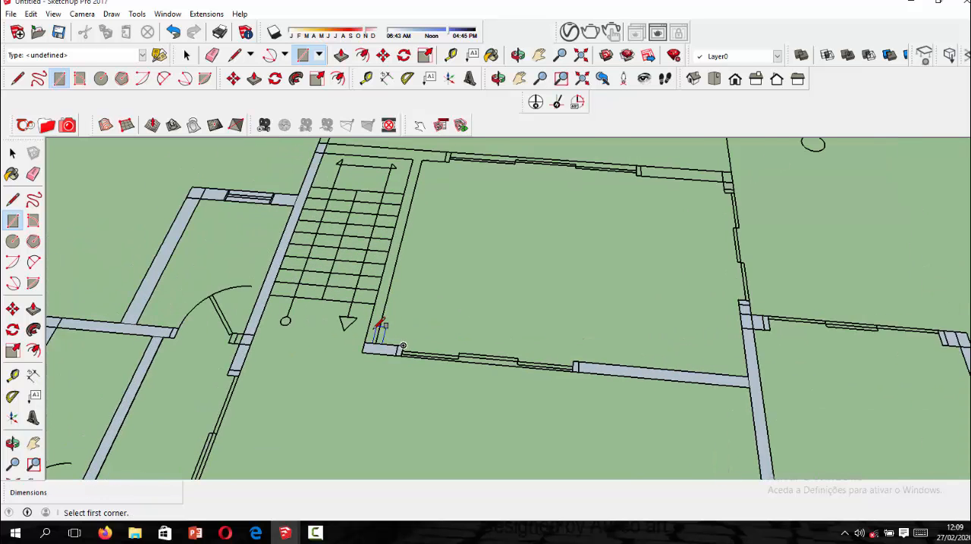
pyautogui.scroll(-1, 372, 330)
pyautogui.click(369, 334)
pyautogui.scroll(-2, 402, 335)
pyautogui.scroll(3, 418, 202)
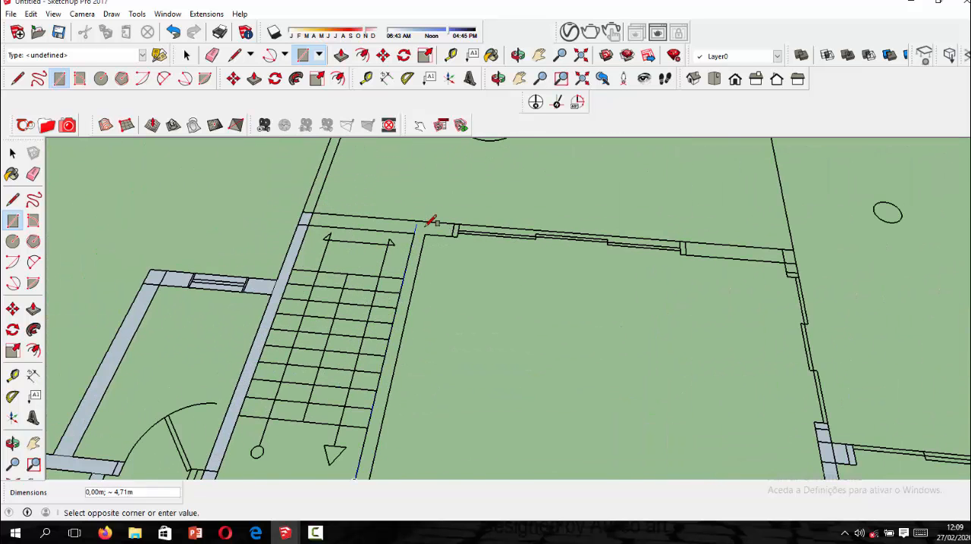
pyautogui.scroll(2, 429, 220)
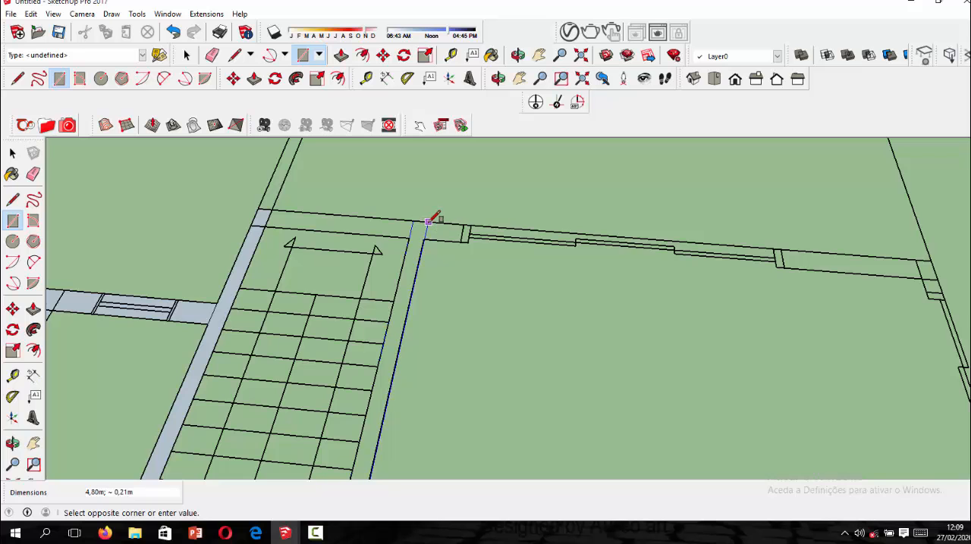
pyautogui.click(430, 220)
pyautogui.scroll(2, 439, 219)
pyautogui.moveTo(446, 221); pyautogui.dragTo(422, 210, button='middle')
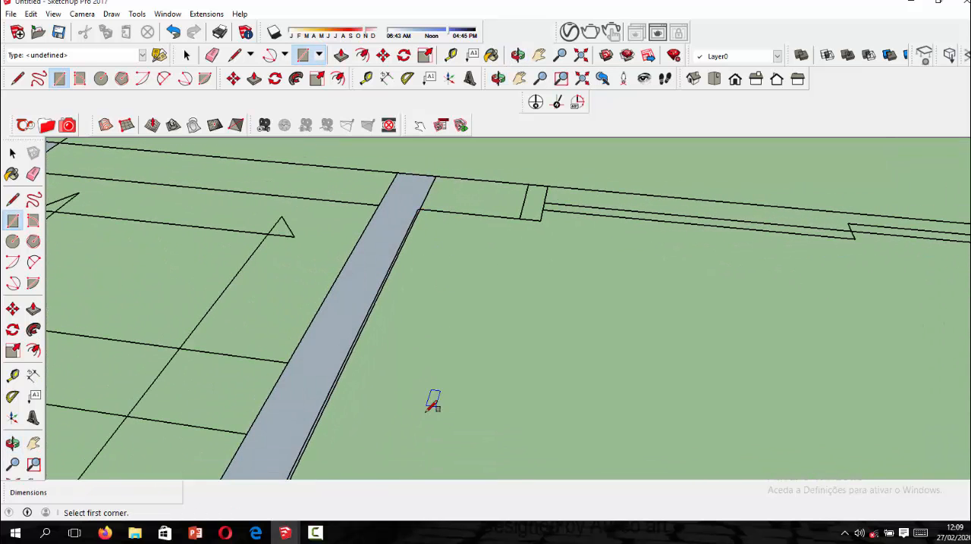
pyautogui.hotkey('ctrl', 'z')
pyautogui.scroll(-4, 461, 397)
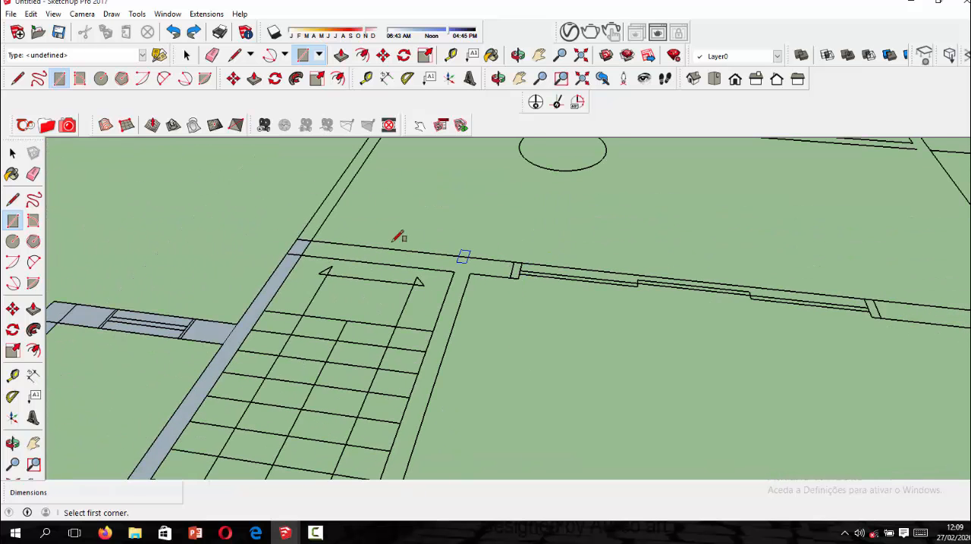
# Draw a rectangle about 2.70 m by 0.30 m over the rear wall behind the stairs, up to the opening jamb.
pyautogui.click(311, 241)
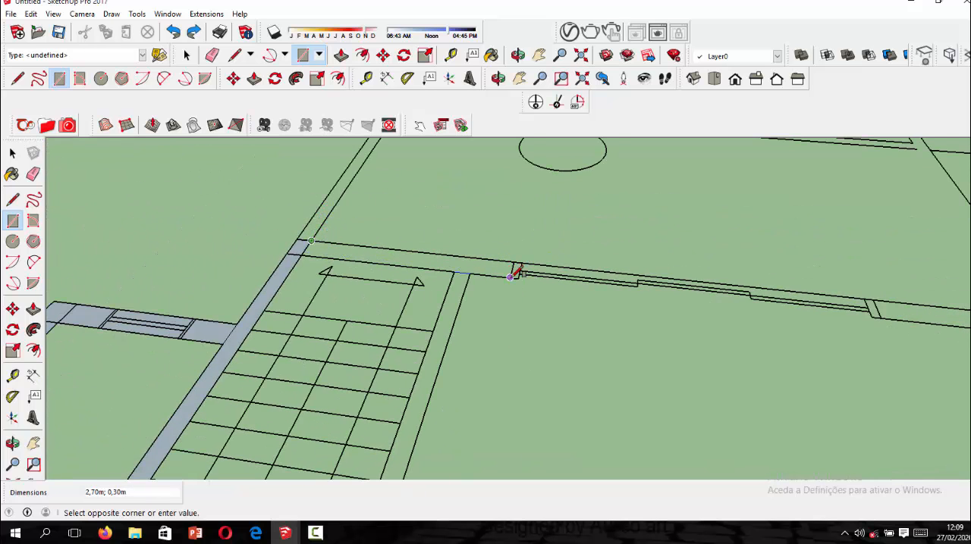
pyautogui.click(521, 272)
pyautogui.scroll(-3, 542, 232)
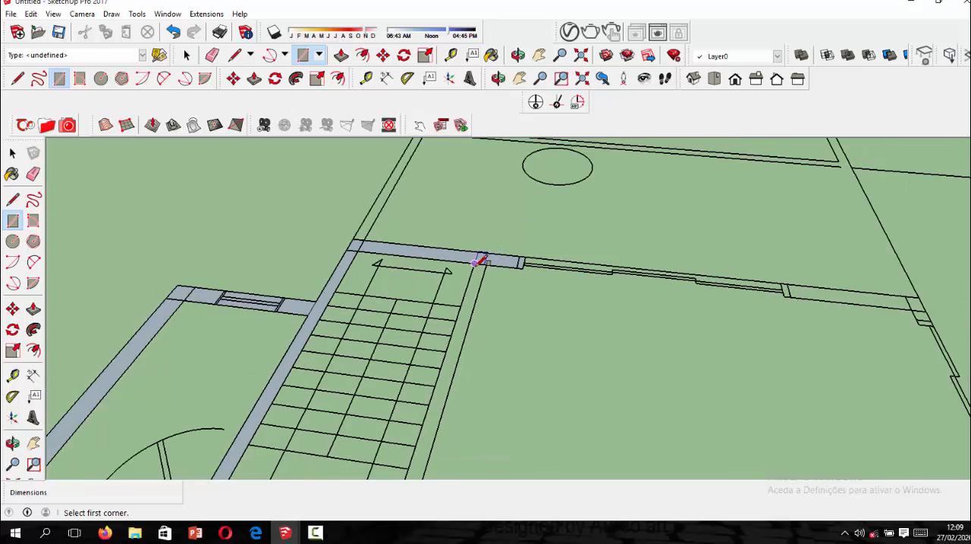
# Draw a rectangle about 4.50 m by 0.20 m over the wall separating the stairs from the neighbouring room.
pyautogui.click(477, 258)
pyautogui.scroll(-2, 480, 258)
pyautogui.scroll(1, 445, 374)
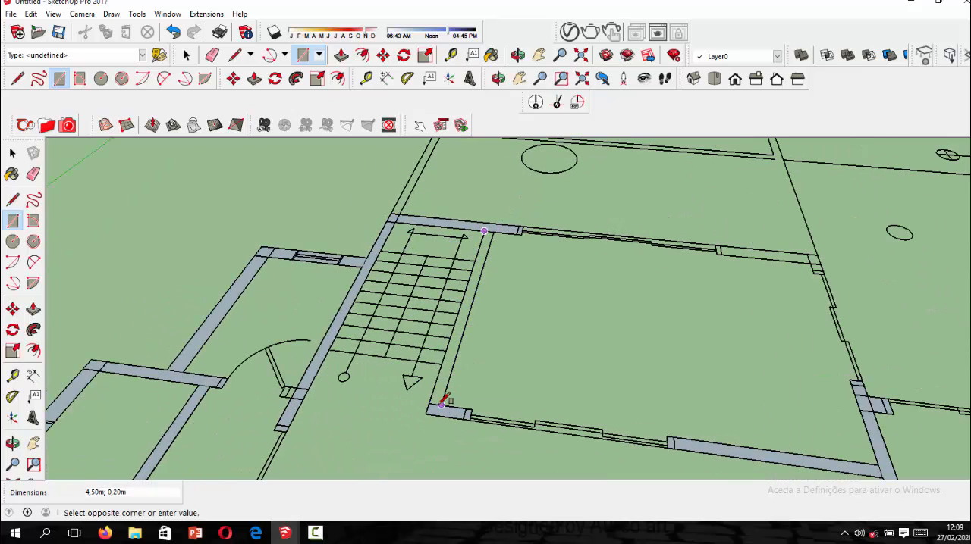
pyautogui.click(440, 401)
# Draw rectangles over the rear wall section between the opening and the room's far outer corner, and over the side opening jamb adjoining that corner.
pyautogui.scroll(-2, 465, 317)
pyautogui.scroll(-2, 468, 315)
pyautogui.scroll(4, 584, 281)
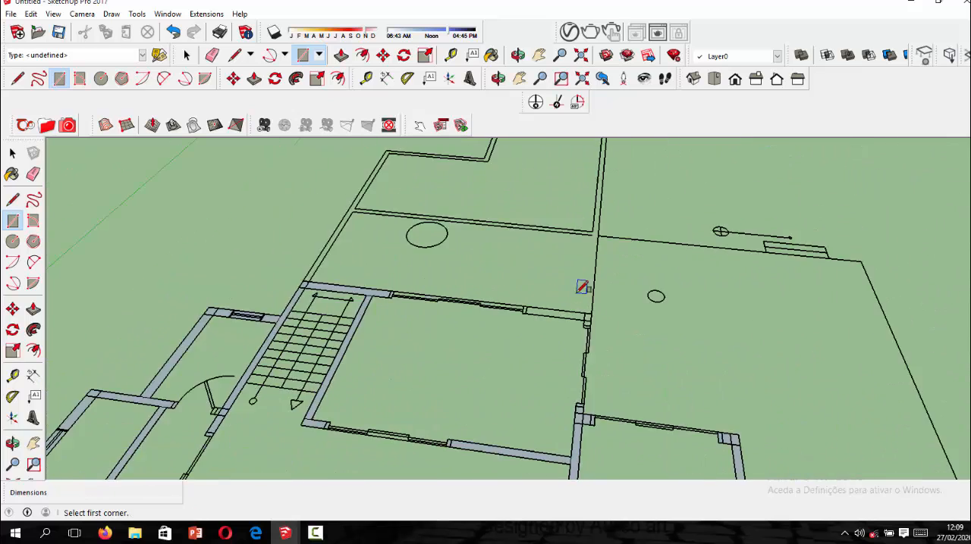
pyautogui.click(492, 297)
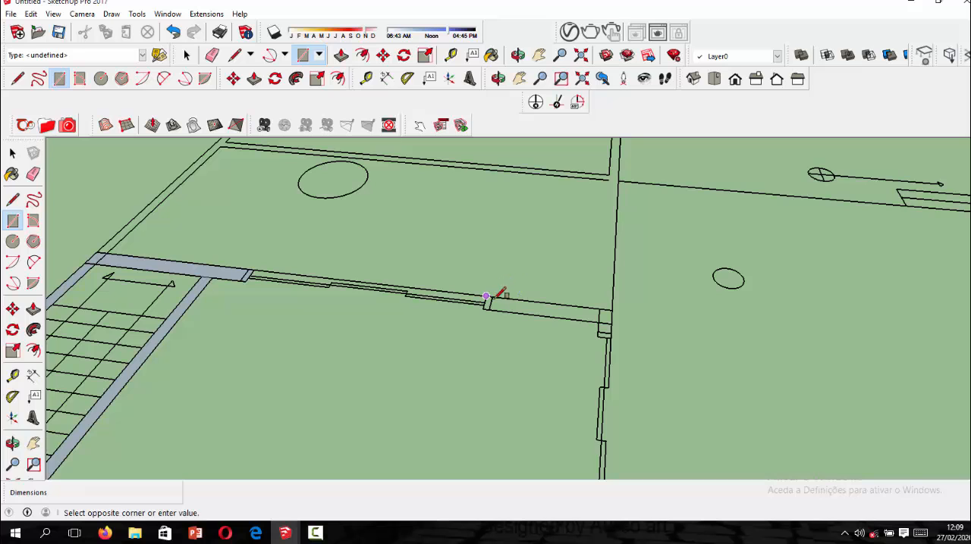
pyautogui.click(613, 322)
pyautogui.scroll(1, 609, 325)
pyautogui.click(596, 323)
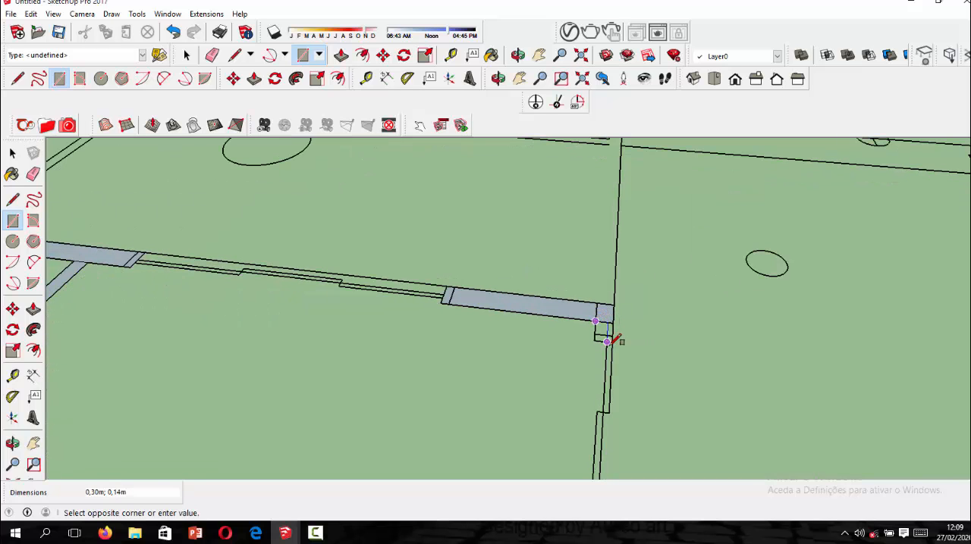
pyautogui.click(612, 341)
# Draw a rectangle over the opening jamb that meets the side wall next to the kitchen door.
pyautogui.scroll(-2, 574, 295)
pyautogui.scroll(-5, 574, 295)
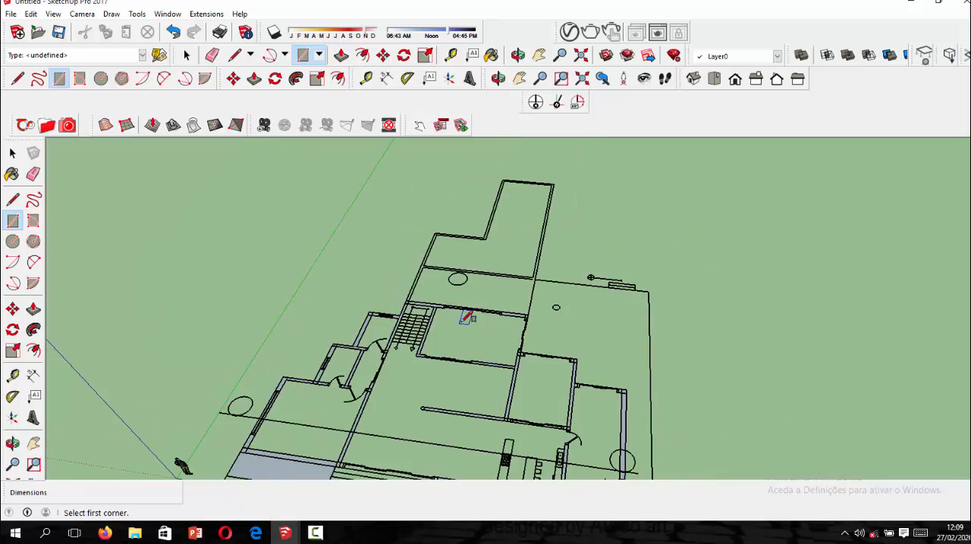
pyautogui.scroll(2, 561, 391)
pyautogui.scroll(2, 589, 410)
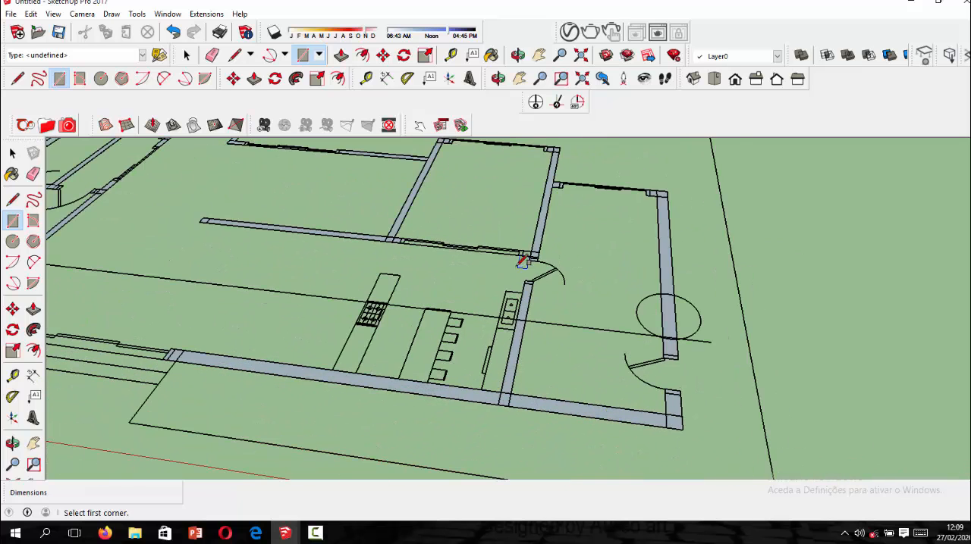
pyautogui.scroll(4, 521, 262)
pyautogui.click(499, 259)
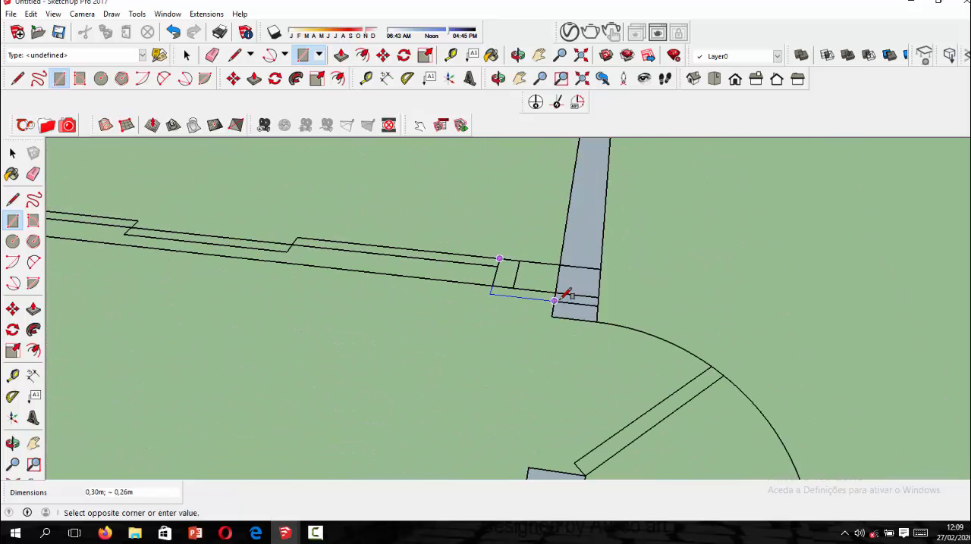
pyautogui.click(556, 290)
pyautogui.scroll(-8, 539, 279)
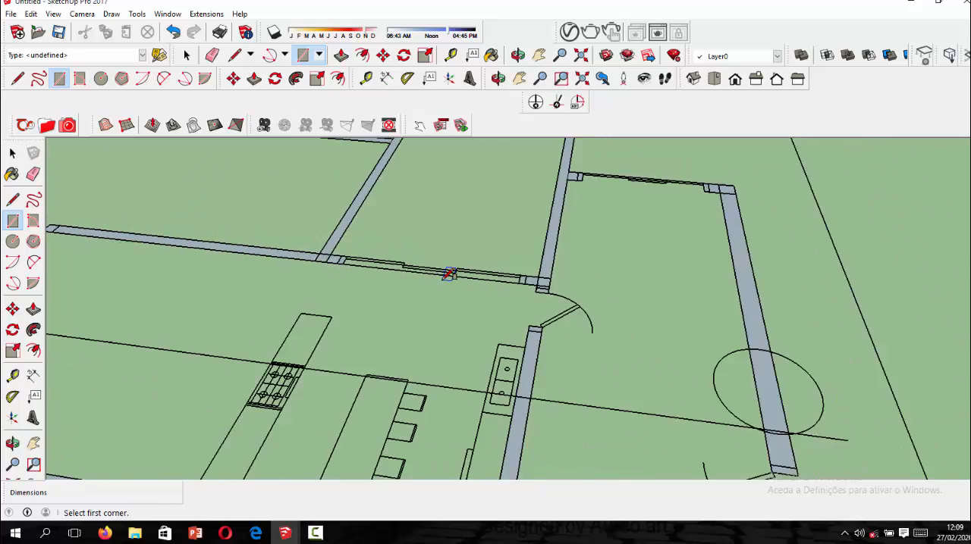
# Examine the traced floor plan from several angles for wall segments that still lack a face.
pyautogui.scroll(-2, 493, 285)
pyautogui.moveTo(502, 288); pyautogui.dragTo(643, 325, button='middle')
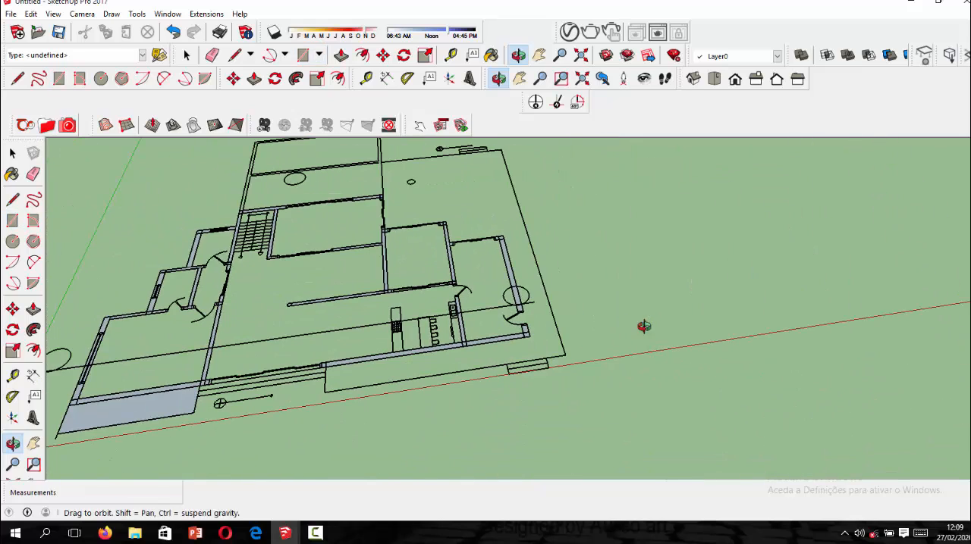
pyautogui.scroll(6, 493, 257)
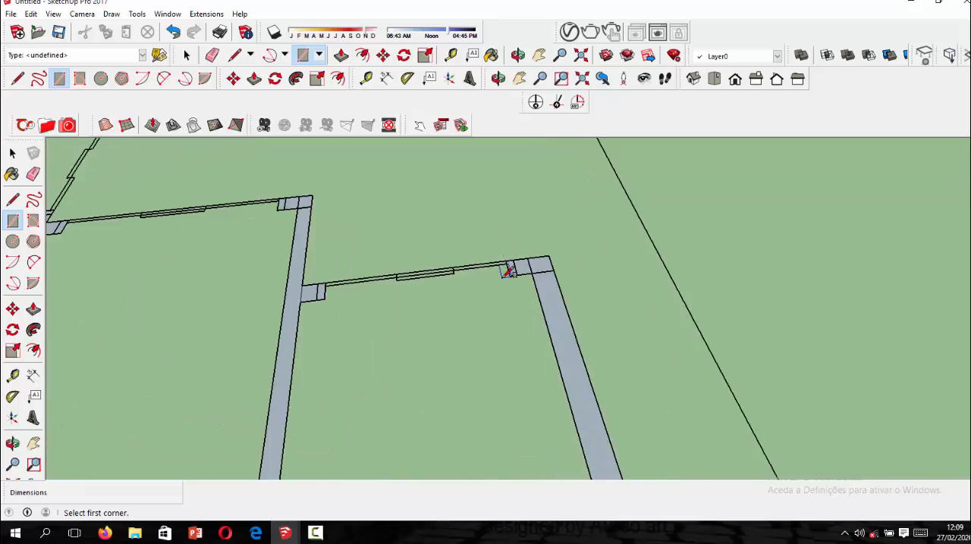
pyautogui.scroll(-8, 614, 261)
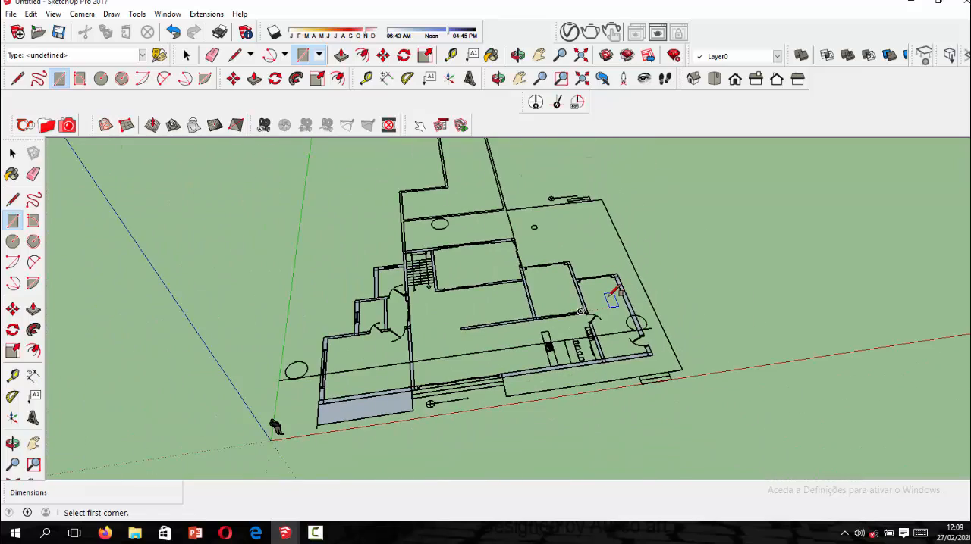
pyautogui.moveTo(629, 281); pyautogui.dragTo(509, 366, button='middle')
pyautogui.scroll(-4, 521, 366)
pyautogui.scroll(6, 526, 195)
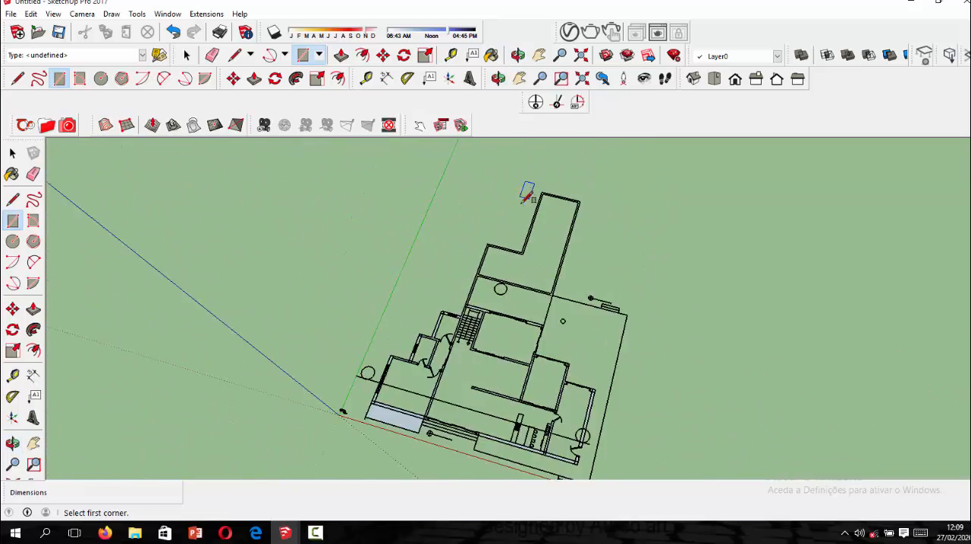
pyautogui.scroll(1, 509, 326)
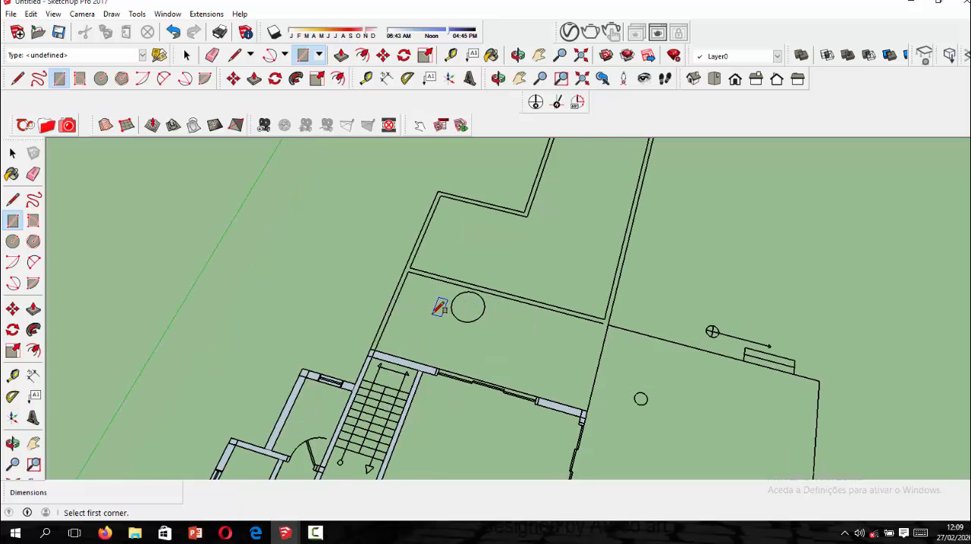
pyautogui.scroll(-5, 440, 307)
pyautogui.moveTo(565, 404); pyautogui.dragTo(562, 301, button='middle')
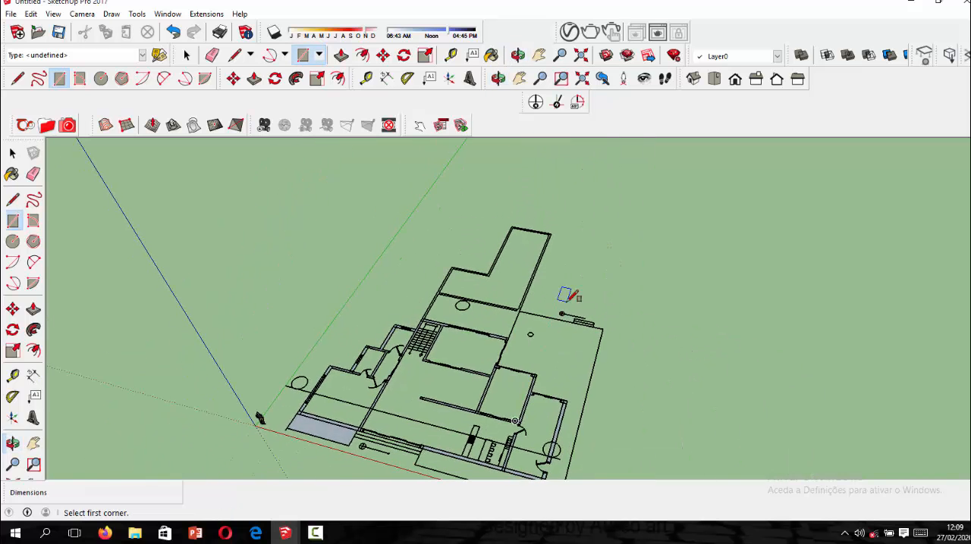
pyautogui.scroll(-6, 572, 319)
pyautogui.moveTo(544, 347); pyautogui.dragTo(558, 361, button='middle')
pyautogui.scroll(6, 589, 359)
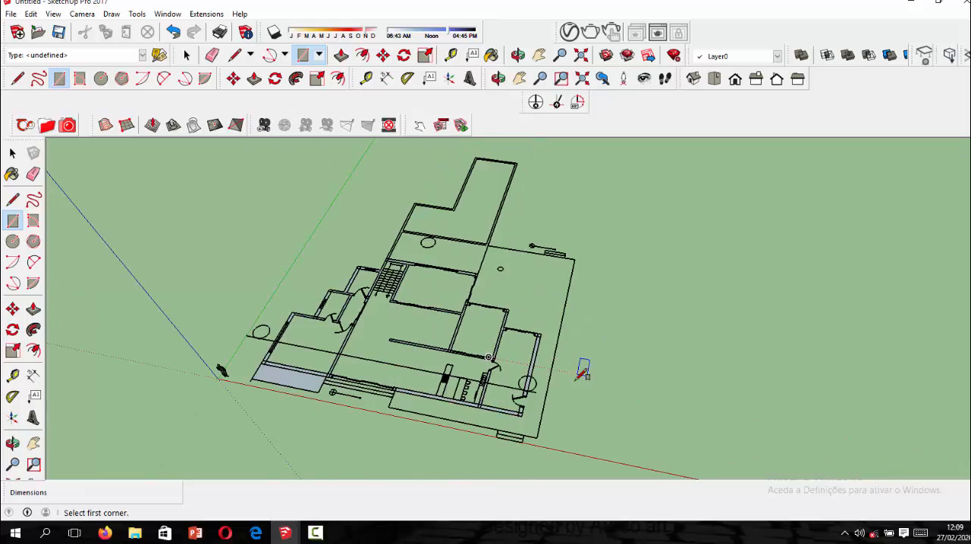
pyautogui.moveTo(439, 331); pyautogui.dragTo(451, 311, button='middle')
pyautogui.scroll(5, 293, 240)
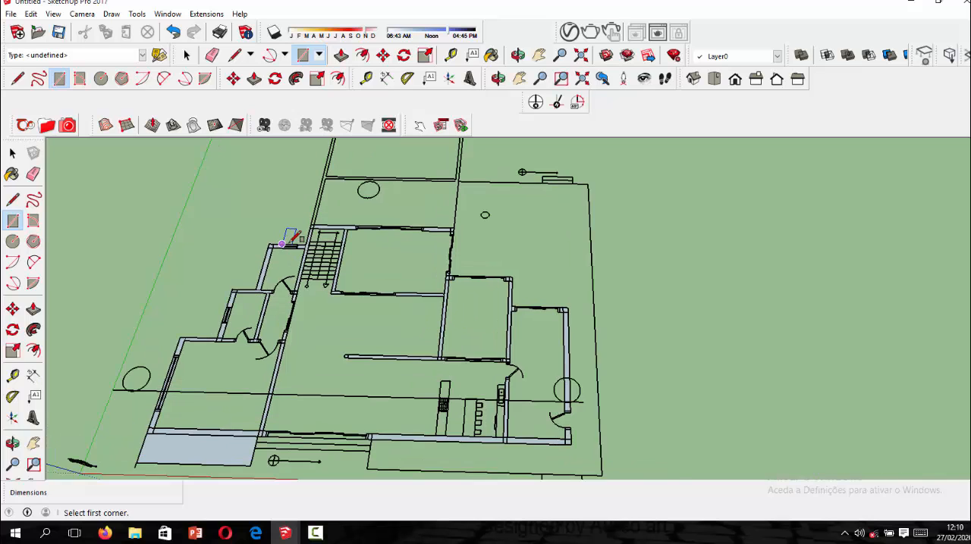
# Draw a rectangle about 3.00 m by 0.50 m over the kitchen counter that holds the cooktop.
pyautogui.scroll(-4, 458, 319)
pyautogui.scroll(8, 526, 463)
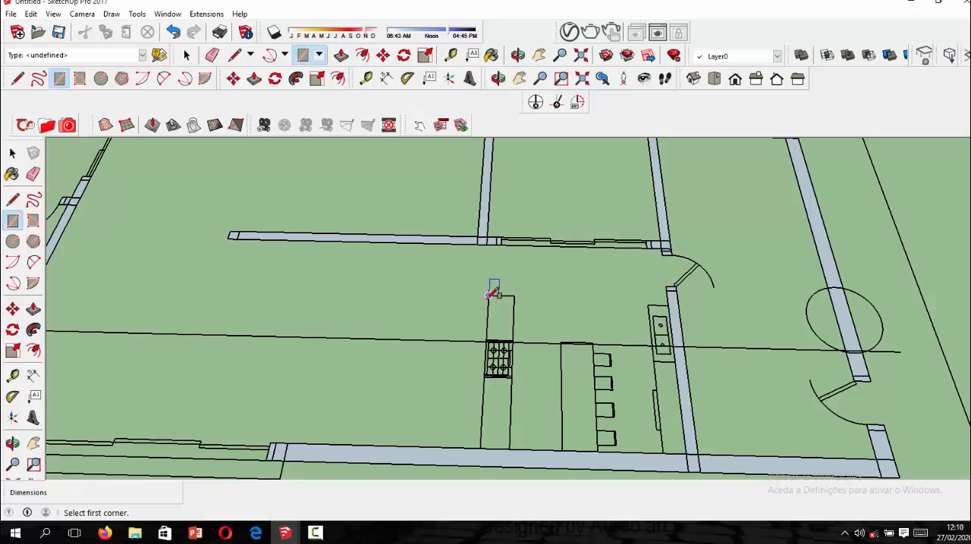
pyautogui.click(488, 296)
pyautogui.click(509, 449)
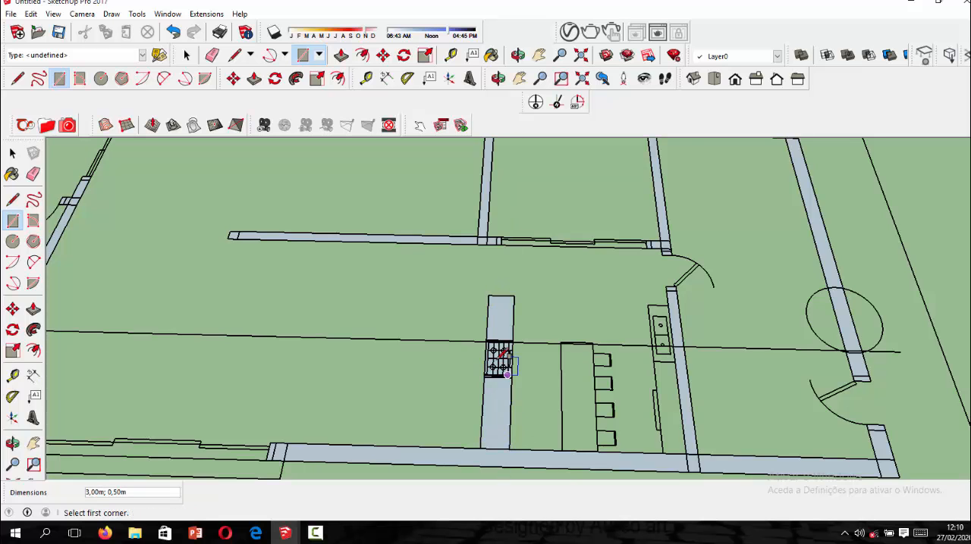
pyautogui.scroll(-5, 499, 358)
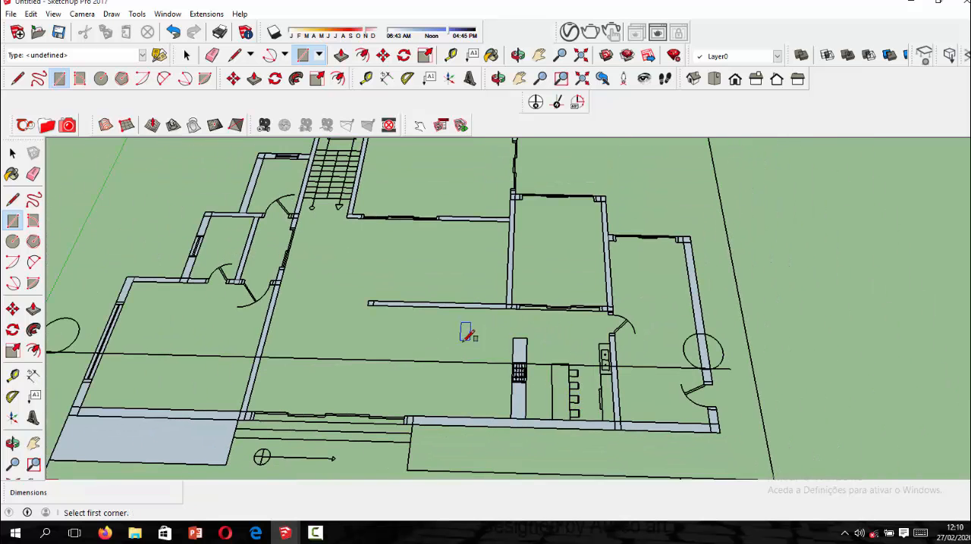
pyautogui.scroll(-3, 504, 364)
pyautogui.scroll(3, 443, 212)
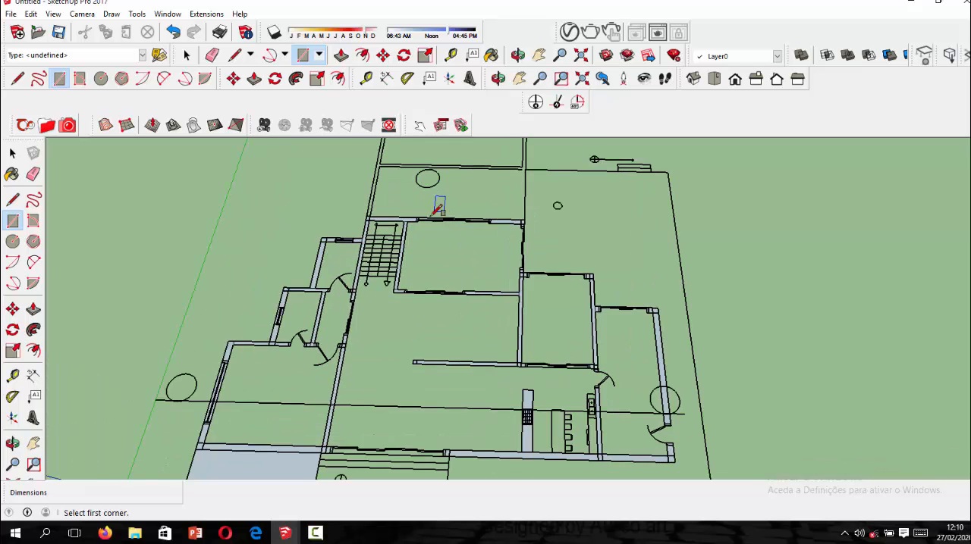
pyautogui.scroll(-3, 481, 317)
pyautogui.scroll(2, 431, 256)
pyautogui.scroll(-3, 447, 254)
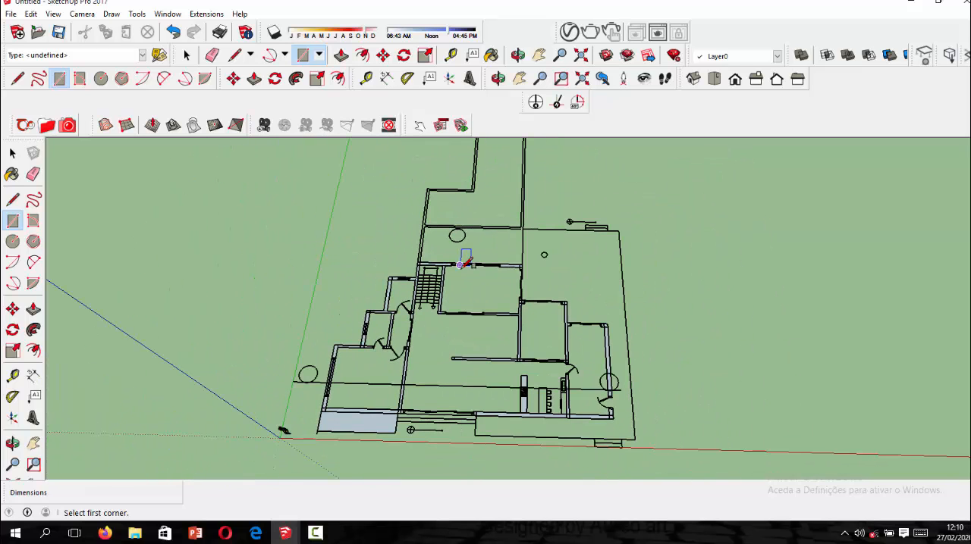
# Try to trace the side wall from the house corner by the stairs to the rear area's far corner with one rectangle.
pyautogui.scroll(2, 458, 258)
pyautogui.scroll(5, 436, 214)
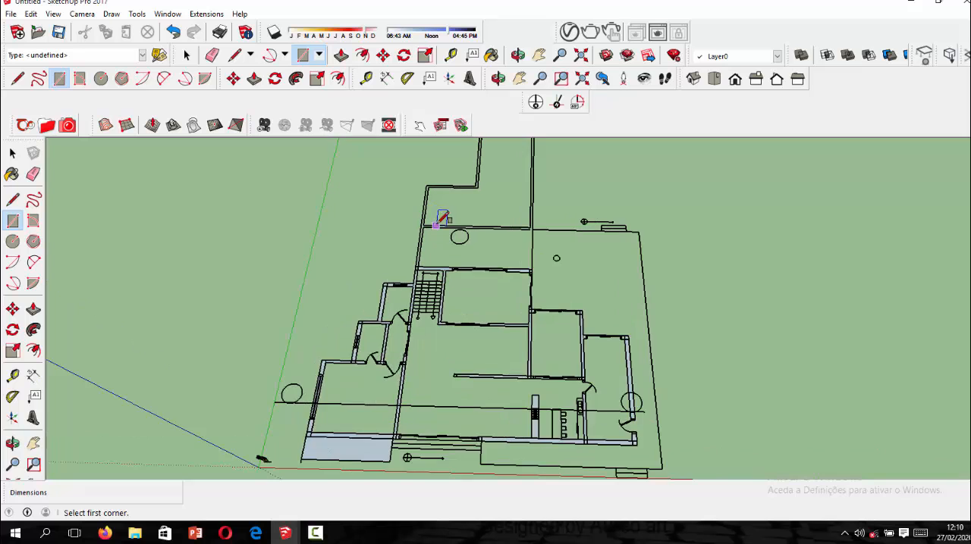
pyautogui.scroll(2, 449, 205)
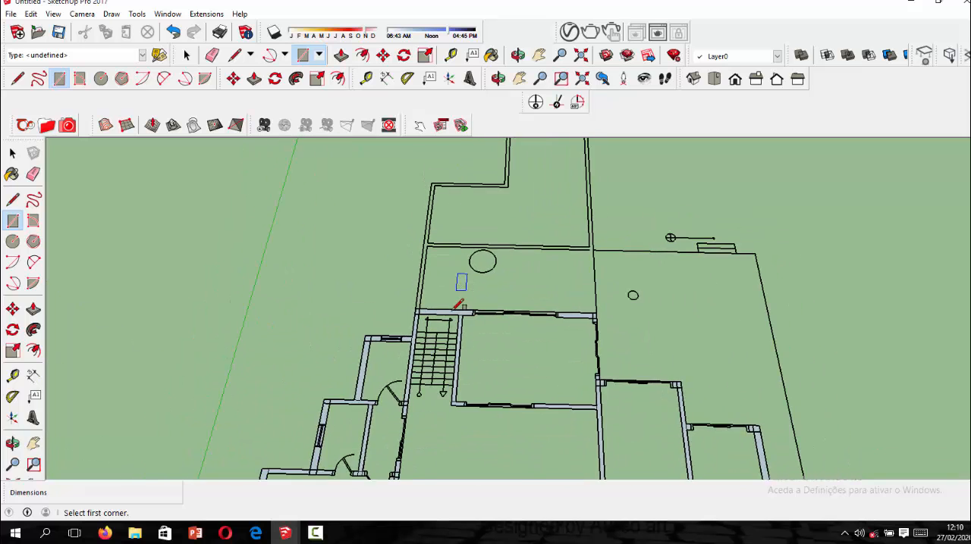
pyautogui.scroll(-3, 459, 311)
pyautogui.scroll(5, 437, 220)
pyautogui.scroll(1, 421, 377)
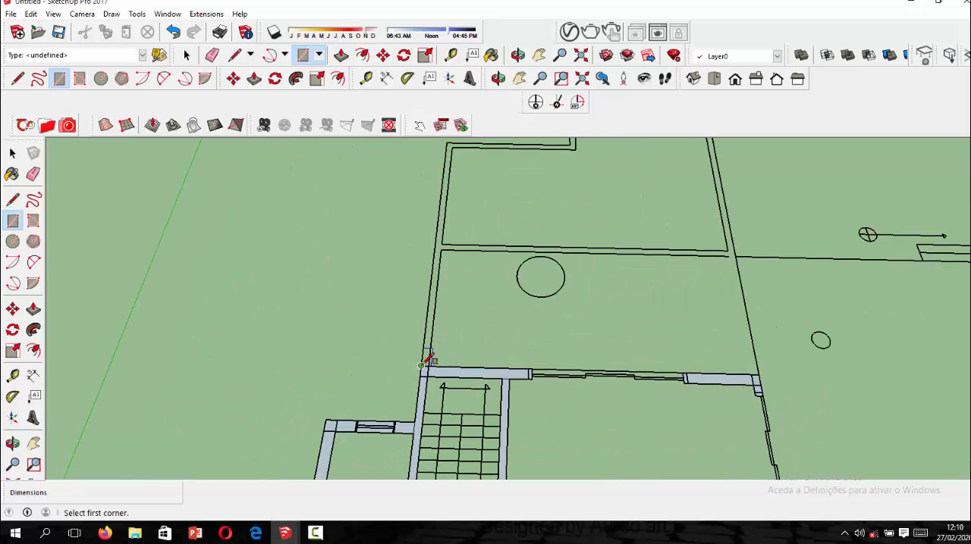
pyautogui.click(422, 368)
pyautogui.scroll(-3, 423, 366)
pyautogui.scroll(2, 440, 213)
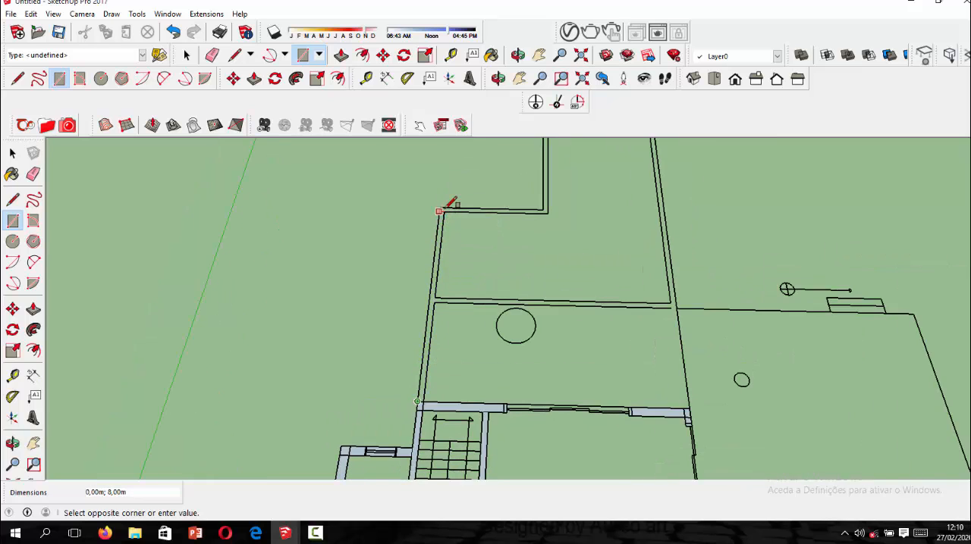
pyautogui.scroll(1, 440, 210)
pyautogui.scroll(1, 446, 207)
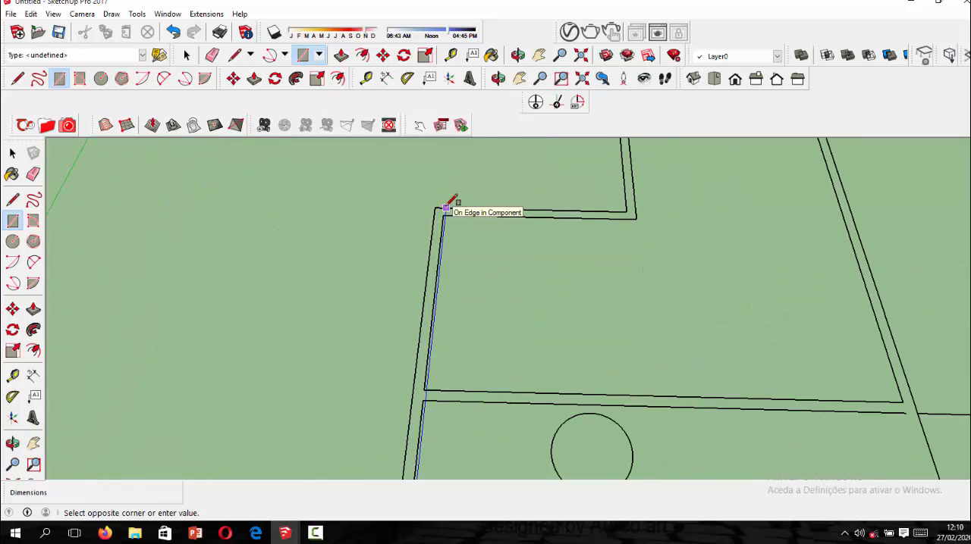
pyautogui.click(444, 214)
pyautogui.scroll(-1, 446, 231)
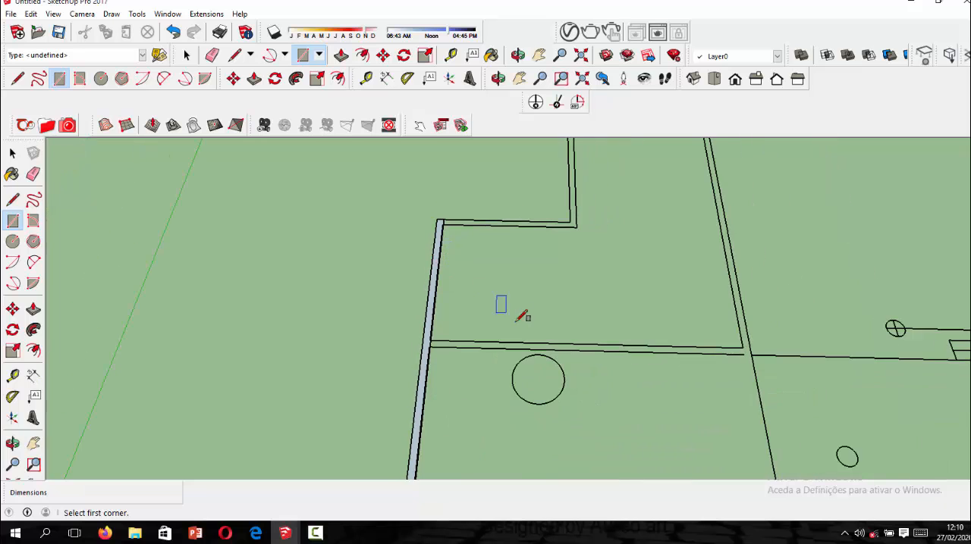
pyautogui.hotkey('ctrl', 'z')
# Examine the traced floor plan, from the rear area to the front wall and kitchen, in a tilted view.
pyautogui.scroll(-2, 491, 260)
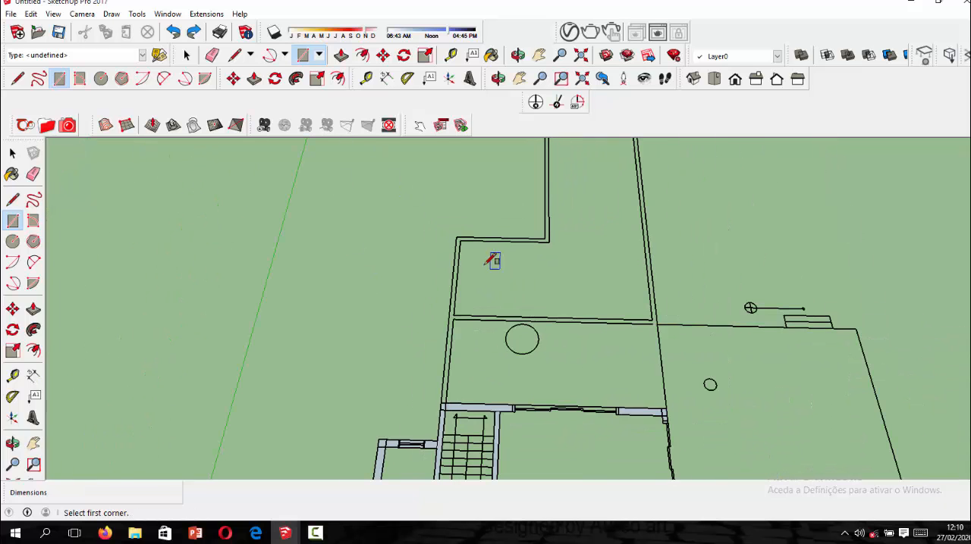
pyautogui.scroll(-3, 460, 231)
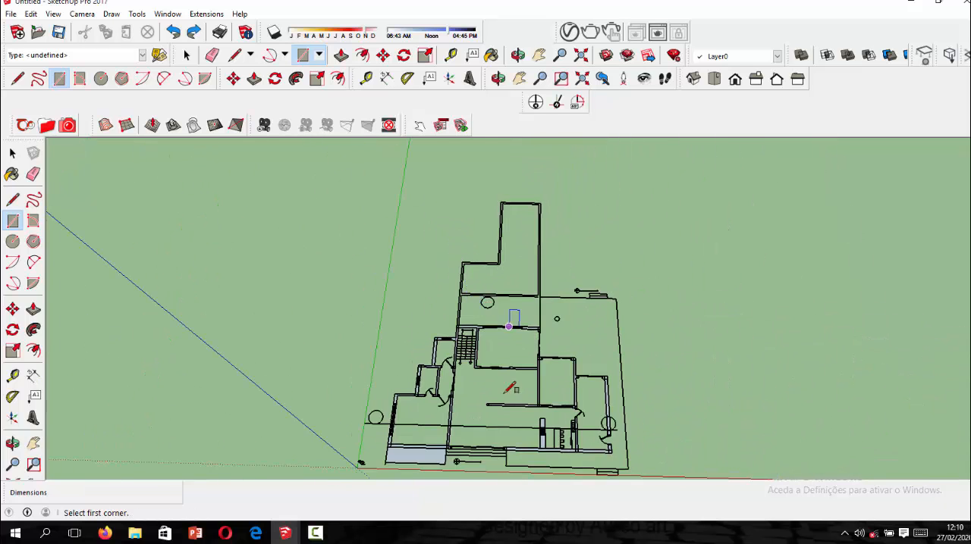
pyautogui.scroll(1, 486, 354)
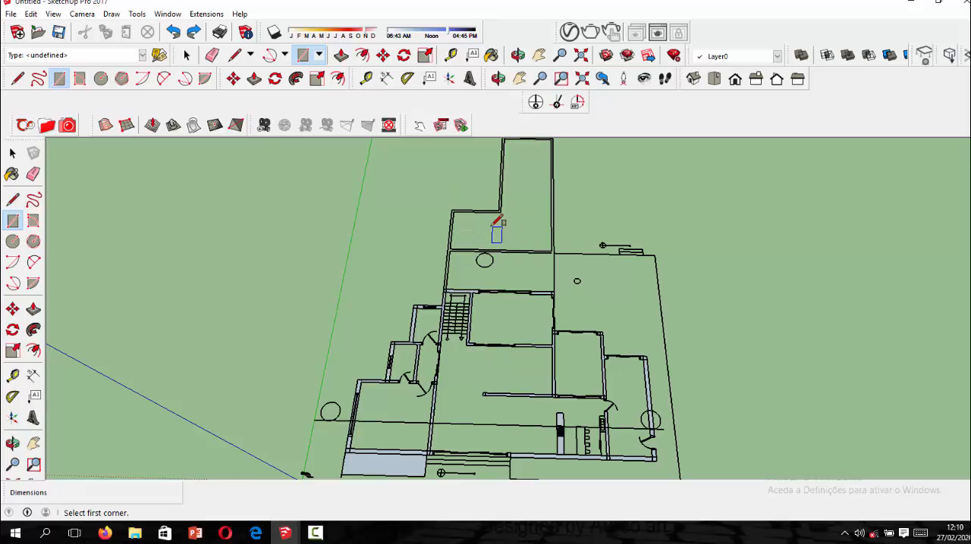
pyautogui.scroll(1, 501, 227)
pyautogui.scroll(-2, 508, 219)
pyautogui.scroll(2, 497, 227)
pyautogui.scroll(-2, 477, 280)
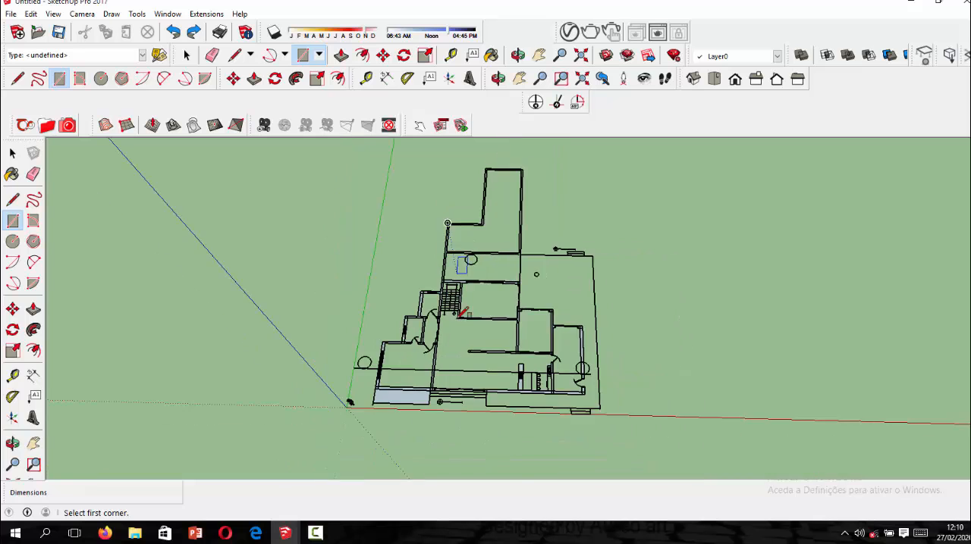
pyautogui.scroll(5, 458, 315)
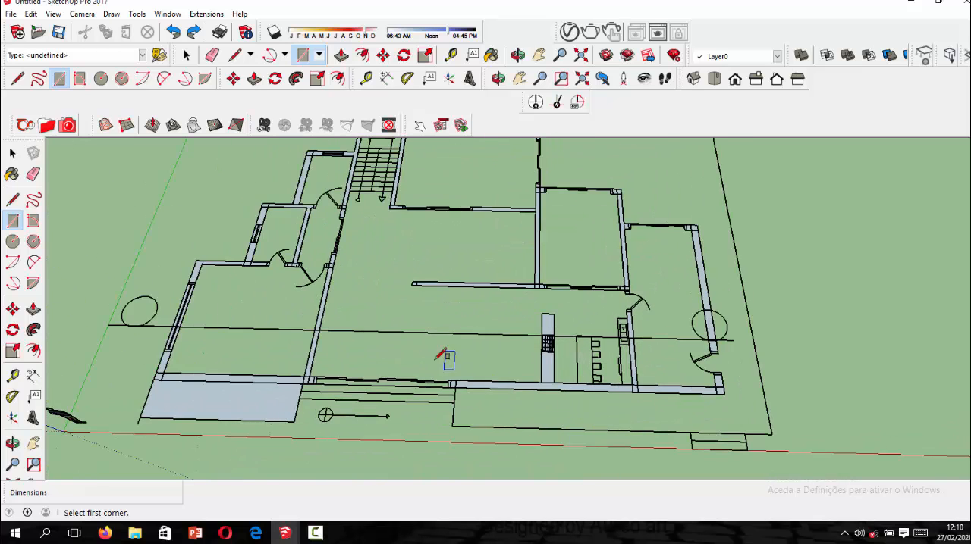
pyautogui.scroll(-3, 442, 357)
pyautogui.scroll(3, 435, 345)
pyautogui.scroll(-3, 439, 350)
pyautogui.scroll(2, 455, 355)
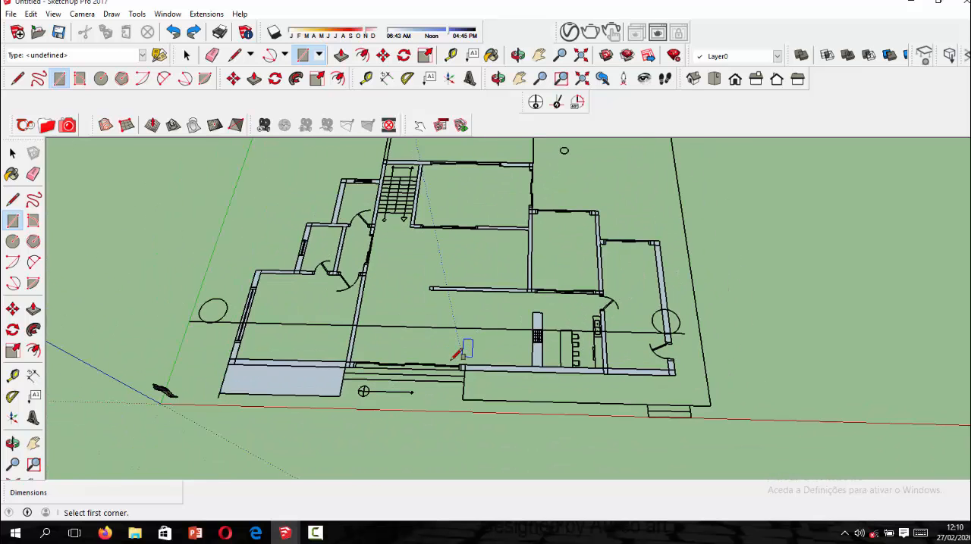
pyautogui.scroll(-2, 468, 341)
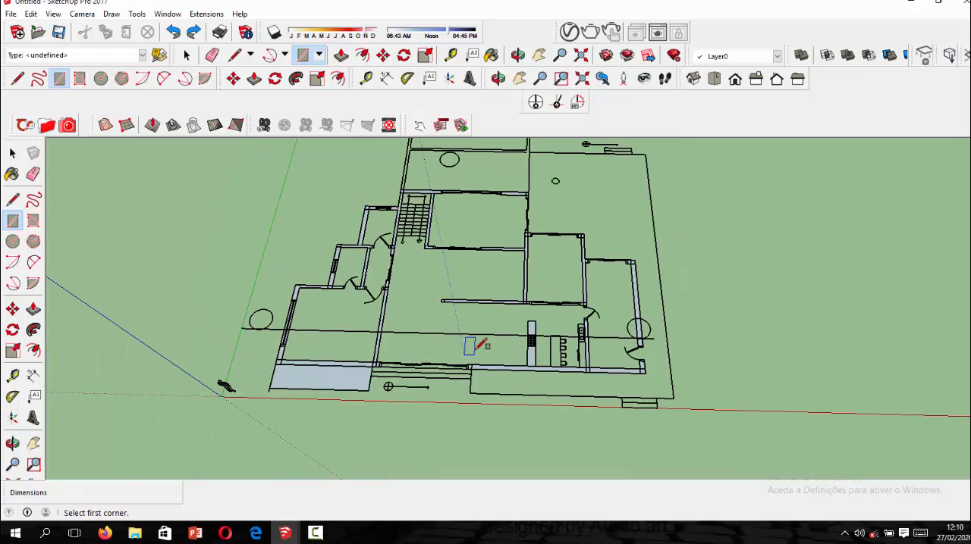
pyautogui.scroll(3, 467, 333)
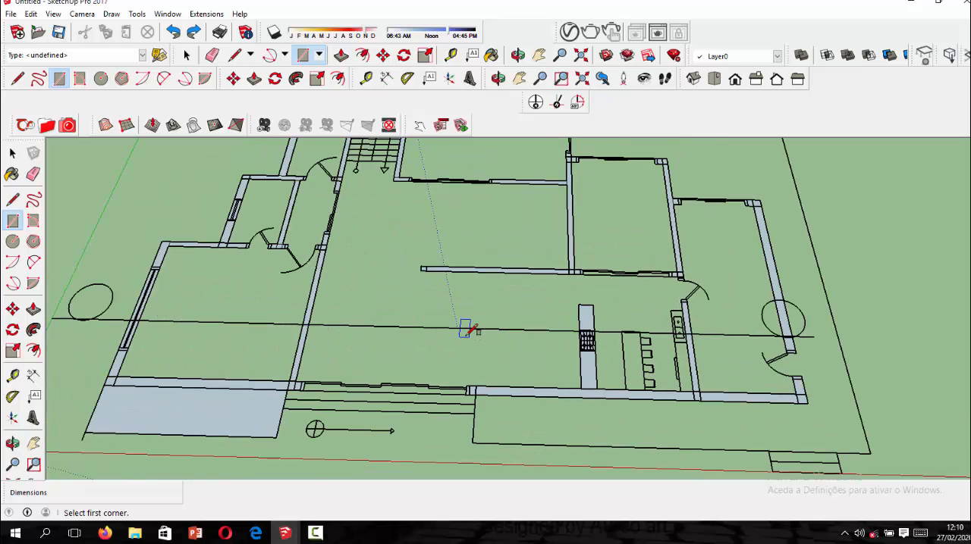
pyautogui.scroll(-1, 512, 338)
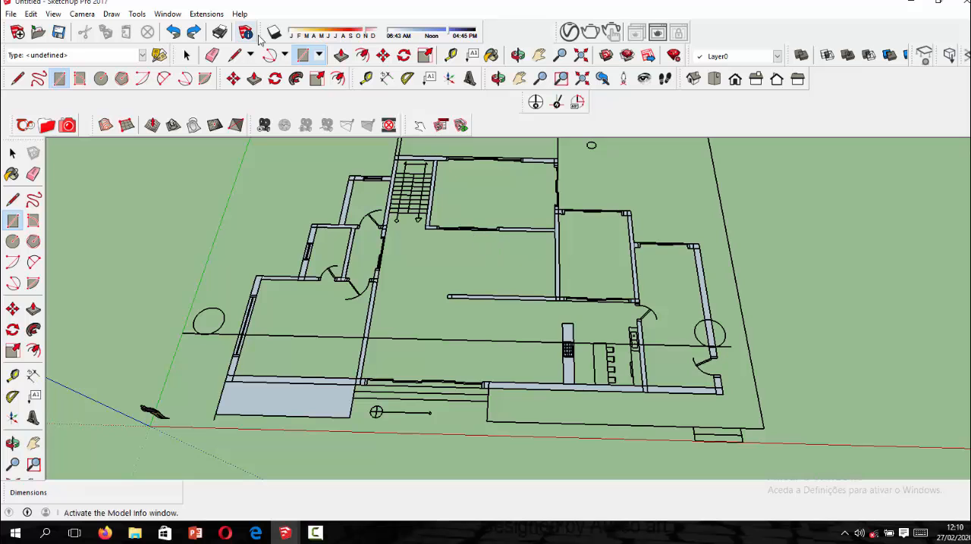
# Examine the traced walls of all the rooms in the isometric and top views.
pyautogui.click(692, 79)
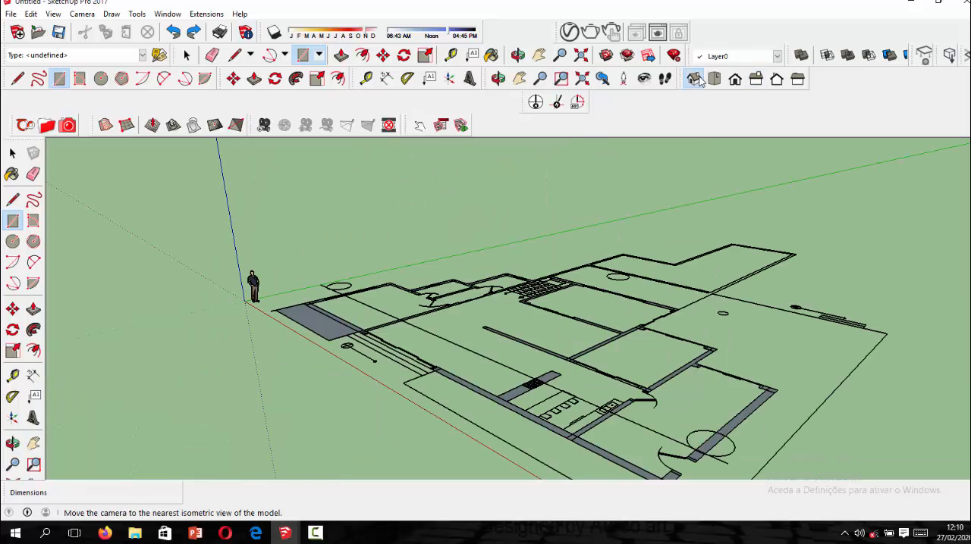
pyautogui.scroll(5, 652, 311)
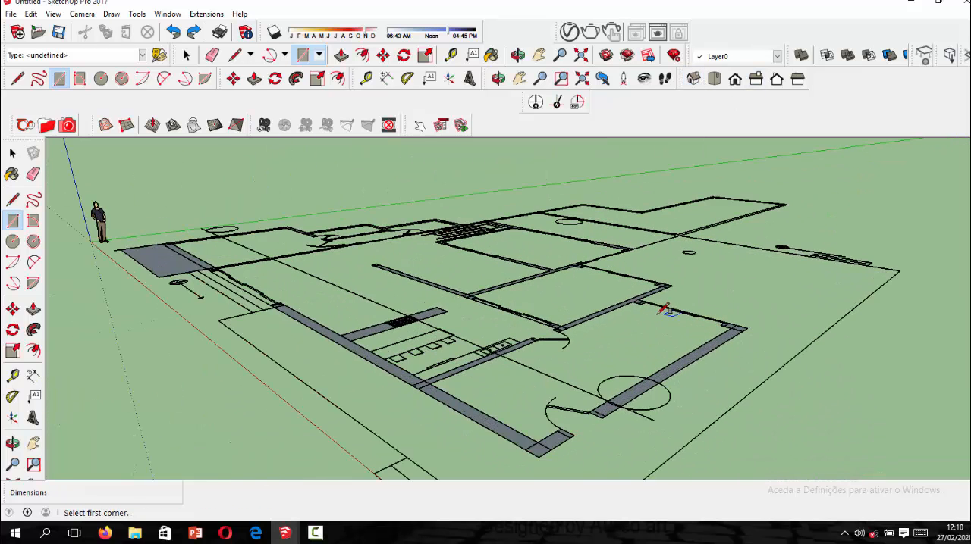
pyautogui.click(716, 78)
pyautogui.scroll(-5, 531, 188)
pyautogui.scroll(2, 591, 260)
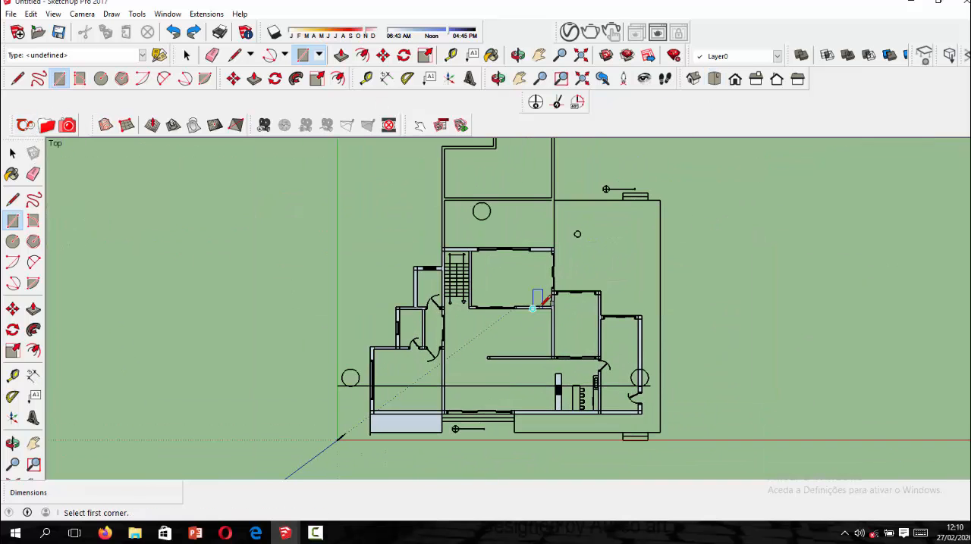
pyautogui.scroll(2, 462, 417)
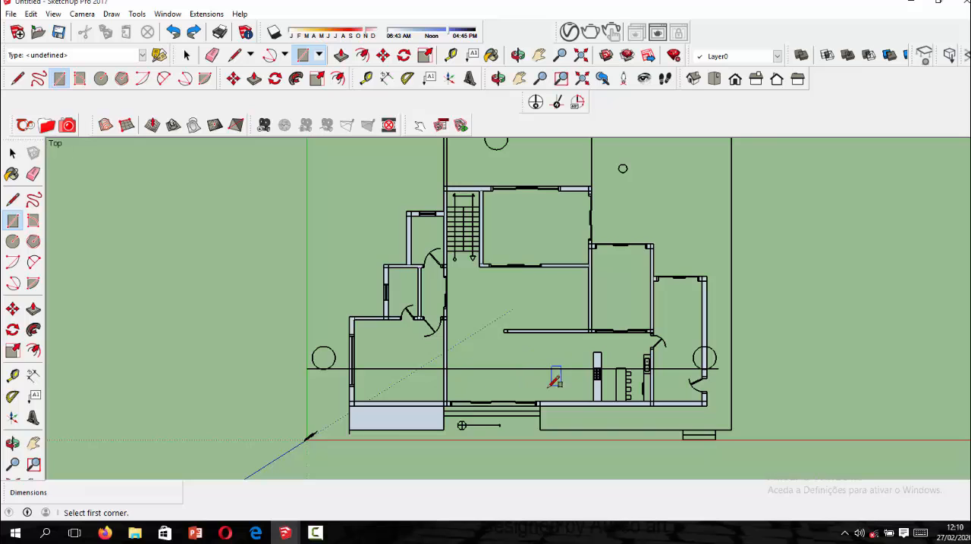
pyautogui.scroll(1, 560, 381)
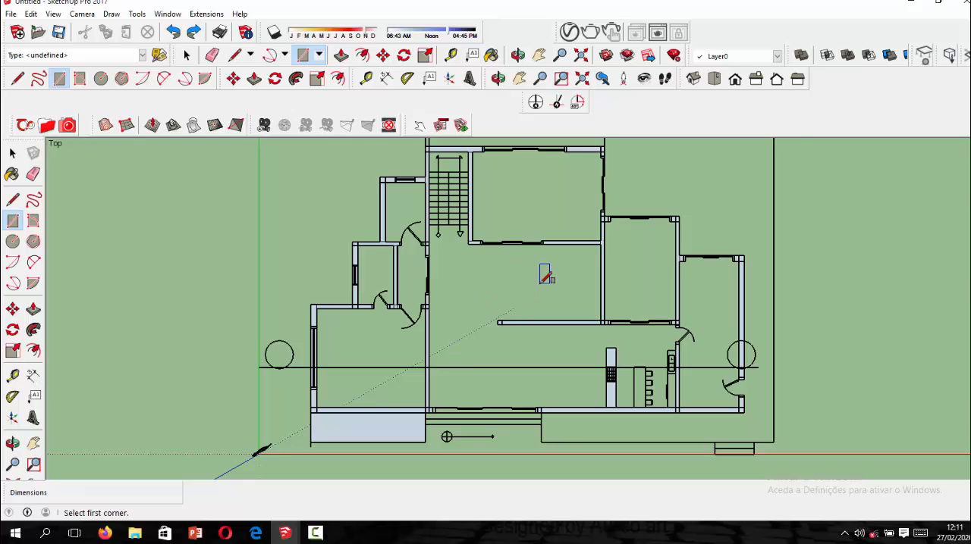
pyautogui.scroll(1, 542, 274)
pyautogui.scroll(1, 533, 270)
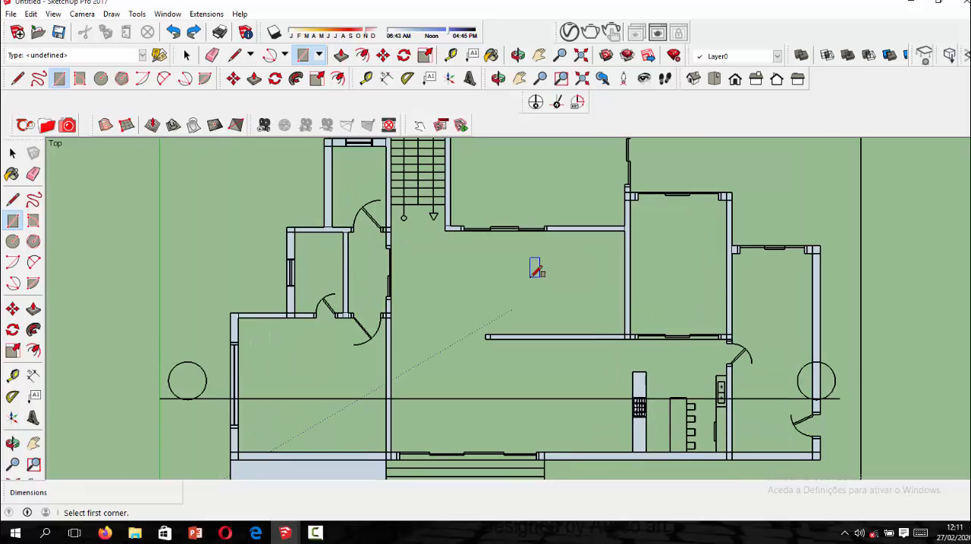
pyautogui.scroll(-1, 513, 280)
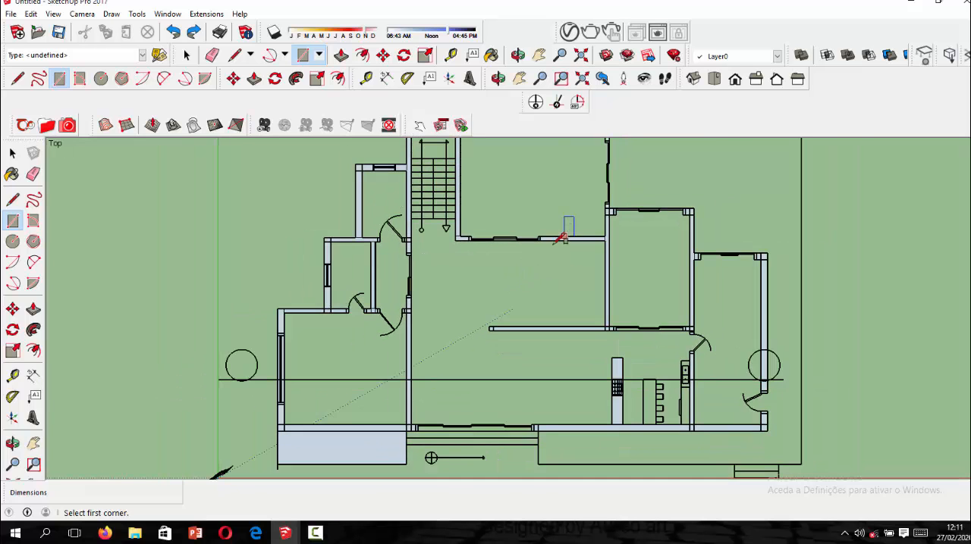
pyautogui.scroll(-2, 489, 314)
pyautogui.scroll(1, 485, 207)
pyautogui.scroll(1, 516, 213)
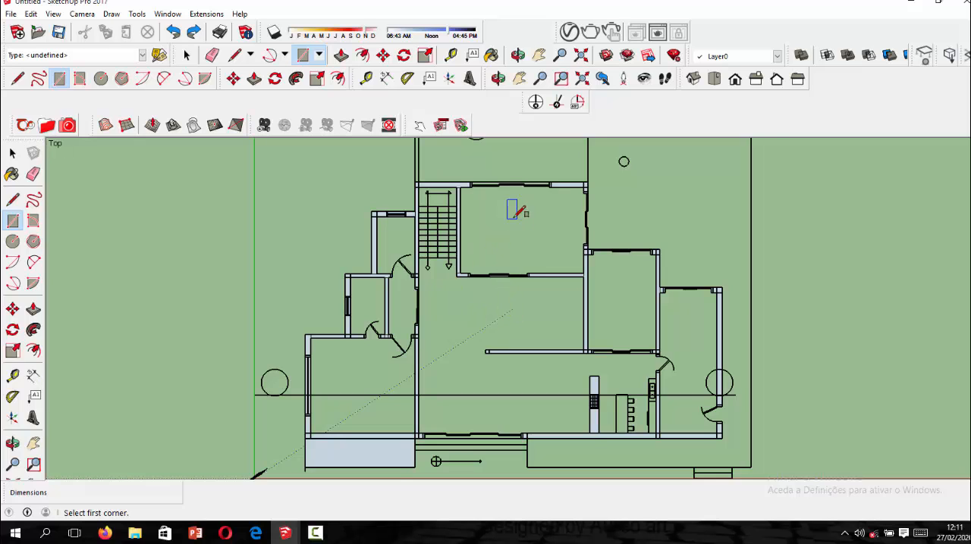
pyautogui.scroll(1, 514, 212)
pyautogui.scroll(-1, 451, 271)
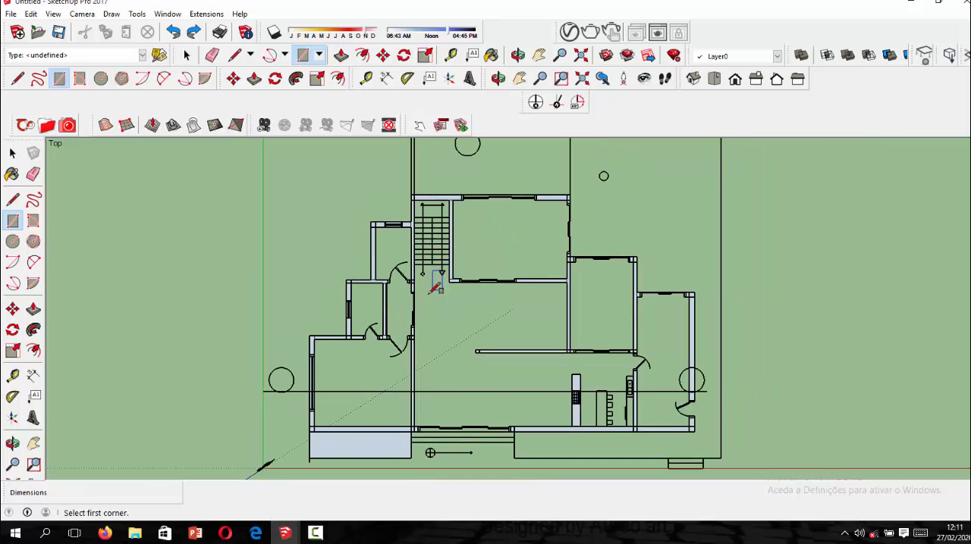
pyautogui.scroll(-1, 403, 304)
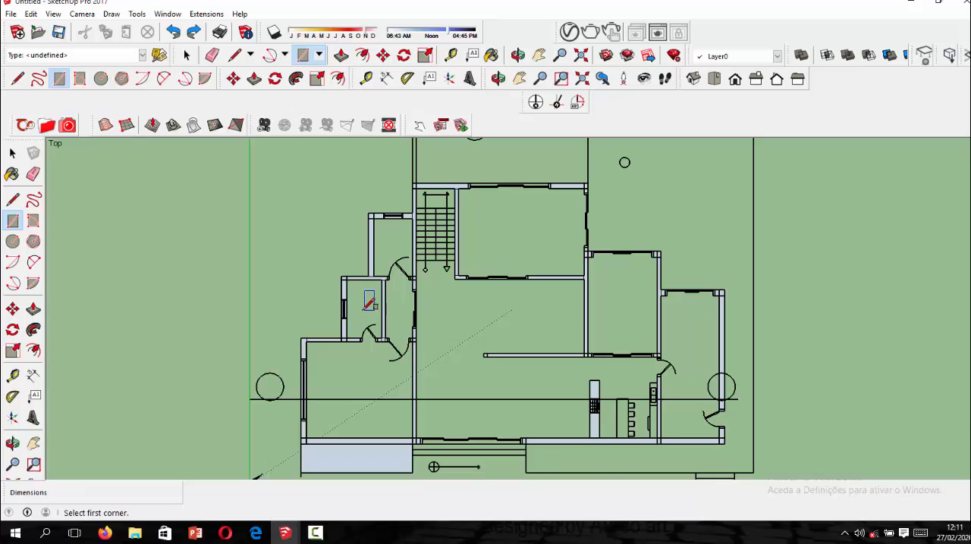
pyautogui.scroll(1, 411, 386)
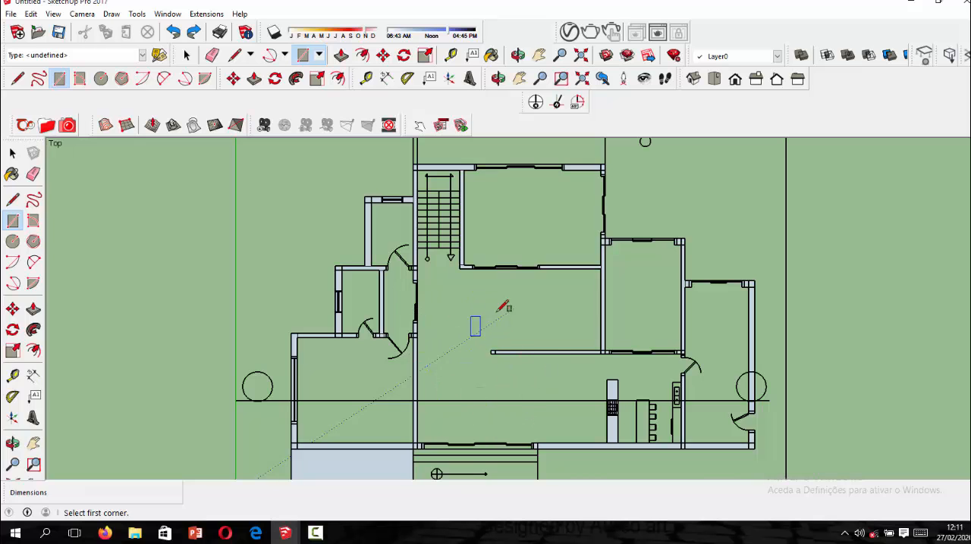
pyautogui.scroll(-3, 421, 310)
pyautogui.scroll(3, 584, 332)
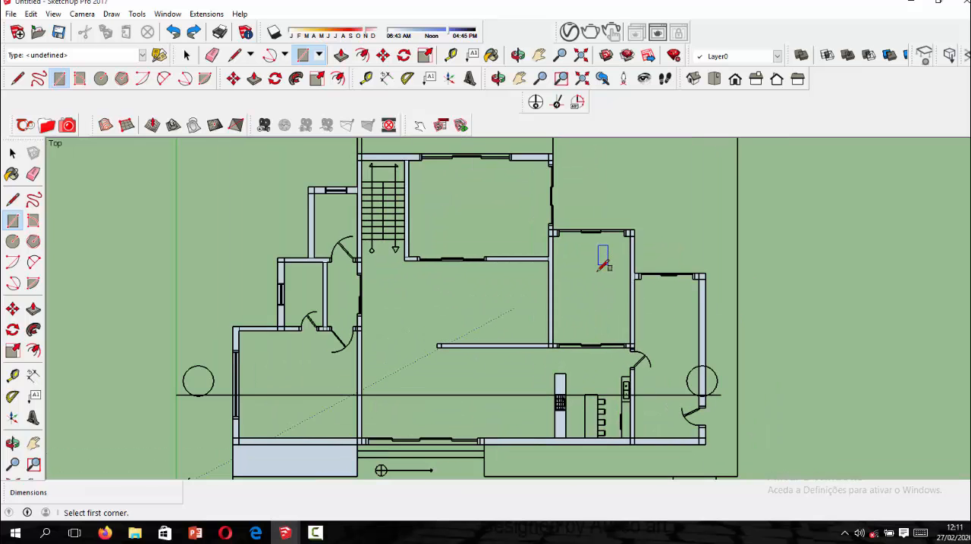
pyautogui.scroll(-1, 603, 263)
pyautogui.scroll(1, 599, 289)
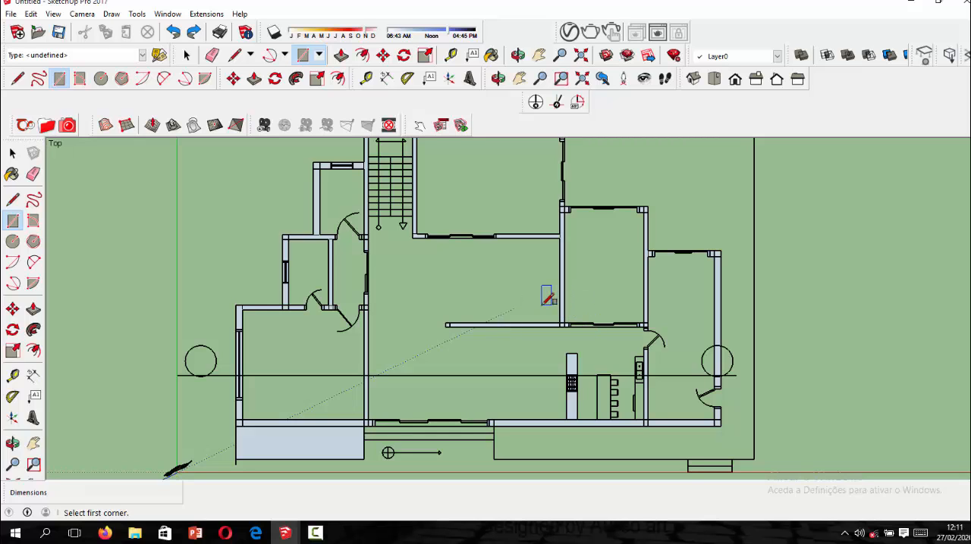
pyautogui.scroll(-6, 537, 321)
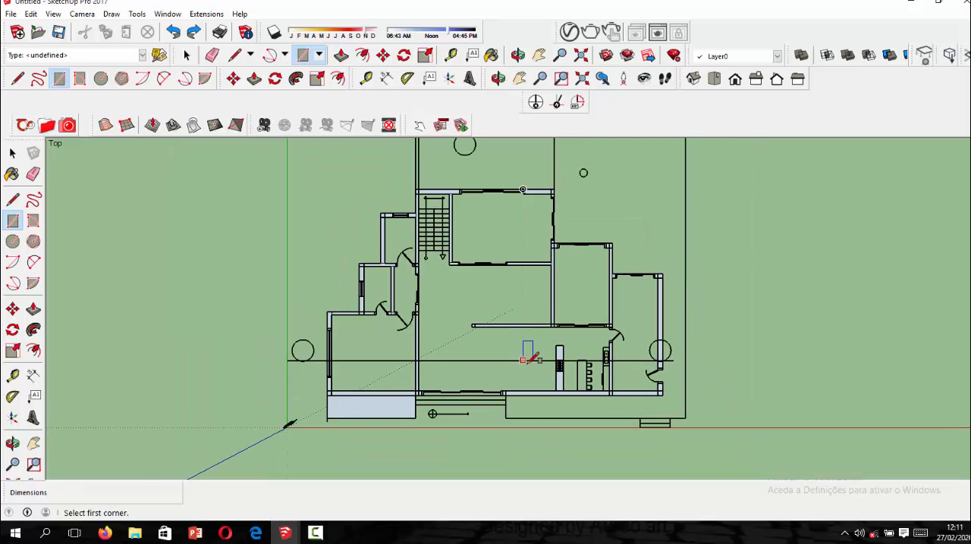
# Extrude the front wall section between the kitchen side wall and the outer corner to a height of 3.5 m.
pyautogui.moveTo(499, 349); pyautogui.dragTo(562, 283, button='middle')
pyautogui.click(692, 79)
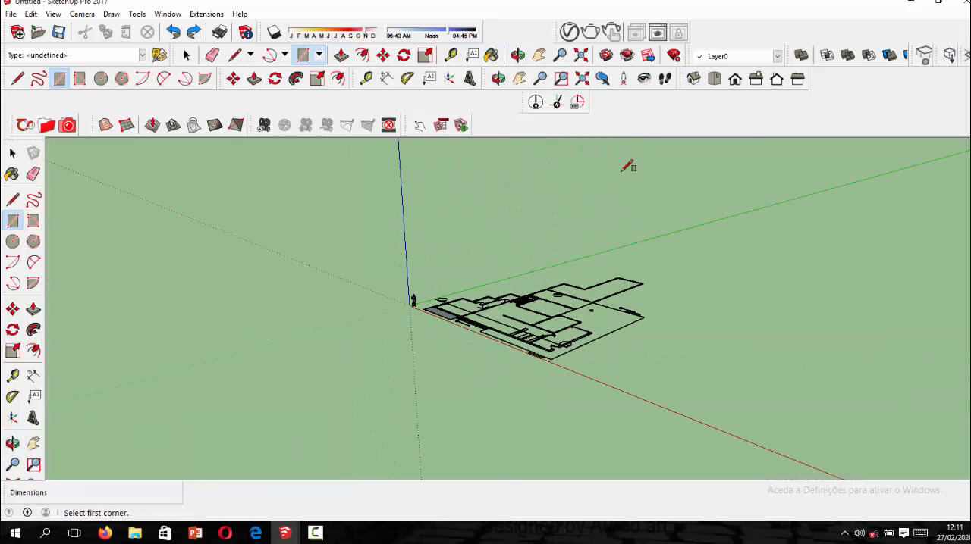
pyautogui.scroll(6, 630, 332)
pyautogui.scroll(1, 614, 379)
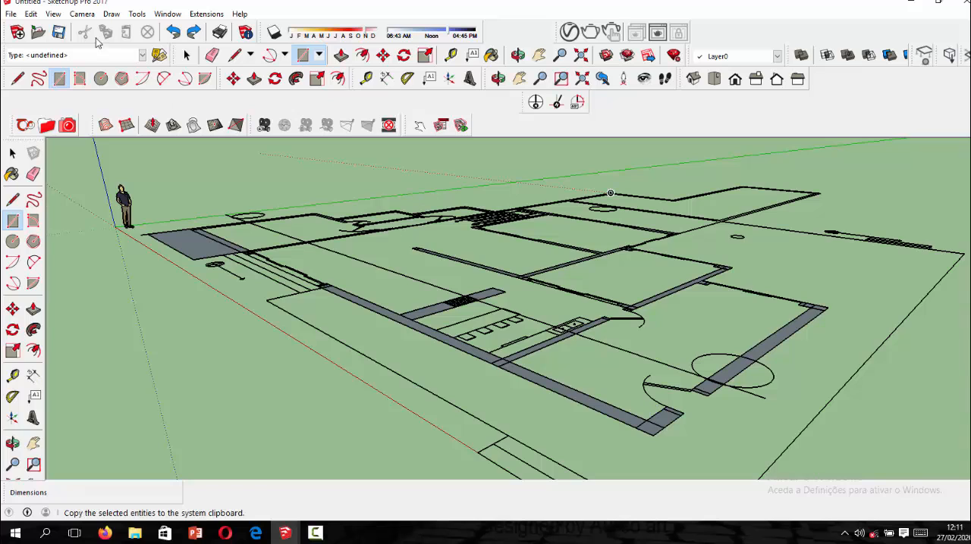
pyautogui.click(254, 79)
pyautogui.scroll(1, 637, 444)
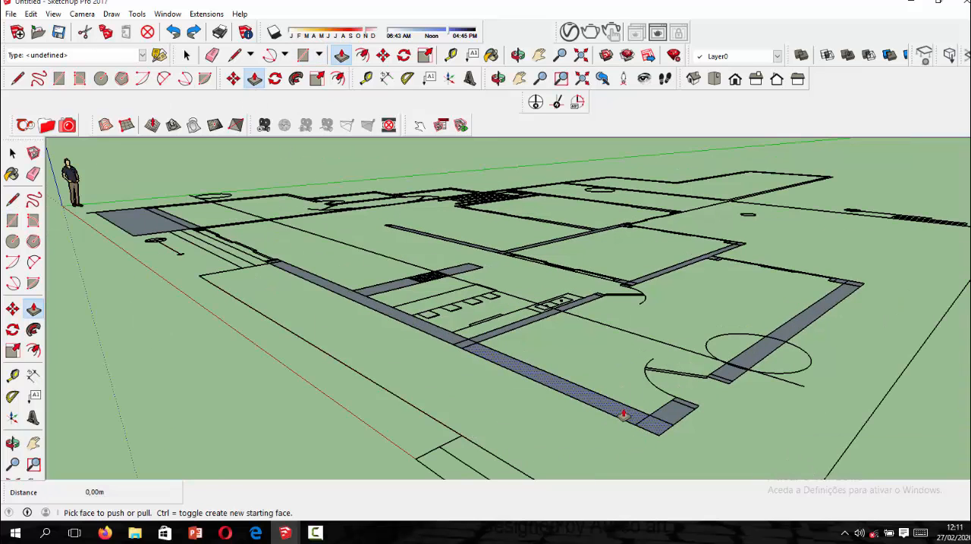
pyautogui.click(623, 414)
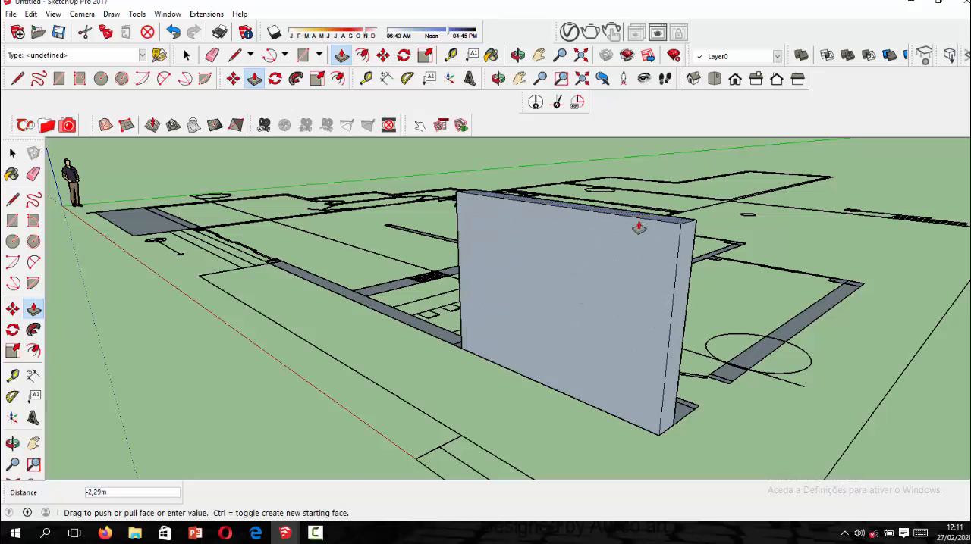
pyautogui.moveTo(655, 315); pyautogui.dragTo(724, 379, button='middle')
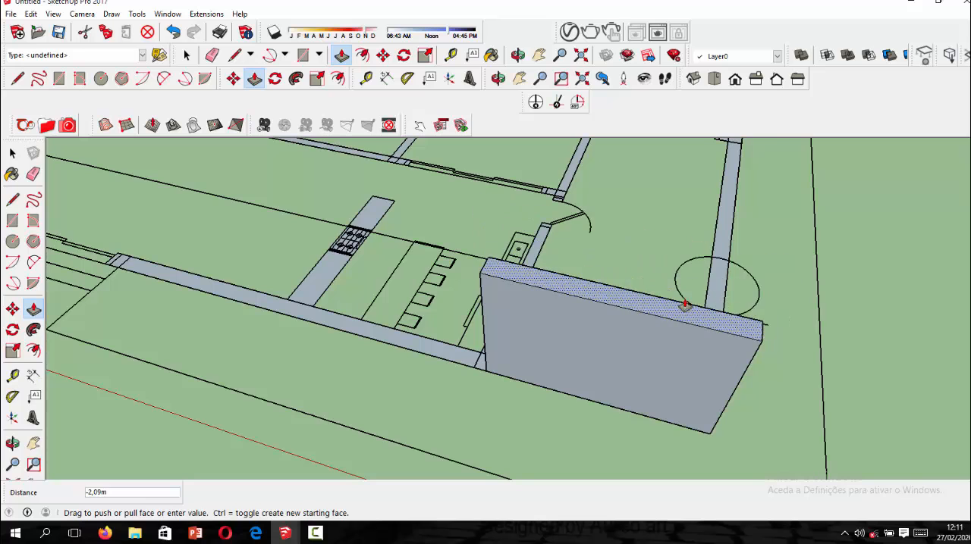
pyautogui.moveTo(689, 292); pyautogui.dragTo(705, 235, button='middle')
pyautogui.moveTo(699, 306); pyautogui.dragTo(691, 268, button='middle')
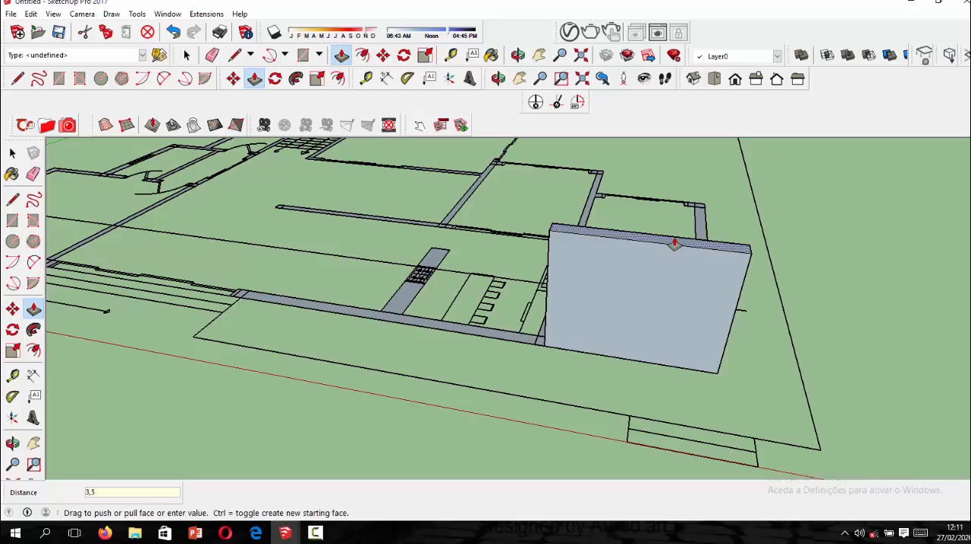
pyautogui.press('Return')
pyautogui.scroll(-5, 645, 329)
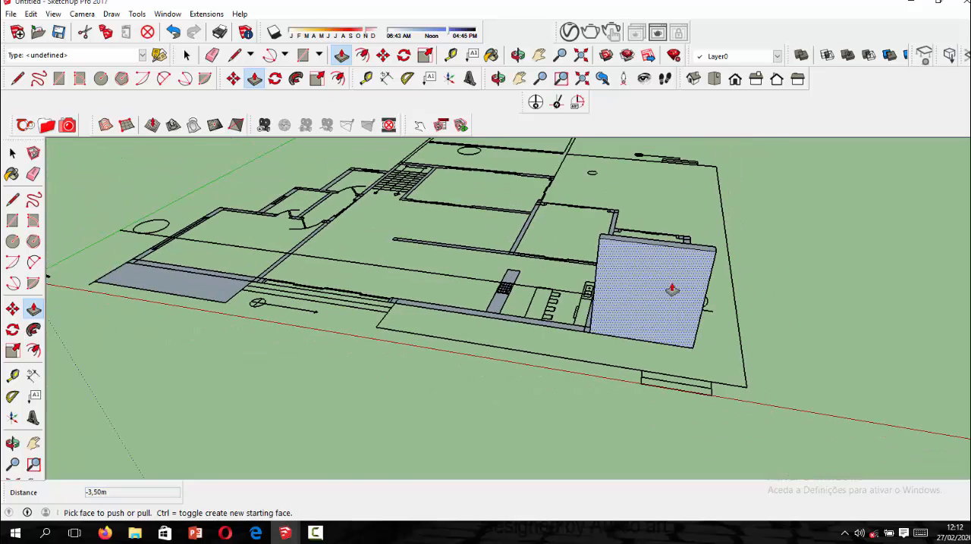
# Extrude the front wall section running along the kitchen and cooktop counter 3.5 m.
pyautogui.moveTo(667, 288); pyautogui.dragTo(490, 364, button='middle')
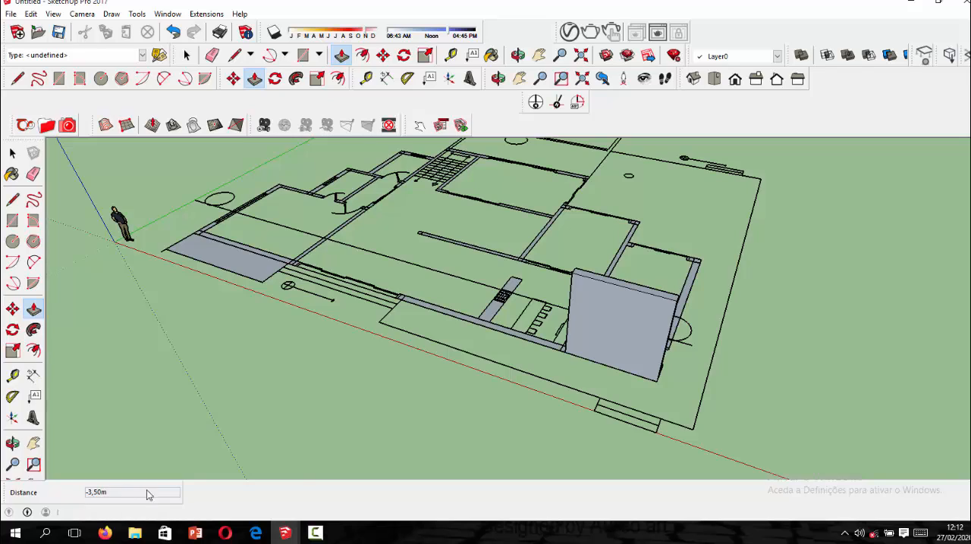
pyautogui.scroll(3, 473, 325)
pyautogui.moveTo(473, 325); pyautogui.dragTo(532, 419, button='middle')
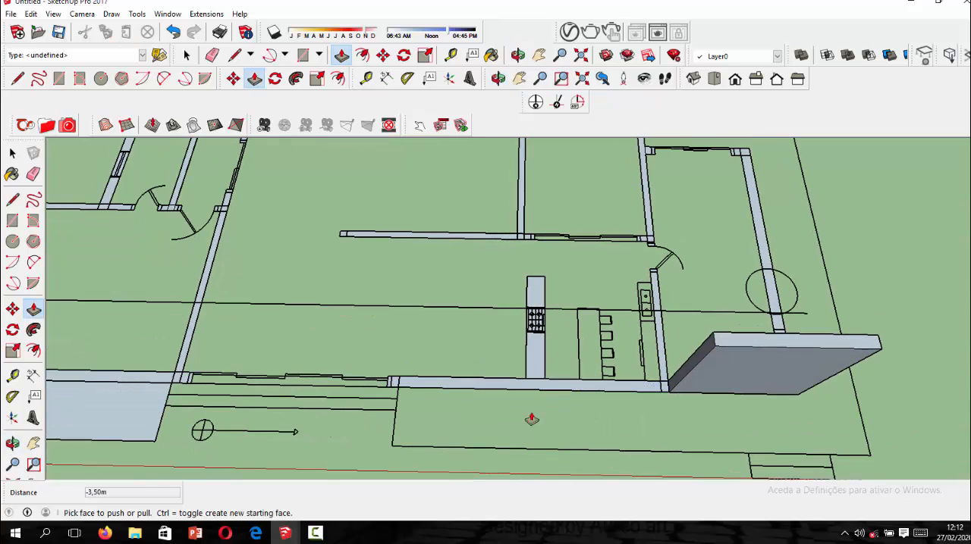
pyautogui.click(518, 390)
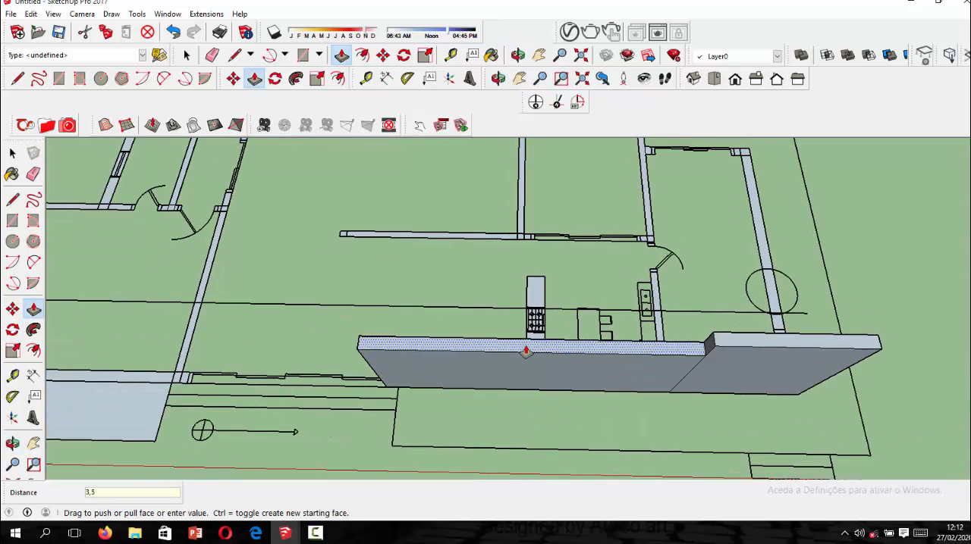
pyautogui.press('Return')
pyautogui.scroll(-3, 682, 286)
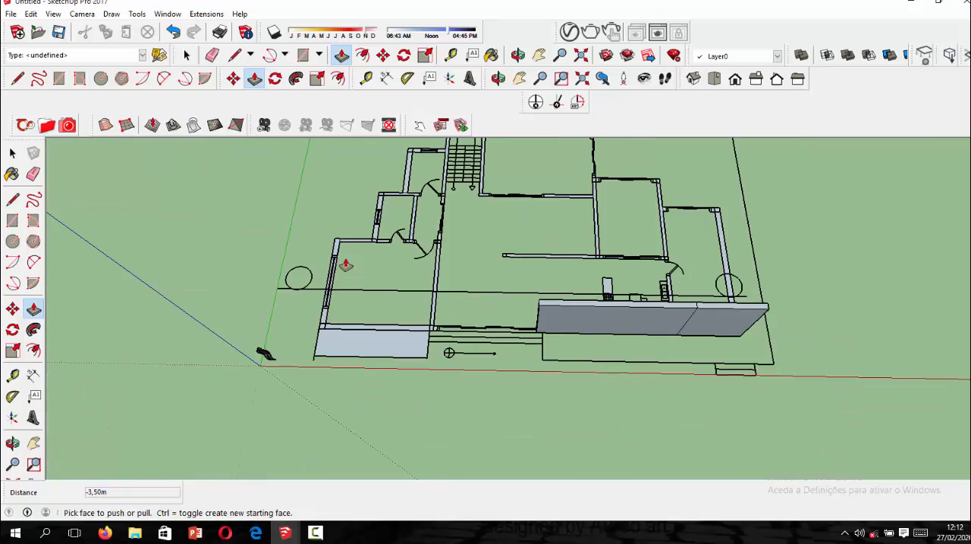
# Extrude the outer side wall of the end room beside the kitchen 3.5 m.
pyautogui.scroll(5, 345, 264)
pyautogui.scroll(-4, 466, 295)
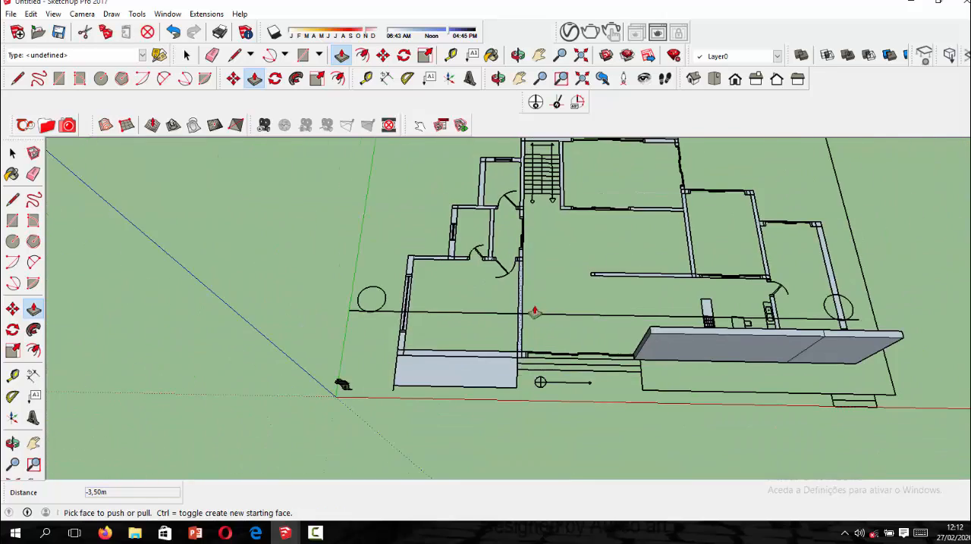
pyautogui.moveTo(535, 312); pyautogui.dragTo(314, 182, button='middle')
pyautogui.scroll(-5, 404, 206)
pyautogui.scroll(3, 568, 370)
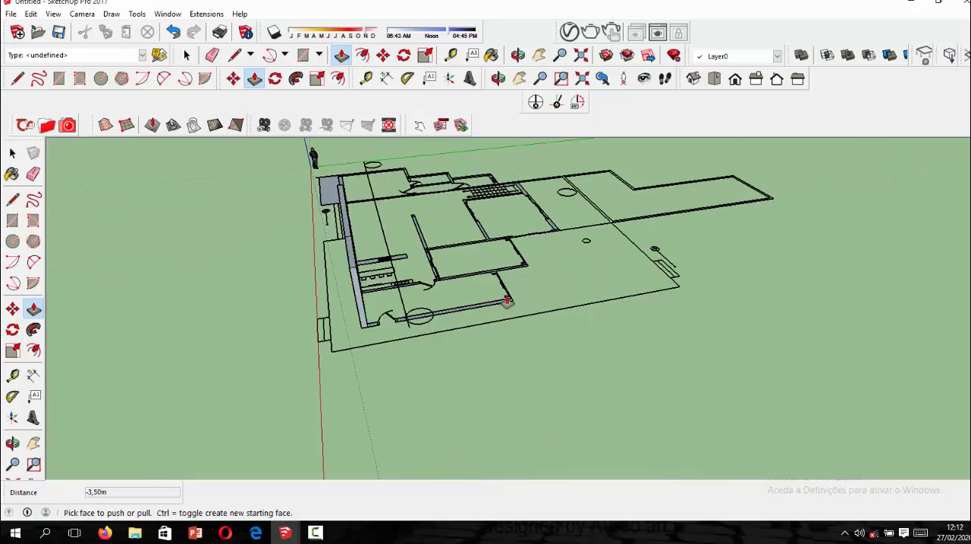
pyautogui.scroll(4, 507, 301)
pyautogui.click(401, 349)
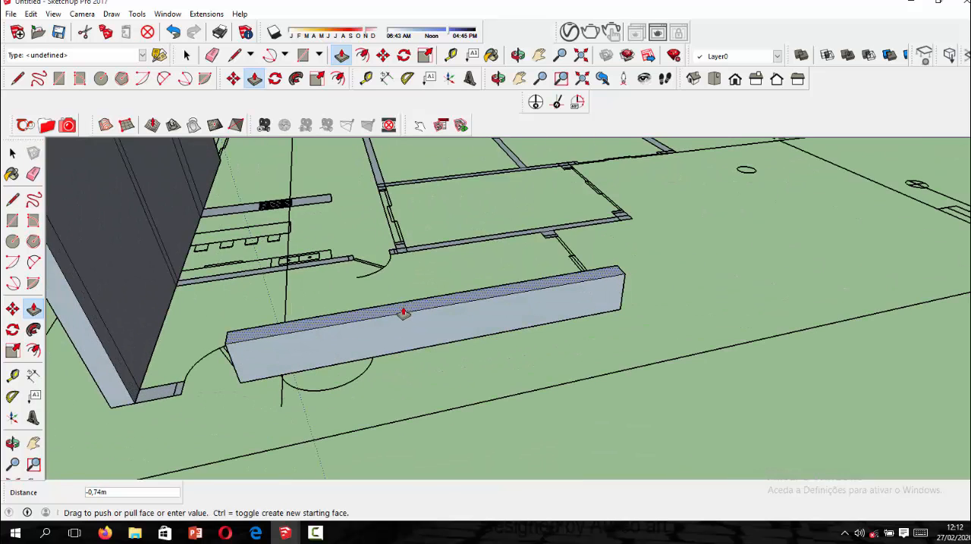
pyautogui.write('3,5')
pyautogui.press('Return')
pyautogui.scroll(-4, 437, 333)
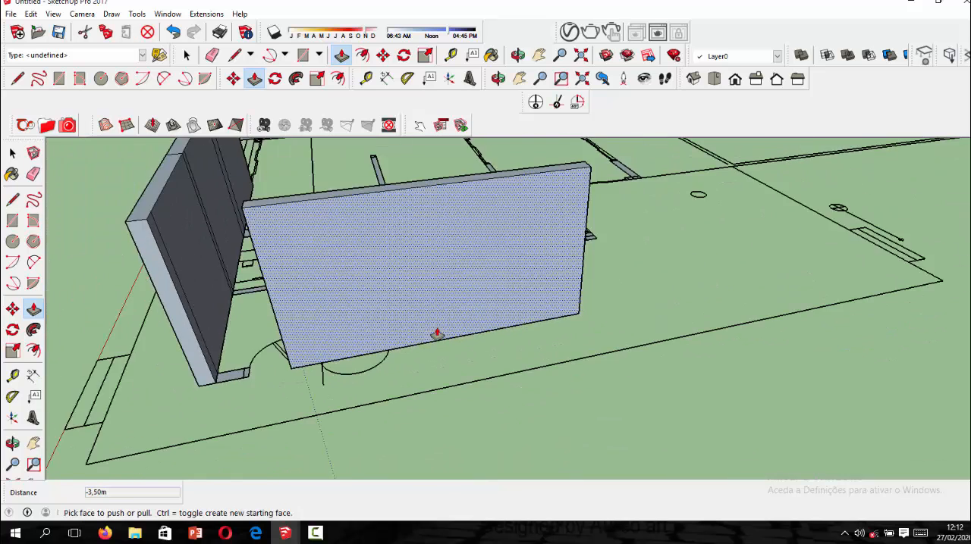
# Erase the line separating the short window stub from the wall between the two side rooms.
pyautogui.moveTo(620, 306); pyautogui.dragTo(434, 301, button='middle')
pyautogui.scroll(8, 429, 307)
pyautogui.press('p')
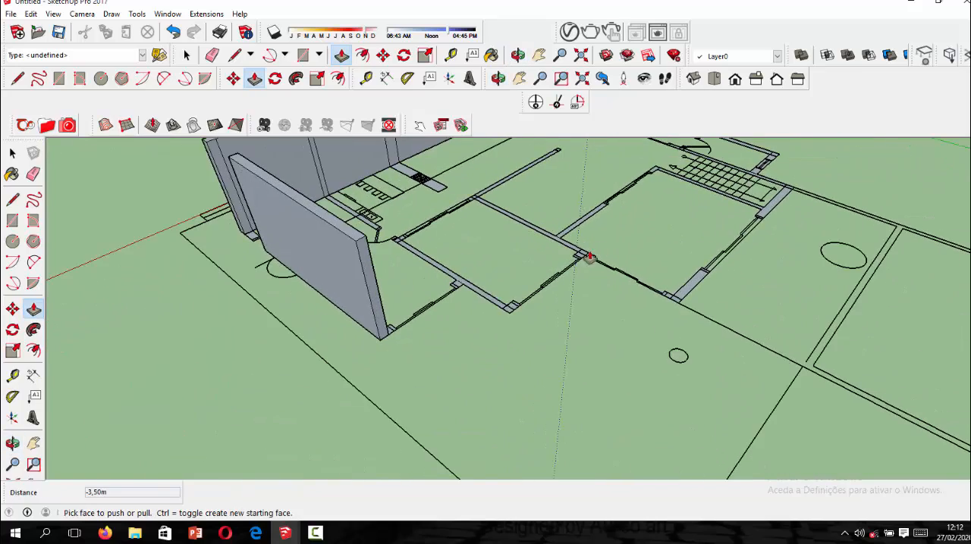
pyautogui.scroll(3, 456, 285)
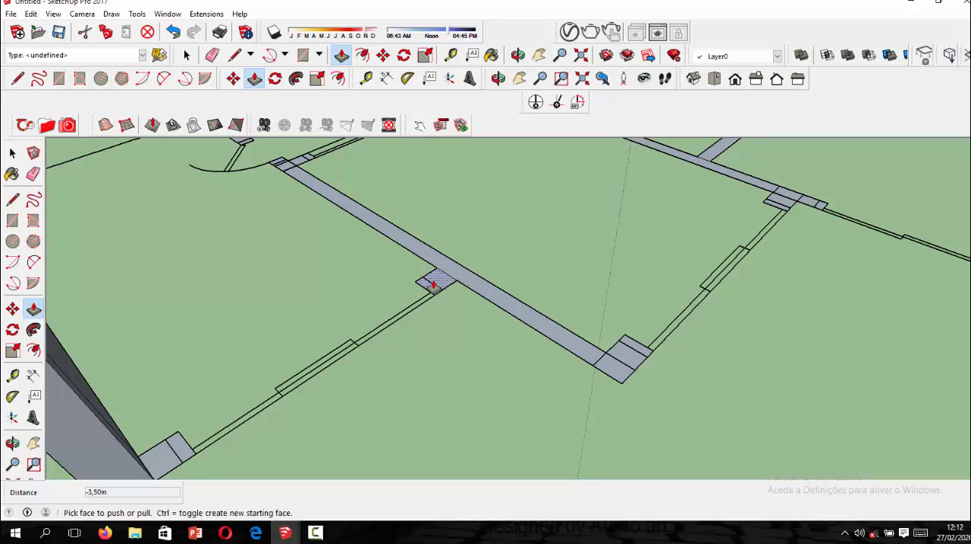
pyautogui.click(214, 57)
pyautogui.scroll(2, 450, 278)
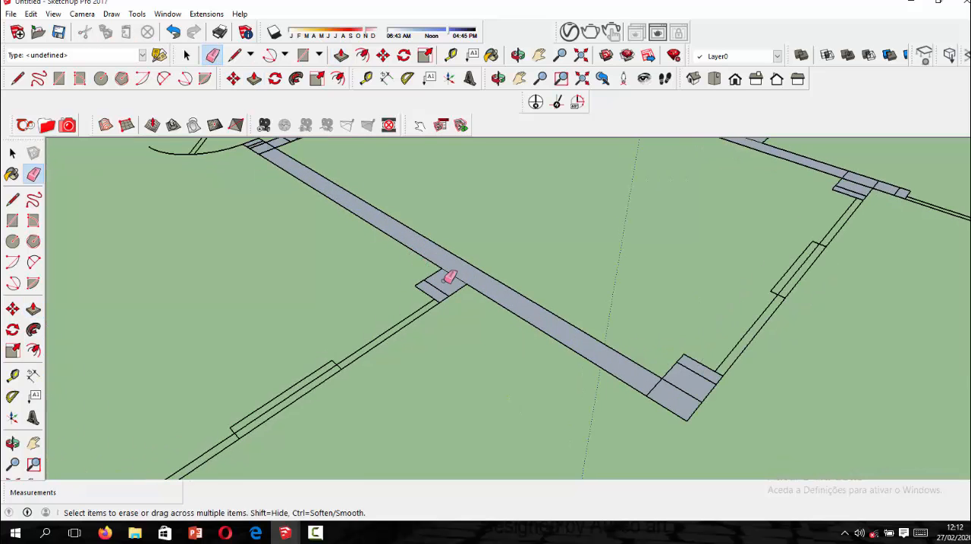
# Extrude the wall between the two side rooms, together with its joined window stub, 3.5 m.
pyautogui.click(254, 78)
pyautogui.scroll(1, 470, 284)
pyautogui.click(455, 276)
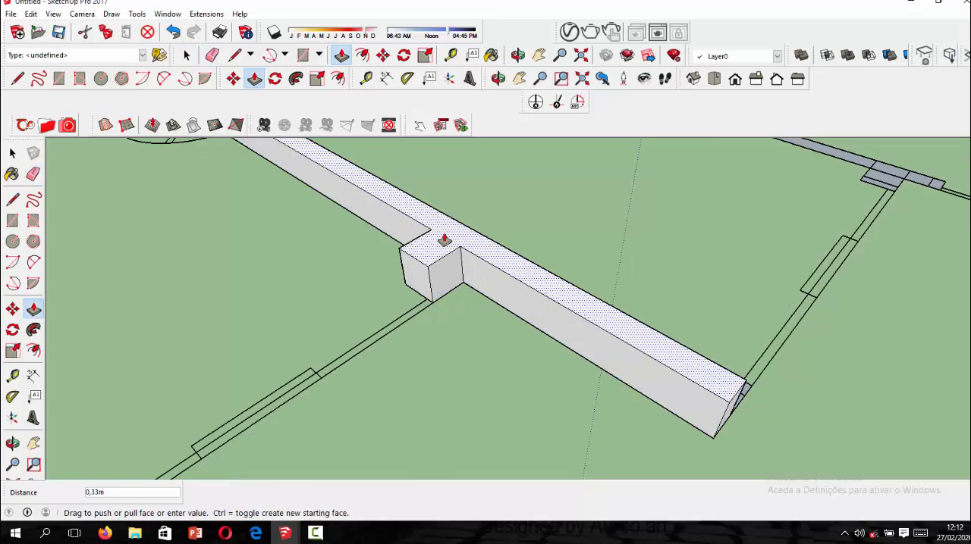
pyautogui.write('3,5')
pyautogui.press('Return')
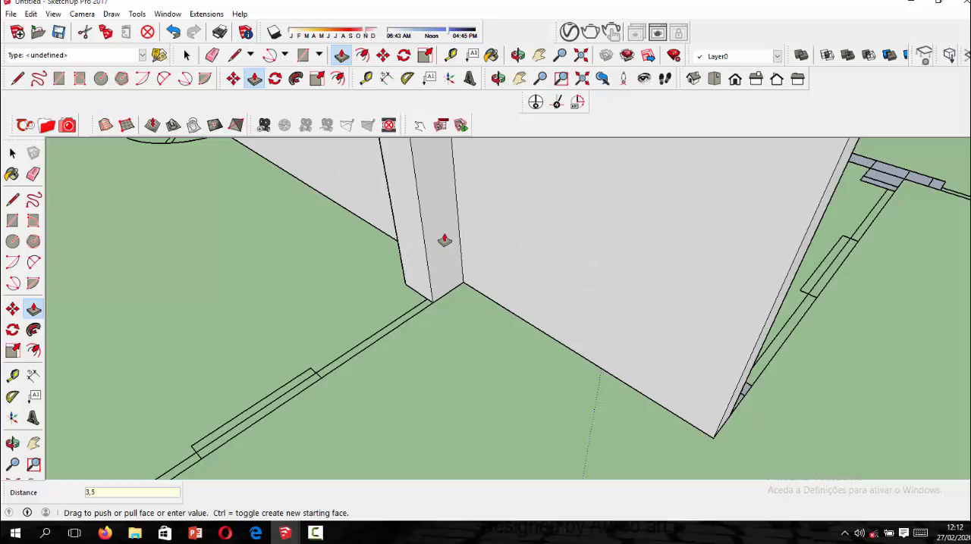
pyautogui.scroll(-10, 440, 258)
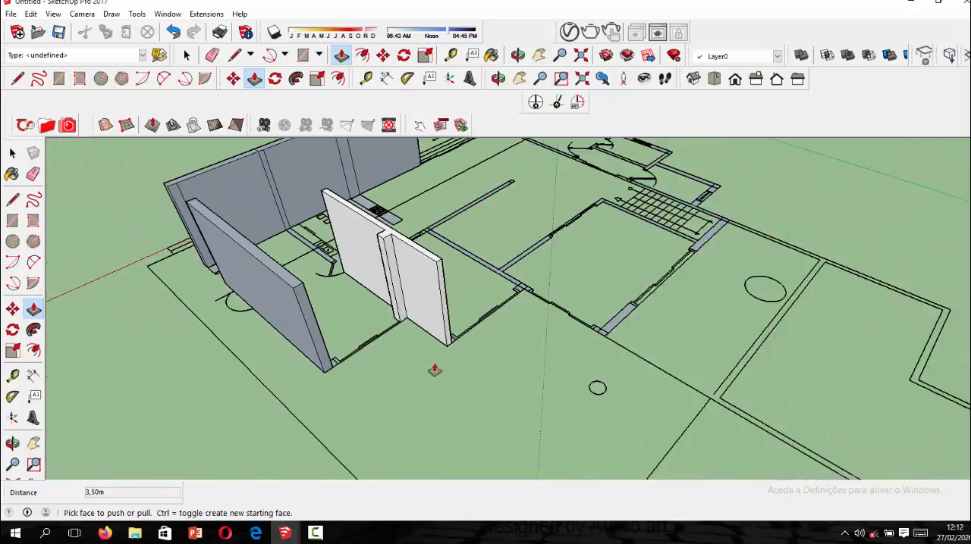
# Try to erase the dividing lines on the rear wall section at the corner away from the stairs, and undo the erasure.
pyautogui.moveTo(591, 350); pyautogui.dragTo(448, 351, button='middle')
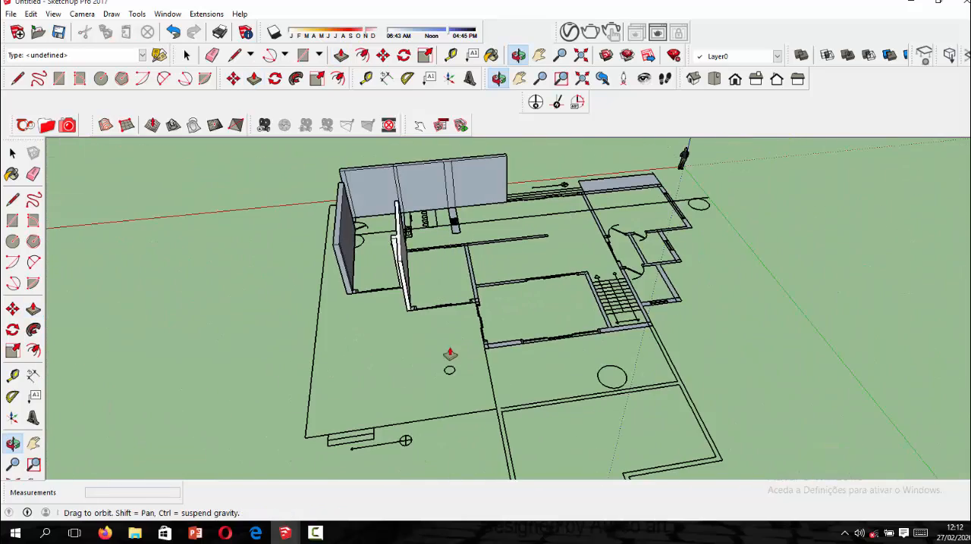
pyautogui.scroll(3, 500, 353)
pyautogui.scroll(6, 474, 343)
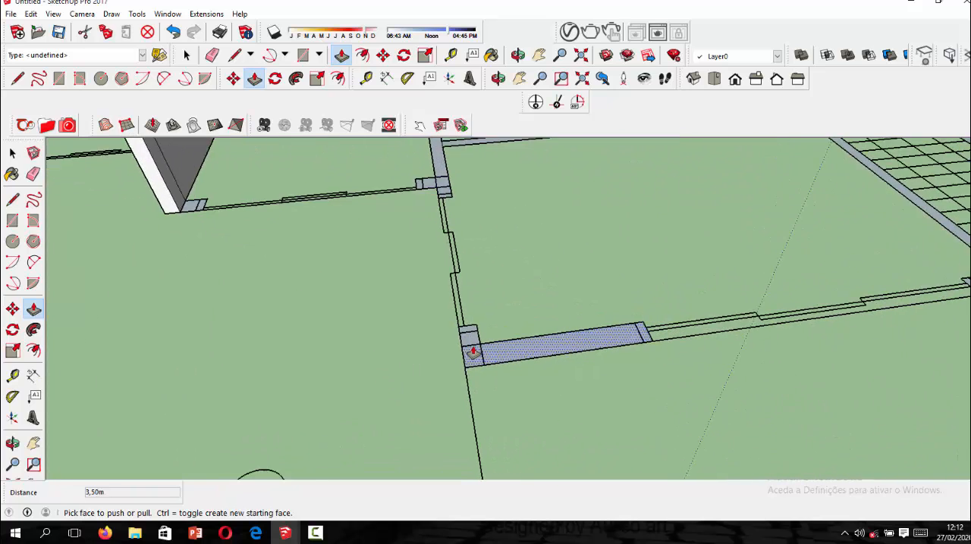
pyautogui.click(213, 55)
pyautogui.scroll(1, 519, 344)
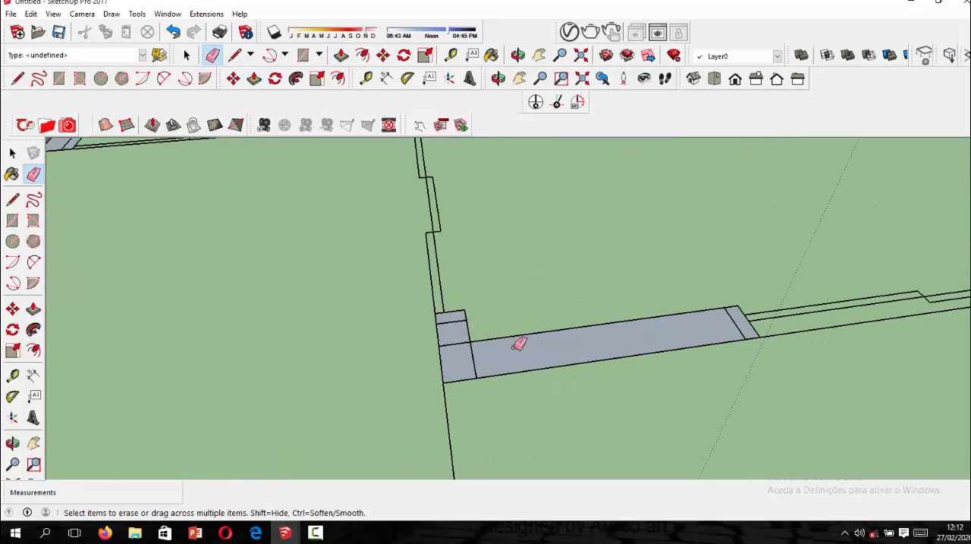
pyautogui.press('Delete')
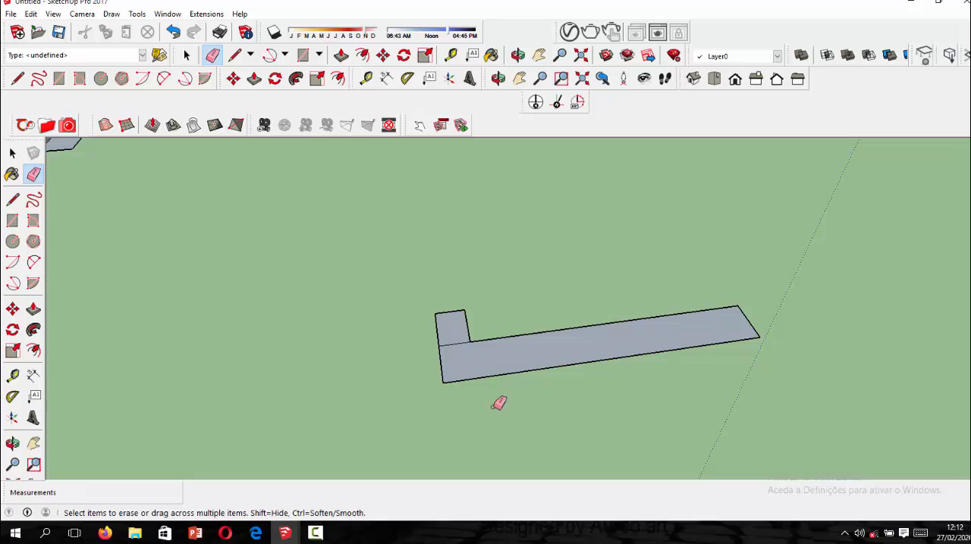
pyautogui.scroll(-8, 474, 364)
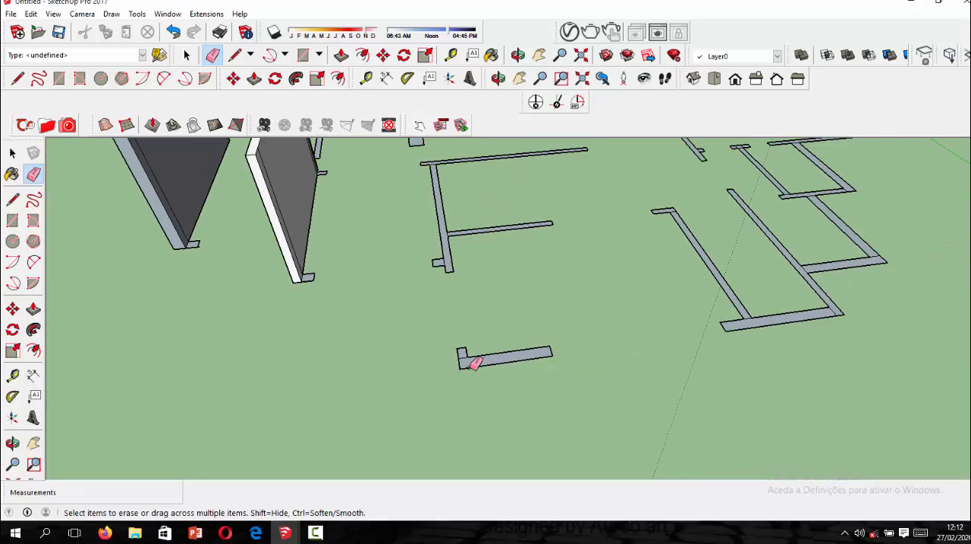
pyautogui.scroll(3, 483, 372)
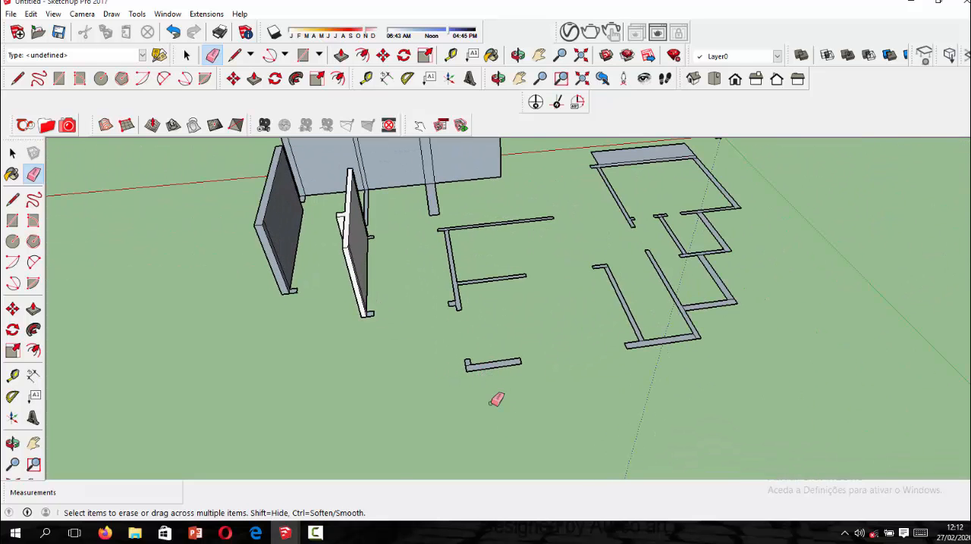
pyautogui.hotkey('ctrl', 'z')
# Extrude the rear wall section at the corner away from the stairs 3.5 m.
pyautogui.scroll(5, 485, 367)
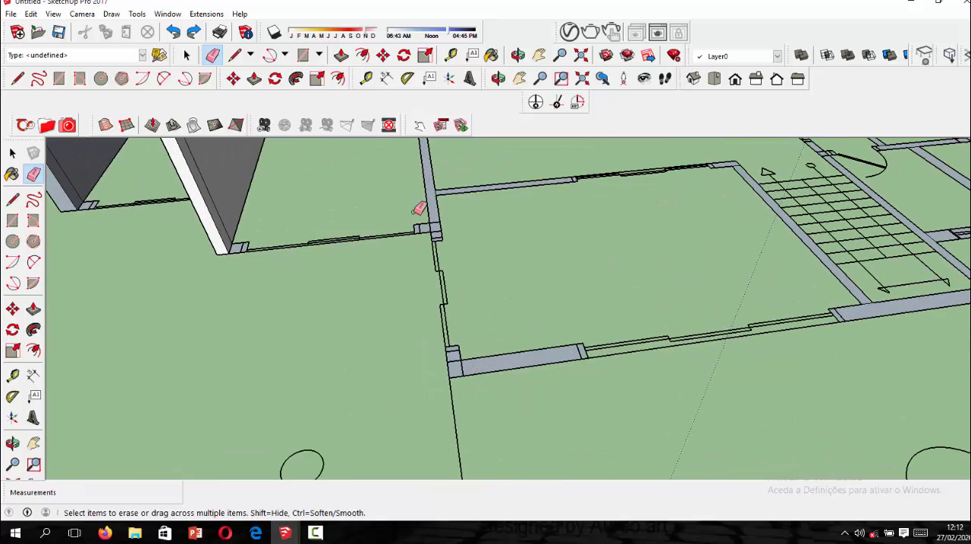
pyautogui.click(254, 79)
pyautogui.scroll(4, 455, 352)
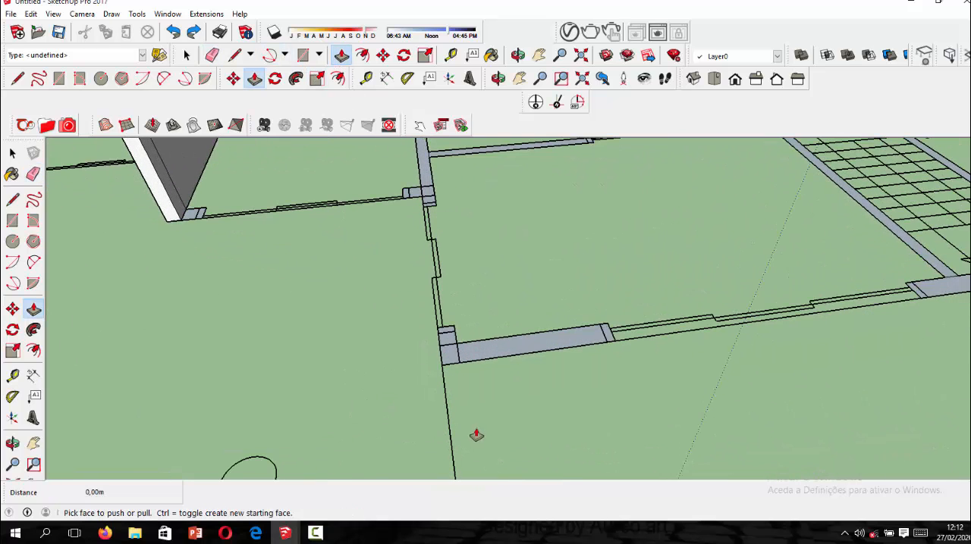
pyautogui.click(456, 356)
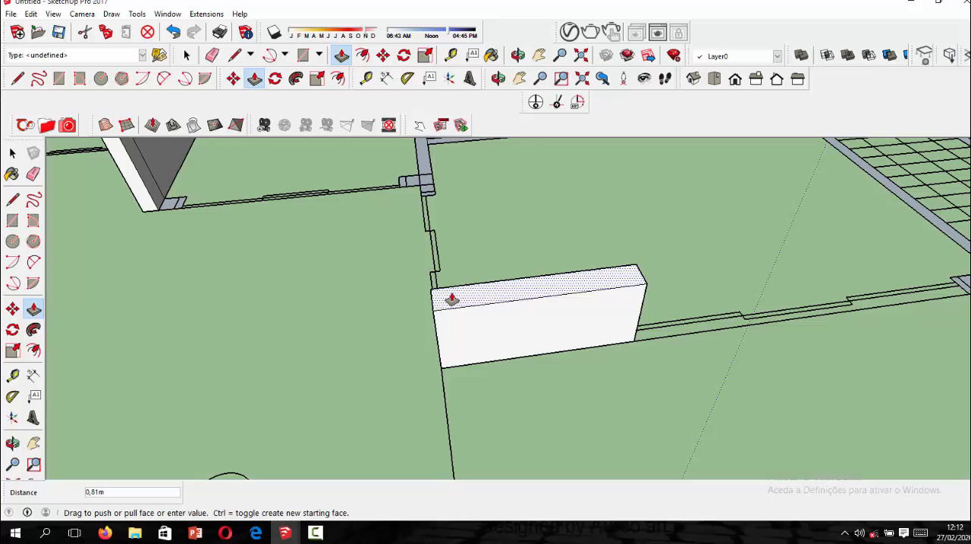
pyautogui.write('3,5')
pyautogui.press('Return')
pyautogui.scroll(-3, 480, 365)
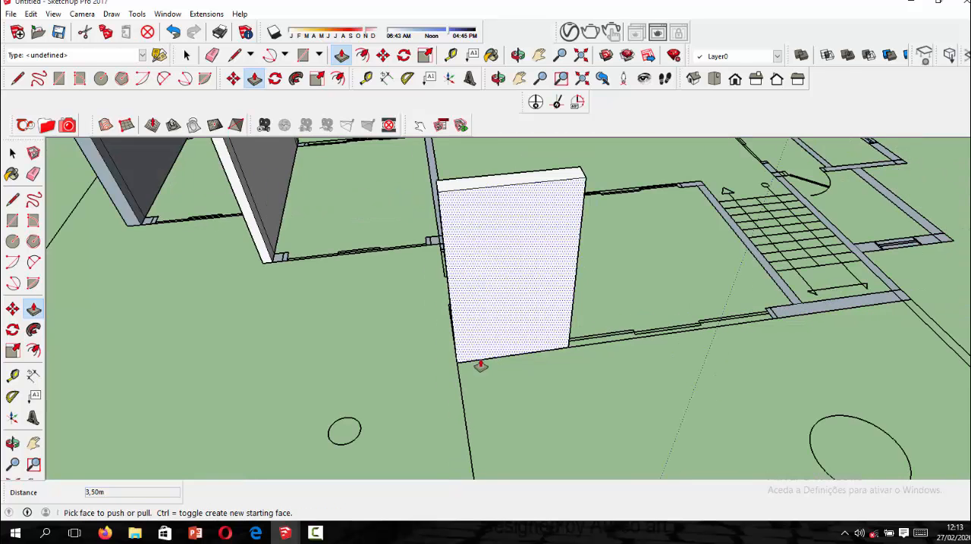
# Extrude the short wall stub adjoining that rear corner, beside the side window, 3.5 m.
pyautogui.moveTo(533, 383); pyautogui.dragTo(774, 454, button='middle')
pyautogui.scroll(2, 608, 382)
pyautogui.scroll(2, 608, 382)
pyautogui.click(579, 351)
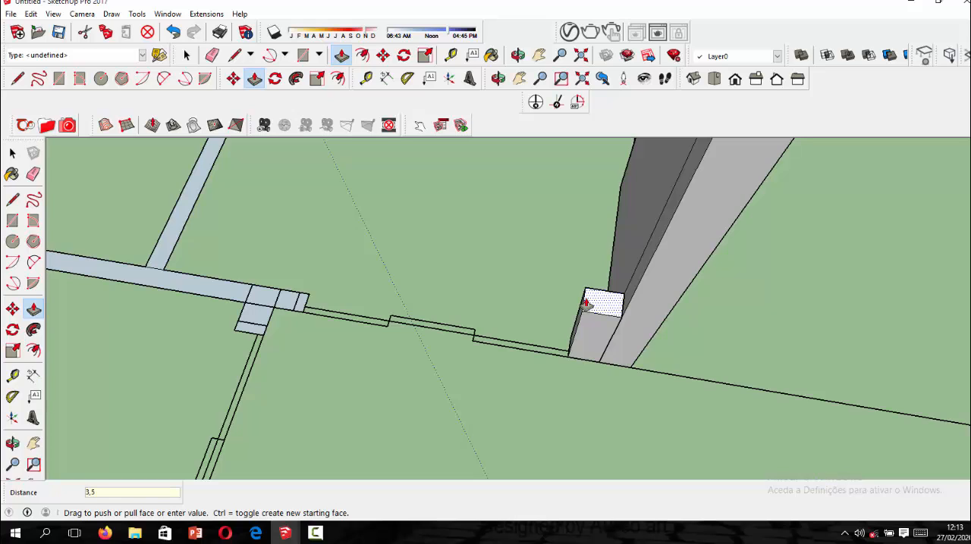
pyautogui.press('Return')
pyautogui.scroll(-5, 564, 298)
# Extrude the rear wall section behind the stairs, from the wide window to the side wall, 3.5 m.
pyautogui.moveTo(699, 260); pyautogui.dragTo(429, 247, button='middle')
pyautogui.scroll(-3, 429, 247)
pyautogui.scroll(3, 638, 343)
pyautogui.moveTo(629, 278); pyautogui.dragTo(536, 335, button='middle')
pyautogui.scroll(3, 544, 323)
pyautogui.scroll(1, 545, 323)
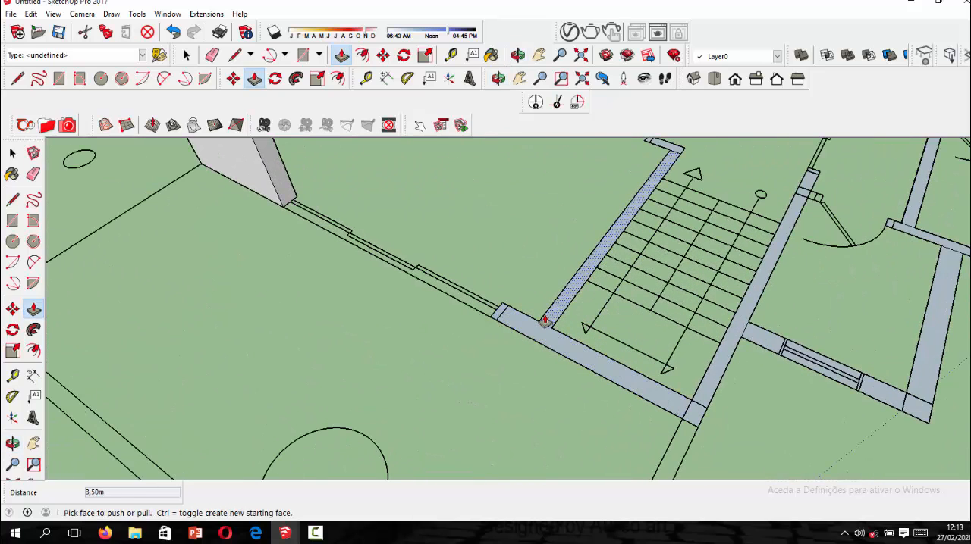
pyautogui.click(536, 327)
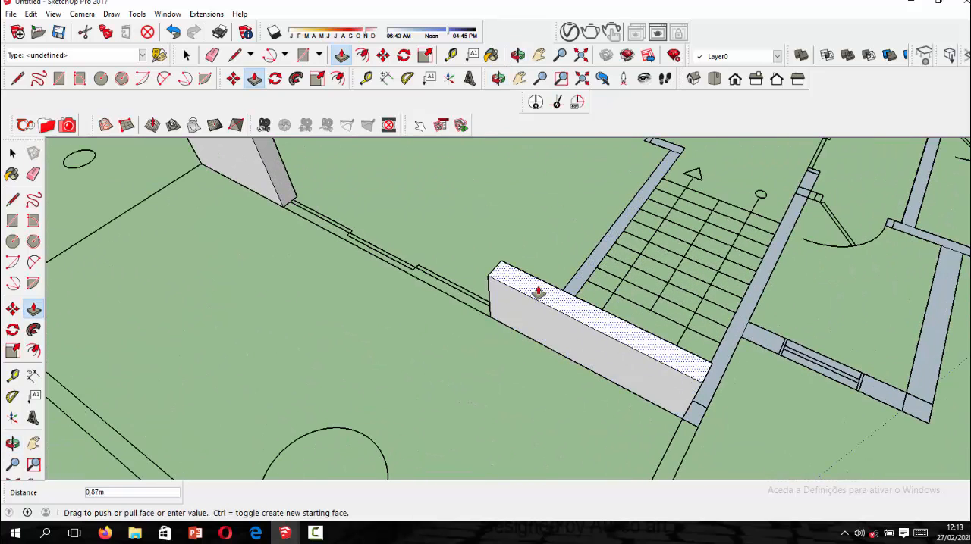
pyautogui.write('3,5')
pyautogui.press('Return')
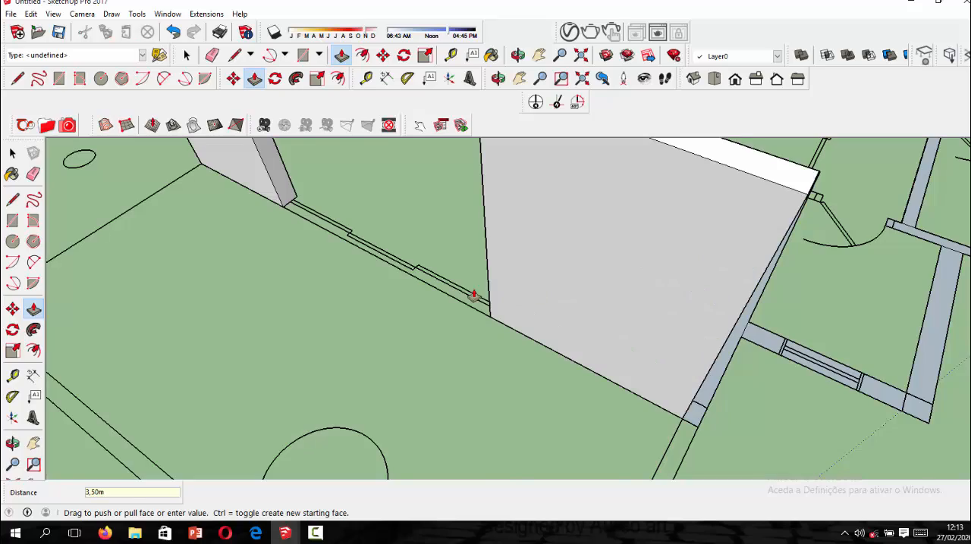
# Extrude the wall section between the stairs and the small side rooms, up to the door opening, 3.5 m.
pyautogui.scroll(-3, 330, 362)
pyautogui.scroll(-3, 526, 296)
pyautogui.moveTo(526, 297); pyautogui.dragTo(407, 303, button='middle')
pyautogui.scroll(5, 424, 307)
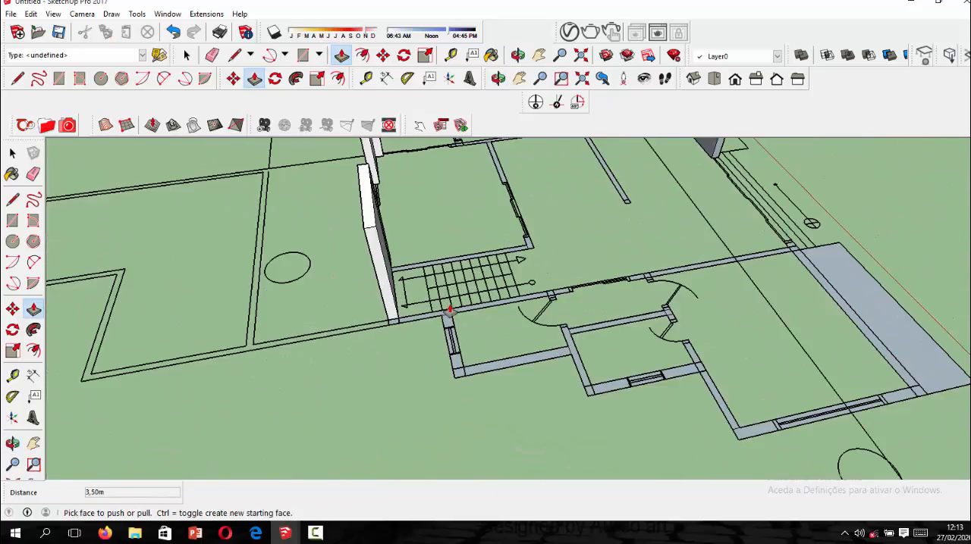
pyautogui.click(448, 321)
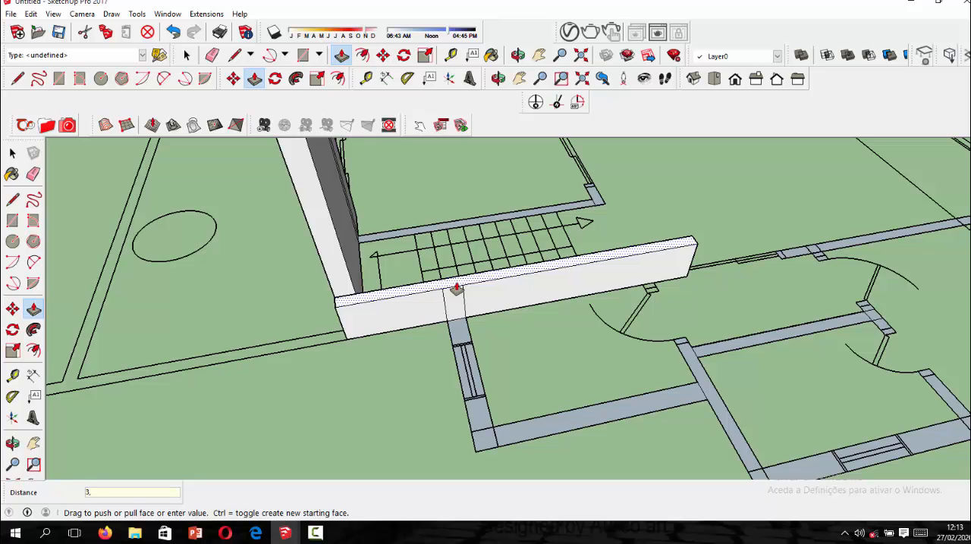
pyautogui.write('3,5')
pyautogui.press('Return')
pyautogui.scroll(-5, 455, 289)
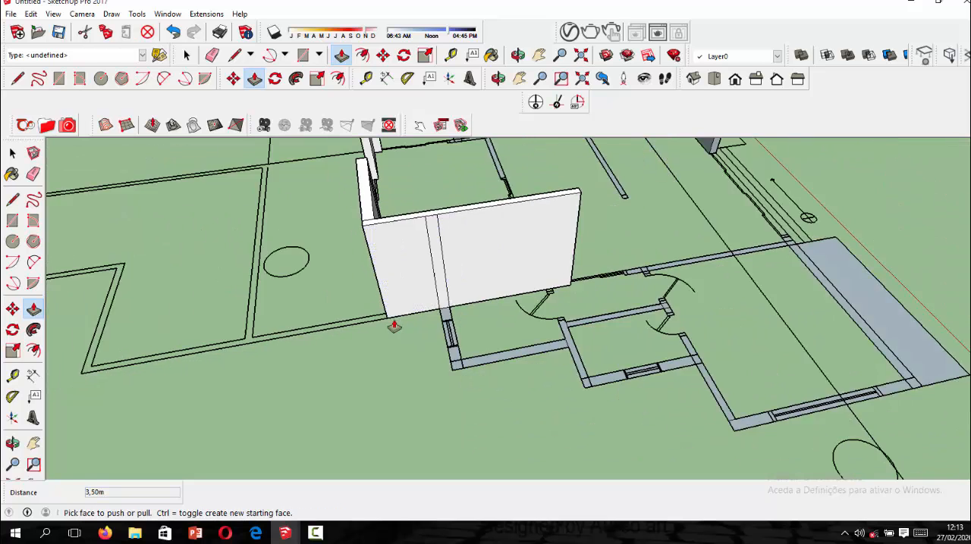
pyautogui.moveTo(584, 319); pyautogui.dragTo(445, 284, button='middle')
pyautogui.scroll(6, 635, 214)
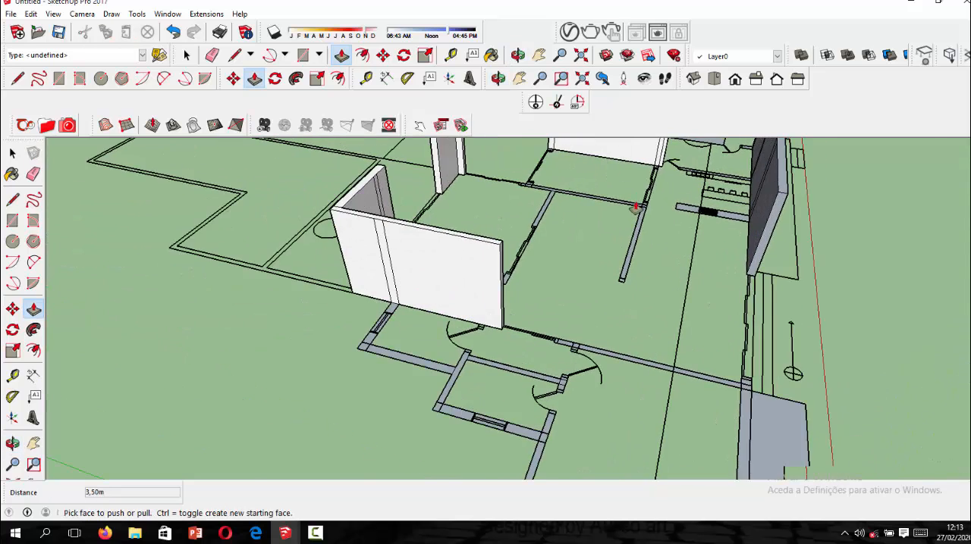
pyautogui.moveTo(635, 265); pyautogui.dragTo(634, 252)
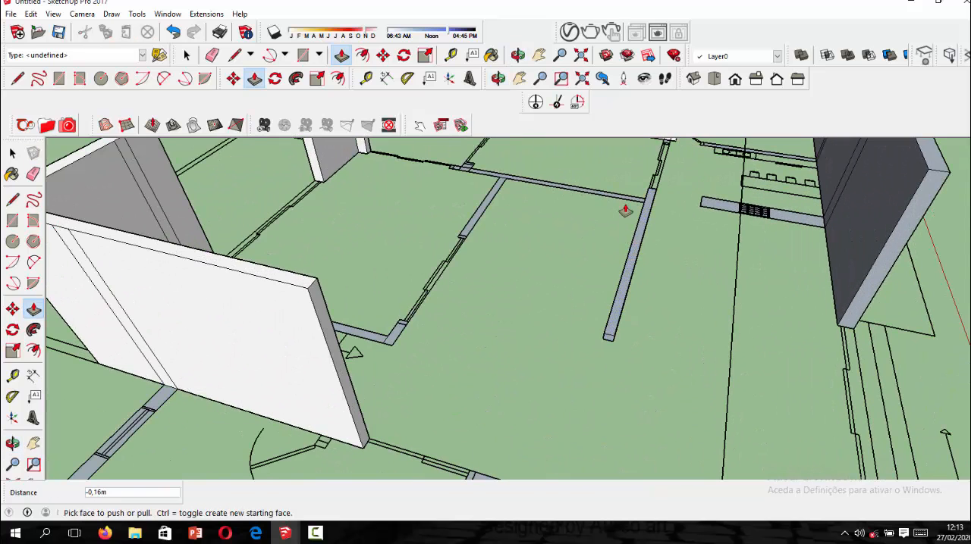
pyautogui.hotkey('ctrl', 'z')
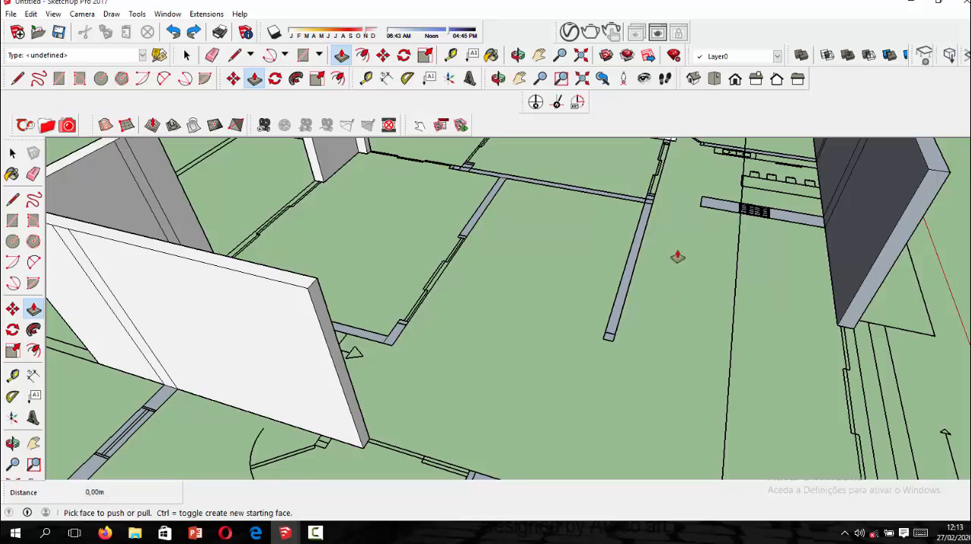
# Extrude the long interior partition with the free end in the middle of the plan 3.2 m.
pyautogui.moveTo(631, 217); pyautogui.dragTo(518, 146, button='middle')
pyautogui.scroll(4, 549, 285)
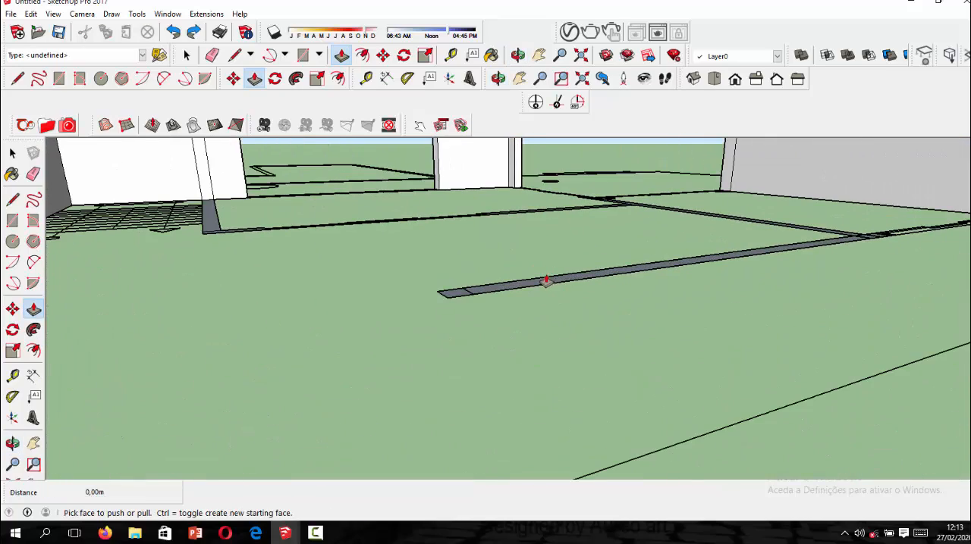
pyautogui.moveTo(545, 280); pyautogui.dragTo(526, 225, button='middle')
pyautogui.scroll(-4, 527, 235)
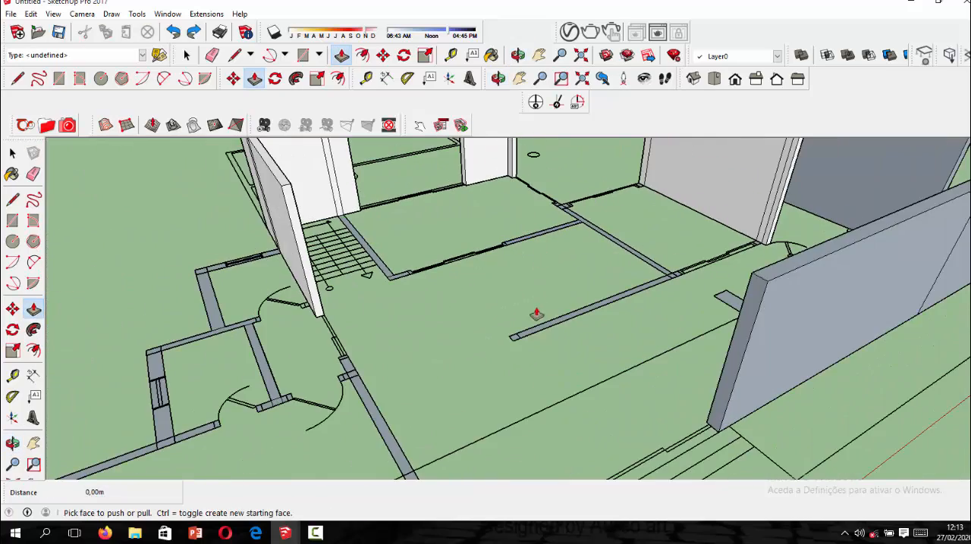
pyautogui.scroll(2, 536, 313)
pyautogui.click(506, 347)
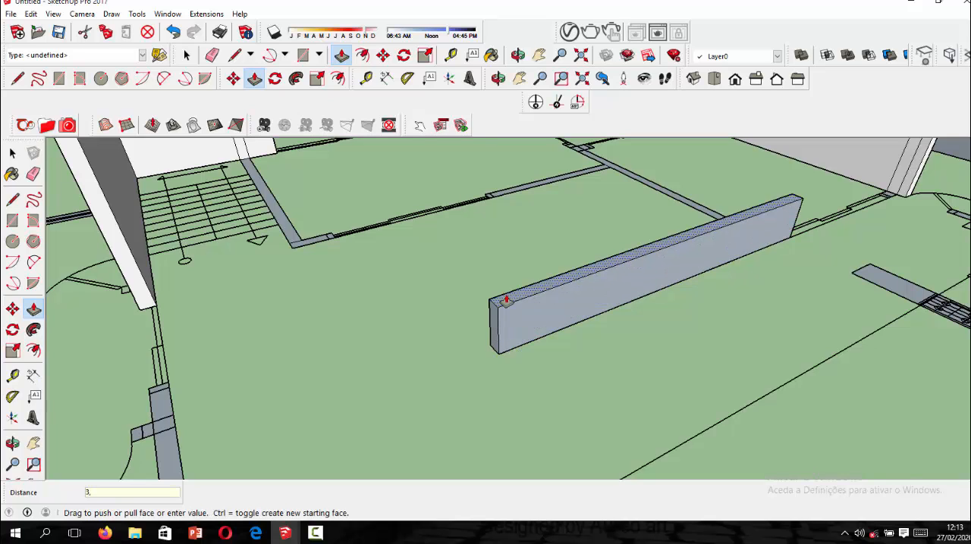
pyautogui.press('Return')
pyautogui.scroll(-5, 506, 301)
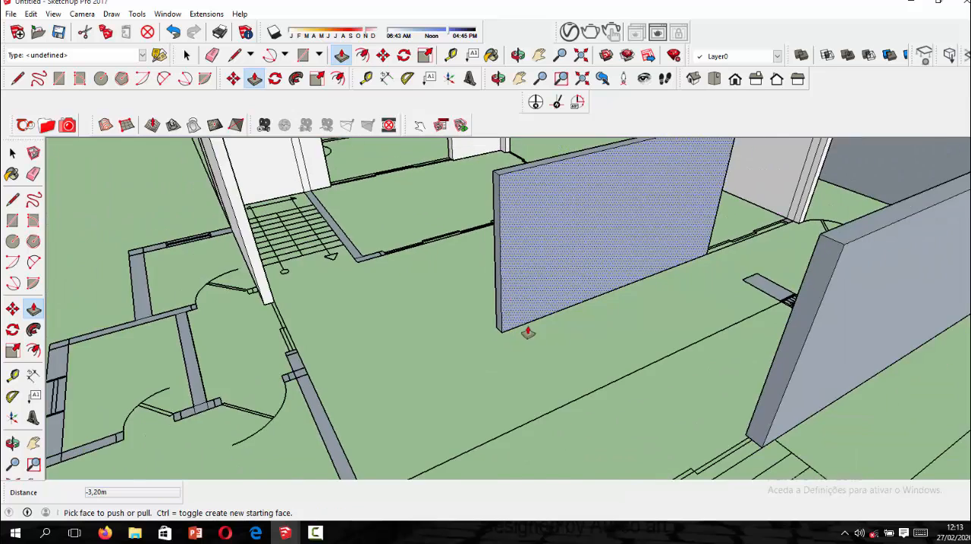
pyautogui.scroll(2, 624, 200)
pyautogui.scroll(-1, 549, 250)
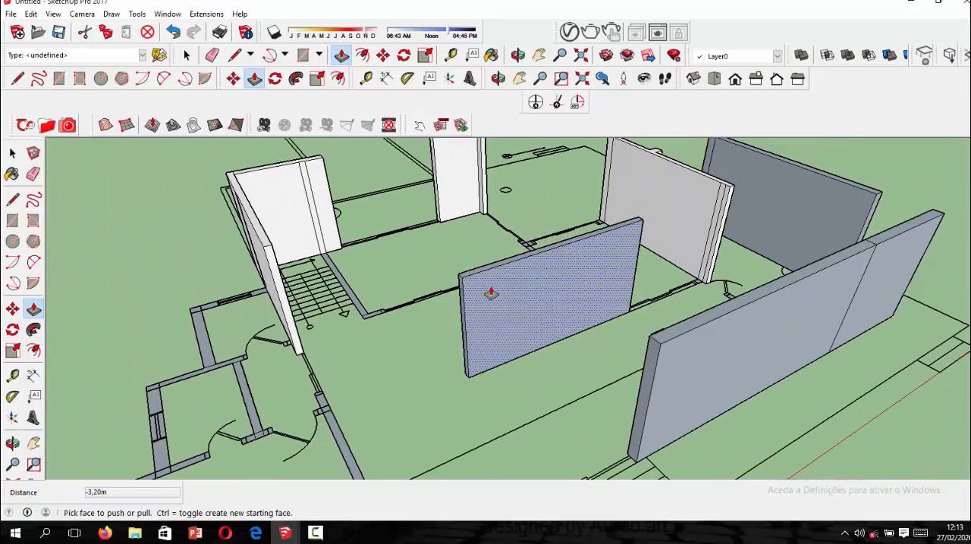
pyautogui.click(317, 534)
pyautogui.click(909, 477)
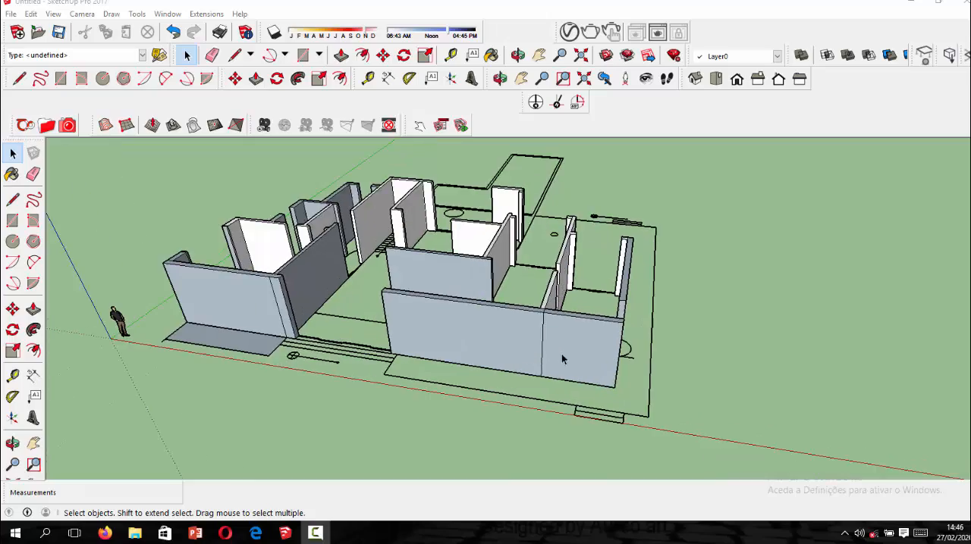
# Examine the extruded walls and the remaining door and window openings from all sides of the house.
pyautogui.scroll(-2, 644, 299)
pyautogui.moveTo(647, 304); pyautogui.dragTo(362, 305, button='middle')
pyautogui.scroll(4, 574, 286)
pyautogui.moveTo(653, 301); pyautogui.dragTo(436, 305, button='middle')
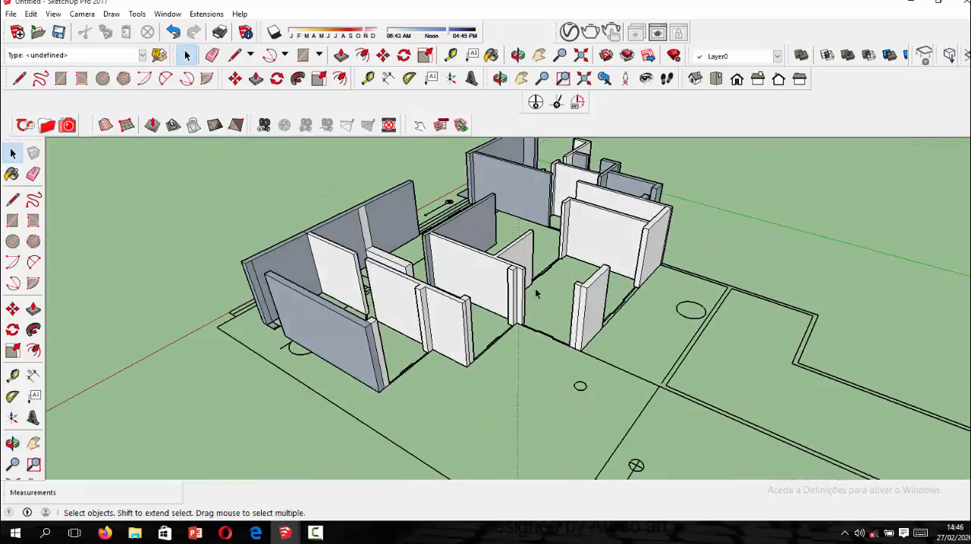
pyautogui.scroll(-2, 543, 291)
pyautogui.moveTo(605, 294); pyautogui.dragTo(371, 319, button='middle')
pyautogui.scroll(3, 385, 320)
pyautogui.scroll(1, 508, 339)
pyautogui.scroll(-1, 589, 369)
pyautogui.scroll(-2, 589, 369)
pyautogui.scroll(3, 644, 381)
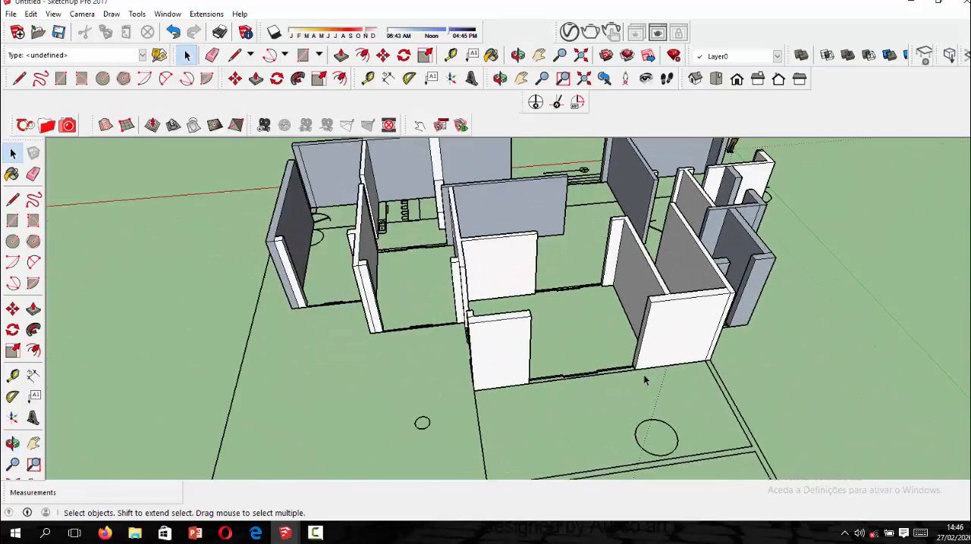
pyautogui.moveTo(653, 356); pyautogui.dragTo(559, 295, button='middle')
pyautogui.moveTo(489, 299)
pyautogui.mouseDown(button='middle')
pyautogui.moveTo(428, 284)
pyautogui.moveTo(626, 304)
pyautogui.moveTo(789, 236)
pyautogui.moveTo(500, 306)
pyautogui.mouseUp(button='middle')
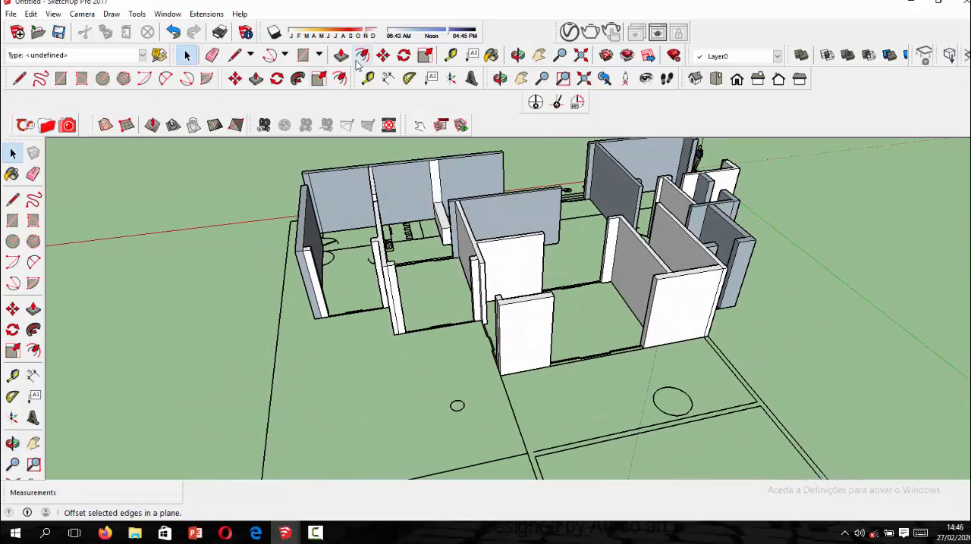
# Draw a rectangle about 4.06 m by 0.30 m across the wide opening in the outer wall of the room beside the stairs.
pyautogui.click(310, 55)
pyautogui.scroll(2, 605, 369)
pyautogui.moveTo(747, 350); pyautogui.dragTo(485, 349, button='middle')
pyautogui.scroll(2, 447, 350)
pyautogui.scroll(1, 425, 357)
pyautogui.click(407, 358)
pyautogui.moveTo(407, 358); pyautogui.dragTo(693, 403, button='middle')
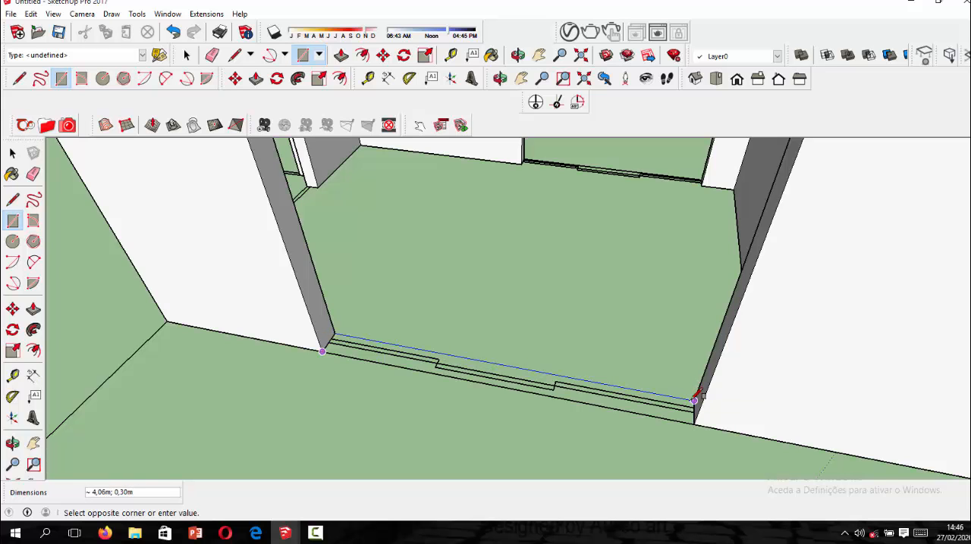
pyautogui.click(694, 401)
pyautogui.scroll(-6, 574, 403)
pyautogui.scroll(3, 541, 387)
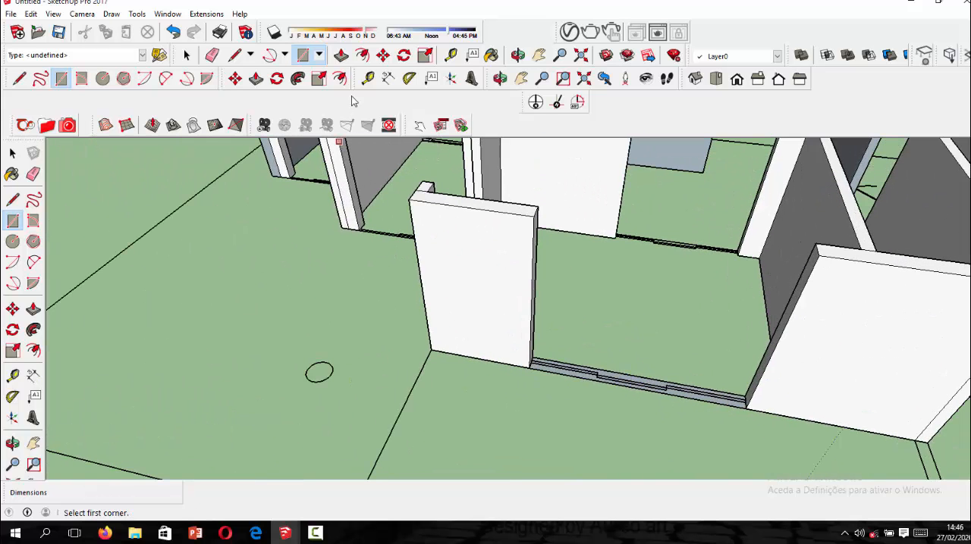
pyautogui.click(339, 57)
pyautogui.moveTo(677, 403); pyautogui.dragTo(384, 369, button='middle')
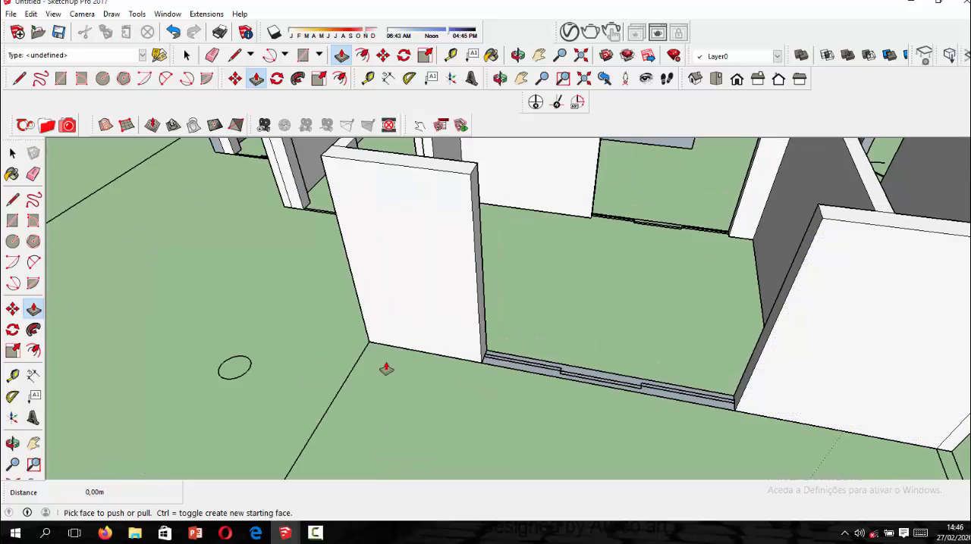
pyautogui.scroll(2, 384, 368)
pyautogui.scroll(1, 579, 397)
pyautogui.click(611, 392)
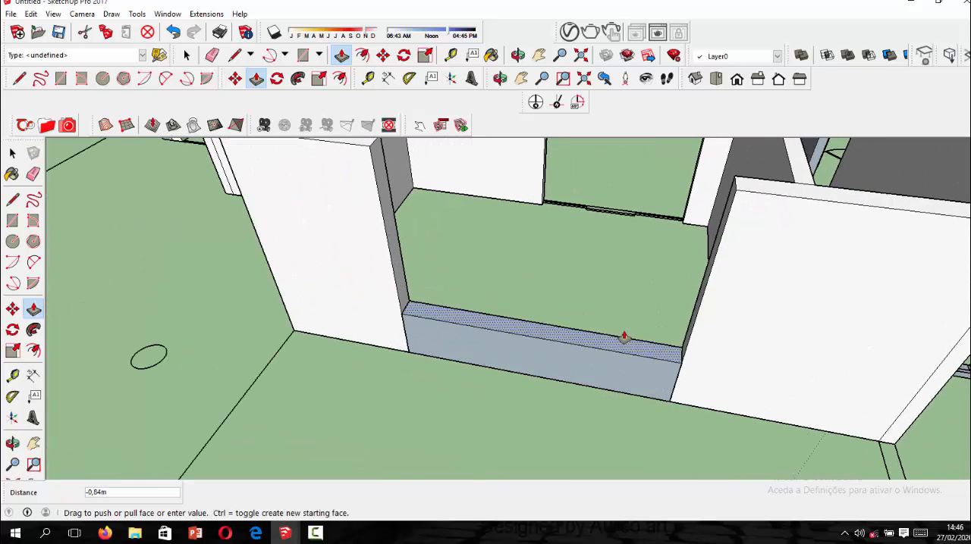
pyautogui.scroll(-2, 640, 307)
pyautogui.scroll(1, 625, 345)
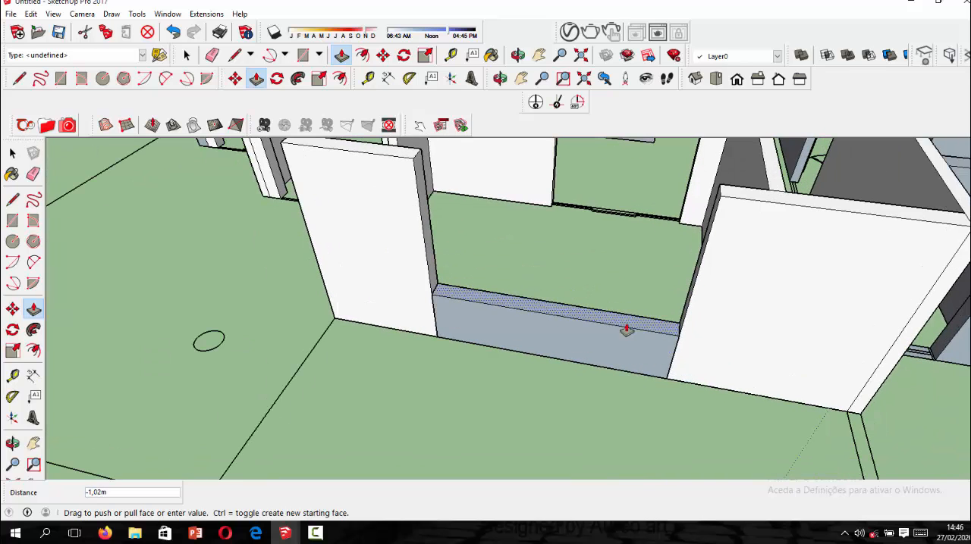
pyautogui.press('Escape')
# Draw a 3.00 m by 0.20 m rectangle across the inner sliding-door opening opposite the wide outer opening of the same room.
pyautogui.scroll(-3, 503, 414)
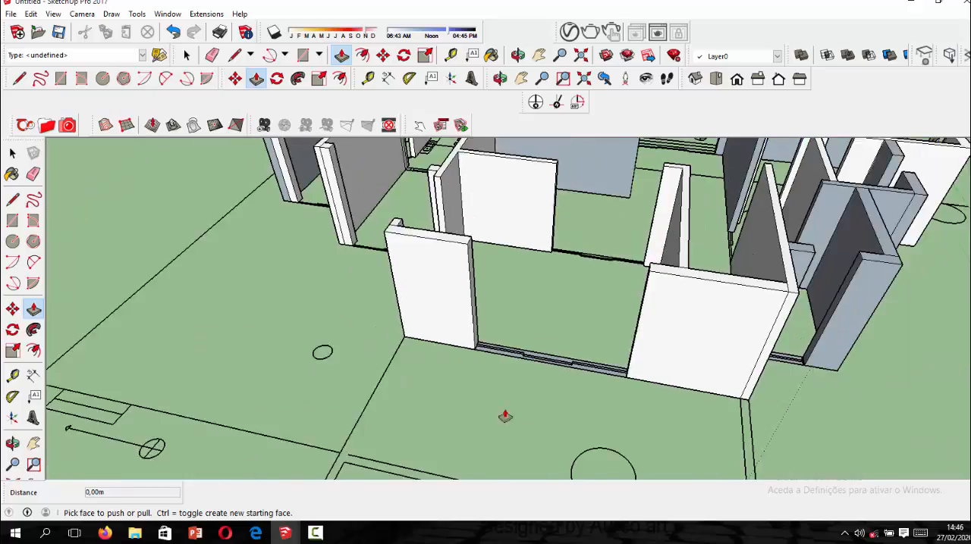
pyautogui.moveTo(503, 414); pyautogui.dragTo(225, 359, button='middle')
pyautogui.scroll(-1, 224, 359)
pyautogui.scroll(1, 696, 281)
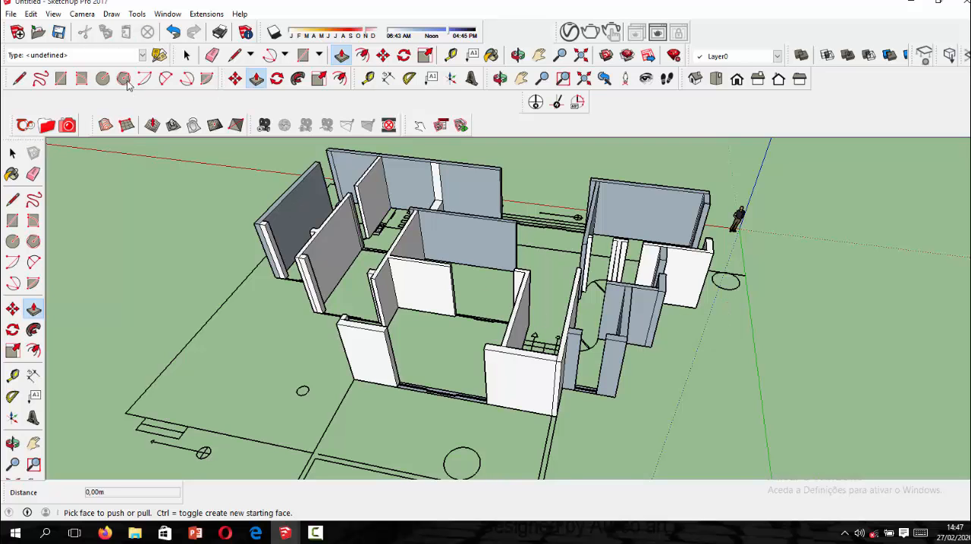
pyautogui.click(61, 79)
pyautogui.scroll(5, 443, 321)
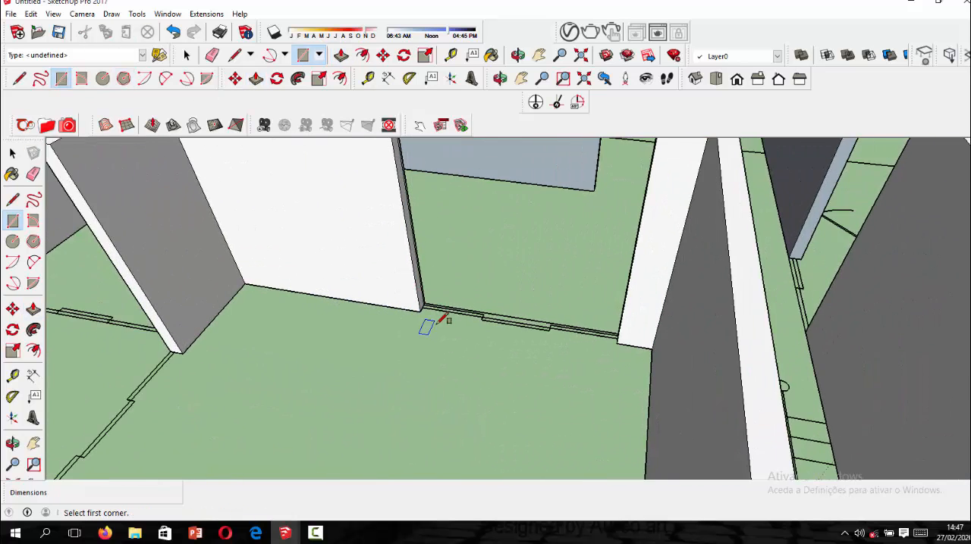
pyautogui.scroll(4, 440, 321)
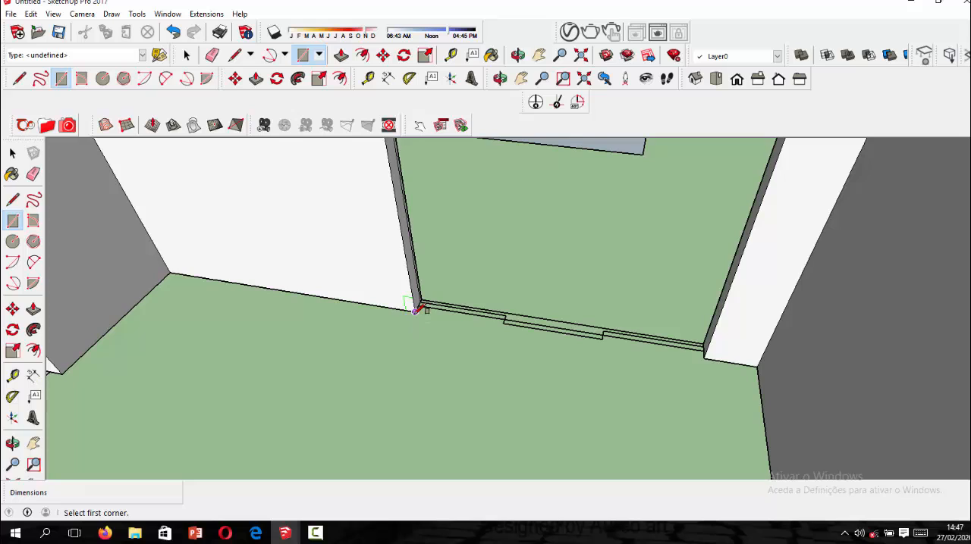
pyautogui.click(415, 311)
pyautogui.click(705, 343)
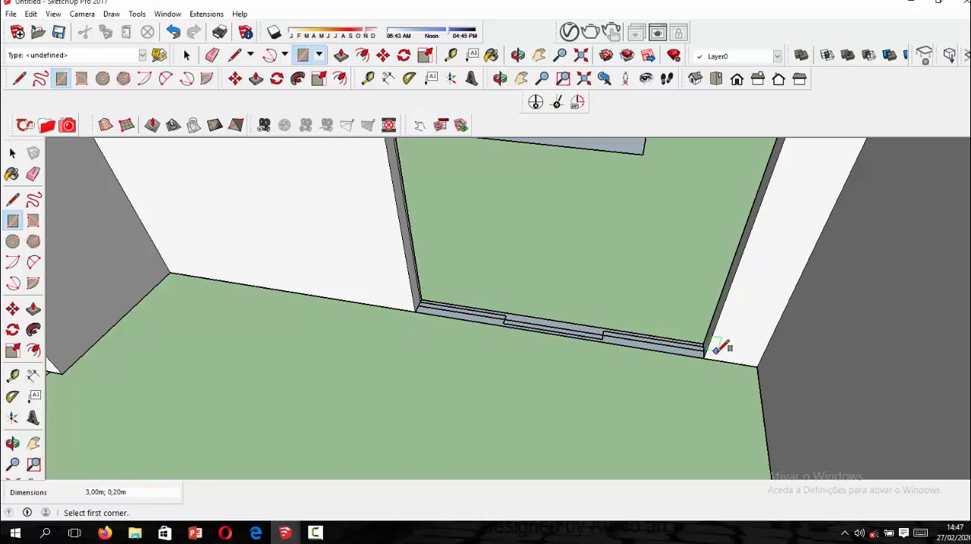
# Draw a rectangle about 2.58 m by 0.14 m across the side opening of the room beside the stairs.
pyautogui.moveTo(722, 340); pyautogui.dragTo(915, 415, button='middle')
pyautogui.scroll(6, 657, 342)
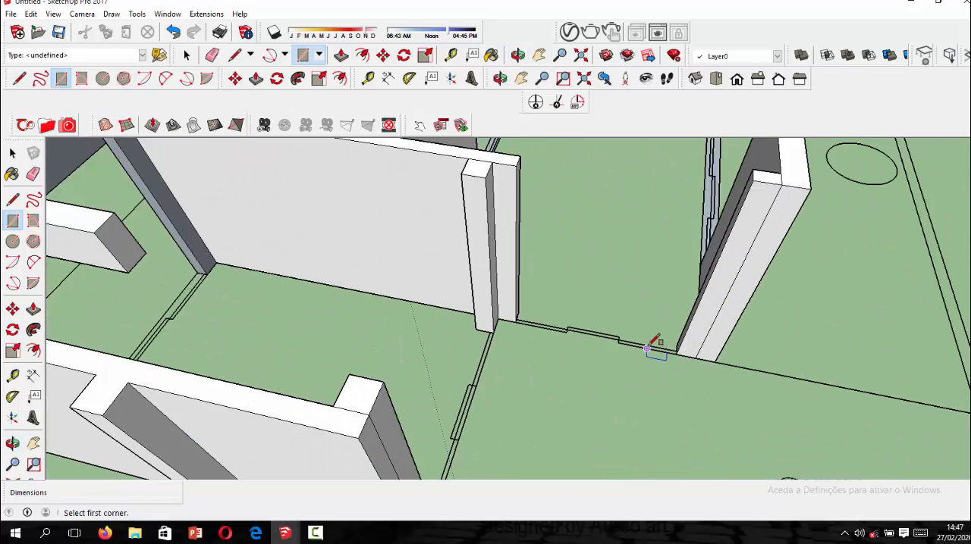
pyautogui.click(685, 335)
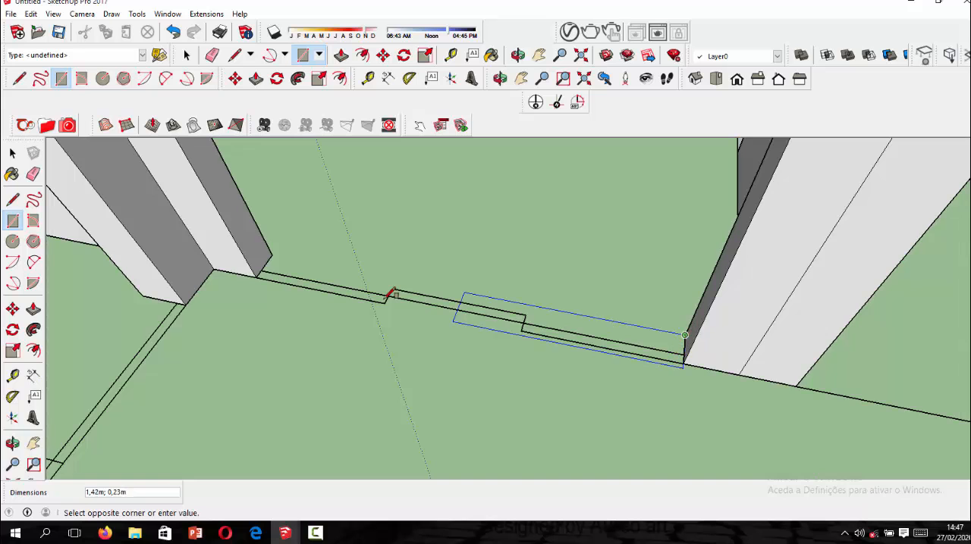
pyautogui.click(266, 272)
pyautogui.scroll(-3, 429, 300)
pyautogui.scroll(-5, 511, 339)
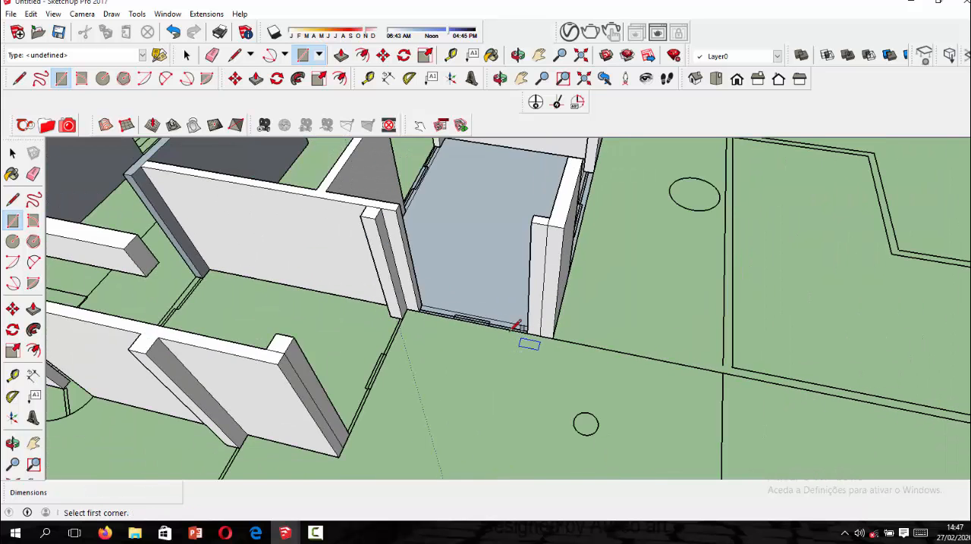
# Draw a 3.00 m by 0.30 m rectangle across the outer opening of the adjoining middle room.
pyautogui.moveTo(449, 284); pyautogui.dragTo(326, 276, button='middle')
pyautogui.scroll(10, 363, 258)
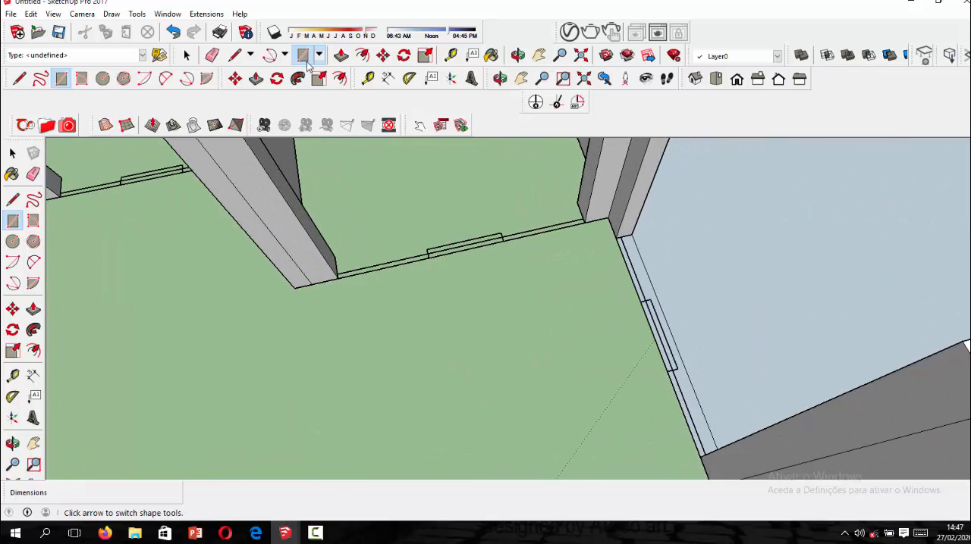
pyautogui.click(339, 60)
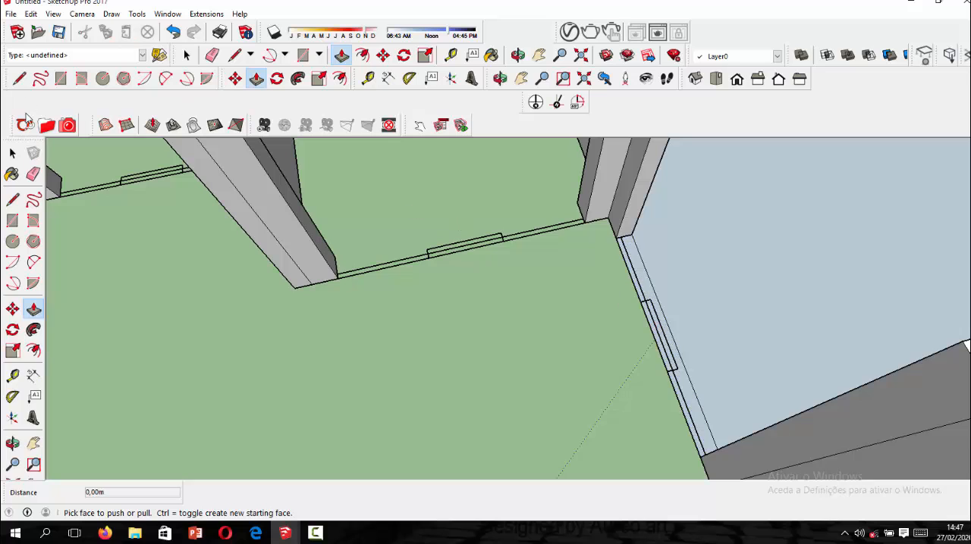
pyautogui.click(12, 153)
pyautogui.moveTo(700, 294); pyautogui.dragTo(742, 269, button='middle')
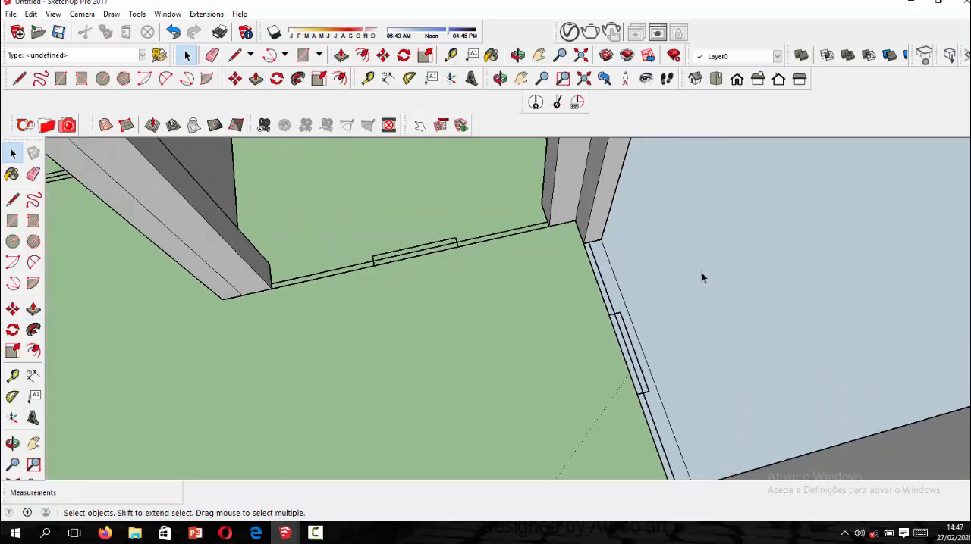
pyautogui.click(309, 61)
pyautogui.scroll(1, 551, 222)
pyautogui.click(541, 197)
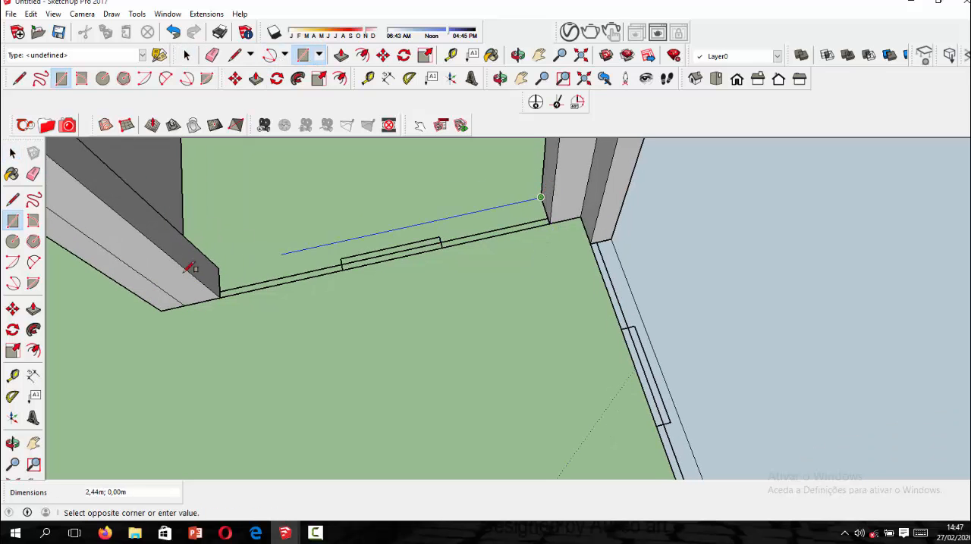
pyautogui.click(220, 295)
# Draw a 2.40 m by 0.30 m rectangle across the outer opening of the end room farthest from the stairs.
pyautogui.scroll(-6, 428, 279)
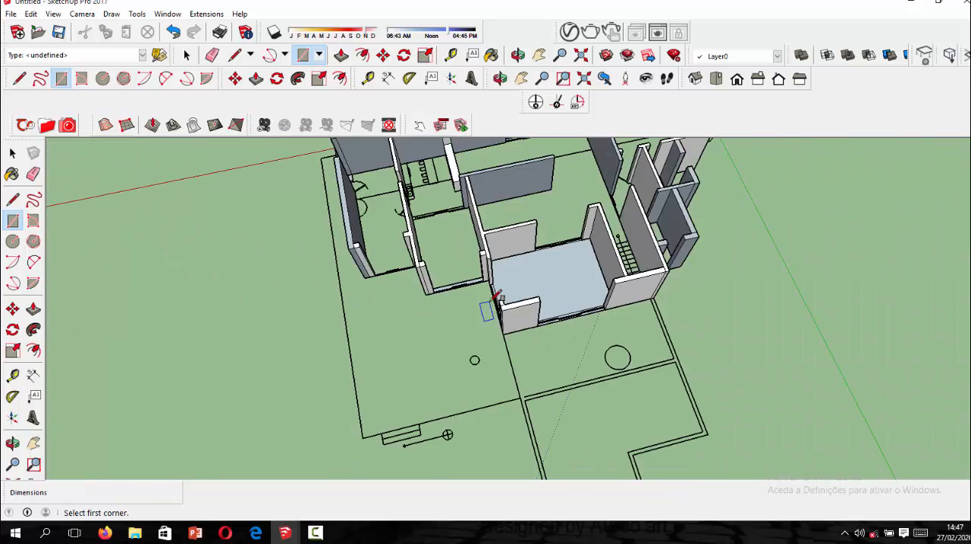
pyautogui.scroll(6, 494, 296)
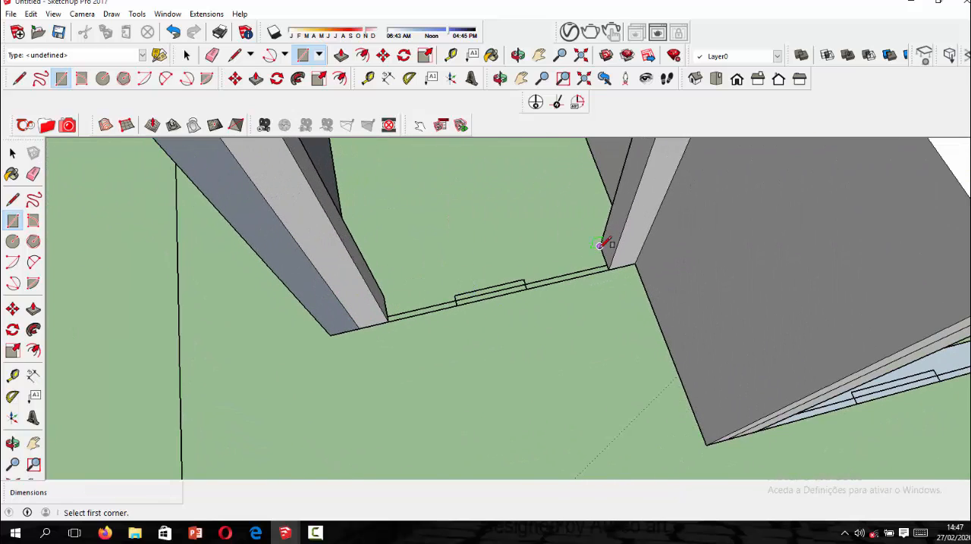
pyautogui.click(599, 245)
pyautogui.click(392, 320)
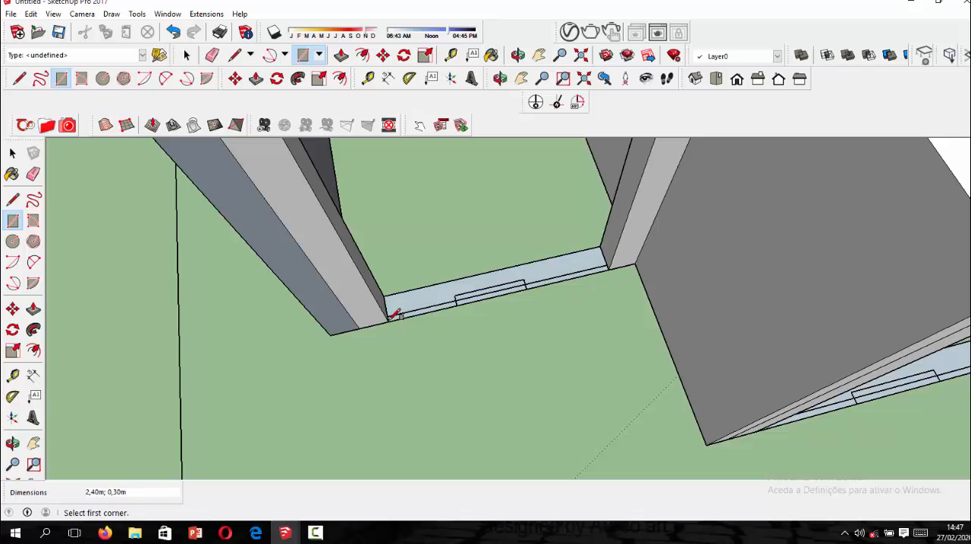
# Draw a rectangle across the wide front opening between the two long outer walls, spanning the wall thickness.
pyautogui.scroll(-6, 398, 326)
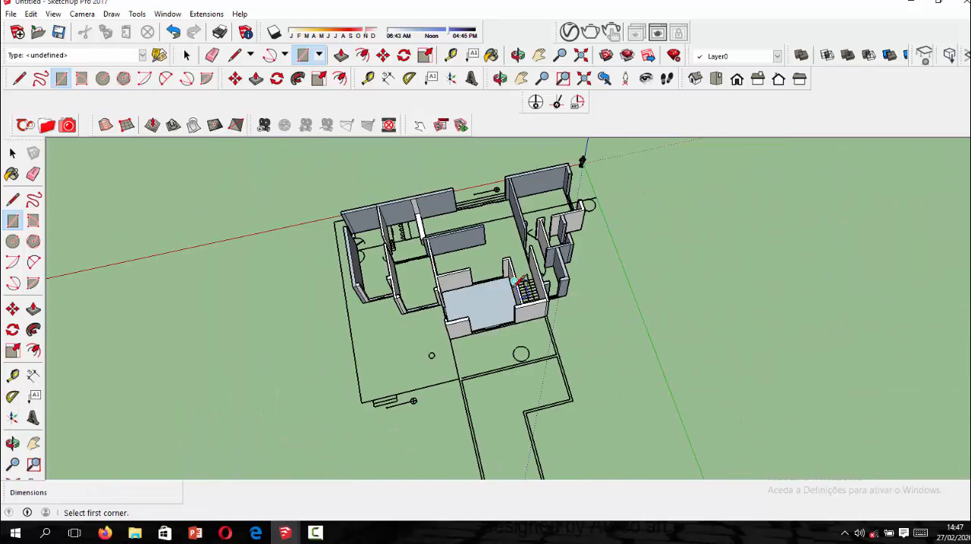
pyautogui.scroll(10, 519, 280)
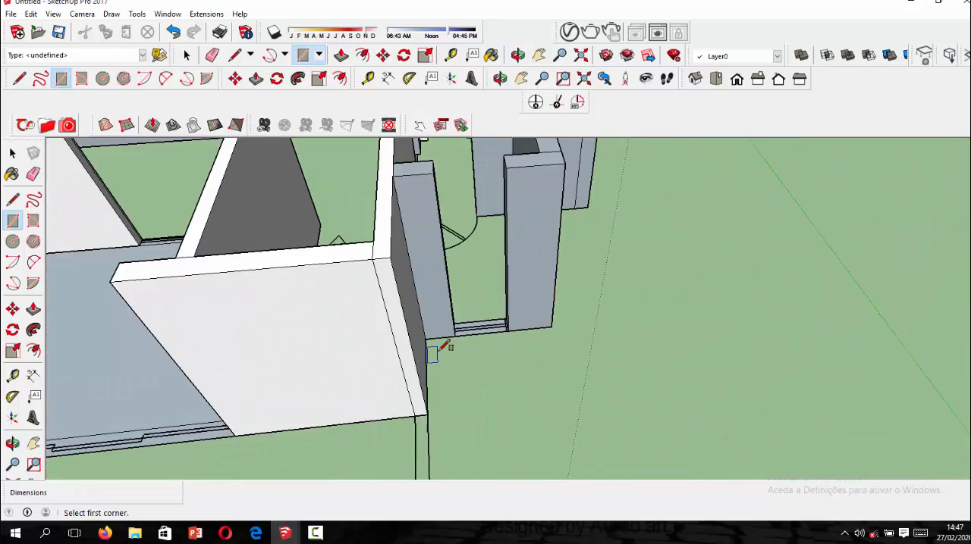
pyautogui.scroll(-5, 444, 347)
pyautogui.moveTo(635, 336); pyautogui.dragTo(460, 343, button='middle')
pyautogui.moveTo(441, 342); pyautogui.dragTo(404, 326)
pyautogui.press('r')
pyautogui.scroll(3, 599, 392)
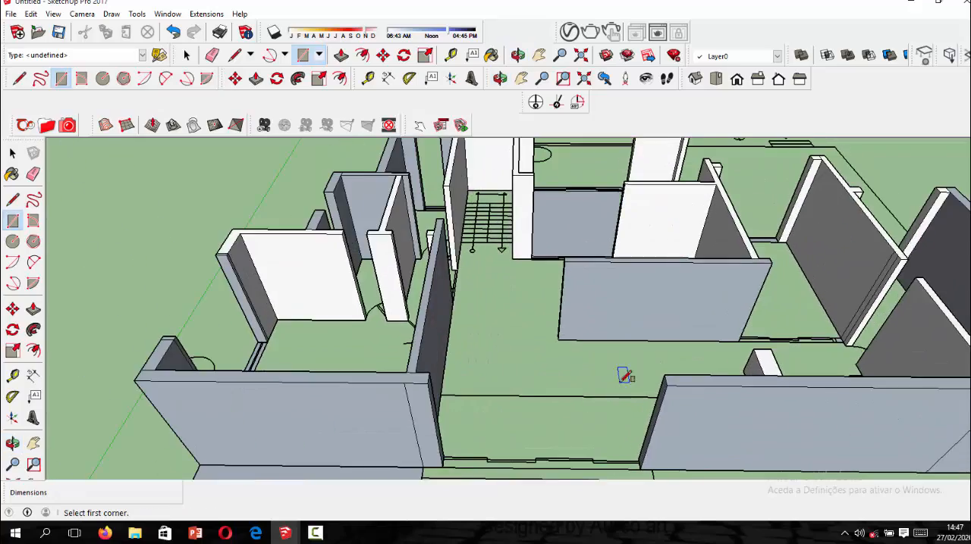
pyautogui.moveTo(627, 374); pyautogui.dragTo(591, 368, button='middle')
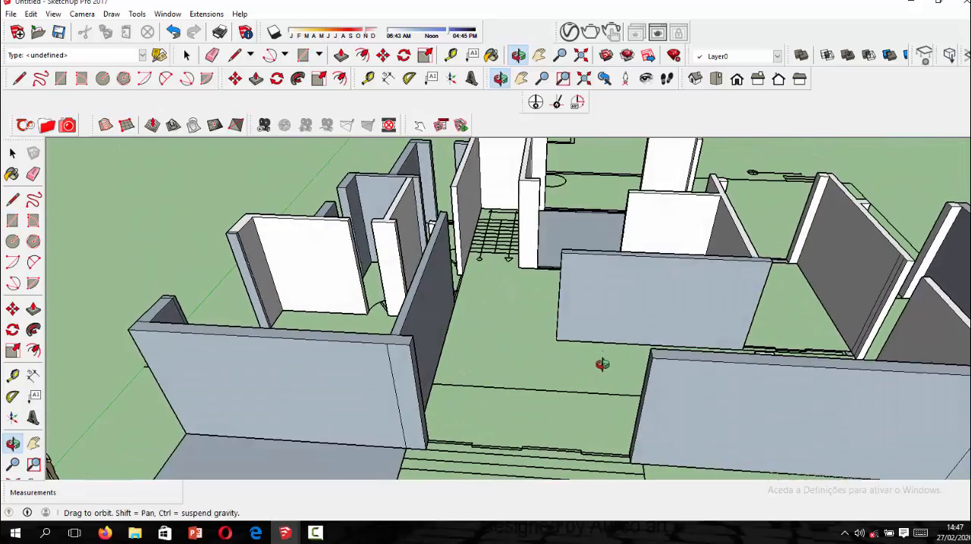
pyautogui.scroll(4, 456, 425)
pyautogui.click(351, 440)
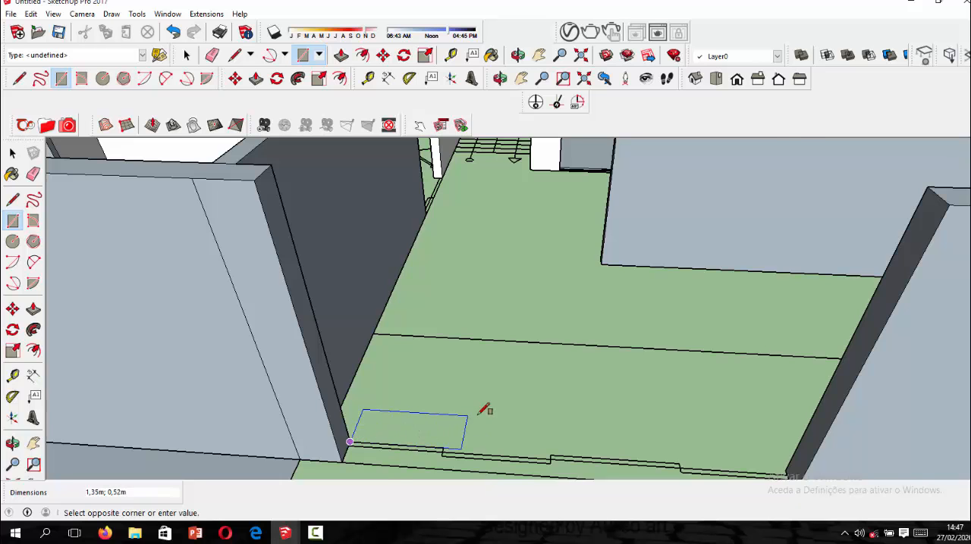
pyautogui.scroll(-3, 531, 418)
pyautogui.click(659, 452)
# Draw a rectangle across the door gap in the end wall, from the door arc's endpoint to the opposite wall corner.
pyautogui.scroll(-5, 486, 399)
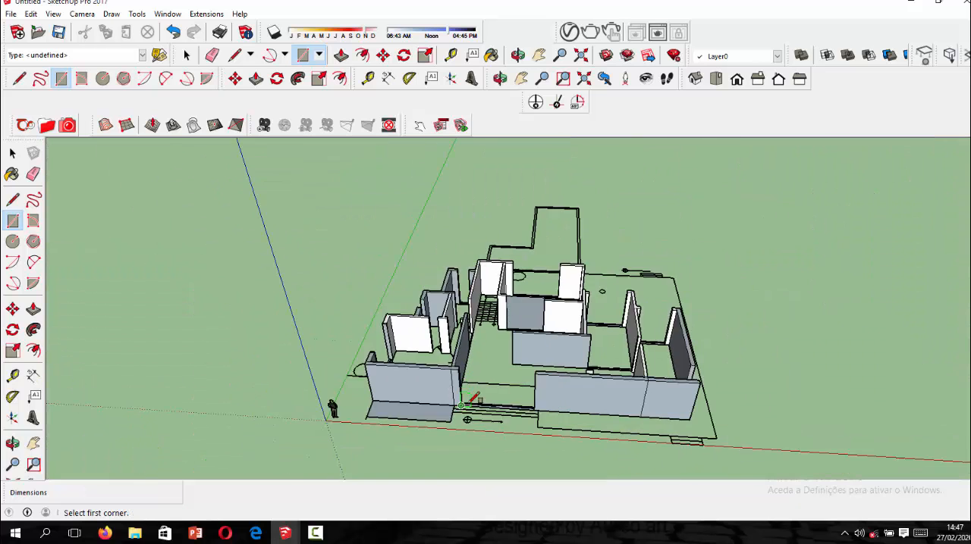
pyautogui.moveTo(734, 380); pyautogui.dragTo(449, 388, button='middle')
pyautogui.scroll(3, 452, 446)
pyautogui.scroll(5, 455, 446)
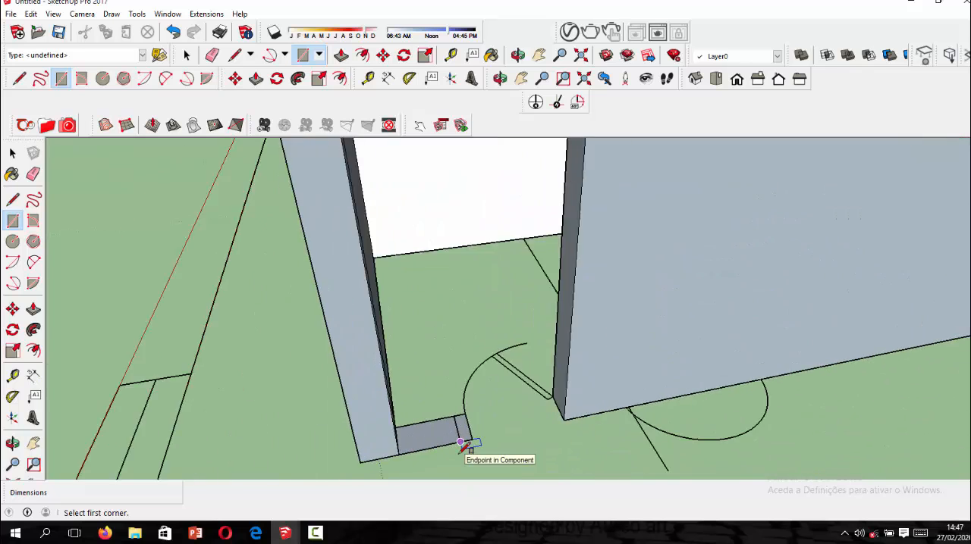
pyautogui.click(479, 345)
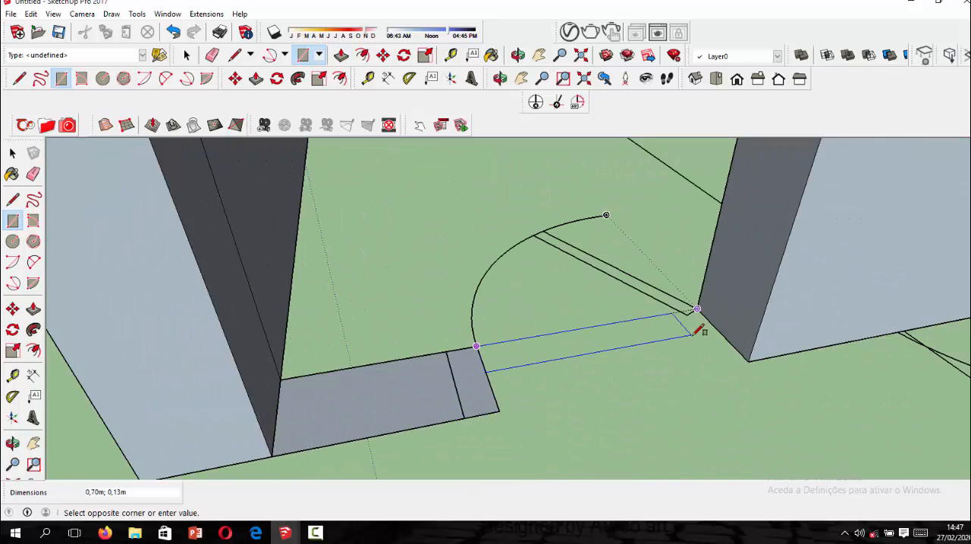
pyautogui.click(743, 362)
pyautogui.scroll(-1, 733, 367)
pyautogui.scroll(-6, 730, 366)
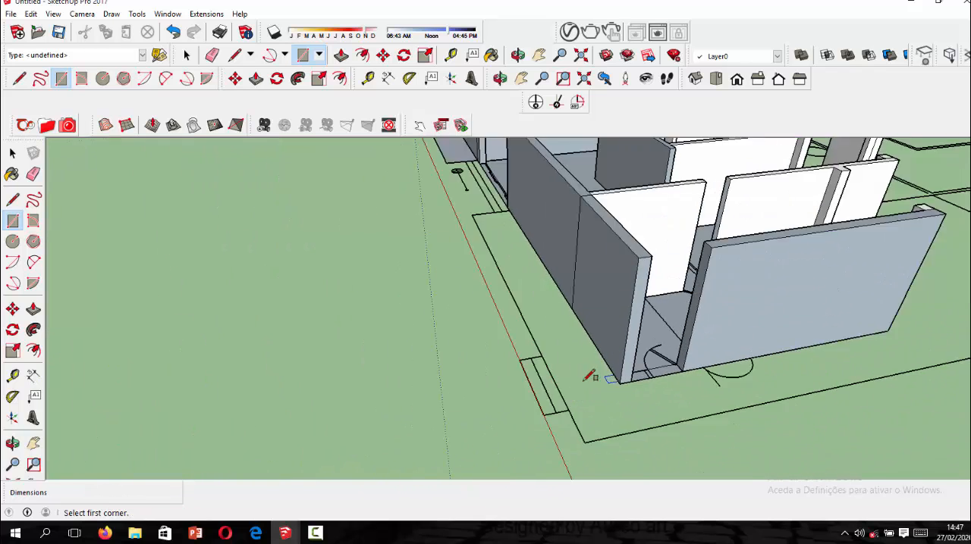
# Examine the floor from several sides and select its face to check how far it extends through the rooms.
pyautogui.moveTo(672, 341); pyautogui.dragTo(550, 261, button='middle')
pyautogui.scroll(3, 580, 196)
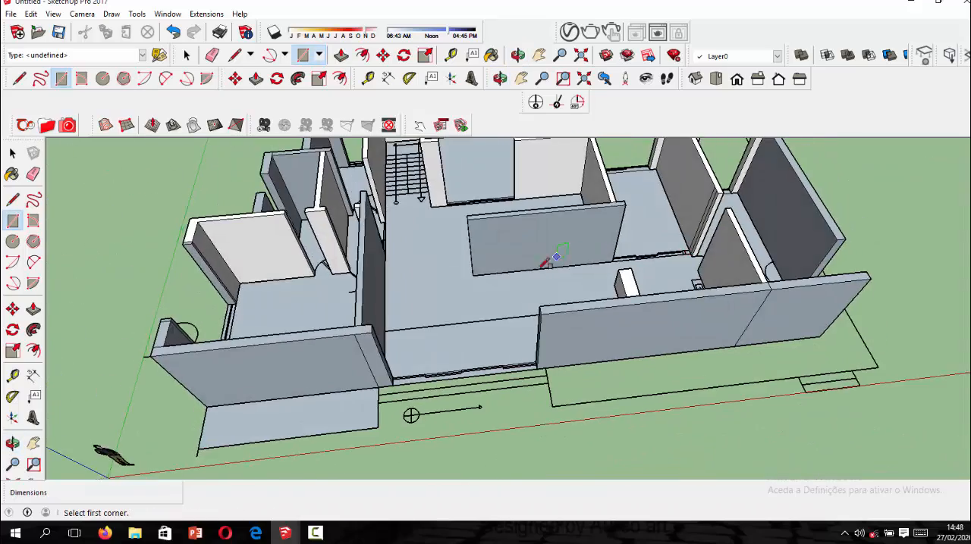
pyautogui.scroll(-3, 549, 262)
pyautogui.scroll(1, 369, 199)
pyautogui.moveTo(369, 200); pyautogui.dragTo(508, 224, button='middle')
pyautogui.scroll(2, 504, 226)
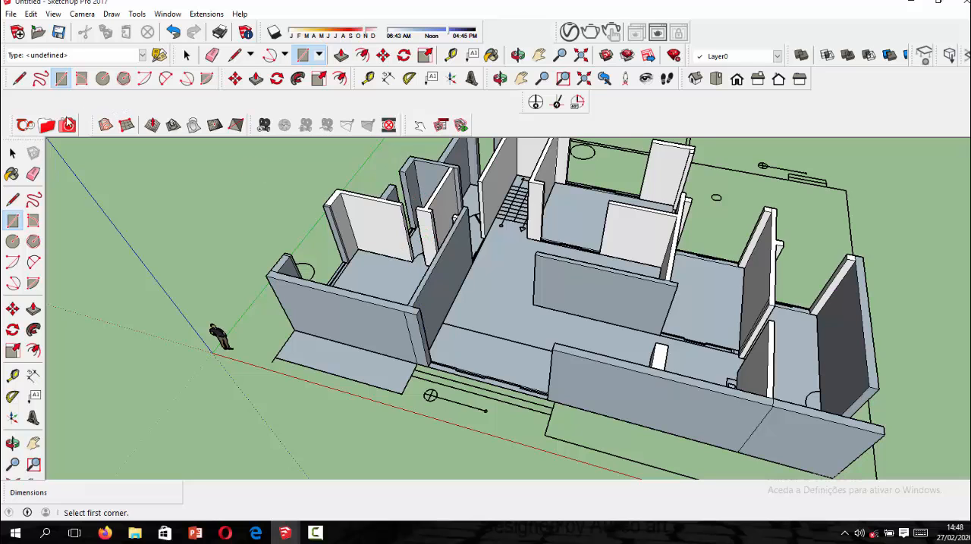
pyautogui.click(13, 153)
pyautogui.moveTo(474, 279); pyautogui.dragTo(559, 303, button='middle')
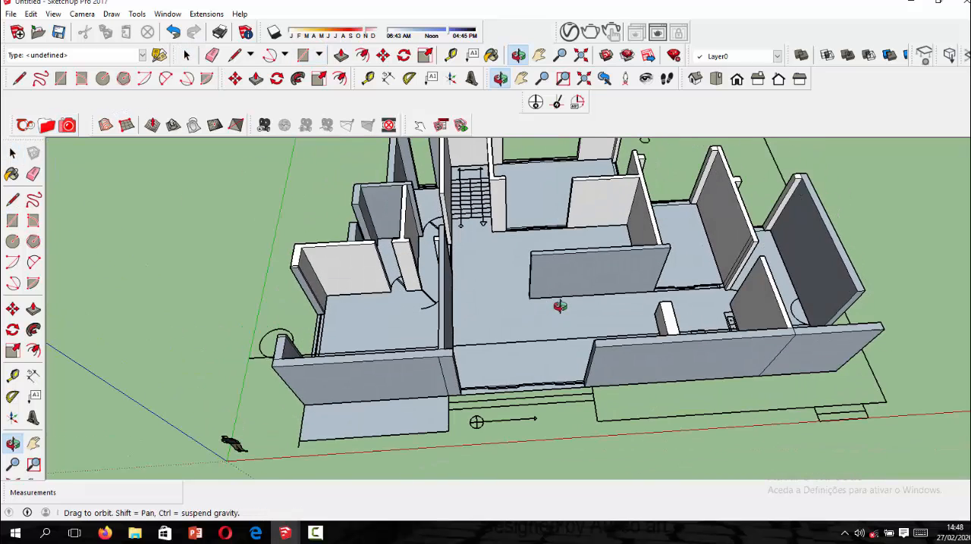
pyautogui.scroll(3, 486, 314)
pyautogui.click(487, 314)
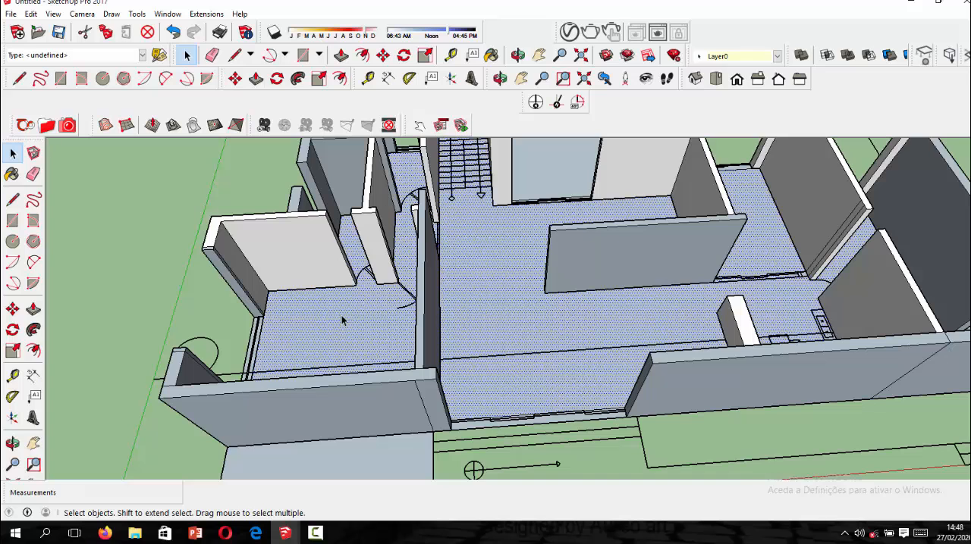
pyautogui.scroll(-4, 489, 362)
pyautogui.click(622, 407)
pyautogui.scroll(-3, 606, 371)
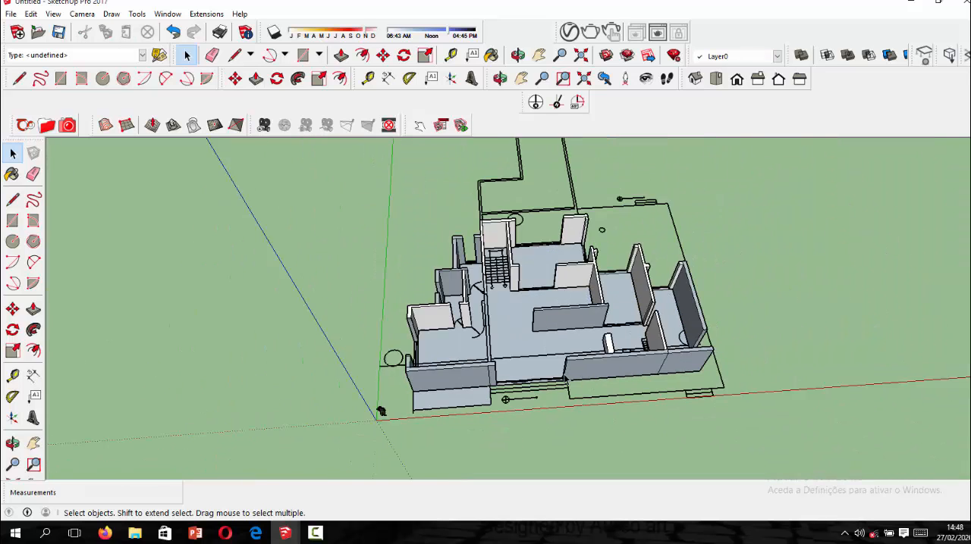
# Try to place a guide line about 0.38 m below the top edge of the wall beside the end door opening.
pyautogui.moveTo(636, 365); pyautogui.dragTo(616, 349, button='middle')
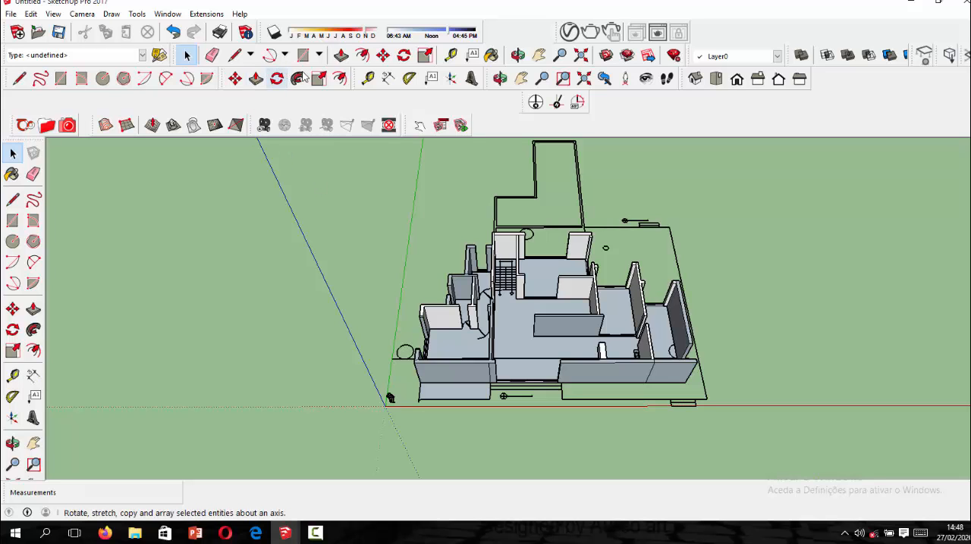
pyautogui.moveTo(506, 247); pyautogui.dragTo(326, 205, button='middle')
pyautogui.scroll(6, 607, 387)
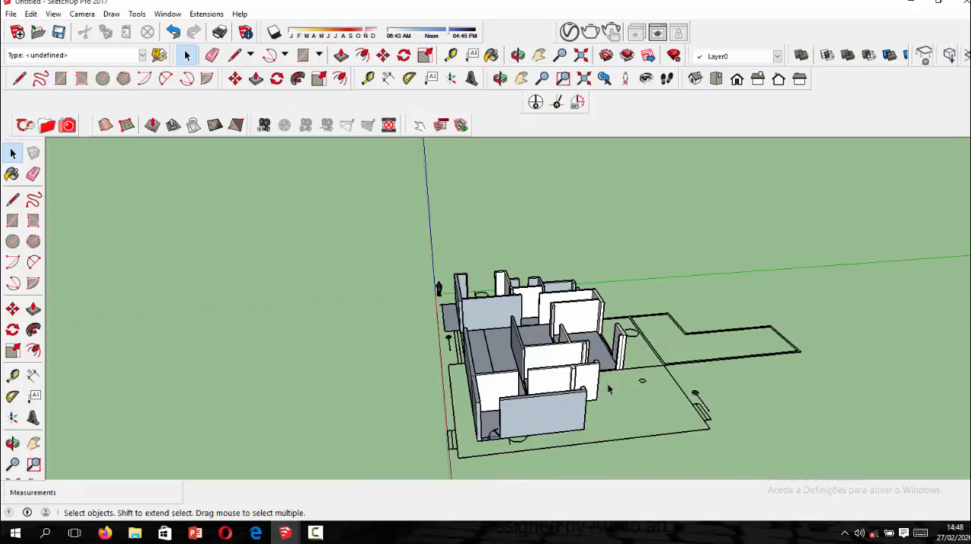
pyautogui.scroll(-3, 329, 398)
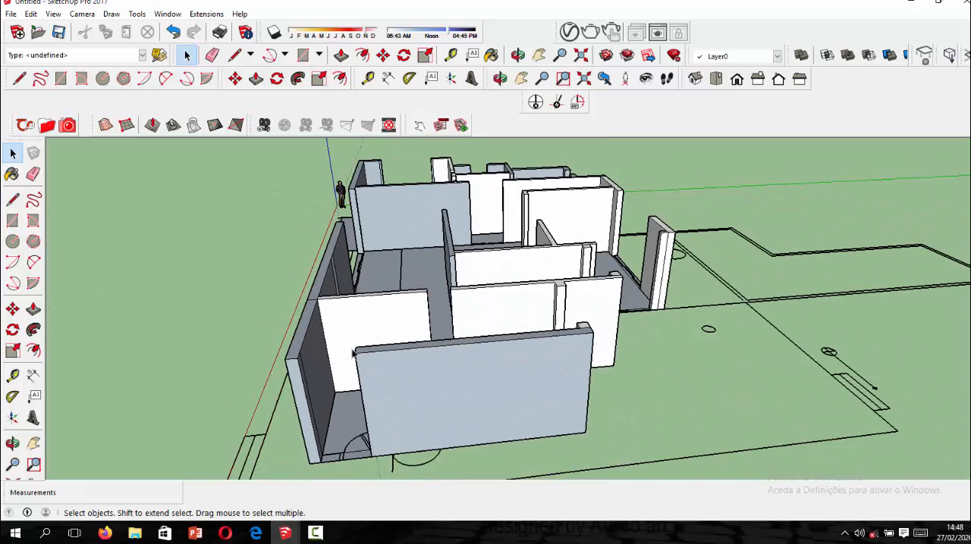
pyautogui.scroll(6, 329, 398)
pyautogui.moveTo(329, 398); pyautogui.dragTo(250, 347, button='middle')
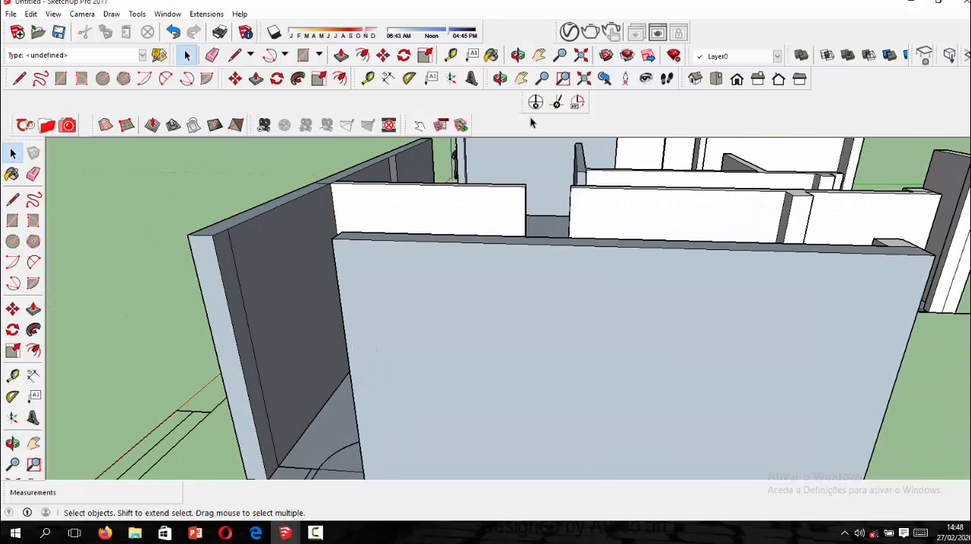
pyautogui.click(450, 54)
pyautogui.scroll(-2, 250, 260)
pyautogui.scroll(2, 298, 282)
pyautogui.scroll(5, 225, 255)
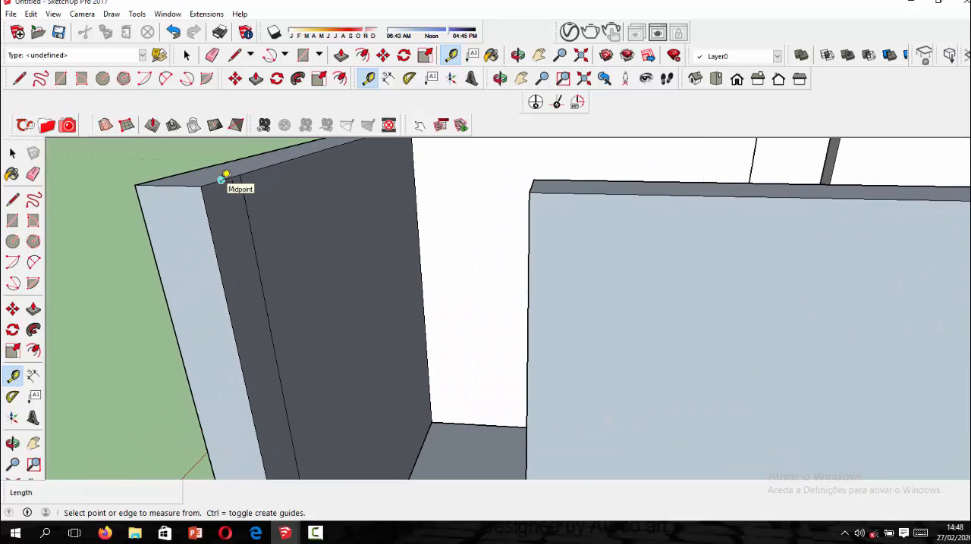
pyautogui.click(225, 175)
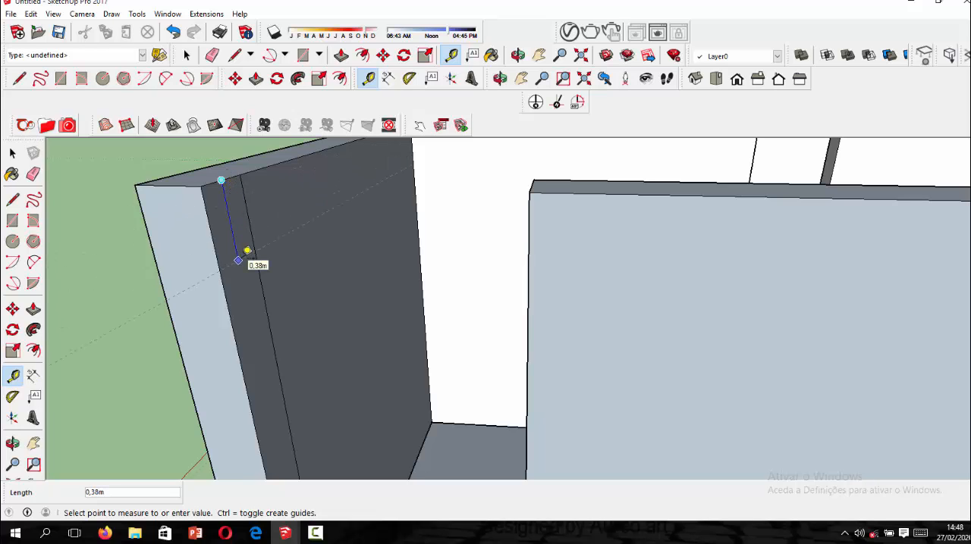
pyautogui.click(247, 250)
pyautogui.scroll(-6, 472, 303)
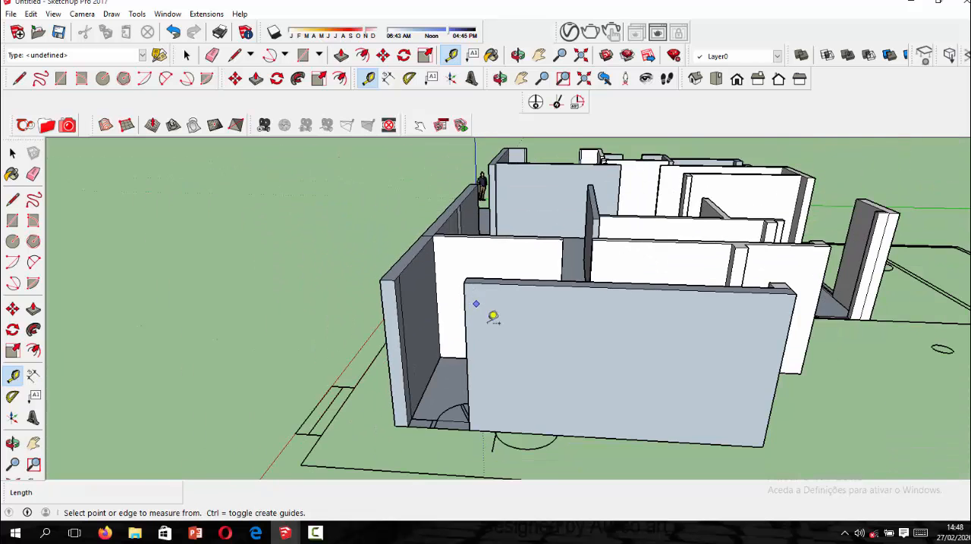
# Place a guide line 2.2 m above the bottom edge of the end wall beside the door opening.
pyautogui.scroll(4, 497, 427)
pyautogui.scroll(2, 495, 426)
pyautogui.click(471, 422)
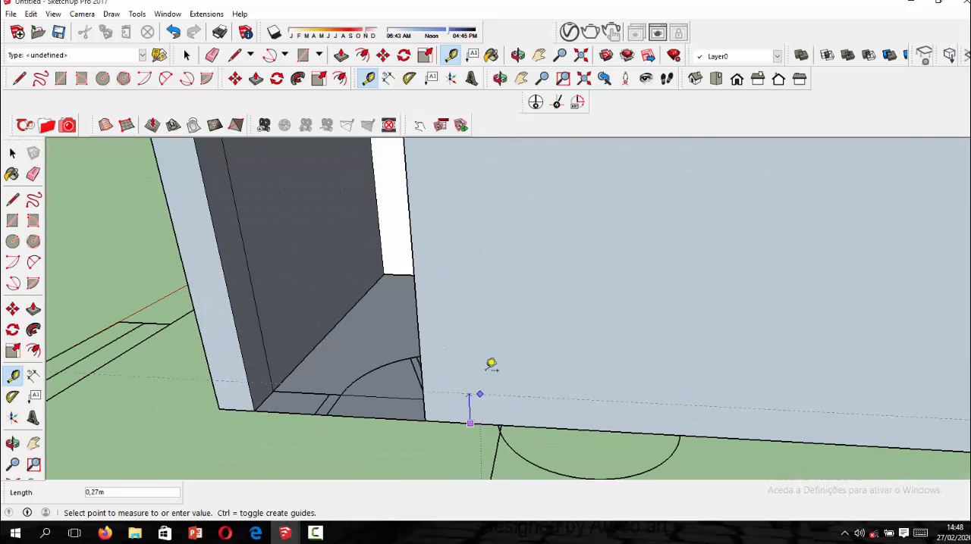
pyautogui.scroll(-5, 494, 333)
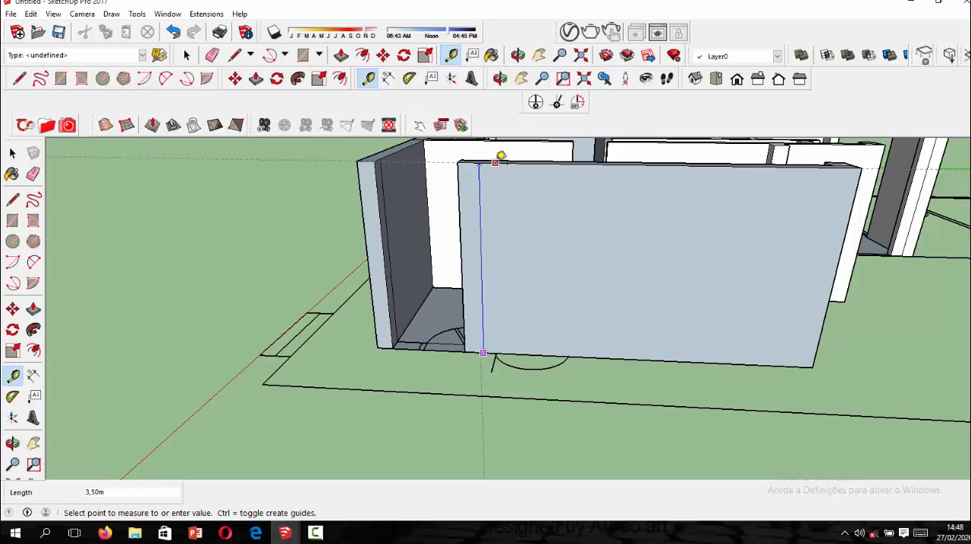
pyautogui.scroll(1, 502, 171)
pyautogui.scroll(1, 503, 182)
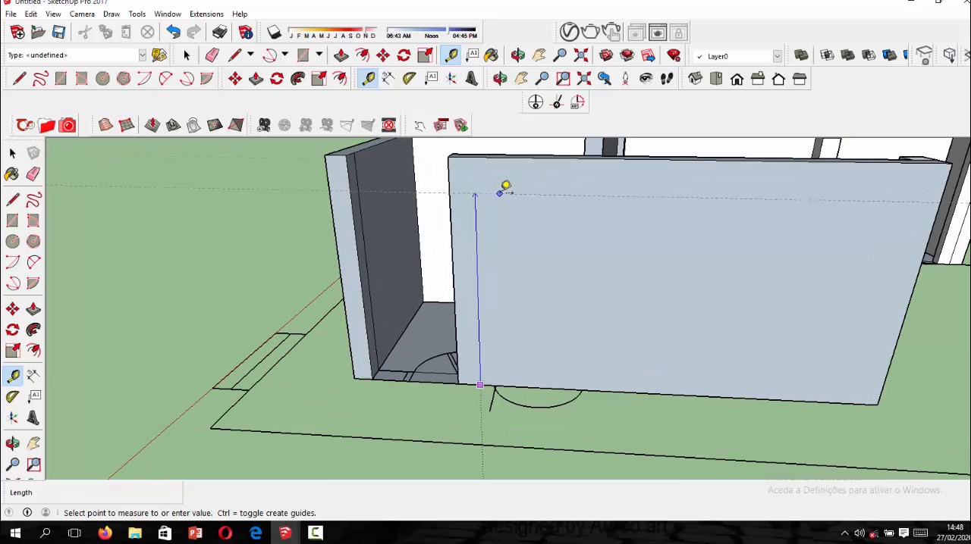
pyautogui.scroll(2, 504, 188)
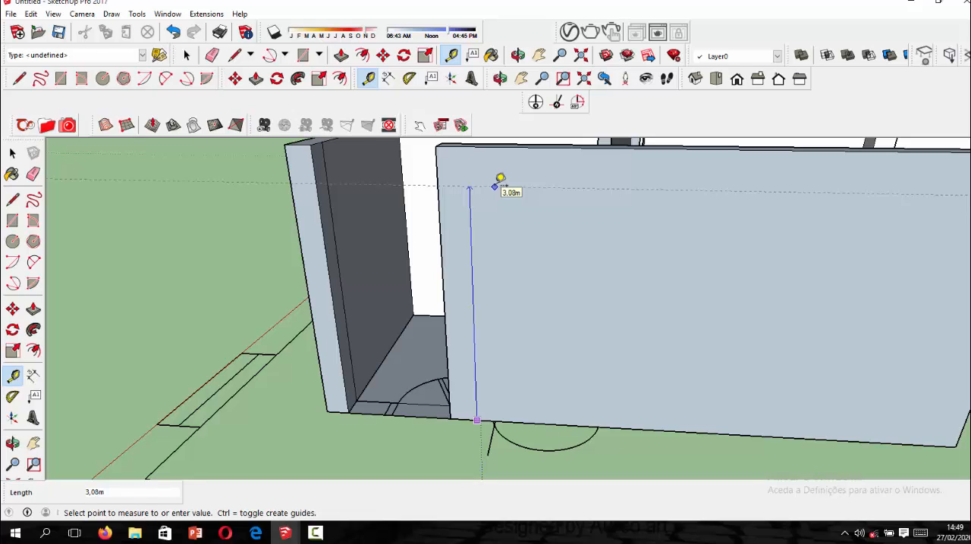
pyautogui.write('2,2')
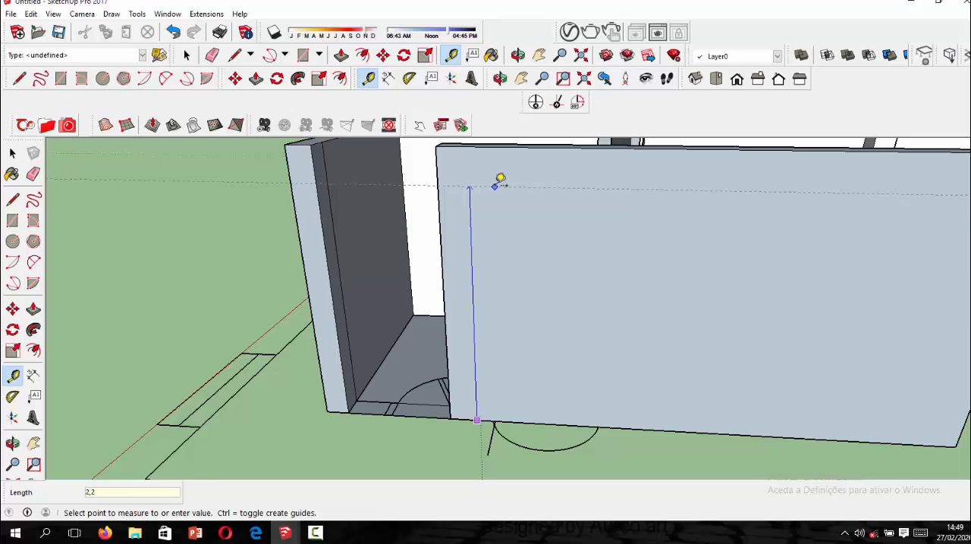
# Confirm the 2.2 m guide on the end wall and measure from the opposite door jamb's base up to it.
pyautogui.press('Return')
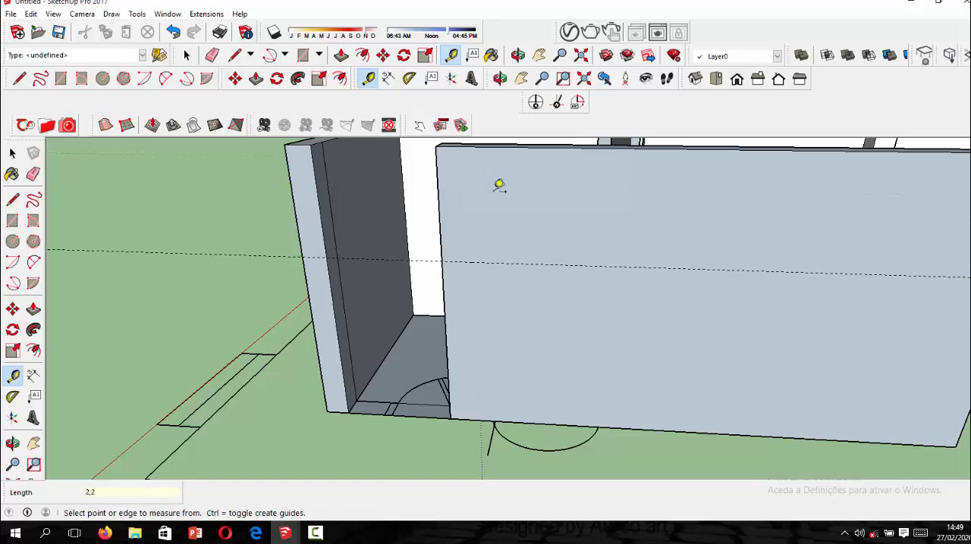
pyautogui.scroll(-4, 512, 258)
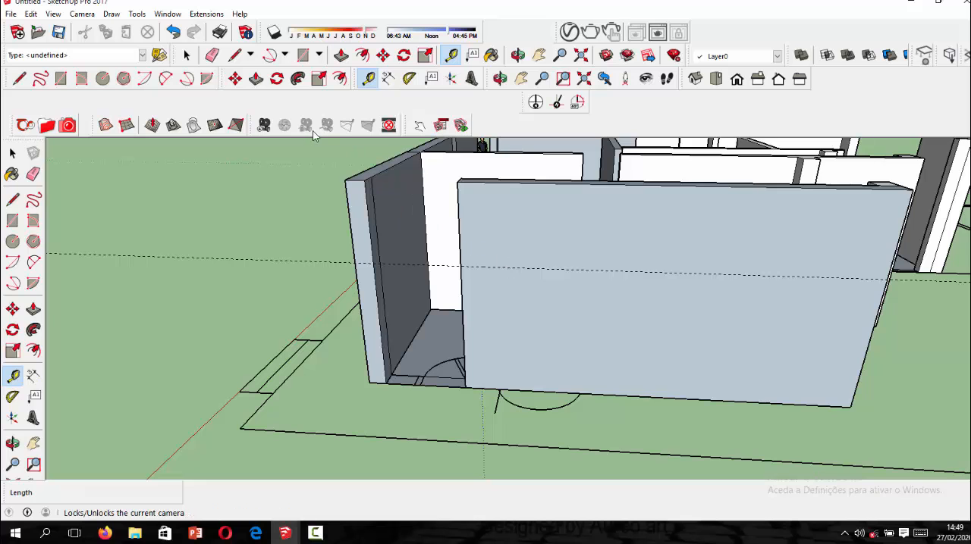
pyautogui.scroll(2, 428, 216)
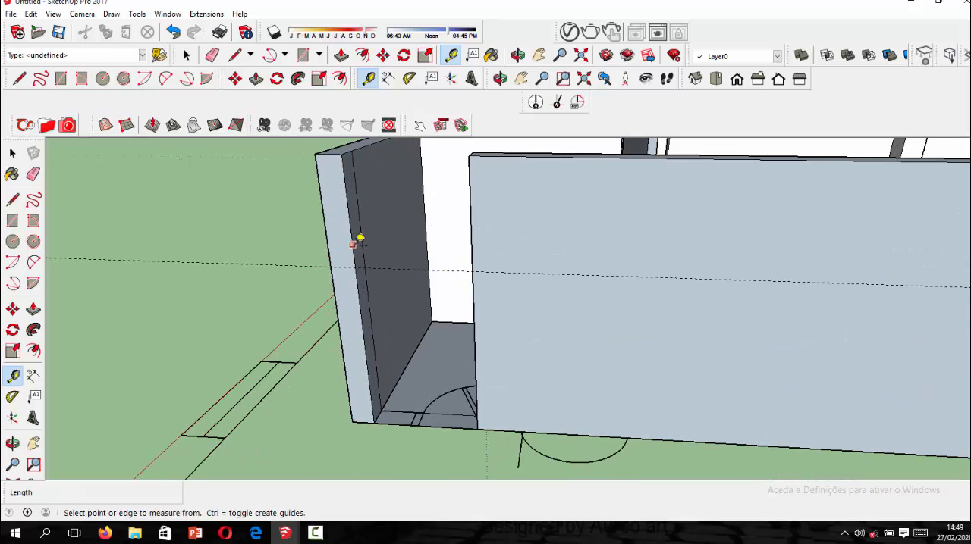
pyautogui.moveTo(359, 239); pyautogui.dragTo(432, 251, button='middle')
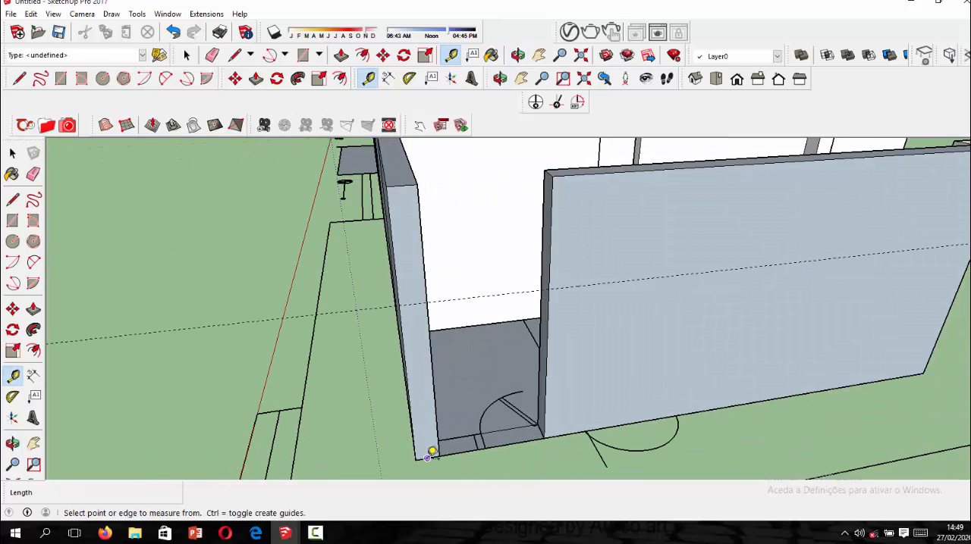
pyautogui.scroll(2, 432, 453)
pyautogui.click(428, 456)
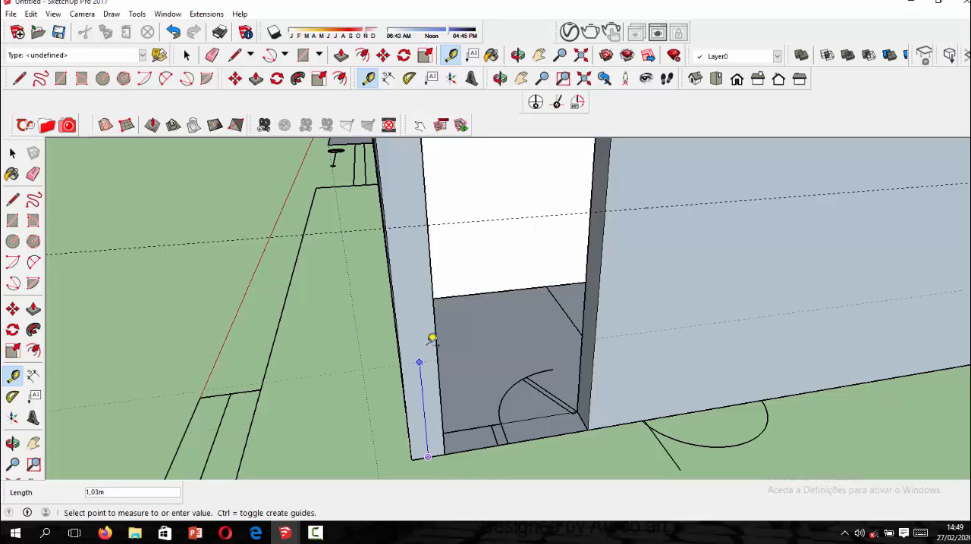
pyautogui.click(429, 225)
# Measure from the guide's intersection with the door jamb up to the jamb's top corner.
pyautogui.scroll(-3, 450, 285)
pyautogui.moveTo(515, 304); pyautogui.dragTo(383, 302, button='middle')
pyautogui.scroll(2, 309, 178)
pyautogui.scroll(1, 311, 174)
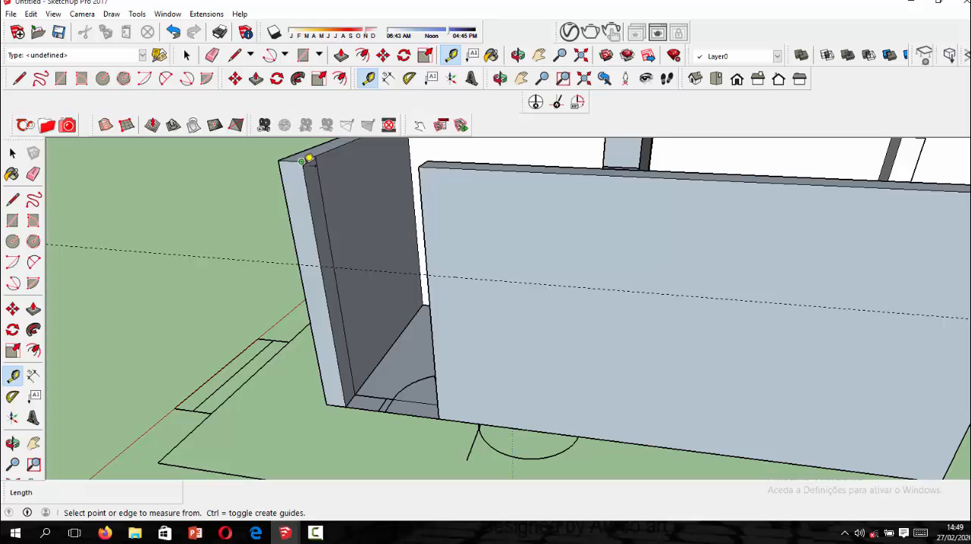
pyautogui.click(320, 267)
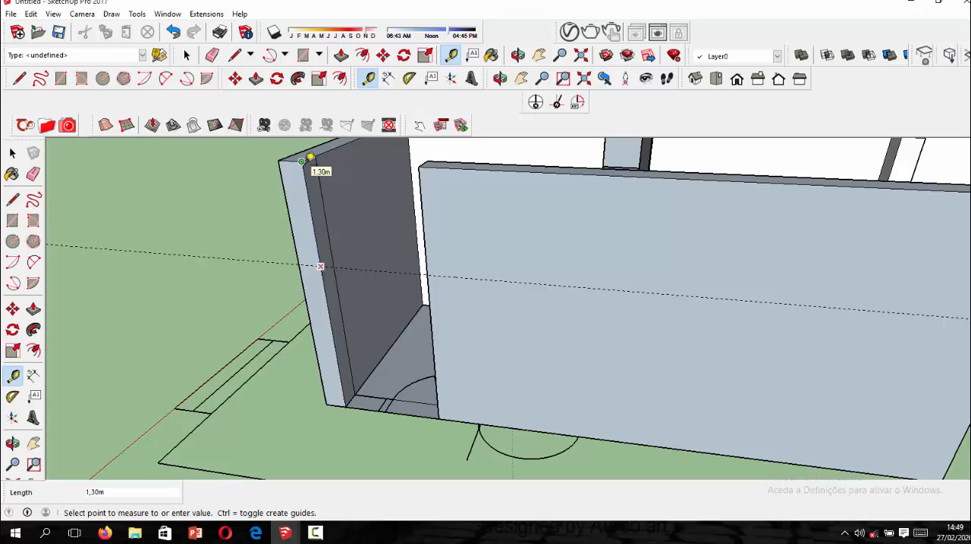
pyautogui.click(310, 158)
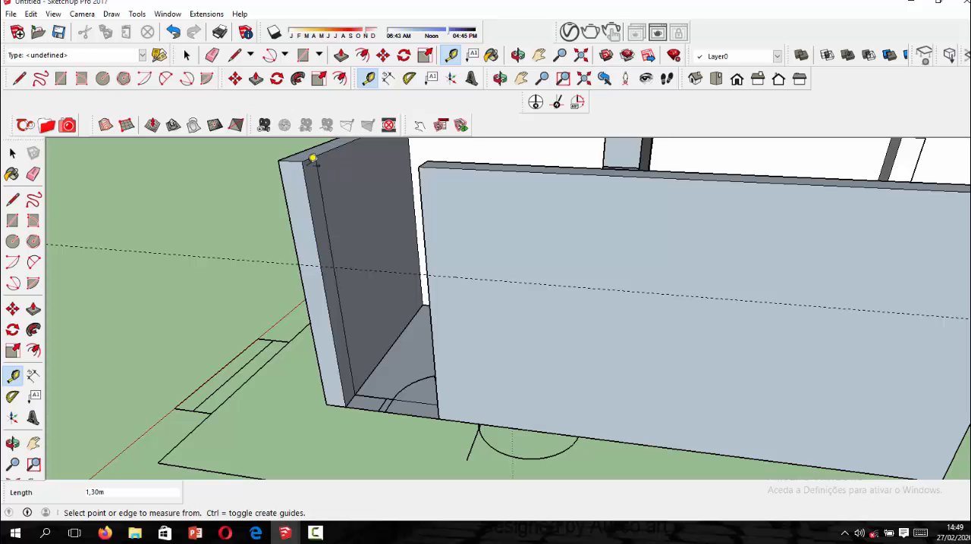
# Draw a 0.30 m line across the door jamb's inner face at the guide's height.
pyautogui.click(13, 198)
pyautogui.scroll(3, 328, 262)
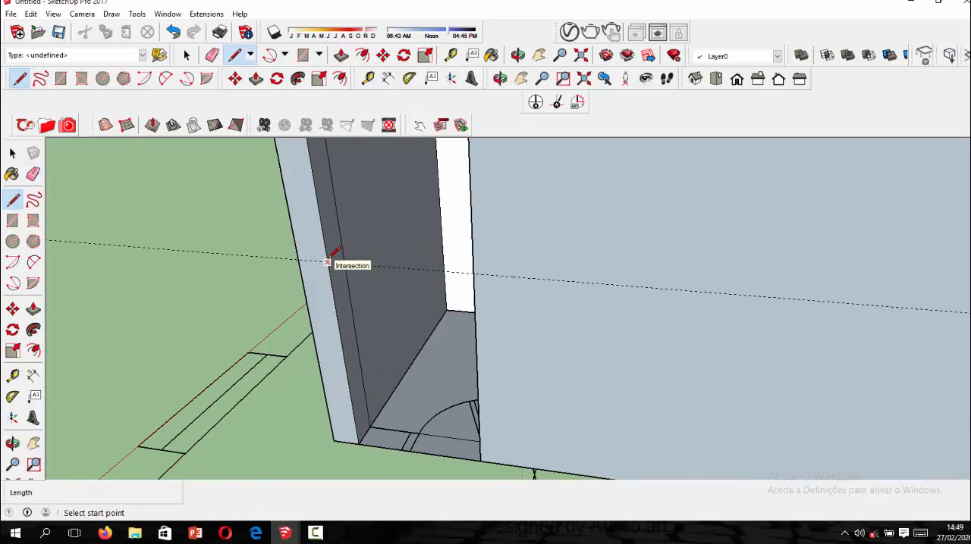
pyautogui.click(327, 262)
pyautogui.press('Escape')
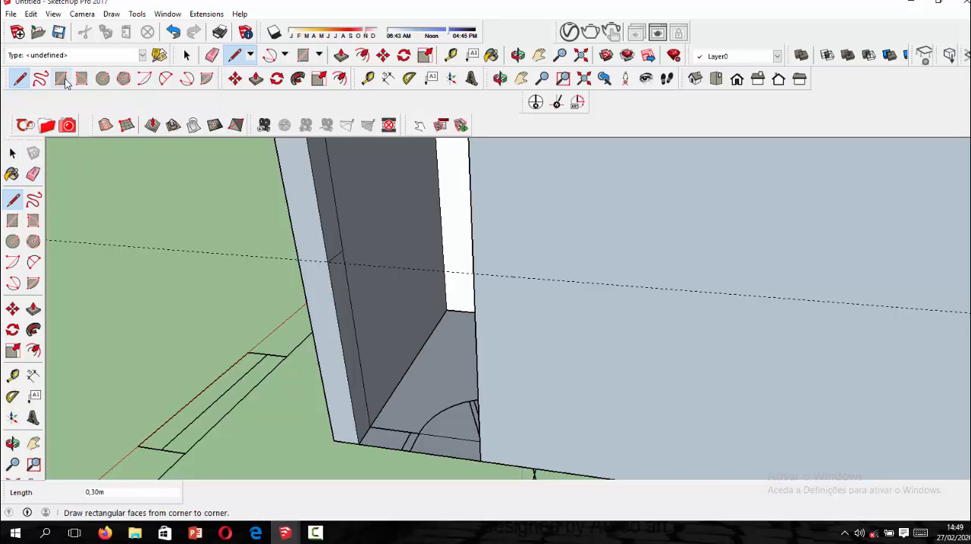
# Push/Pull the jamb face above the line 1.40 m across the door gap to the opposite wall.
pyautogui.click(257, 79)
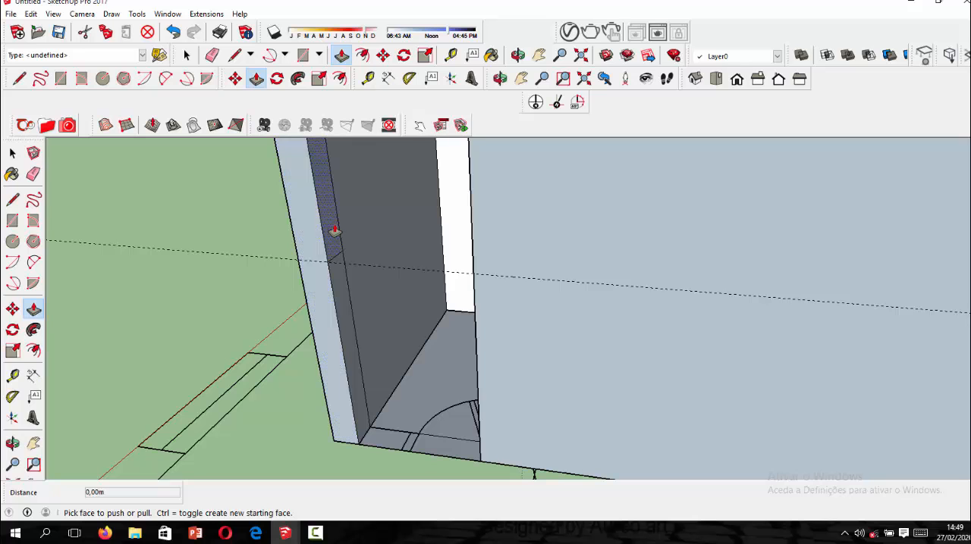
pyautogui.moveTo(336, 230); pyautogui.dragTo(471, 265)
pyautogui.scroll(-4, 469, 273)
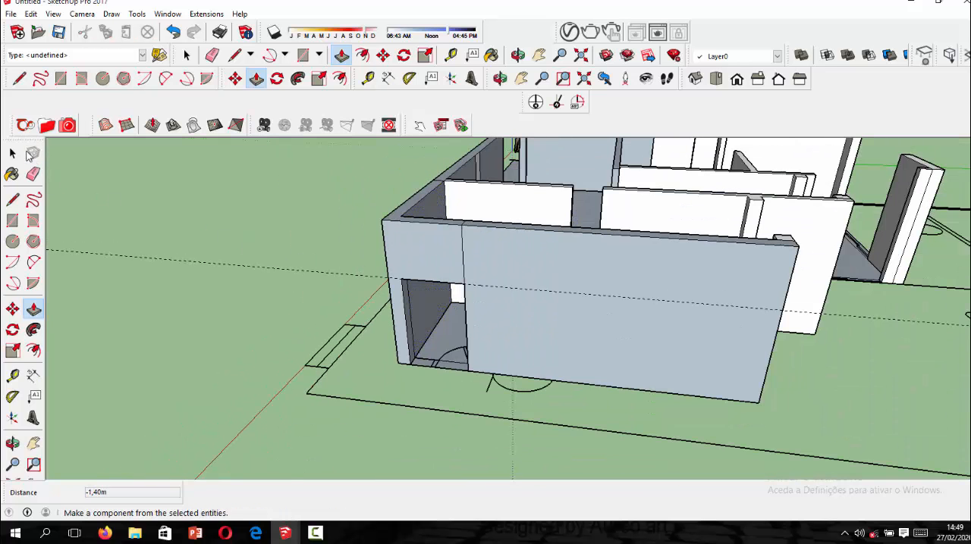
# Erase the seam edges on the end wall above the door, and erase the guide line.
pyautogui.click(32, 175)
pyautogui.scroll(4, 458, 271)
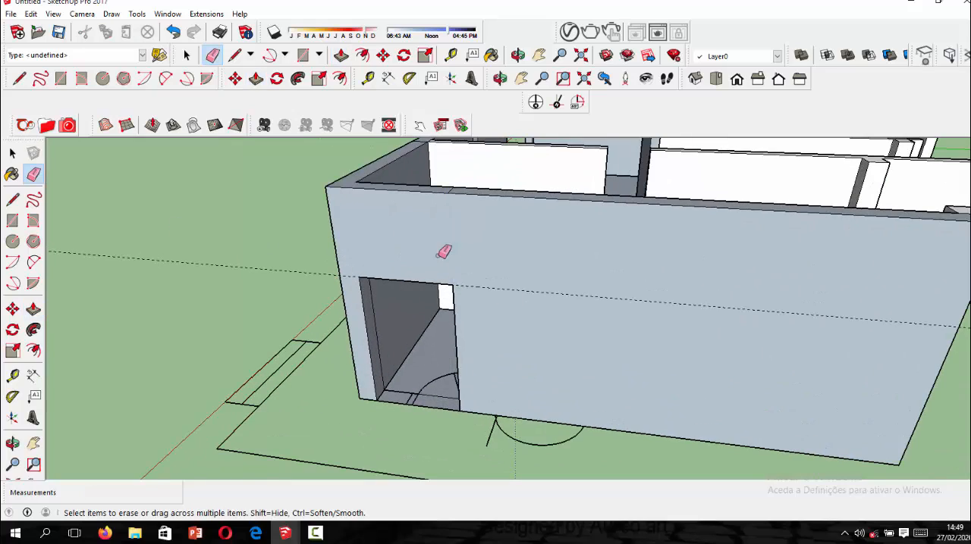
pyautogui.scroll(2, 367, 268)
pyautogui.click(337, 278)
pyautogui.scroll(-6, 410, 322)
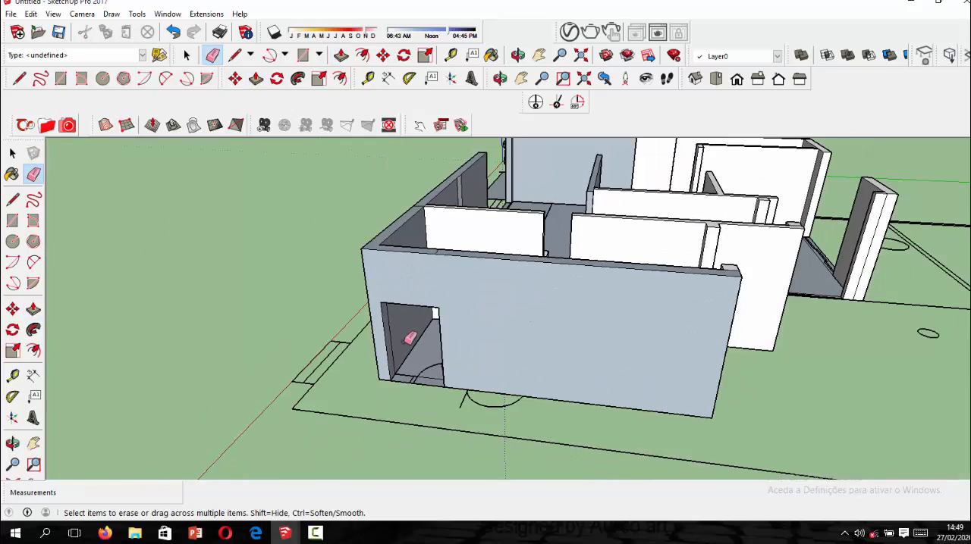
# Examine the finished end-wall door opening and the wide openings on the adjacent side of the house.
pyautogui.moveTo(639, 320)
pyautogui.mouseDown(button='middle')
pyautogui.moveTo(430, 335)
pyautogui.moveTo(372, 284)
pyautogui.mouseUp(button='middle')
pyautogui.scroll(6, 370, 287)
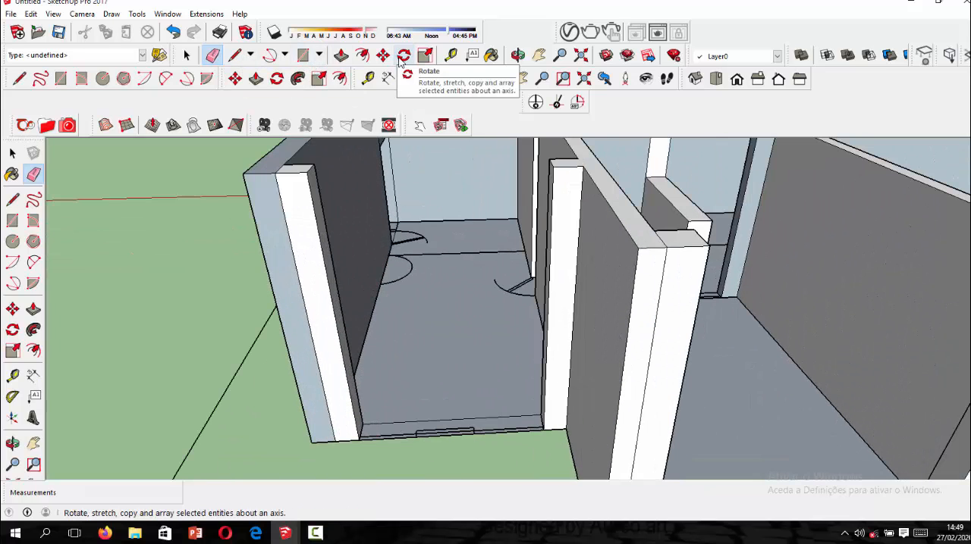
pyautogui.scroll(-1, 301, 274)
pyautogui.moveTo(301, 274)
pyautogui.mouseDown(button='middle')
pyautogui.moveTo(492, 282)
pyautogui.moveTo(645, 254)
pyautogui.mouseUp(button='middle')
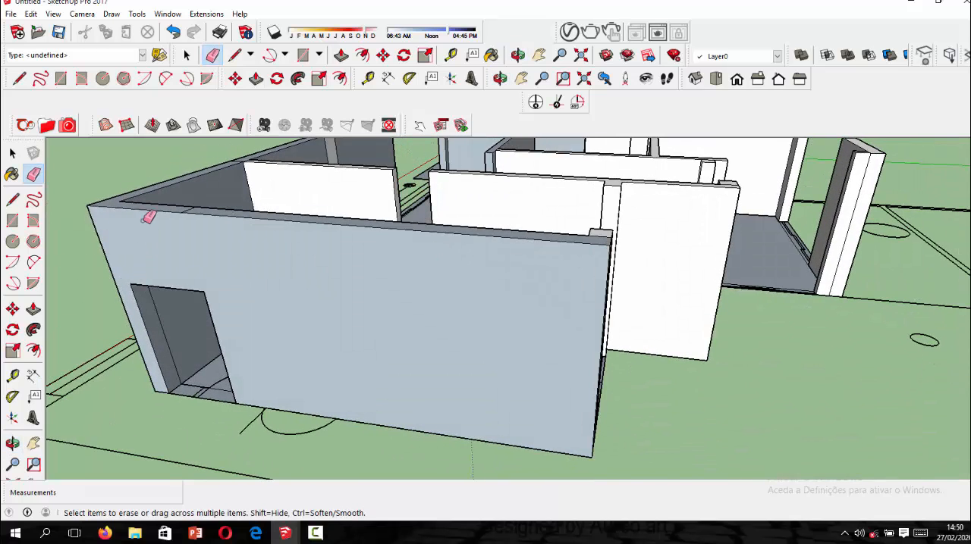
pyautogui.scroll(1, 144, 272)
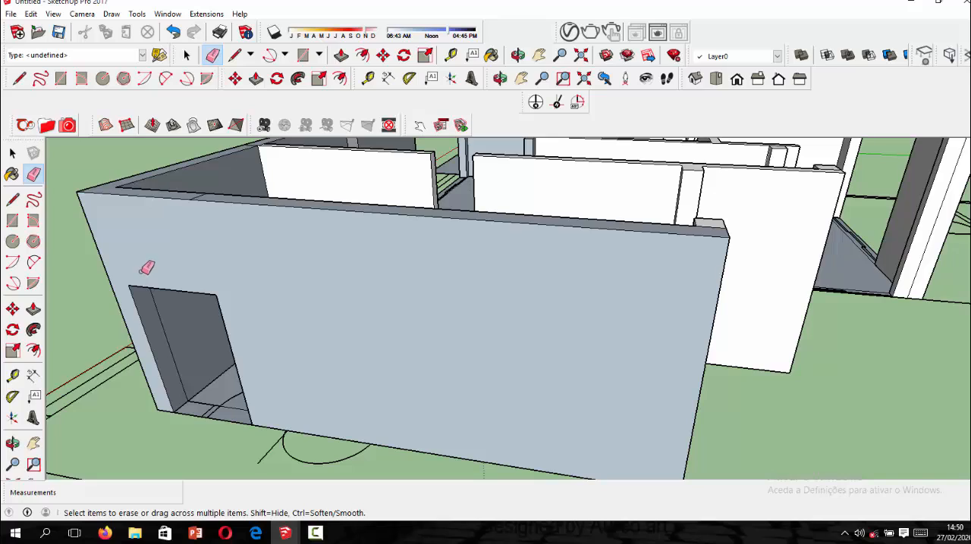
pyautogui.scroll(-2, 574, 314)
pyautogui.moveTo(574, 314)
pyautogui.mouseDown(button='middle')
pyautogui.moveTo(451, 341)
pyautogui.moveTo(320, 278)
pyautogui.mouseUp(button='middle')
pyautogui.scroll(3, 321, 278)
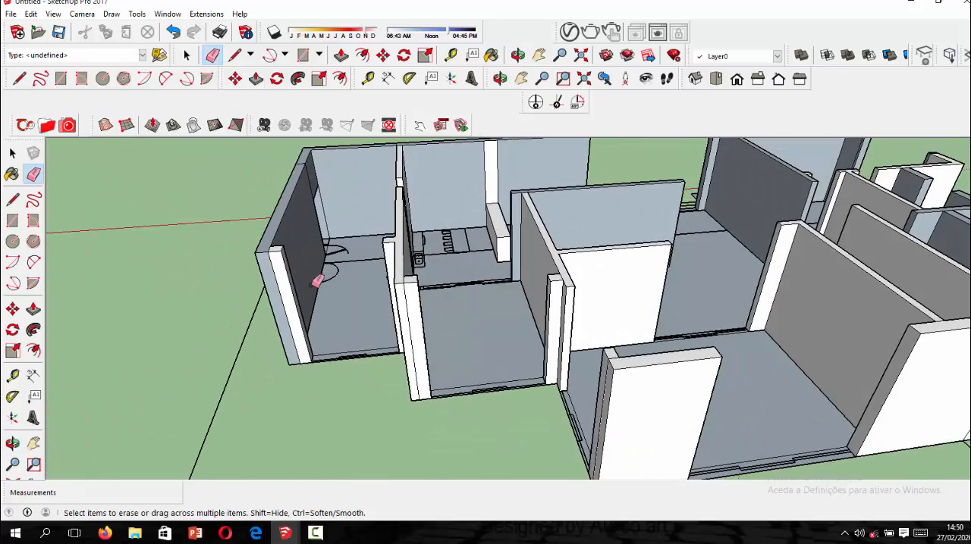
# Place a guide line 1.3 m below the top edge of the corner jamb beside the wide opening.
pyautogui.click(367, 78)
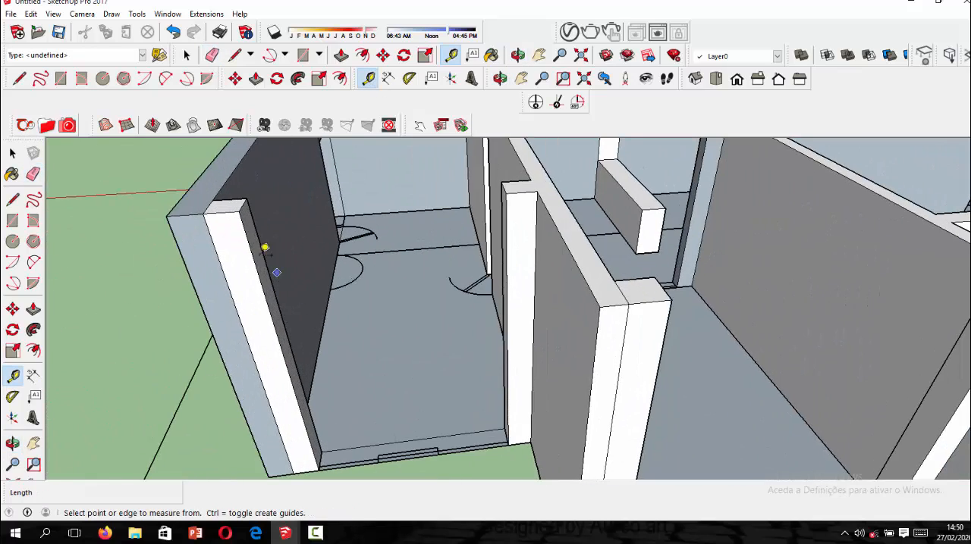
pyautogui.scroll(2, 254, 203)
pyautogui.scroll(1, 244, 189)
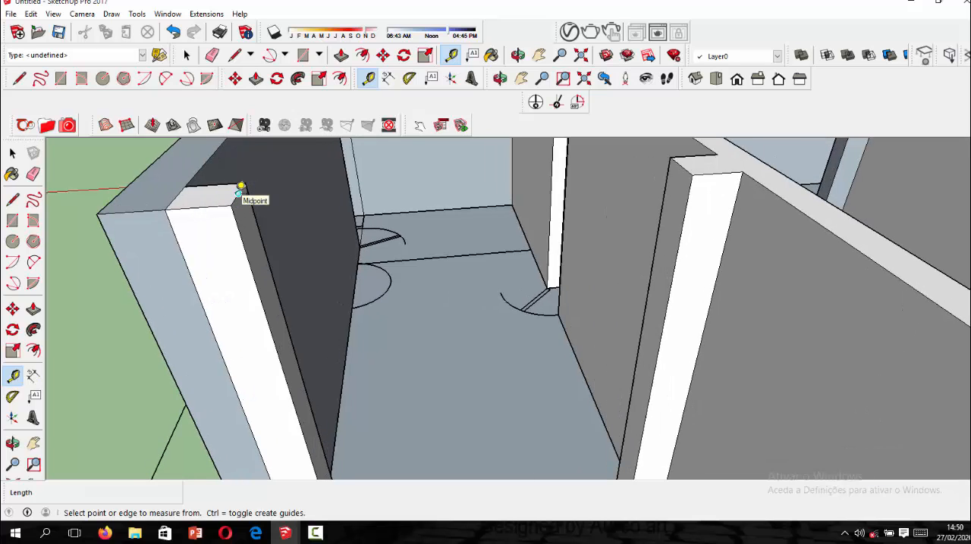
pyautogui.click(239, 189)
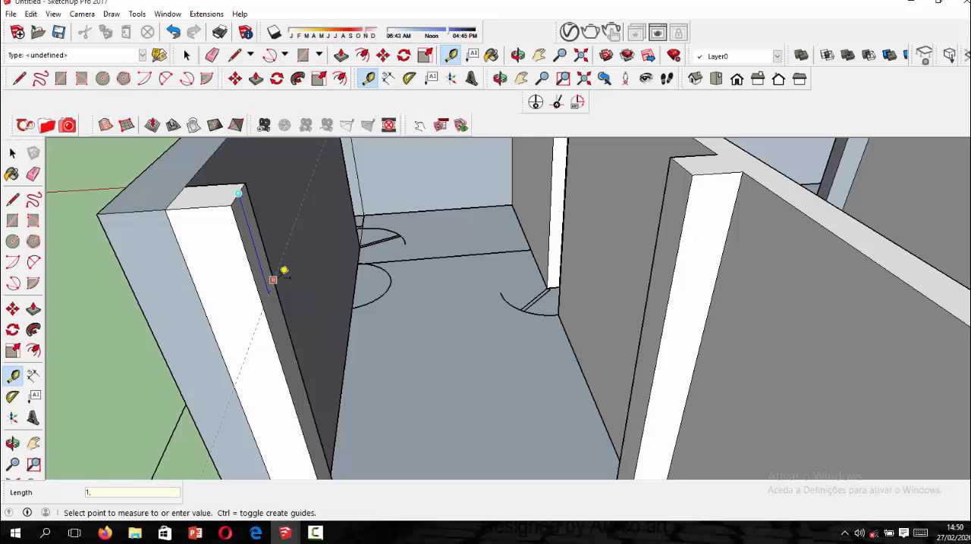
pyautogui.press('Return')
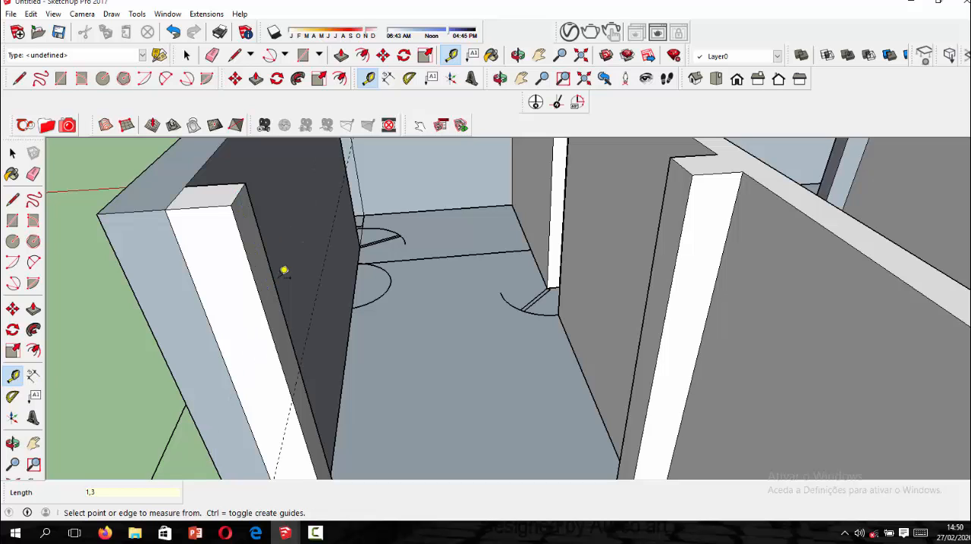
# Draw a 0.30 m line across the corner jamb's inner face along the guide.
pyautogui.click(13, 199)
pyautogui.scroll(2, 347, 425)
pyautogui.click(245, 370)
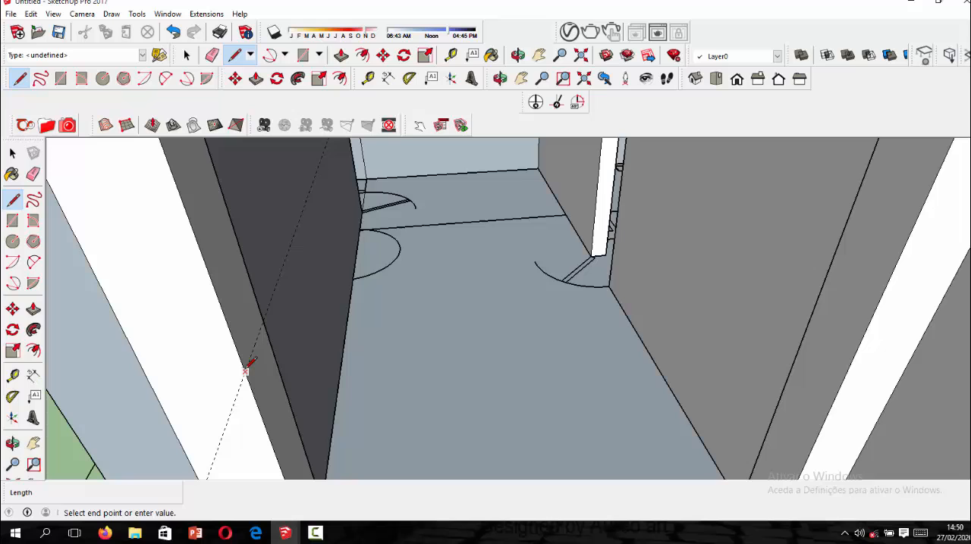
pyautogui.click(271, 324)
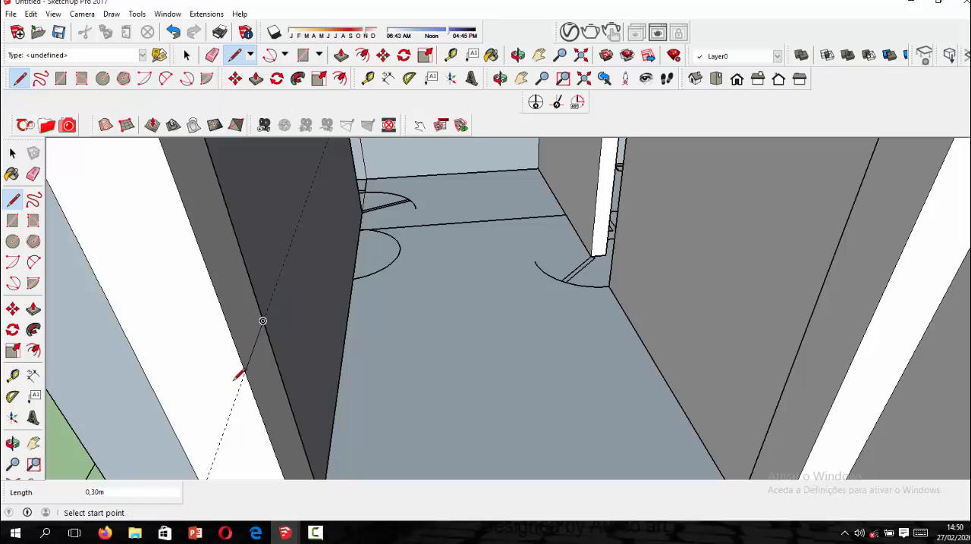
# Erase the guide line at the corner jamb of the wide opening.
pyautogui.click(33, 174)
pyautogui.click(12, 152)
pyautogui.moveTo(188, 268); pyautogui.dragTo(266, 284, button='middle')
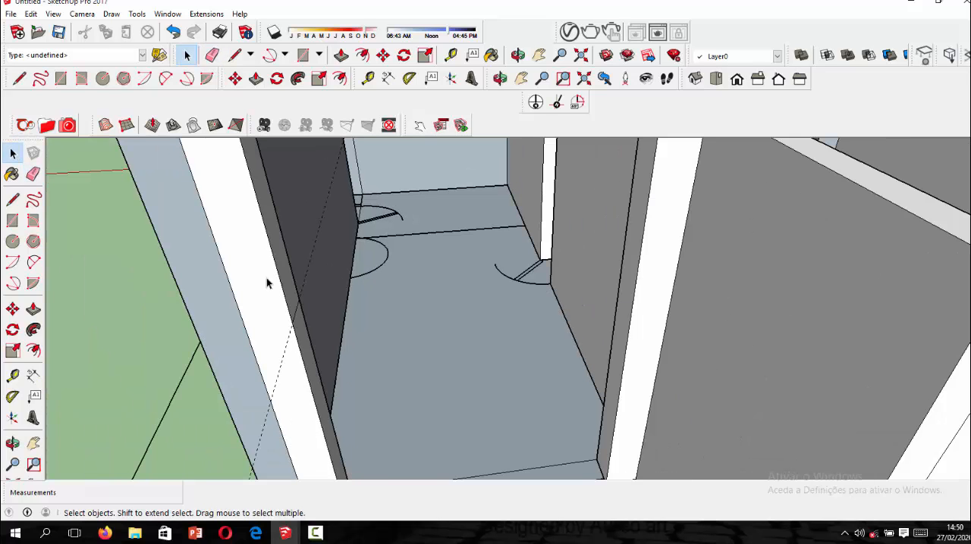
pyautogui.click(33, 174)
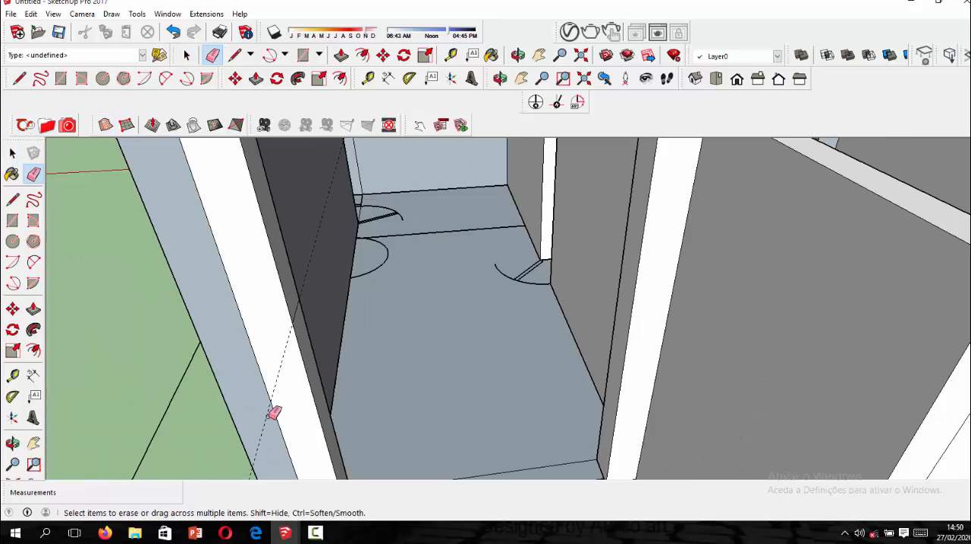
pyautogui.click(273, 413)
# Push/Pull the corner jamb's upper face 2.40 m across the wide opening to the opposite jamb.
pyautogui.click(256, 79)
pyautogui.click(281, 277)
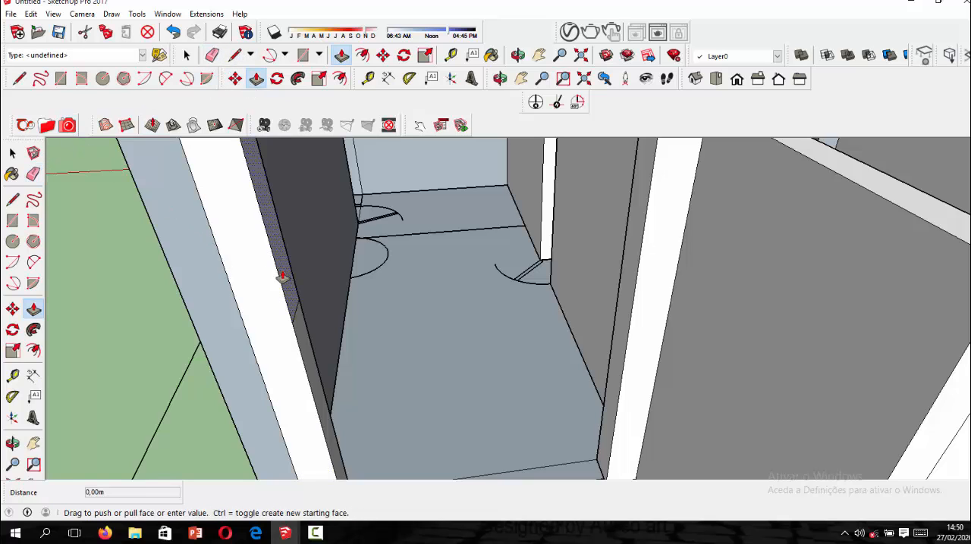
pyautogui.scroll(-3, 535, 257)
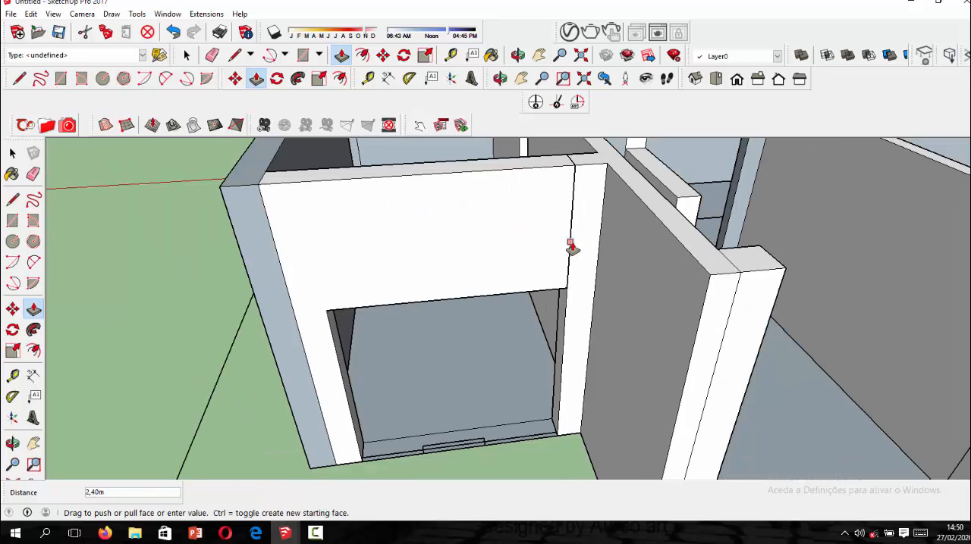
pyautogui.click(571, 249)
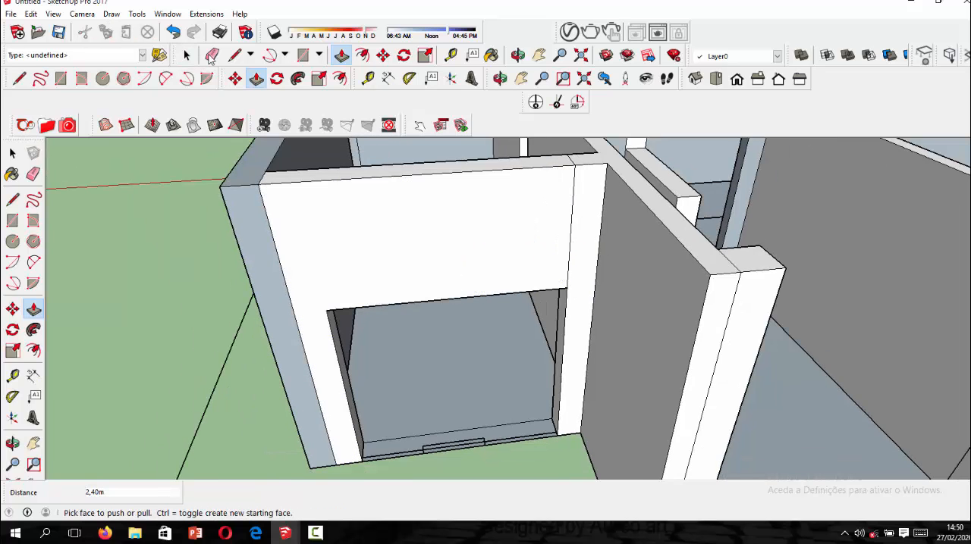
# Erase the seam edges on the front and top of the wall around the wide opening.
pyautogui.click(212, 56)
pyautogui.click(276, 254)
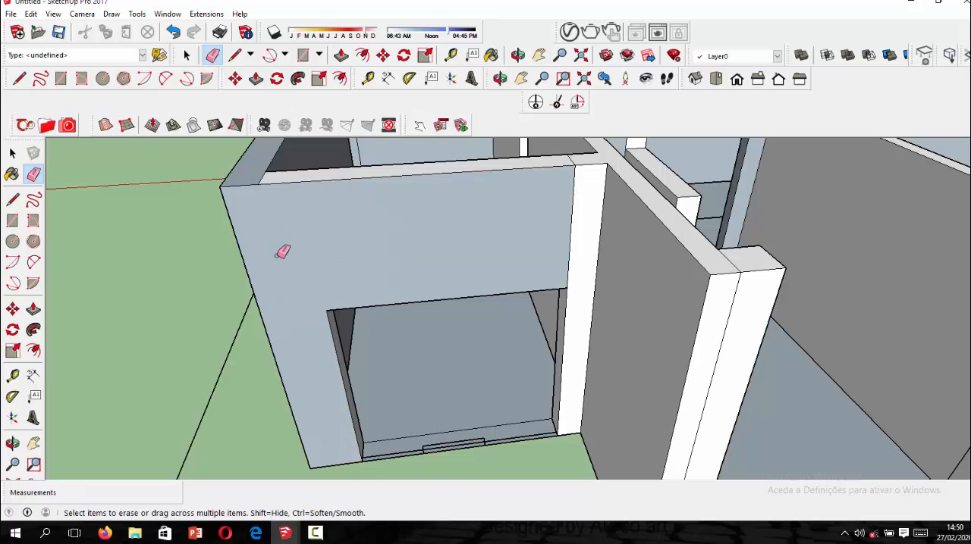
pyautogui.click(574, 262)
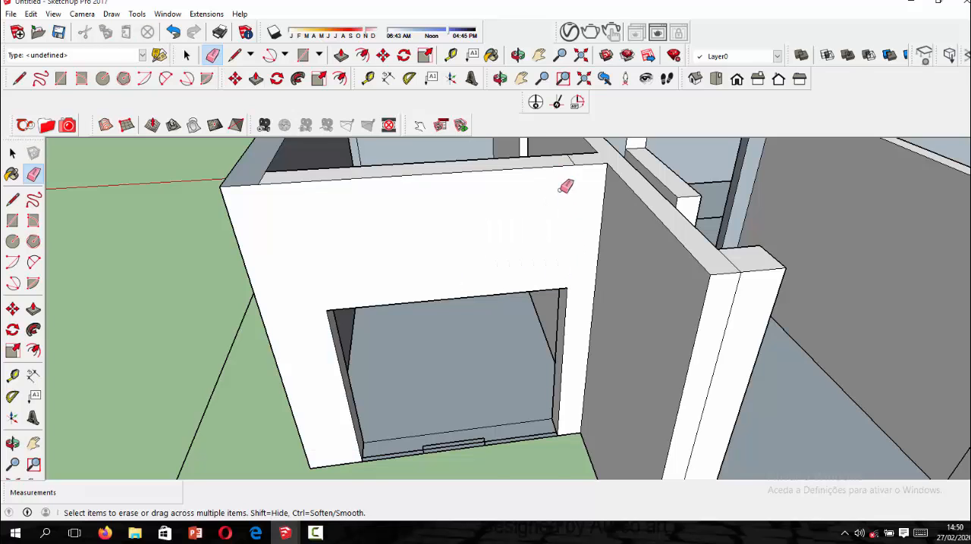
pyautogui.scroll(2, 571, 161)
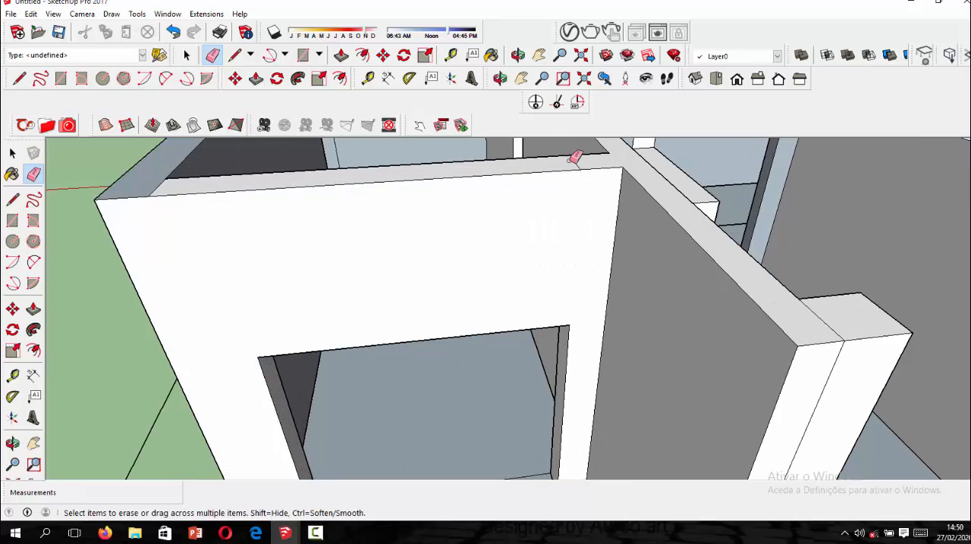
pyautogui.click(165, 188)
# Erase the leftover seam on the top face of the end wall above the door.
pyautogui.scroll(-3, 467, 202)
pyautogui.moveTo(324, 238)
pyautogui.mouseDown(button='middle')
pyautogui.moveTo(452, 247)
pyautogui.moveTo(683, 175)
pyautogui.mouseUp(button='middle')
pyautogui.scroll(-2, 681, 177)
pyautogui.moveTo(470, 258)
pyautogui.mouseDown(button='middle')
pyautogui.moveTo(357, 283)
pyautogui.moveTo(449, 314)
pyautogui.mouseUp(button='middle')
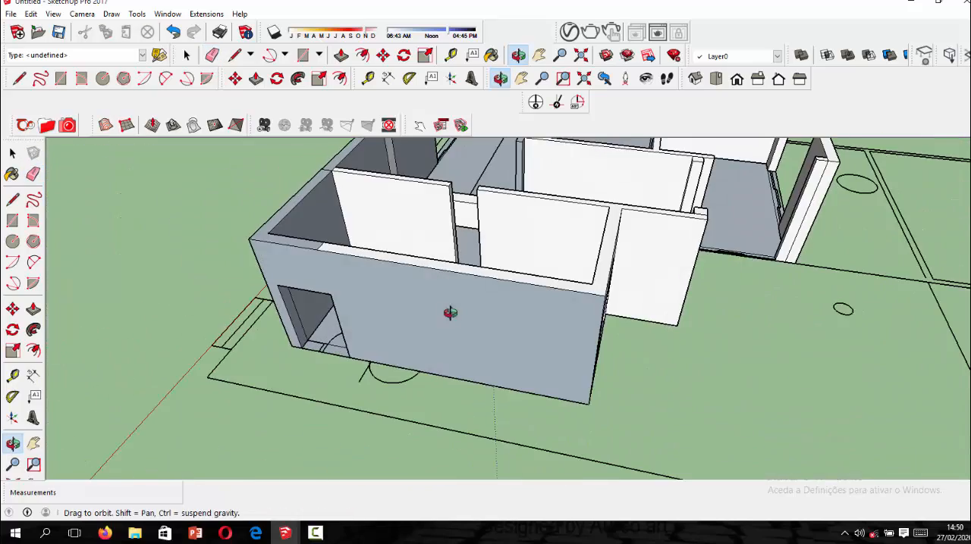
pyautogui.scroll(4, 335, 238)
pyautogui.scroll(-6, 343, 278)
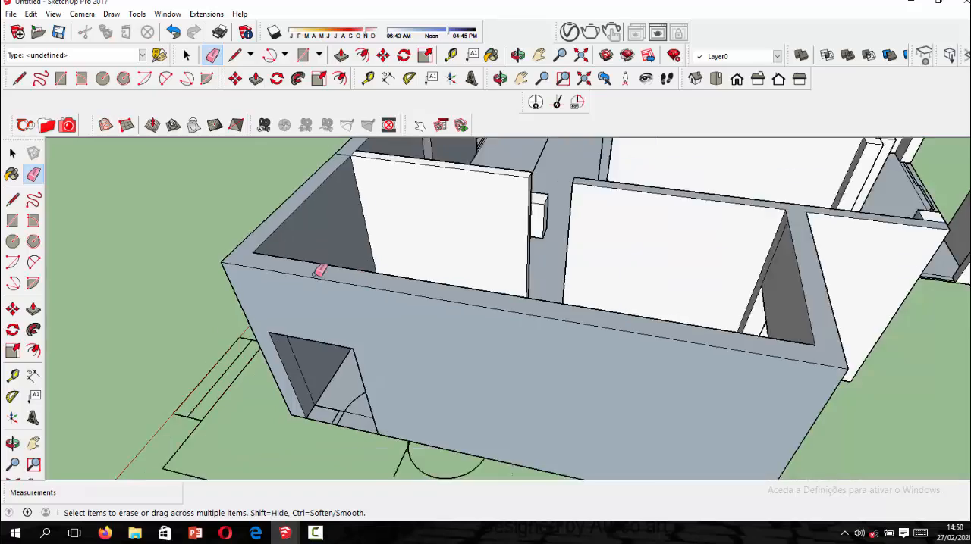
pyautogui.moveTo(303, 275)
pyautogui.mouseDown(button='middle')
pyautogui.moveTo(462, 310)
pyautogui.moveTo(275, 255)
pyautogui.mouseUp(button='middle')
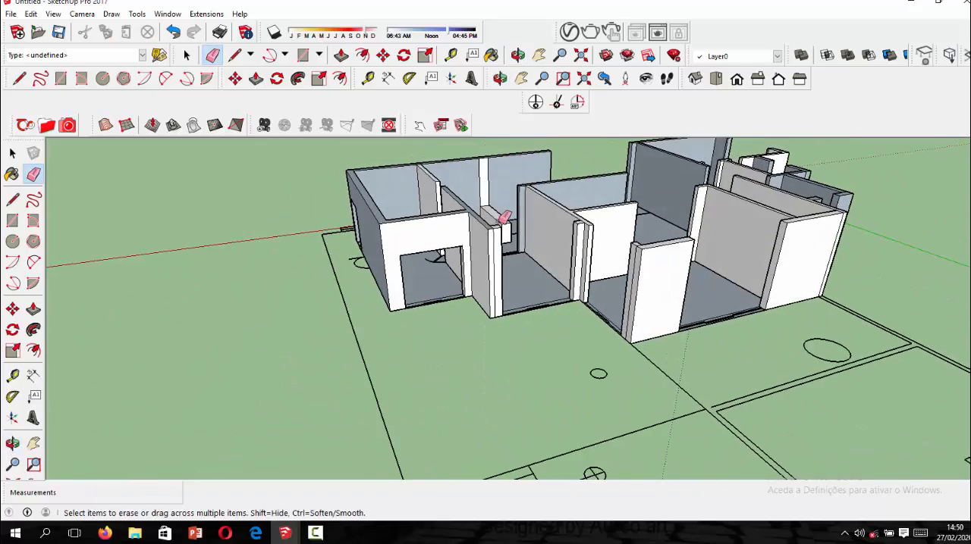
# Erase the seam edges on the front and top of the outer jamb at the neighbouring opening.
pyautogui.scroll(2, 505, 217)
pyautogui.moveTo(508, 225)
pyautogui.mouseDown(button='middle')
pyautogui.moveTo(549, 271)
pyautogui.moveTo(416, 281)
pyautogui.mouseUp(button='middle')
pyautogui.scroll(5, 421, 258)
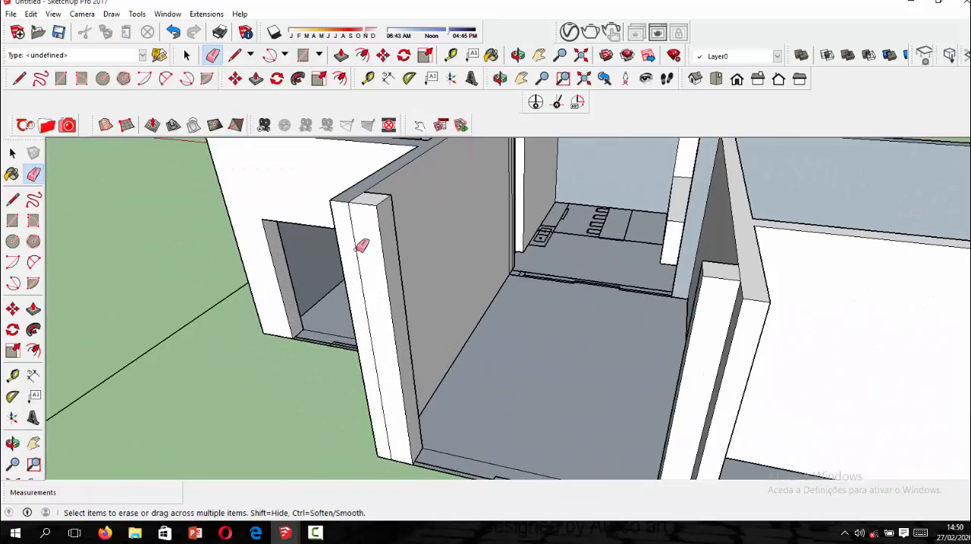
pyautogui.scroll(3, 362, 195)
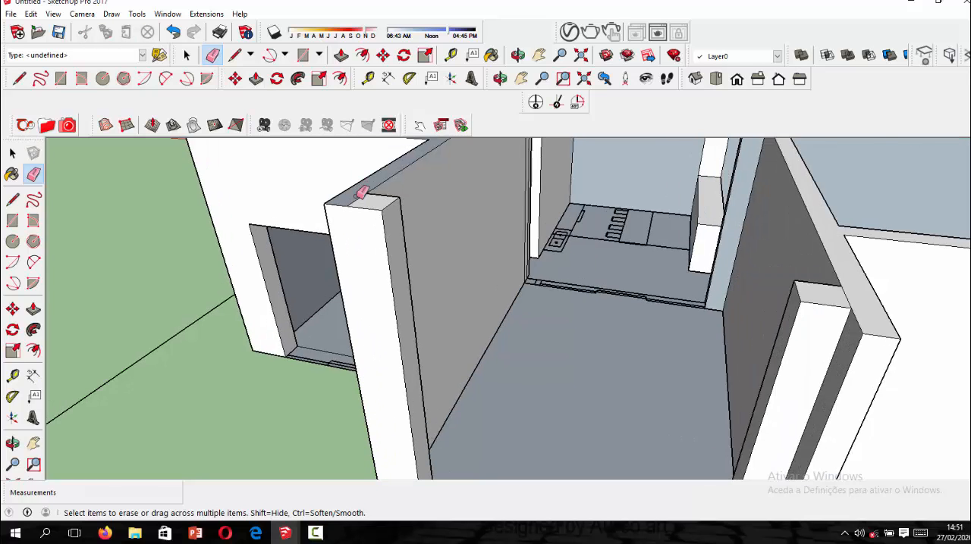
pyautogui.scroll(-1, 388, 226)
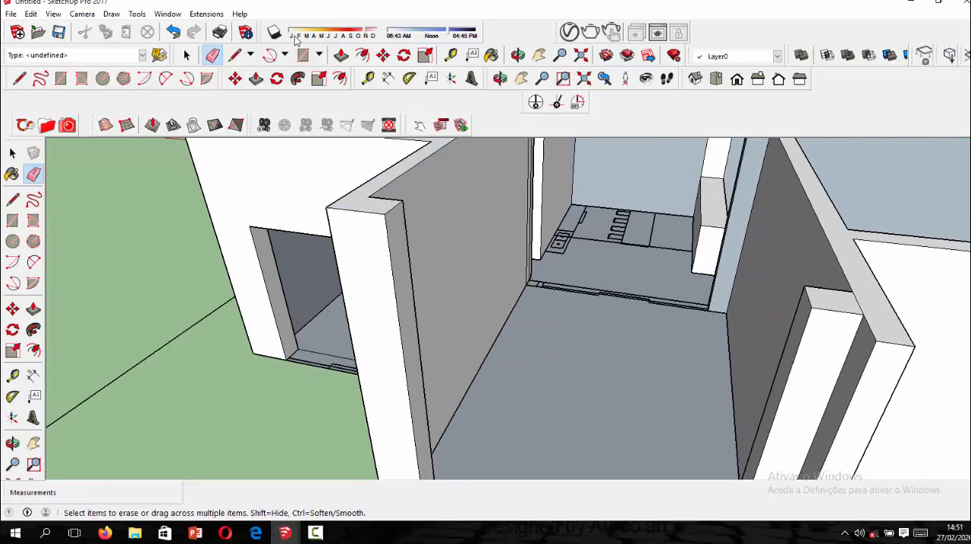
# Place a guide 1.3 m below the jamb's top and split its inner face there with a 0.30 m line.
pyautogui.click(370, 79)
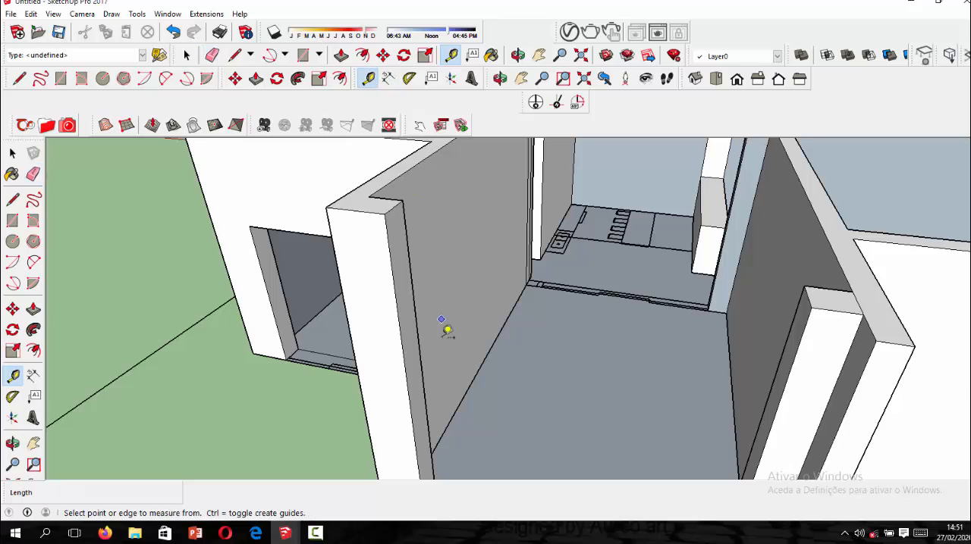
pyautogui.scroll(3, 442, 324)
pyautogui.scroll(-2, 381, 284)
pyautogui.scroll(-1, 377, 172)
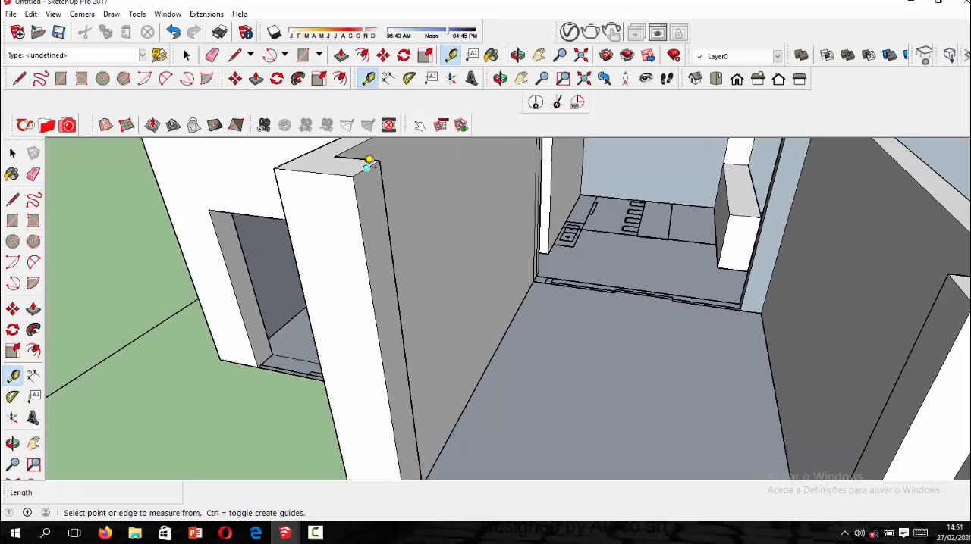
pyautogui.click(367, 168)
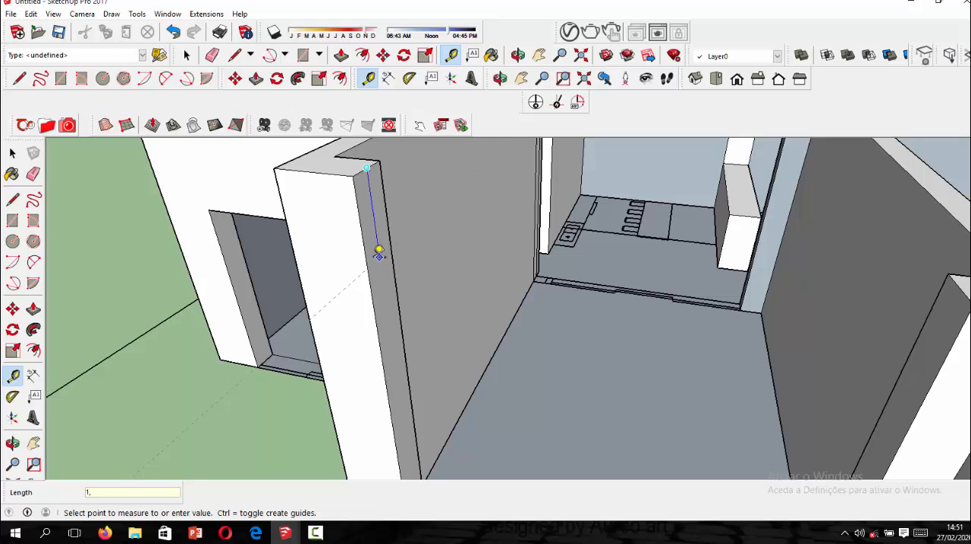
pyautogui.press('Return')
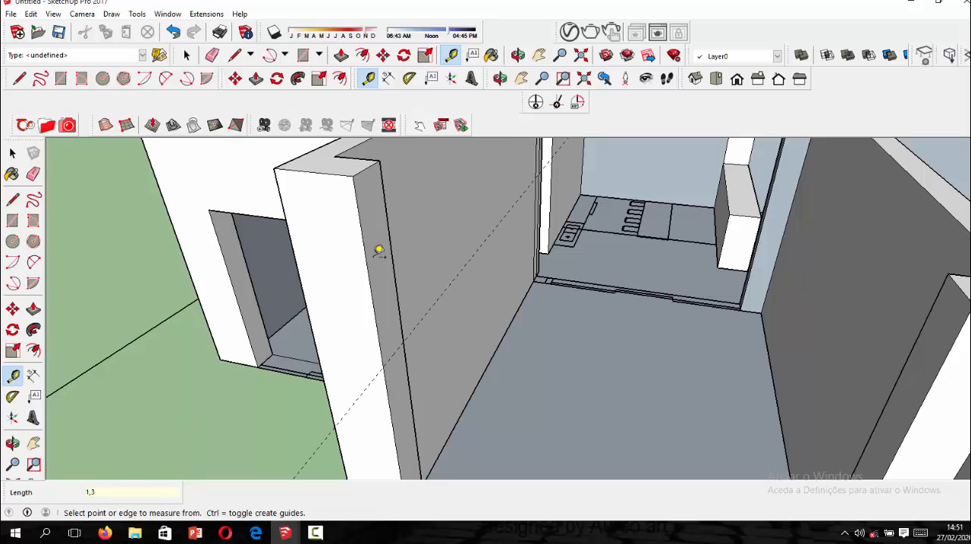
pyautogui.click(12, 200)
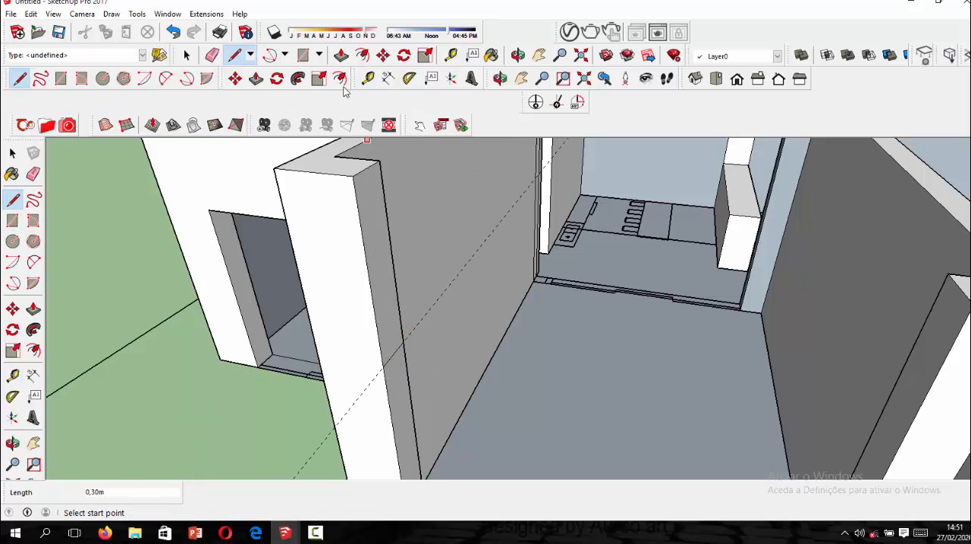
# Push/Pull the jamb's upper inner face 3.00 m across the opening to the opposite jamb.
pyautogui.click(342, 55)
pyautogui.click(385, 262)
pyautogui.scroll(-3, 517, 324)
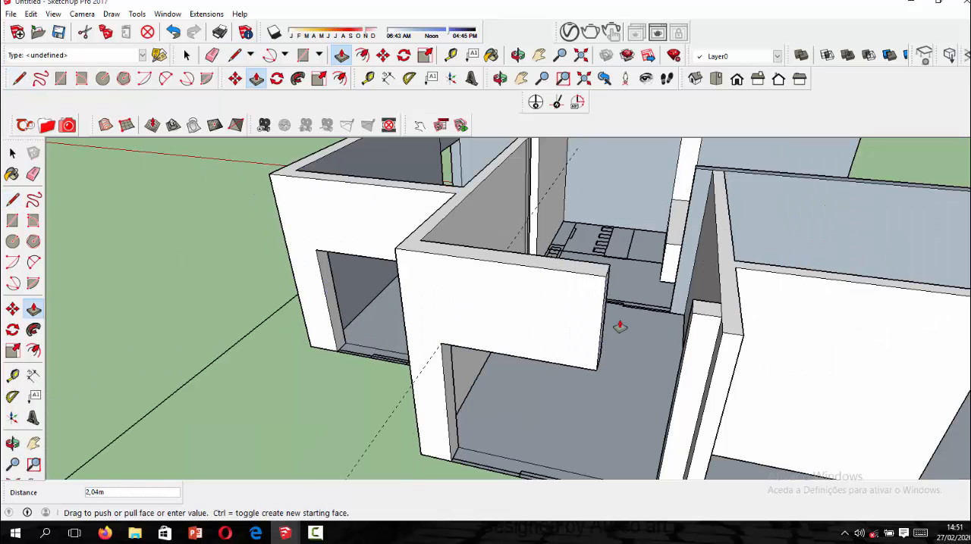
pyautogui.scroll(2, 685, 337)
pyautogui.scroll(2, 687, 343)
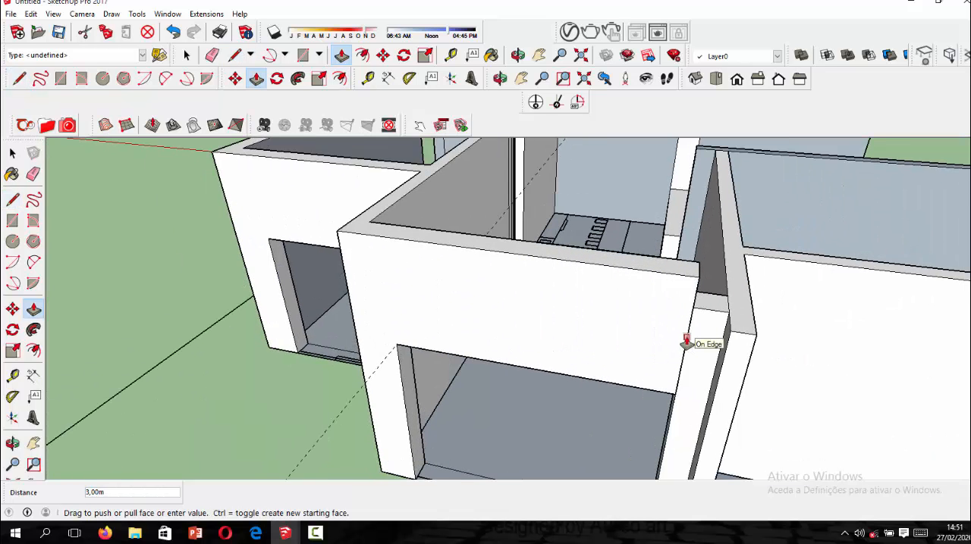
pyautogui.scroll(2, 686, 343)
pyautogui.click(688, 345)
# Examine the junction between the new lintel and the lower opposite jamb, and undo the lintel's Push/Pull.
pyautogui.scroll(-1, 578, 342)
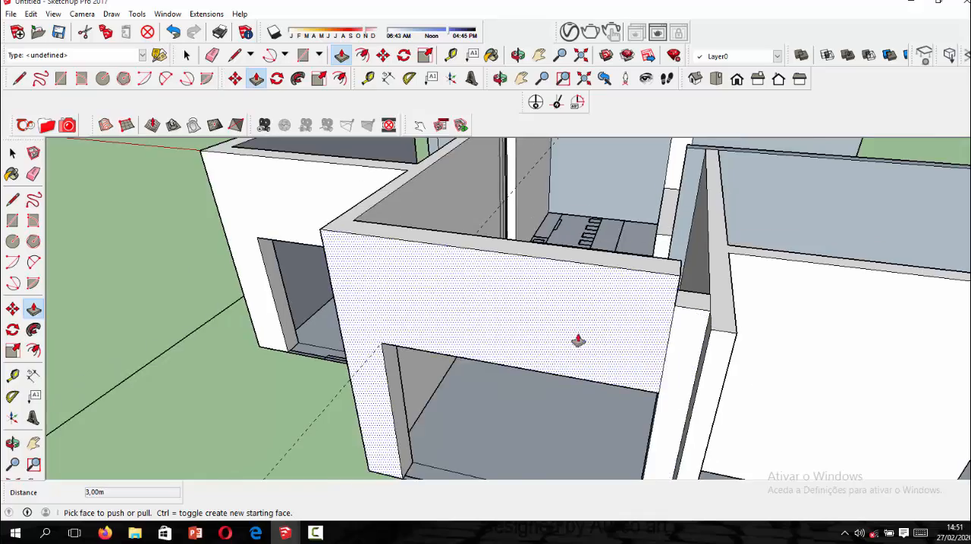
pyautogui.moveTo(609, 326); pyautogui.dragTo(630, 314, button='middle')
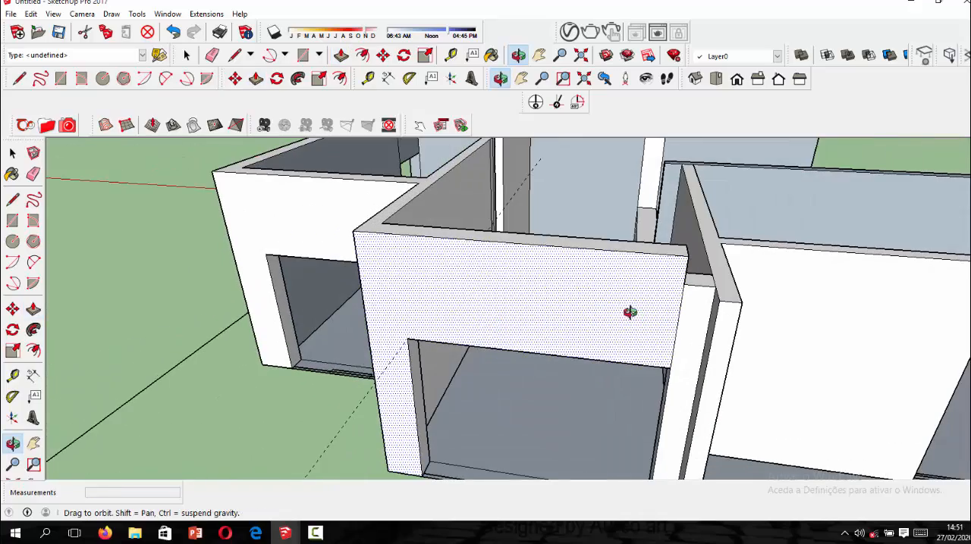
pyautogui.scroll(-4, 516, 353)
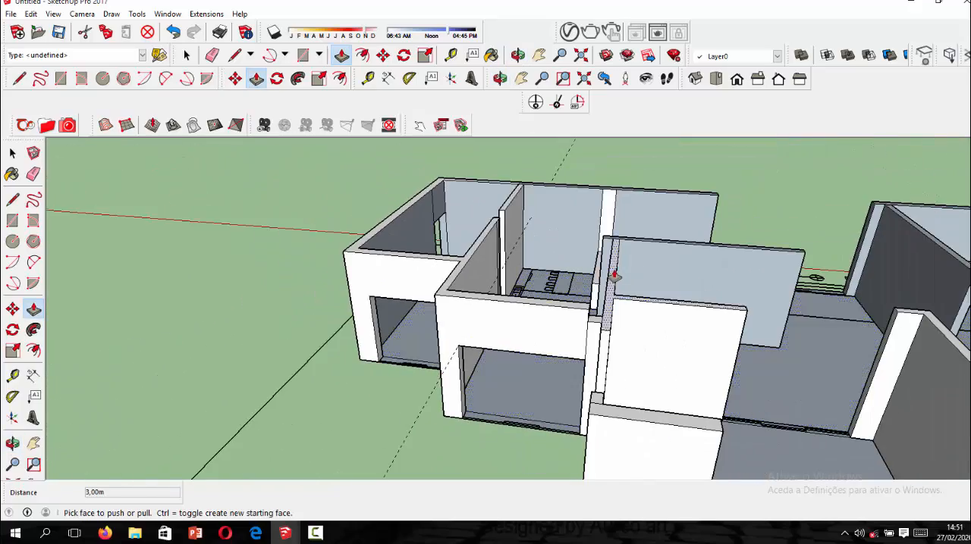
pyautogui.scroll(4, 577, 330)
pyautogui.moveTo(574, 332); pyautogui.dragTo(609, 311, button='middle')
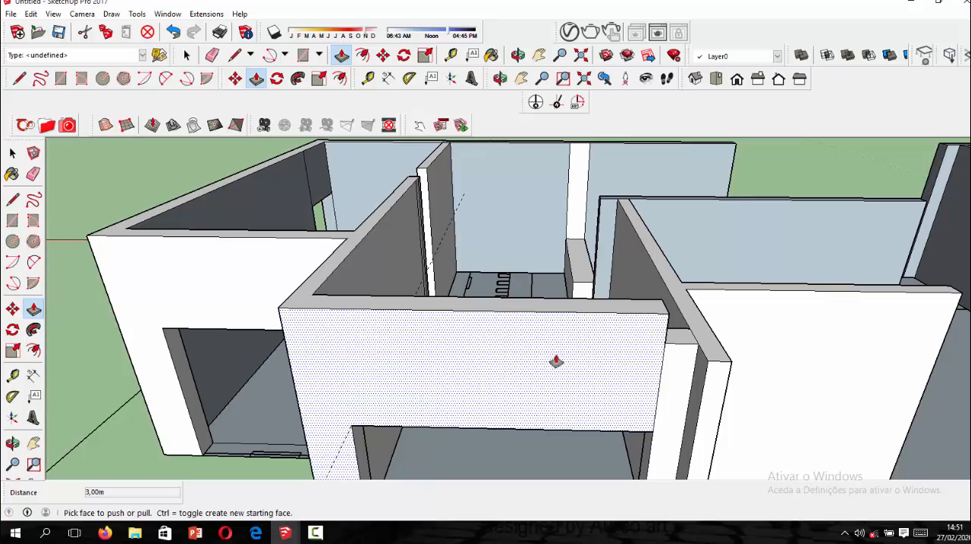
pyautogui.moveTo(549, 357); pyautogui.dragTo(549, 265, button='middle')
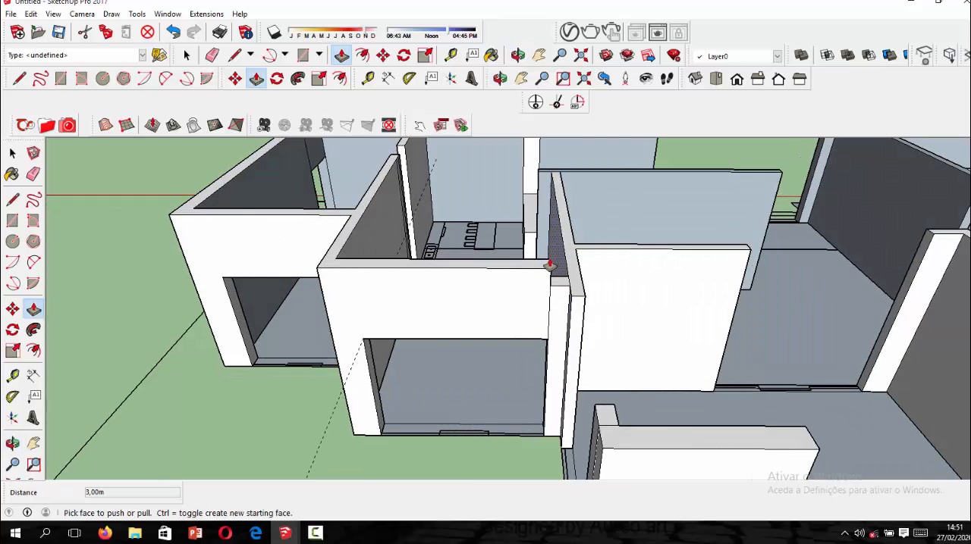
pyautogui.scroll(-3, 546, 330)
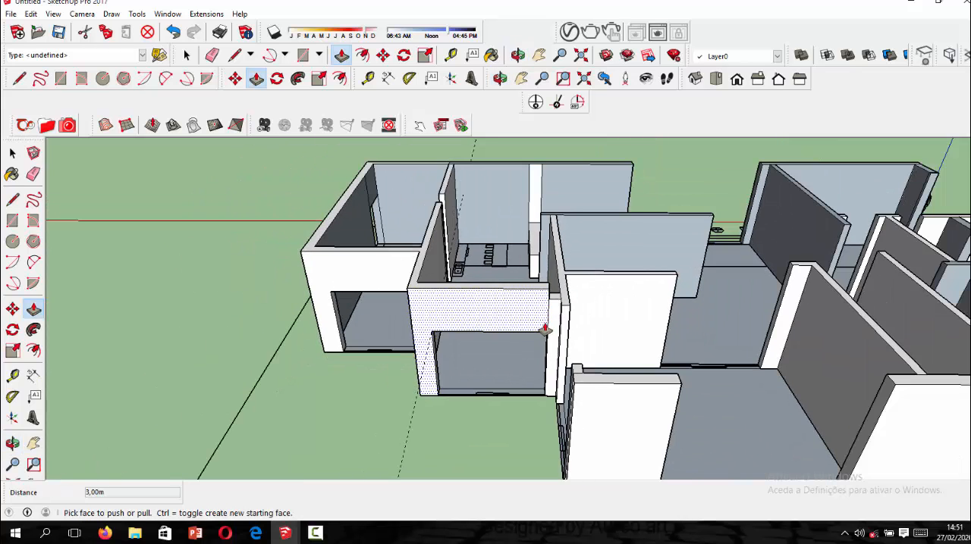
pyautogui.scroll(1, 471, 255)
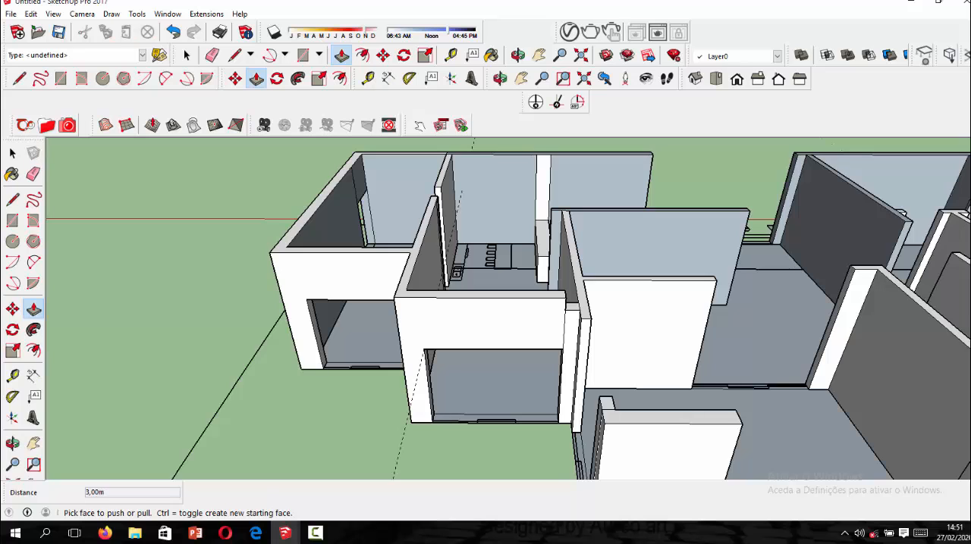
pyautogui.scroll(5, 520, 370)
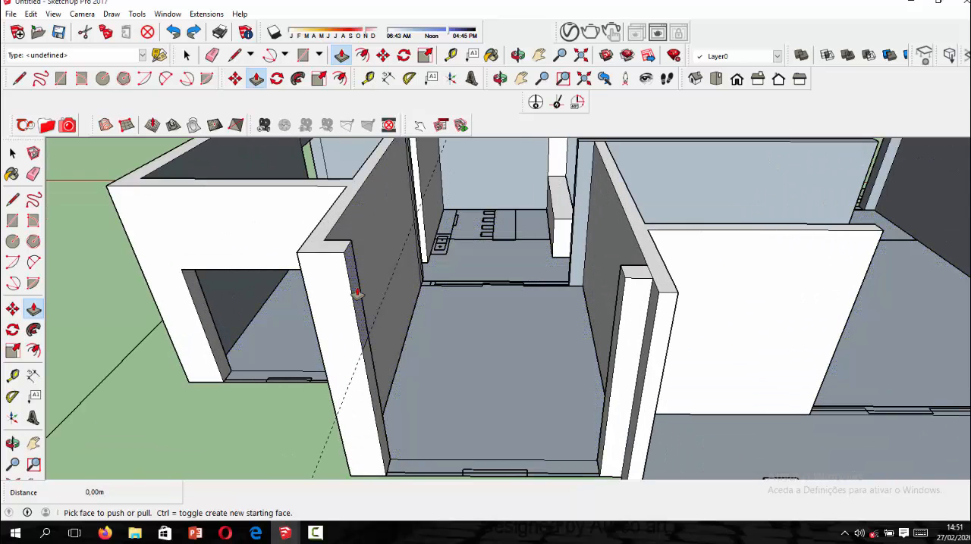
# Extend the jamb's upper inner face 3.00 m again to close the wall above the opening.
pyautogui.click(356, 293)
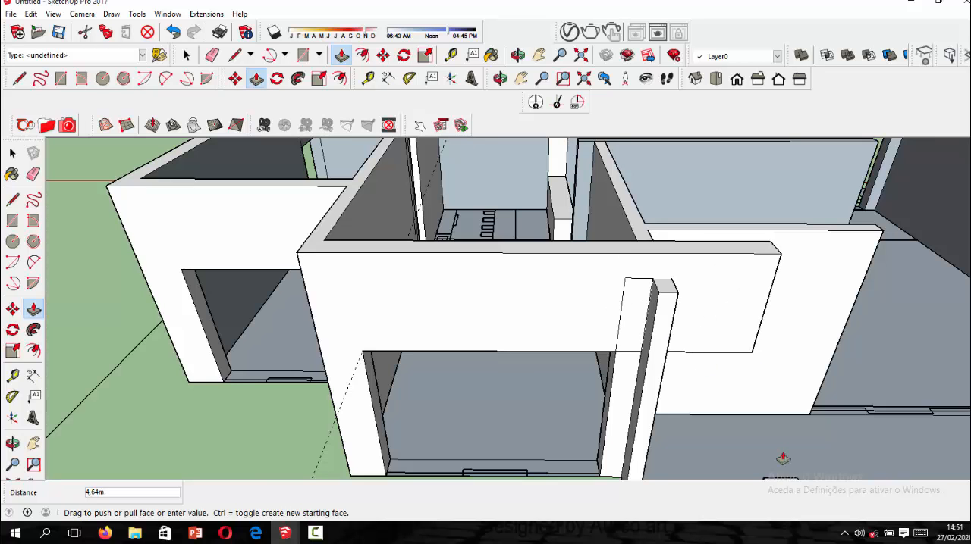
pyautogui.scroll(2, 703, 394)
pyautogui.click(601, 297)
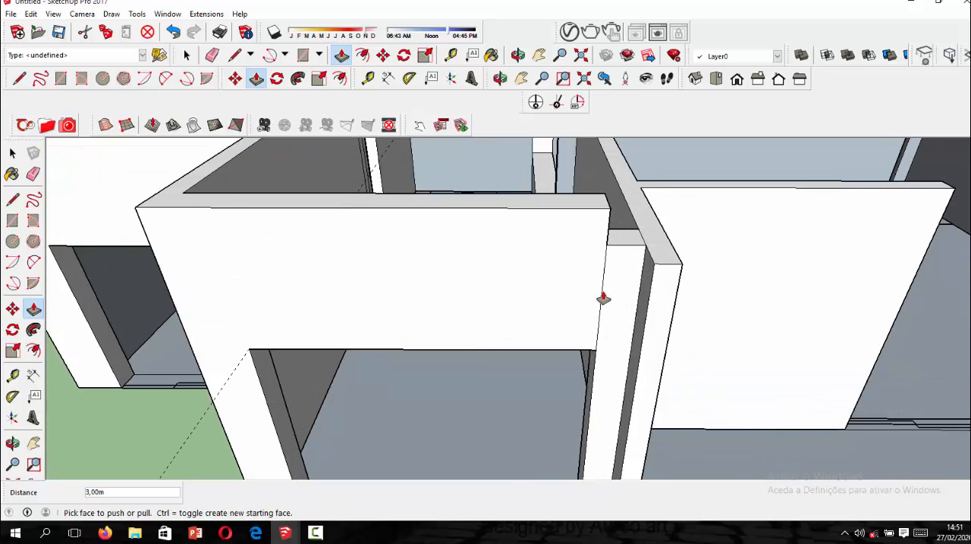
# Erase the seam between the top of the lower opposite jamb and the top of the adjoining wall.
pyautogui.moveTo(606, 329); pyautogui.dragTo(577, 316, button='middle')
pyautogui.scroll(2, 576, 316)
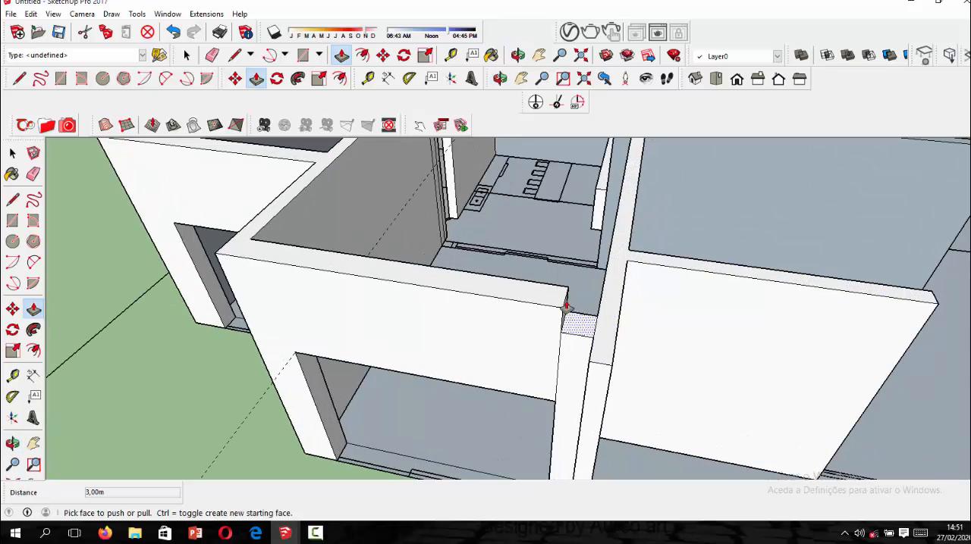
pyautogui.click(212, 55)
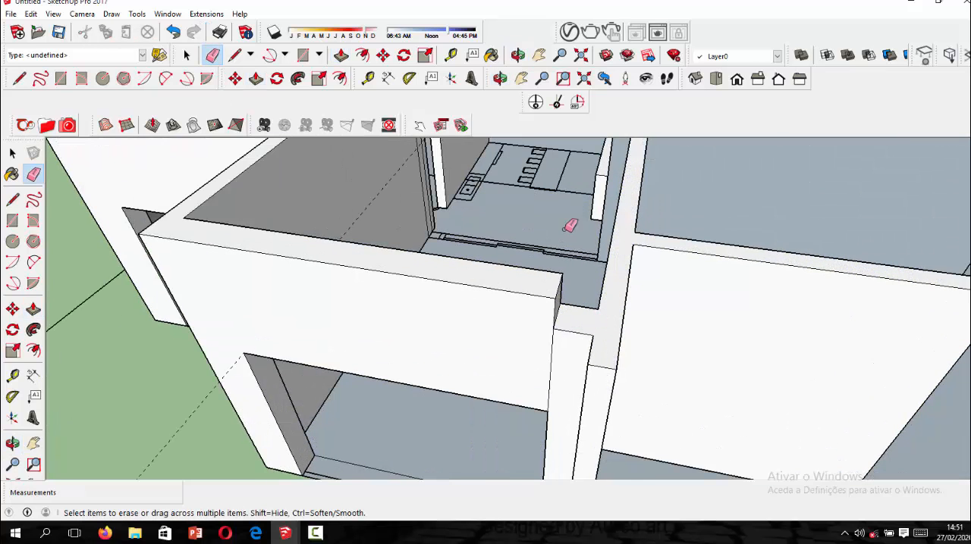
pyautogui.scroll(-3, 568, 225)
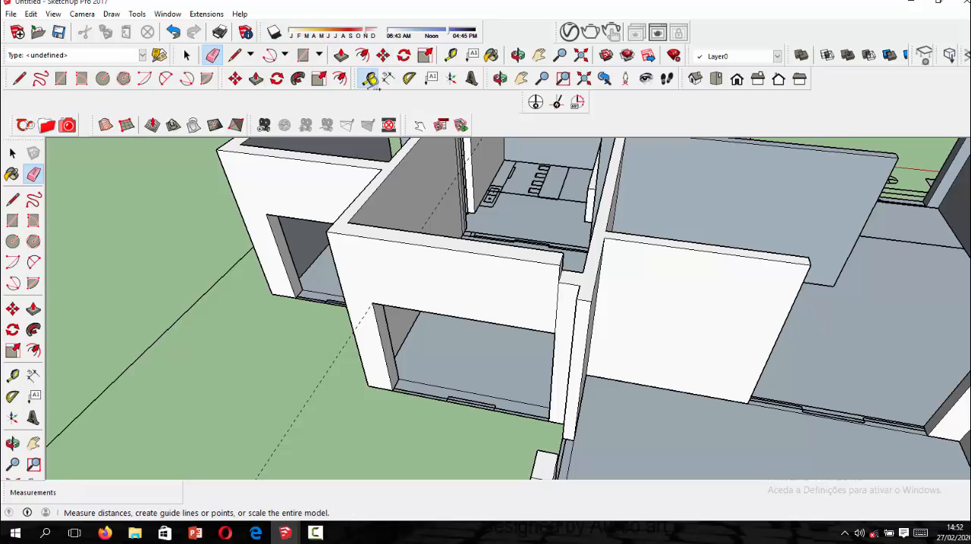
# Measure the height of the wall beside the opening from its base to its top edge.
pyautogui.click(369, 79)
pyautogui.scroll(3, 379, 385)
pyautogui.click(379, 395)
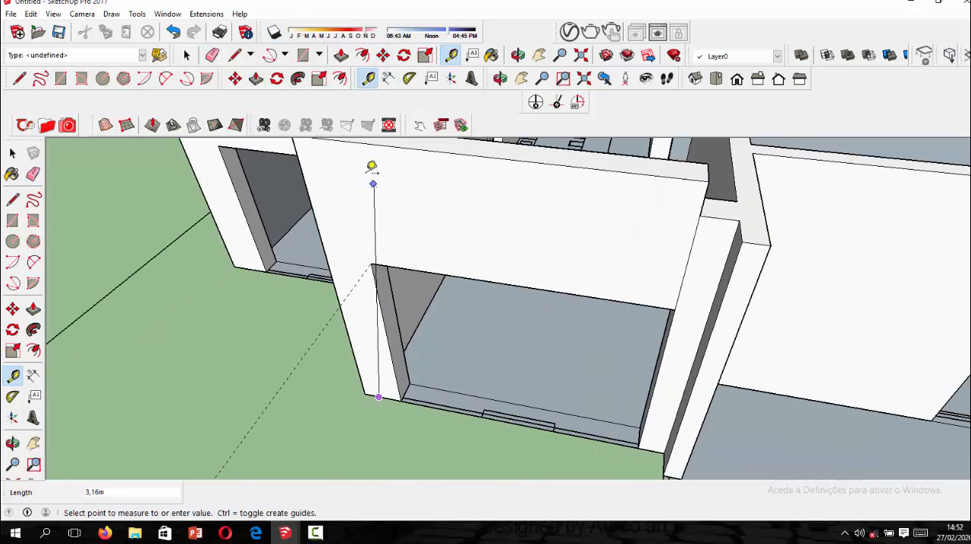
pyautogui.scroll(-2, 380, 240)
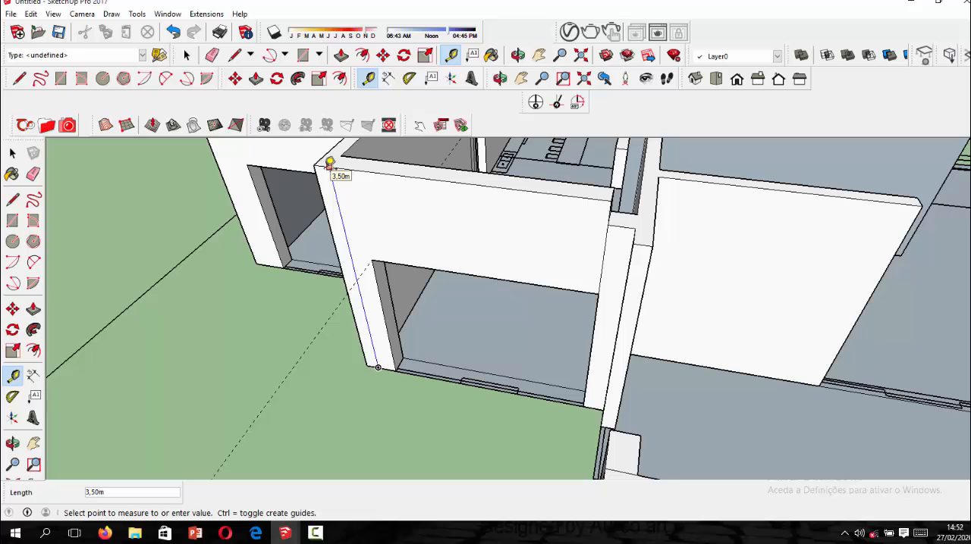
pyautogui.click(329, 162)
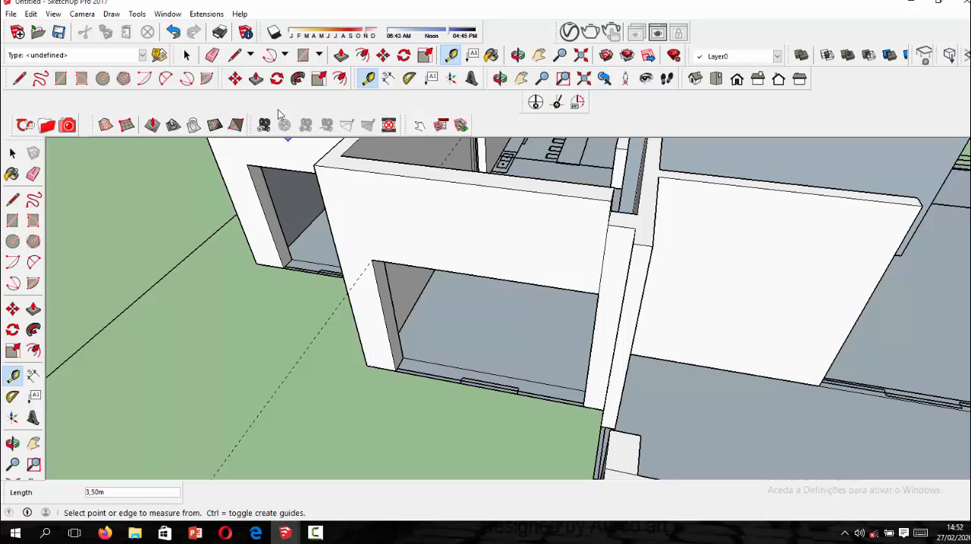
# Raise the lower jamb and its connected walls 0.30 m with Push/Pull, level with the lintel's top.
pyautogui.click(260, 83)
pyautogui.scroll(1, 590, 334)
pyautogui.scroll(-2, 595, 351)
pyautogui.scroll(2, 646, 227)
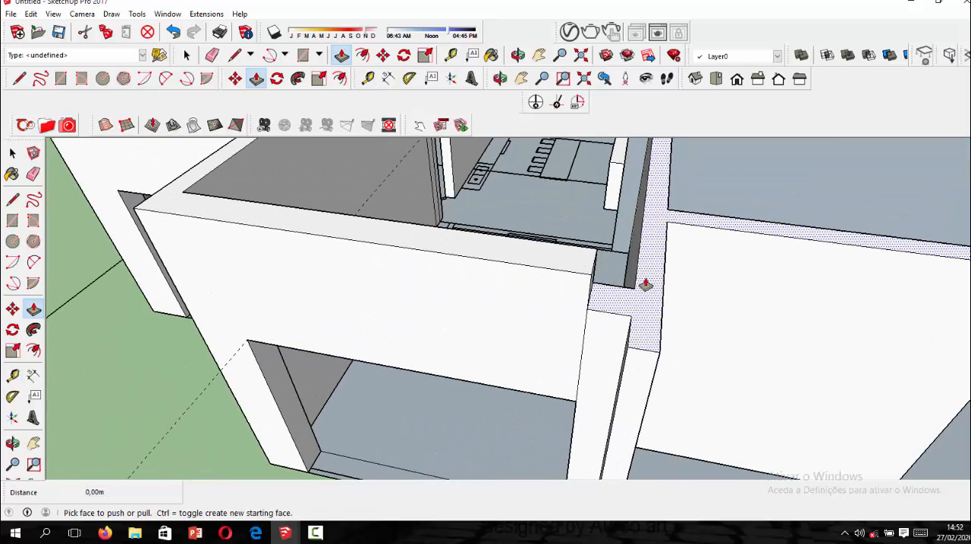
pyautogui.click(646, 285)
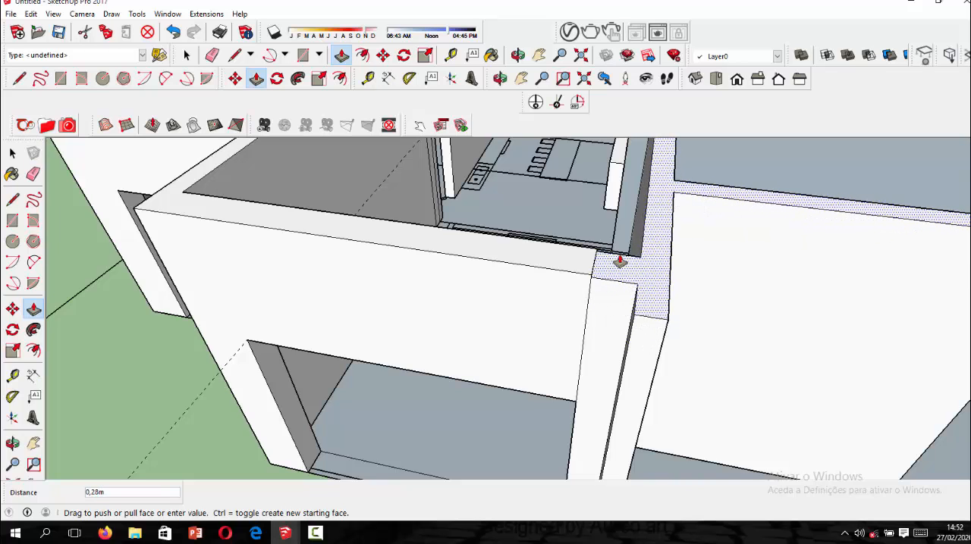
pyautogui.click(618, 265)
# Erase the seam edges on the front and top where the lintel meets the raised jamb.
pyautogui.moveTo(613, 278); pyautogui.dragTo(415, 326, button='middle')
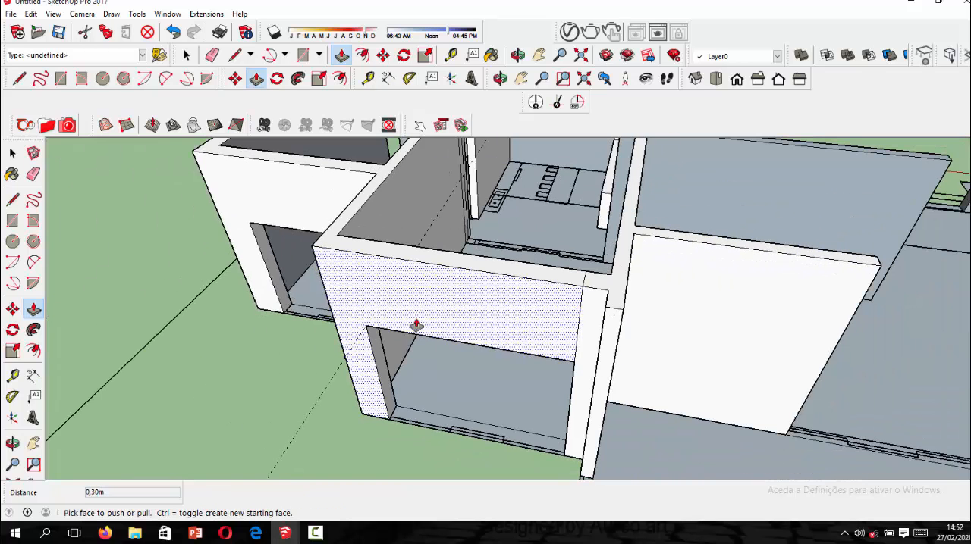
pyautogui.click(215, 58)
pyautogui.scroll(1, 708, 272)
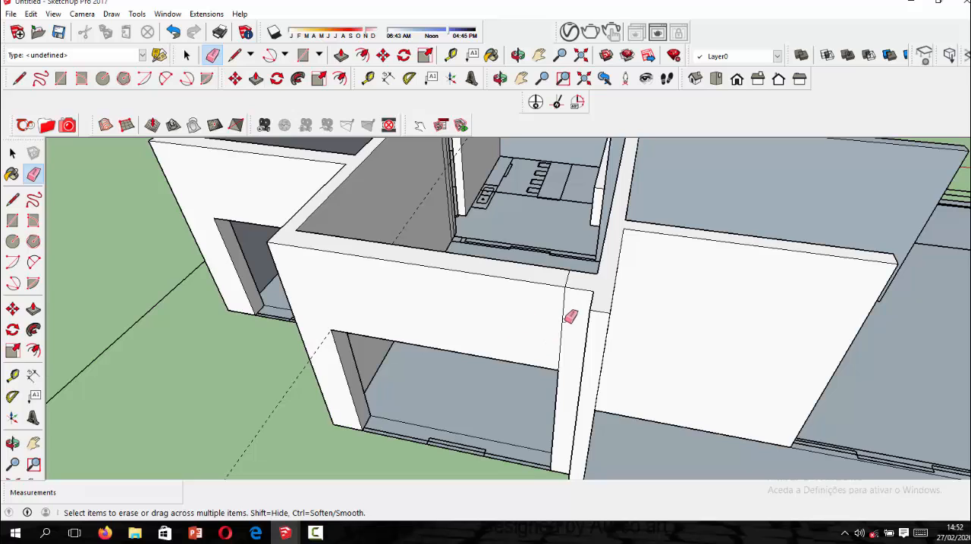
pyautogui.moveTo(563, 317); pyautogui.dragTo(565, 274)
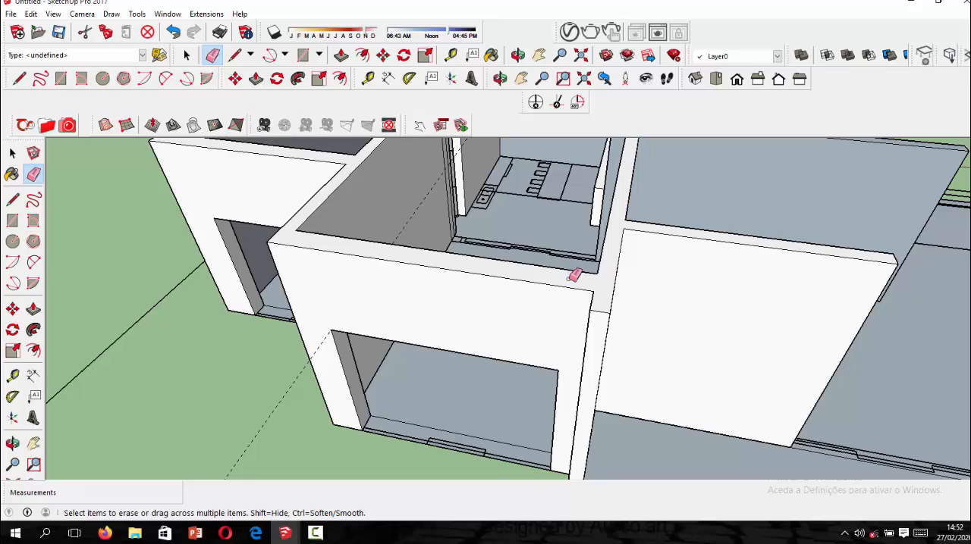
# Erase the guide line at the opening's jamb, undoing the accidental removal of the wall's front face.
pyautogui.scroll(-2, 402, 315)
pyautogui.moveTo(336, 348); pyautogui.dragTo(343, 351)
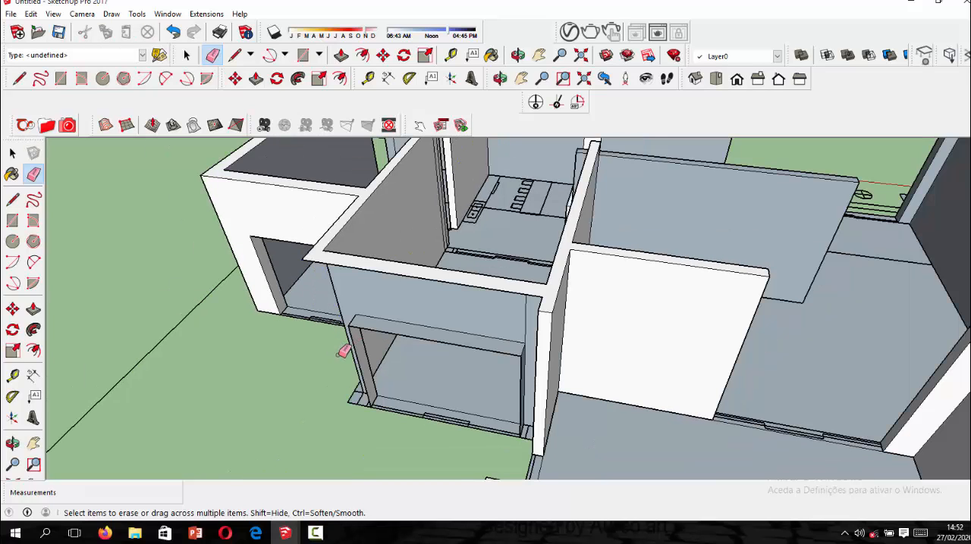
pyautogui.hotkey('ctrl', 'z')
pyautogui.scroll(1, 324, 366)
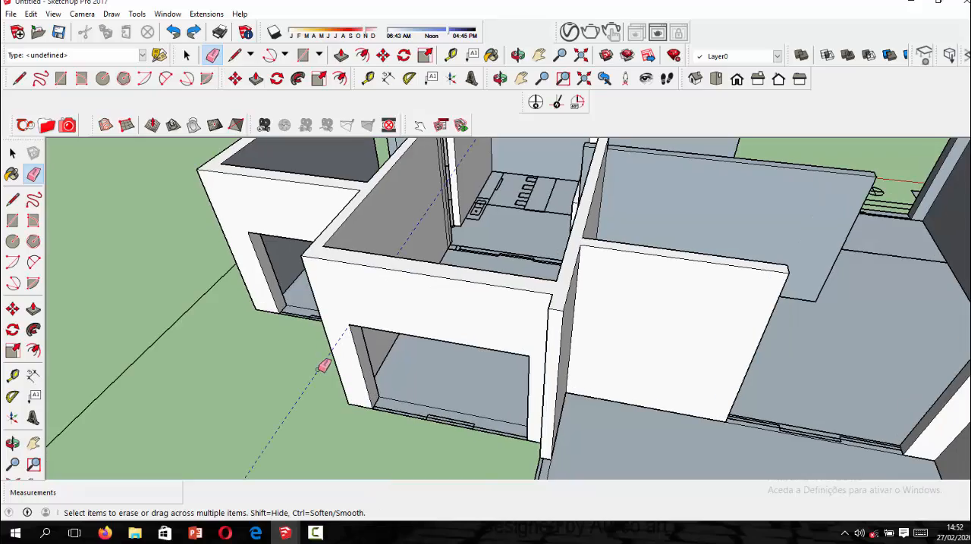
pyautogui.scroll(-4, 387, 358)
# Place a guide line 1.3 m below the top edge on the wall end beside the next front opening.
pyautogui.moveTo(479, 327)
pyautogui.mouseDown(button='middle')
pyautogui.moveTo(553, 308)
pyautogui.moveTo(576, 225)
pyautogui.moveTo(551, 216)
pyautogui.moveTo(678, 288)
pyautogui.moveTo(584, 277)
pyautogui.moveTo(678, 310)
pyautogui.mouseUp(button='middle')
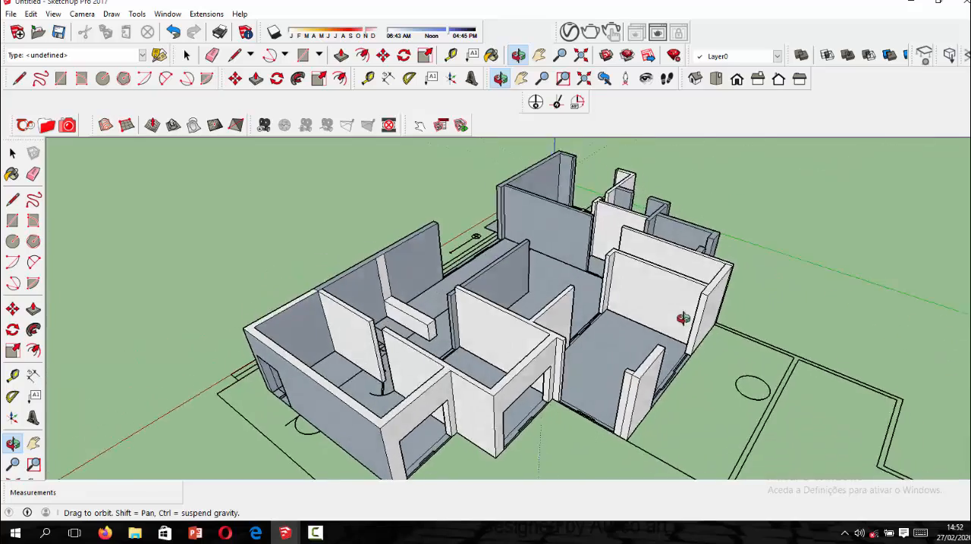
pyautogui.scroll(3, 556, 445)
pyautogui.scroll(3, 591, 424)
pyautogui.scroll(3, 522, 265)
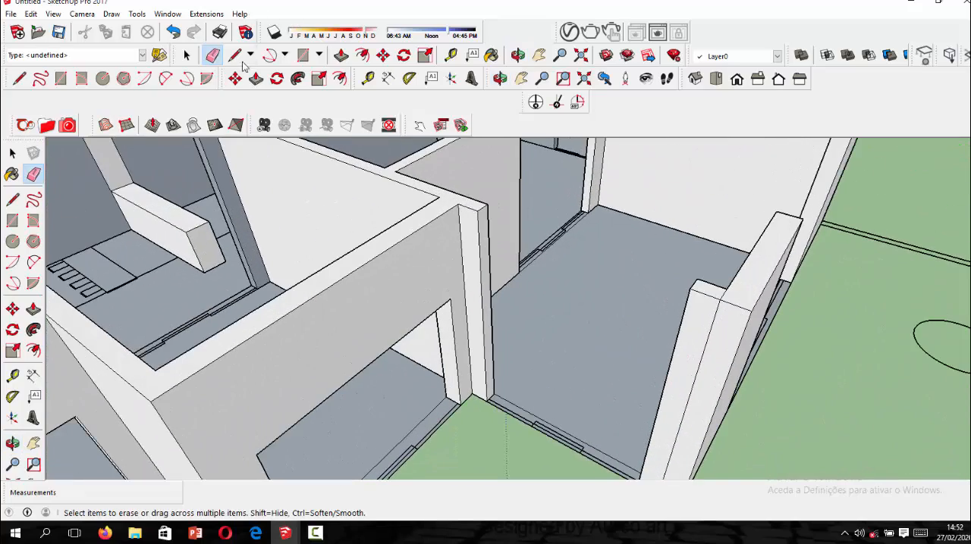
pyautogui.click(368, 78)
pyautogui.scroll(5, 546, 271)
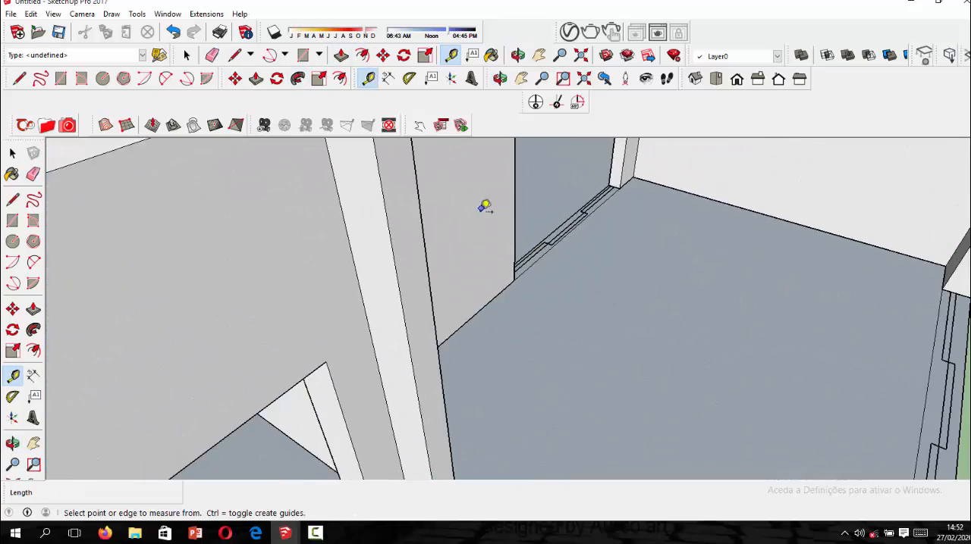
pyautogui.click(410, 153)
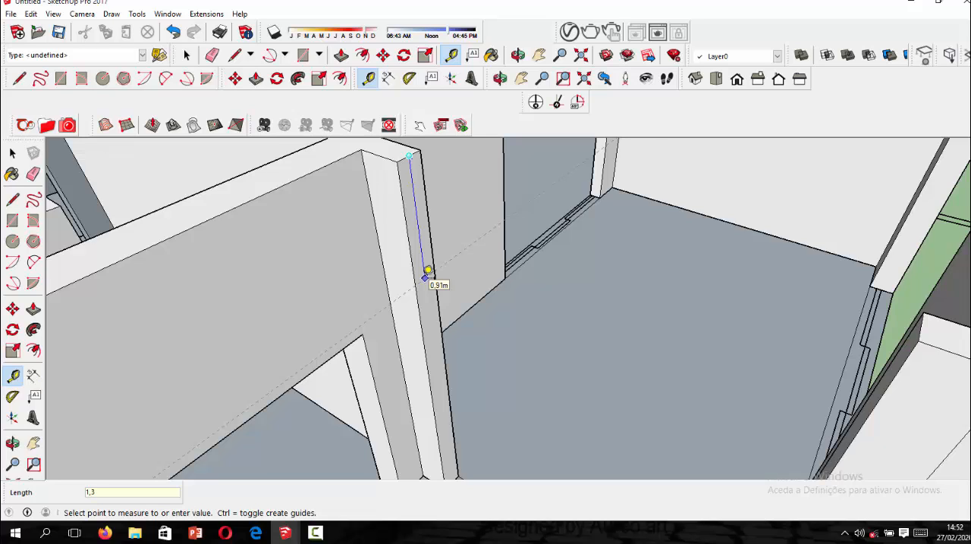
pyautogui.press('Return')
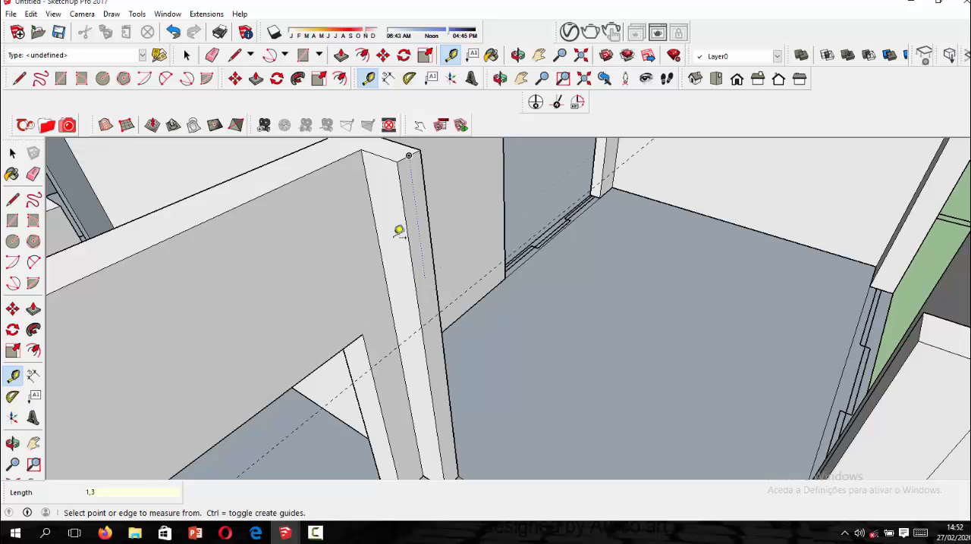
# Draw a 0.20 m line along the guide across the wall end to split its face.
pyautogui.click(12, 199)
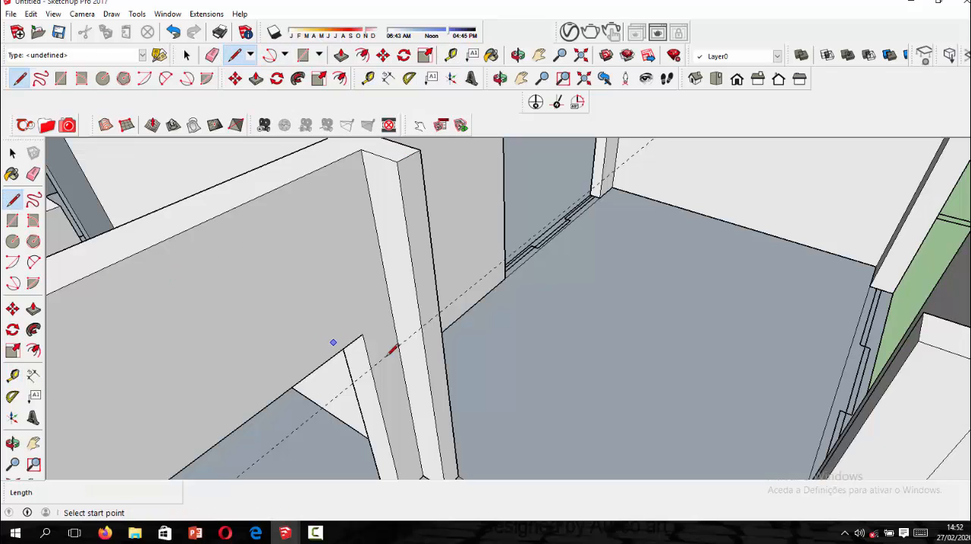
pyautogui.click(421, 326)
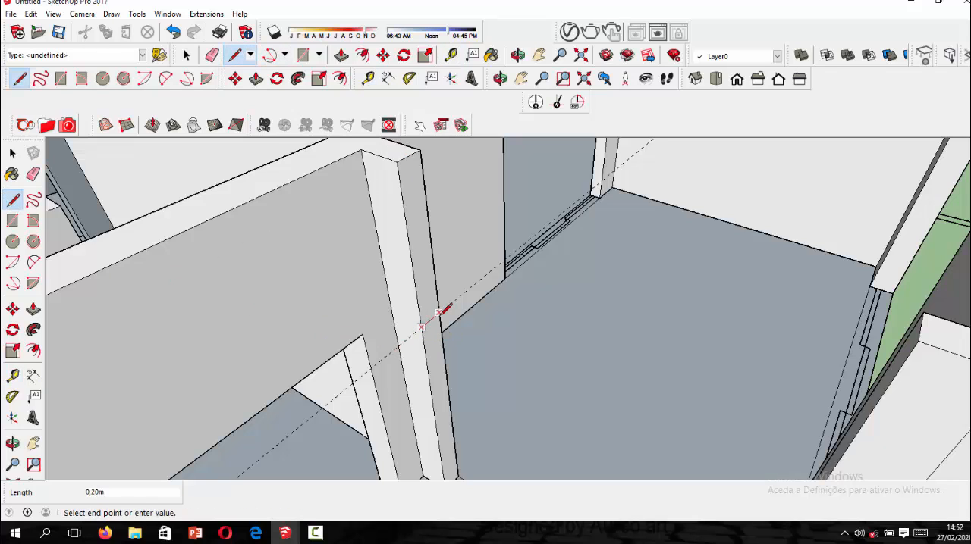
pyautogui.click(439, 311)
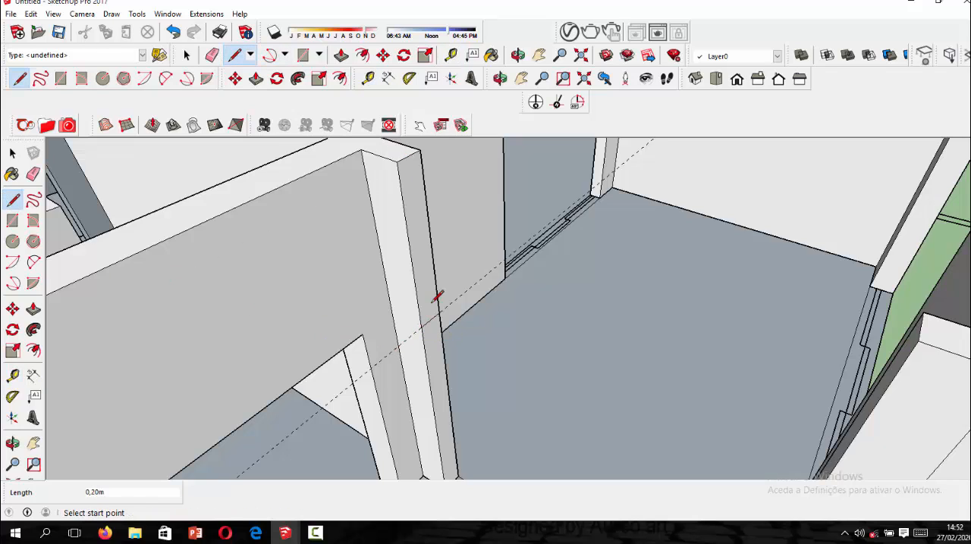
# Push/Pull the upper part of the wall end about 2.65 m across the opening to the facing wall, and erase the seam edges.
pyautogui.click(341, 56)
pyautogui.click(418, 275)
pyautogui.scroll(-3, 418, 275)
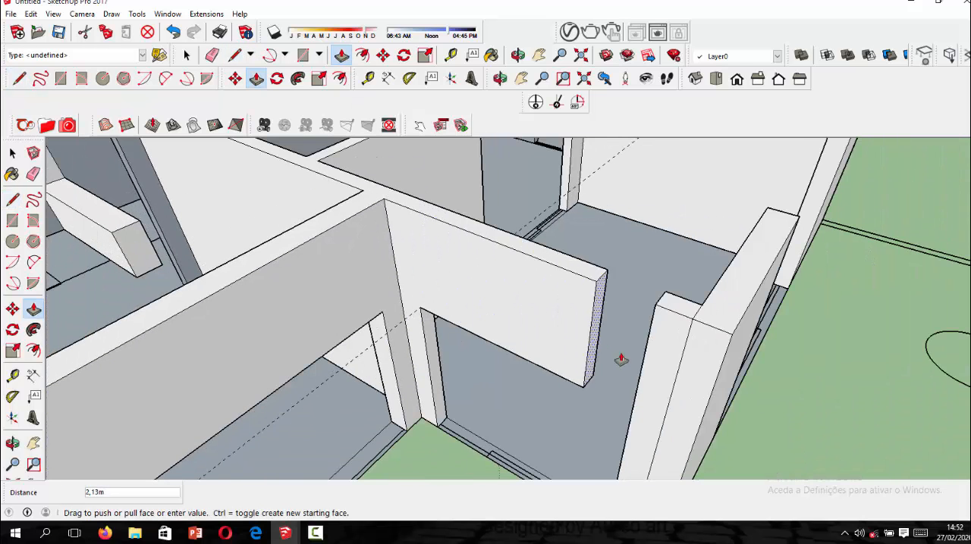
pyautogui.click(640, 369)
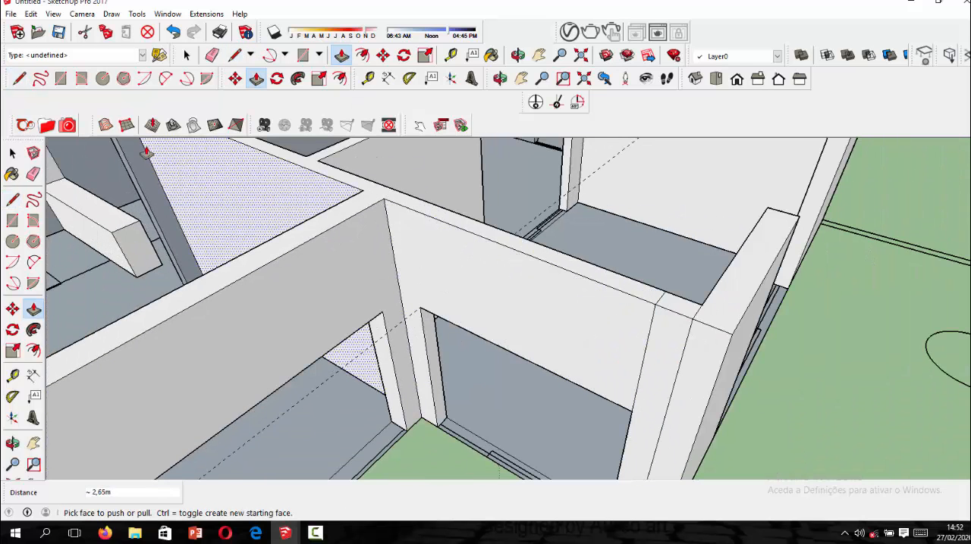
pyautogui.click(33, 173)
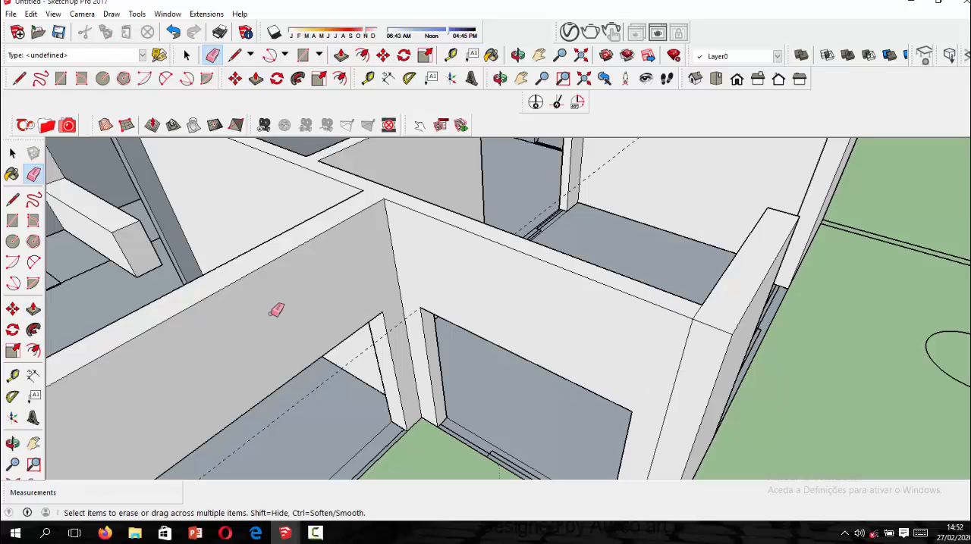
# Examine the front openings and walls from around the house to check the closed lintels.
pyautogui.scroll(-10, 398, 326)
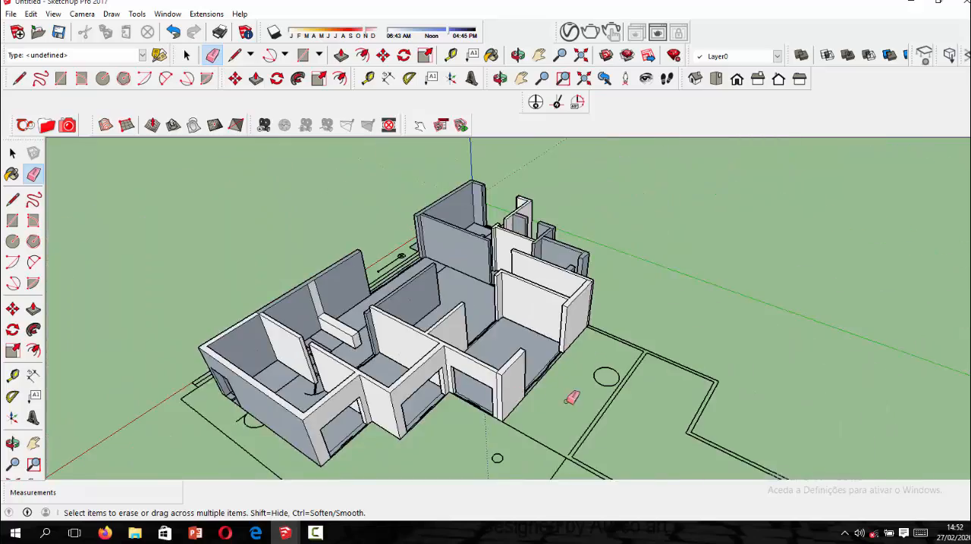
pyautogui.moveTo(570, 397)
pyautogui.mouseDown(button='middle')
pyautogui.moveTo(540, 302)
pyautogui.moveTo(368, 352)
pyautogui.mouseUp(button='middle')
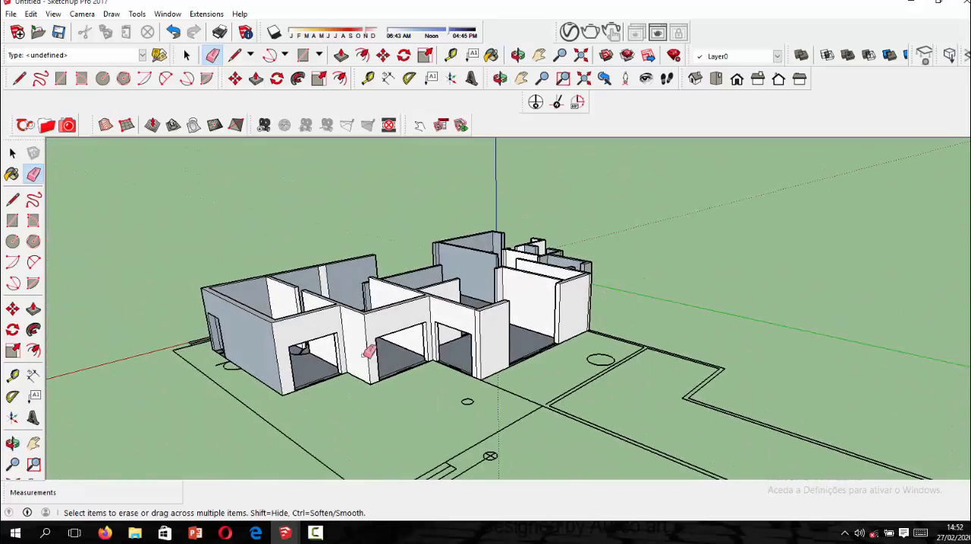
pyautogui.scroll(5, 334, 348)
pyautogui.scroll(-3, 456, 371)
pyautogui.scroll(5, 445, 360)
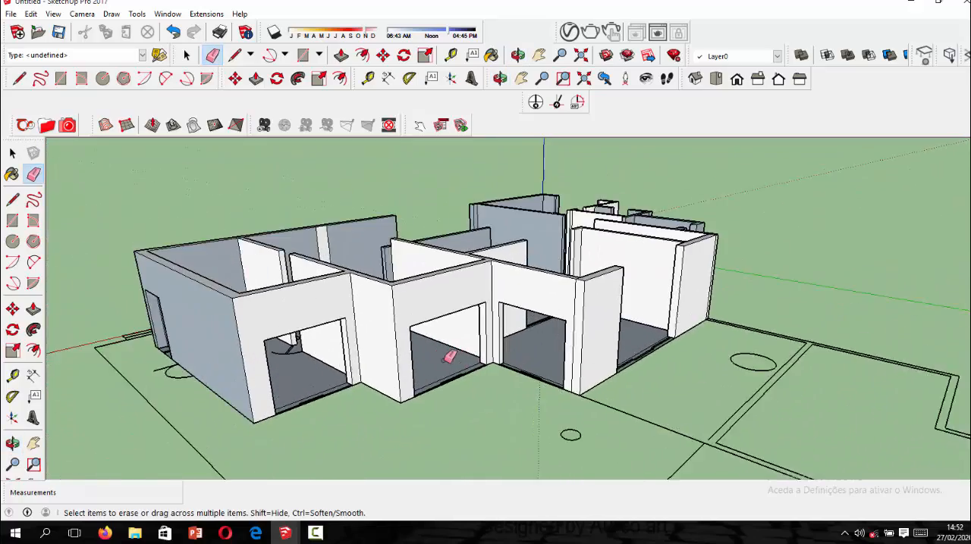
pyautogui.scroll(-2, 426, 358)
pyautogui.moveTo(314, 345)
pyautogui.mouseDown(button='middle')
pyautogui.moveTo(455, 347)
pyautogui.moveTo(292, 347)
pyautogui.moveTo(319, 356)
pyautogui.mouseUp(button='middle')
pyautogui.scroll(3, 440, 390)
pyautogui.scroll(-2, 419, 361)
pyautogui.moveTo(418, 360)
pyautogui.mouseDown(button='middle')
pyautogui.moveTo(152, 281)
pyautogui.moveTo(314, 303)
pyautogui.moveTo(176, 351)
pyautogui.mouseUp(button='middle')
pyautogui.moveTo(418, 384); pyautogui.dragTo(306, 327, button='middle')
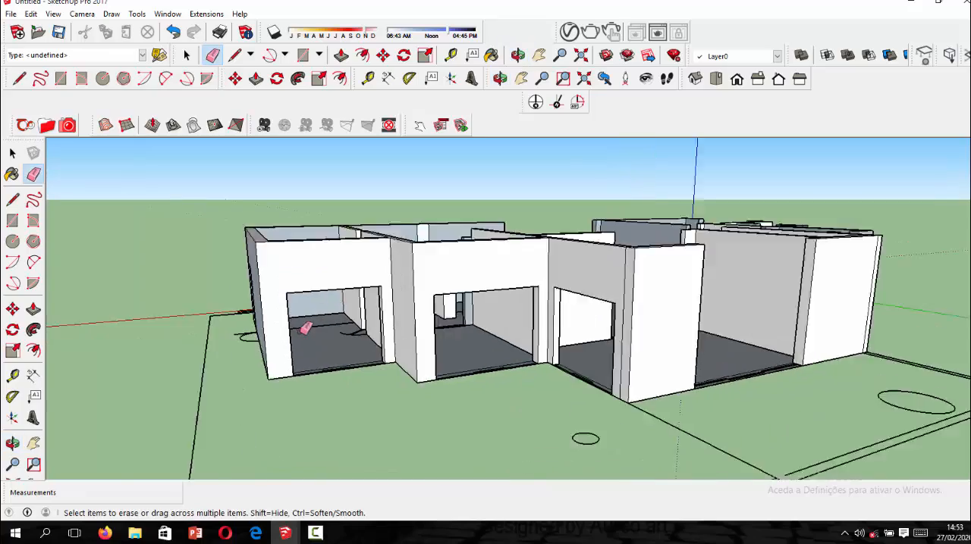
pyautogui.scroll(4, 334, 338)
pyautogui.scroll(-3, 398, 353)
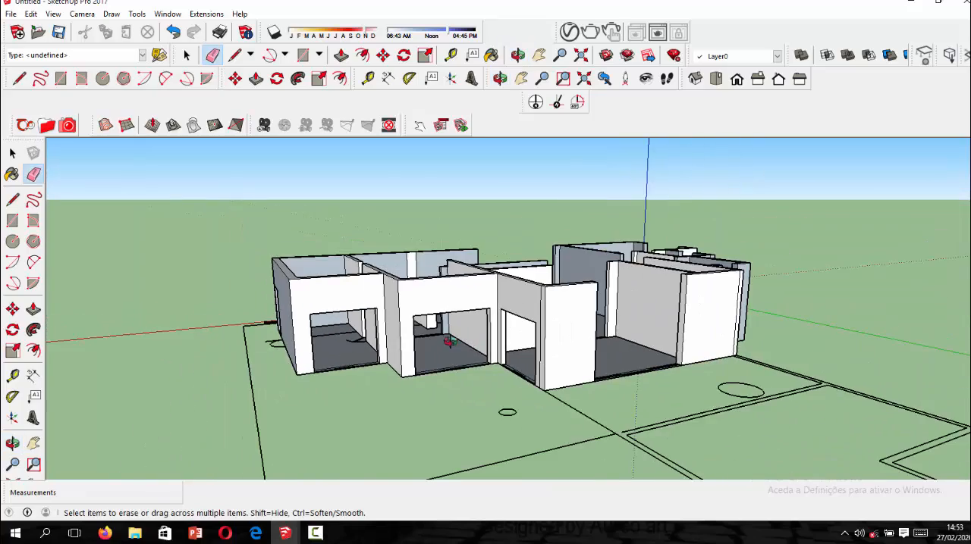
pyautogui.moveTo(449, 341)
pyautogui.mouseDown(button='middle')
pyautogui.moveTo(479, 418)
pyautogui.moveTo(618, 406)
pyautogui.moveTo(373, 474)
pyautogui.moveTo(538, 435)
pyautogui.moveTo(514, 381)
pyautogui.moveTo(442, 382)
pyautogui.moveTo(520, 394)
pyautogui.moveTo(546, 329)
pyautogui.mouseUp(button='middle')
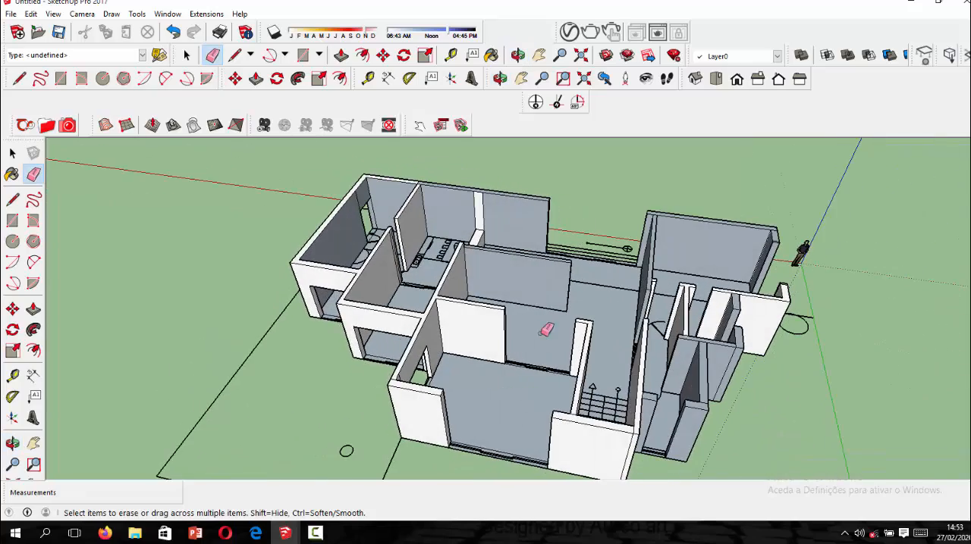
# Place a guide line 1.3 m below the top edge on the end of the interior wall beside the wide opening.
pyautogui.scroll(2, 534, 332)
pyautogui.scroll(2, 544, 336)
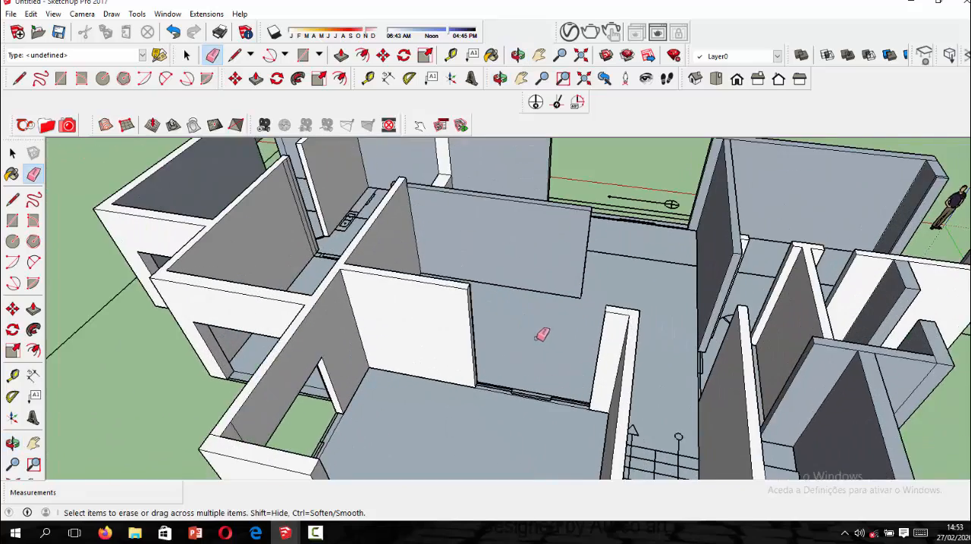
pyautogui.scroll(-1, 497, 332)
pyautogui.scroll(3, 470, 329)
pyautogui.scroll(2, 467, 329)
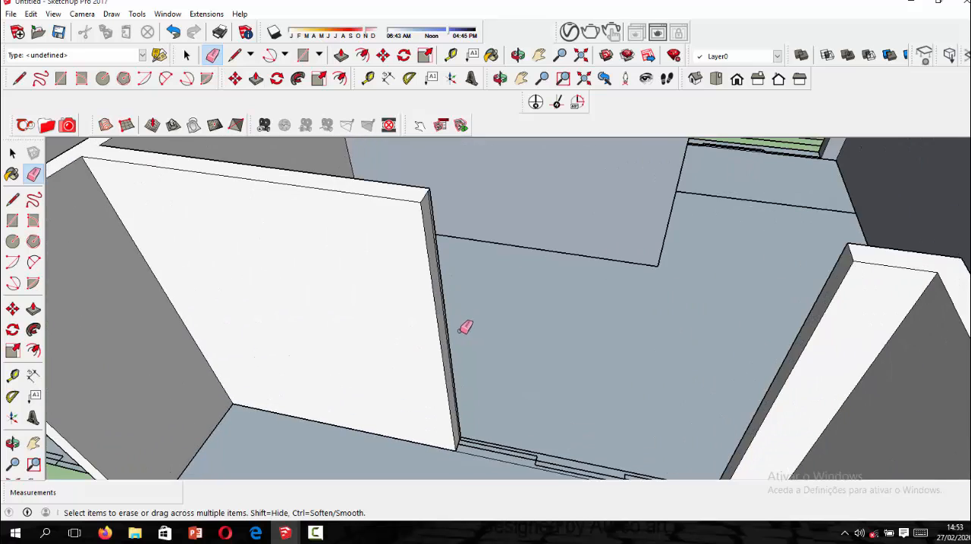
pyautogui.moveTo(443, 321); pyautogui.dragTo(386, 308, button='middle')
pyautogui.scroll(2, 413, 197)
pyautogui.scroll(1, 412, 196)
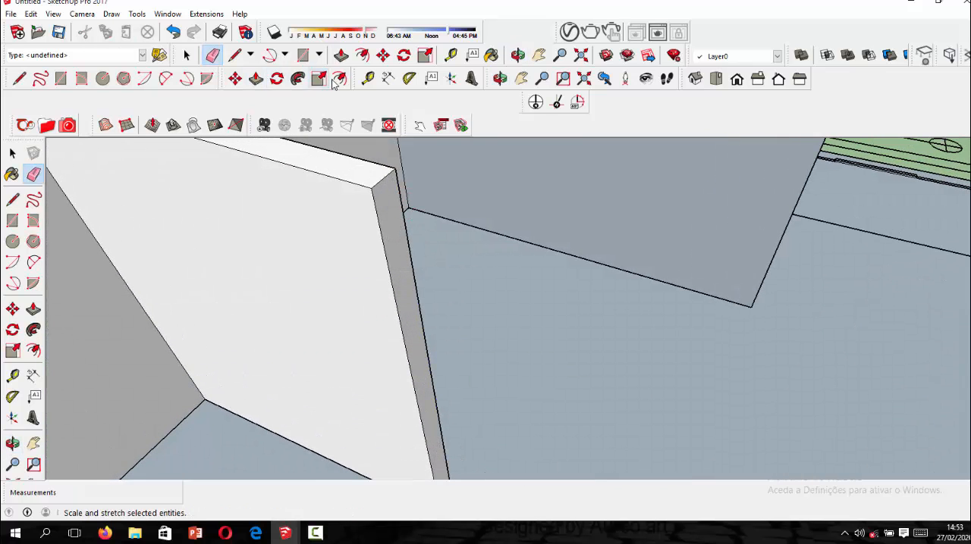
pyautogui.click(368, 79)
pyautogui.scroll(1, 394, 184)
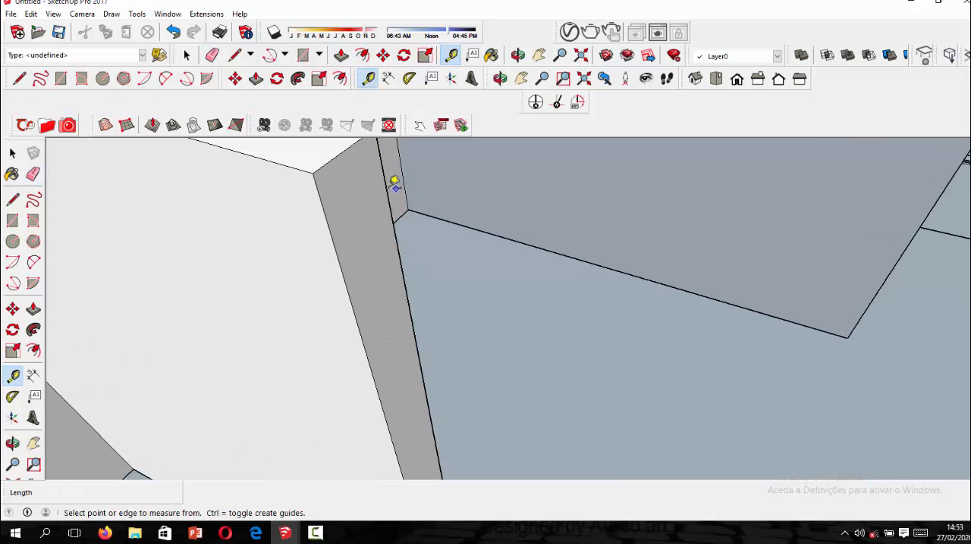
pyautogui.click(345, 149)
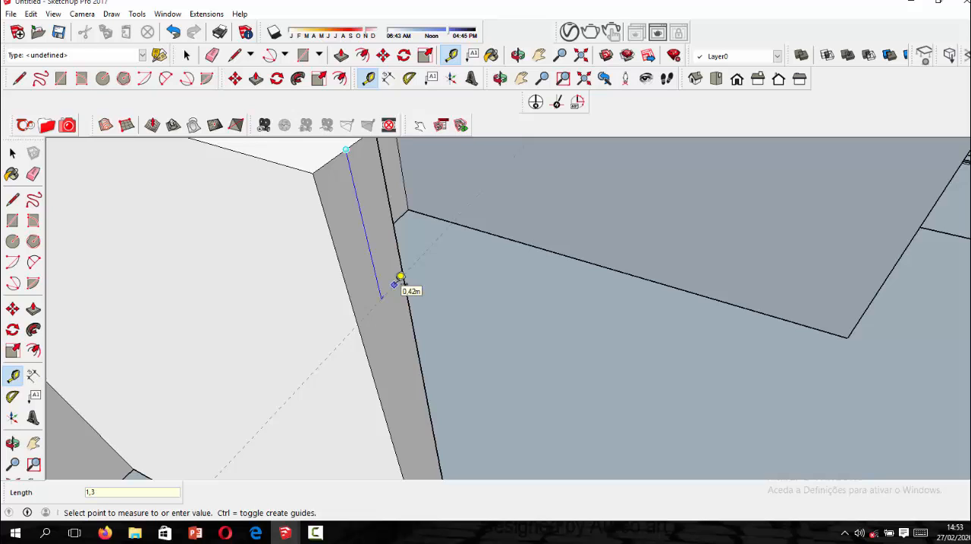
pyautogui.press('Return')
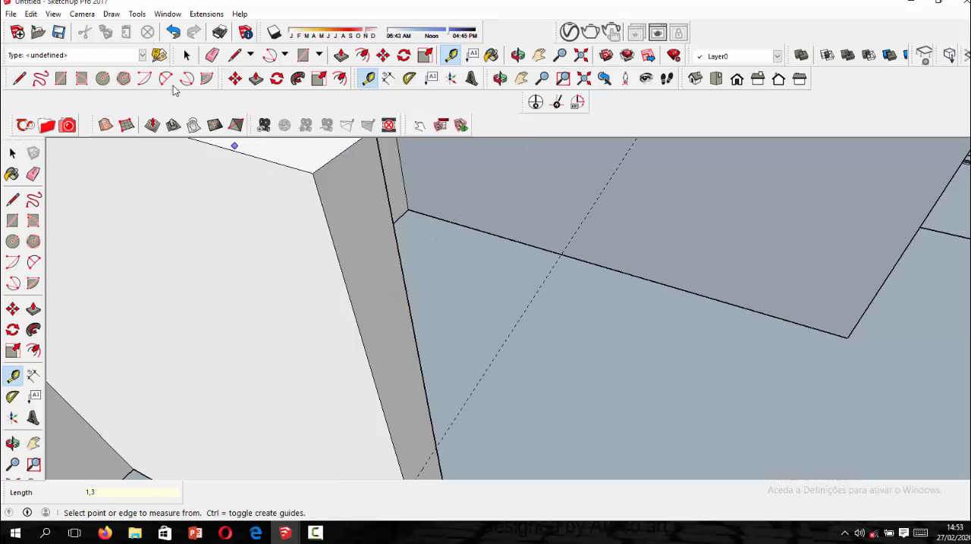
# Split the interior wall's end face with a 0.20 m line drawn along the guide.
pyautogui.click(13, 199)
pyautogui.scroll(-2, 394, 436)
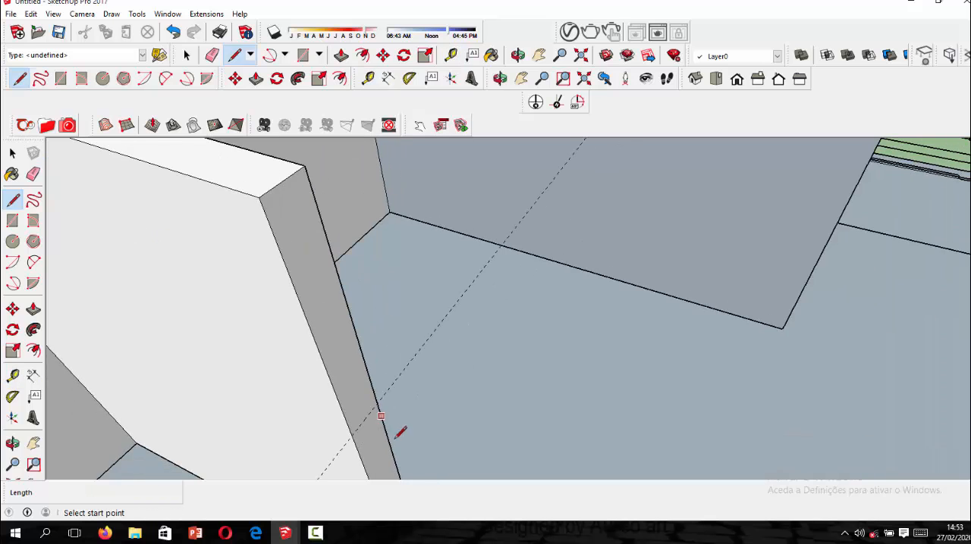
pyautogui.click(354, 433)
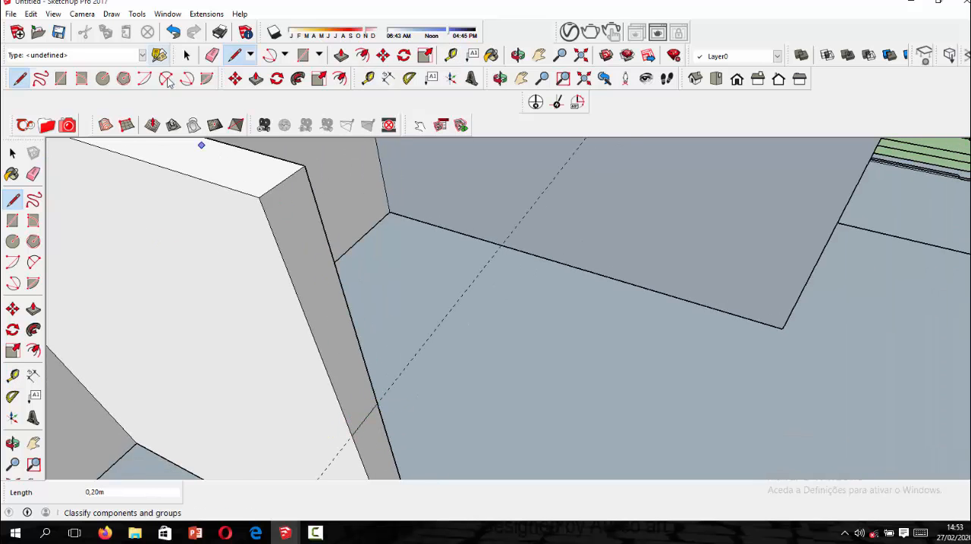
# Push/Pull the upper part of the interior wall's end 3.00 m across the opening to the facing wall.
pyautogui.click(257, 79)
pyautogui.scroll(-5, 344, 302)
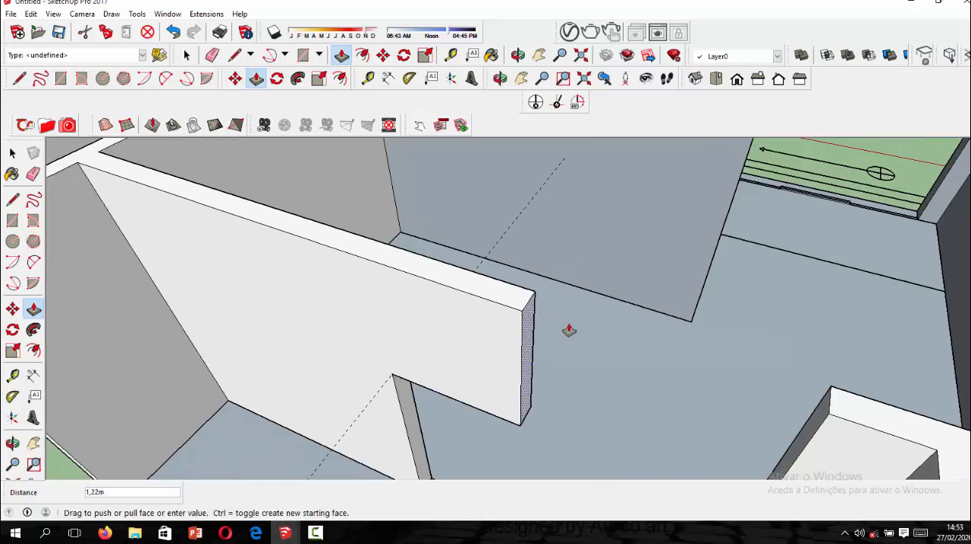
pyautogui.click(677, 388)
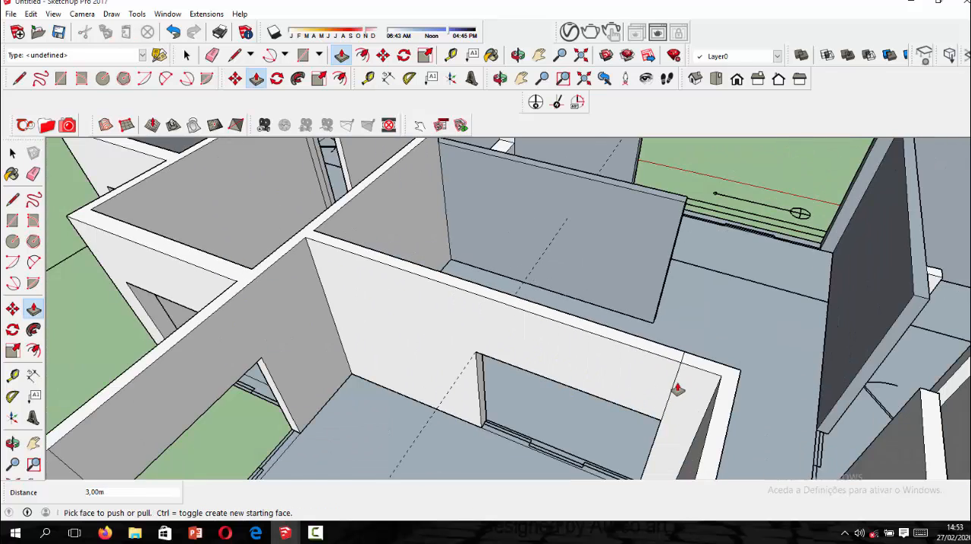
# Erase the seam edges on the face and top where the interior lintel meets the facing wall.
pyautogui.click(212, 55)
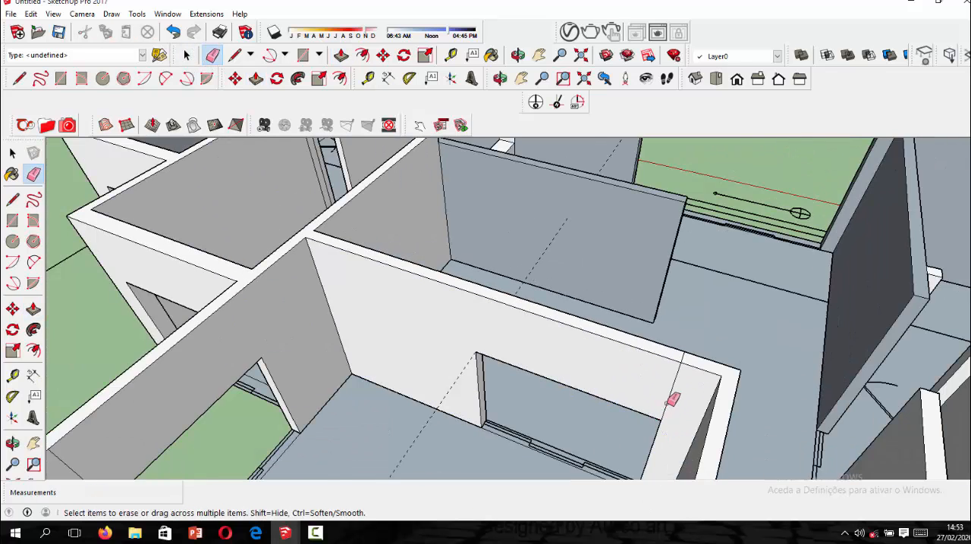
pyautogui.click(667, 404)
pyautogui.moveTo(717, 364); pyautogui.dragTo(360, 360, button='middle')
pyautogui.scroll(3, 365, 335)
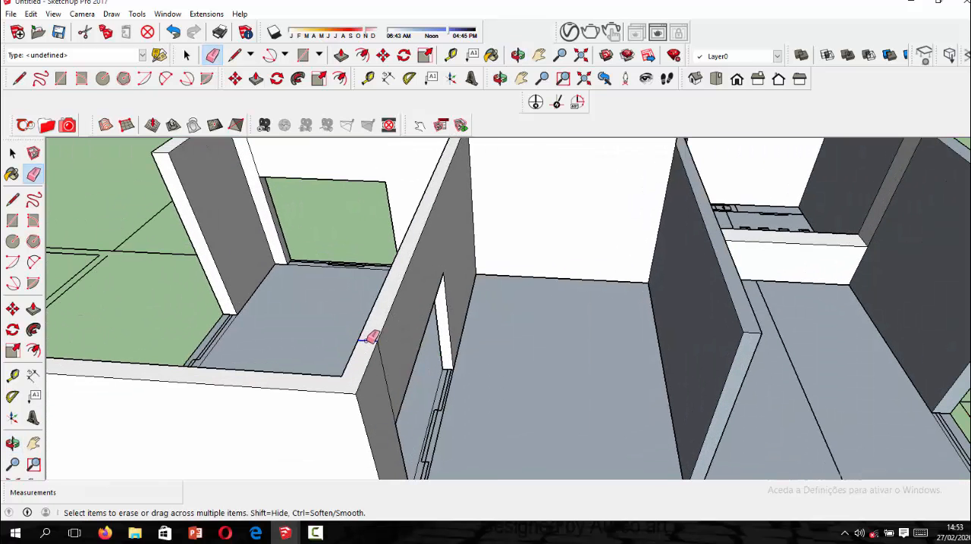
pyautogui.click(367, 340)
# Place a guide line 1.3 m below the top edge on the end of the outer wall beside the large room's opening.
pyautogui.scroll(-6, 464, 348)
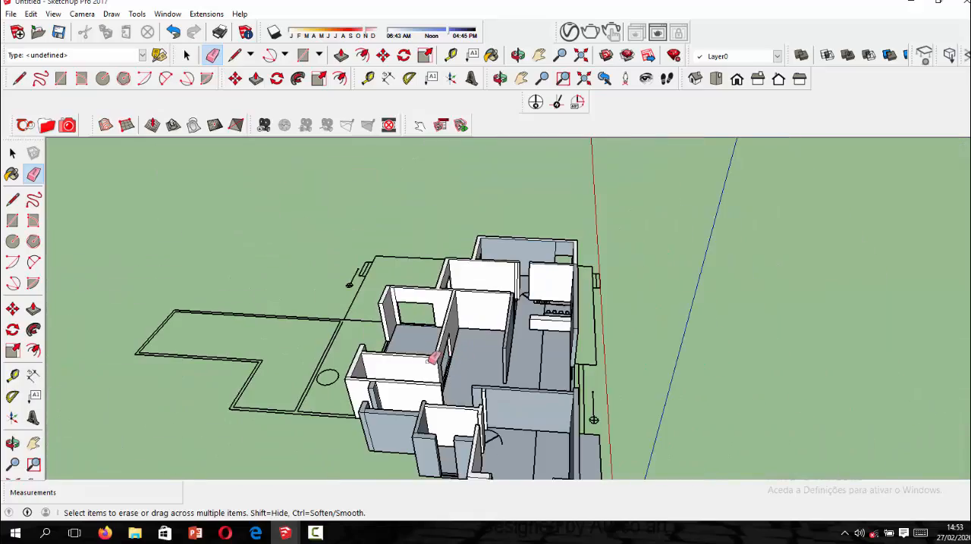
pyautogui.moveTo(435, 358)
pyautogui.mouseDown(button='middle')
pyautogui.moveTo(574, 336)
pyautogui.moveTo(647, 338)
pyautogui.moveTo(641, 332)
pyautogui.moveTo(734, 346)
pyautogui.moveTo(687, 352)
pyautogui.mouseUp(button='middle')
pyautogui.scroll(8, 455, 356)
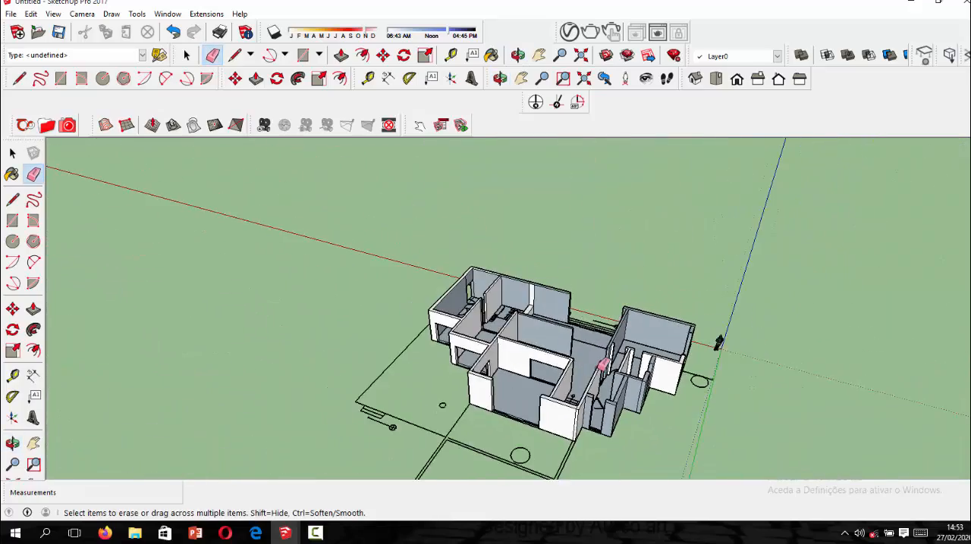
pyautogui.scroll(3, 454, 356)
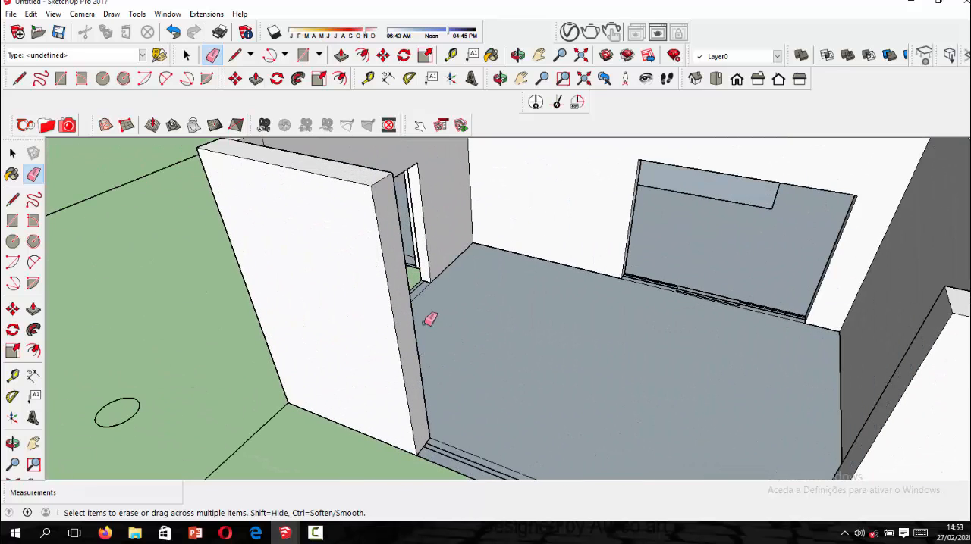
pyautogui.click(368, 78)
pyautogui.scroll(3, 408, 187)
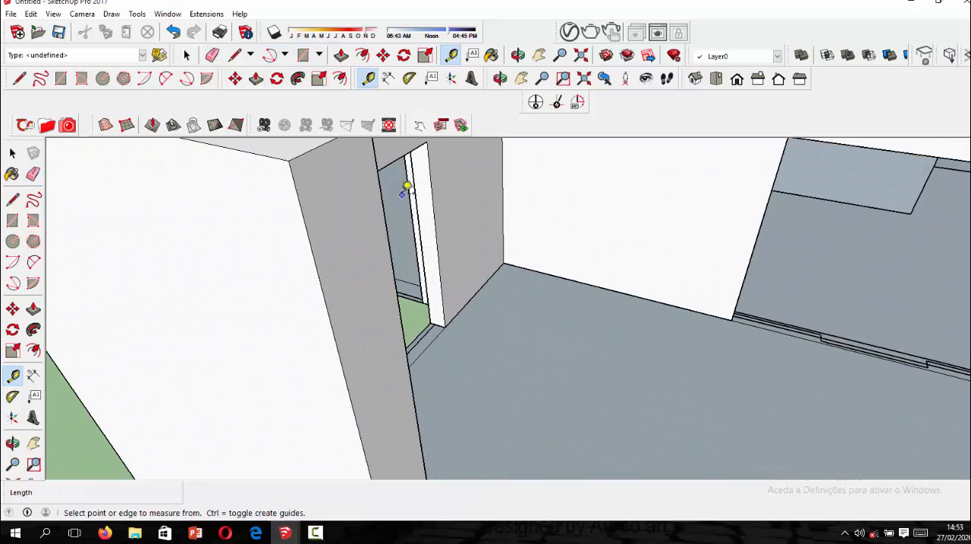
pyautogui.click(324, 145)
pyautogui.scroll(-1, 345, 186)
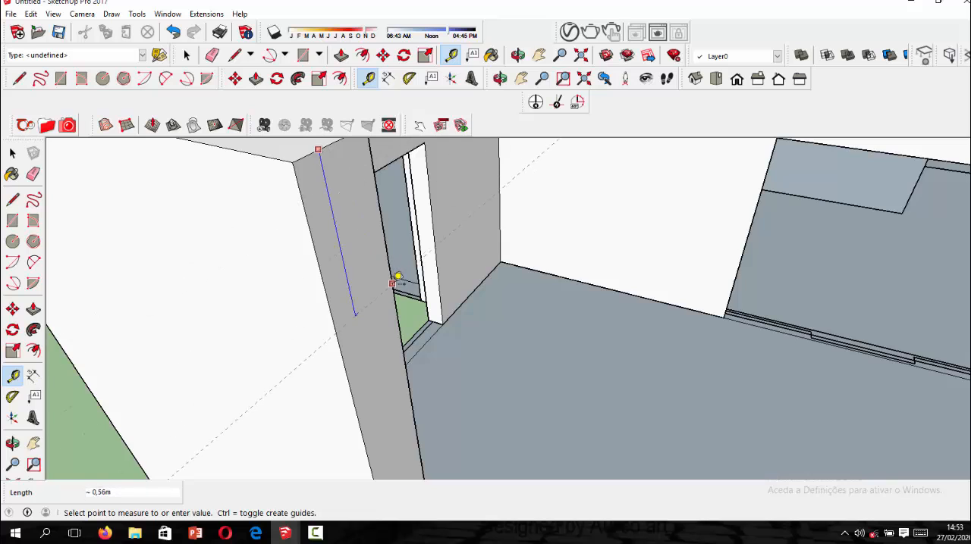
pyautogui.press('Return')
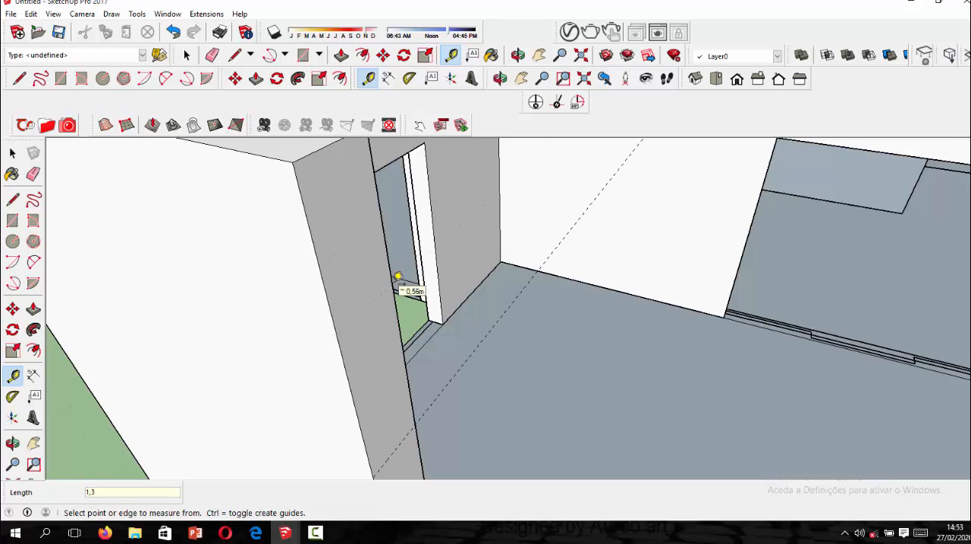
# Split the end face of the outer wall beside the large room's opening with a 0.30 m line along the guide.
pyautogui.scroll(-2, 361, 243)
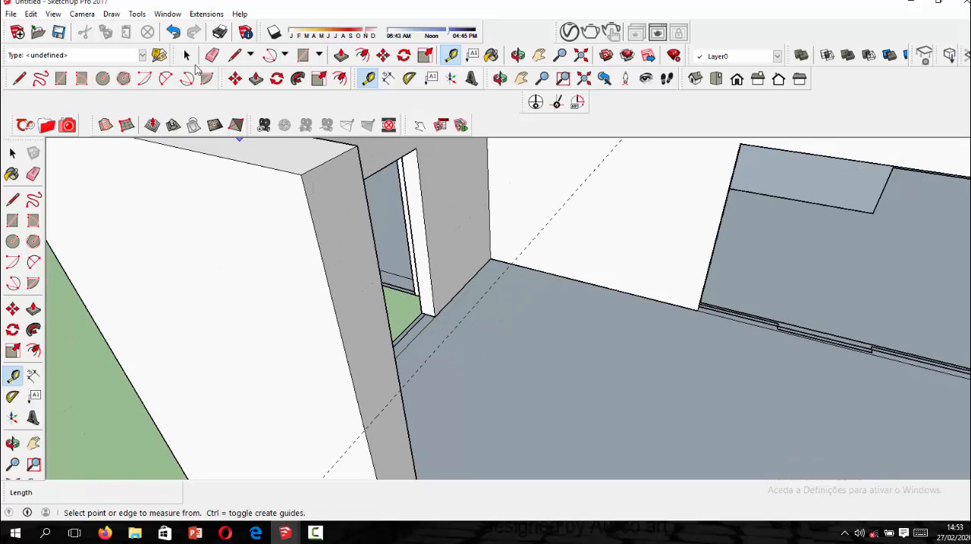
pyautogui.click(13, 200)
pyautogui.scroll(-1, 166, 294)
pyautogui.click(338, 405)
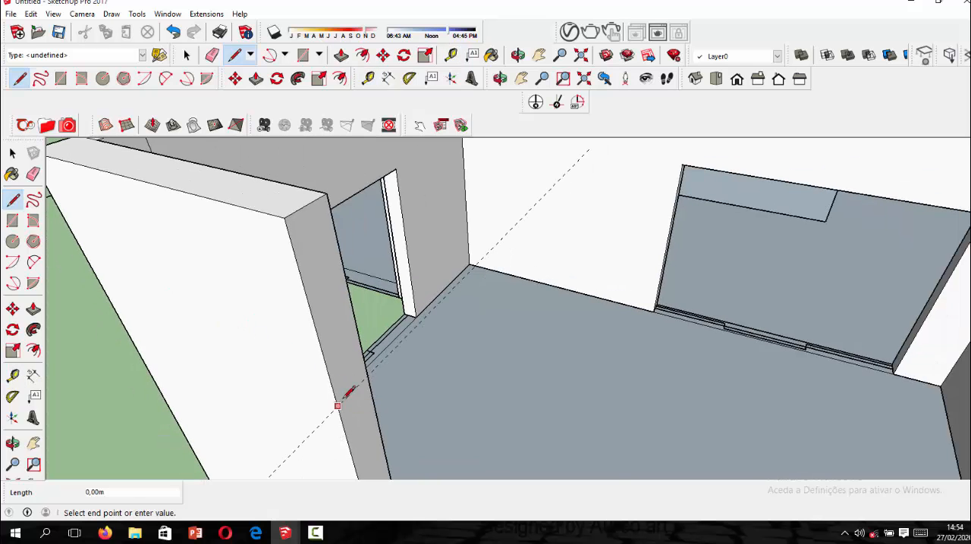
pyautogui.press('Escape')
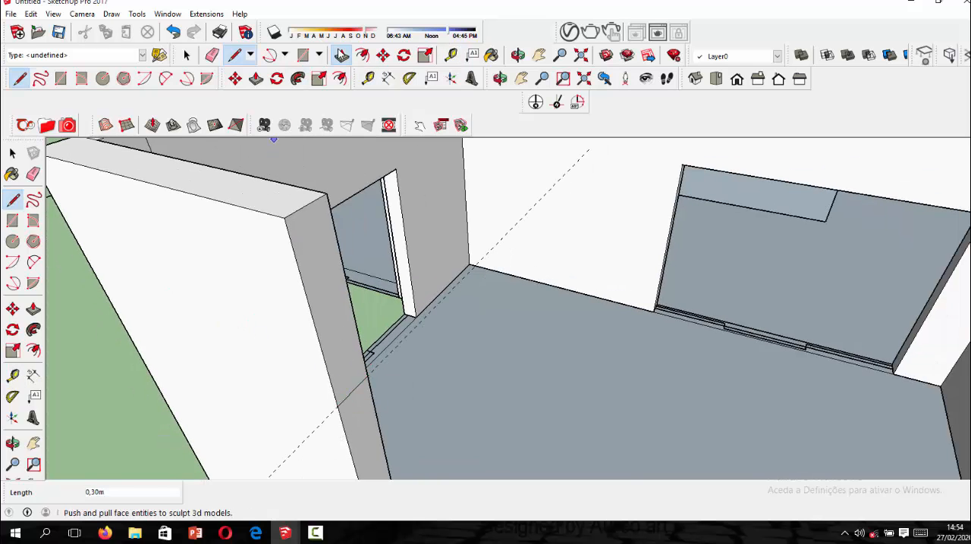
# Push/Pull the upper part of the outer wall's end about 4.06 m across the opening to the facing wall.
pyautogui.click(341, 55)
pyautogui.scroll(-1, 306, 263)
pyautogui.click(306, 263)
pyautogui.scroll(-3, 314, 275)
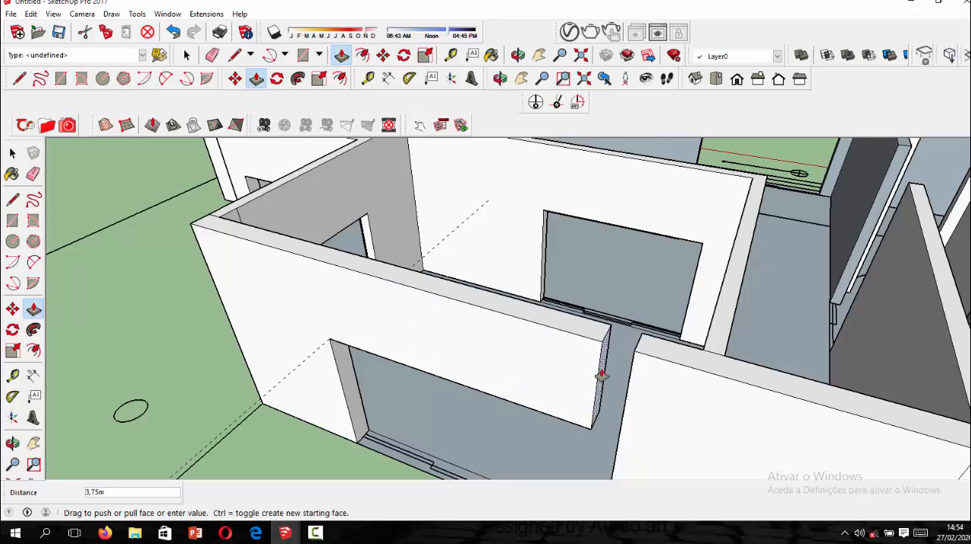
pyautogui.click(628, 387)
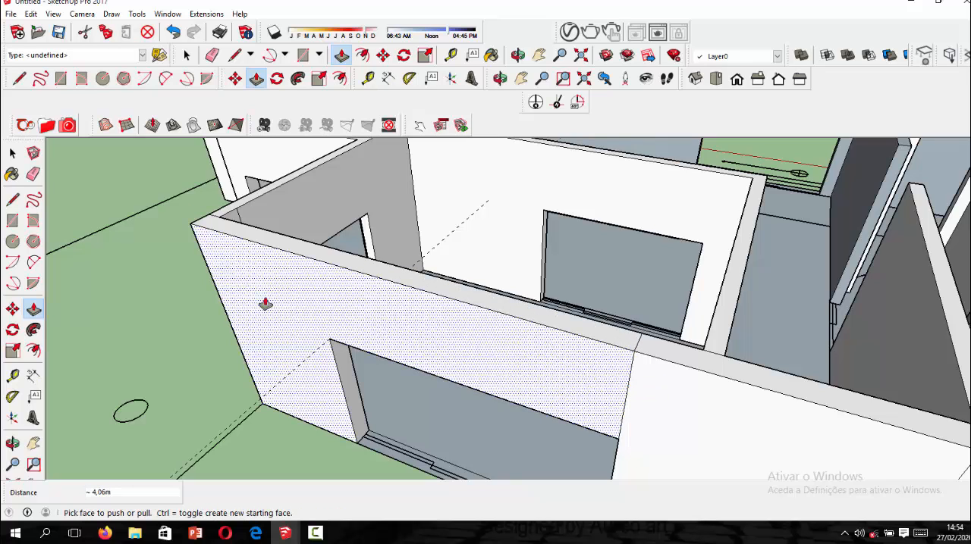
# Erase the guide line and the seam edges where the new outer lintel meets the facing wall, outside, on top and inside.
pyautogui.click(12, 153)
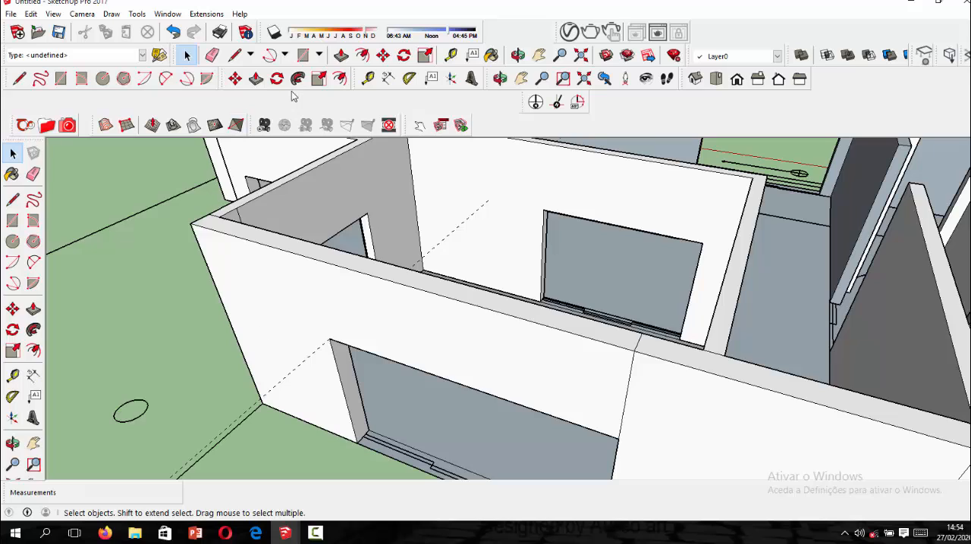
pyautogui.click(212, 55)
pyautogui.click(288, 373)
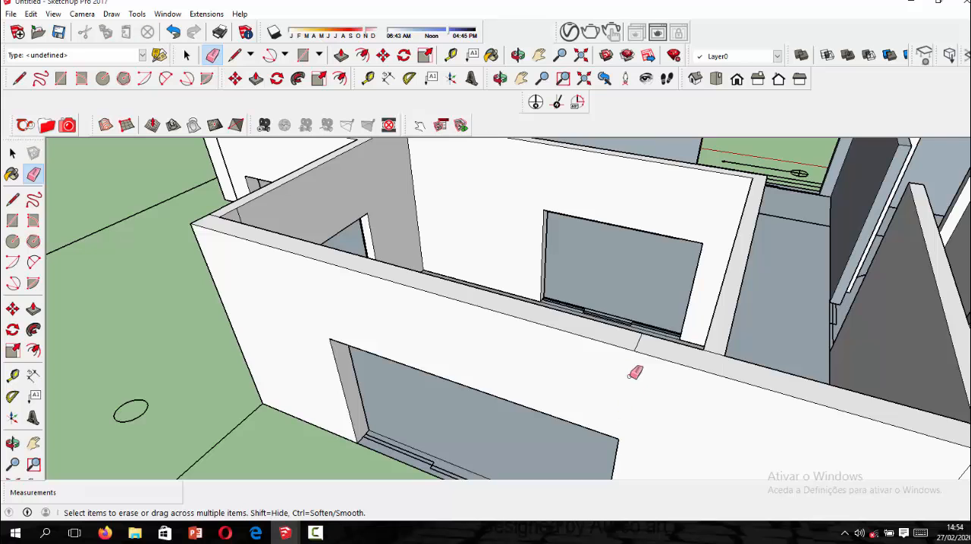
pyautogui.moveTo(644, 339); pyautogui.dragTo(321, 284, button='middle')
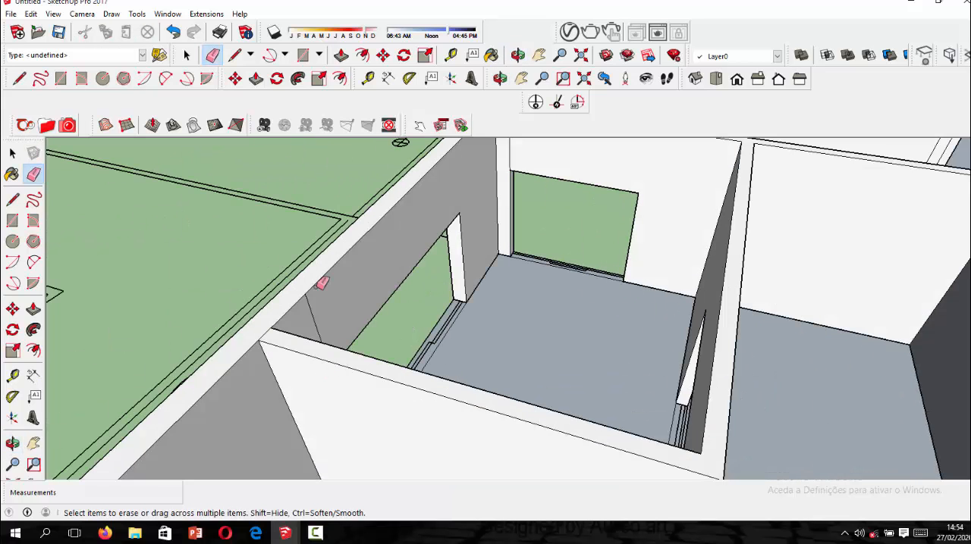
pyautogui.click(311, 308)
pyautogui.scroll(-4, 401, 323)
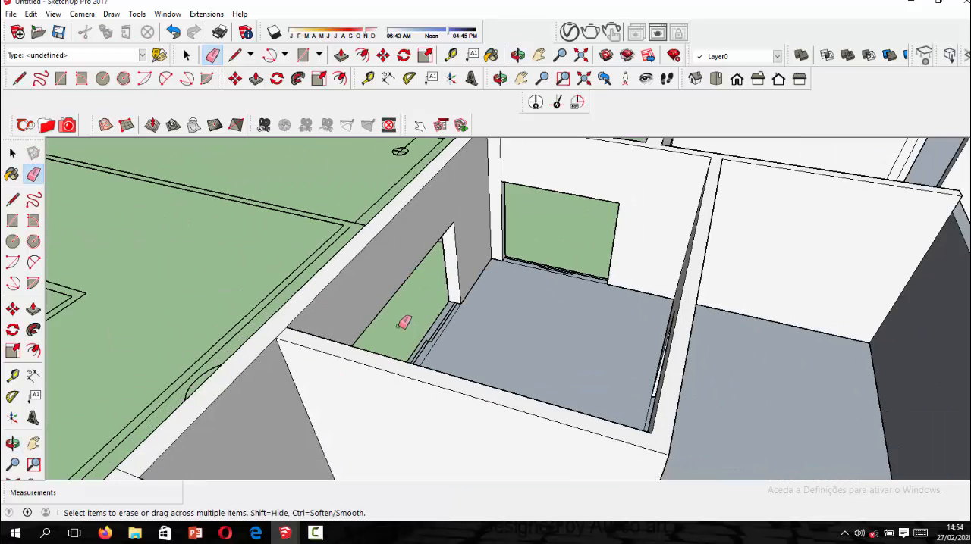
# Erase the leftover seam edges on the inner face and top of the wall at the room's far corner.
pyautogui.moveTo(402, 322); pyautogui.dragTo(433, 326, button='middle')
pyautogui.scroll(2, 444, 236)
pyautogui.scroll(2, 446, 234)
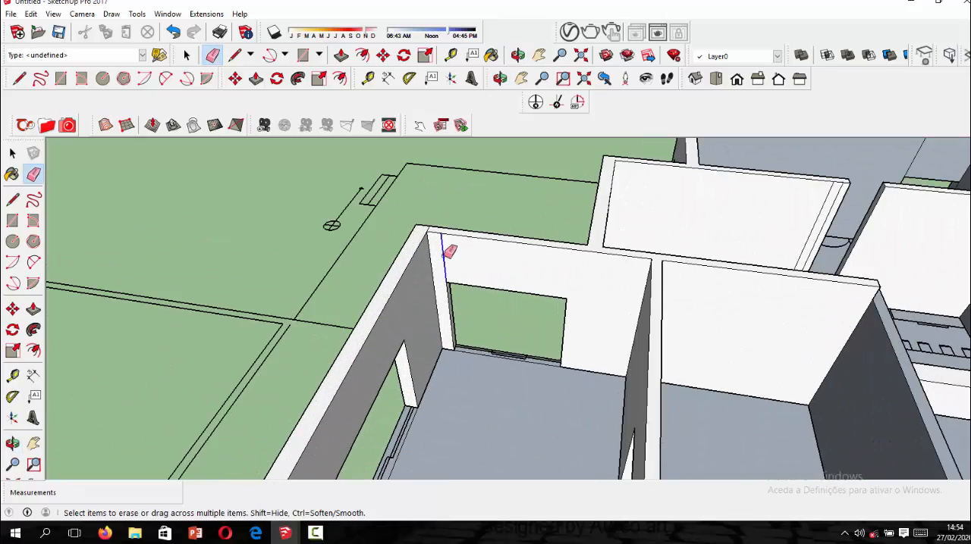
pyautogui.scroll(3, 435, 228)
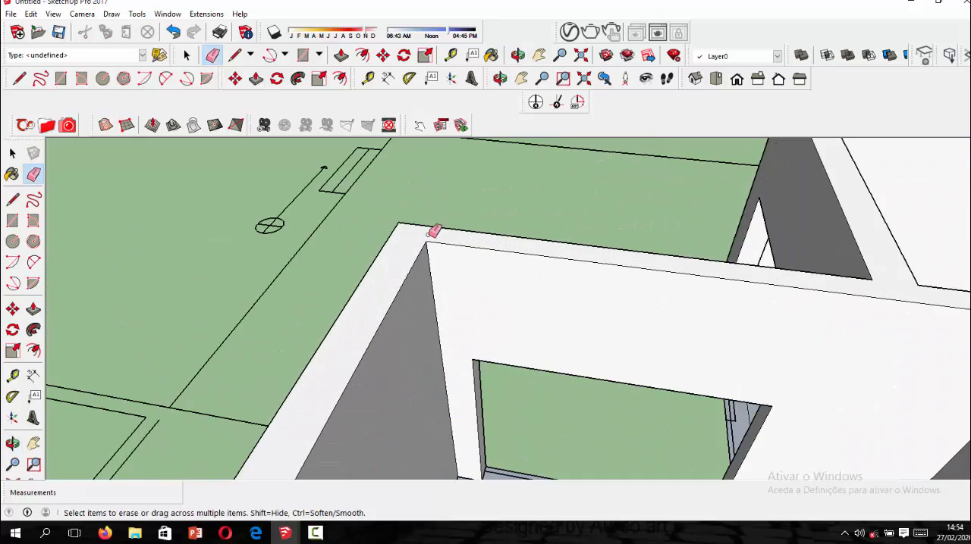
pyautogui.scroll(-8, 433, 232)
# Erase the vertical seam edge beside the outer corner of the large room's front wall.
pyautogui.moveTo(548, 333); pyautogui.dragTo(592, 374, button='middle')
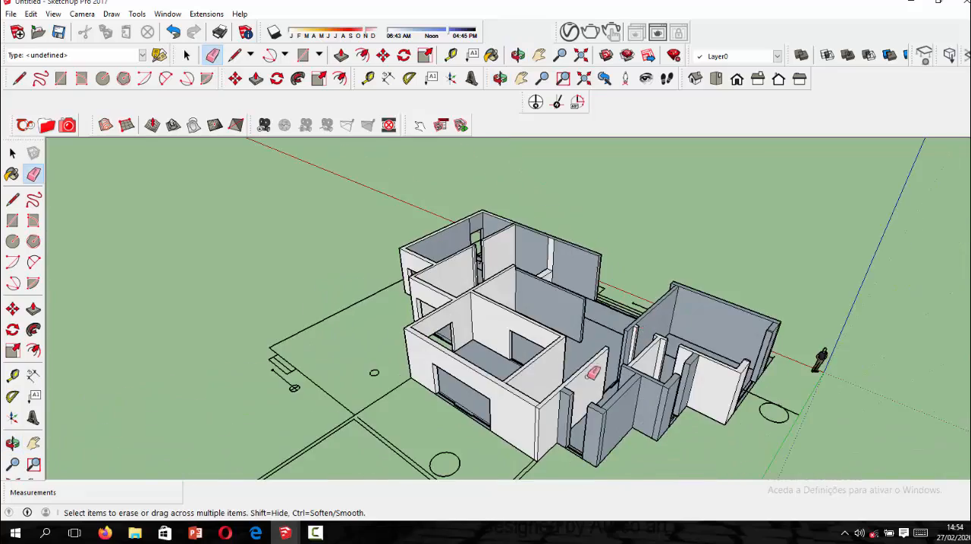
pyautogui.scroll(7, 498, 419)
pyautogui.scroll(-5, 506, 418)
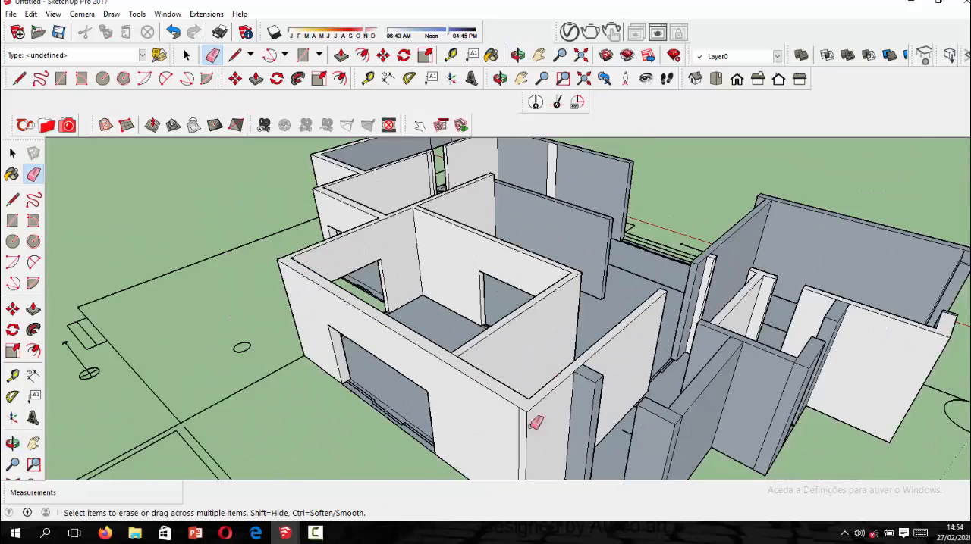
pyautogui.scroll(5, 534, 421)
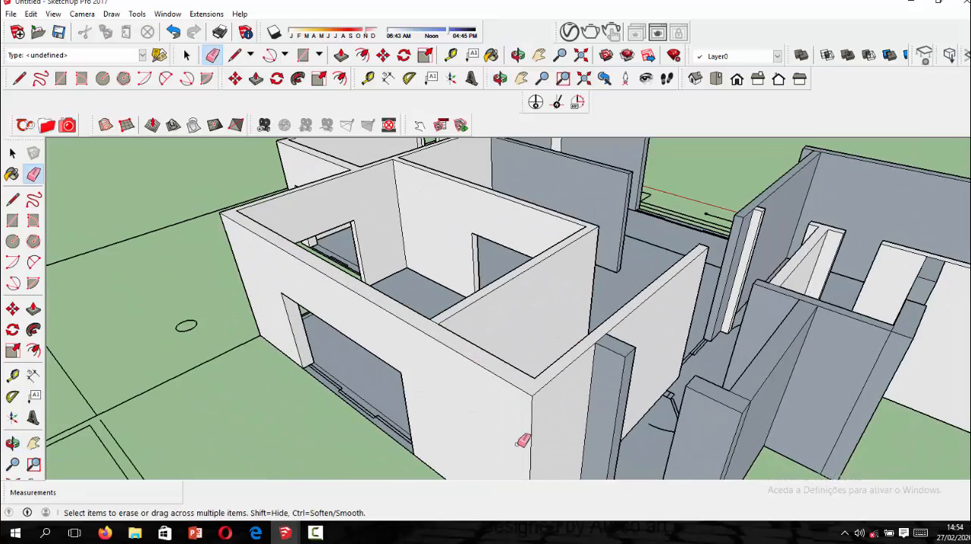
pyautogui.scroll(-5, 522, 440)
pyautogui.moveTo(524, 405)
pyautogui.mouseDown(button='middle')
pyautogui.moveTo(485, 356)
pyautogui.moveTo(494, 368)
pyautogui.moveTo(618, 377)
pyautogui.moveTo(392, 290)
pyautogui.moveTo(655, 310)
pyautogui.moveTo(520, 232)
pyautogui.moveTo(478, 264)
pyautogui.moveTo(144, 282)
pyautogui.moveTo(477, 308)
pyautogui.moveTo(748, 310)
pyautogui.moveTo(638, 364)
pyautogui.moveTo(483, 369)
pyautogui.moveTo(600, 366)
pyautogui.mouseUp(button='middle')
pyautogui.scroll(-3, 602, 369)
pyautogui.scroll(2, 635, 429)
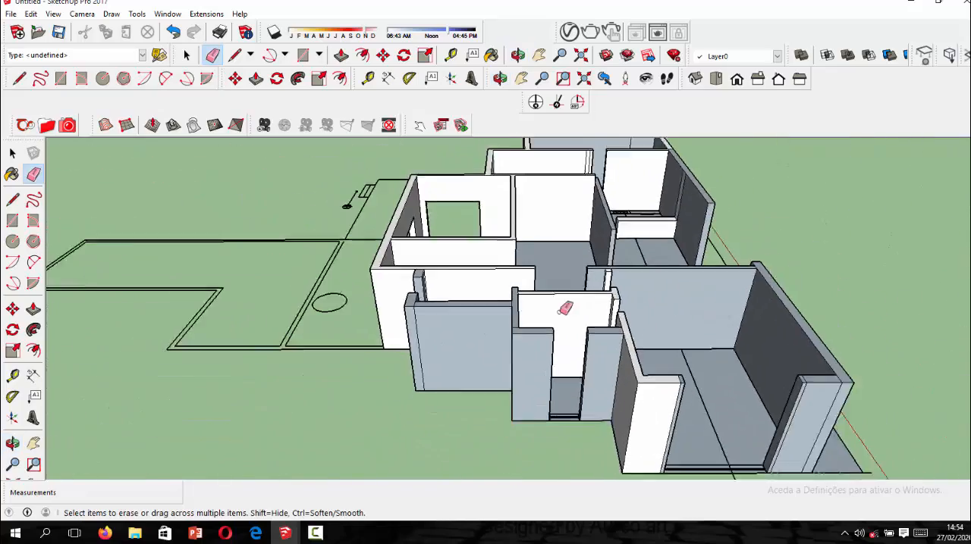
# Erase the vertical and top seam edges at the end of the L-shaped wall beside the wide front opening.
pyautogui.scroll(-3, 629, 402)
pyautogui.moveTo(629, 402); pyautogui.dragTo(615, 403, button='middle')
pyautogui.scroll(5, 599, 368)
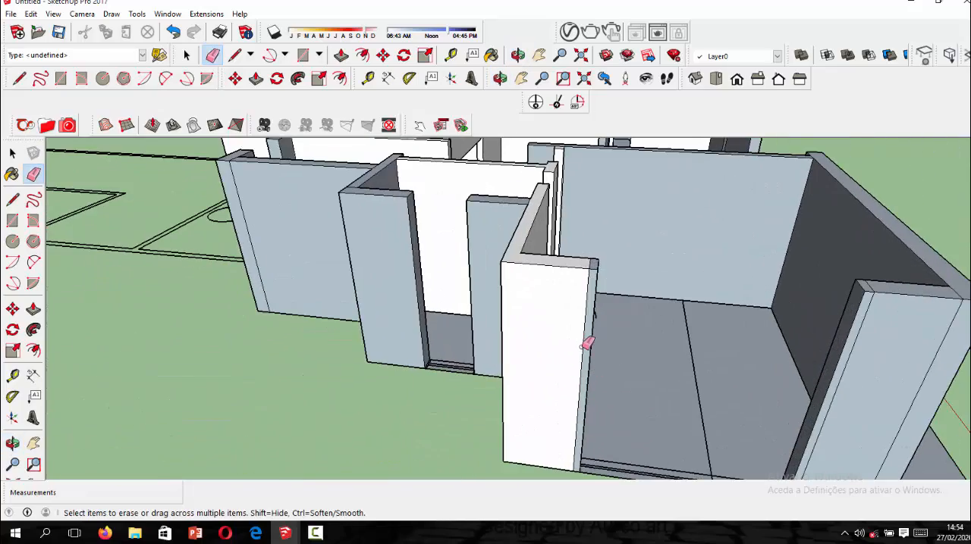
pyautogui.click(582, 348)
pyautogui.scroll(2, 597, 268)
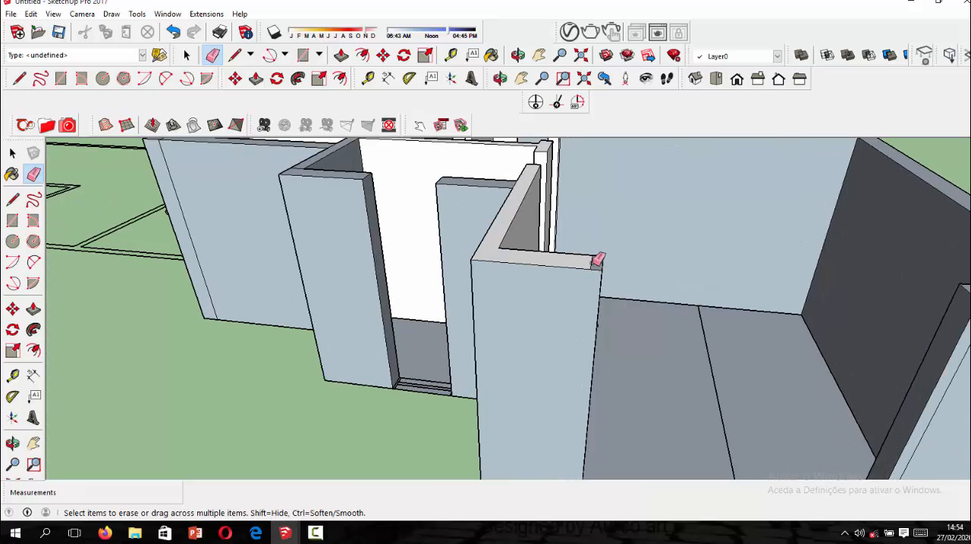
# Erase the vertical and top seam edges on the short wall at the other side of the wide front opening.
pyautogui.scroll(-4, 597, 260)
pyautogui.moveTo(427, 321); pyautogui.dragTo(591, 340, button='middle')
pyautogui.scroll(4, 567, 324)
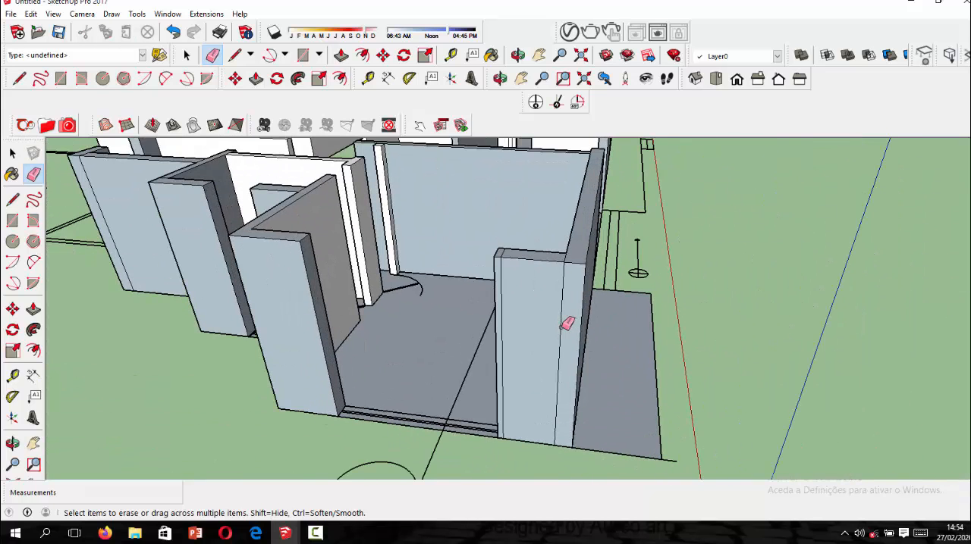
pyautogui.click(564, 326)
pyautogui.scroll(2, 514, 294)
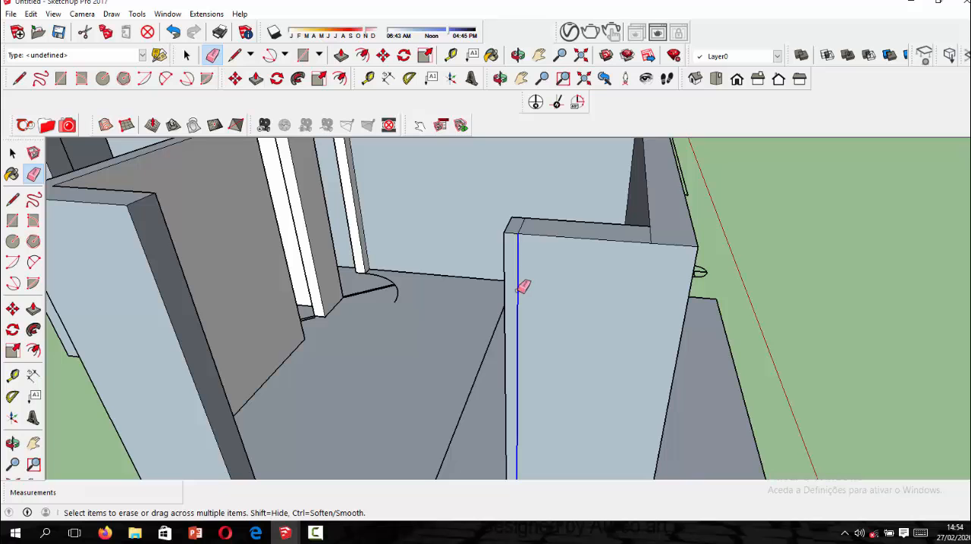
pyautogui.click(520, 281)
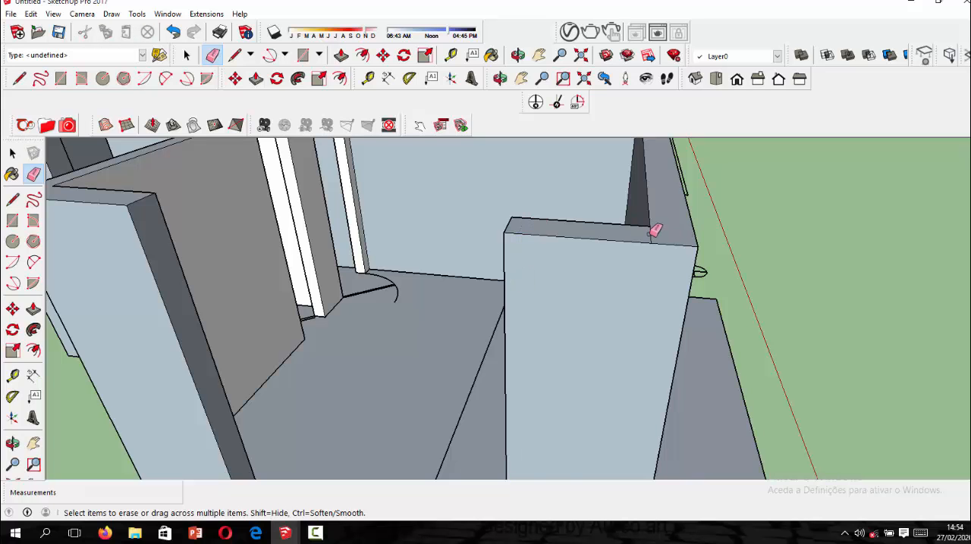
pyautogui.scroll(-4, 644, 249)
pyautogui.moveTo(465, 289); pyautogui.dragTo(576, 308, button='middle')
pyautogui.scroll(-3, 544, 310)
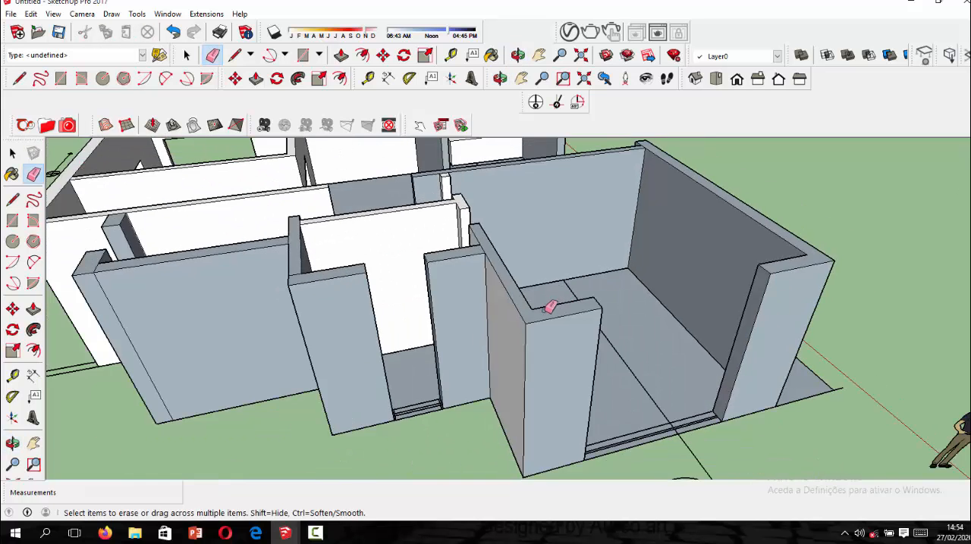
# Push/Pull the floor strip in the narrow opening up 1.9 m to form the wall below the window.
pyautogui.moveTo(447, 333); pyautogui.dragTo(302, 382, button='middle')
pyautogui.scroll(3, 377, 331)
pyautogui.scroll(3, 416, 341)
pyautogui.moveTo(416, 340); pyautogui.dragTo(461, 347, button='middle')
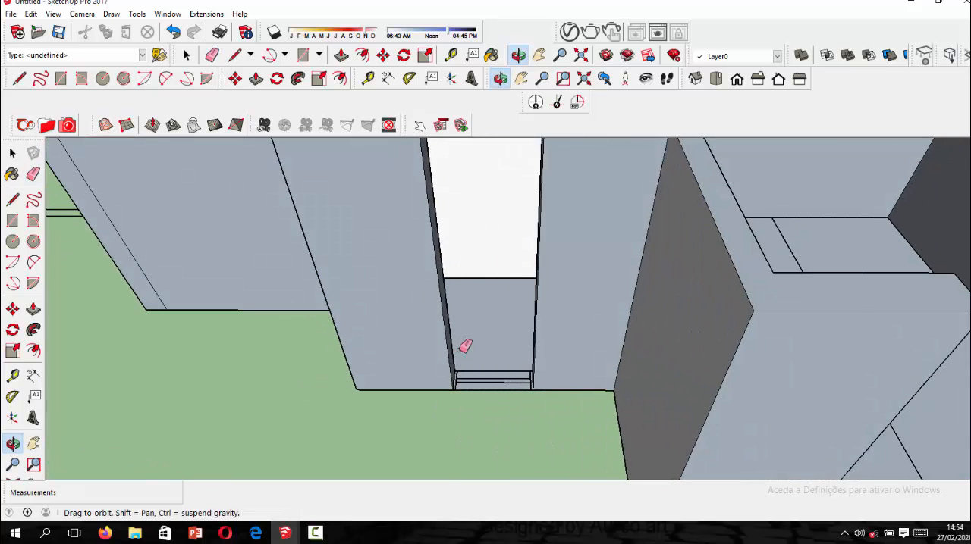
pyautogui.scroll(-4, 457, 390)
pyautogui.scroll(2, 457, 317)
pyautogui.click(340, 55)
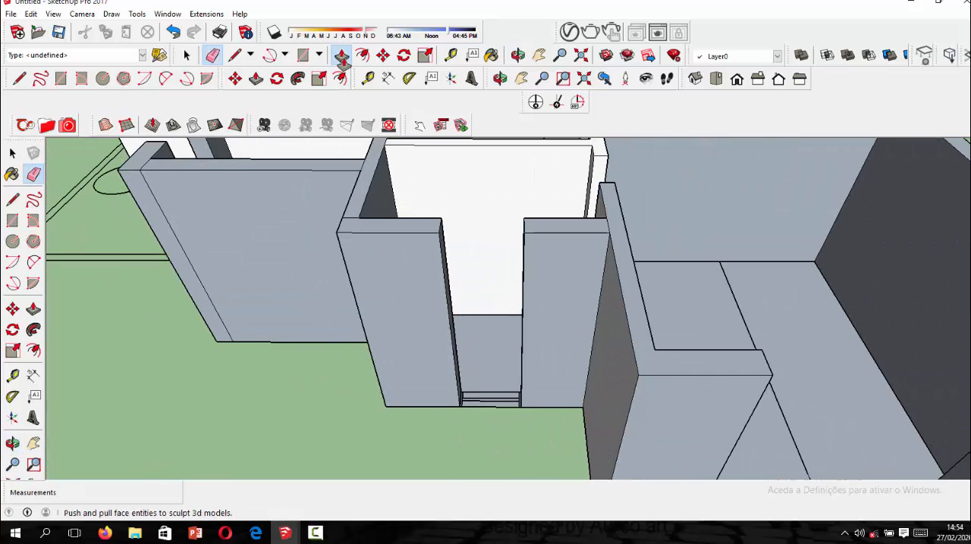
pyautogui.scroll(6, 459, 396)
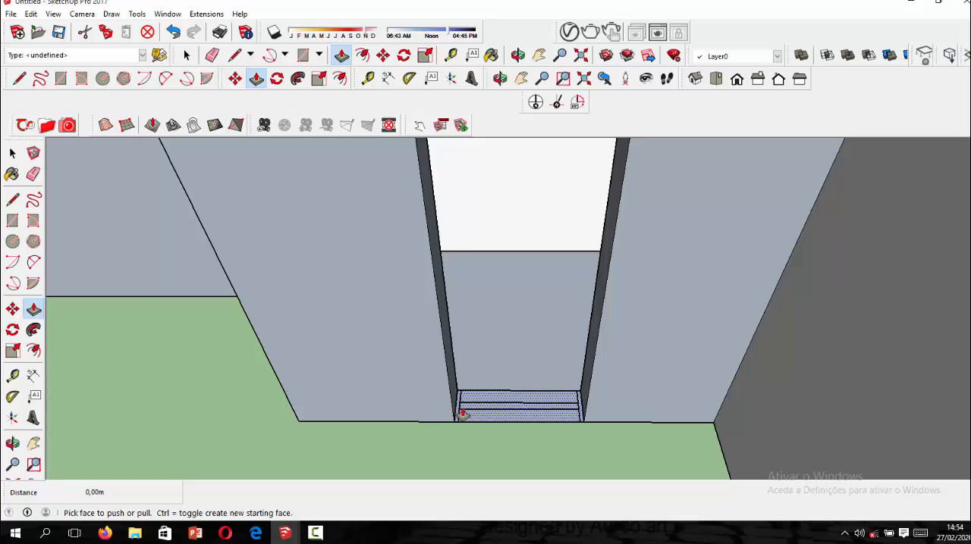
pyautogui.click(462, 415)
pyautogui.scroll(-1, 454, 347)
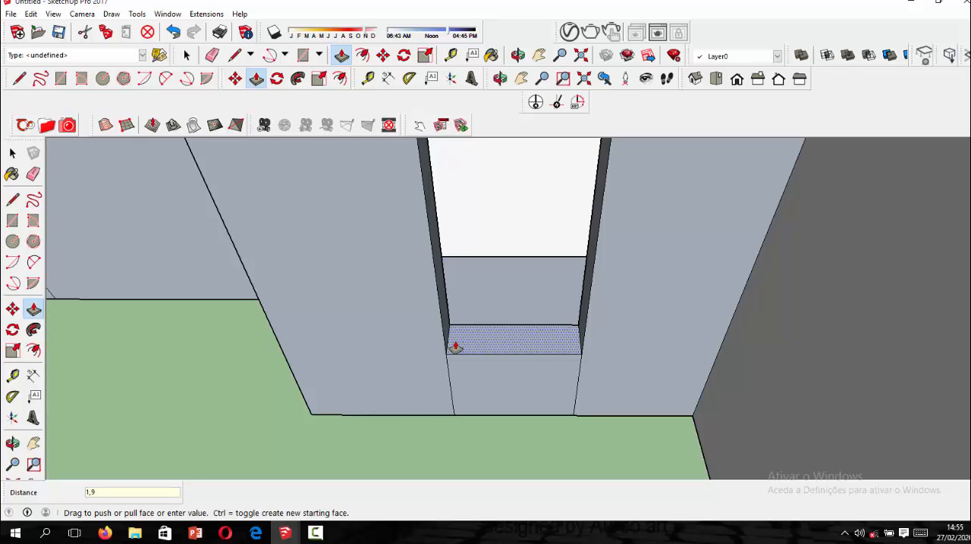
pyautogui.press('Return')
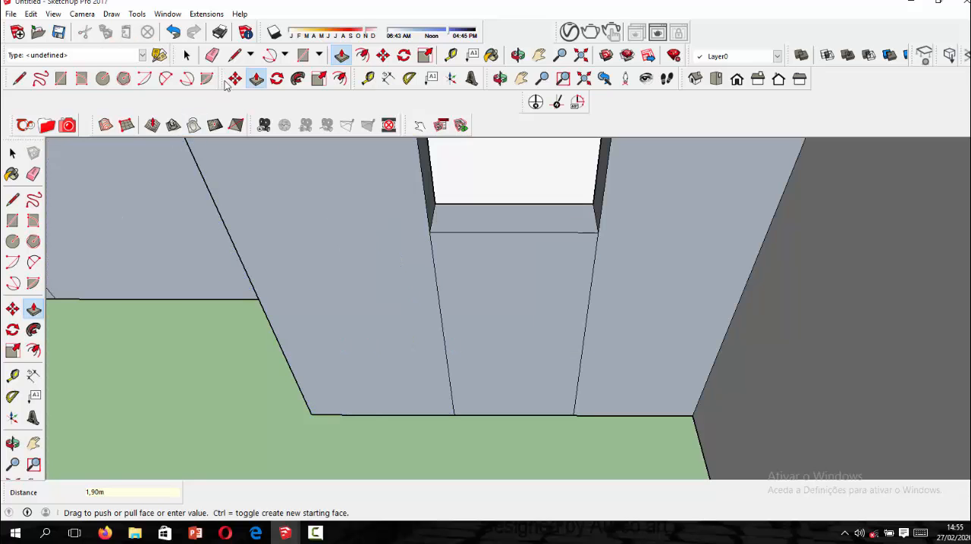
# Erase the two vertical seam edges between the raised window wall and the adjoining walls.
pyautogui.click(212, 55)
pyautogui.click(445, 313)
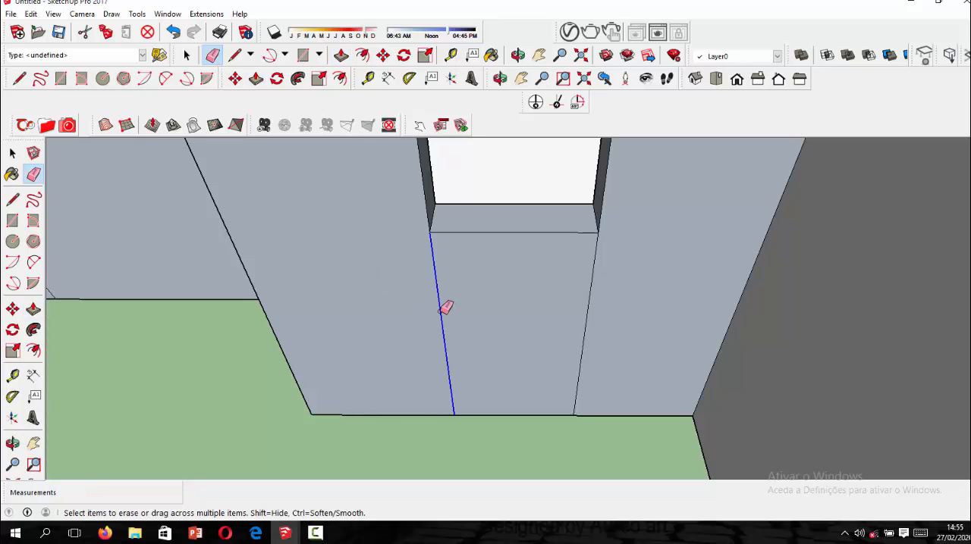
pyautogui.click(586, 337)
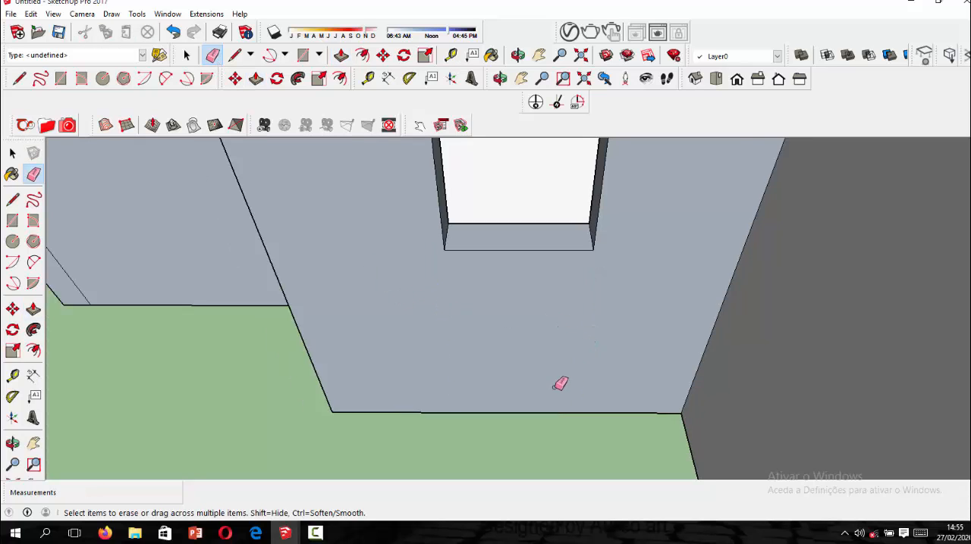
pyautogui.scroll(-3, 559, 367)
pyautogui.moveTo(557, 216); pyautogui.dragTo(497, 231, button='middle')
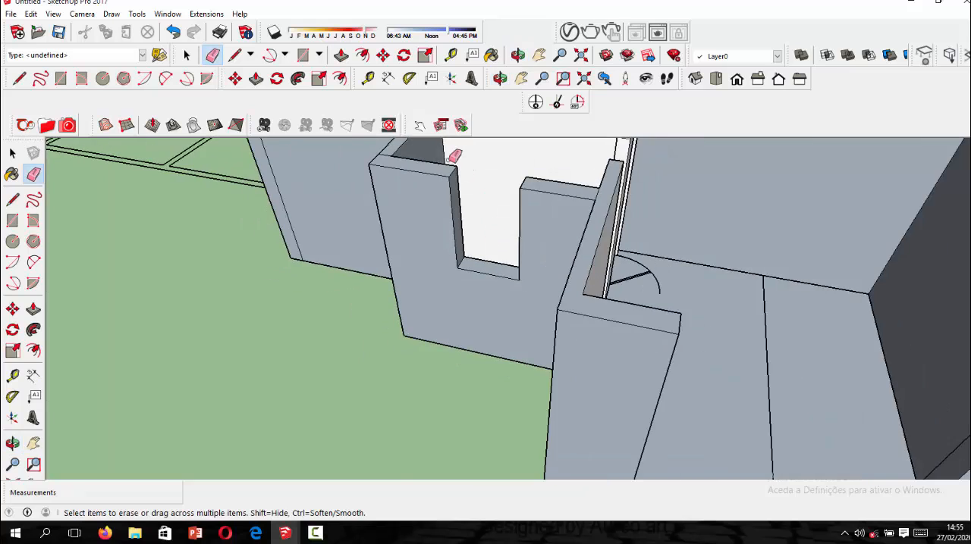
# Measure the height from the narrow window's sill corner to the top of the adjoining wall.
pyautogui.scroll(4, 455, 167)
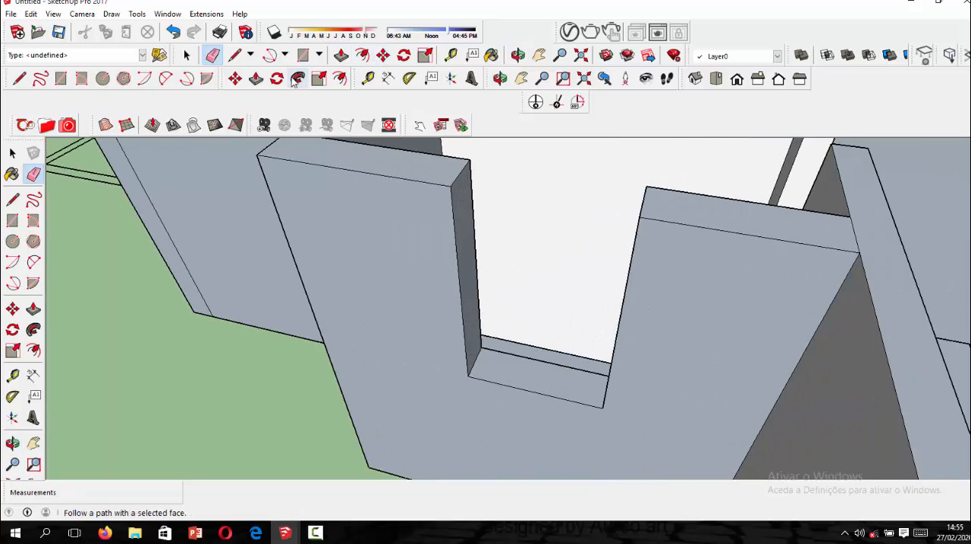
pyautogui.click(367, 78)
pyautogui.scroll(2, 464, 389)
pyautogui.click(470, 371)
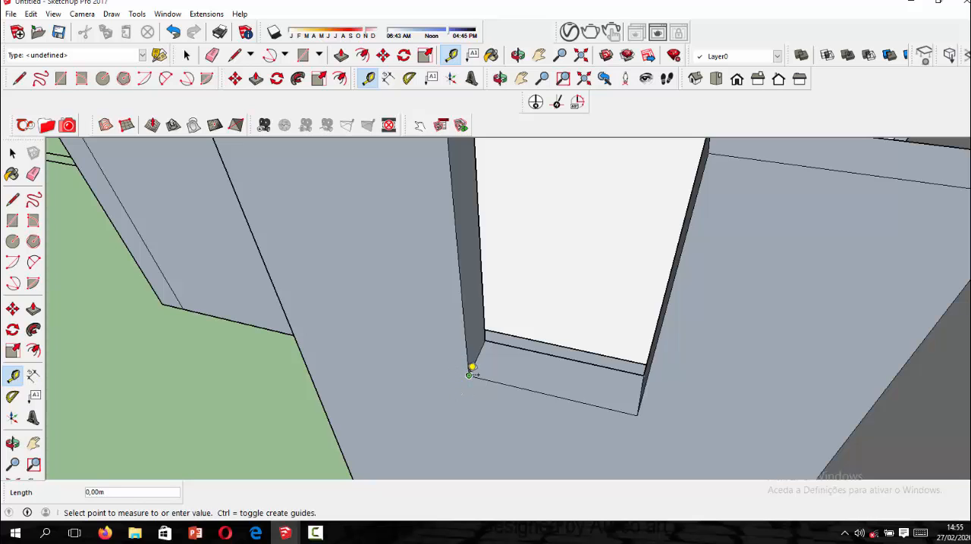
pyautogui.scroll(-1, 461, 279)
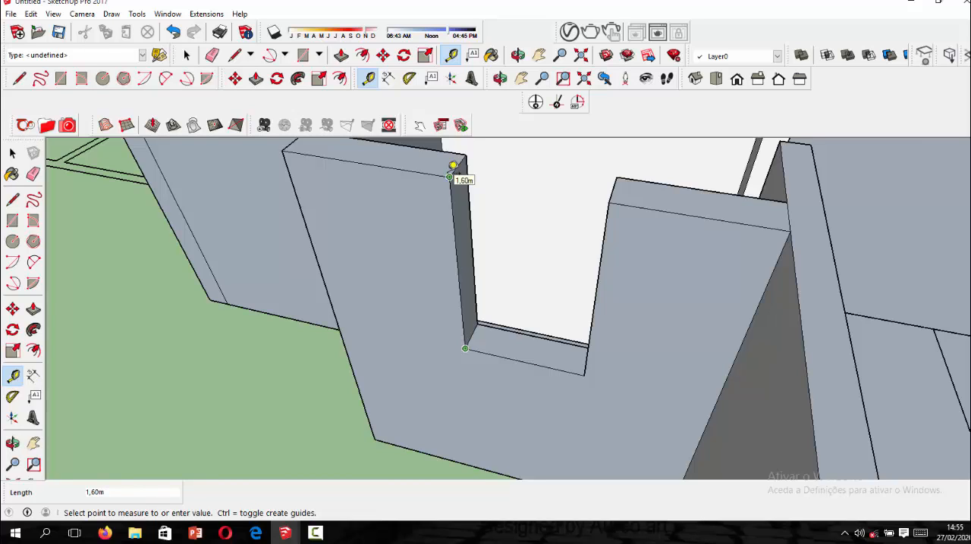
pyautogui.click(450, 176)
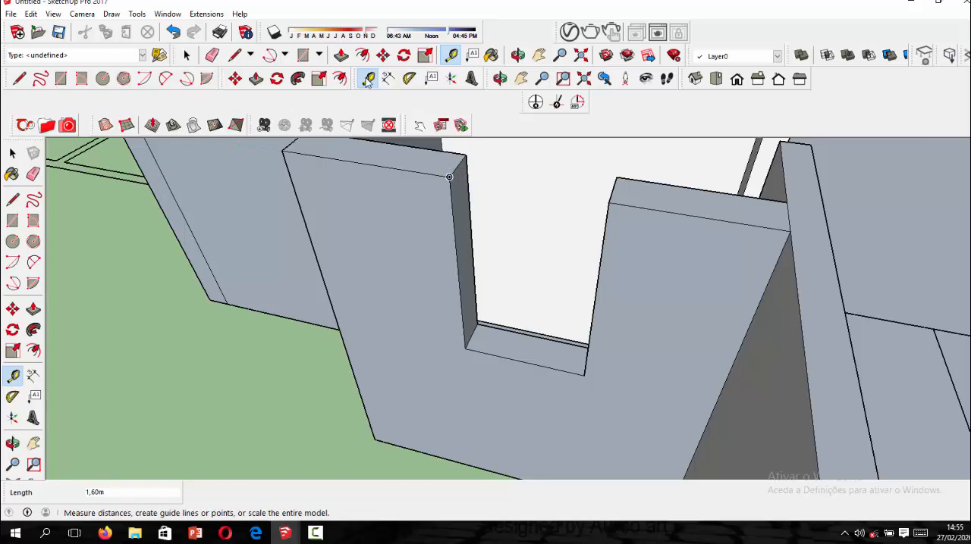
pyautogui.scroll(4, 480, 186)
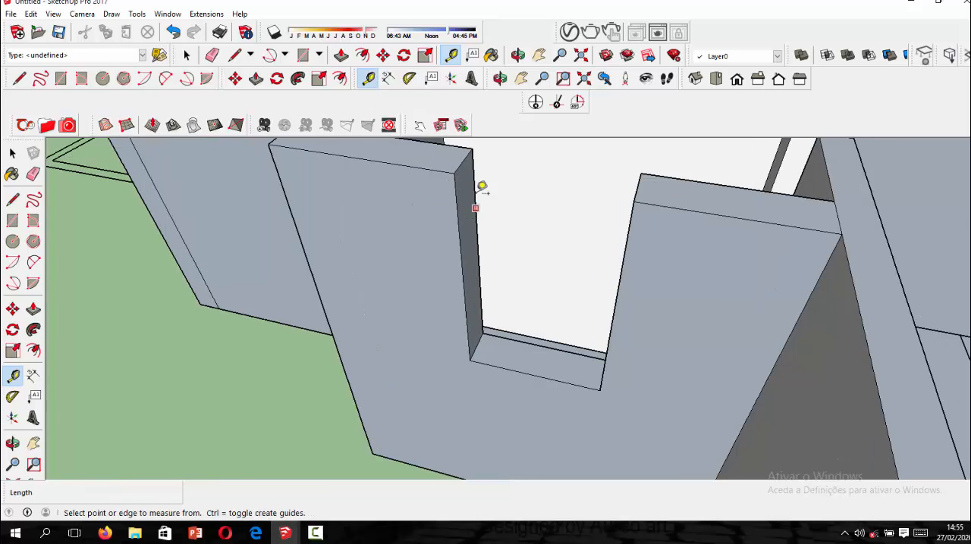
pyautogui.scroll(-2, 445, 298)
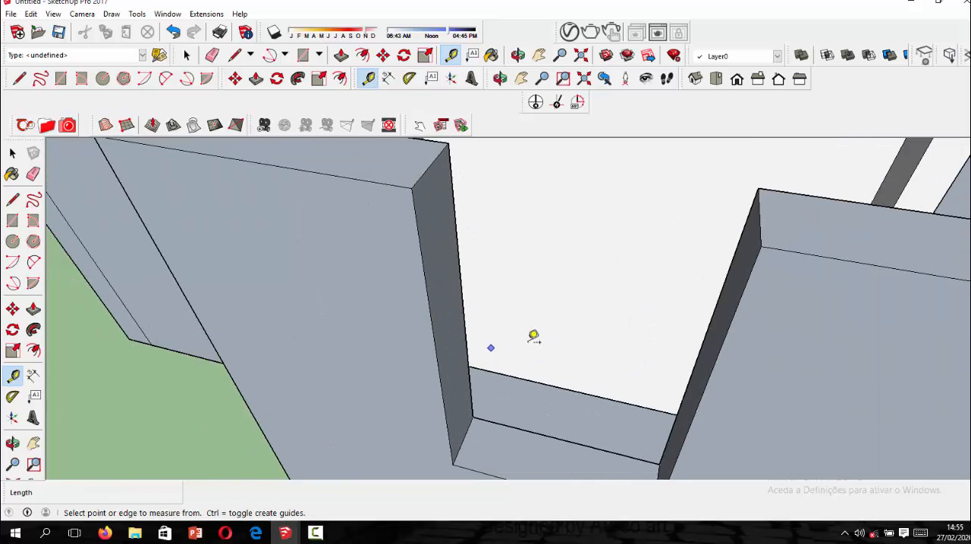
# Place a guide 0.8 m below the wall top on the narrow opening's jamb and draw an edge across the jamb along it.
pyautogui.click(431, 163)
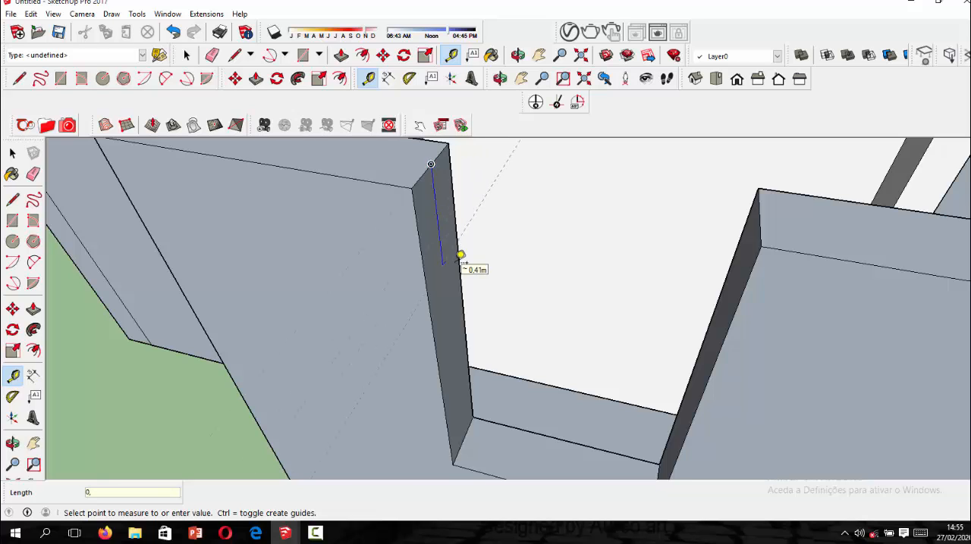
pyautogui.write('0,8')
pyautogui.press('Return')
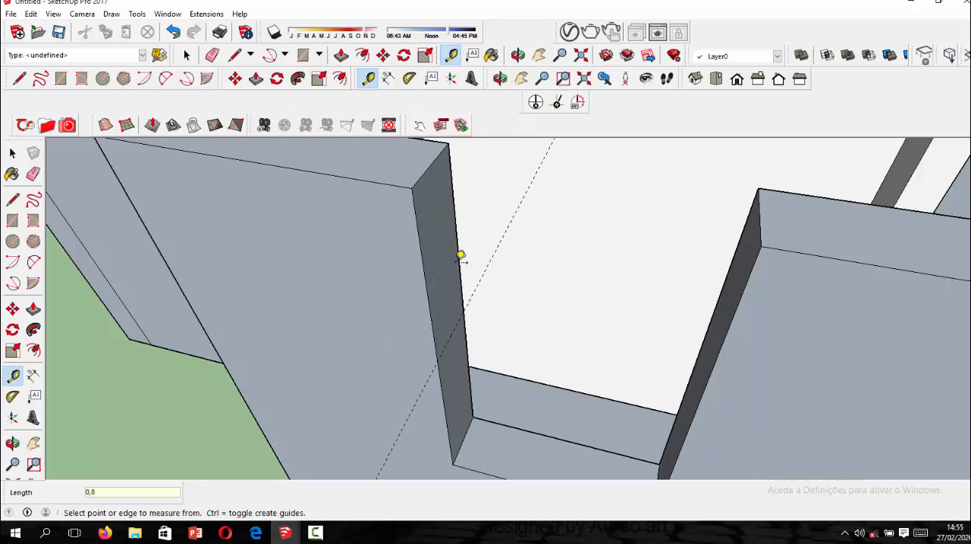
pyautogui.click(12, 199)
pyautogui.scroll(2, 391, 297)
pyautogui.click(438, 365)
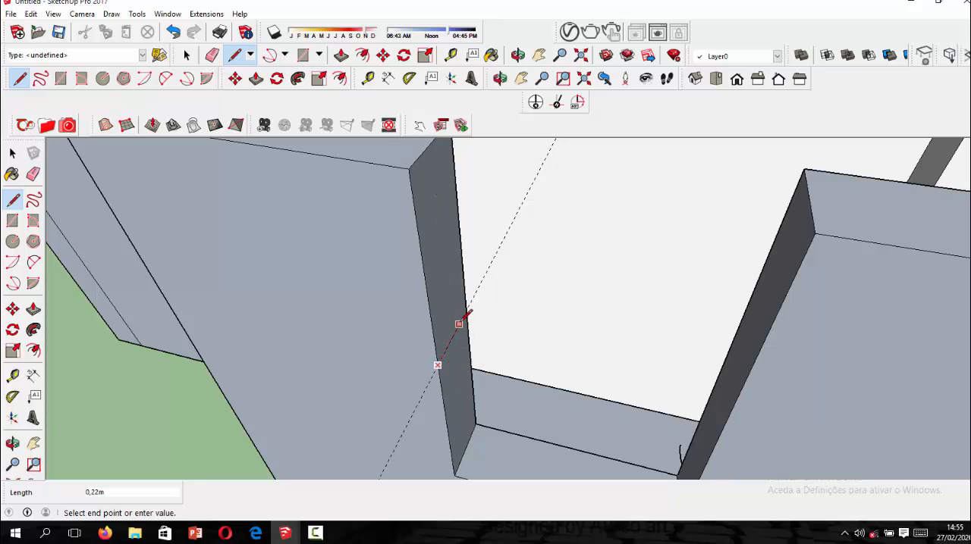
pyautogui.click(468, 305)
# Push/Pull the upper jamb face 1 m across the narrow opening to form the lintel, and erase the seam edges and guide.
pyautogui.click(341, 55)
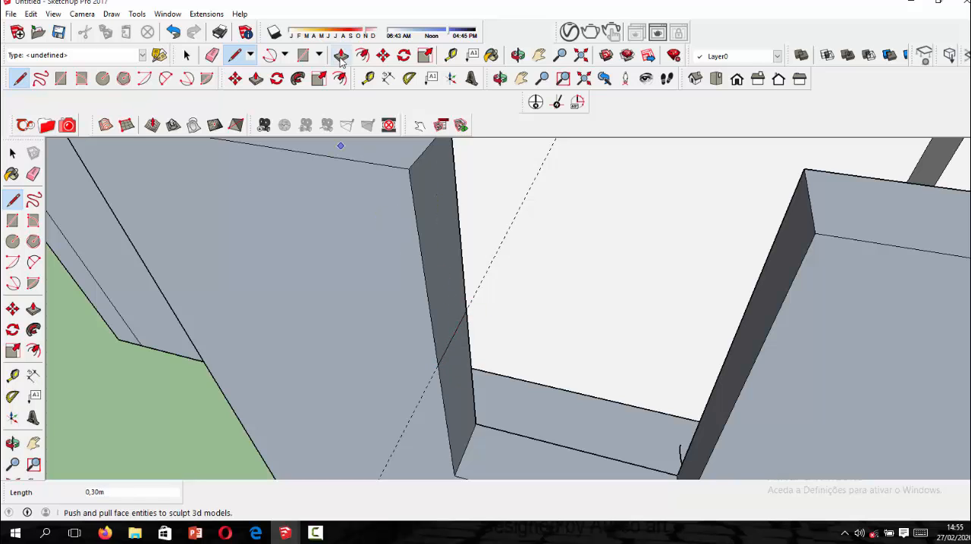
pyautogui.click(436, 291)
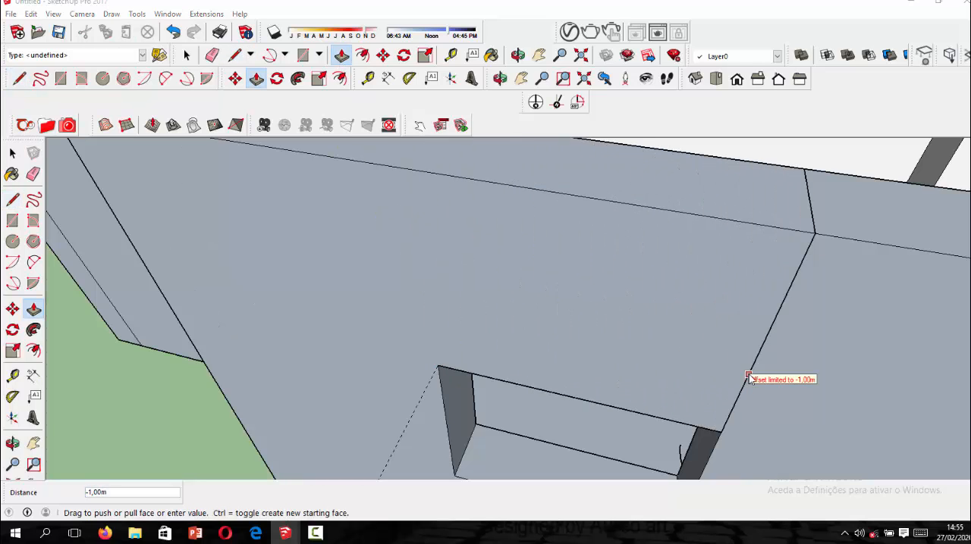
pyautogui.click(741, 400)
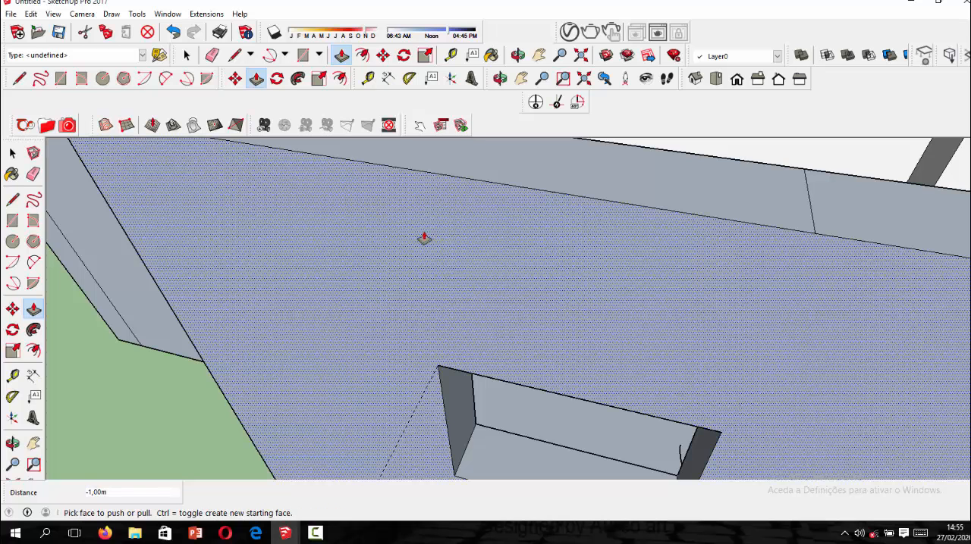
pyautogui.click(32, 175)
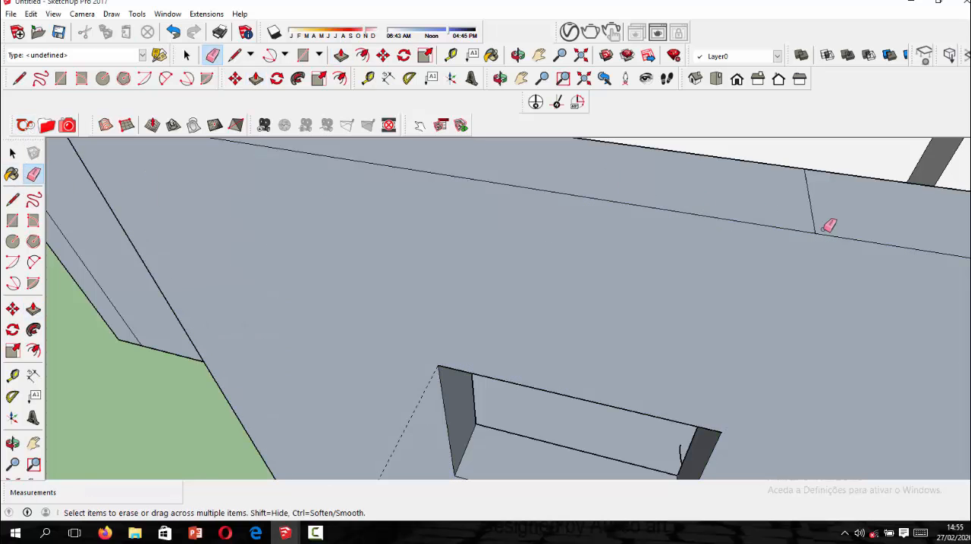
pyautogui.moveTo(817, 210); pyautogui.dragTo(427, 270, button='middle')
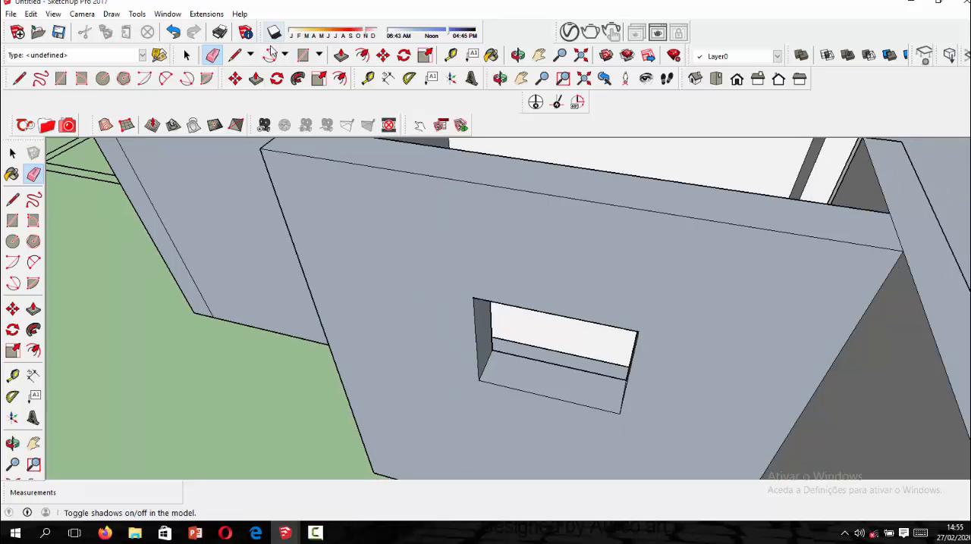
# Measure the narrow window opening's height from its sill corner to its head.
pyautogui.click(368, 79)
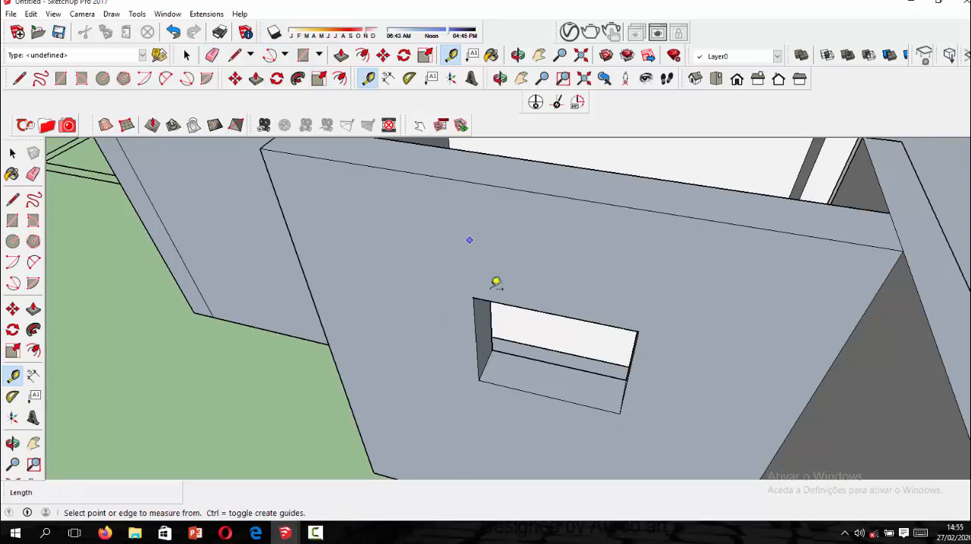
pyautogui.click(479, 378)
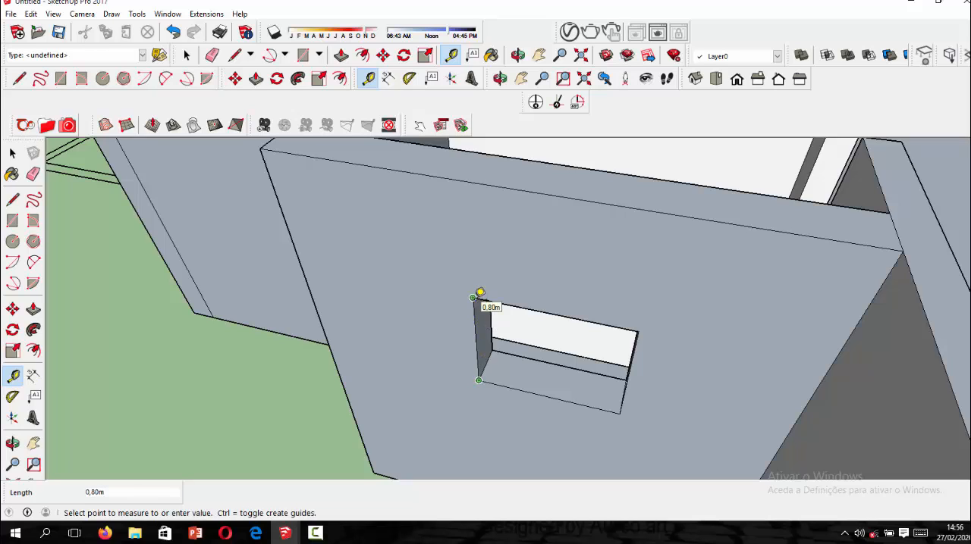
pyautogui.click(479, 293)
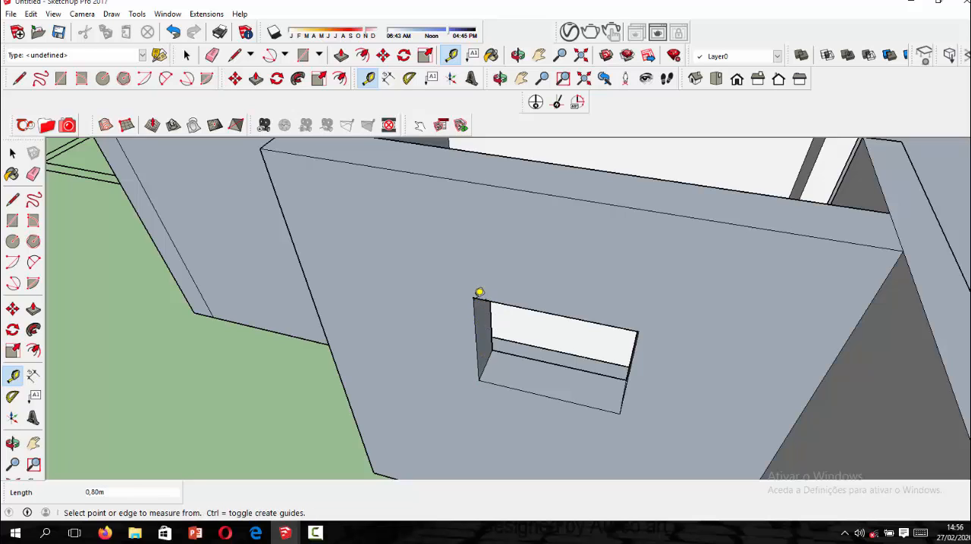
pyautogui.click(12, 154)
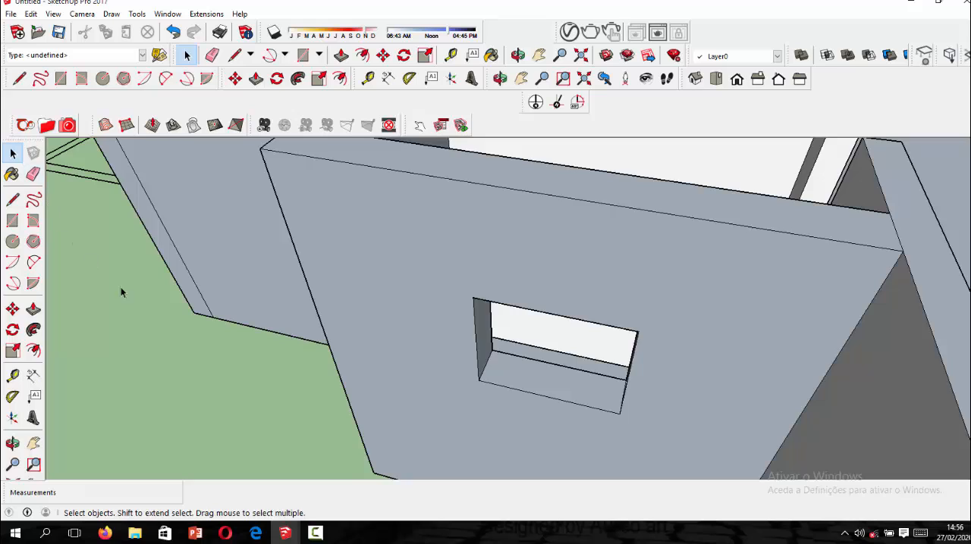
# Push/Pull the underside of the narrow window's lintel down 0.3 m.
pyautogui.scroll(-5, 121, 287)
pyautogui.scroll(-3, 350, 376)
pyautogui.scroll(3, 468, 262)
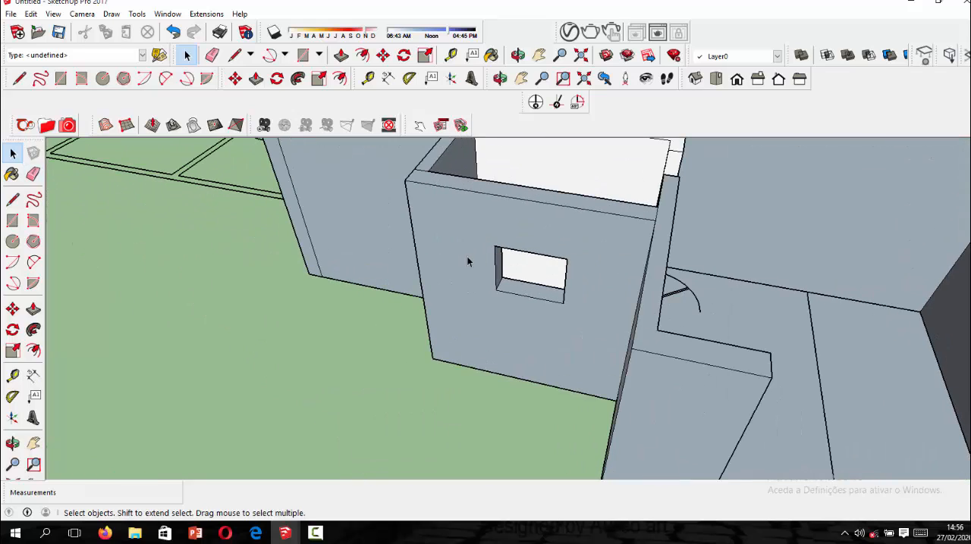
pyautogui.click(463, 271)
pyautogui.scroll(-5, 423, 318)
pyautogui.moveTo(422, 320); pyautogui.dragTo(392, 301, button='middle')
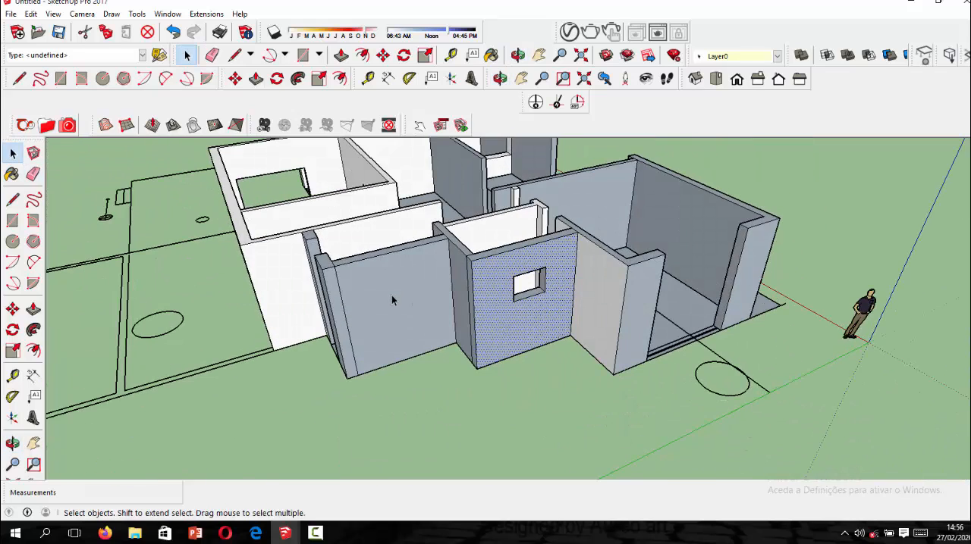
pyautogui.click(206, 334)
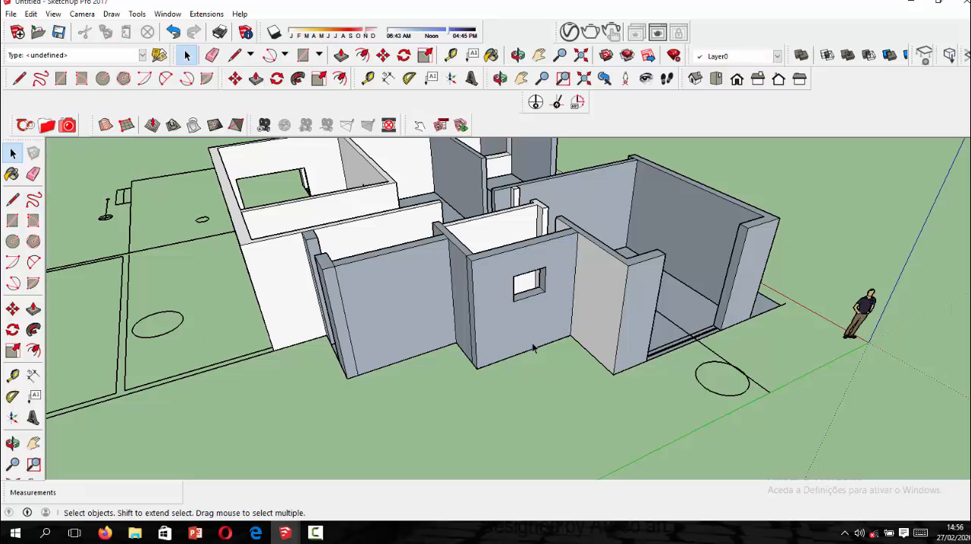
pyautogui.moveTo(606, 309); pyautogui.dragTo(549, 200, button='middle')
pyautogui.scroll(6, 493, 169)
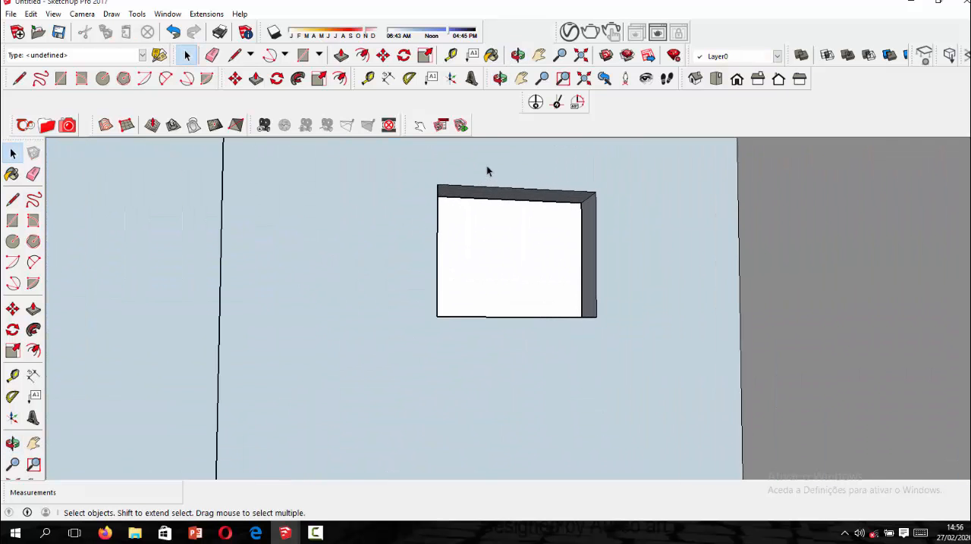
pyautogui.click(341, 55)
pyautogui.scroll(3, 509, 210)
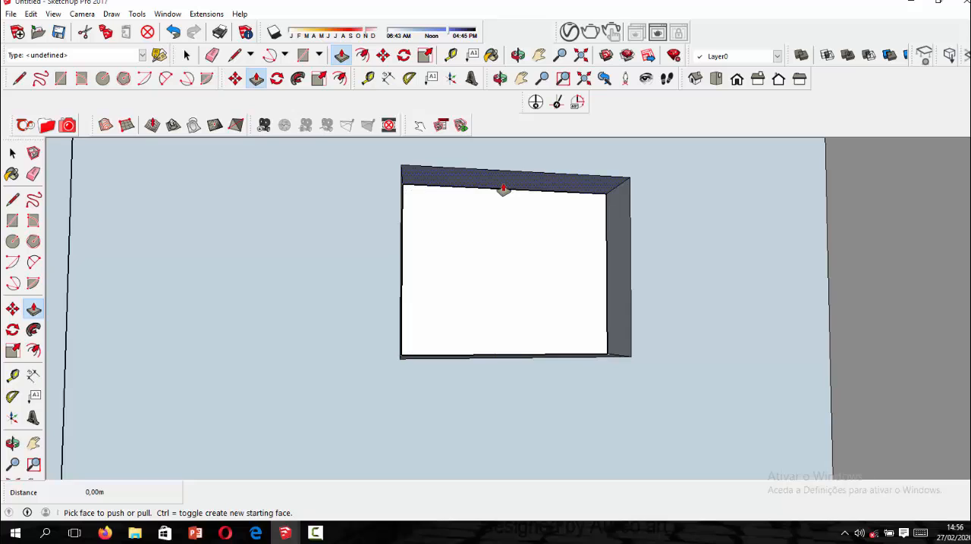
pyautogui.moveTo(506, 191); pyautogui.dragTo(513, 219)
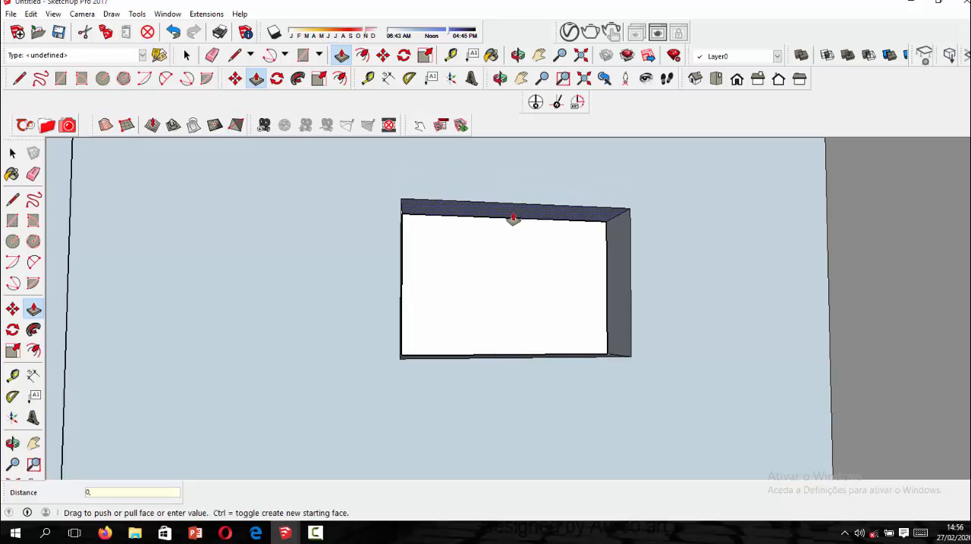
pyautogui.press('Escape')
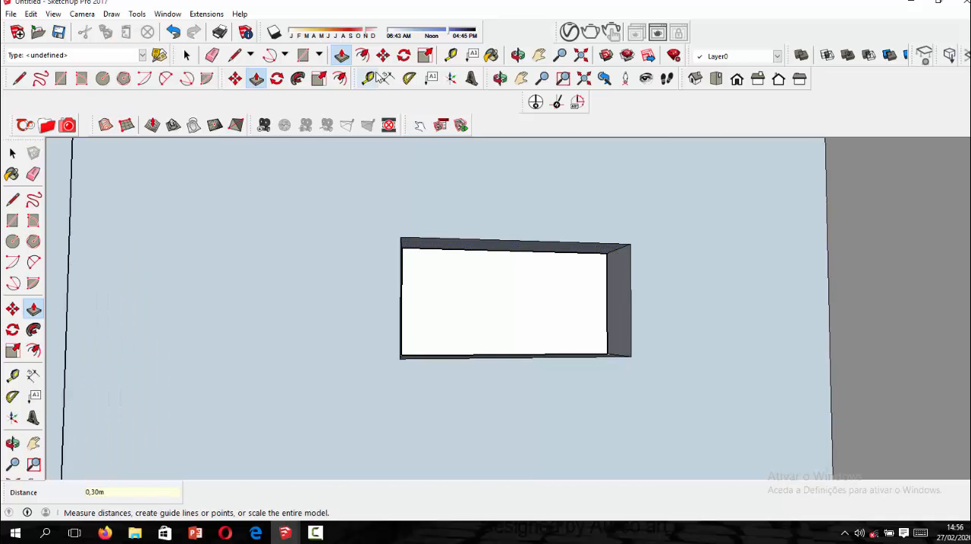
# Measure from the lower corner of the narrow window opening to check its reduced height.
pyautogui.click(368, 78)
pyautogui.click(401, 357)
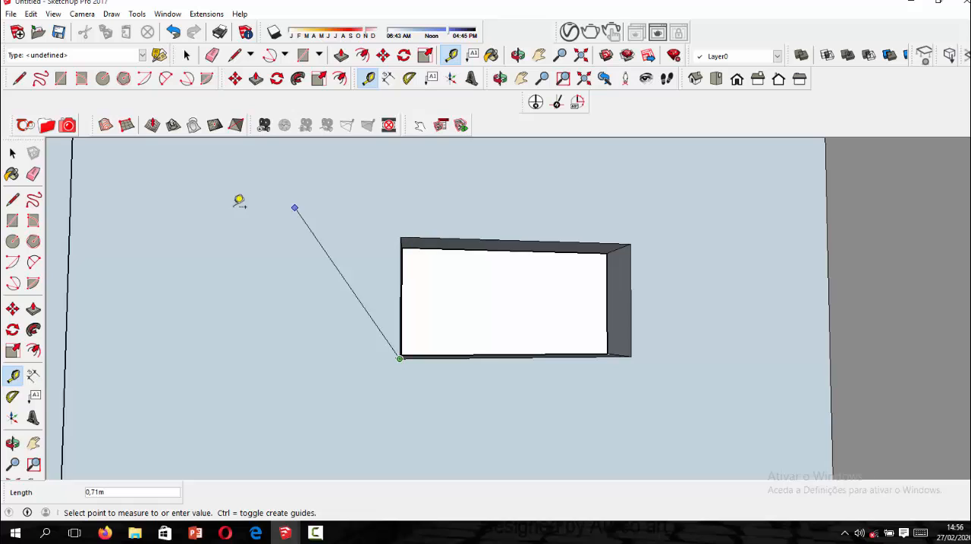
pyautogui.click(104, 180)
pyautogui.click(12, 154)
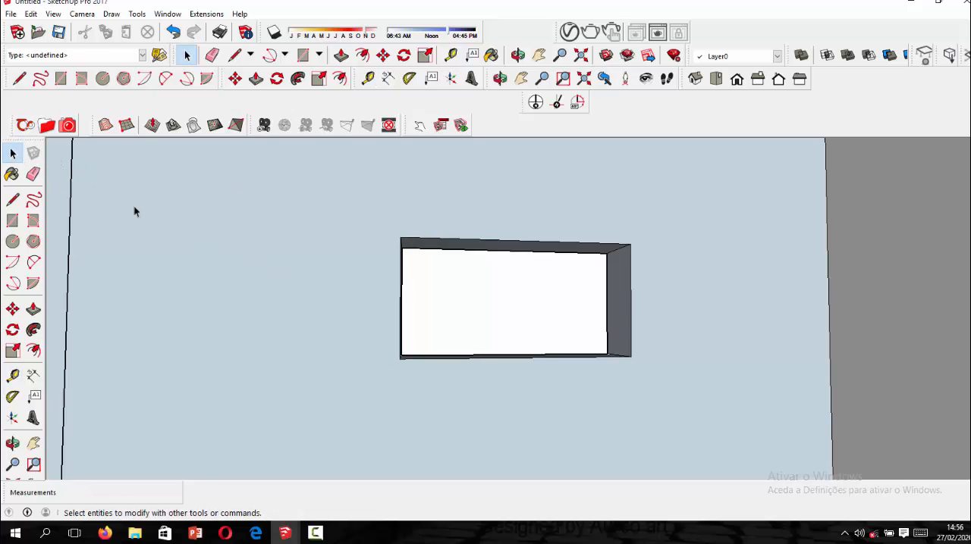
# Examine the exterior walls and the orientation of their faces from several sides of the house.
pyautogui.scroll(-8, 487, 299)
pyautogui.moveTo(487, 299); pyautogui.dragTo(501, 337, button='middle')
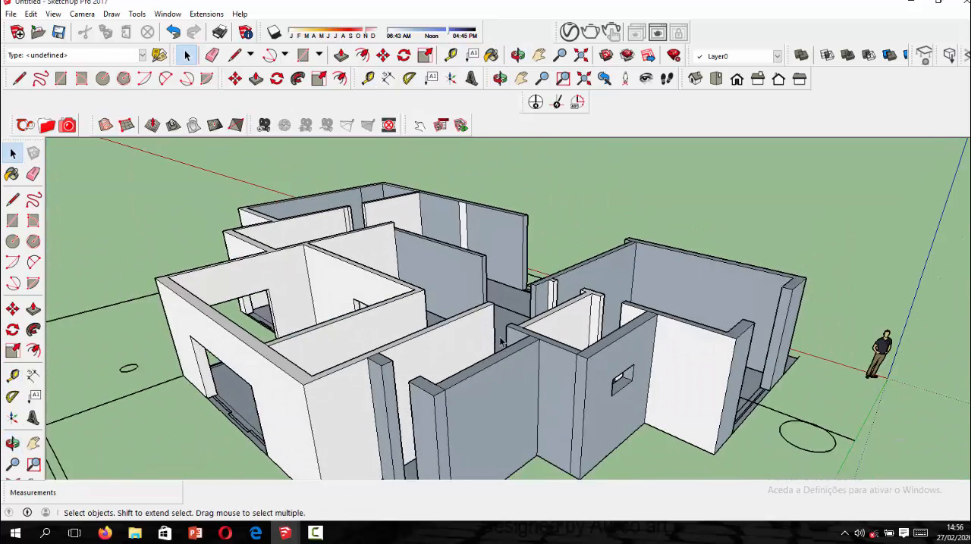
pyautogui.scroll(-2, 500, 337)
pyautogui.scroll(2, 461, 425)
pyautogui.scroll(-3, 565, 371)
pyautogui.scroll(5, 542, 393)
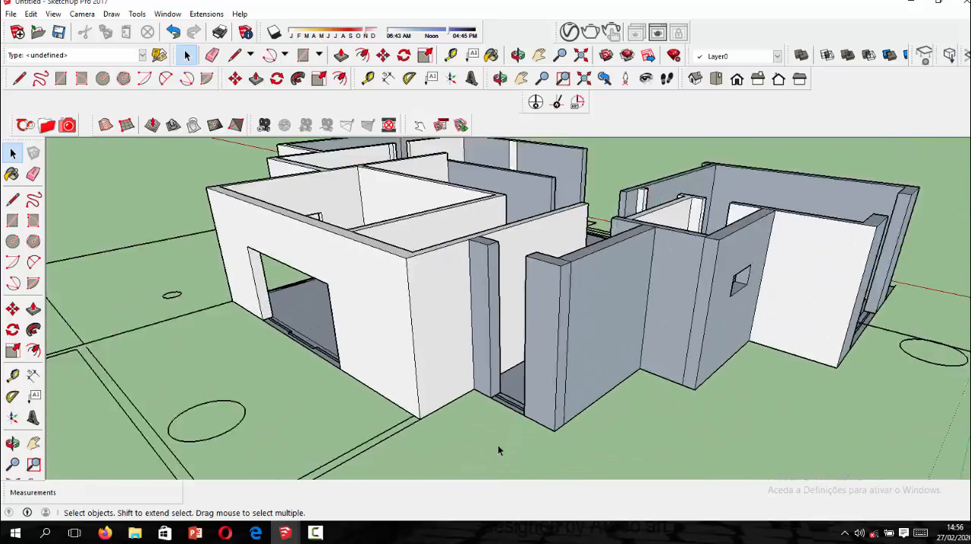
pyautogui.scroll(-5, 479, 392)
pyautogui.moveTo(478, 393); pyautogui.dragTo(364, 403, button='middle')
pyautogui.scroll(3, 397, 432)
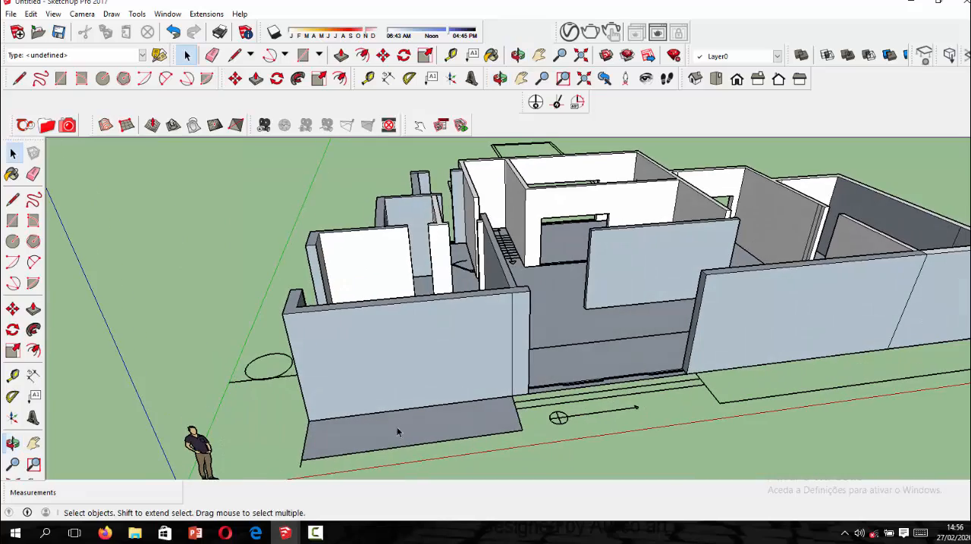
pyautogui.moveTo(563, 379); pyautogui.dragTo(797, 380, button='middle')
pyautogui.scroll(1, 495, 282)
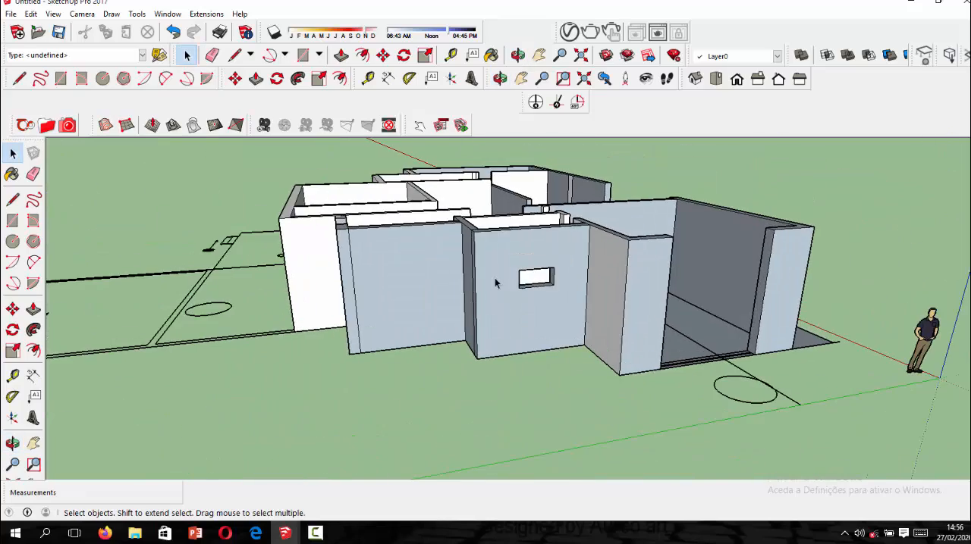
pyautogui.moveTo(495, 282); pyautogui.dragTo(497, 345, button='middle')
pyautogui.scroll(3, 492, 347)
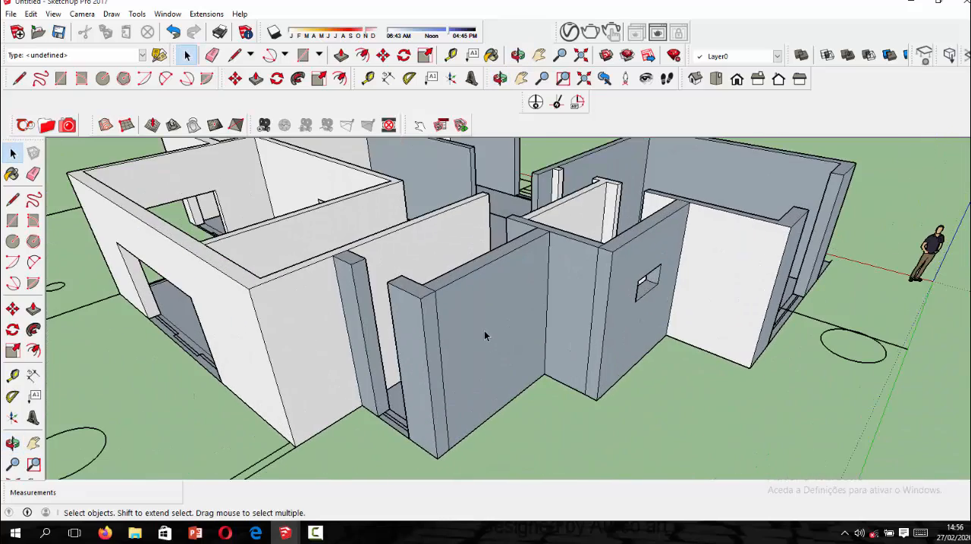
# Reverse the outer faces of the short return wall, the narrow-window wall and the adjoining long wall.
pyautogui.click(484, 330)
pyautogui.rightClick(483, 329)
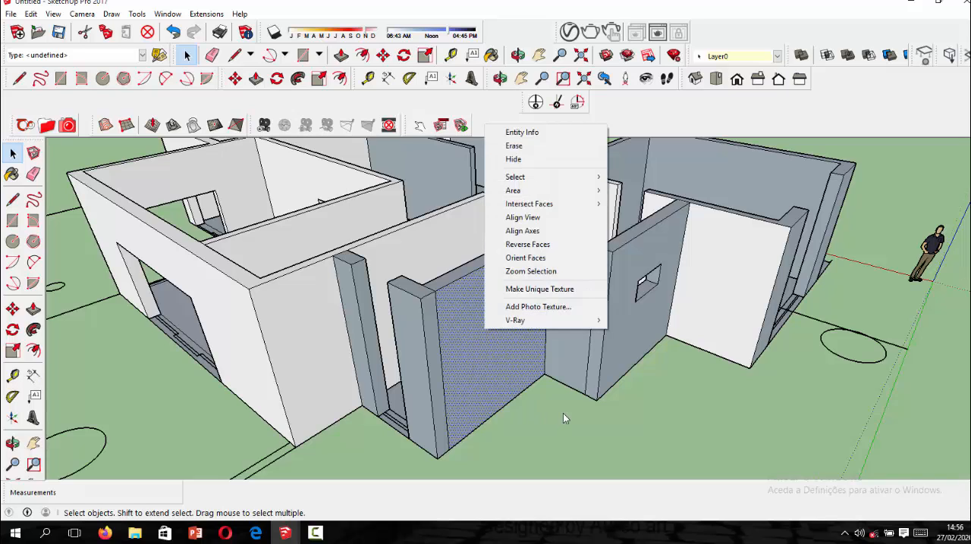
pyautogui.click(571, 351)
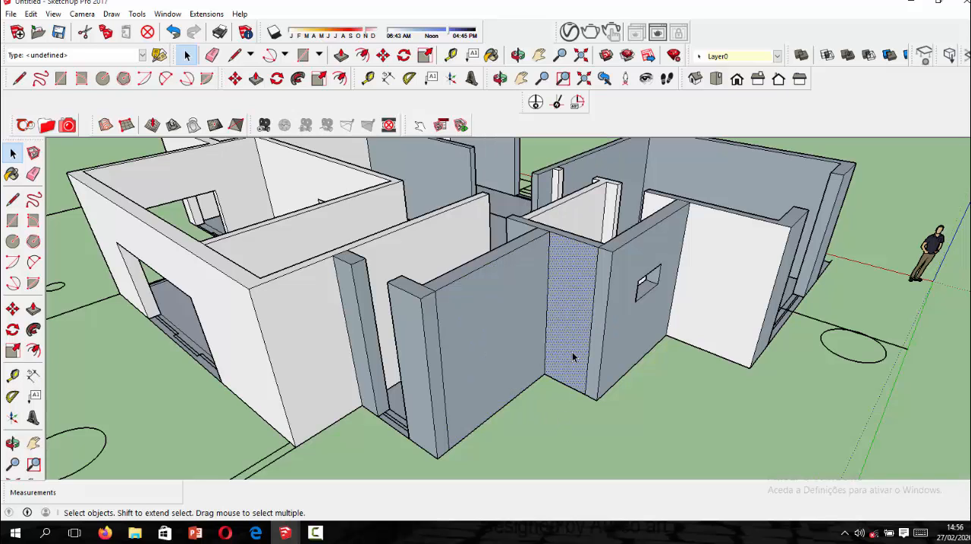
pyautogui.rightClick(572, 351)
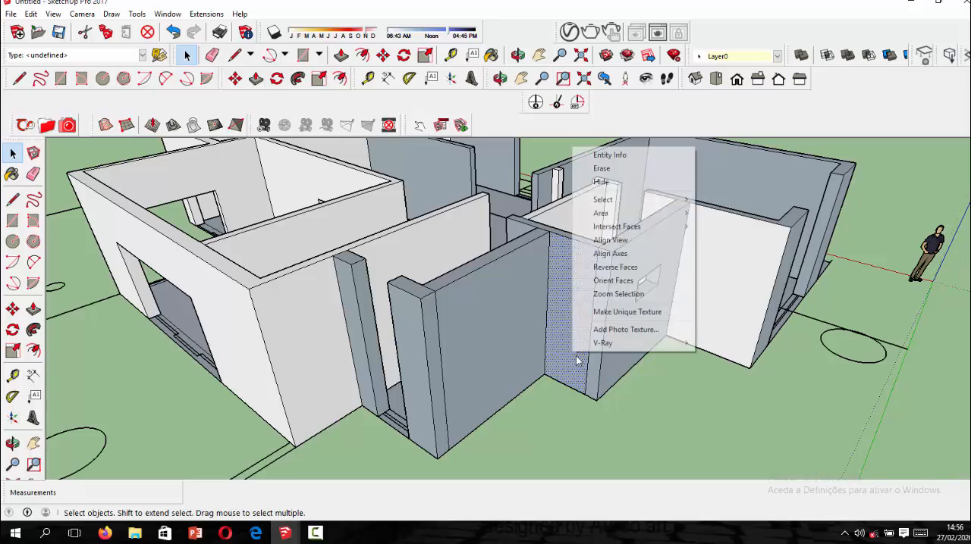
pyautogui.click(610, 266)
pyautogui.rightClick(616, 308)
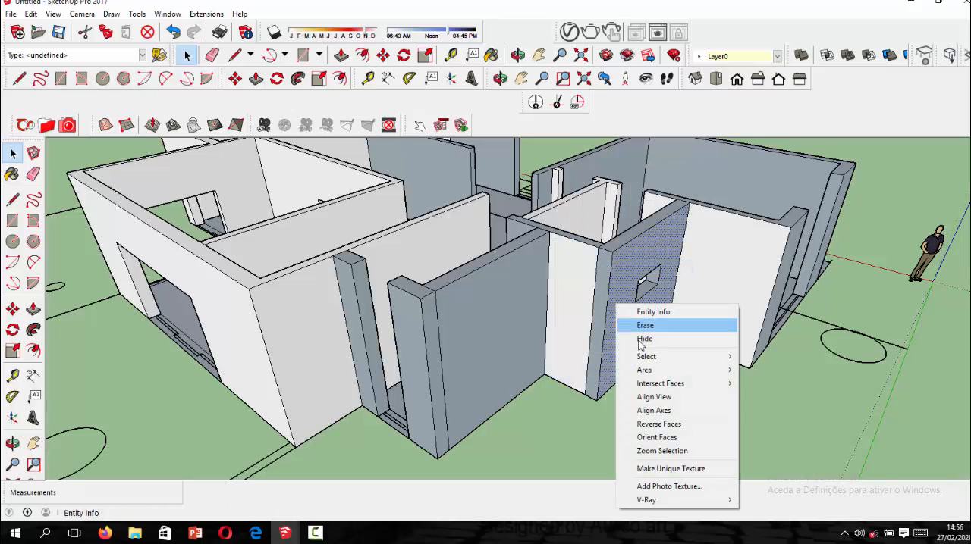
pyautogui.click(652, 423)
pyautogui.rightClick(500, 312)
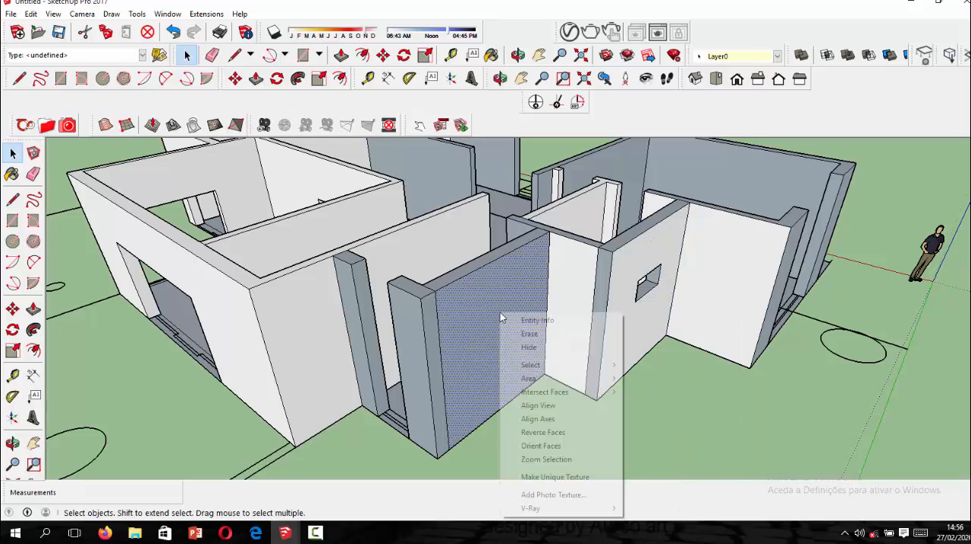
pyautogui.click(542, 433)
# Reverse the front faces of the two short walls flanking the wide front opening.
pyautogui.moveTo(509, 371); pyautogui.dragTo(574, 362, button='middle')
pyautogui.rightClick(578, 363)
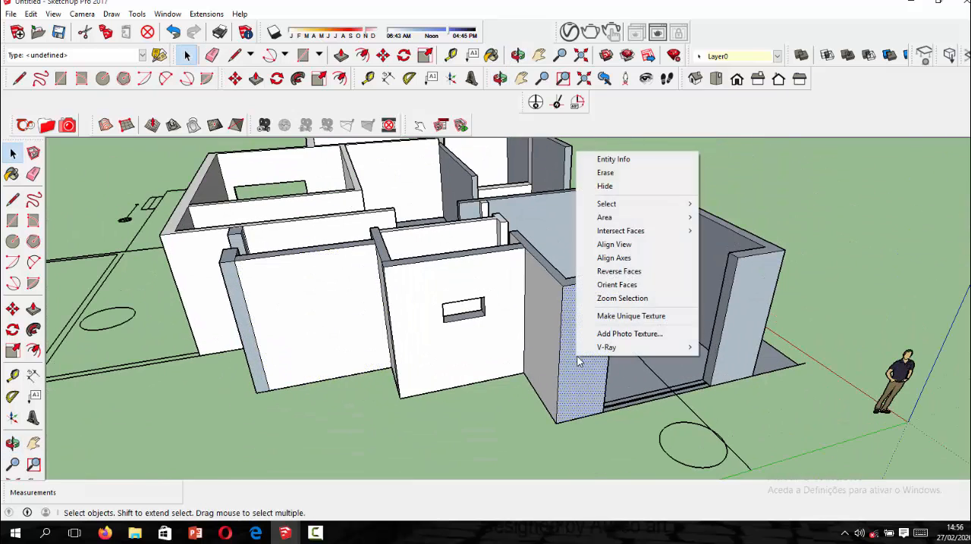
pyautogui.click(618, 271)
pyautogui.click(741, 323)
pyautogui.rightClick(742, 323)
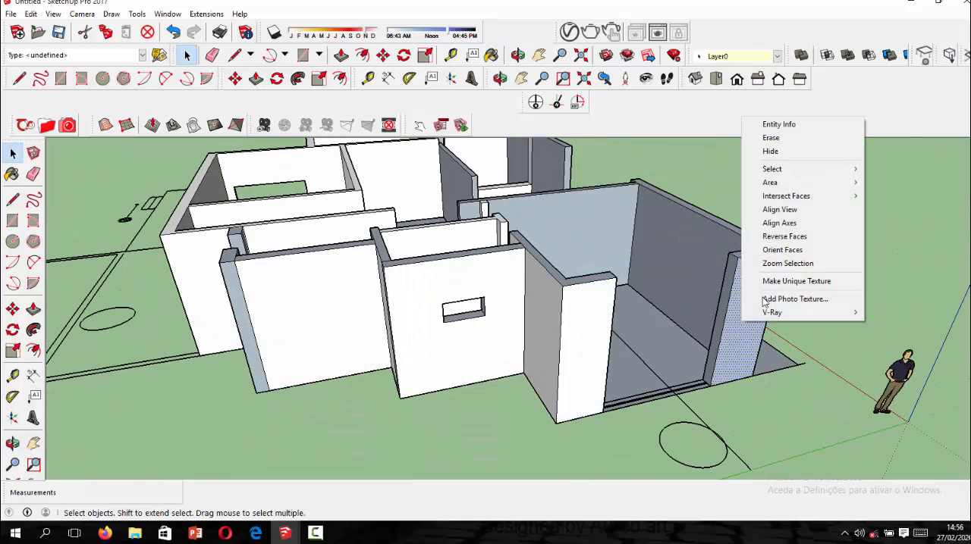
pyautogui.click(758, 235)
# Reverse the outer face of the long side wall next to the wide front opening.
pyautogui.moveTo(758, 236); pyautogui.dragTo(521, 396, button='middle')
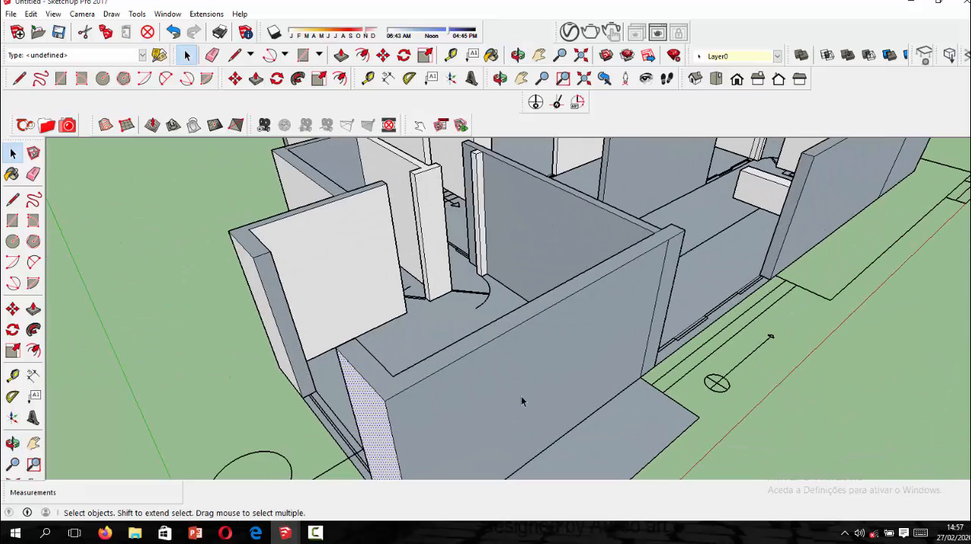
pyautogui.click(521, 384)
pyautogui.rightClick(521, 385)
pyautogui.click(558, 300)
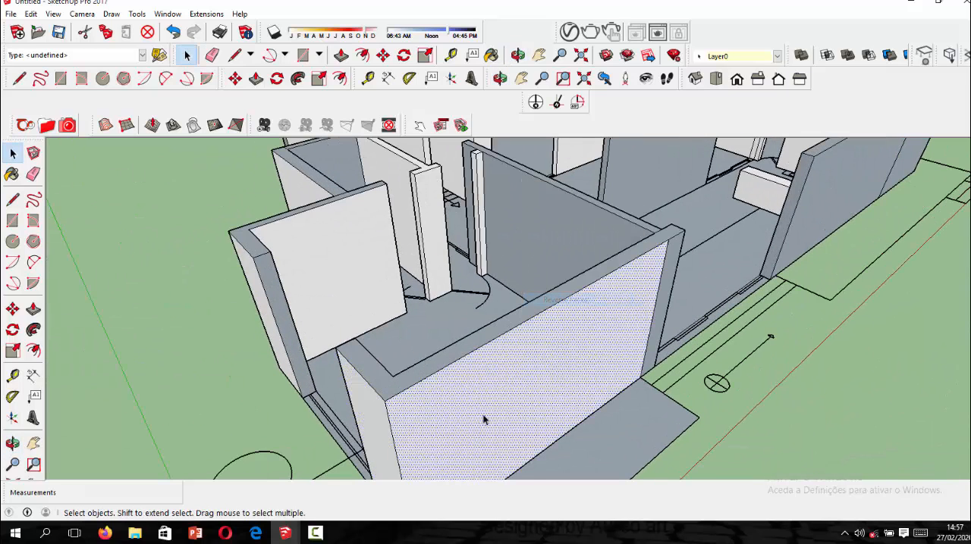
pyautogui.click(315, 533)
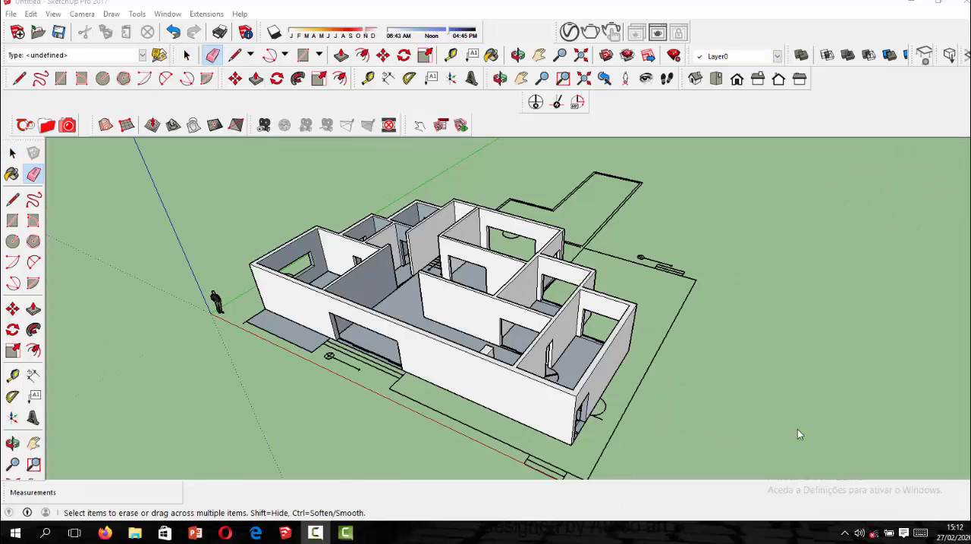
# Examine the house's exterior walls, openings and face orientation from all sides.
pyautogui.scroll(1, 571, 443)
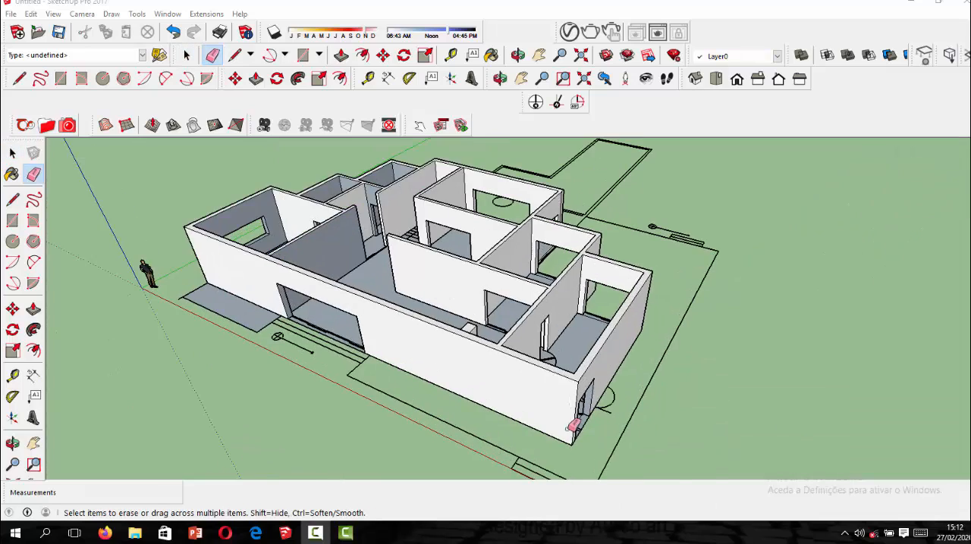
pyautogui.scroll(-2, 570, 380)
pyautogui.moveTo(554, 356); pyautogui.dragTo(429, 353, button='middle')
pyautogui.scroll(3, 430, 354)
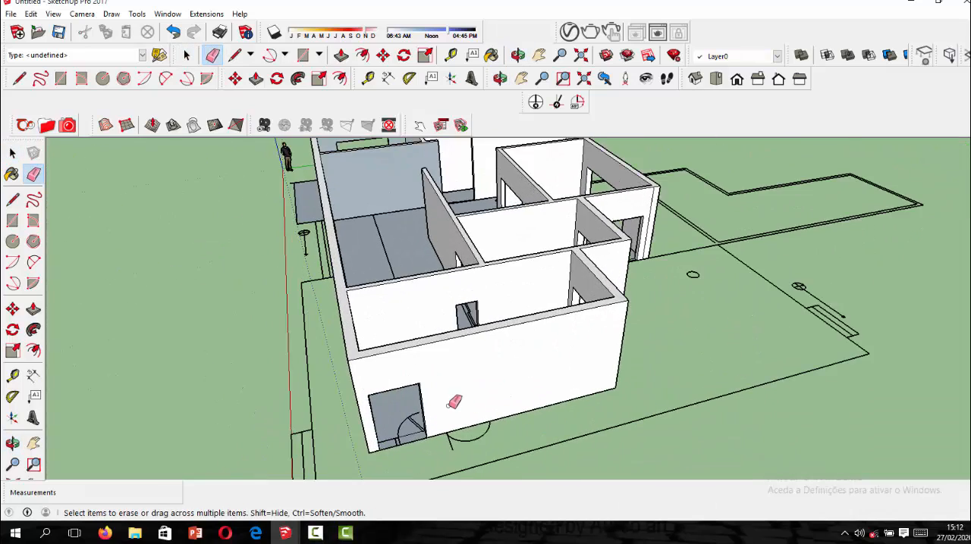
pyautogui.moveTo(450, 401)
pyautogui.mouseDown(button='middle')
pyautogui.moveTo(369, 346)
pyautogui.moveTo(299, 279)
pyautogui.mouseUp(button='middle')
pyautogui.scroll(2, 299, 280)
pyautogui.scroll(-2, 455, 284)
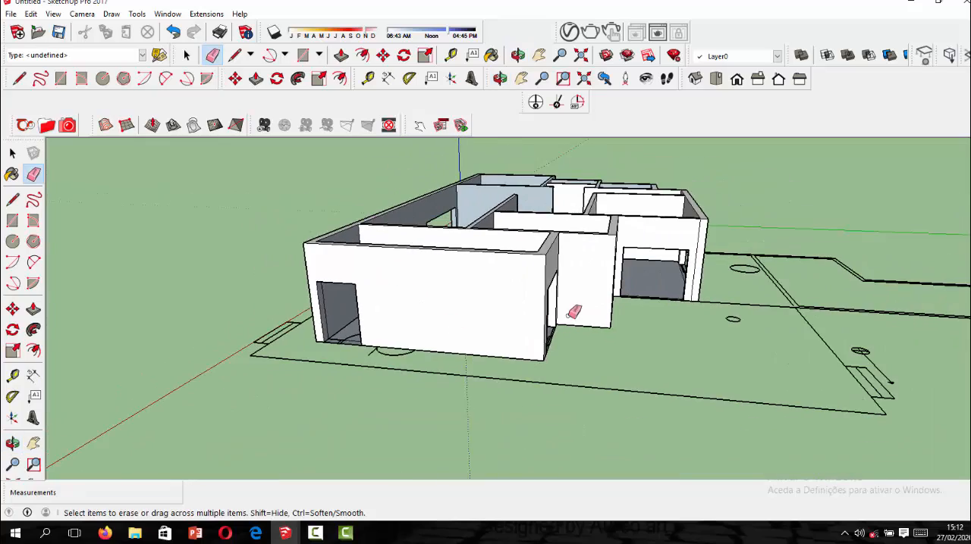
pyautogui.moveTo(574, 310); pyautogui.dragTo(258, 347, button='middle')
pyautogui.scroll(2, 430, 293)
pyautogui.moveTo(430, 294); pyautogui.dragTo(287, 311, button='middle')
pyautogui.scroll(2, 455, 286)
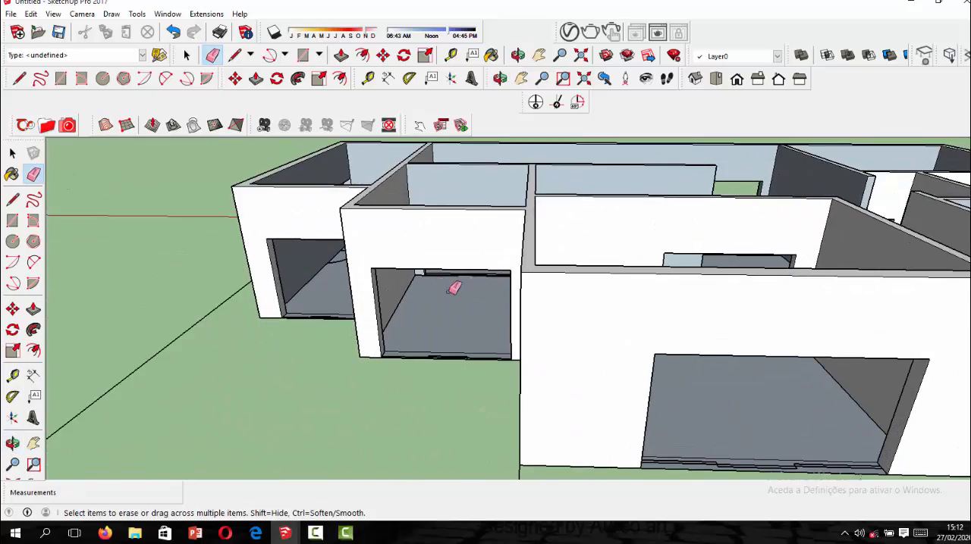
pyautogui.scroll(-4, 523, 323)
pyautogui.scroll(-2, 545, 337)
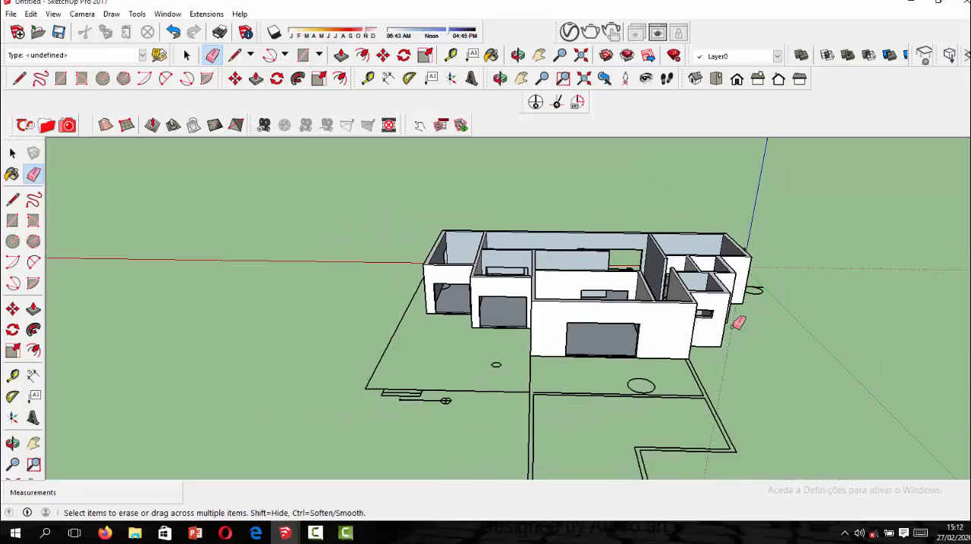
pyautogui.moveTo(737, 321); pyautogui.dragTo(784, 278, button='middle')
pyautogui.scroll(3, 845, 256)
pyautogui.scroll(-3, 631, 405)
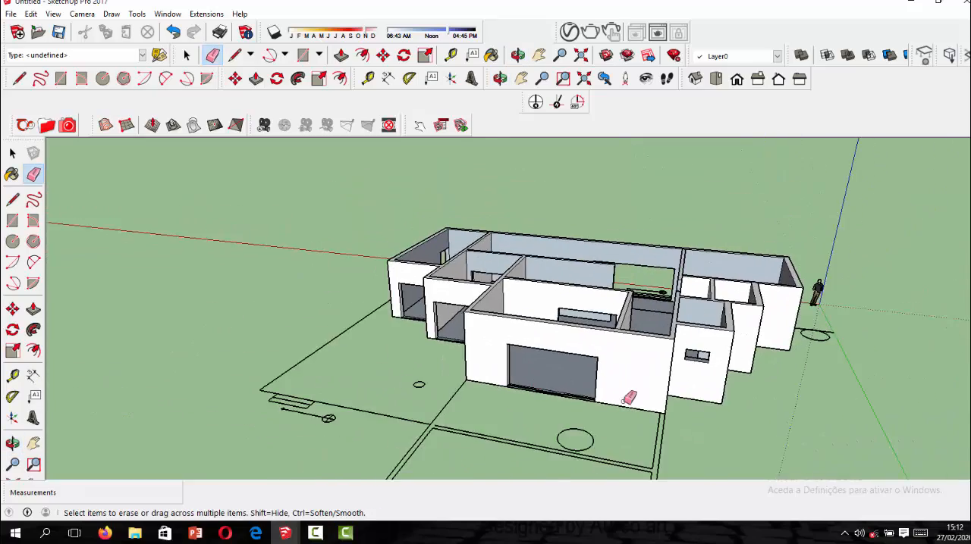
pyautogui.scroll(4, 583, 343)
pyautogui.scroll(-2, 580, 342)
pyautogui.moveTo(581, 342); pyautogui.dragTo(439, 324, button='middle')
pyautogui.scroll(-2, 646, 354)
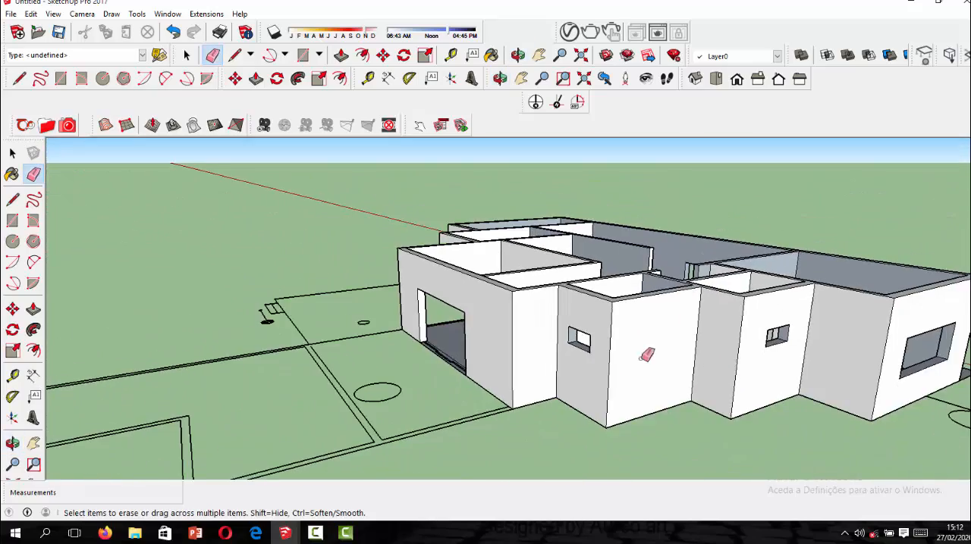
pyautogui.moveTo(646, 353); pyautogui.dragTo(452, 368, button='middle')
pyautogui.scroll(-3, 578, 353)
pyautogui.moveTo(650, 381); pyautogui.dragTo(598, 341, button='middle')
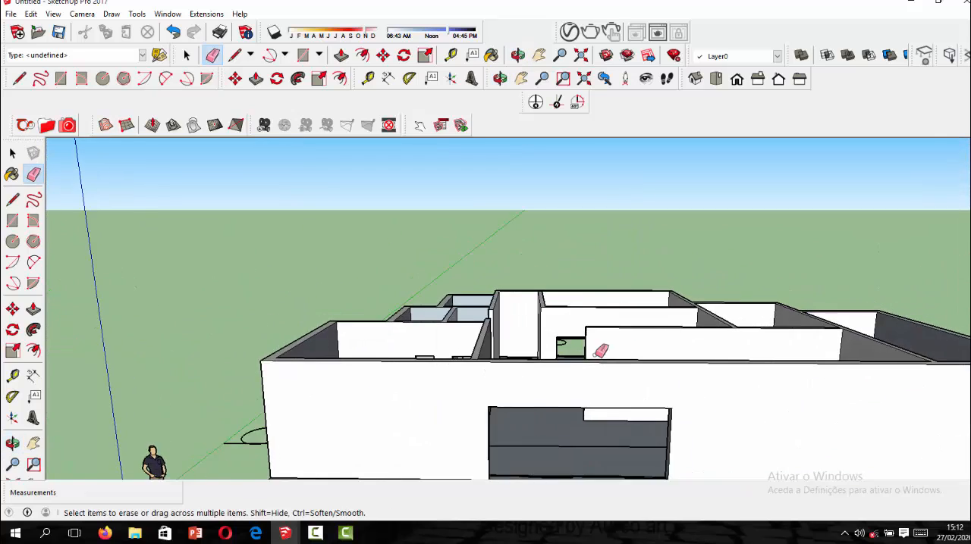
pyautogui.scroll(-3, 637, 379)
pyautogui.scroll(4, 654, 371)
pyautogui.scroll(-3, 493, 367)
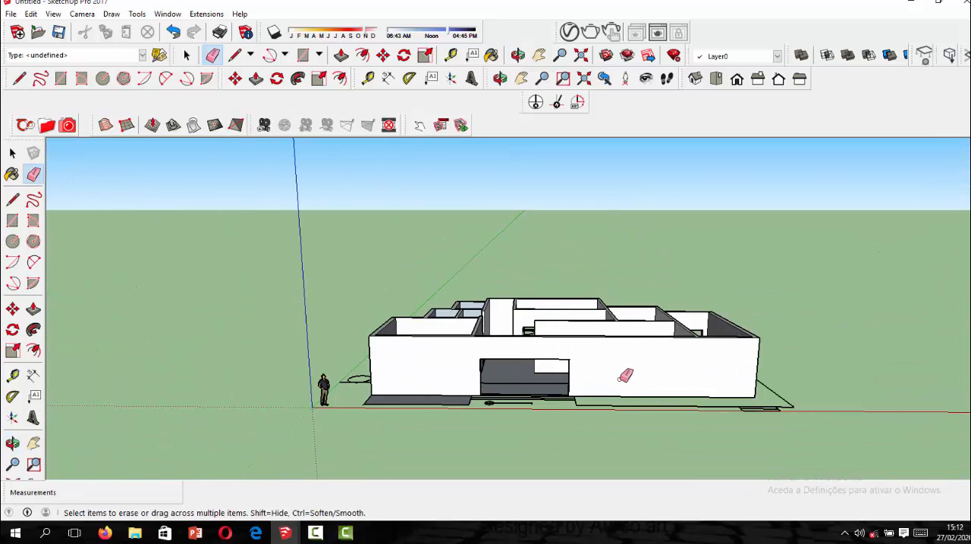
pyautogui.scroll(2, 726, 372)
pyautogui.moveTo(730, 374); pyautogui.dragTo(383, 390, button='middle')
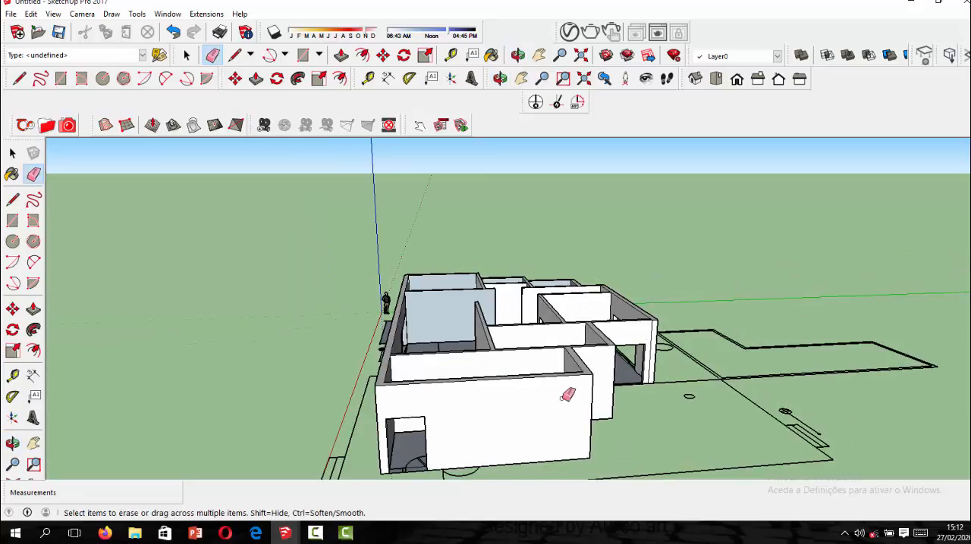
pyautogui.scroll(-2, 521, 392)
pyautogui.scroll(4, 471, 372)
pyautogui.moveTo(518, 392); pyautogui.dragTo(741, 373, button='middle')
# Place a guide 1.3 m below the top of the free wall end near the stairs and draw a line along it across the end face.
pyautogui.press('e')
pyautogui.scroll(8, 460, 243)
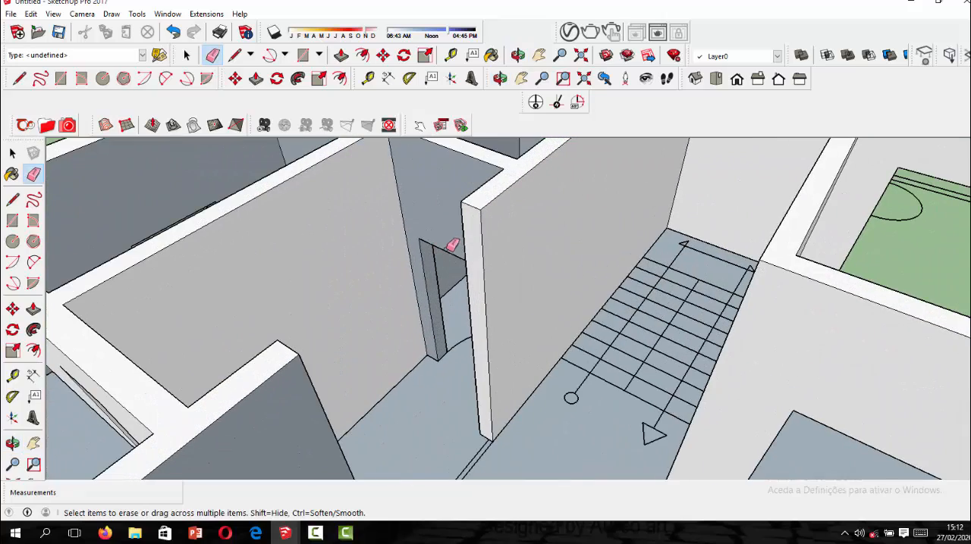
pyautogui.click(367, 78)
pyautogui.scroll(3, 486, 260)
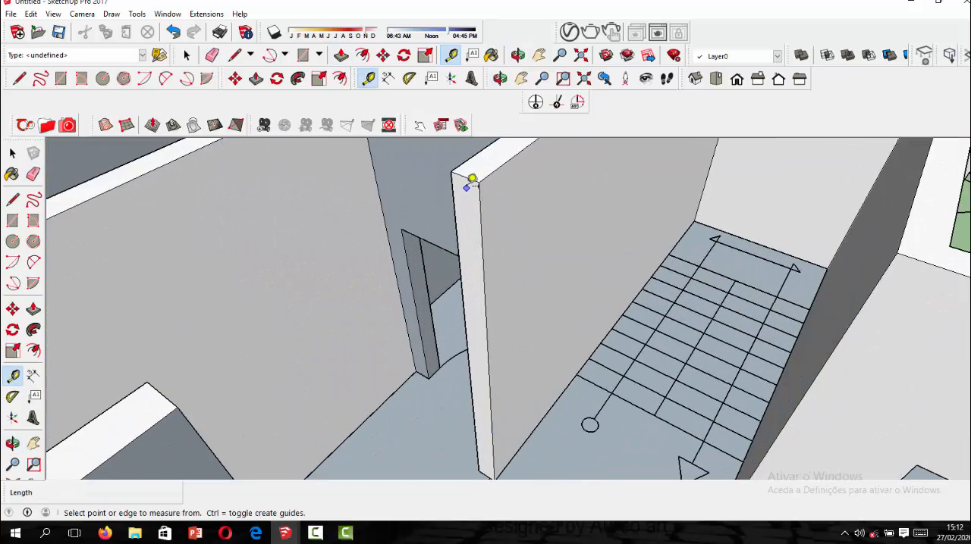
pyautogui.click(470, 174)
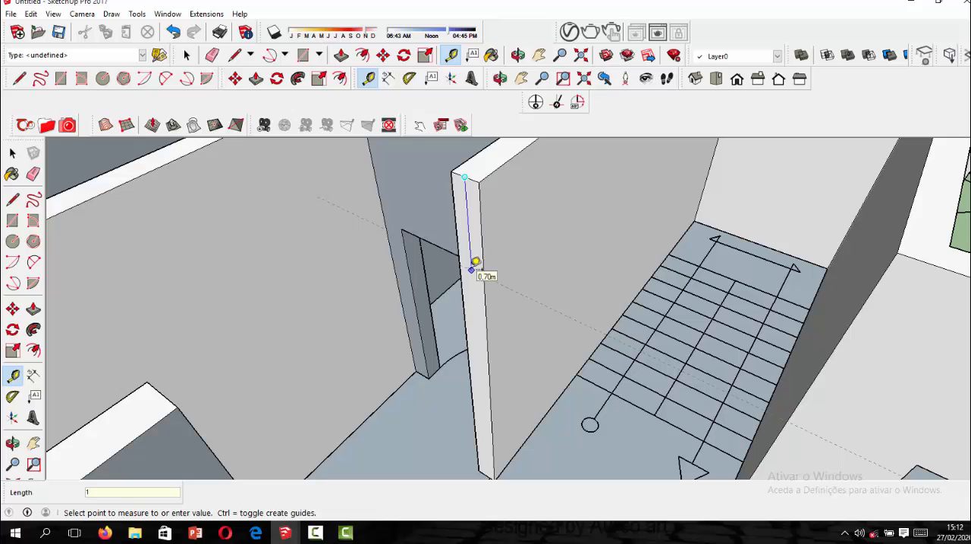
pyautogui.press('Return')
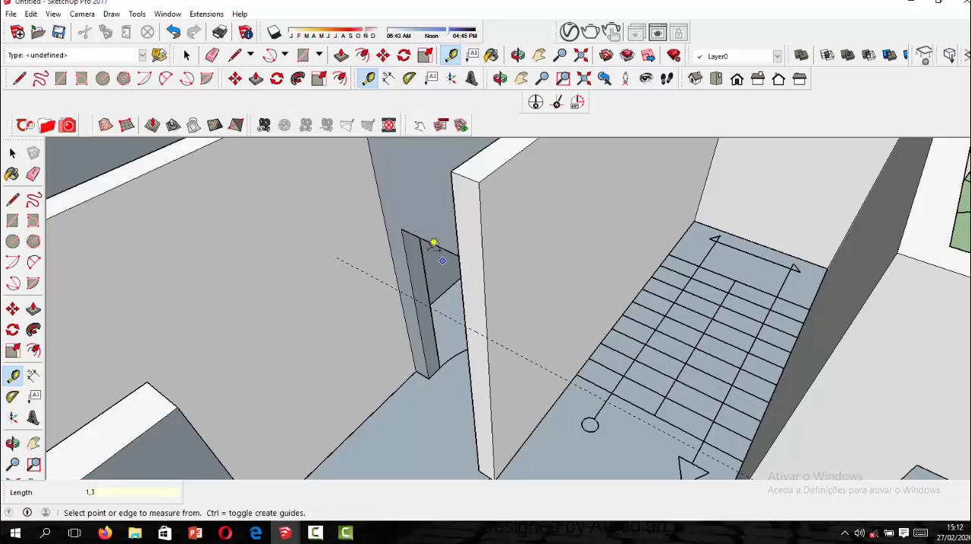
pyautogui.click(13, 200)
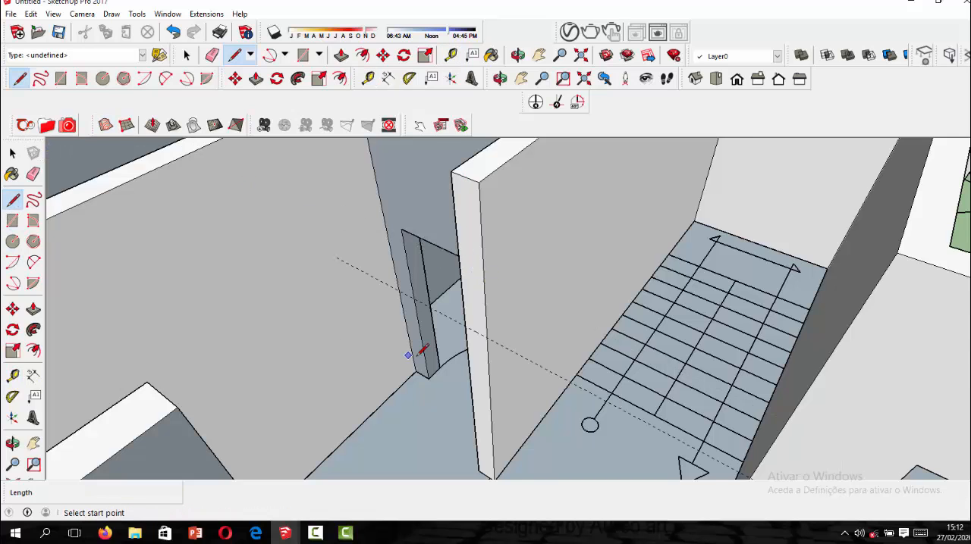
pyautogui.scroll(1, 421, 350)
pyautogui.click(500, 333)
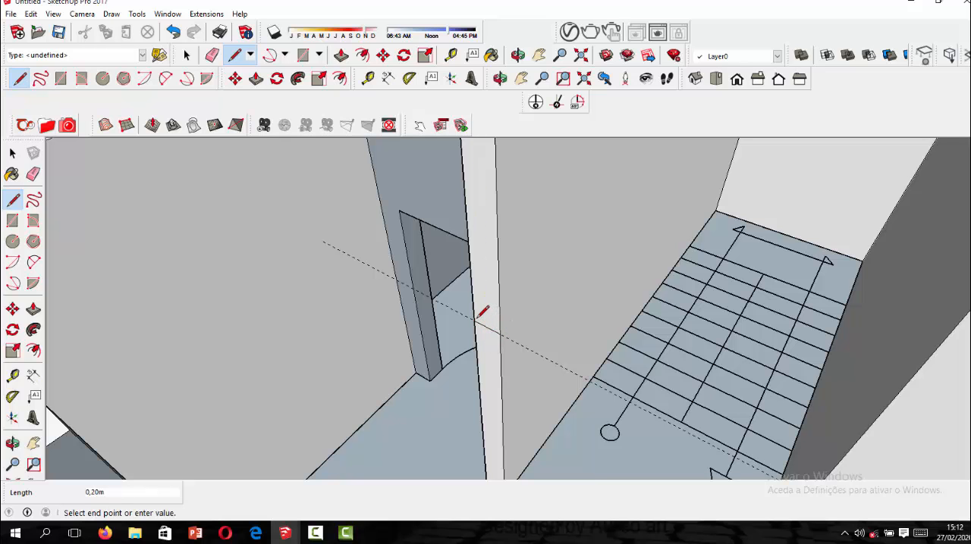
# Push/Pull the upper part of the wall end 1.80 m across the doorway as a lintel and erase the leftover joint edges.
pyautogui.click(256, 79)
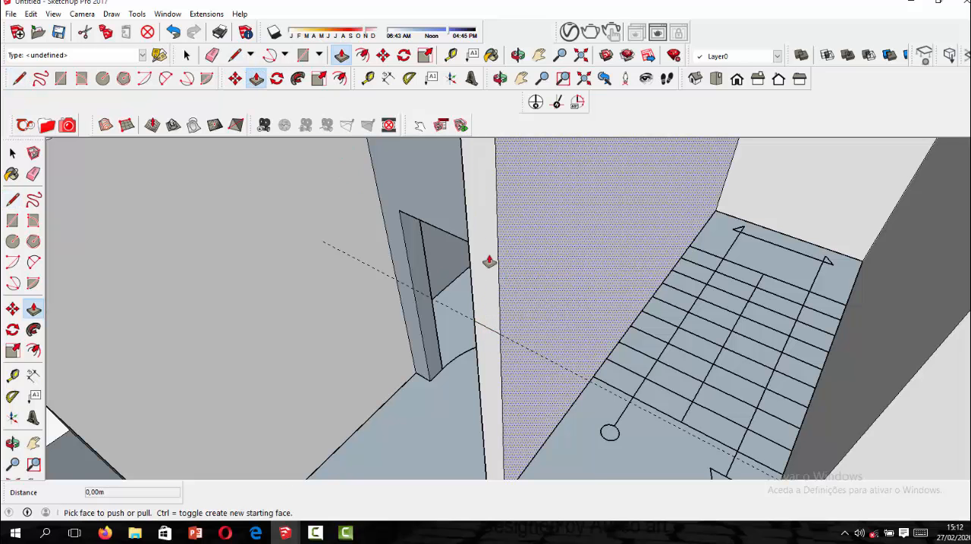
pyautogui.click(480, 251)
pyautogui.scroll(-2, 480, 251)
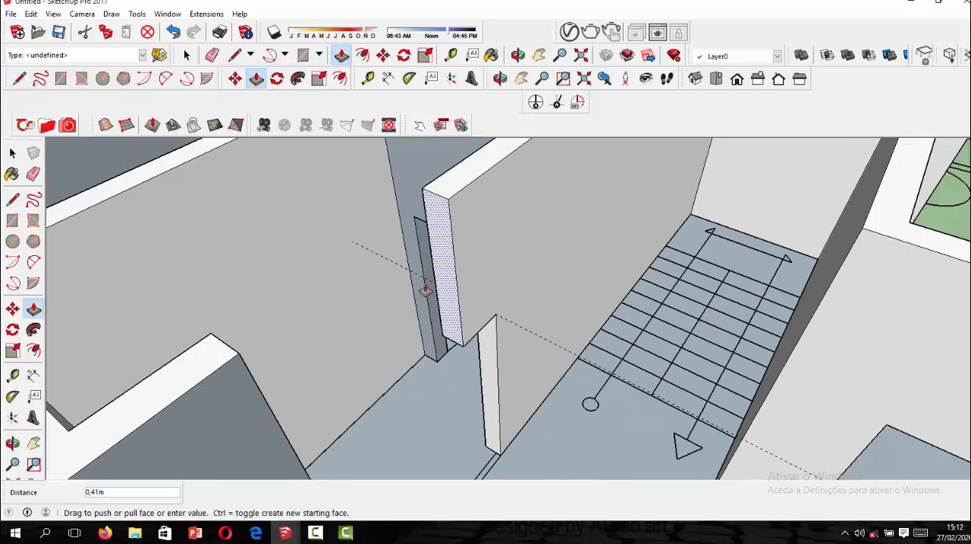
pyautogui.click(256, 396)
pyautogui.press('e')
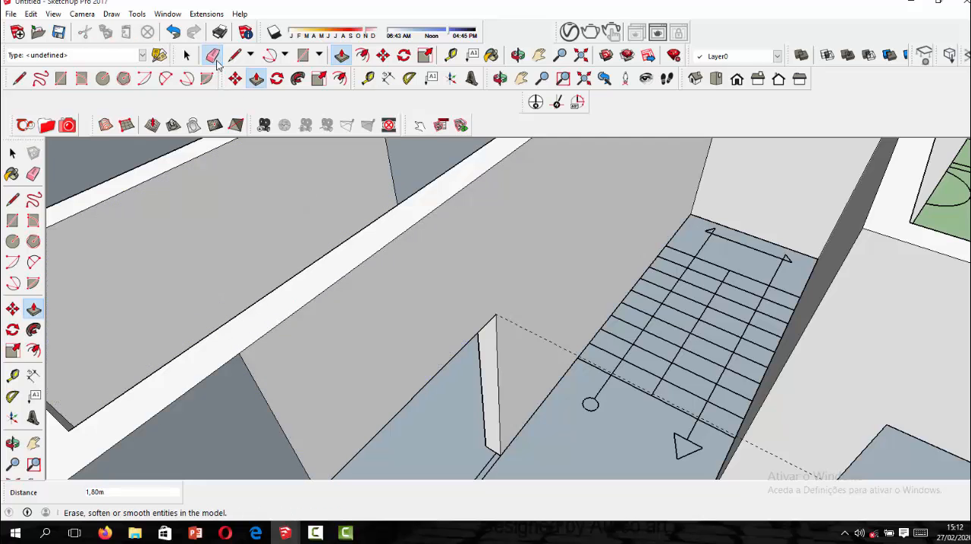
pyautogui.click(261, 392)
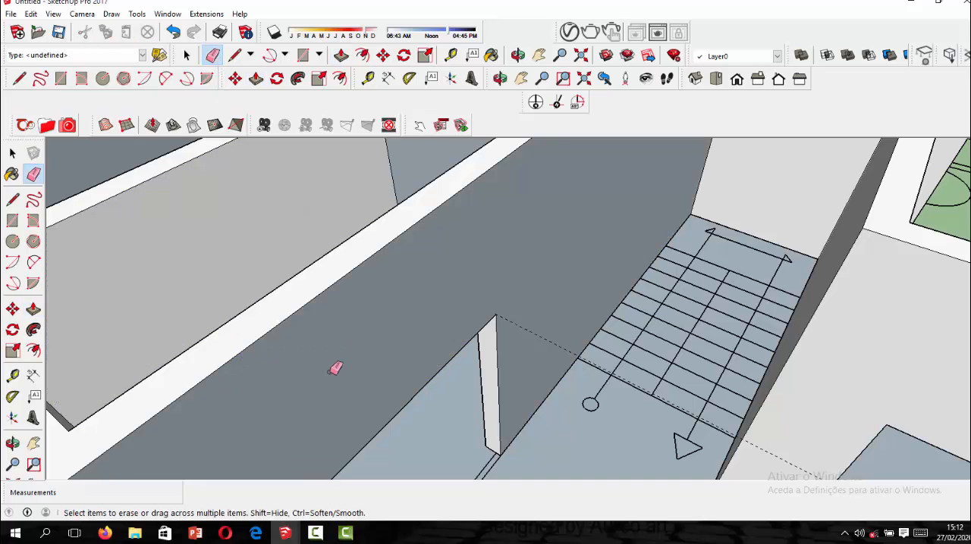
# Reverse the face of the long partition wall with the new lintel, on the side facing the stairs and main room.
pyautogui.scroll(-4, 570, 323)
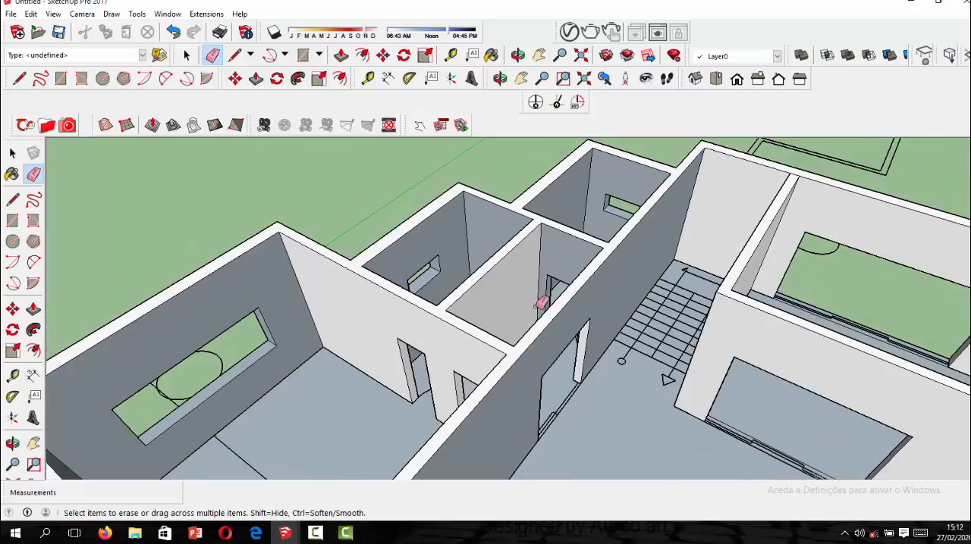
pyautogui.moveTo(542, 303)
pyautogui.mouseDown(button='middle')
pyautogui.moveTo(763, 300)
pyautogui.moveTo(750, 291)
pyautogui.mouseUp(button='middle')
pyautogui.scroll(2, 658, 265)
pyautogui.click(628, 266)
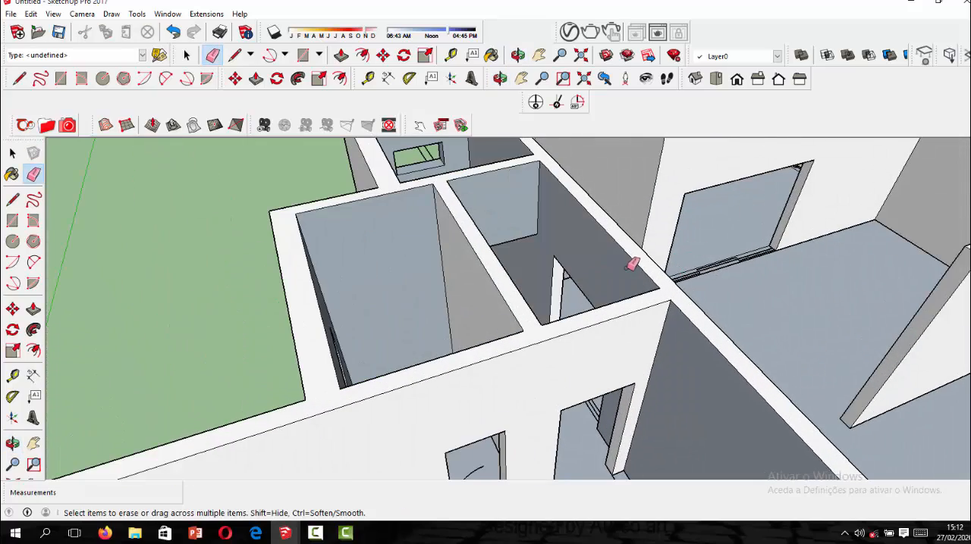
pyautogui.scroll(-3, 680, 289)
pyautogui.moveTo(645, 282); pyautogui.dragTo(445, 271, button='middle')
pyautogui.scroll(-2, 444, 271)
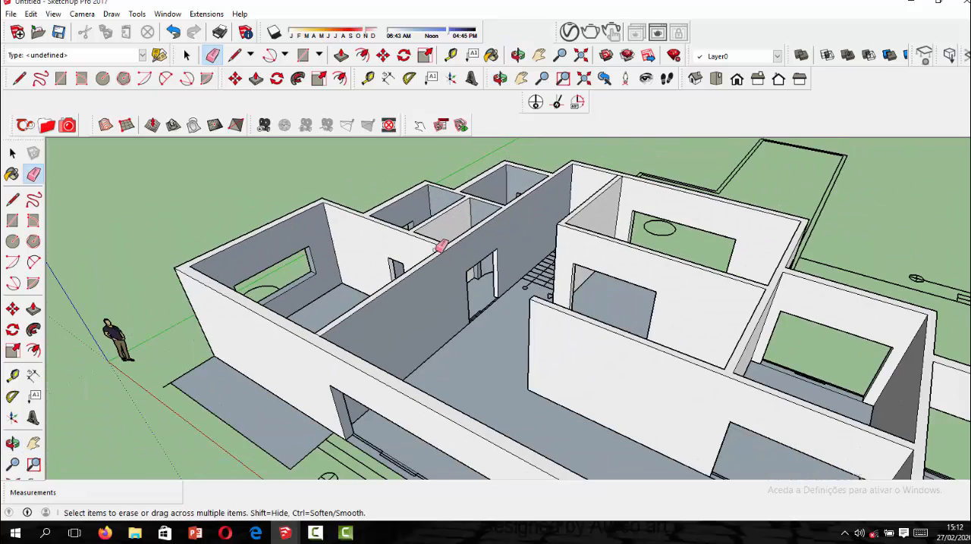
pyautogui.click(13, 154)
pyautogui.scroll(2, 406, 314)
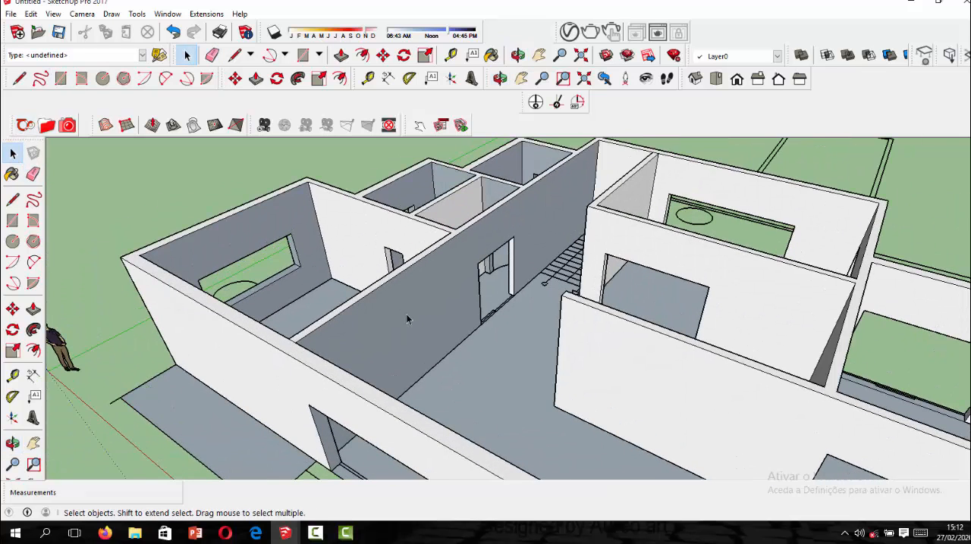
pyautogui.click(406, 316)
pyautogui.rightClick(406, 314)
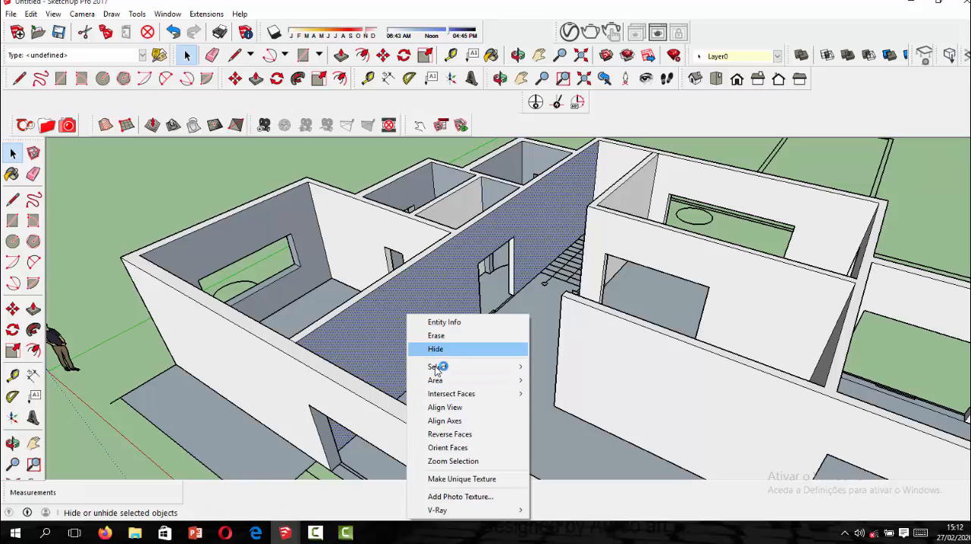
pyautogui.click(450, 435)
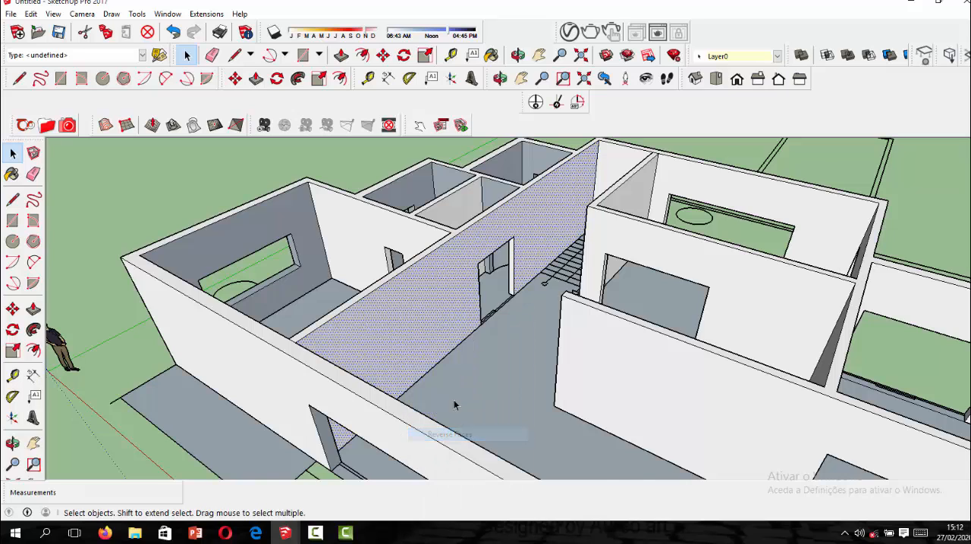
# Examine the interior partitions, the door and window openings and the stair area from several angles.
pyautogui.scroll(-4, 455, 401)
pyautogui.moveTo(457, 308); pyautogui.dragTo(385, 193, button='middle')
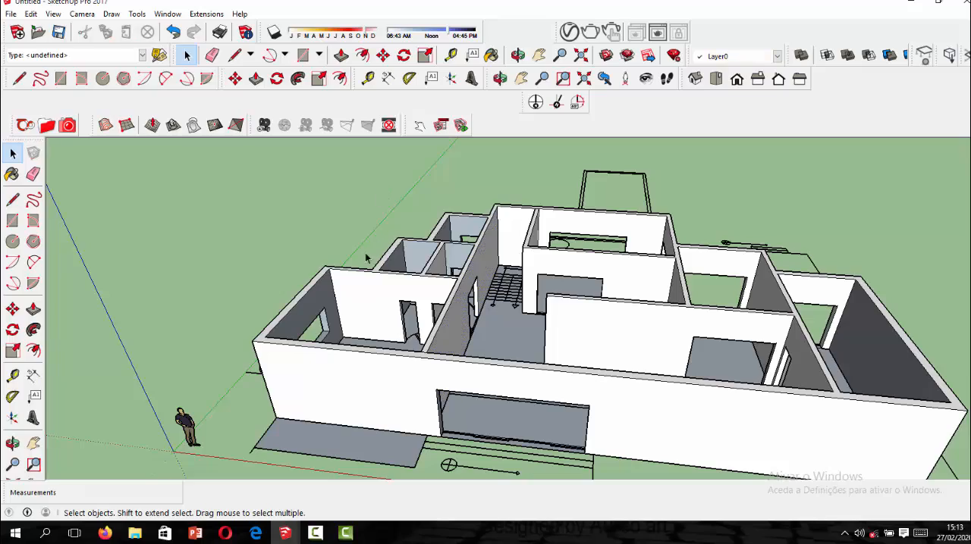
pyautogui.scroll(-3, 412, 340)
pyautogui.moveTo(411, 341)
pyautogui.mouseDown(button='middle')
pyautogui.moveTo(723, 279)
pyautogui.moveTo(406, 325)
pyautogui.moveTo(404, 352)
pyautogui.mouseUp(button='middle')
pyautogui.scroll(-3, 451, 362)
pyautogui.moveTo(586, 388); pyautogui.dragTo(641, 416, button='middle')
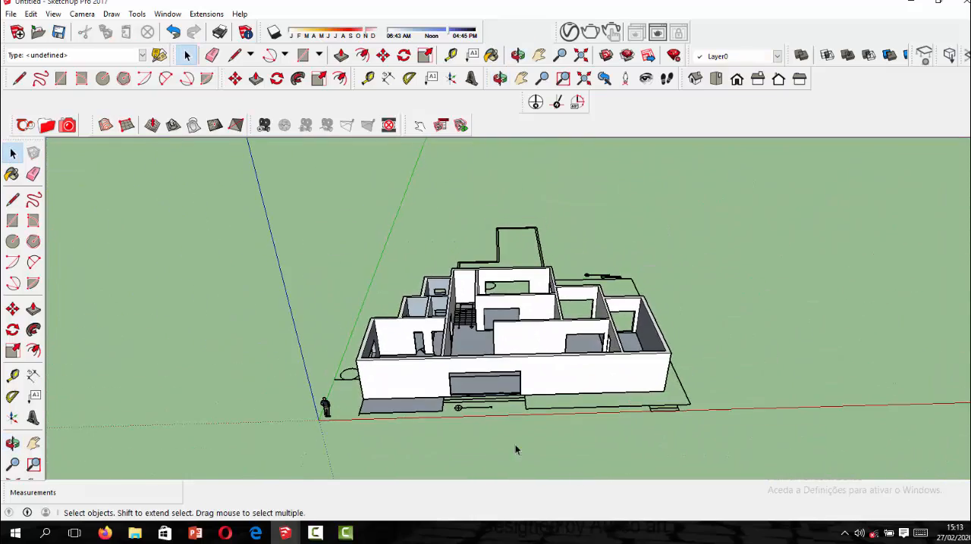
pyautogui.scroll(5, 535, 412)
pyautogui.moveTo(541, 399); pyautogui.dragTo(678, 372, button='middle')
pyautogui.scroll(3, 307, 267)
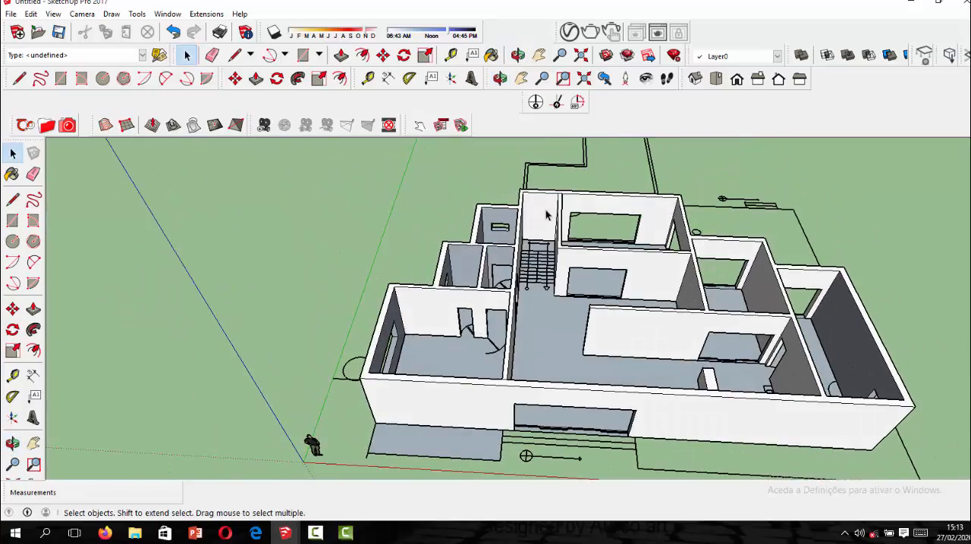
pyautogui.scroll(3, 531, 231)
pyautogui.scroll(-4, 547, 246)
pyautogui.moveTo(588, 340); pyautogui.dragTo(804, 313, button='middle')
pyautogui.scroll(3, 580, 273)
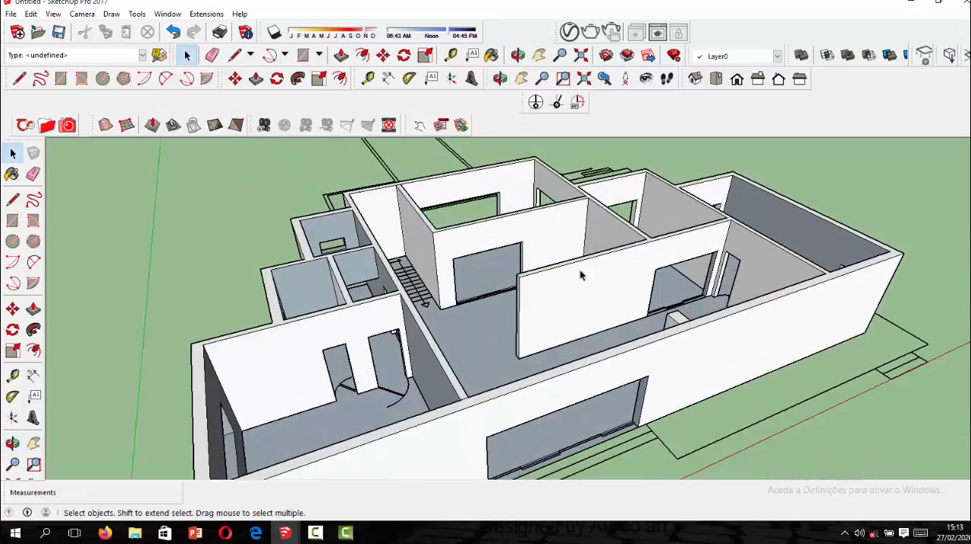
pyautogui.moveTo(581, 272); pyautogui.dragTo(412, 247, button='middle')
pyautogui.scroll(5, 412, 247)
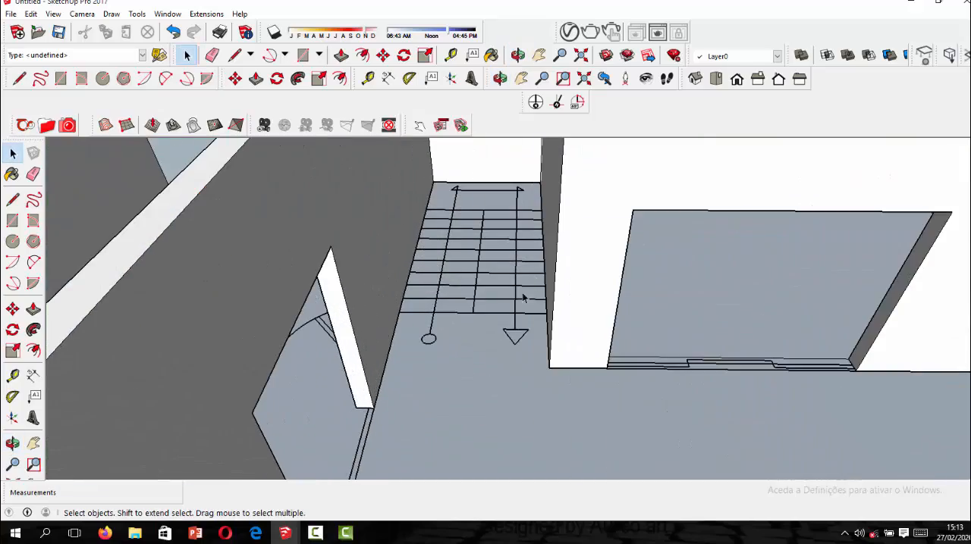
pyautogui.scroll(-8, 523, 298)
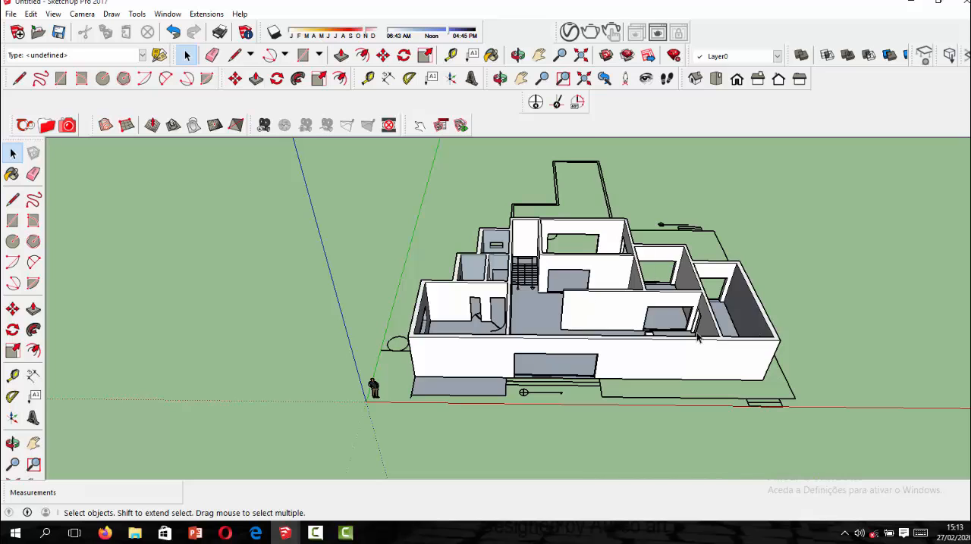
# Start an import, browse to the private SketchUp folder inside MEUS RENDERS DE INTERIOR on drive C, and set the file type to SketchUp Files (*.skp).
pyautogui.scroll(3, 645, 319)
pyautogui.click(17, 13)
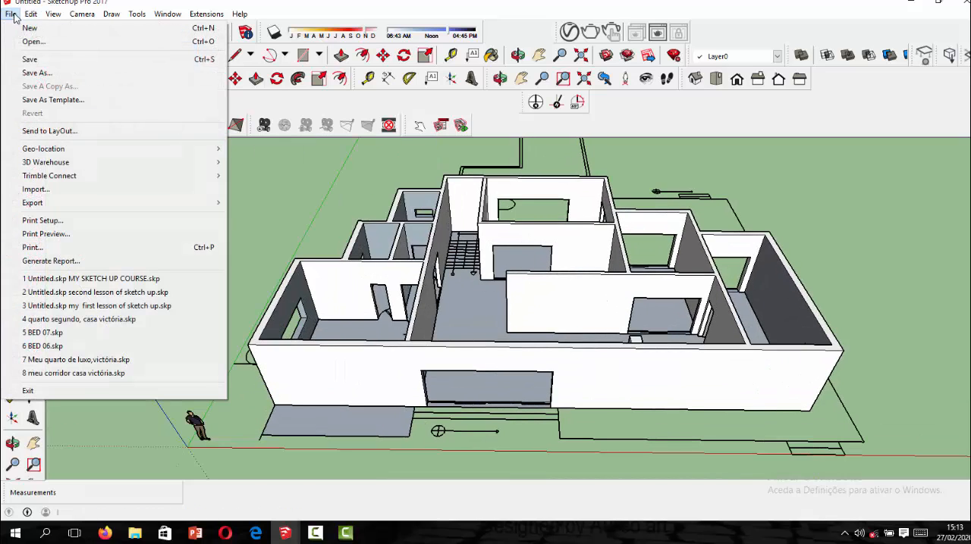
pyautogui.click(78, 189)
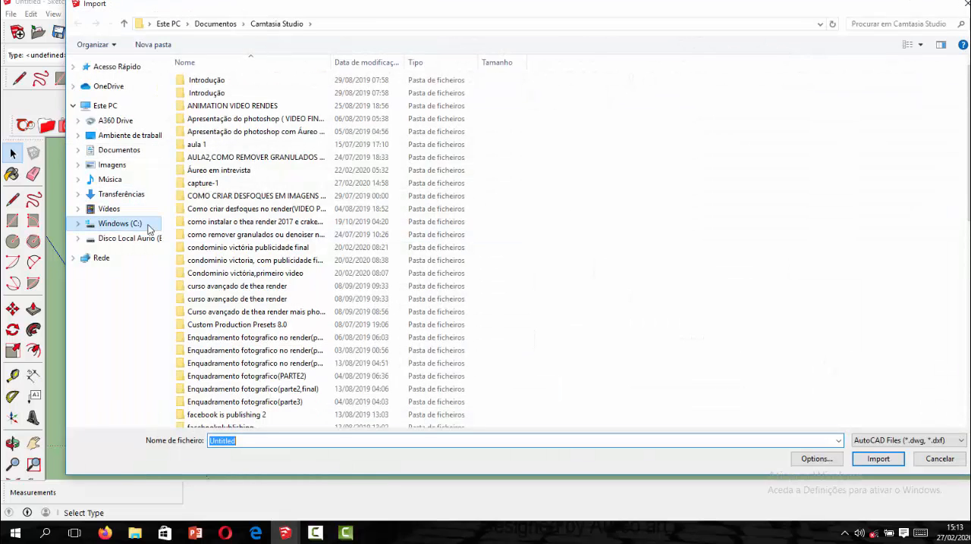
pyautogui.click(159, 226)
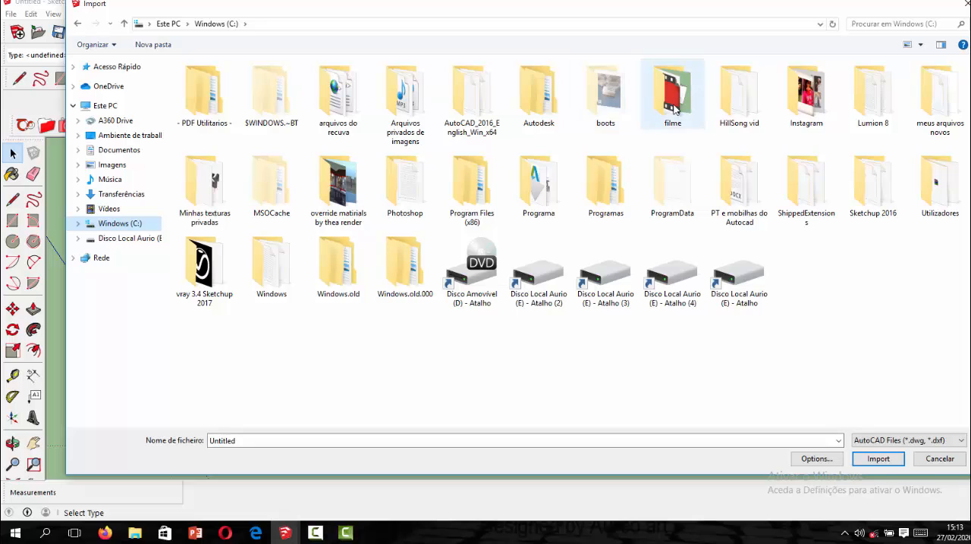
pyautogui.doubleClick(941, 99)
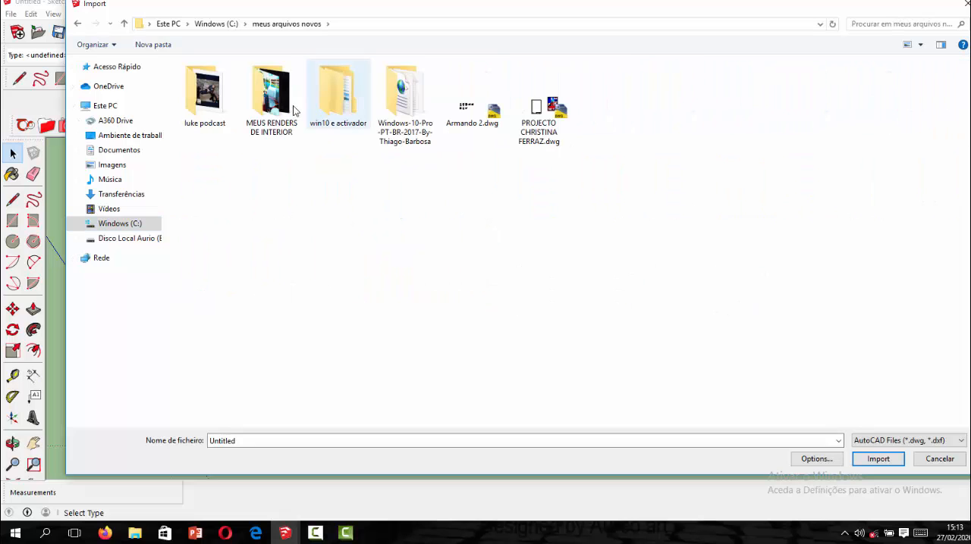
pyautogui.doubleClick(270, 98)
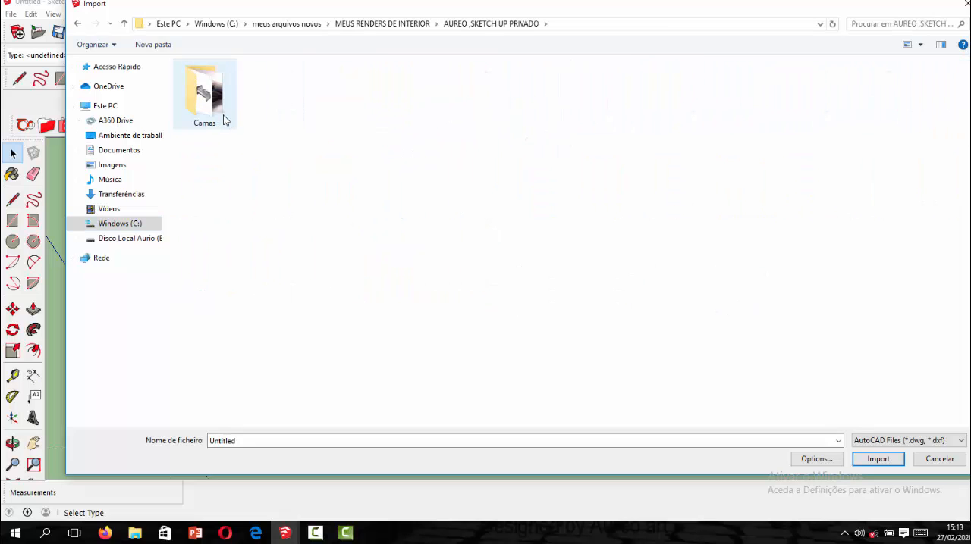
pyautogui.click(223, 118)
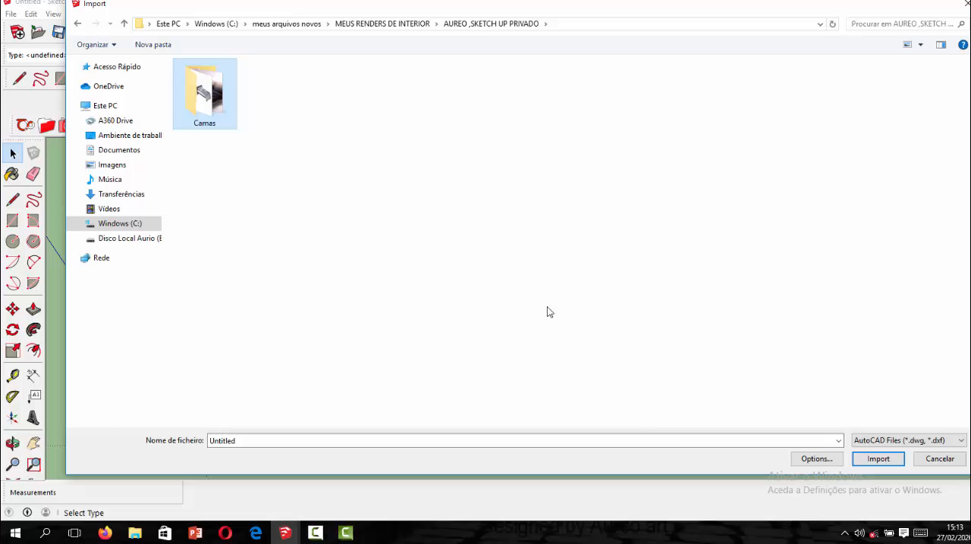
pyautogui.click(879, 442)
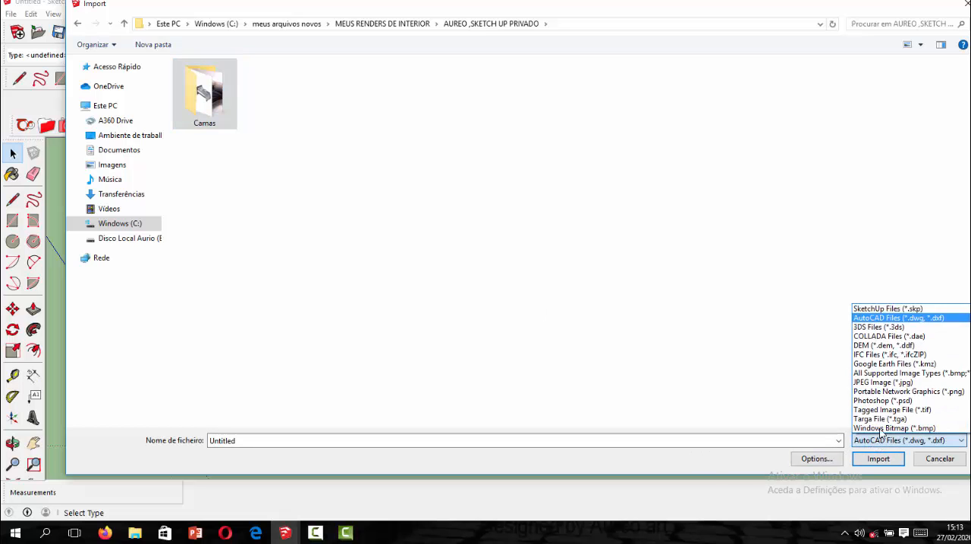
pyautogui.click(883, 310)
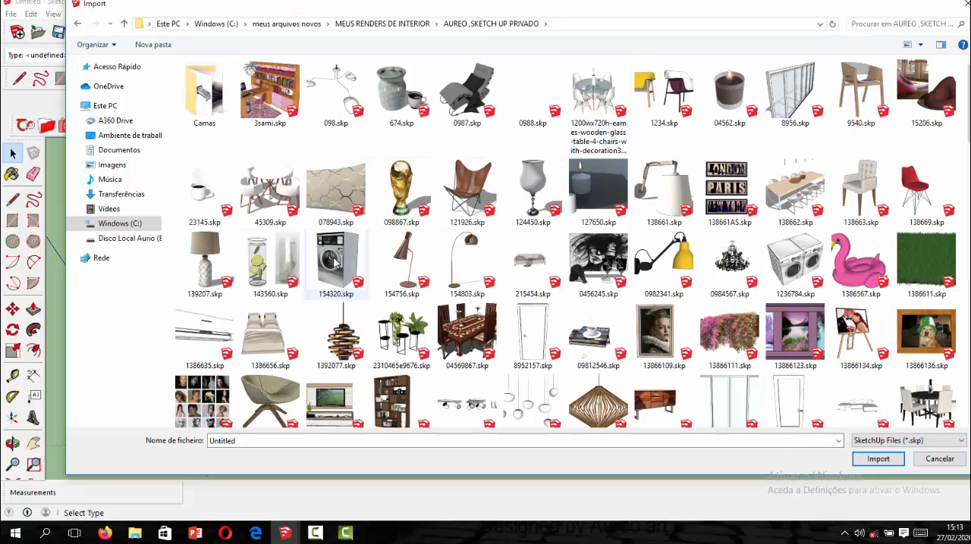
# Find and import the AWS MAGNUM 602 Sliding Window 2 Light model from the component files.
pyautogui.scroll(-5, 465, 229)
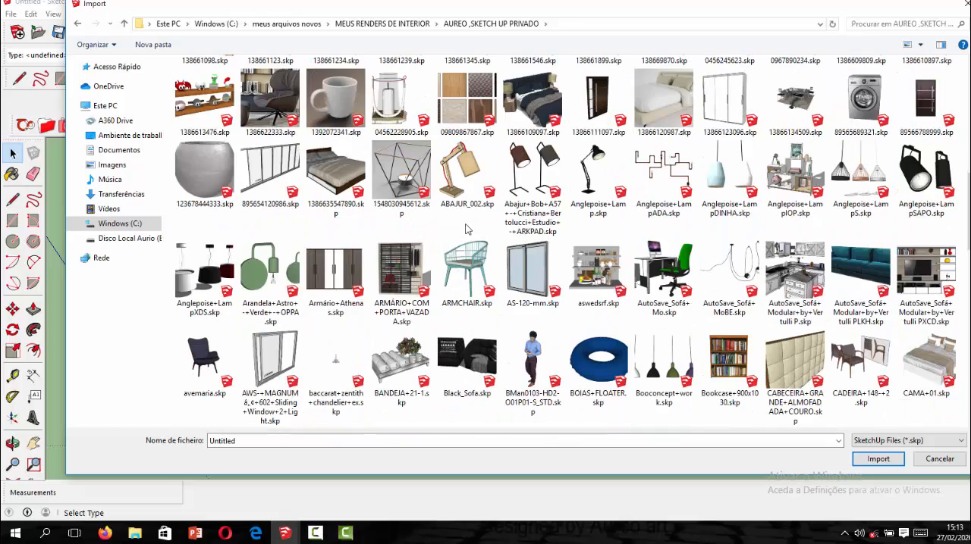
pyautogui.scroll(-10, 466, 230)
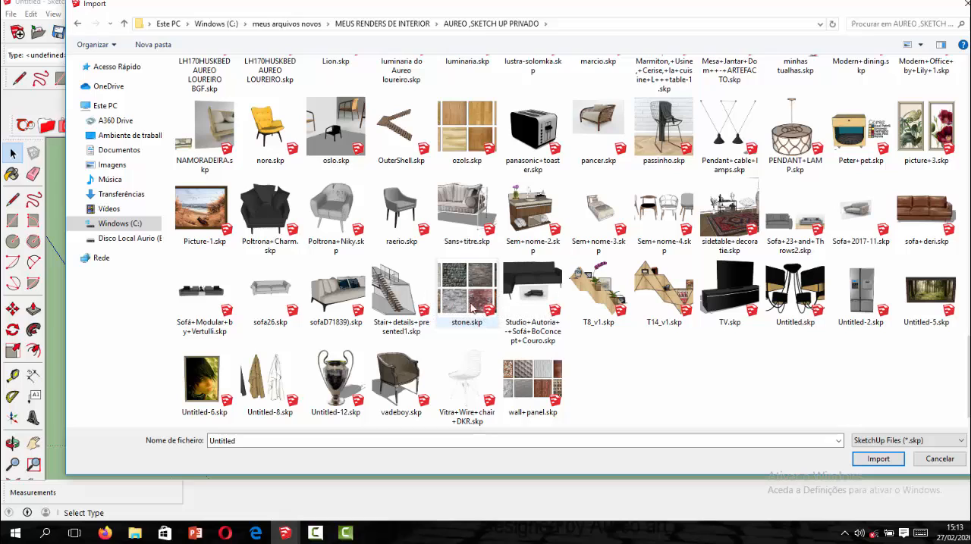
pyautogui.scroll(2, 384, 279)
pyautogui.scroll(2, 379, 271)
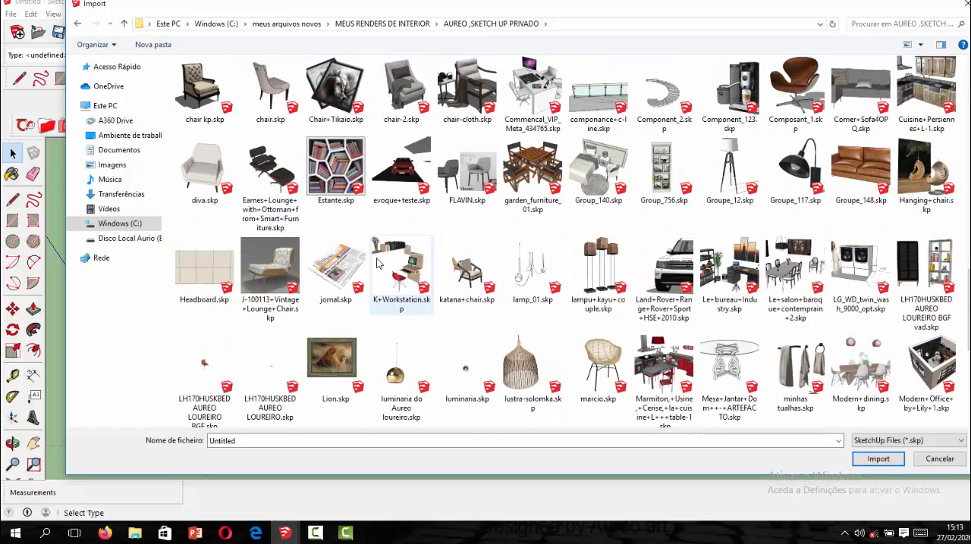
pyautogui.scroll(6, 379, 251)
pyautogui.scroll(-3, 380, 234)
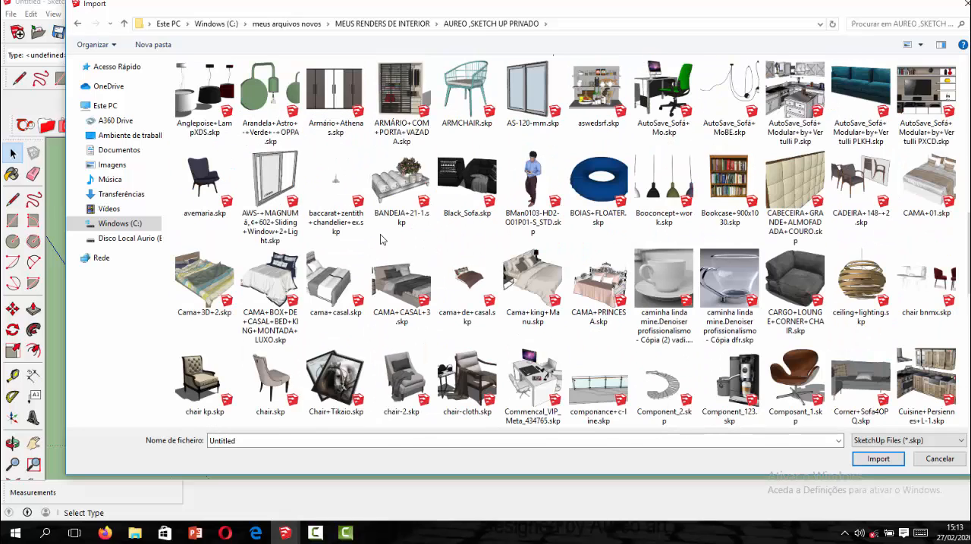
pyautogui.scroll(3, 380, 235)
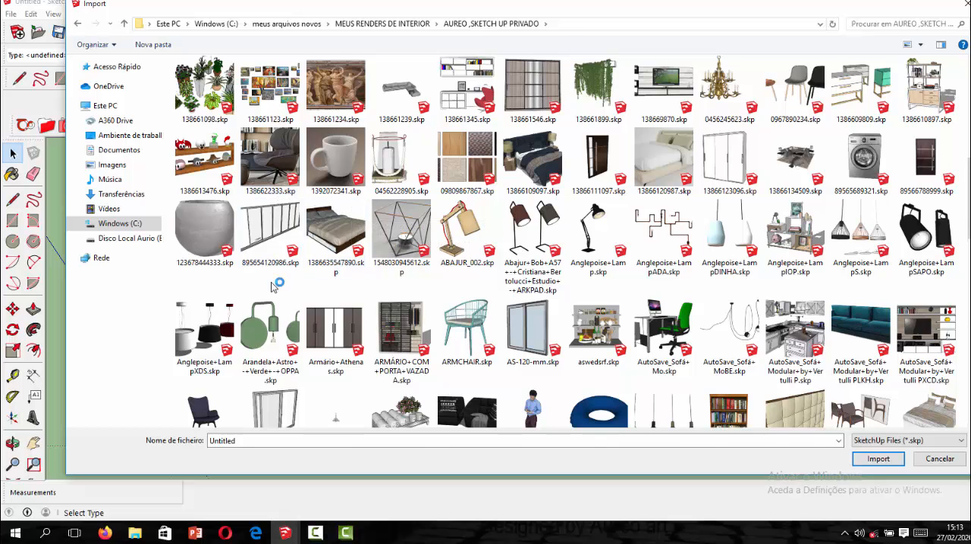
pyautogui.scroll(-3, 276, 196)
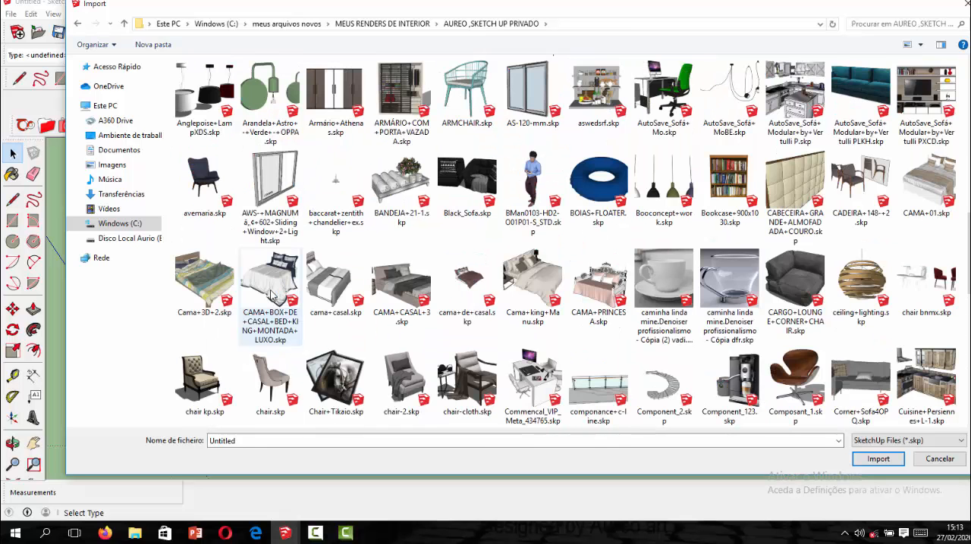
pyautogui.click(289, 200)
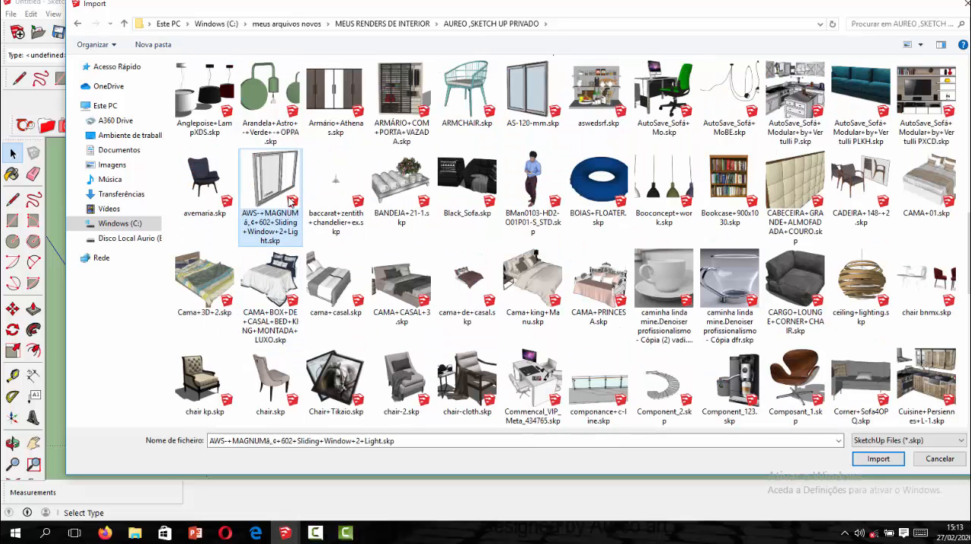
pyautogui.click(878, 459)
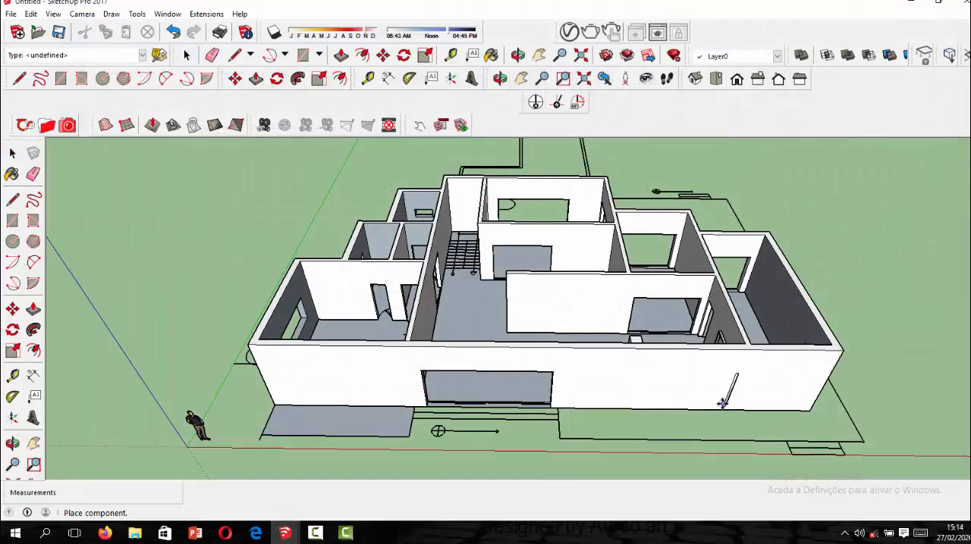
# Place the sliding window in the end wall's large window opening, snapping its lower corner to the opening's lower corner.
pyautogui.moveTo(502, 370); pyautogui.dragTo(520, 459, button='middle')
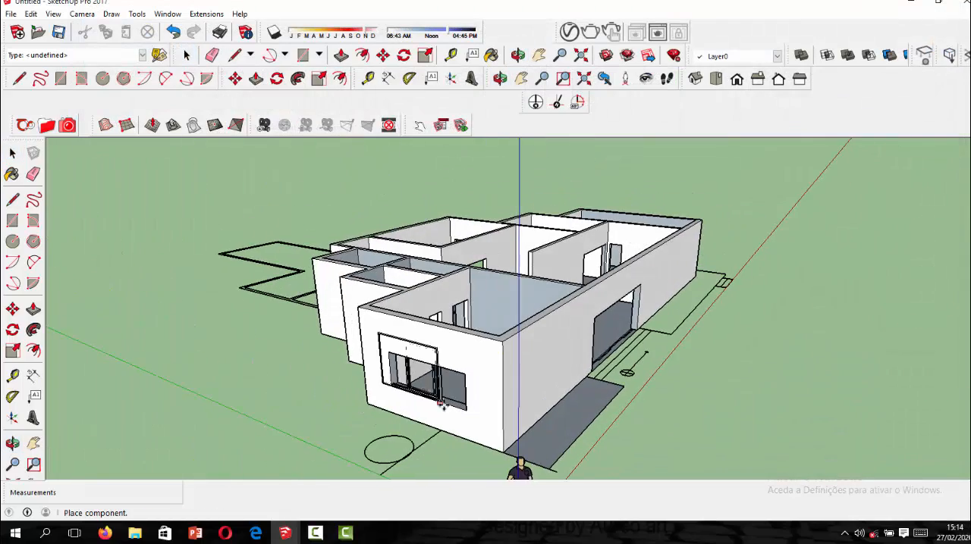
pyautogui.scroll(3, 458, 413)
pyautogui.scroll(3, 458, 412)
pyautogui.moveTo(478, 405); pyautogui.dragTo(549, 413, button='middle')
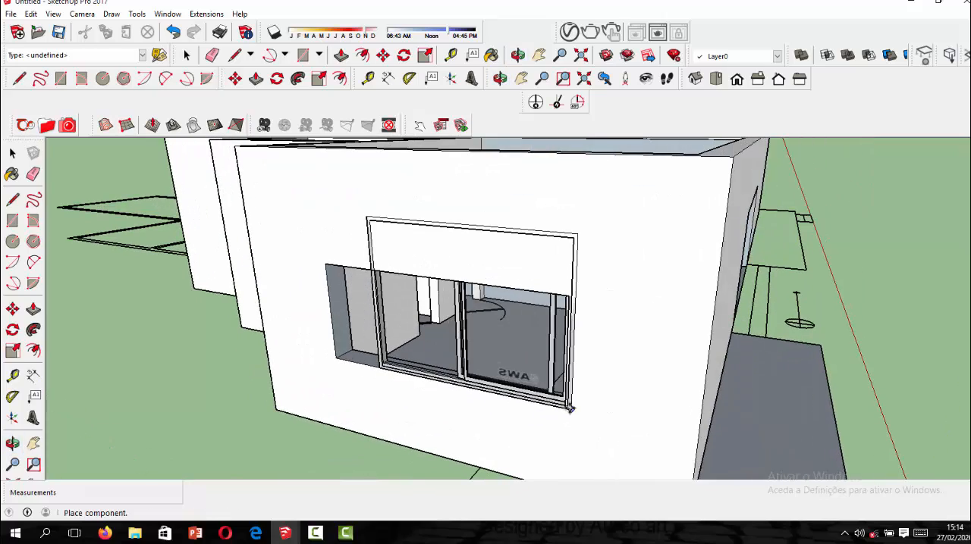
pyautogui.scroll(2, 566, 405)
pyautogui.scroll(2, 561, 410)
pyautogui.scroll(3, 584, 417)
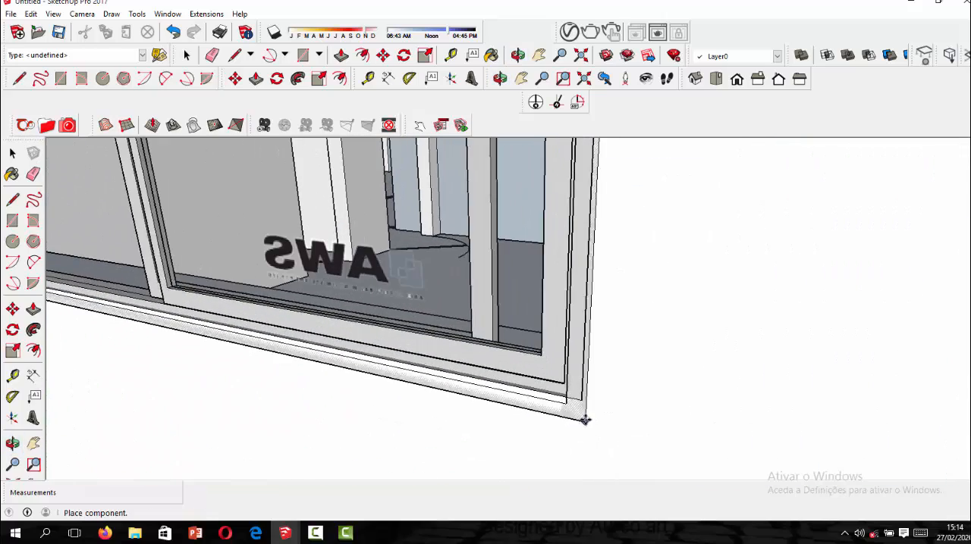
pyautogui.click(583, 403)
# Scale the sliding window's height down to about 0.65 so its top edge meets the top of the opening.
pyautogui.scroll(-8, 583, 403)
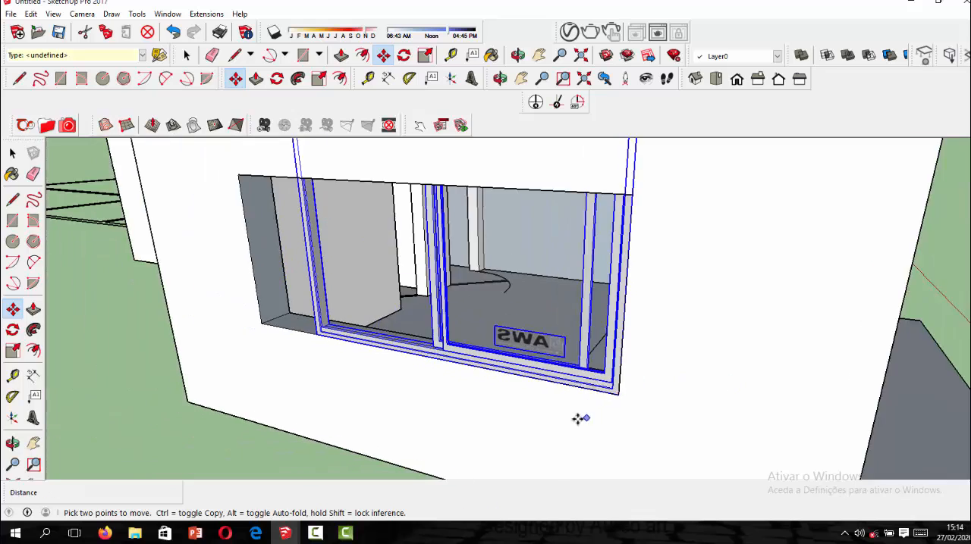
pyautogui.scroll(-3, 505, 288)
pyautogui.scroll(2, 540, 355)
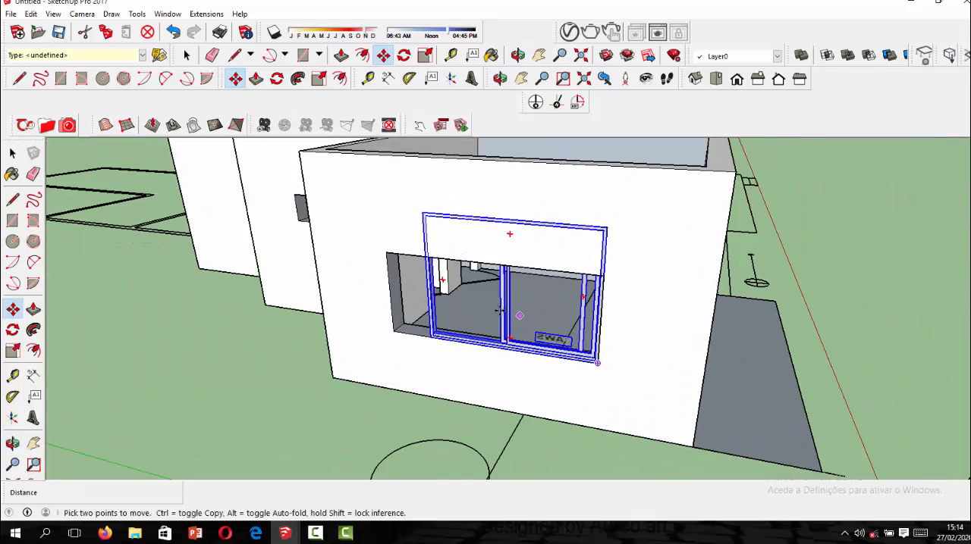
pyautogui.scroll(-3, 490, 300)
pyautogui.click(424, 56)
pyautogui.scroll(3, 530, 296)
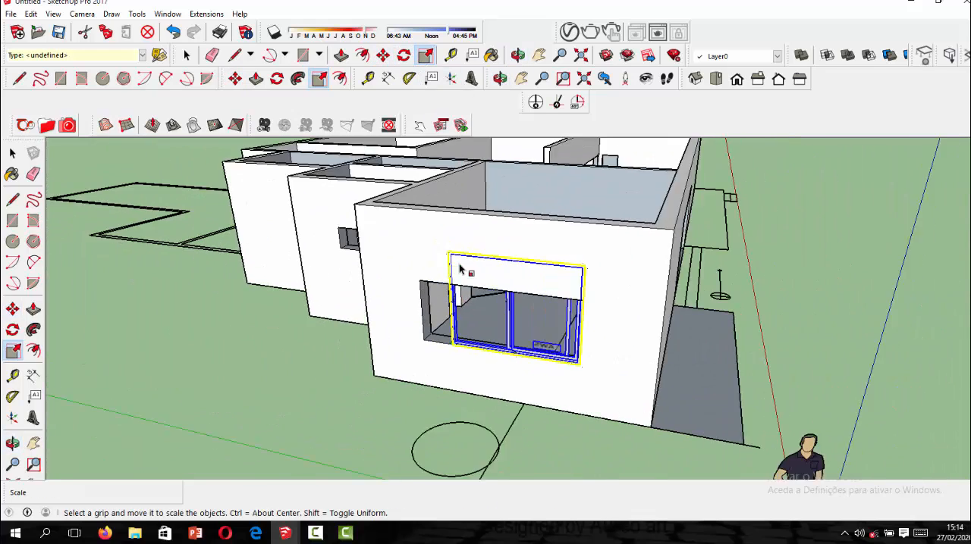
pyautogui.scroll(2, 537, 265)
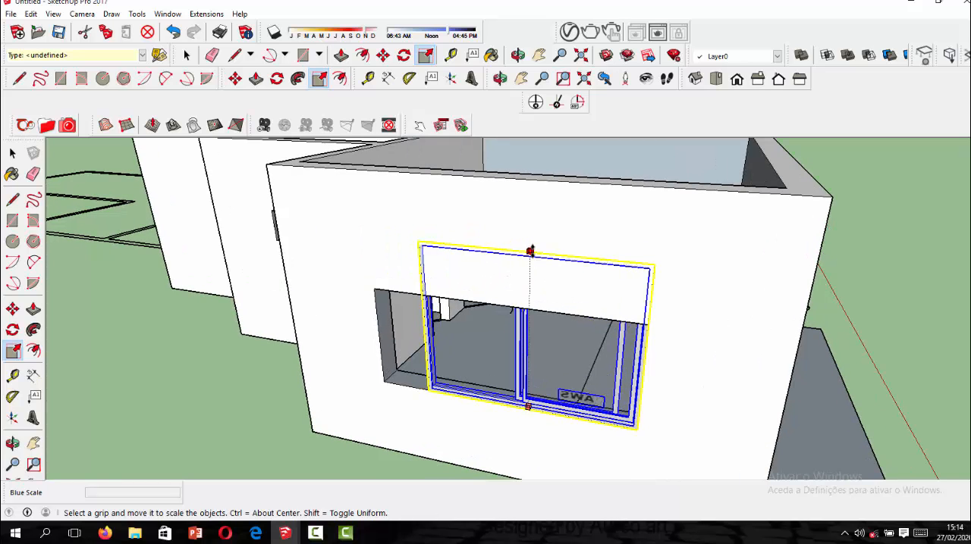
pyautogui.moveTo(531, 253); pyautogui.dragTo(527, 299)
pyautogui.scroll(4, 527, 320)
pyautogui.moveTo(527, 296); pyautogui.dragTo(530, 219, button='middle')
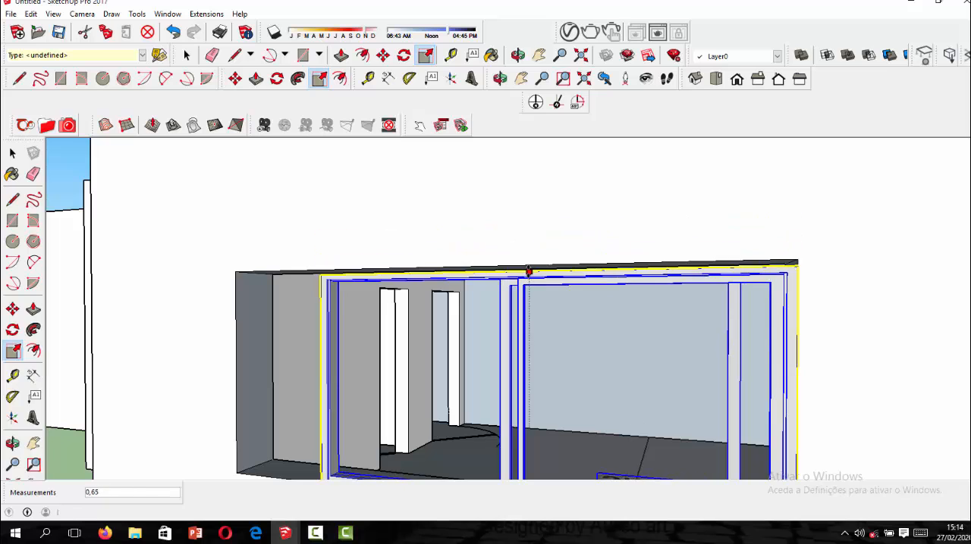
pyautogui.click(525, 266)
# Scale the sliding window's width to about 1.25 to fill the opening, and end the Scale command.
pyautogui.scroll(-3, 360, 355)
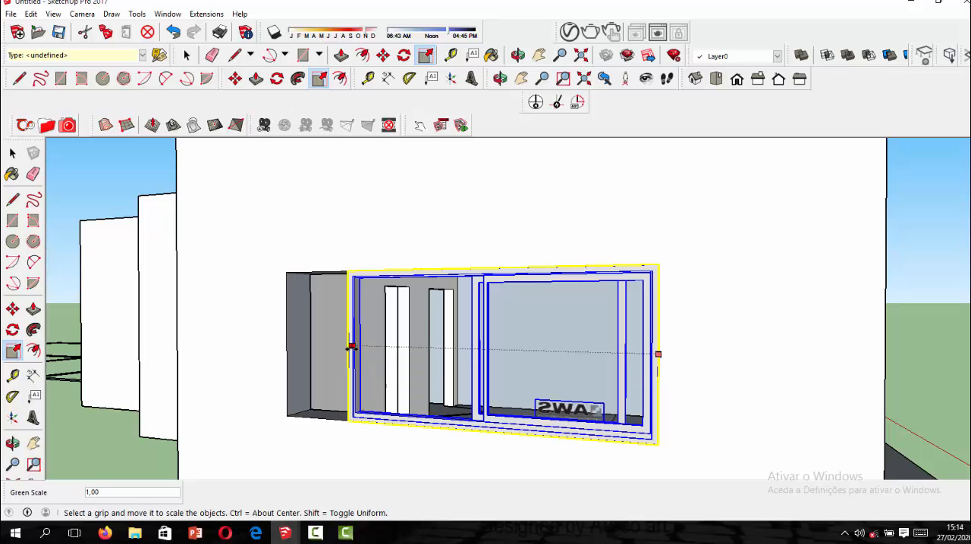
pyautogui.moveTo(351, 347); pyautogui.dragTo(291, 342)
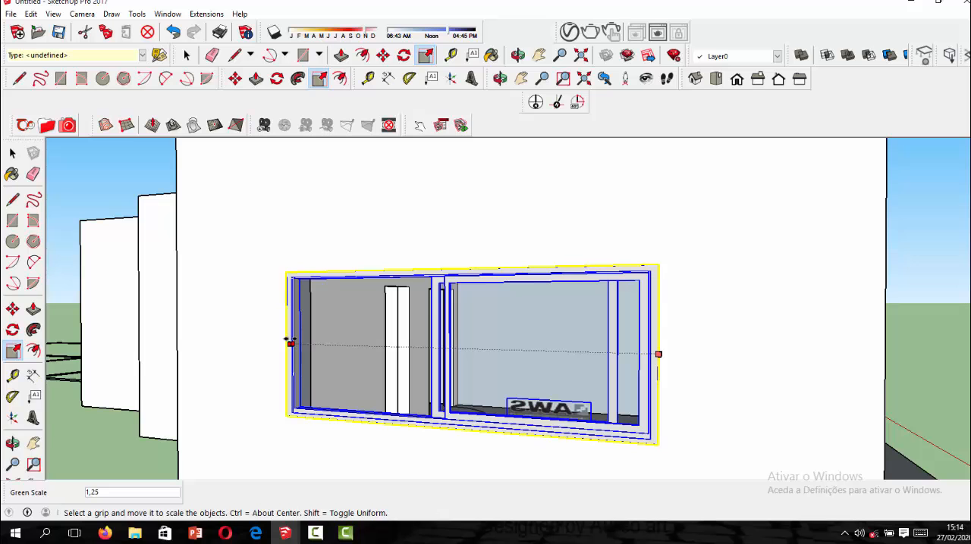
pyautogui.click(12, 152)
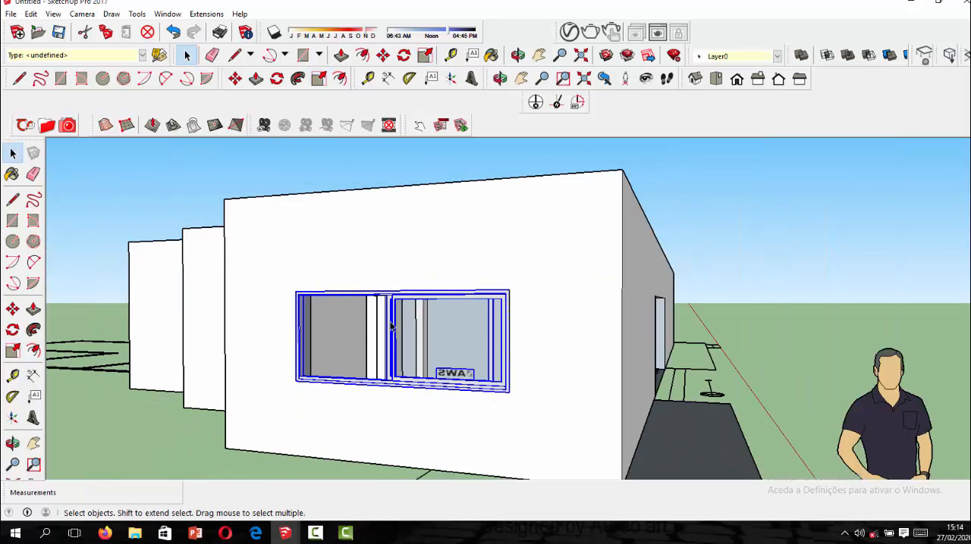
# Examine the fitted window, the long facade and the remaining openings of the house from several angles.
pyautogui.scroll(-2, 390, 326)
pyautogui.moveTo(391, 326); pyautogui.dragTo(364, 422, button='middle')
pyautogui.scroll(-4, 387, 364)
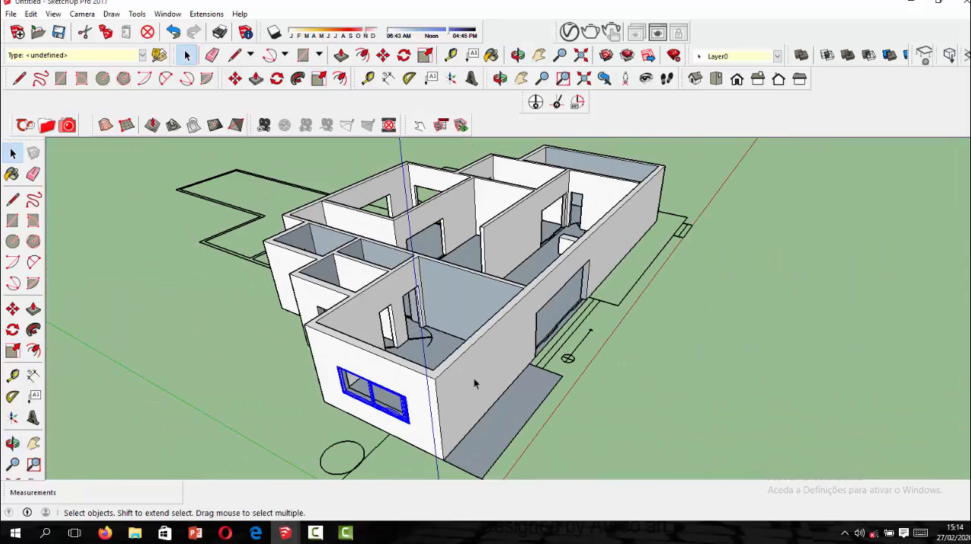
pyautogui.scroll(4, 424, 376)
pyautogui.scroll(-3, 425, 373)
pyautogui.moveTo(515, 374); pyautogui.dragTo(379, 373, button='middle')
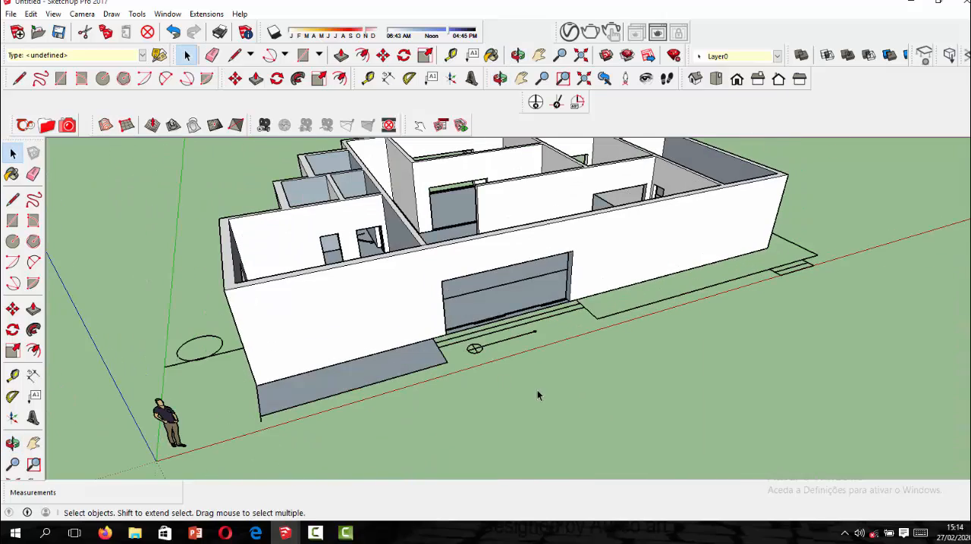
pyautogui.click(537, 389)
pyautogui.scroll(-3, 558, 371)
pyautogui.moveTo(558, 372); pyautogui.dragTo(526, 309, button='middle')
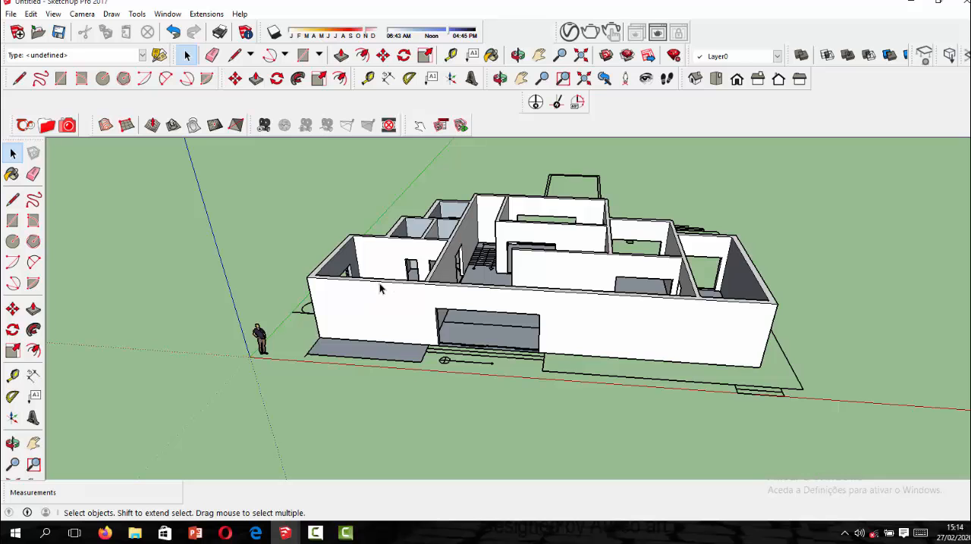
pyautogui.moveTo(381, 288); pyautogui.dragTo(815, 285, button='middle')
pyautogui.scroll(5, 576, 388)
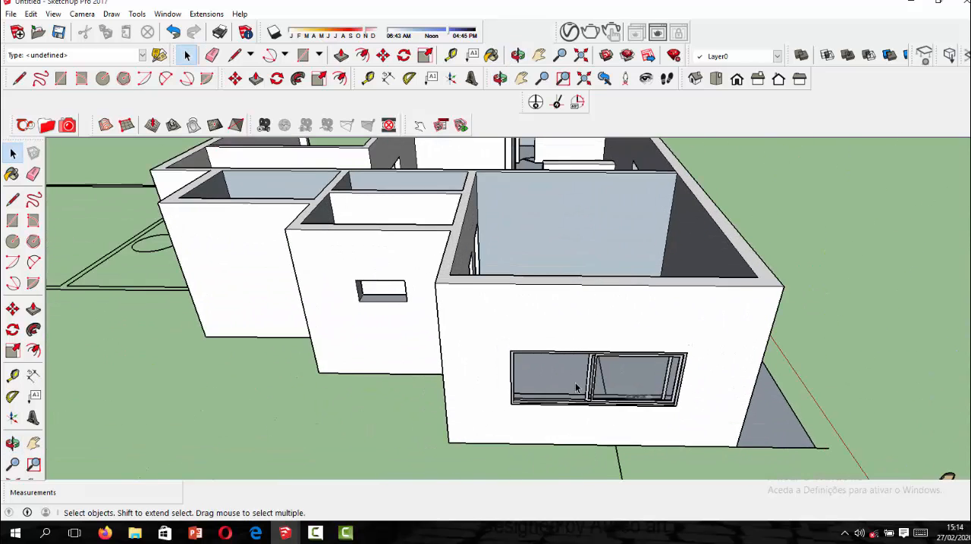
pyautogui.scroll(2, 576, 388)
# Copy the sliding window to the small opening in the neighbouring wall, snapping its lower corner to the opening's lower corner.
pyautogui.click(585, 406)
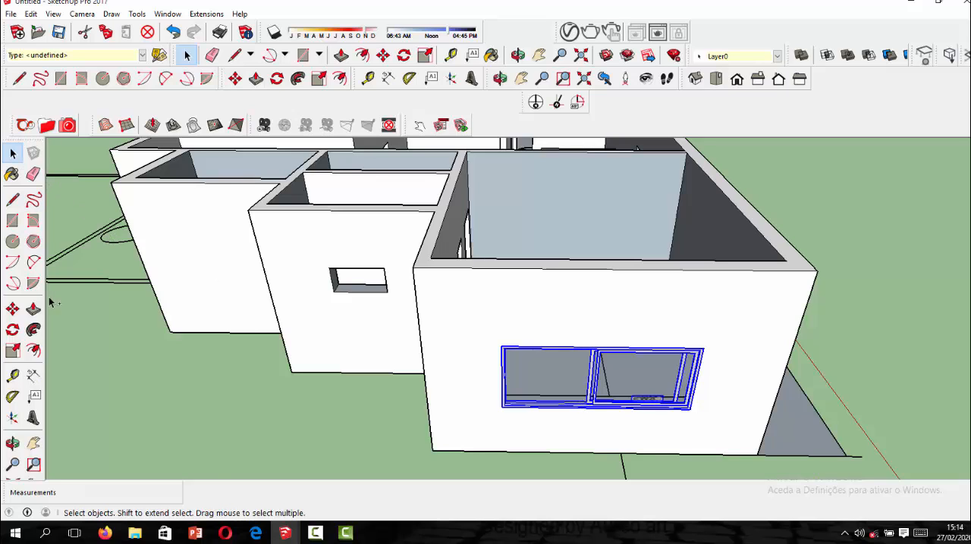
pyautogui.click(12, 309)
pyautogui.scroll(2, 653, 431)
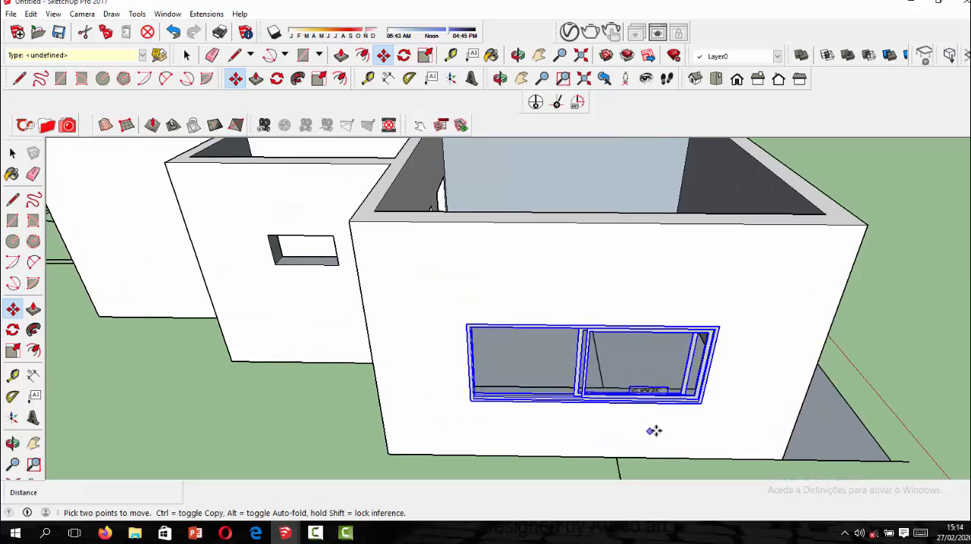
pyautogui.click(703, 406)
pyautogui.press('ctrl')
pyautogui.scroll(5, 303, 249)
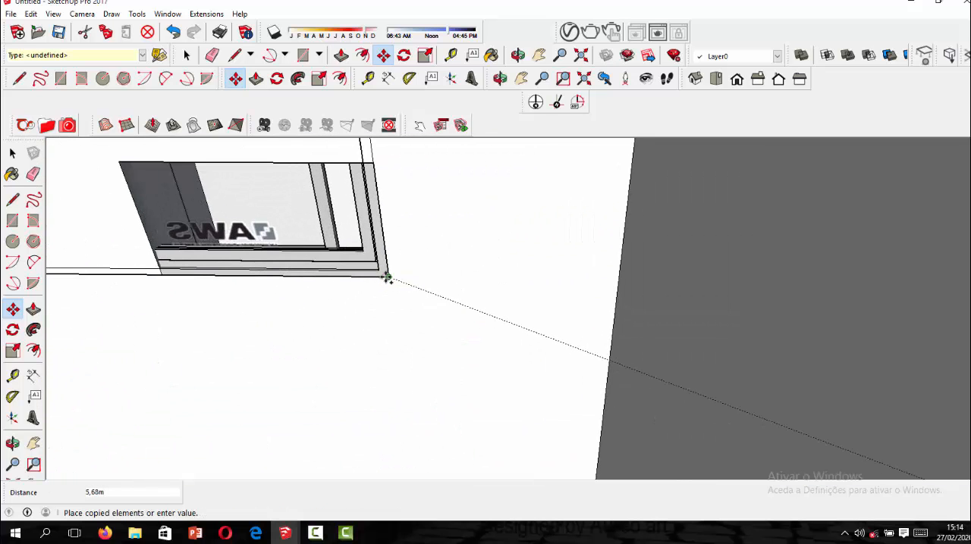
pyautogui.click(387, 278)
pyautogui.scroll(-3, 485, 303)
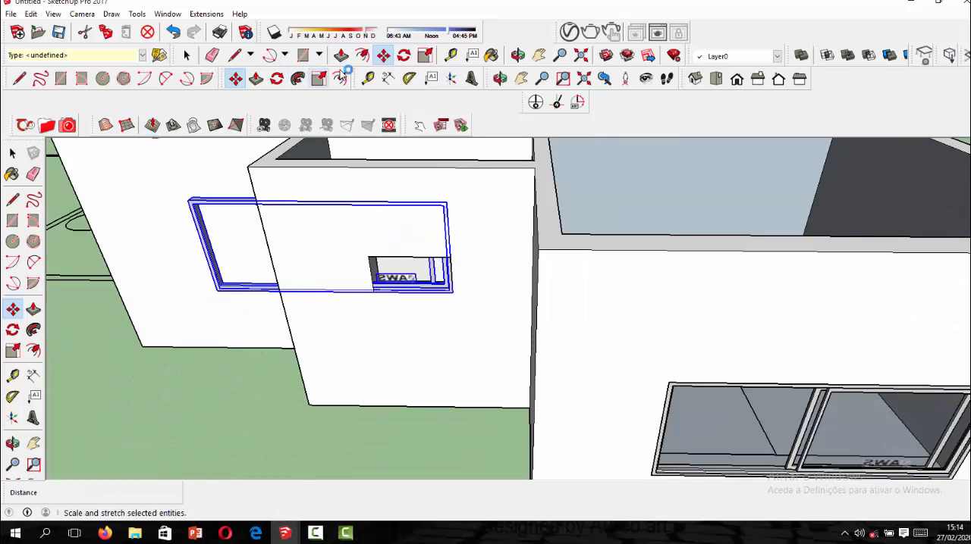
# Scale the copied sliding window to about 0.33 by 0.21 so its width fits the small opening.
pyautogui.click(424, 56)
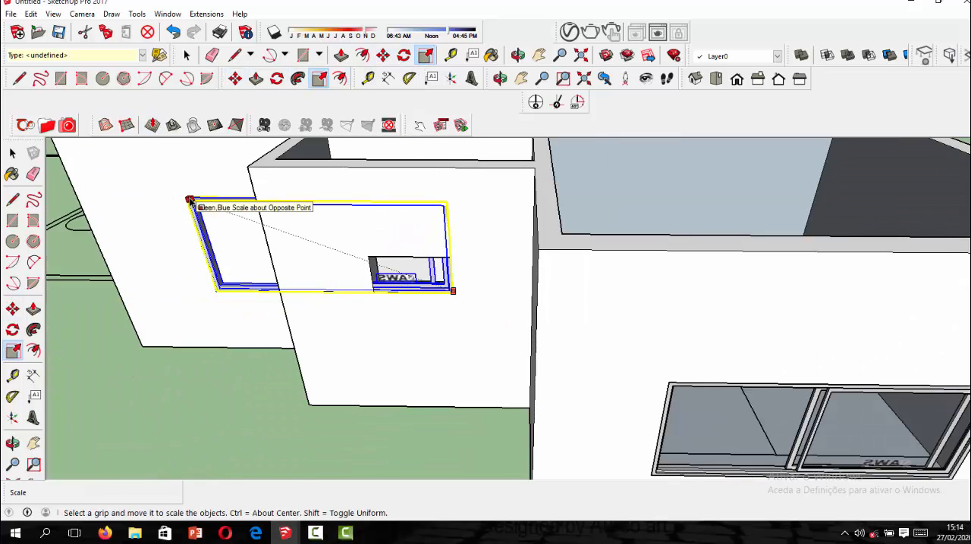
pyautogui.scroll(3, 189, 201)
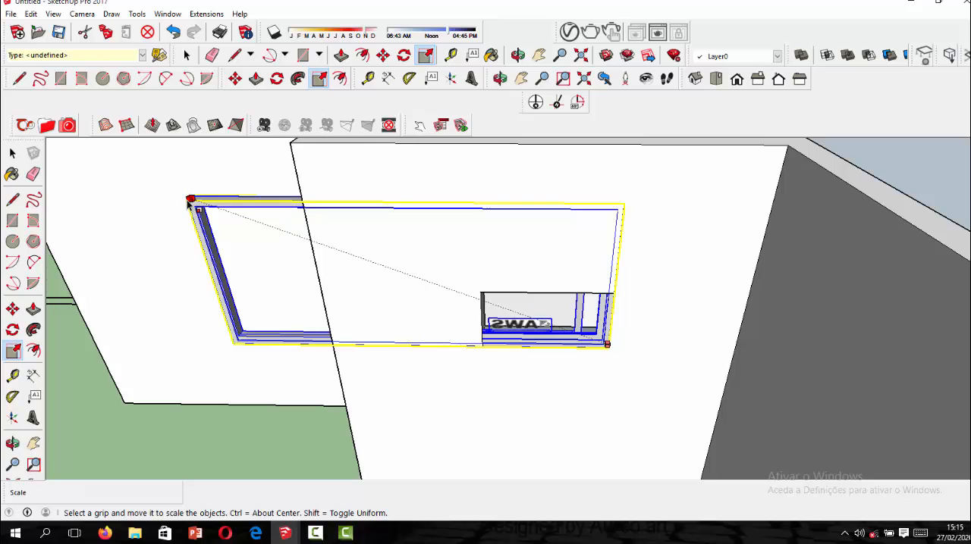
pyautogui.click(191, 202)
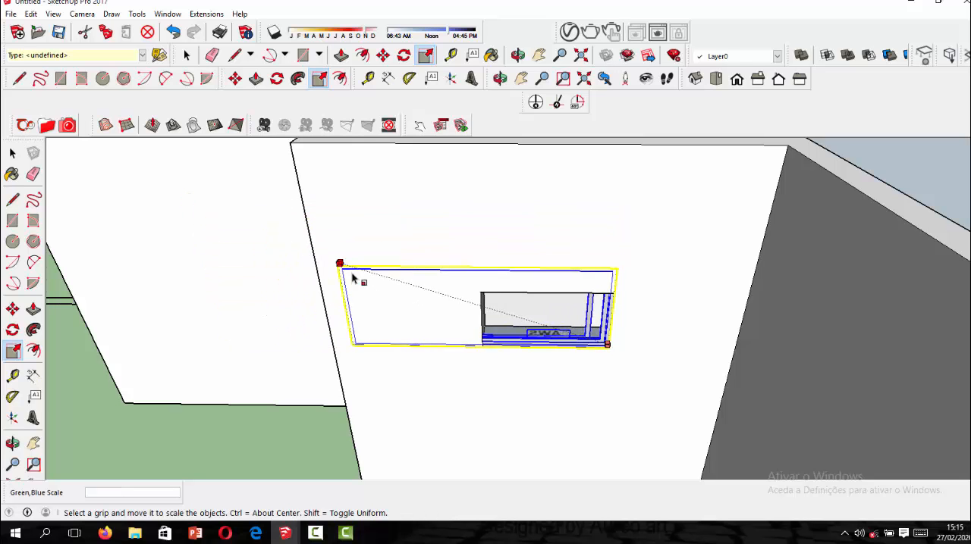
pyautogui.scroll(2, 495, 329)
pyautogui.click(476, 321)
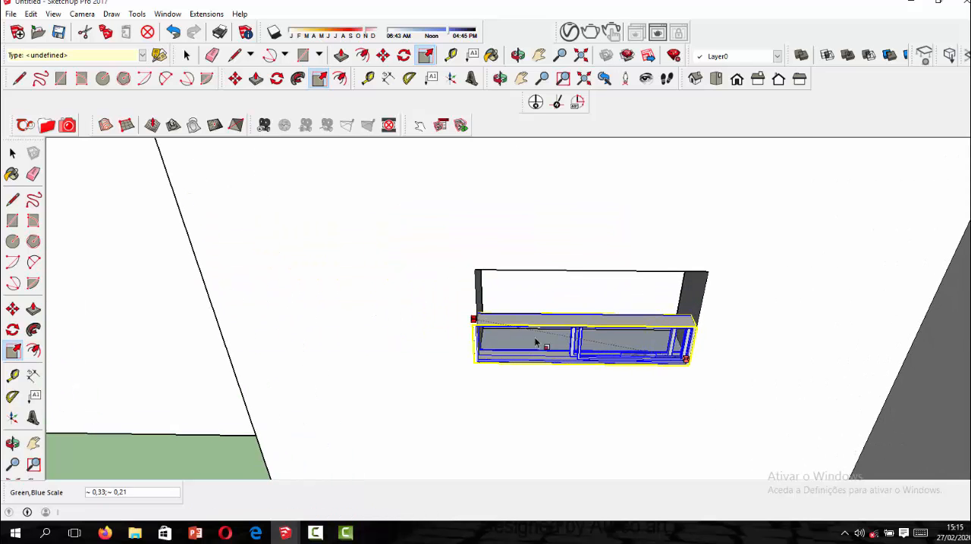
# Scale the small window's height to about 2.00 so its top edge meets the top of the opening, and end the Scale command.
pyautogui.scroll(2, 537, 341)
pyautogui.click(599, 309)
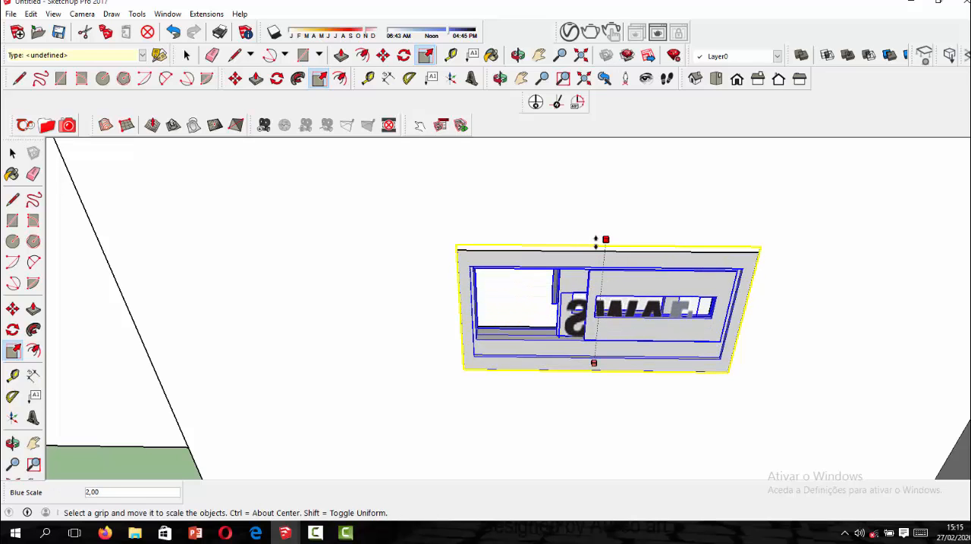
pyautogui.click(596, 245)
pyautogui.moveTo(572, 311); pyautogui.dragTo(455, 288, button='middle')
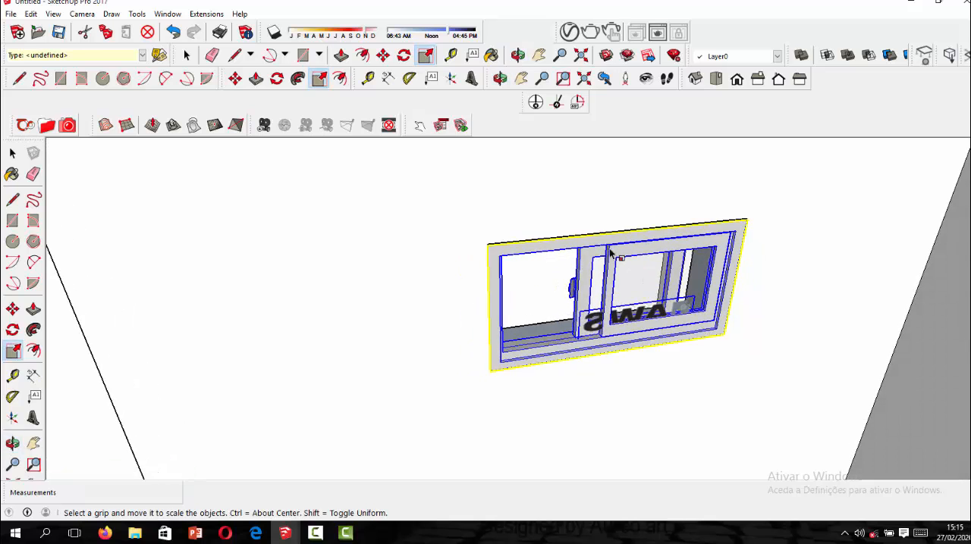
pyautogui.scroll(-2, 438, 284)
pyautogui.scroll(-1, 265, 208)
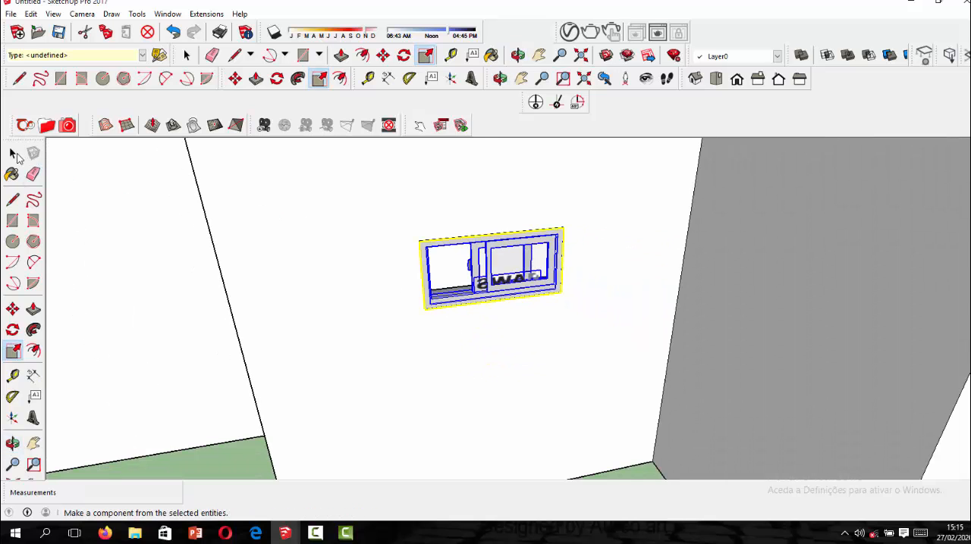
pyautogui.click(13, 153)
pyautogui.scroll(-6, 217, 469)
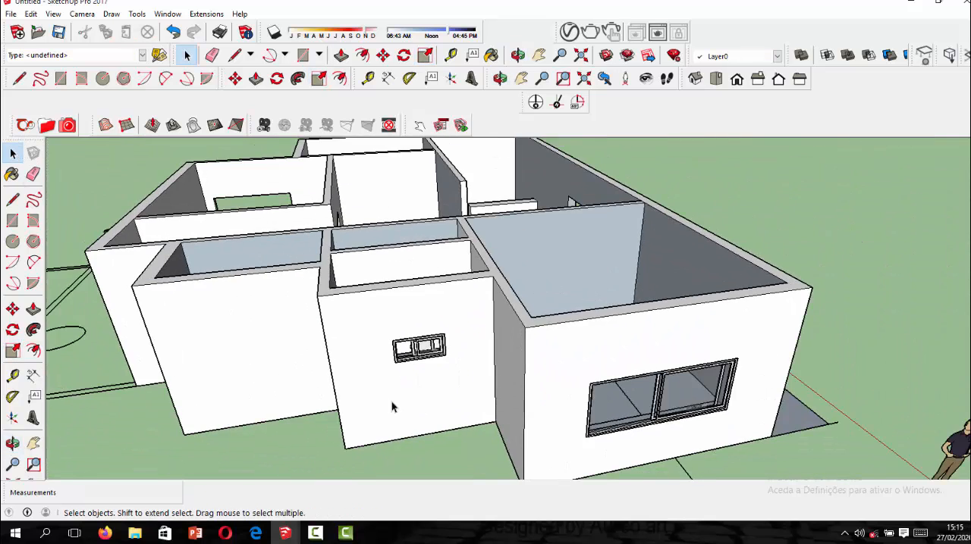
# Copy the fitted small window to the remaining small opening in the perpendicular side wall, snapping its lower corner to the opening's lower corner.
pyautogui.moveTo(392, 405); pyautogui.dragTo(614, 329, button='middle')
pyautogui.scroll(-2, 429, 338)
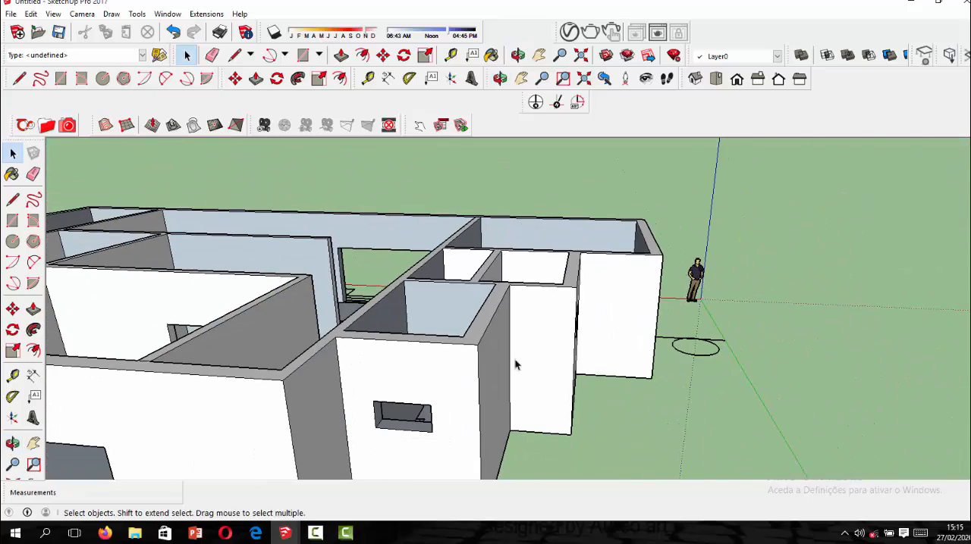
pyautogui.scroll(-3, 547, 365)
pyautogui.moveTo(547, 366); pyautogui.dragTo(535, 357, button='middle')
pyautogui.scroll(2, 535, 362)
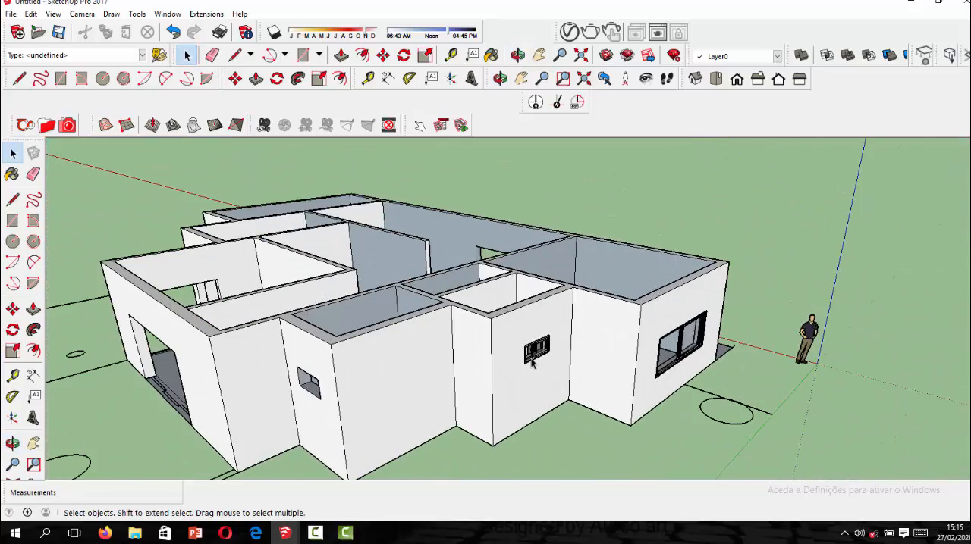
pyautogui.scroll(3, 535, 365)
pyautogui.scroll(2, 533, 348)
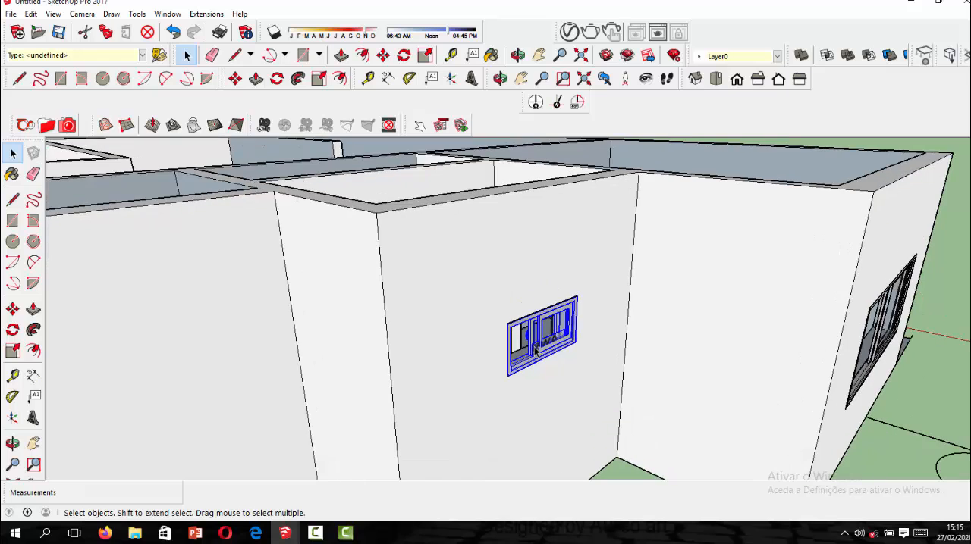
pyautogui.click(383, 55)
pyautogui.press('ctrl')
pyautogui.click(576, 343)
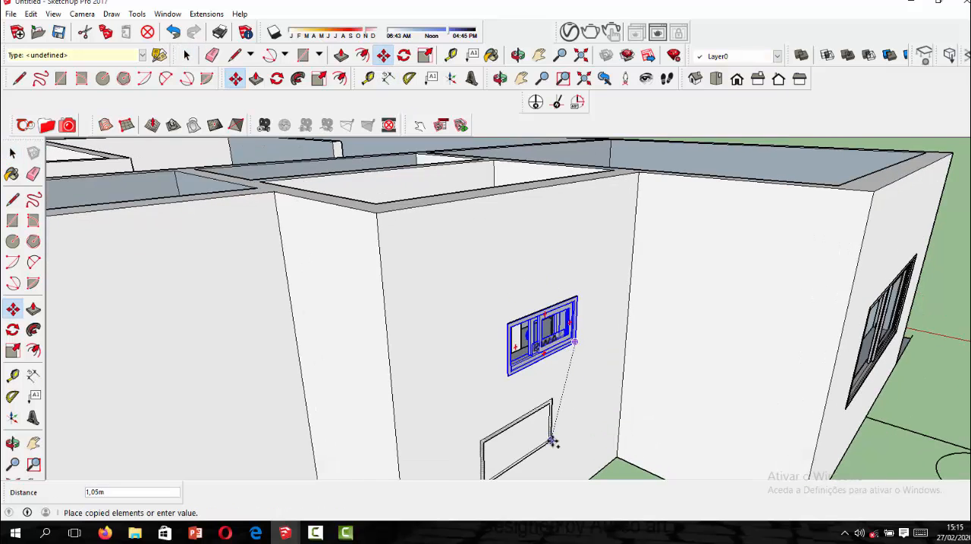
pyautogui.scroll(-8, 546, 305)
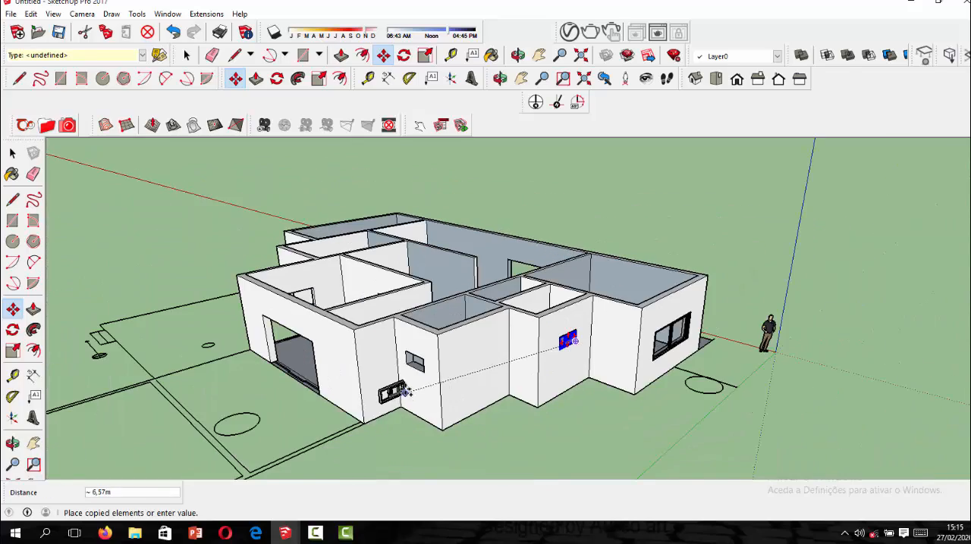
pyautogui.scroll(10, 406, 392)
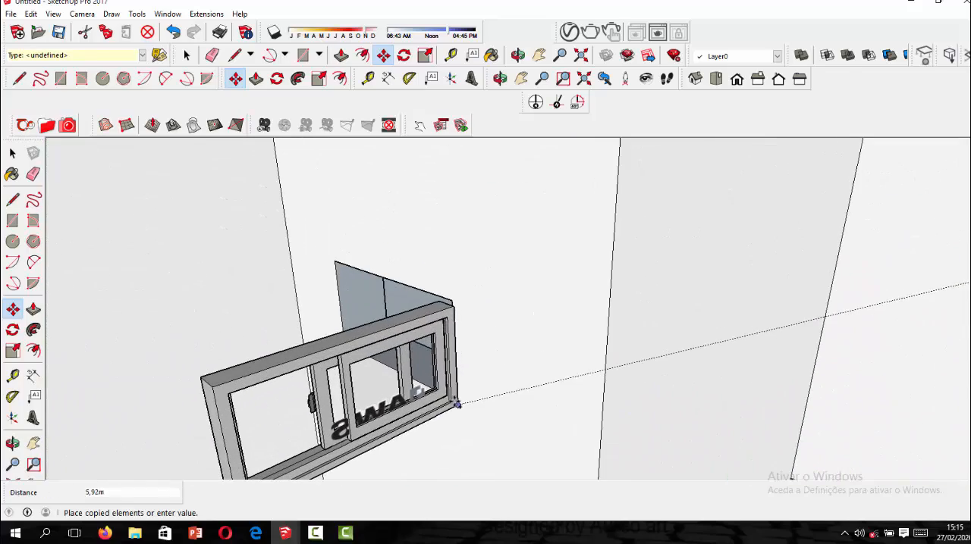
pyautogui.scroll(5, 457, 398)
pyautogui.click(457, 398)
# Rotate the copied small window horizontally about a point on the ground to turn it parallel to the wall with the opening.
pyautogui.scroll(-4, 544, 358)
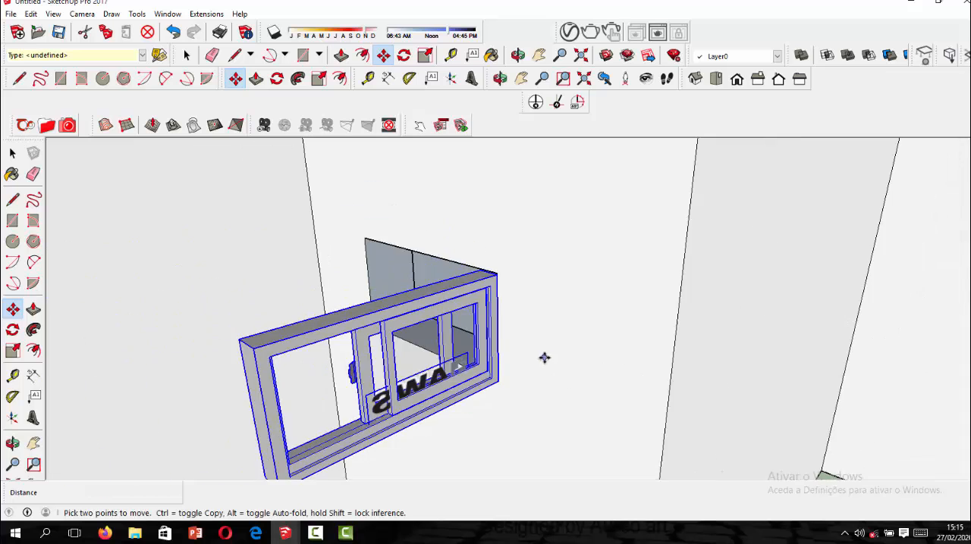
pyautogui.scroll(-8, 543, 358)
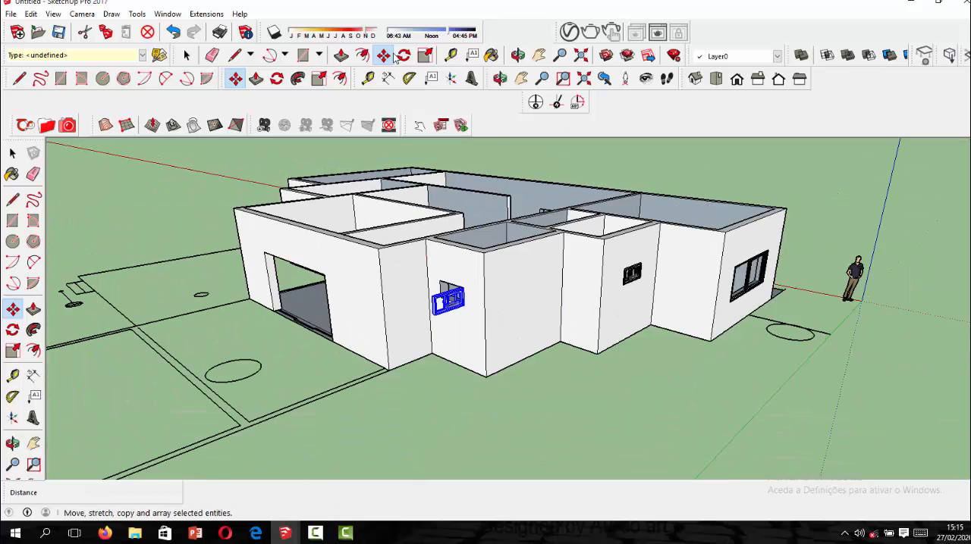
pyautogui.click(408, 57)
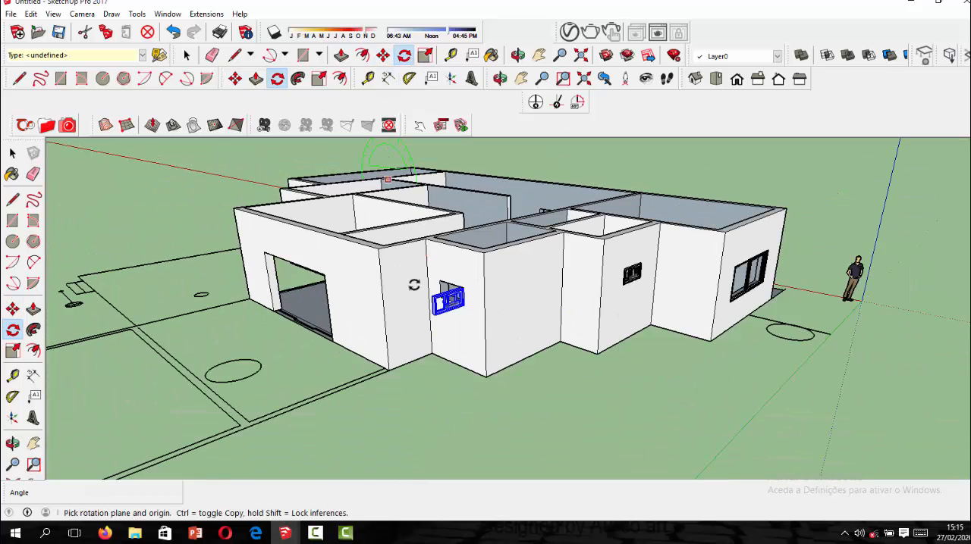
pyautogui.click(428, 399)
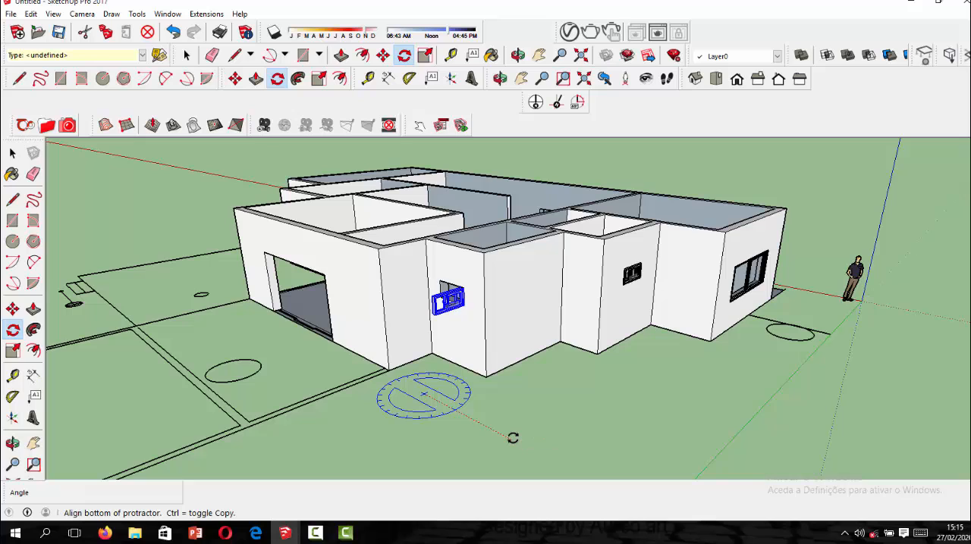
pyautogui.click(513, 438)
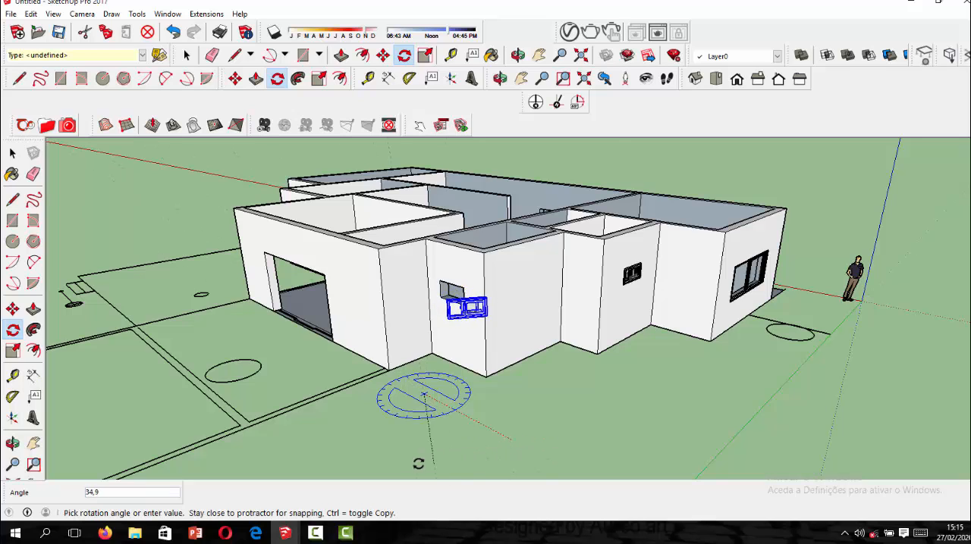
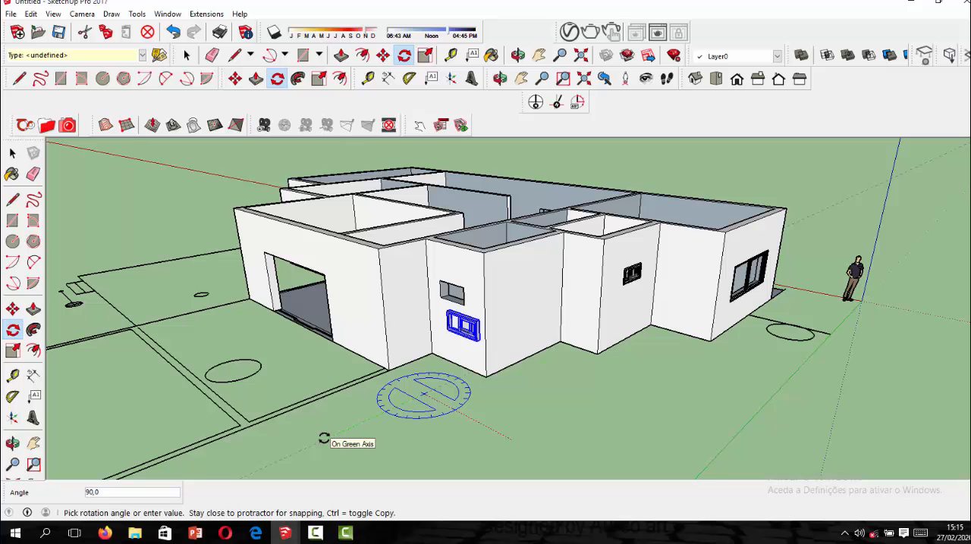
# Complete the small window's rotation at 90 degrees and move it by its lower corner to the matching corner of the small wall opening.
pyautogui.click(324, 438)
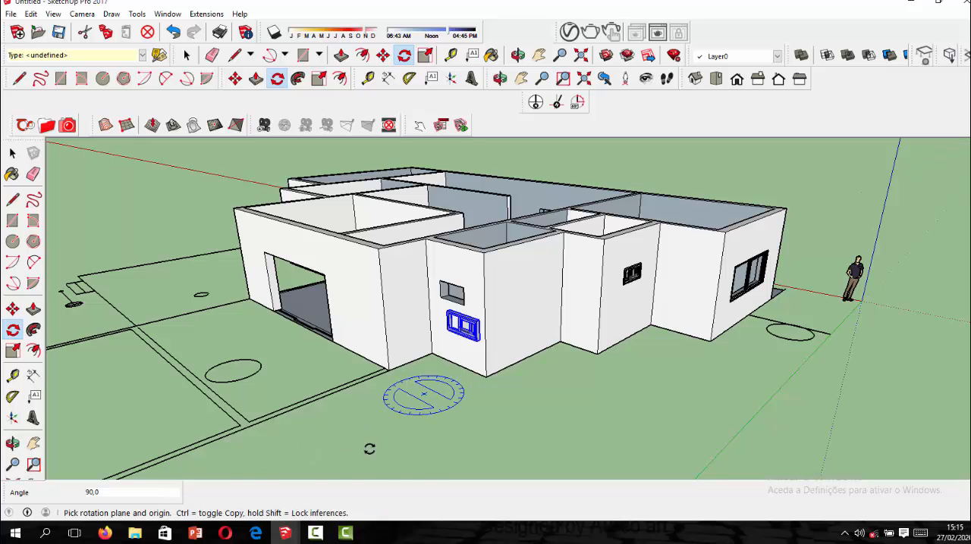
pyautogui.moveTo(394, 300); pyautogui.dragTo(463, 278, button='middle')
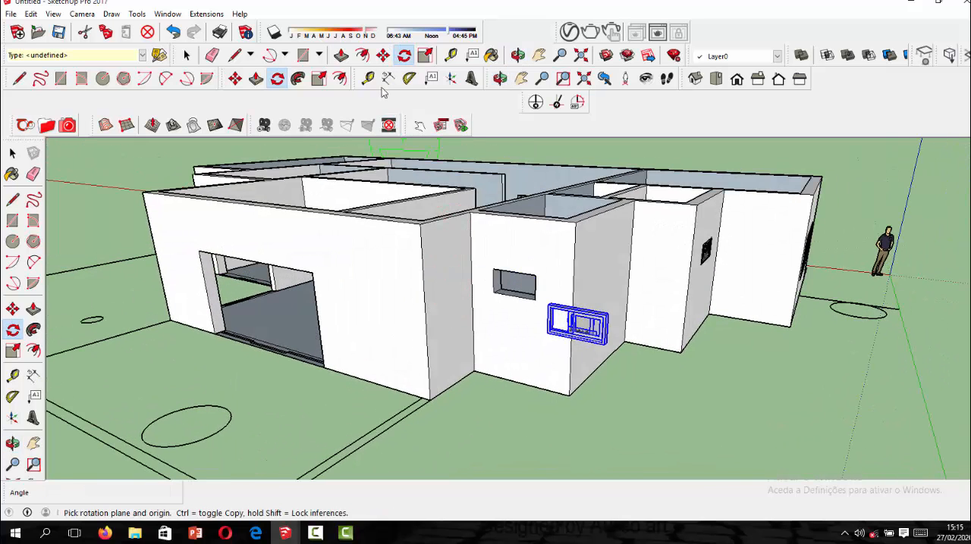
pyautogui.press('m')
pyautogui.scroll(4, 603, 356)
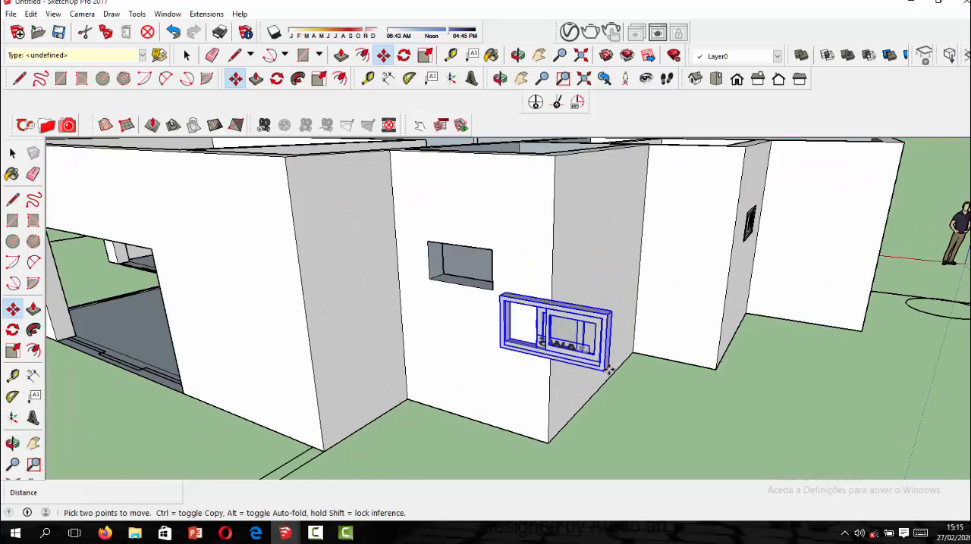
pyautogui.click(608, 369)
pyautogui.scroll(5, 486, 270)
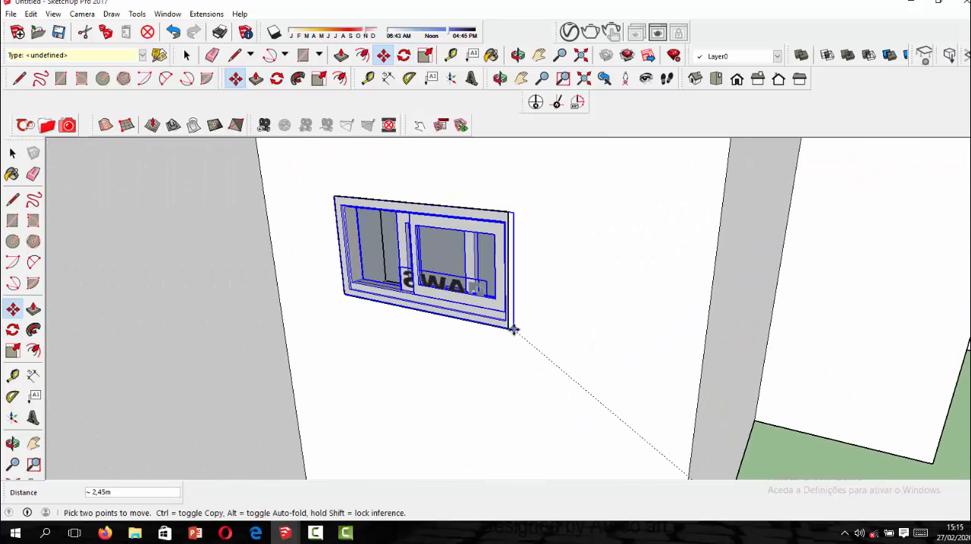
pyautogui.moveTo(477, 329); pyautogui.dragTo(523, 333, button='middle')
# Scale the small window's width to about 0.97 on the green axis so it fits the opening, and end the Scale command.
pyautogui.press('s')
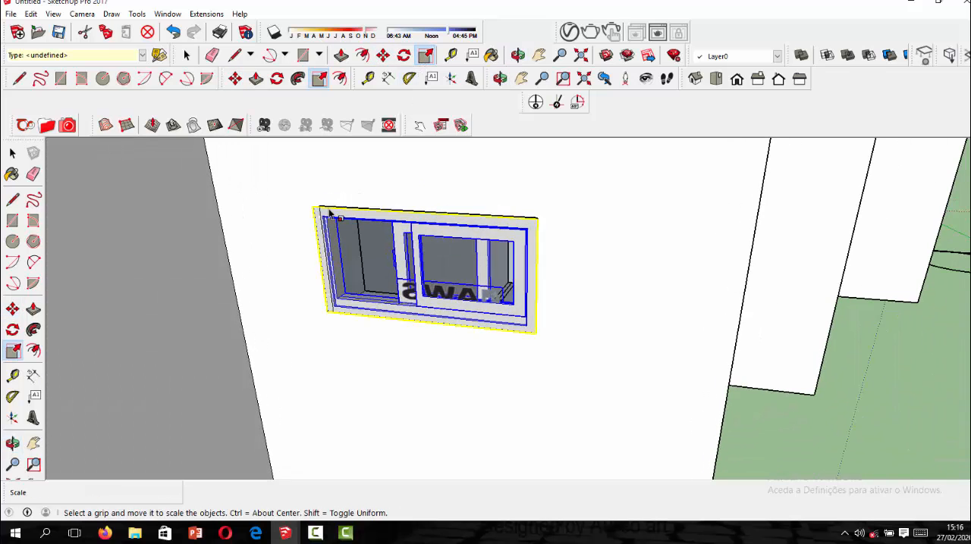
pyautogui.scroll(2, 317, 263)
pyautogui.moveTo(328, 267); pyautogui.dragTo(332, 269)
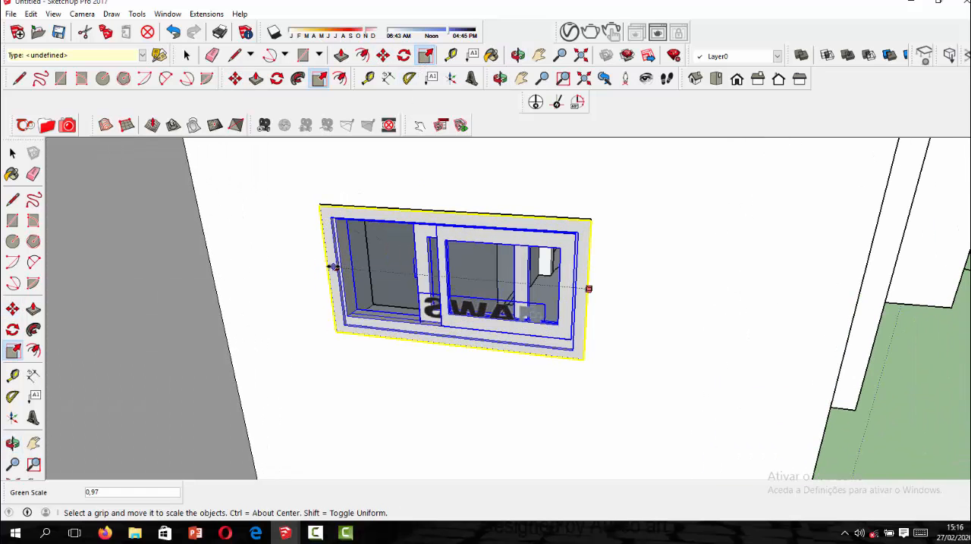
pyautogui.scroll(-2, 346, 230)
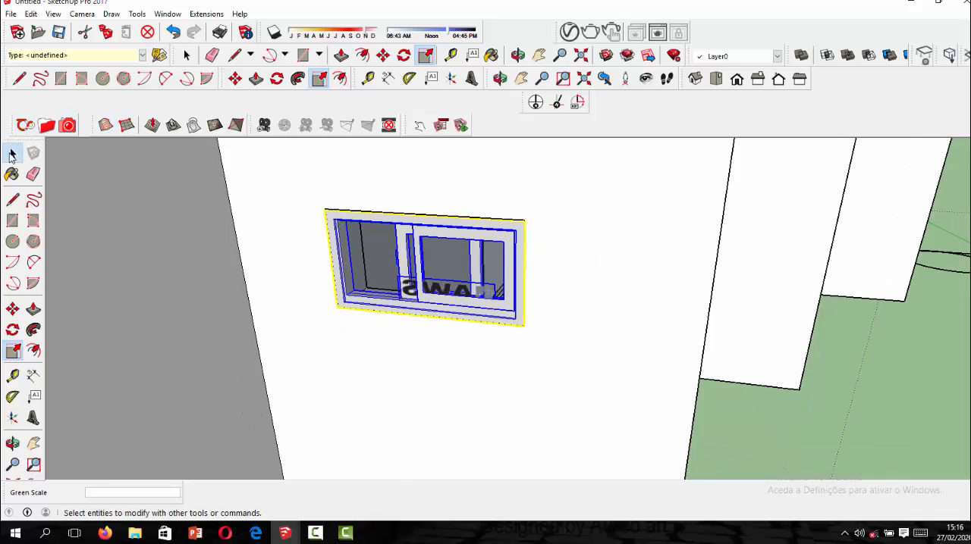
pyautogui.click(11, 153)
pyautogui.scroll(-2, 472, 295)
pyautogui.scroll(-6, 658, 370)
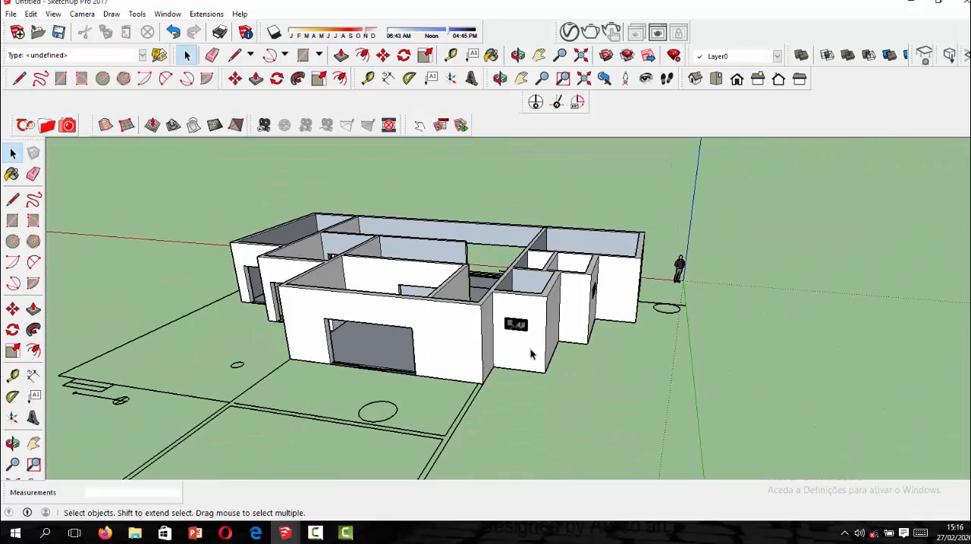
# Import the glass sliding door 89565432.skp and place it at the lower corner of the large front opening.
pyautogui.moveTo(534, 354); pyautogui.dragTo(463, 354, button='middle')
pyautogui.scroll(4, 208, 403)
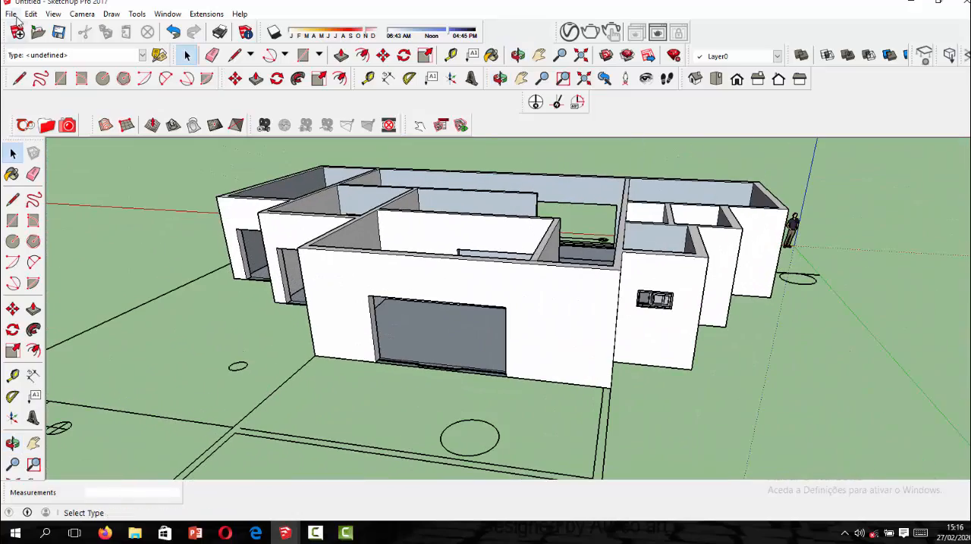
pyautogui.click(12, 14)
pyautogui.click(63, 191)
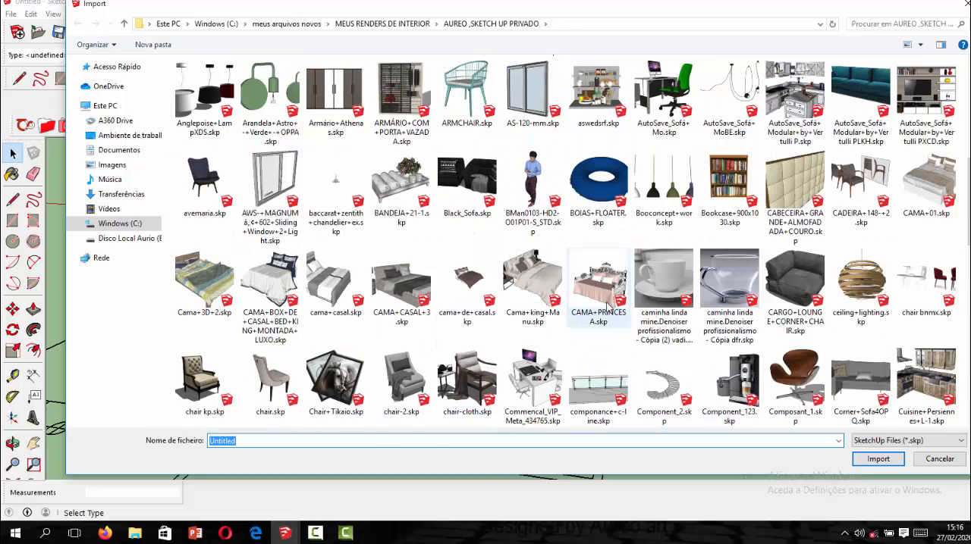
pyautogui.scroll(3, 584, 299)
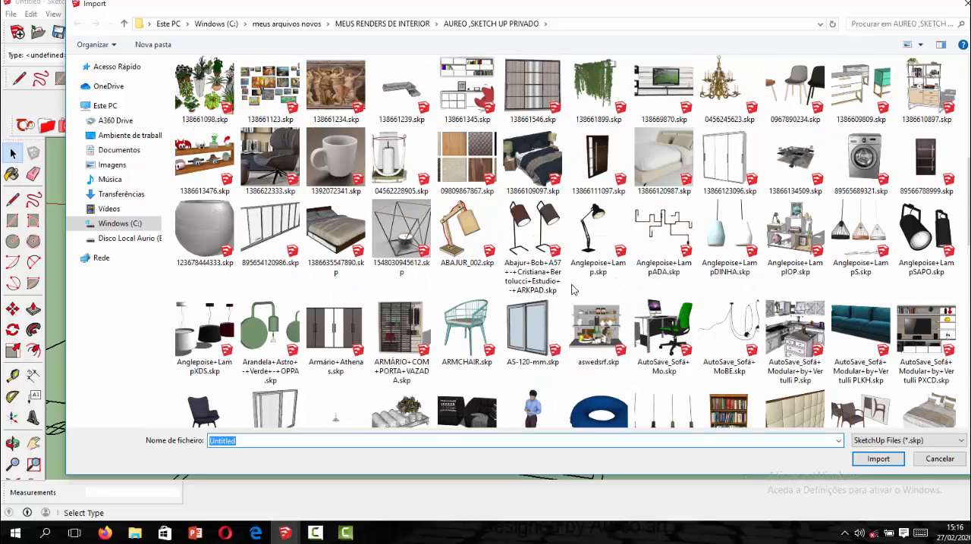
pyautogui.scroll(3, 572, 290)
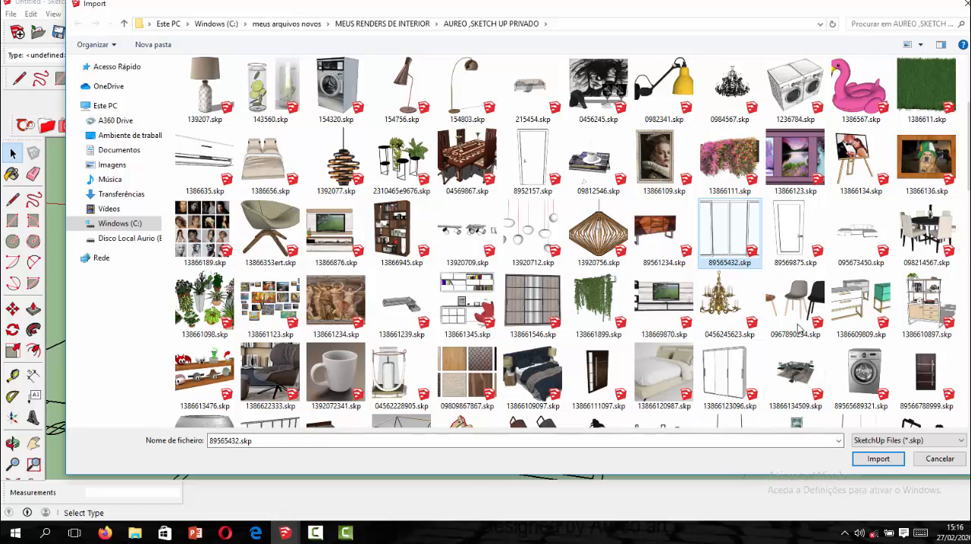
pyautogui.click(878, 459)
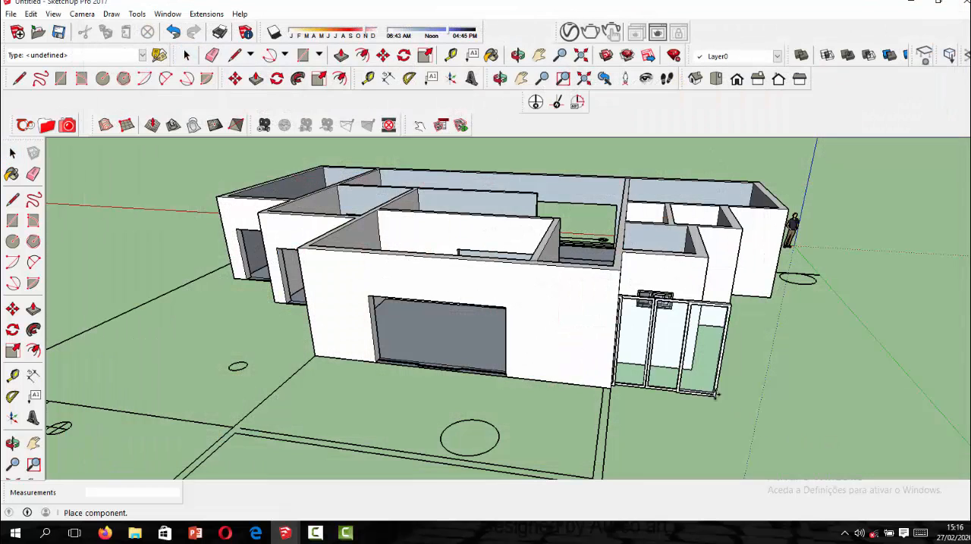
pyautogui.scroll(3, 455, 364)
pyautogui.scroll(4, 509, 385)
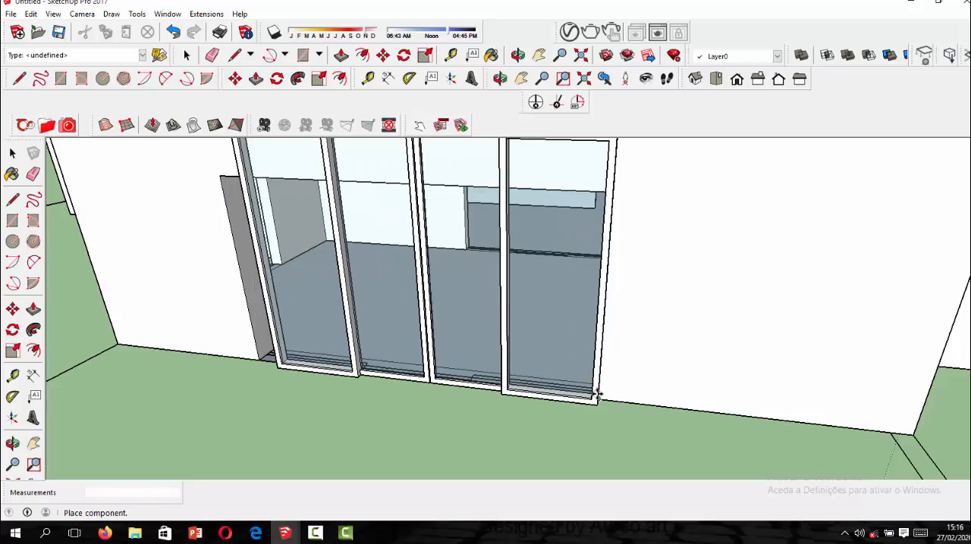
pyautogui.scroll(2, 597, 396)
pyautogui.click(600, 396)
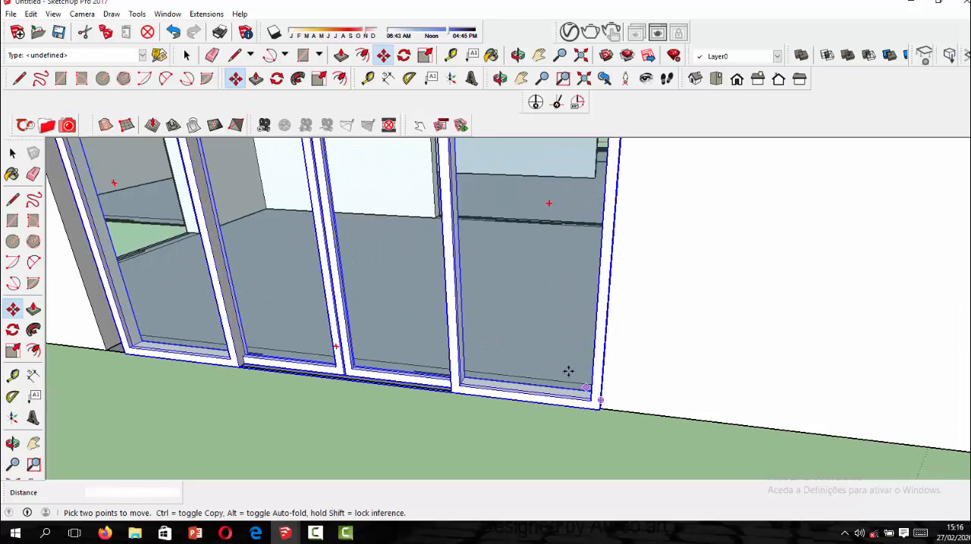
# Try to align the sliding door with the large opening by moving its front lower corner to the opening's lower corner.
pyautogui.scroll(3, 595, 405)
pyautogui.scroll(2, 594, 404)
pyautogui.click(596, 397)
pyautogui.scroll(2, 596, 398)
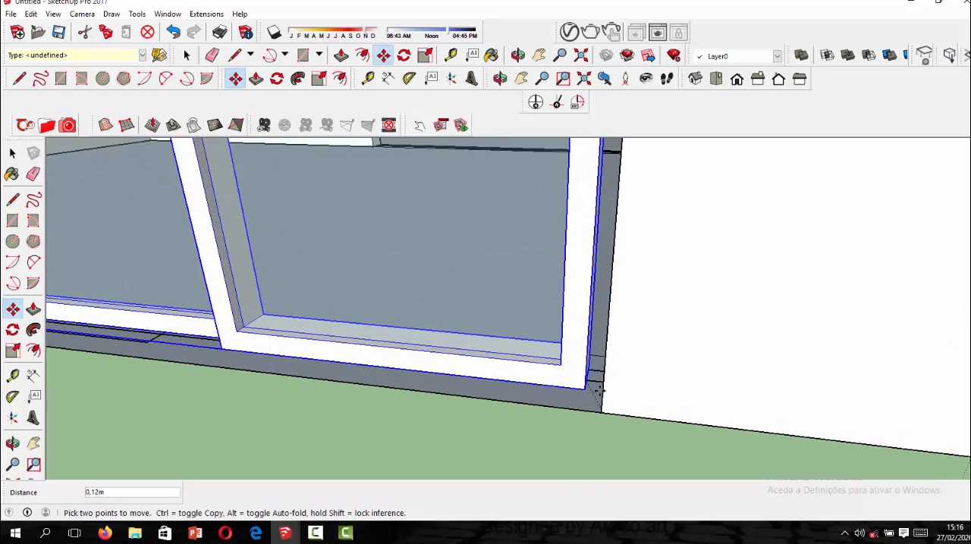
pyautogui.scroll(2, 603, 410)
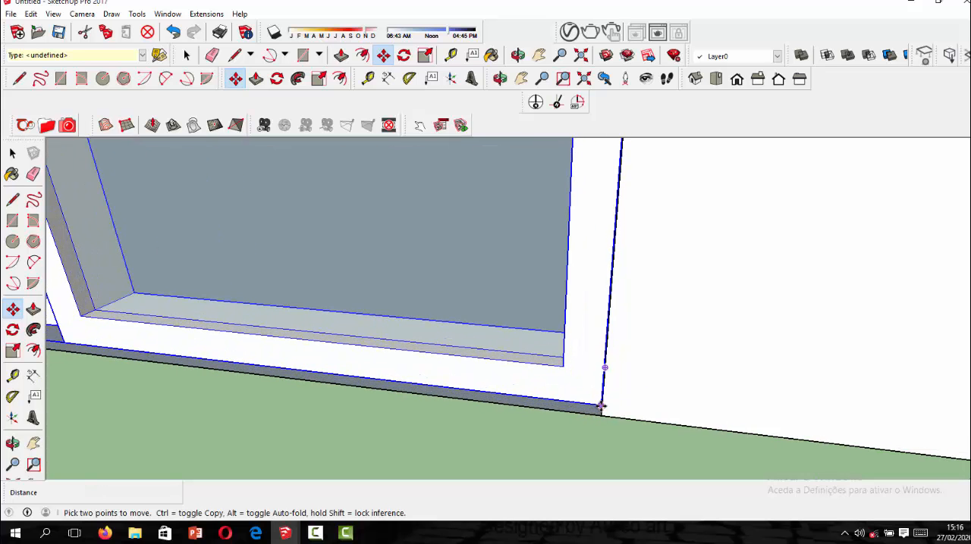
pyautogui.scroll(-6, 606, 412)
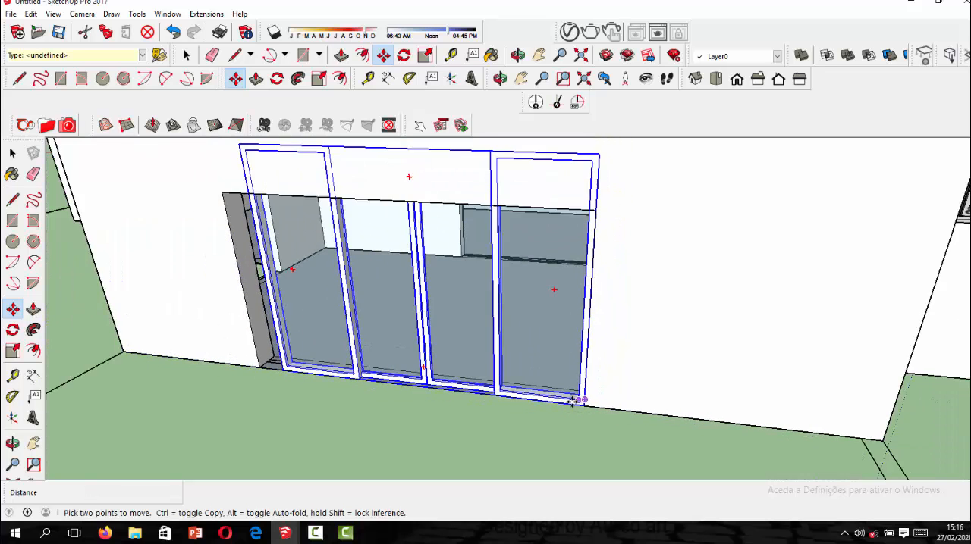
pyautogui.scroll(-3, 510, 380)
pyautogui.scroll(-2, 482, 378)
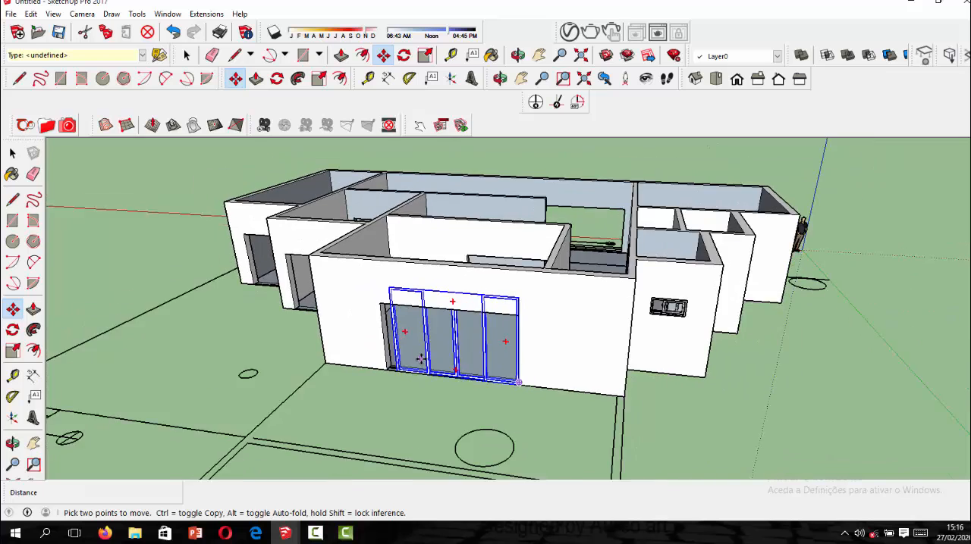
pyautogui.scroll(4, 508, 383)
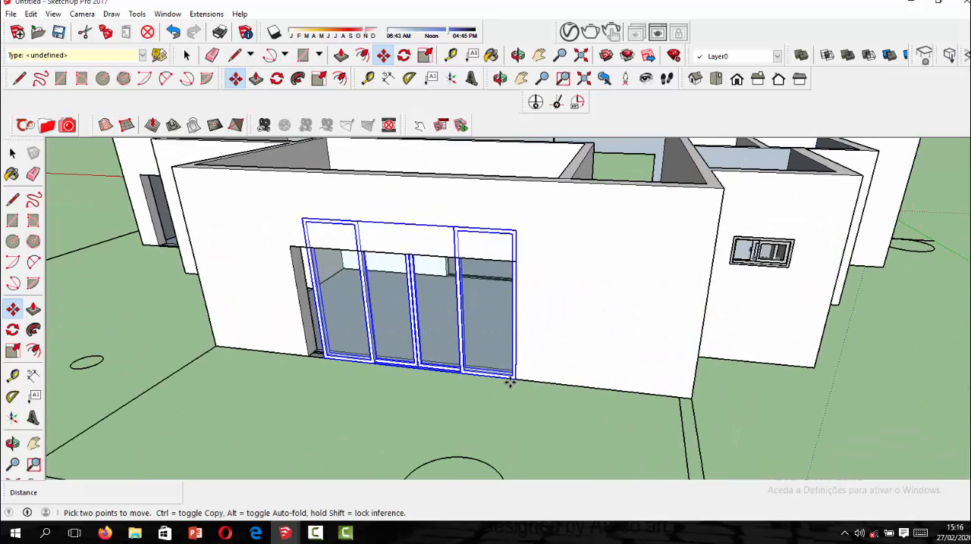
# Try to reposition the sliding door by picking its lower corner again and moving it back against the side of the large opening.
pyautogui.click(514, 377)
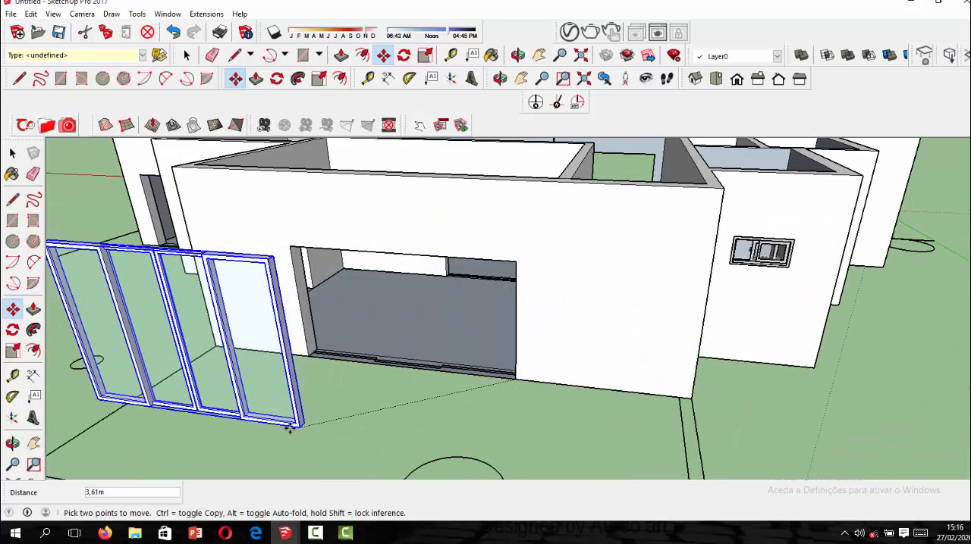
pyautogui.scroll(-5, 306, 406)
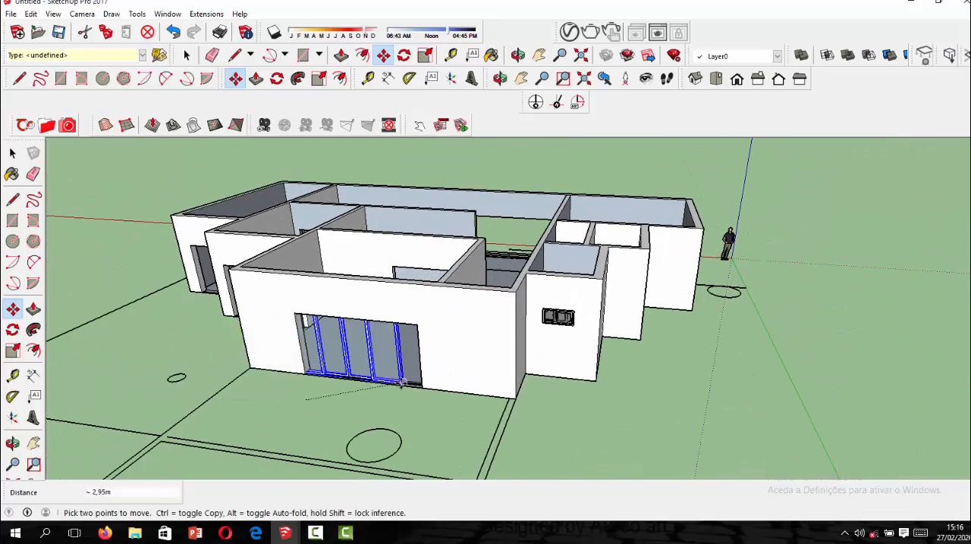
pyautogui.scroll(6, 432, 385)
pyautogui.scroll(3, 435, 390)
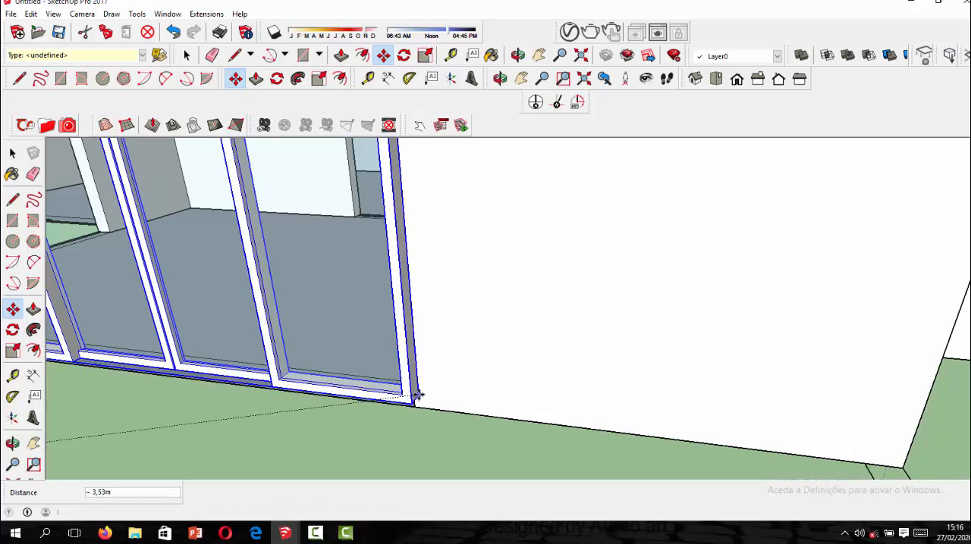
pyautogui.scroll(3, 412, 395)
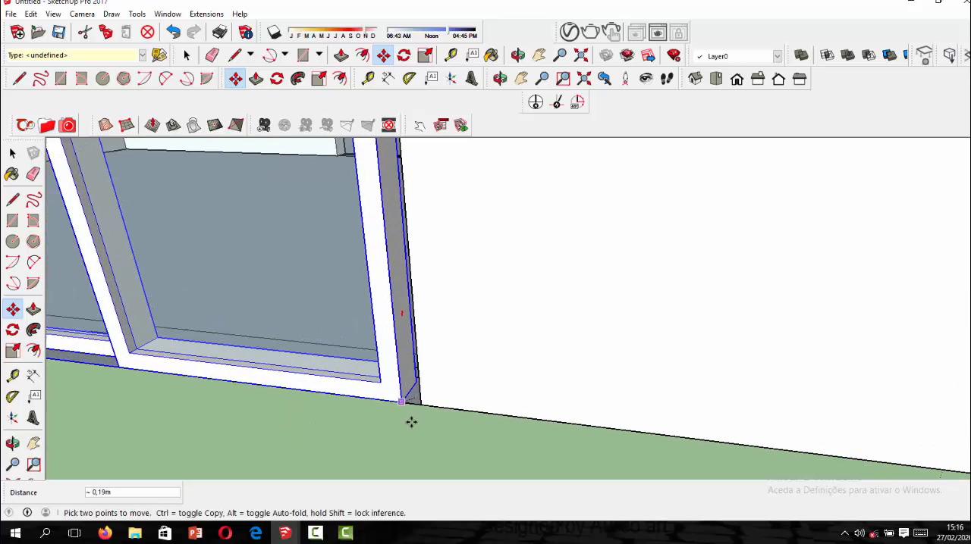
pyautogui.click(408, 396)
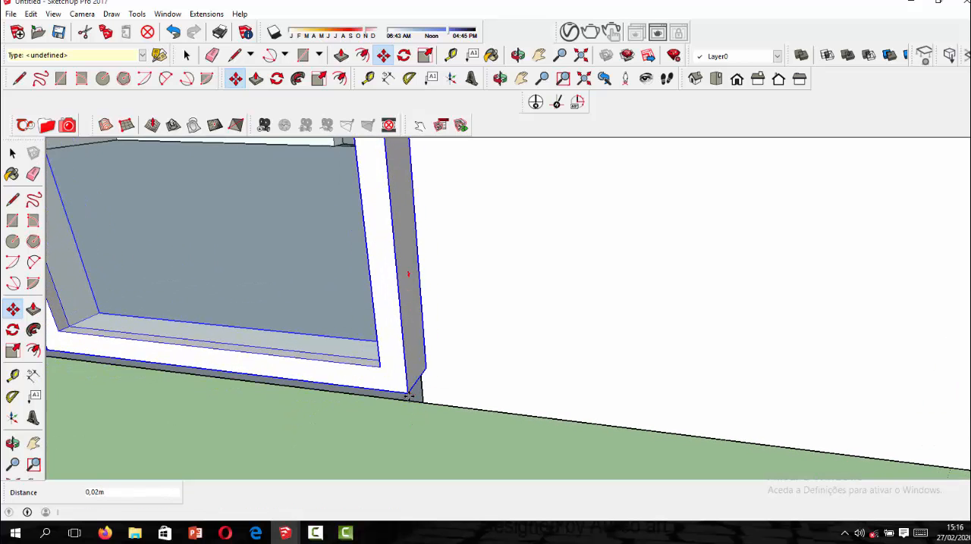
# Move the sliding door by its opposite lower corner about 0.38 m, snapping it to the large opening's lower corner on that side.
pyautogui.moveTo(406, 397); pyautogui.dragTo(494, 347, button='middle')
pyautogui.scroll(-6, 480, 366)
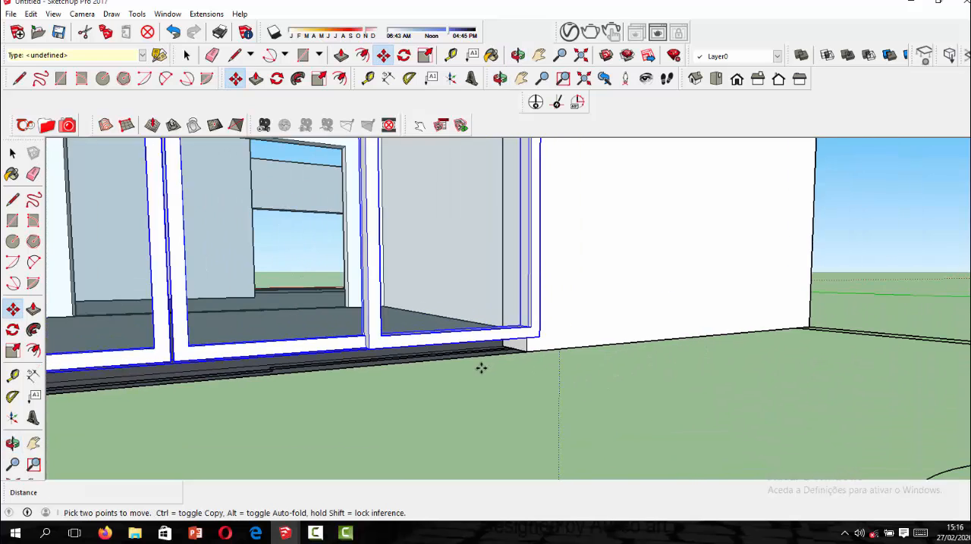
pyautogui.scroll(2, 231, 410)
pyautogui.scroll(2, 232, 409)
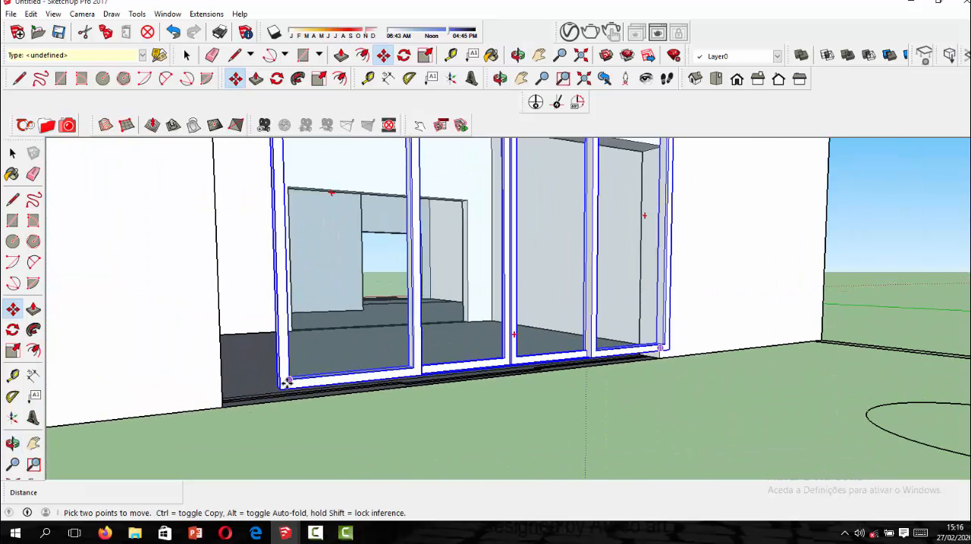
pyautogui.click(281, 387)
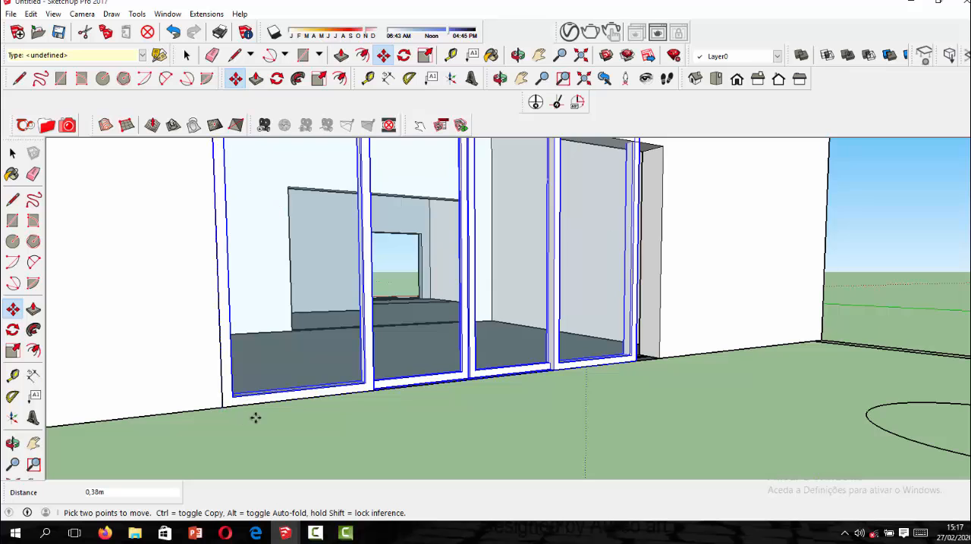
# Scale the sliding door's height to about 0.81 so its top edge meets the top of the large opening.
pyautogui.scroll(-4, 255, 417)
pyautogui.moveTo(447, 372); pyautogui.dragTo(376, 411, button='middle')
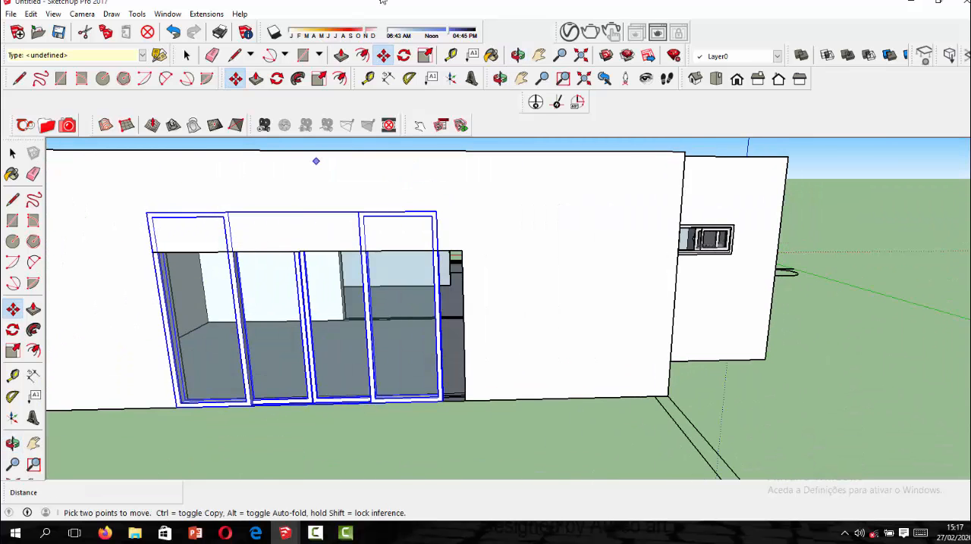
pyautogui.click(425, 59)
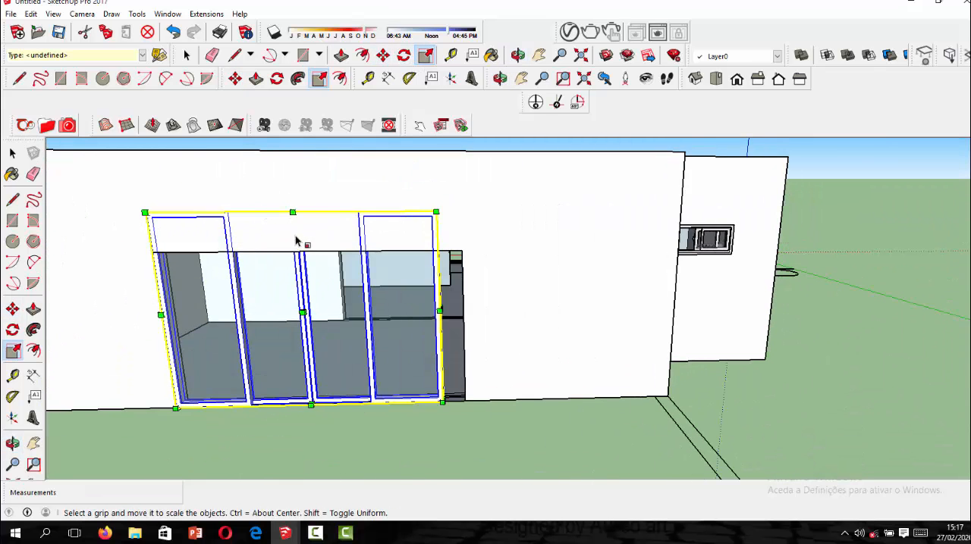
pyautogui.moveTo(294, 212); pyautogui.dragTo(275, 284, button='middle')
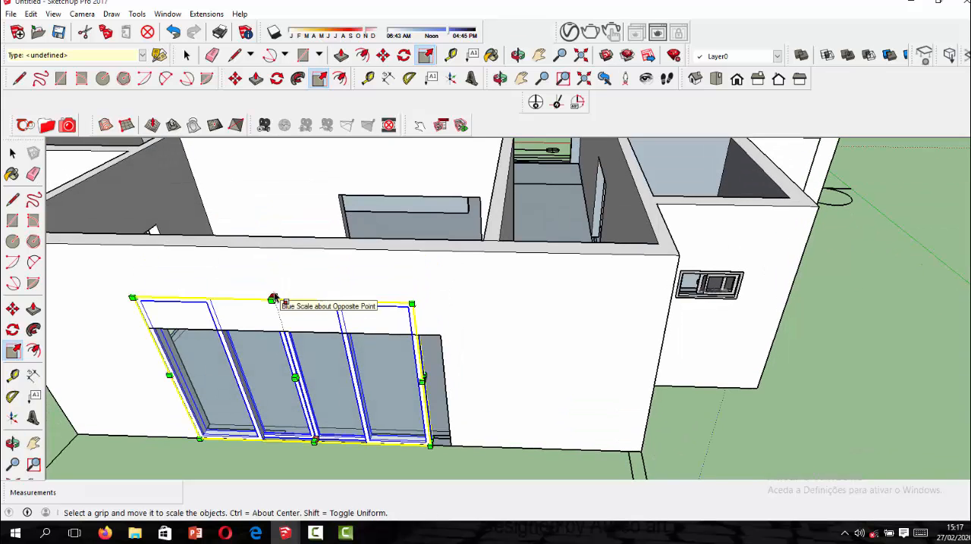
pyautogui.moveTo(273, 299); pyautogui.dragTo(277, 329)
pyautogui.moveTo(278, 329); pyautogui.dragTo(274, 245, button='middle')
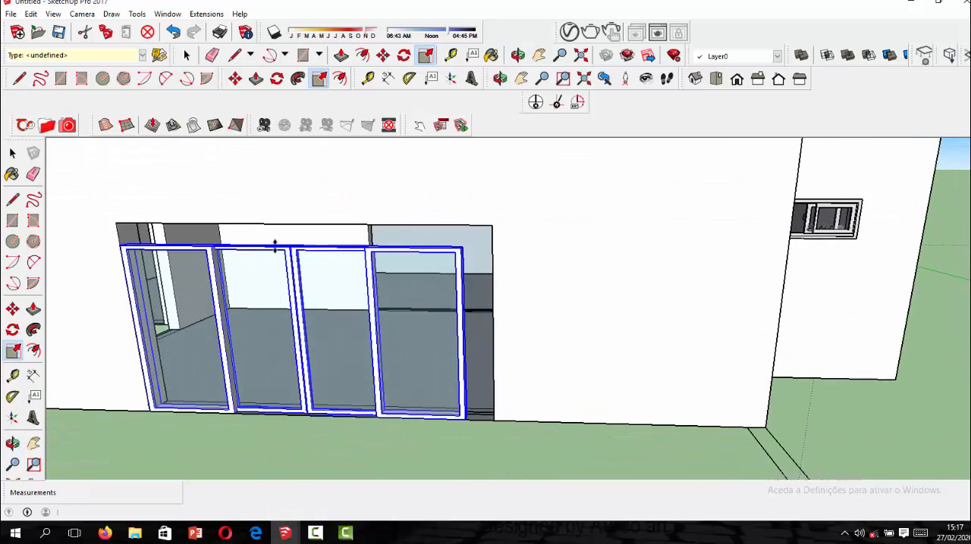
pyautogui.scroll(1, 274, 225)
pyautogui.click(275, 225)
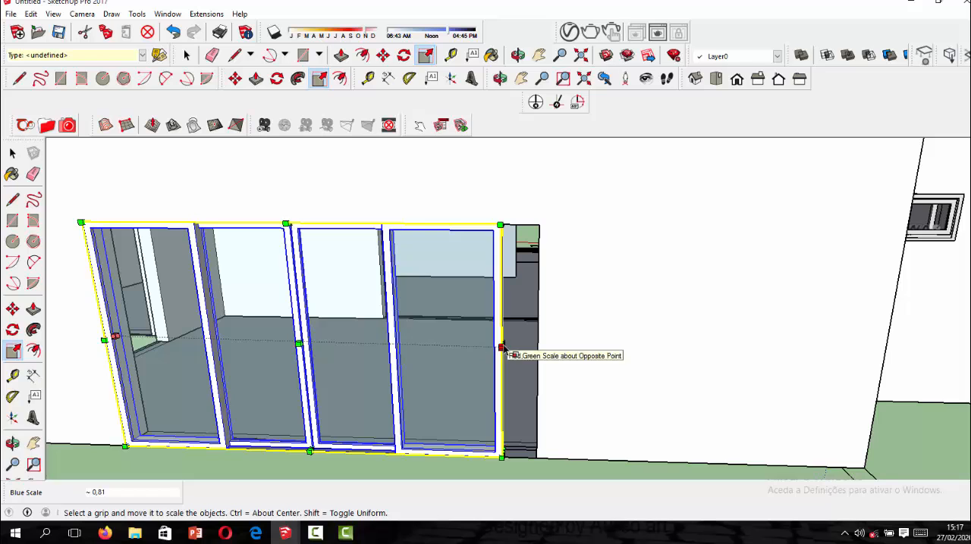
# Stretch the sliding door's width to the opening's far side, finishing with a red-axis scale of about 1.01, and end the Scale command.
pyautogui.moveTo(500, 343); pyautogui.dragTo(525, 339)
pyautogui.scroll(-3, 523, 347)
pyautogui.scroll(2, 526, 348)
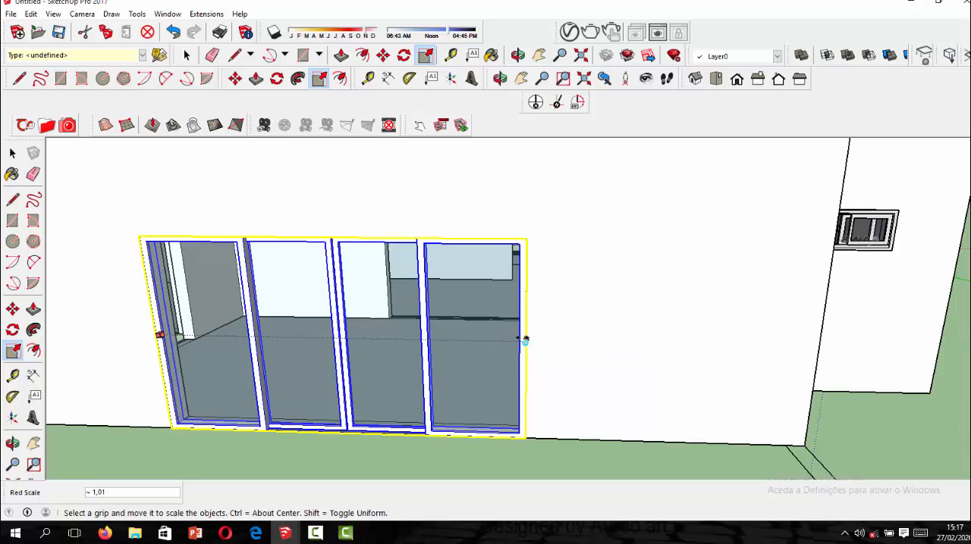
pyautogui.click(13, 154)
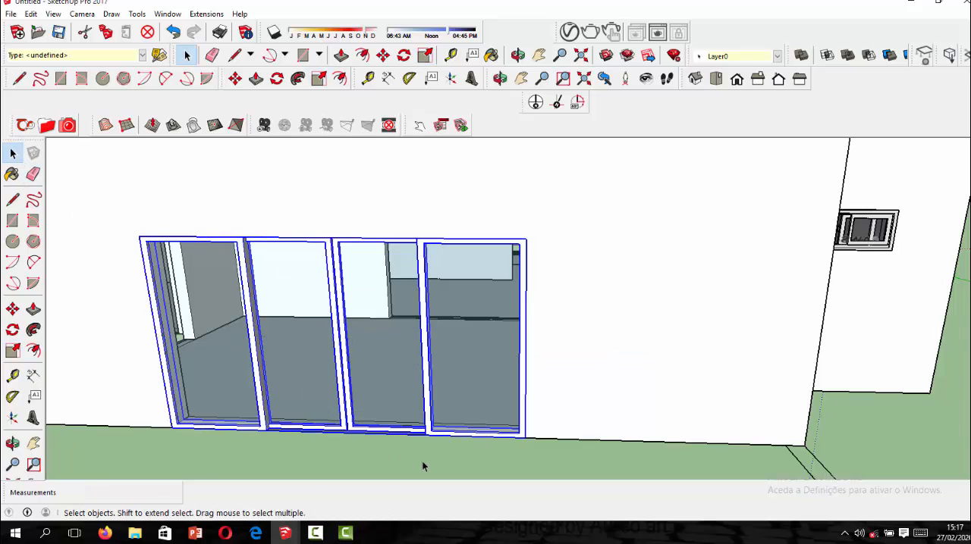
# Move the sliding door from the end wall's opening out to the ground in front of the adjacent, narrower opening.
pyautogui.click(422, 461)
pyautogui.scroll(-5, 506, 305)
pyautogui.moveTo(518, 284); pyautogui.dragTo(481, 290, button='middle')
pyautogui.scroll(-2, 481, 291)
pyautogui.scroll(3, 536, 286)
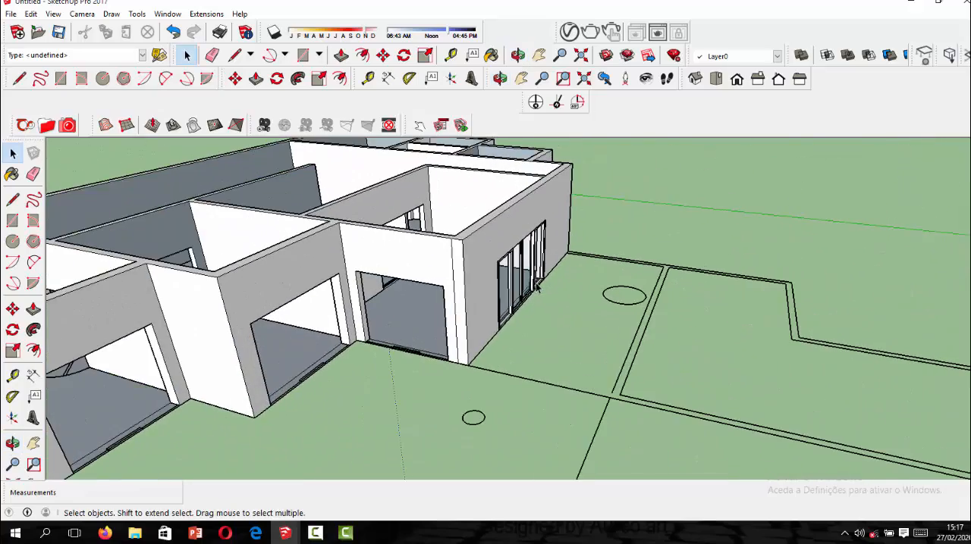
pyautogui.scroll(-2, 489, 311)
pyautogui.scroll(3, 508, 325)
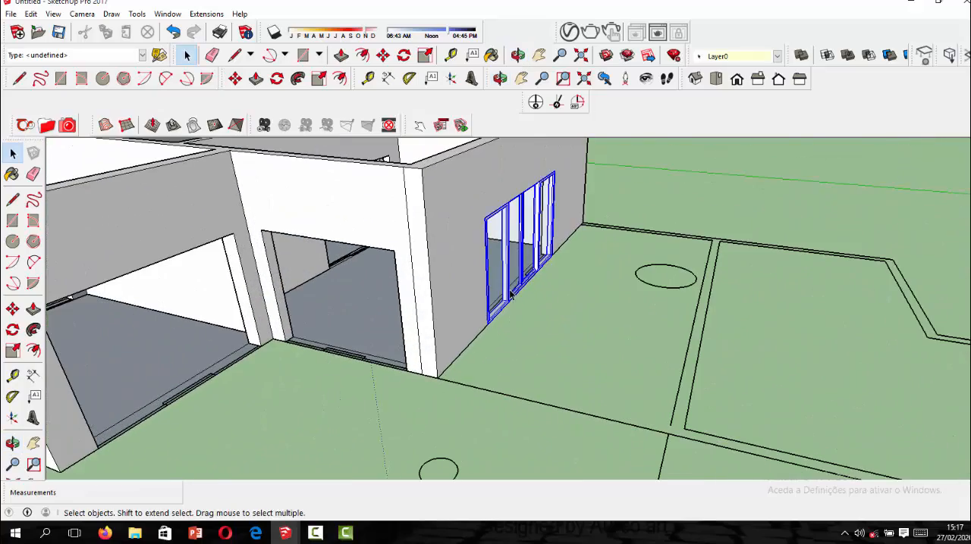
pyautogui.click(382, 58)
pyautogui.press('ctrl')
pyautogui.click(489, 325)
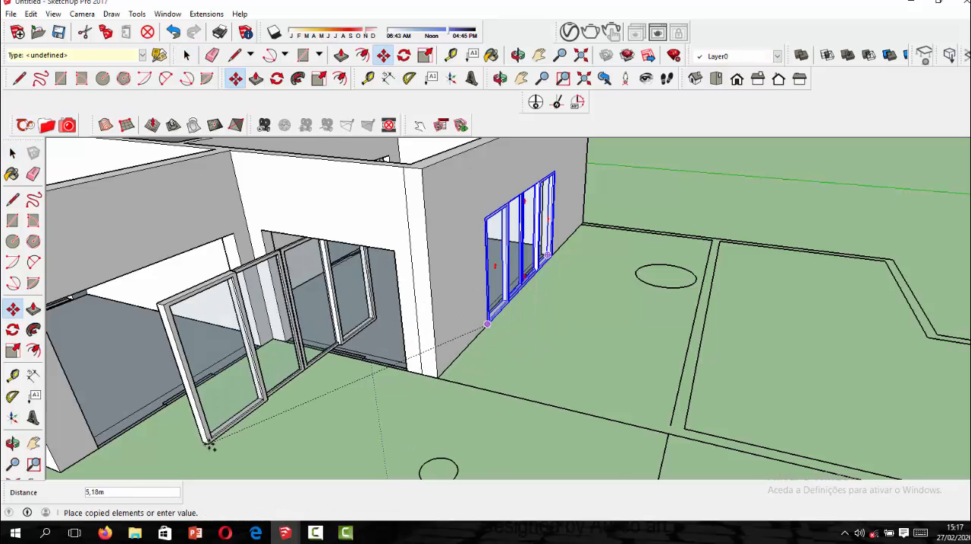
pyautogui.scroll(-2, 253, 413)
pyautogui.click(253, 413)
# Rotate the sliding door 90° on the ground plane so it runs parallel to the narrower opening's wall.
pyautogui.scroll(-3, 289, 399)
pyautogui.scroll(3, 344, 347)
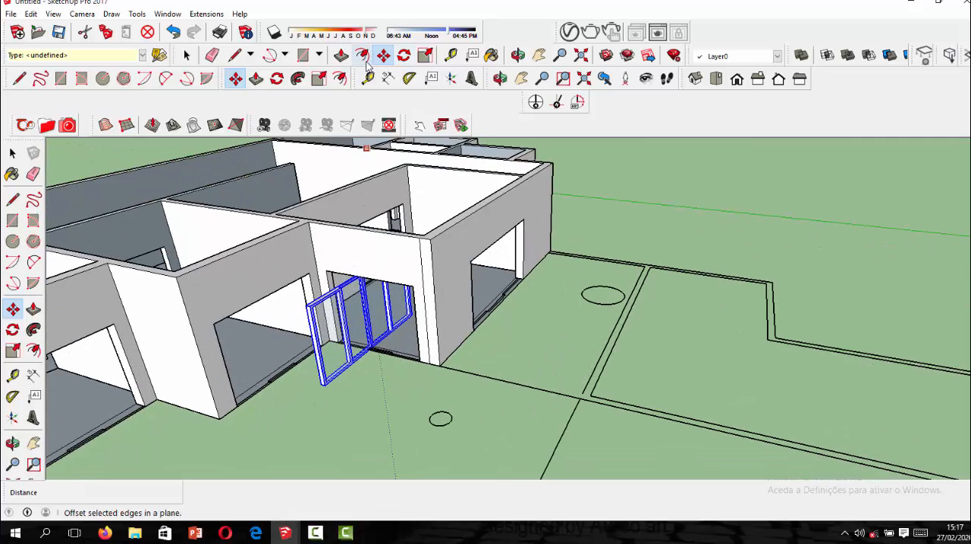
pyautogui.click(404, 55)
pyautogui.scroll(-3, 357, 369)
pyautogui.scroll(3, 371, 370)
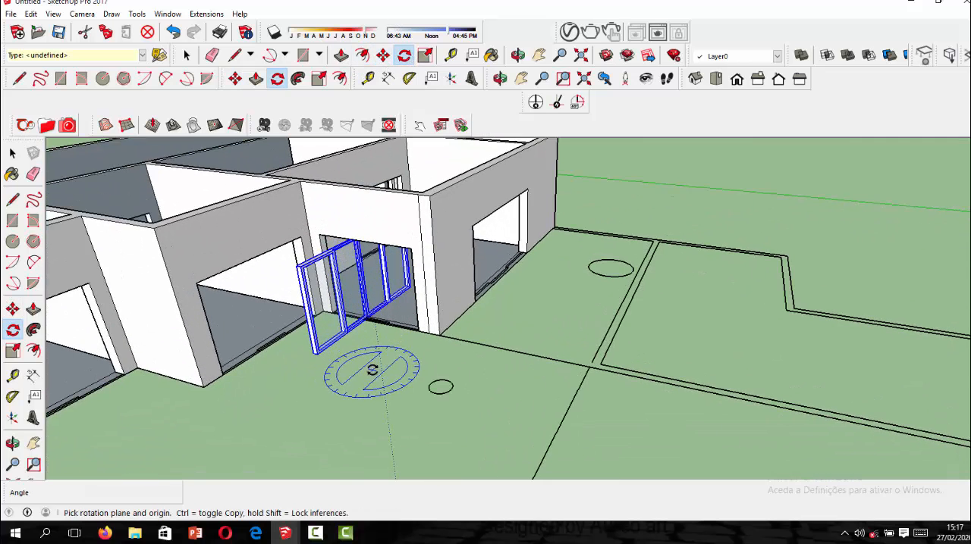
pyautogui.click(367, 378)
pyautogui.click(280, 458)
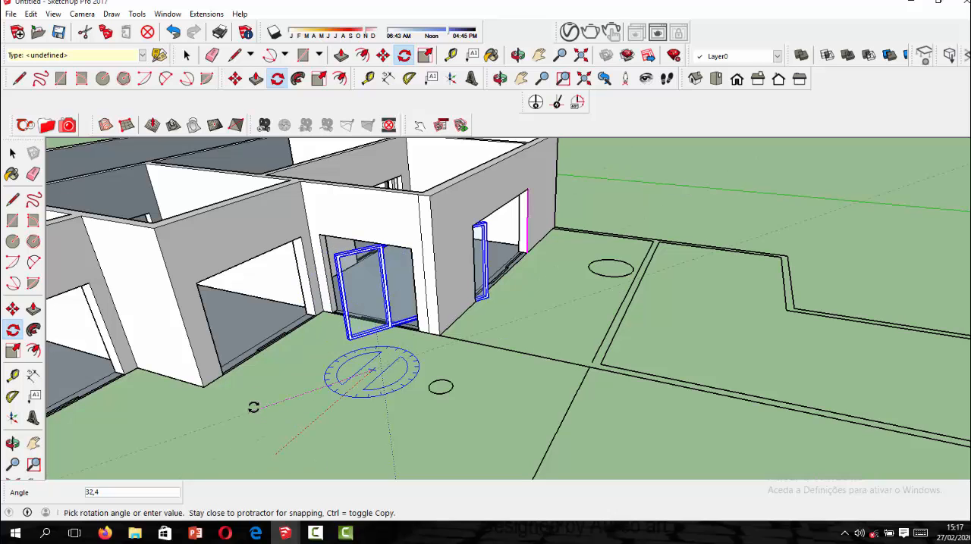
pyautogui.click(275, 347)
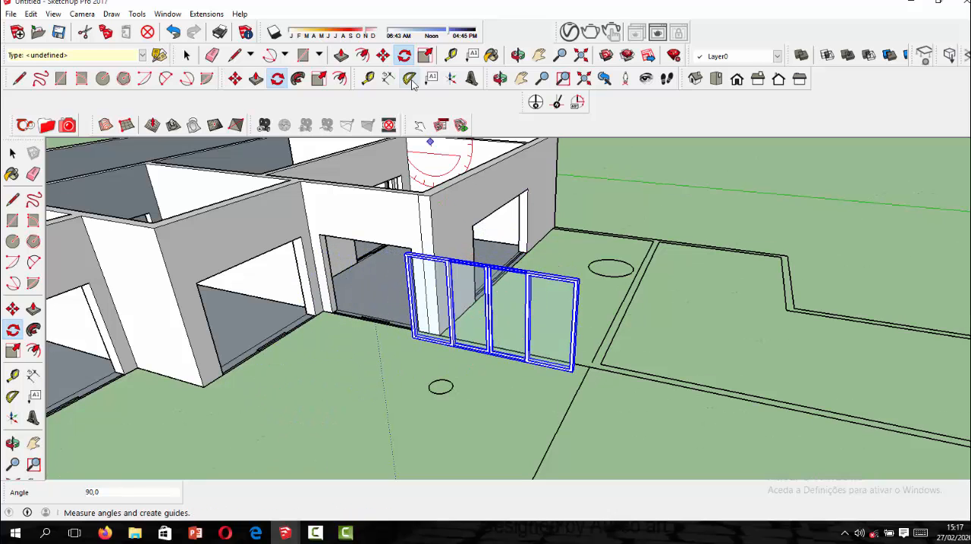
# Move the sliding door by its outer lower corner about 4.11 m, snapping it to the narrower opening's lower corner nearest the building corner.
pyautogui.click(383, 56)
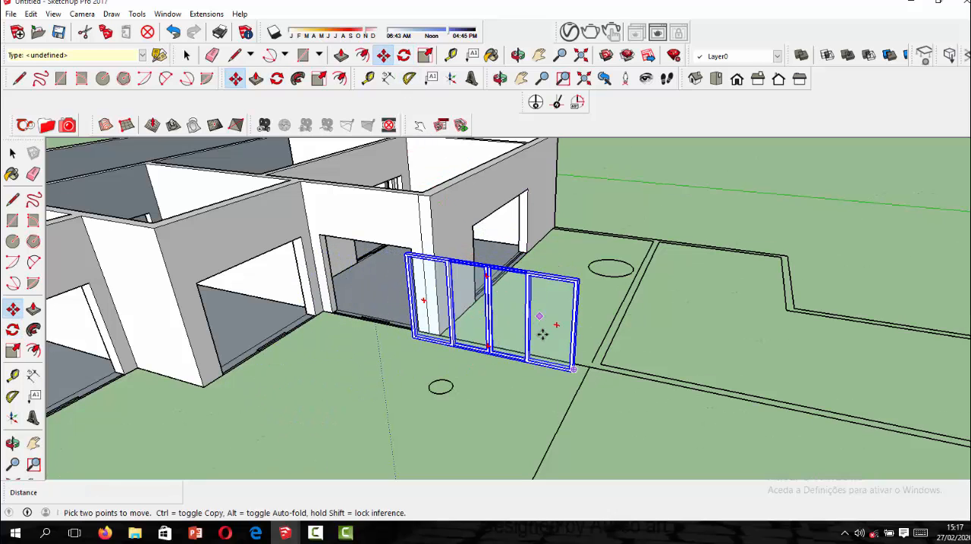
pyautogui.click(572, 371)
pyautogui.scroll(6, 346, 303)
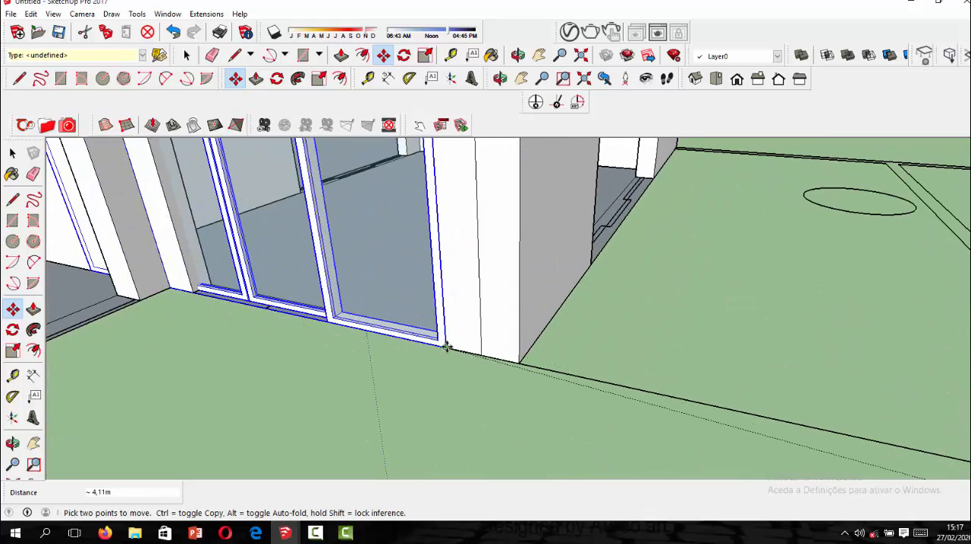
# Scale the sliding door uniformly to 0.65 from its far upper corner so its width matches the narrower opening.
pyautogui.scroll(-5, 499, 378)
pyautogui.scroll(2, 413, 336)
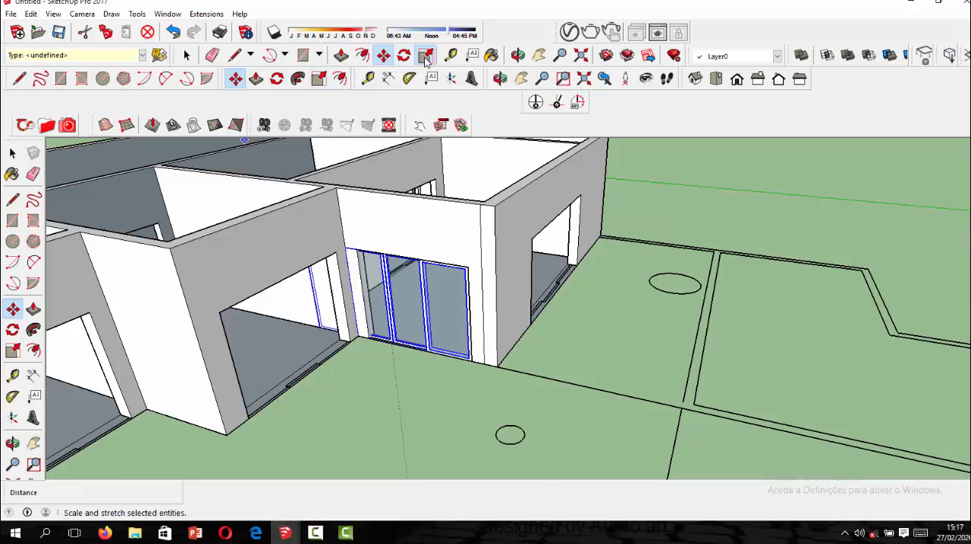
pyautogui.click(318, 78)
pyautogui.scroll(2, 282, 196)
pyautogui.moveTo(276, 195); pyautogui.dragTo(382, 334, button='middle')
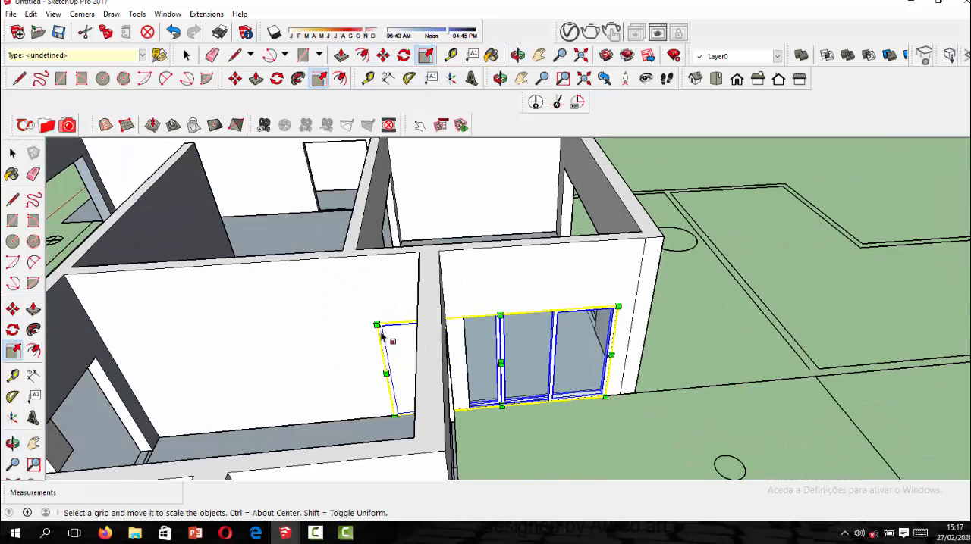
pyautogui.scroll(3, 455, 341)
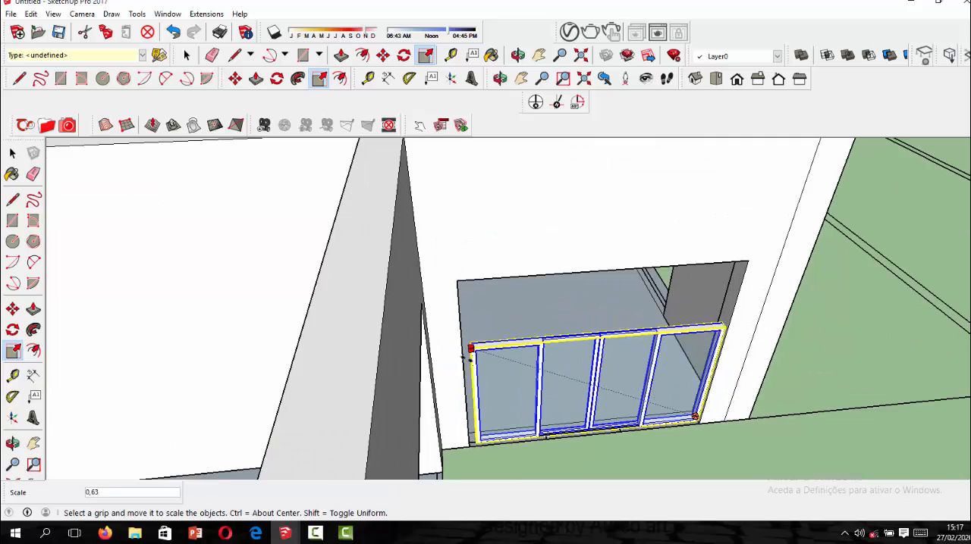
pyautogui.moveTo(468, 347); pyautogui.dragTo(429, 341, button='middle')
pyautogui.moveTo(420, 310)
pyautogui.mouseDown()
pyautogui.moveTo(435, 318)
pyautogui.moveTo(408, 306)
pyautogui.mouseUp()
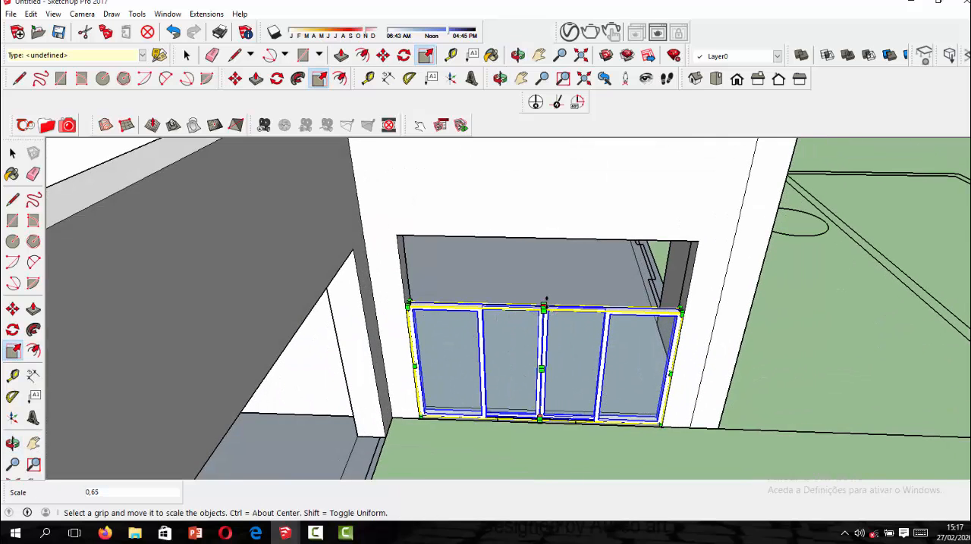
# Scale the sliding door's height by about 1.54 along the blue axis up to the top of the narrower opening and end the Scale command.
pyautogui.moveTo(544, 301); pyautogui.dragTo(544, 225)
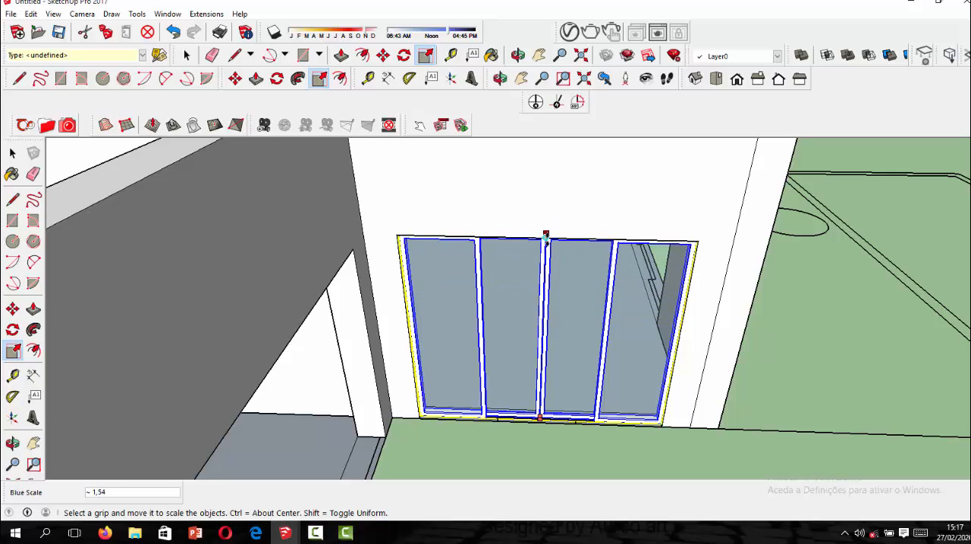
pyautogui.moveTo(552, 286); pyautogui.dragTo(502, 184, button='middle')
pyautogui.scroll(-5, 503, 278)
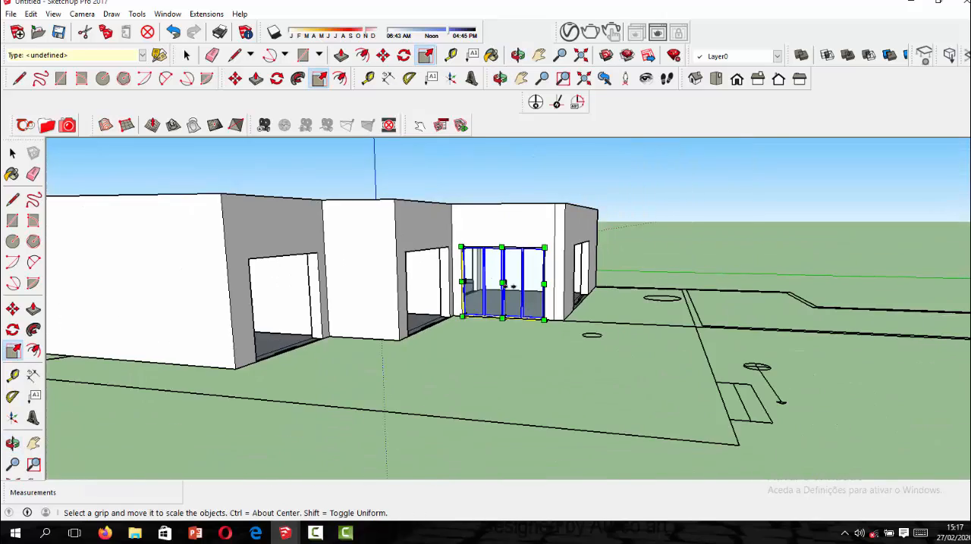
pyautogui.moveTo(503, 278); pyautogui.dragTo(372, 376, button='middle')
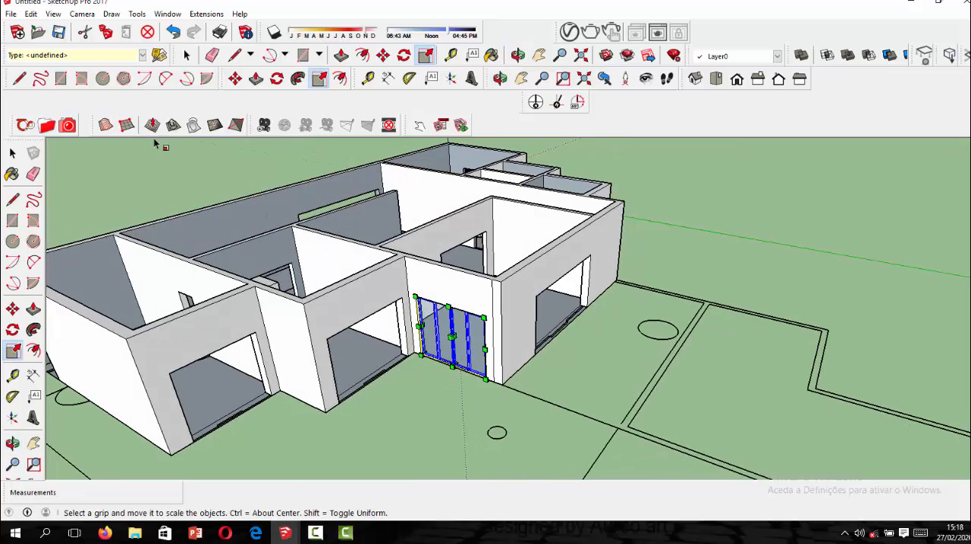
pyautogui.click(12, 154)
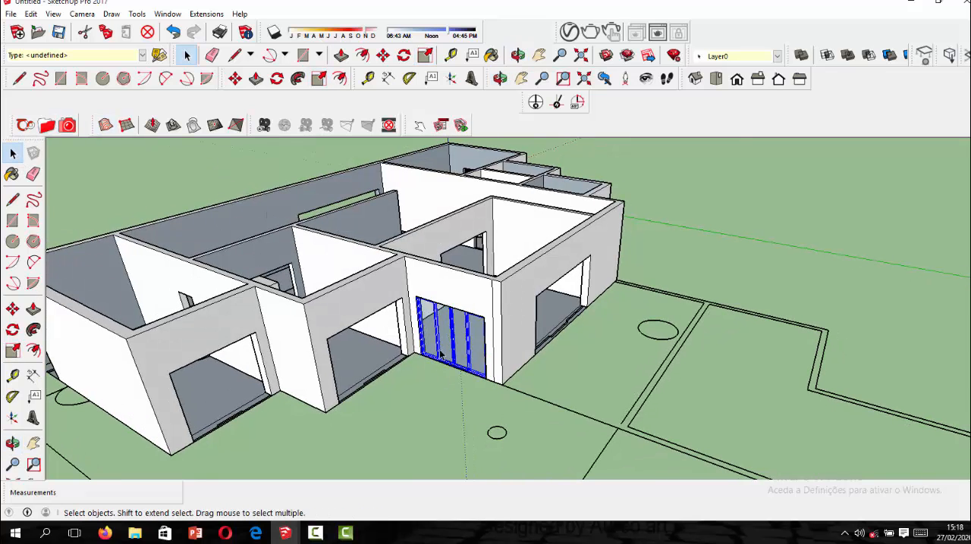
# Copy the fitted sliding door about 6.85 m to the ground in front of the end wall's empty opening.
pyautogui.click(384, 55)
pyautogui.scroll(1, 419, 357)
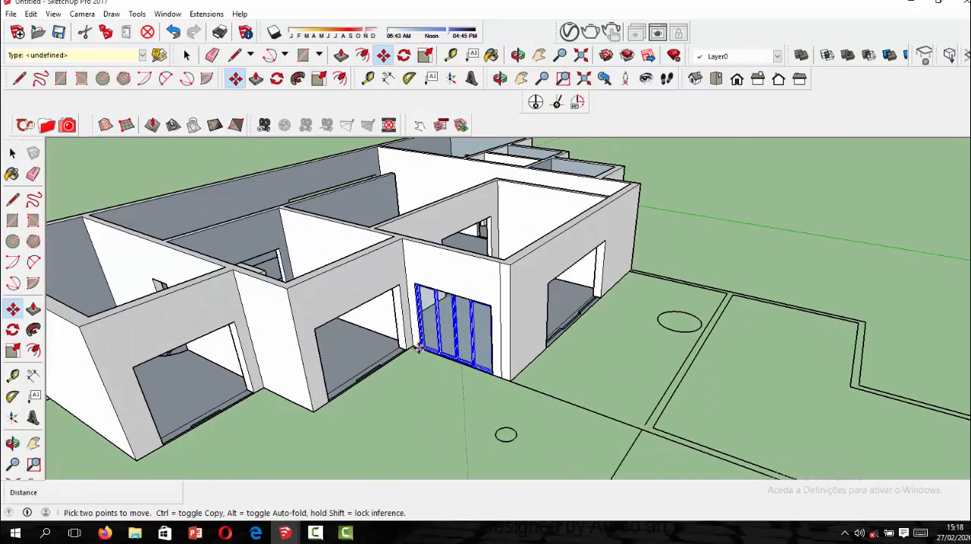
pyautogui.click(419, 350)
pyautogui.press('ctrl')
pyautogui.scroll(-2, 422, 431)
pyautogui.scroll(-2, 386, 391)
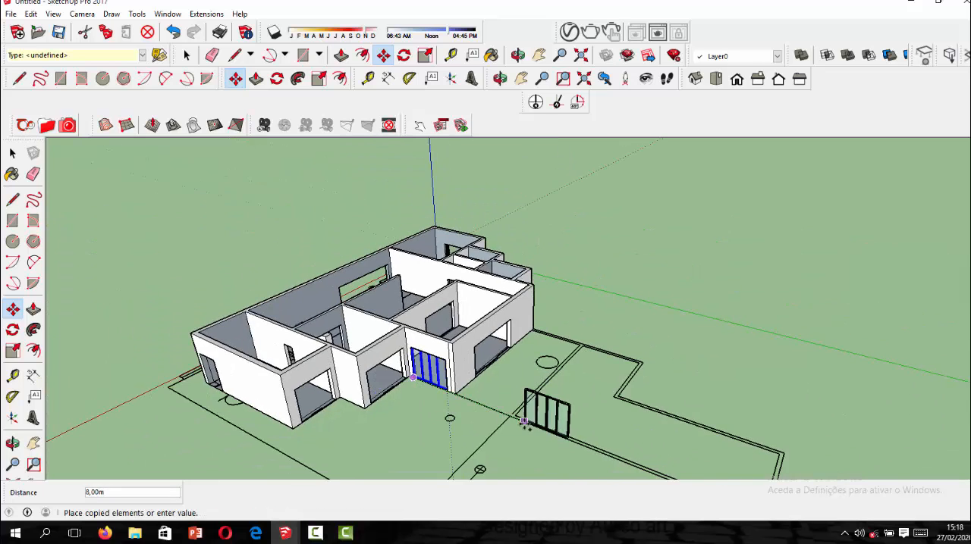
pyautogui.moveTo(523, 422); pyautogui.dragTo(357, 356, button='middle')
# Rotate the copied sliding door 90° from the red axis so it stands parallel to the end wall.
pyautogui.scroll(2, 364, 304)
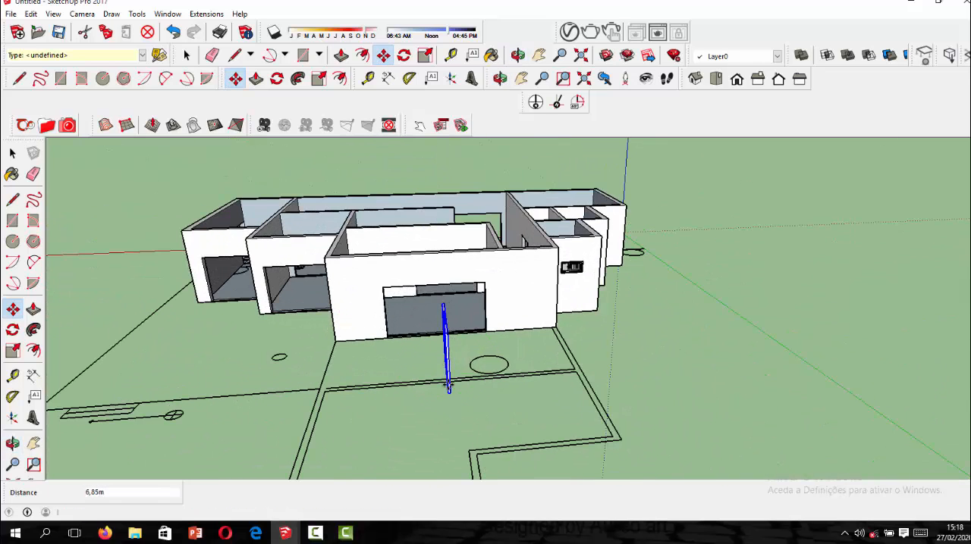
pyautogui.click(406, 58)
pyautogui.moveTo(412, 387)
pyautogui.mouseDown(button='middle')
pyautogui.moveTo(460, 442)
pyautogui.moveTo(422, 385)
pyautogui.mouseUp(button='middle')
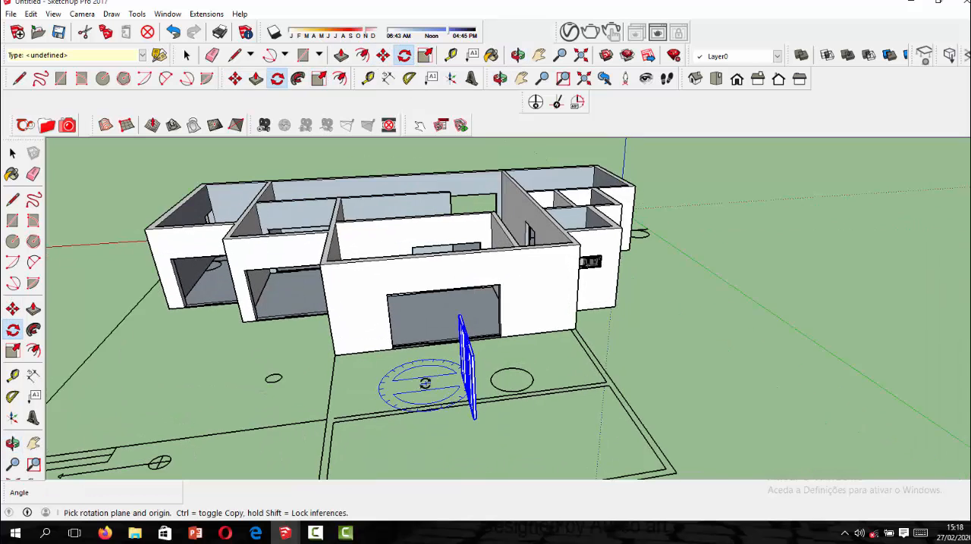
pyautogui.scroll(1, 427, 382)
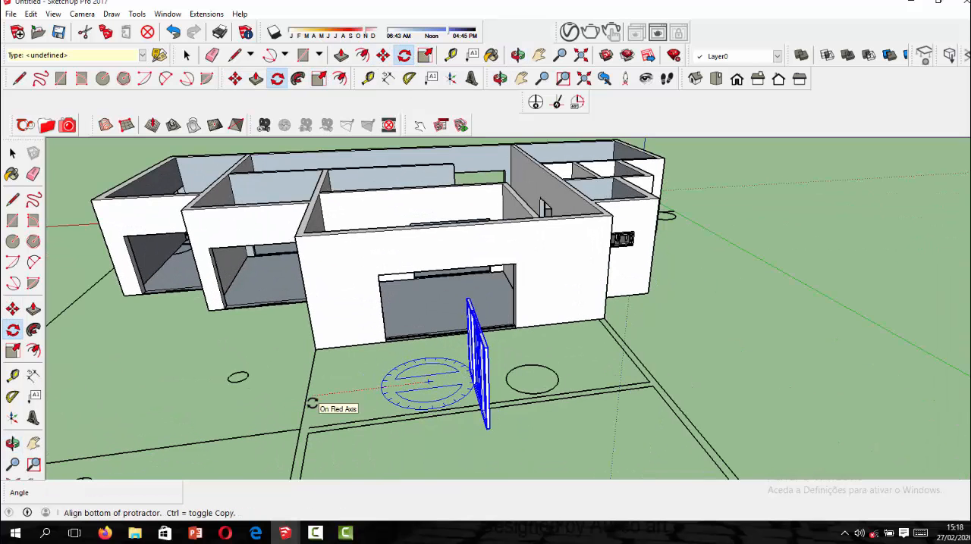
pyautogui.click(313, 404)
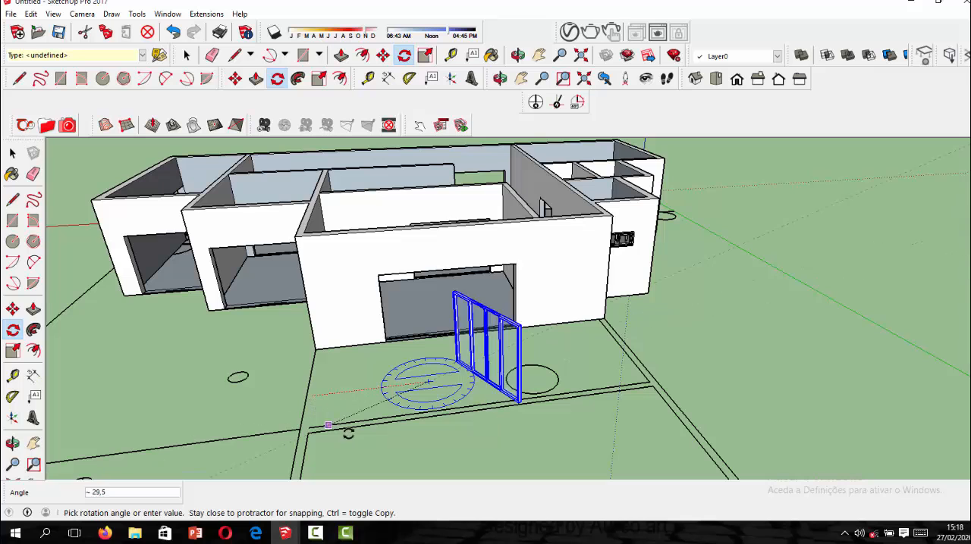
pyautogui.click(438, 440)
# Move the copied sliding door by its lower corner, snapping it to the lower corner of the end wall's opening.
pyautogui.scroll(2, 596, 270)
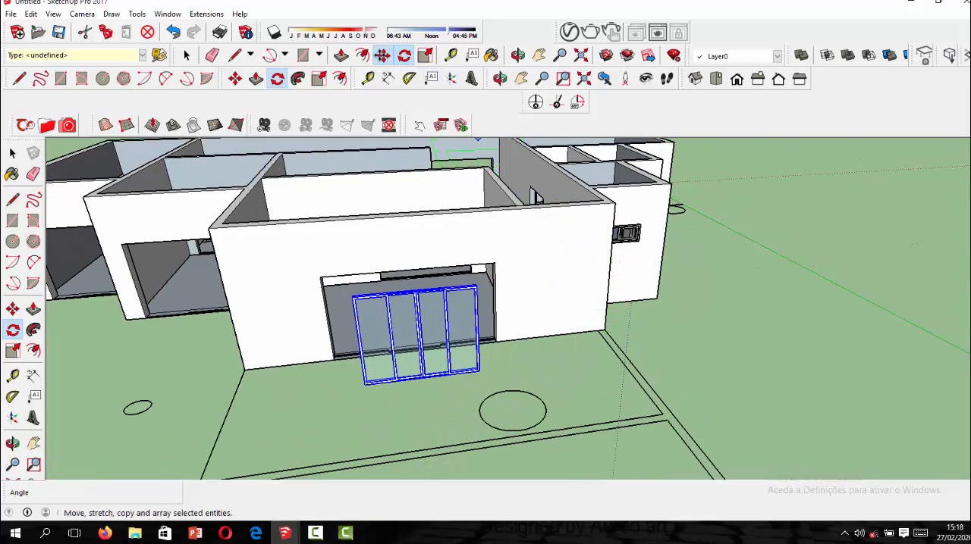
pyautogui.press('m')
pyautogui.scroll(3, 485, 410)
pyautogui.click(472, 413)
pyautogui.scroll(3, 569, 371)
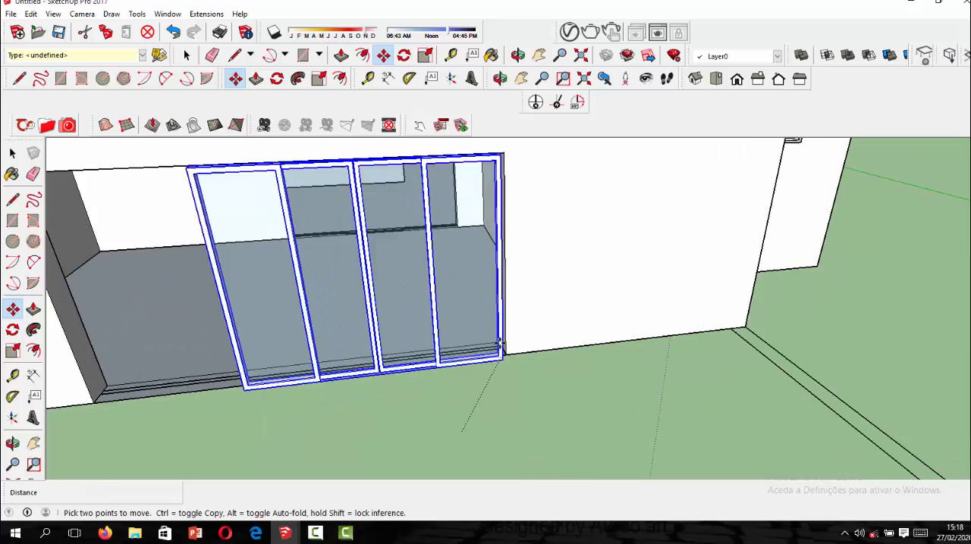
# Stretch the copied sliding door by about 1.53 along the red axis to the opening's far side and end the Scale command.
pyautogui.scroll(-3, 570, 371)
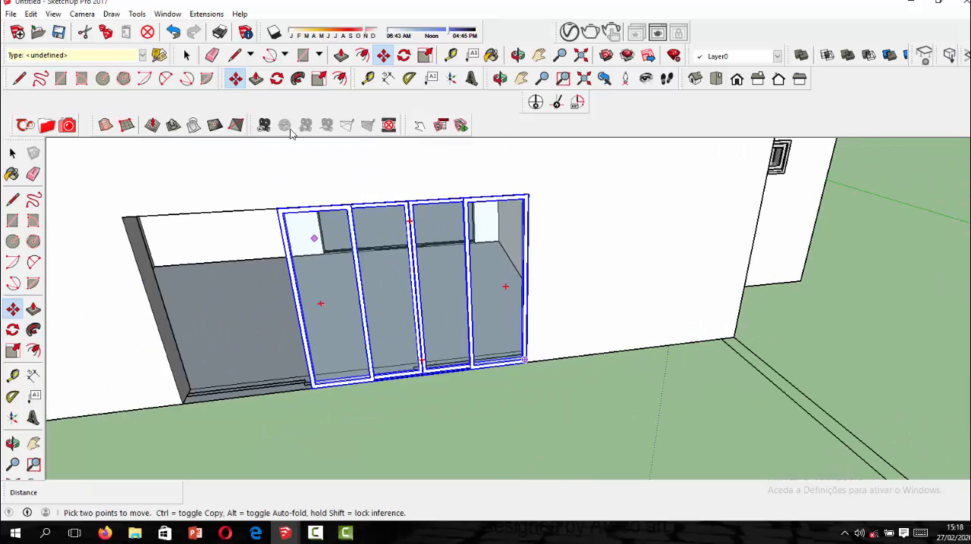
pyautogui.click(425, 56)
pyautogui.scroll(3, 225, 258)
pyautogui.scroll(2, 315, 343)
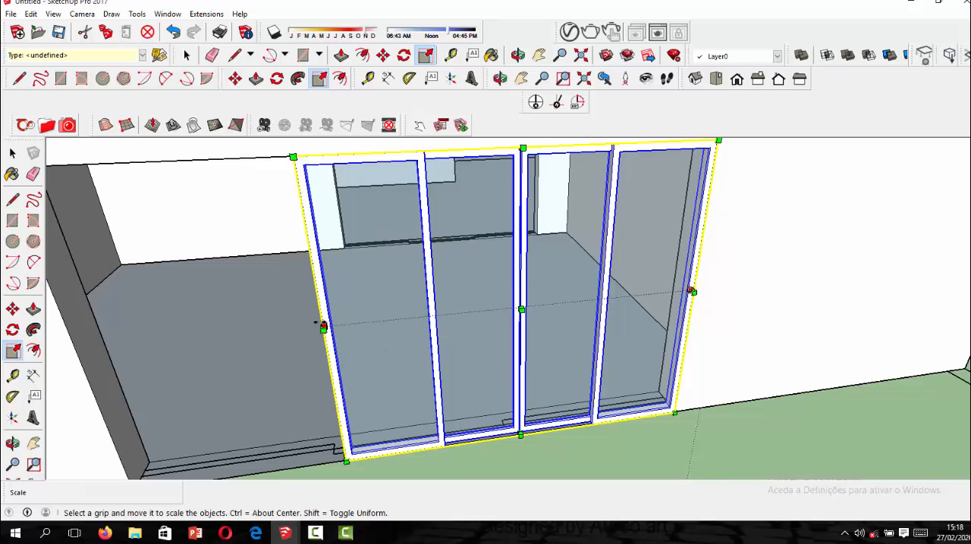
pyautogui.click(315, 319)
pyautogui.scroll(-2, 314, 322)
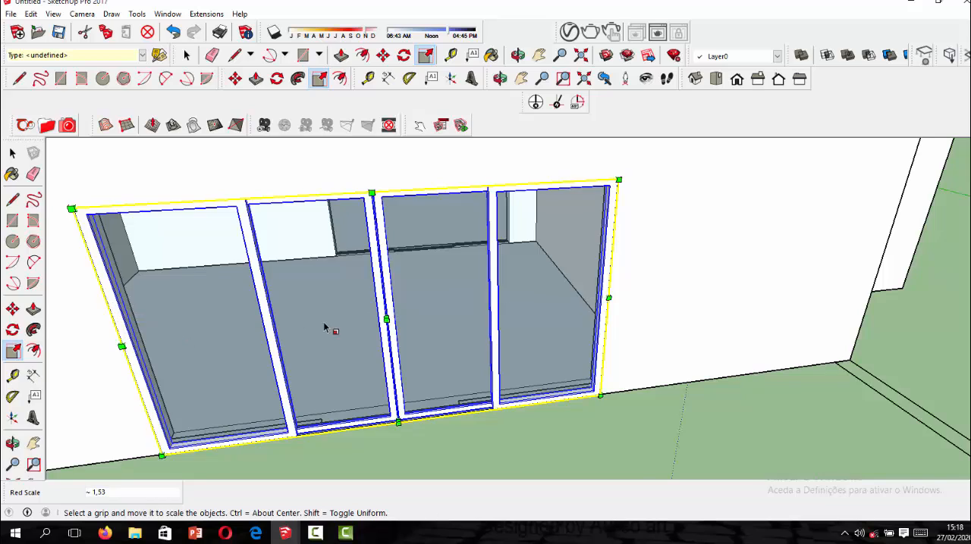
pyautogui.scroll(-5, 427, 312)
pyautogui.click(12, 153)
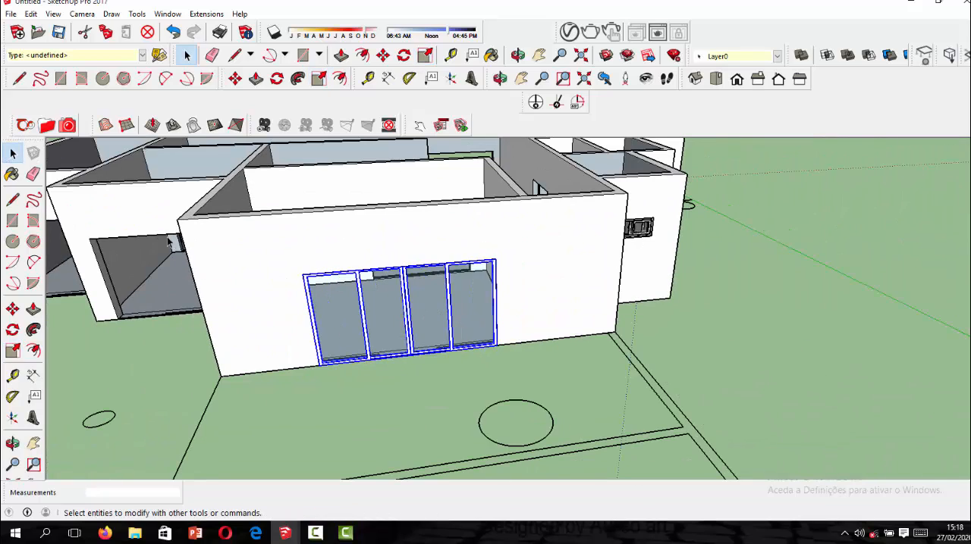
# Import 89565432.skp and place the door at the lower corner of the large opening on the opposite side of the house.
pyautogui.moveTo(535, 343)
pyautogui.mouseDown(button='middle')
pyautogui.moveTo(593, 349)
pyautogui.moveTo(271, 314)
pyautogui.moveTo(364, 307)
pyautogui.moveTo(416, 322)
pyautogui.moveTo(591, 303)
pyautogui.moveTo(597, 283)
pyautogui.moveTo(576, 303)
pyautogui.moveTo(625, 325)
pyautogui.moveTo(529, 324)
pyautogui.mouseUp(button='middle')
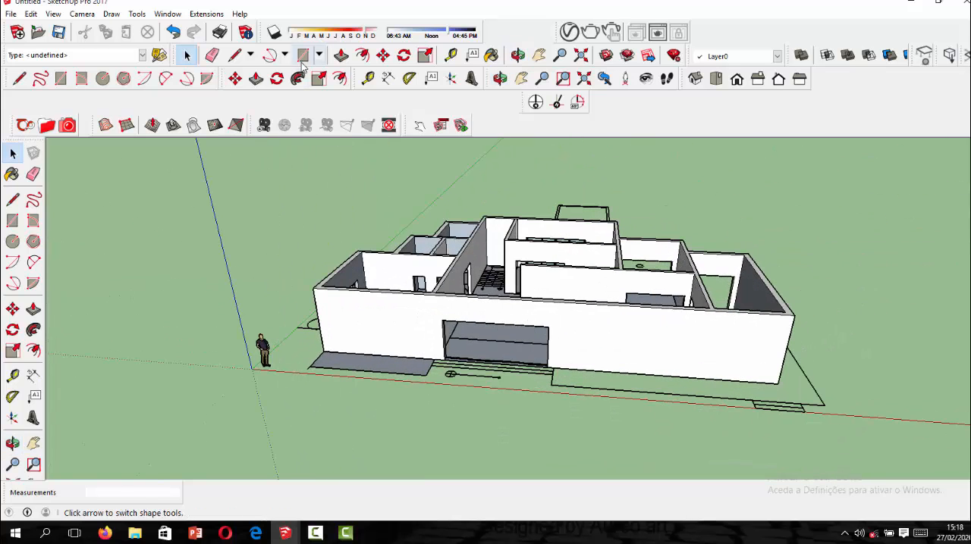
pyautogui.click(10, 14)
pyautogui.click(80, 188)
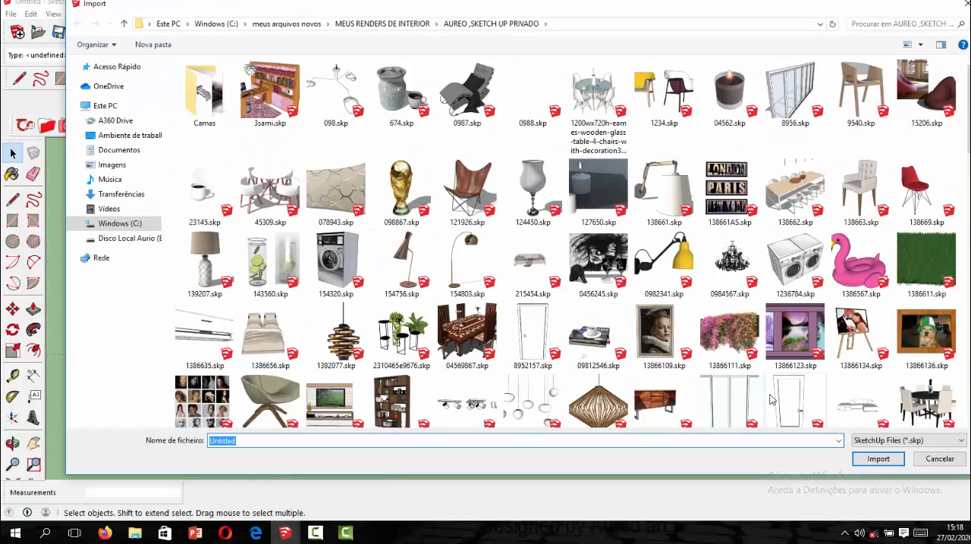
pyautogui.click(876, 462)
pyautogui.scroll(5, 402, 314)
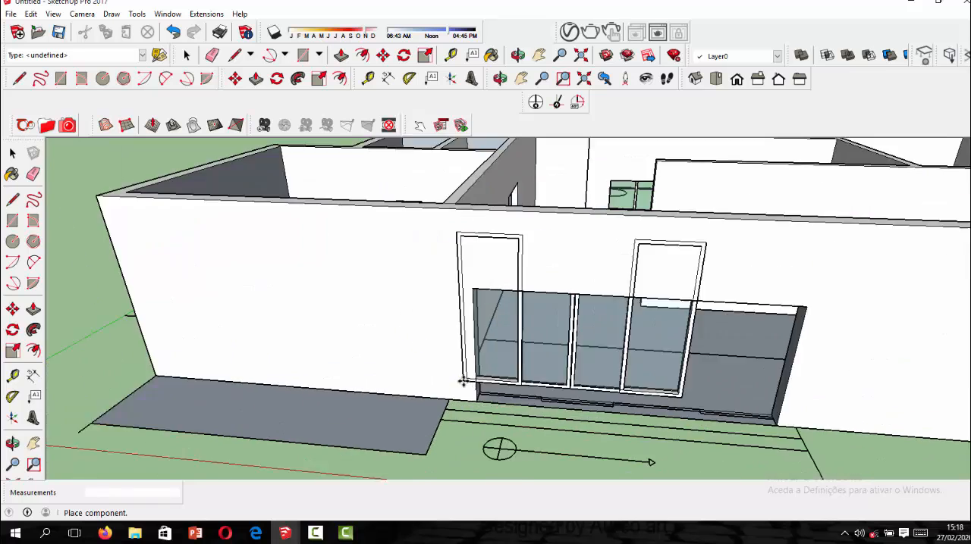
pyautogui.scroll(4, 463, 382)
pyautogui.click(470, 406)
# Scale the imported door's height to about 0.81 so its top edge meets the top of the large opening.
pyautogui.scroll(-4, 371, 346)
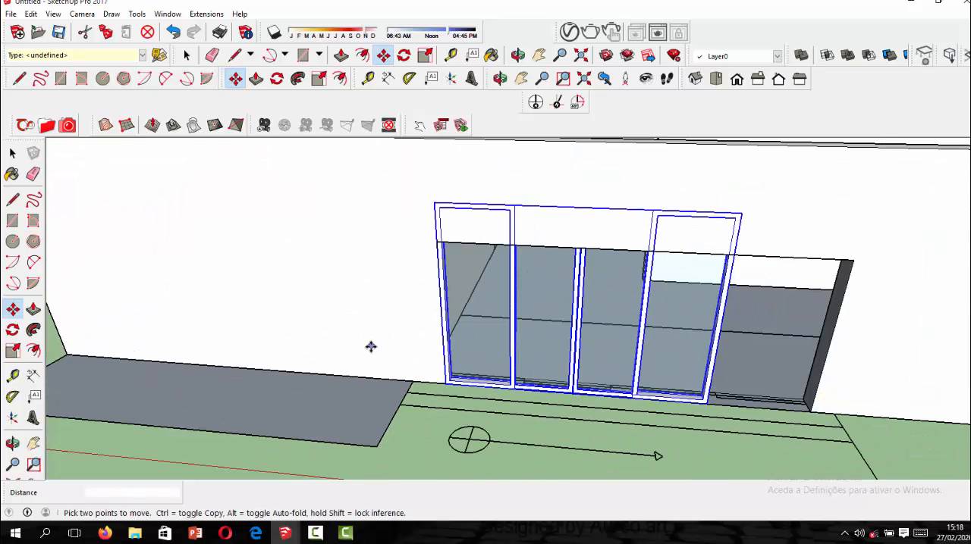
pyautogui.click(426, 55)
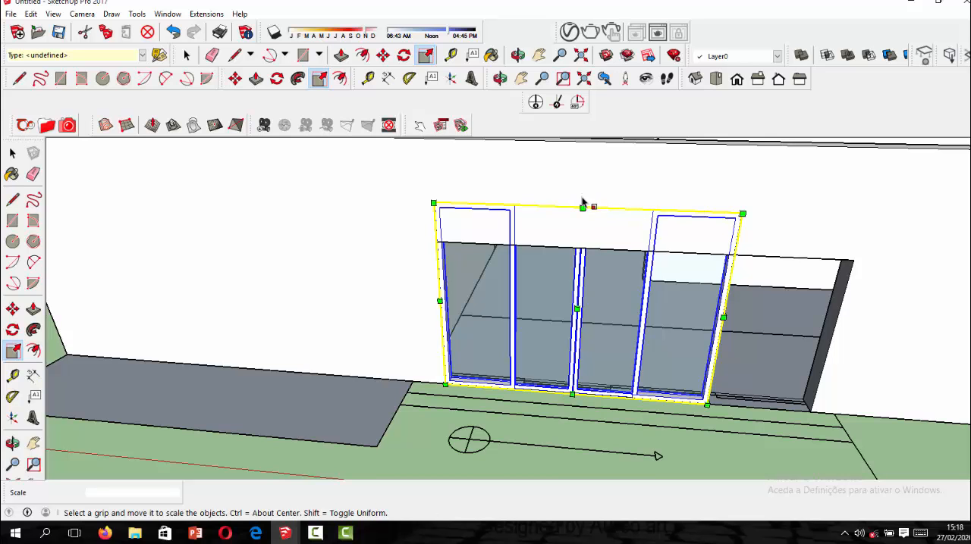
pyautogui.moveTo(582, 201); pyautogui.dragTo(579, 229)
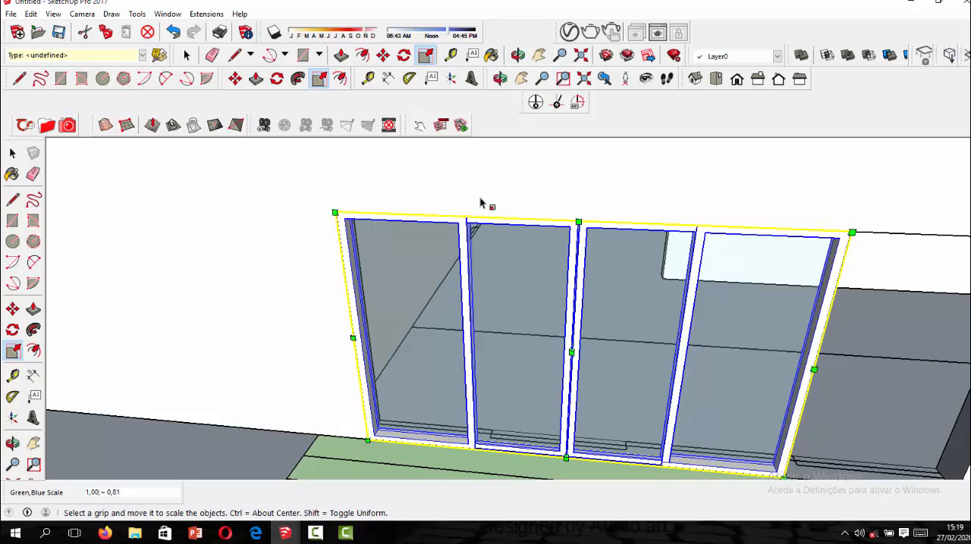
# Stretch the imported sliding door by about 1.36 along the red axis to the opening's far side, end the Scale command and deselect it.
pyautogui.scroll(-3, 480, 203)
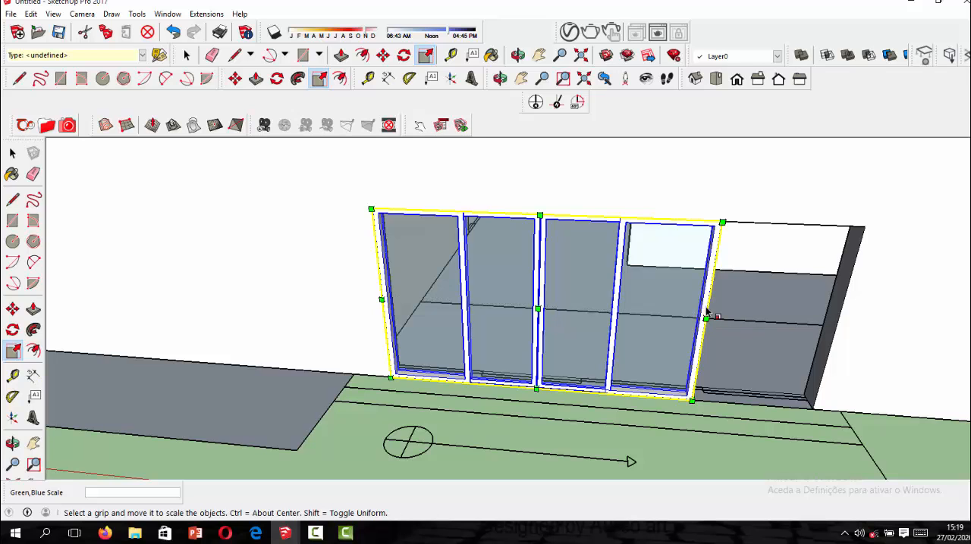
pyautogui.moveTo(705, 318); pyautogui.dragTo(832, 323)
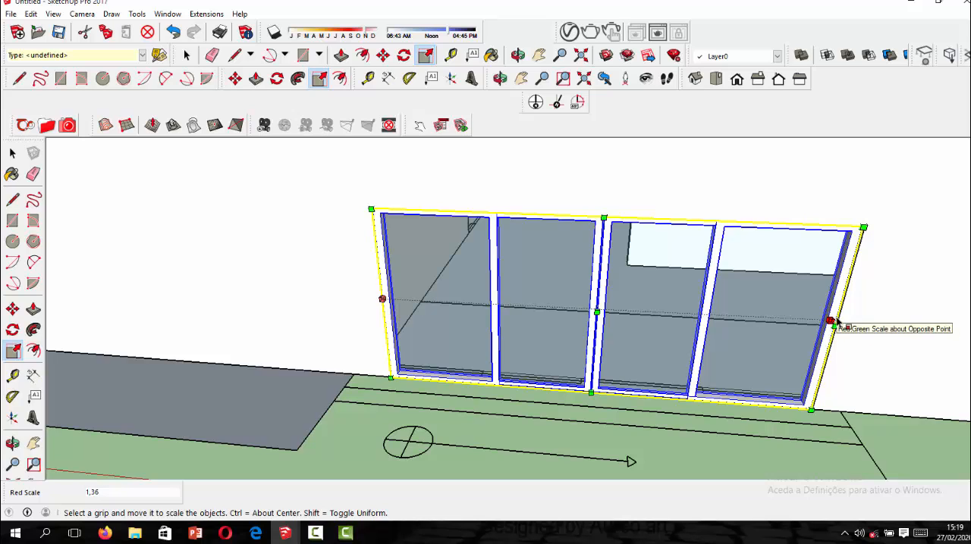
pyautogui.moveTo(831, 323); pyautogui.dragTo(836, 319)
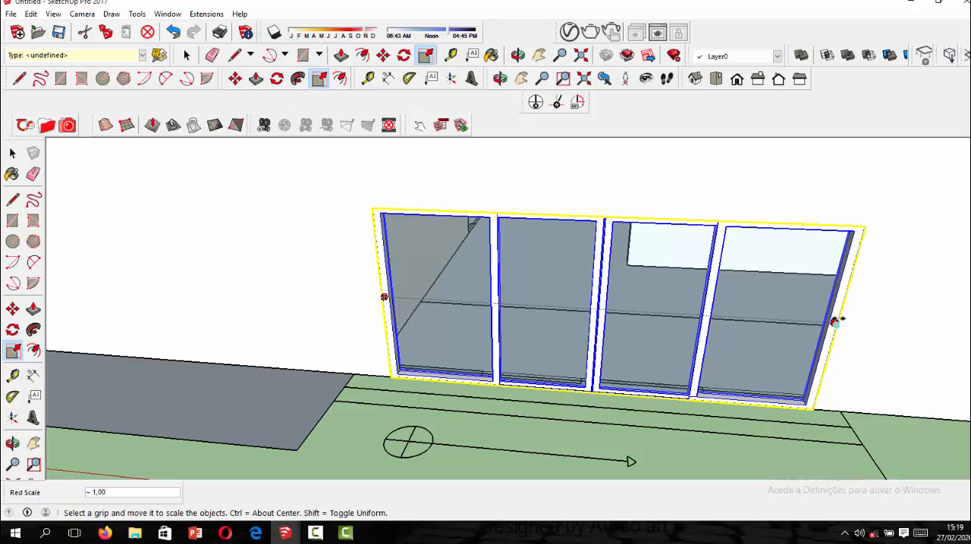
pyautogui.scroll(-3, 402, 276)
pyautogui.click(9, 154)
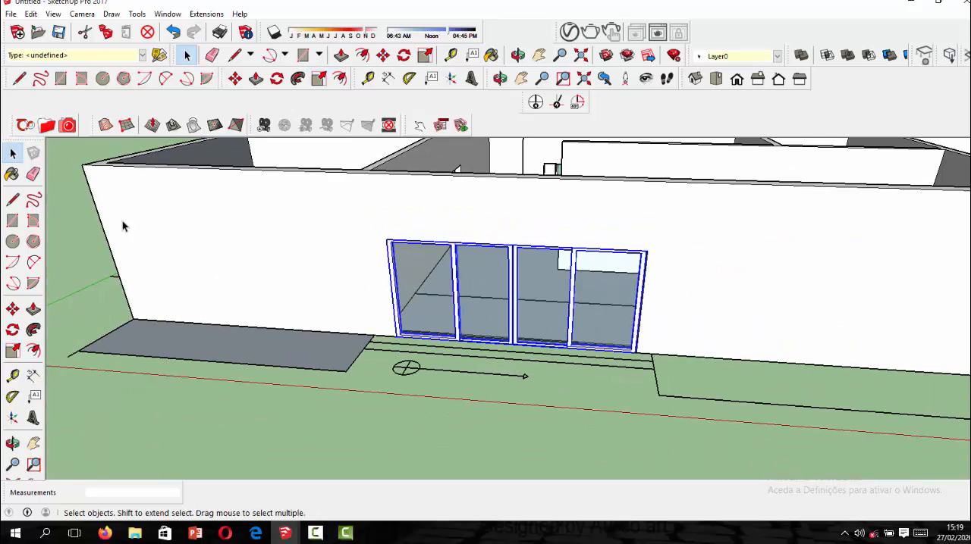
pyautogui.scroll(-8, 448, 386)
pyautogui.click(575, 416)
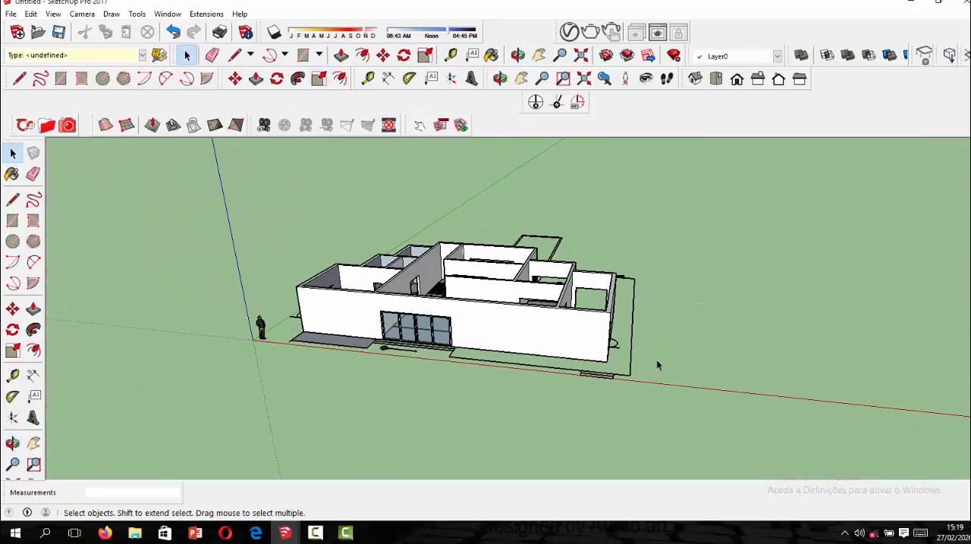
# Import another sliding glass door and place it beside the first empty opening of the stepped facade.
pyautogui.moveTo(656, 359); pyautogui.dragTo(395, 388, button='middle')
pyautogui.moveTo(341, 383); pyautogui.dragTo(807, 354)
pyautogui.scroll(6, 448, 349)
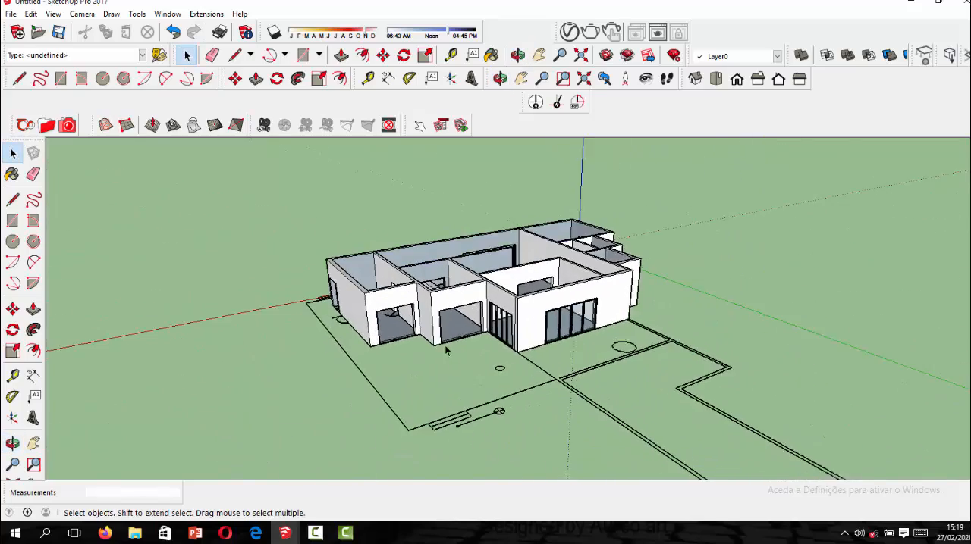
pyautogui.moveTo(405, 311); pyautogui.dragTo(459, 311, button='middle')
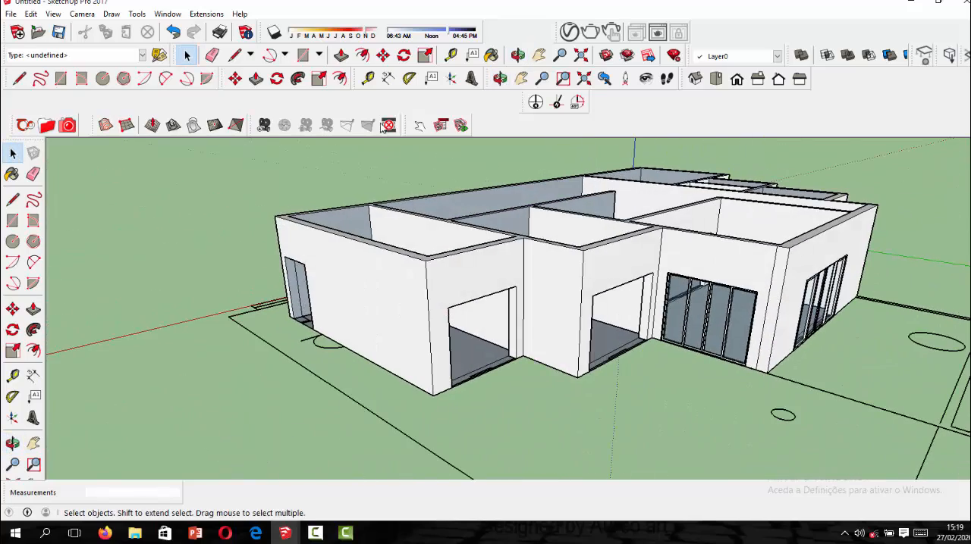
pyautogui.click(11, 14)
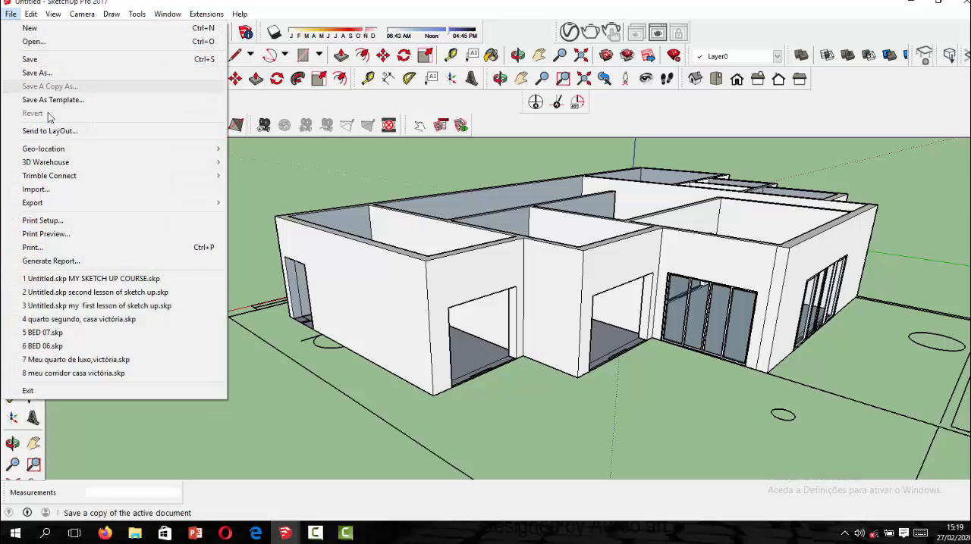
pyautogui.click(47, 188)
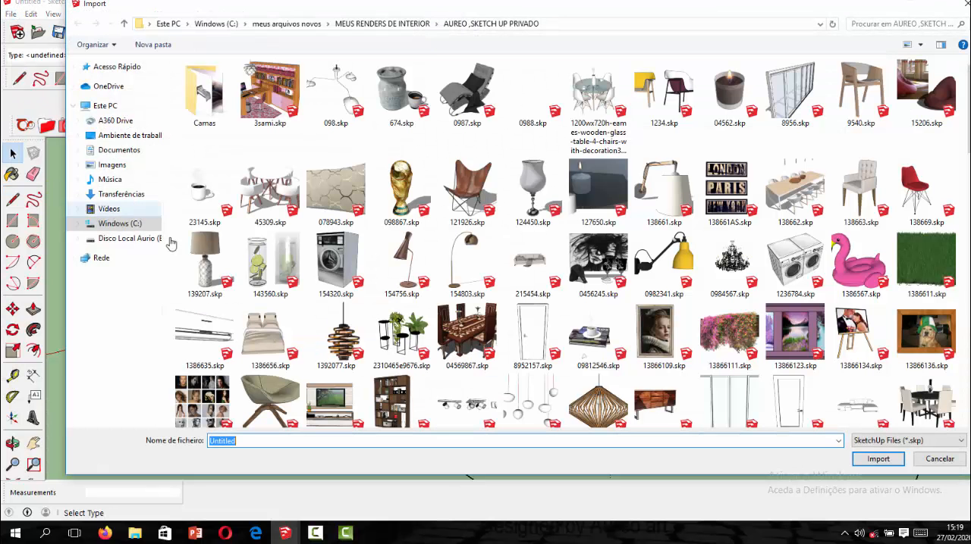
pyautogui.click(864, 462)
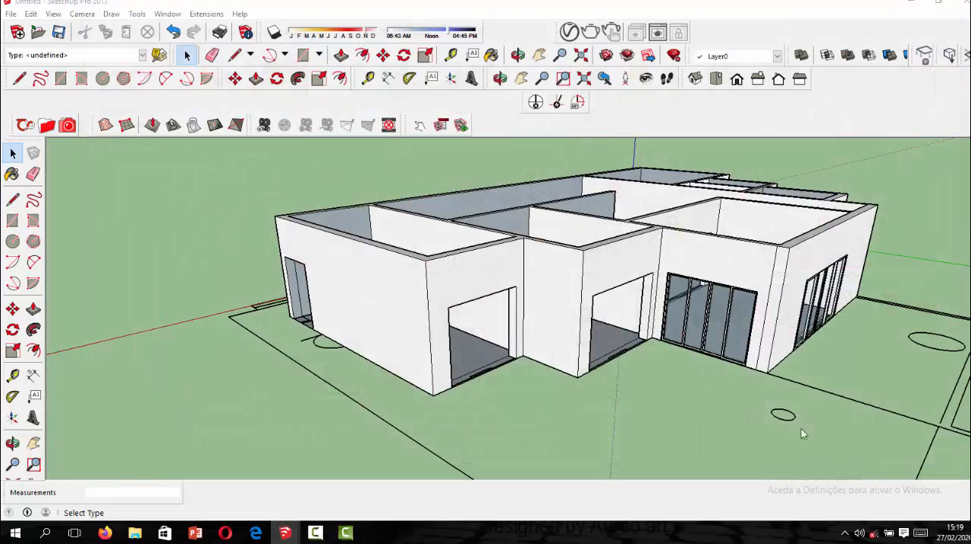
pyautogui.scroll(5, 509, 380)
pyautogui.scroll(5, 508, 381)
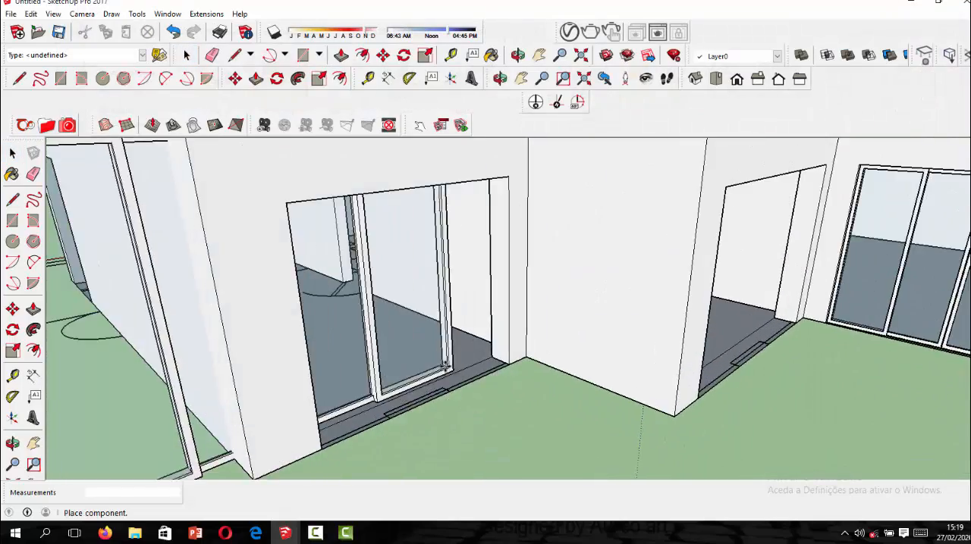
pyautogui.click(531, 357)
# Move the placed sliding door about 0.12 m by its lower corner, snapping it to the opening's lower corner.
pyautogui.scroll(5, 463, 364)
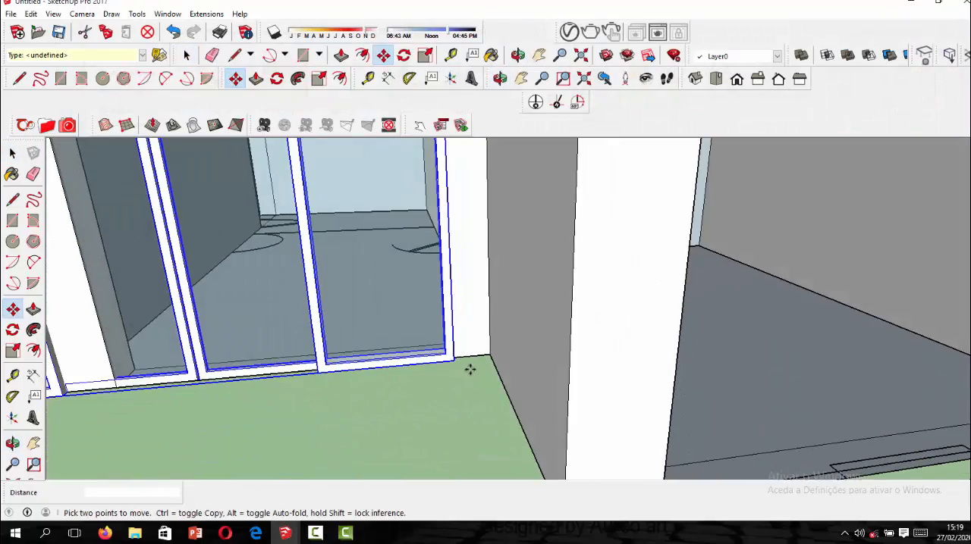
pyautogui.click(453, 362)
pyautogui.scroll(3, 453, 361)
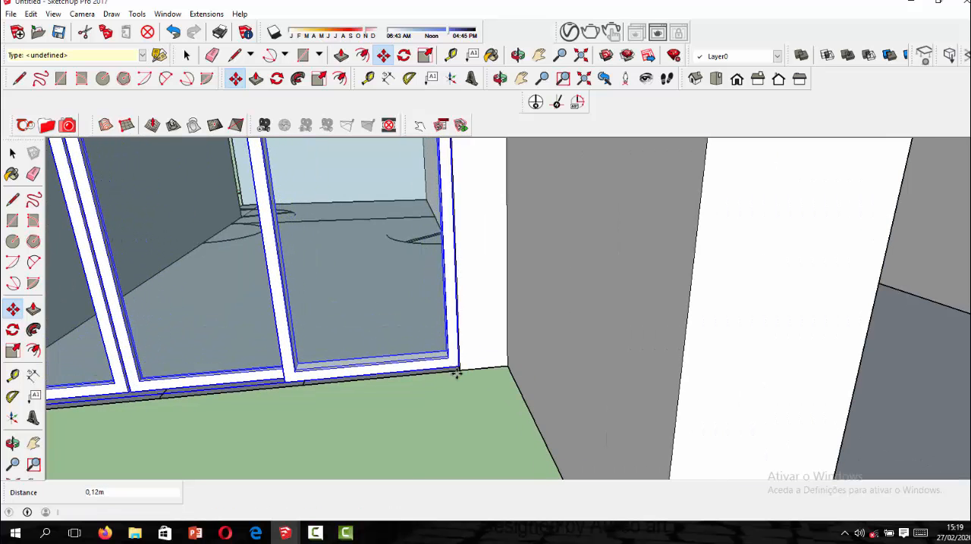
pyautogui.click(456, 373)
pyautogui.scroll(-6, 455, 373)
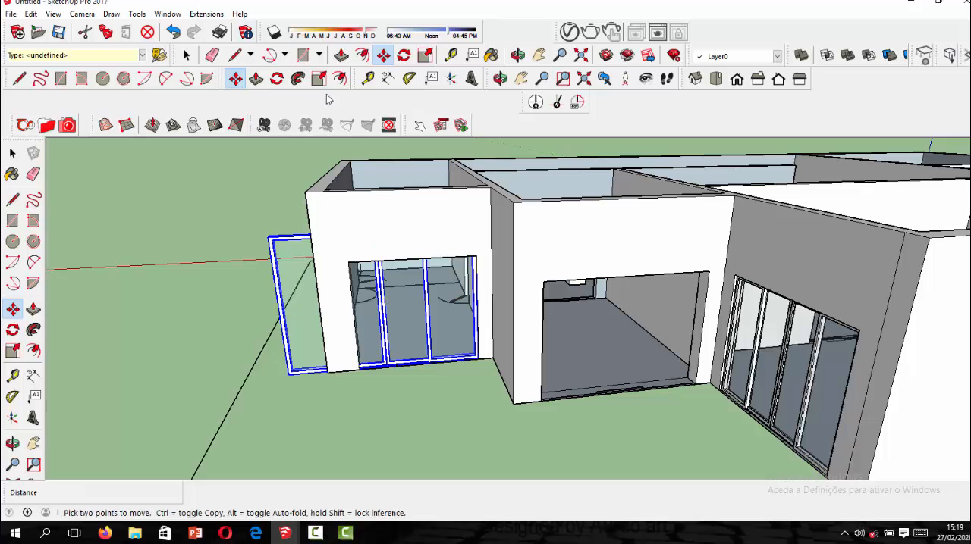
# Scale the sliding door uniformly to about 0.64 so its width fits the opening.
pyautogui.click(318, 80)
pyautogui.scroll(1, 266, 238)
pyautogui.click(267, 237)
pyautogui.scroll(4, 304, 273)
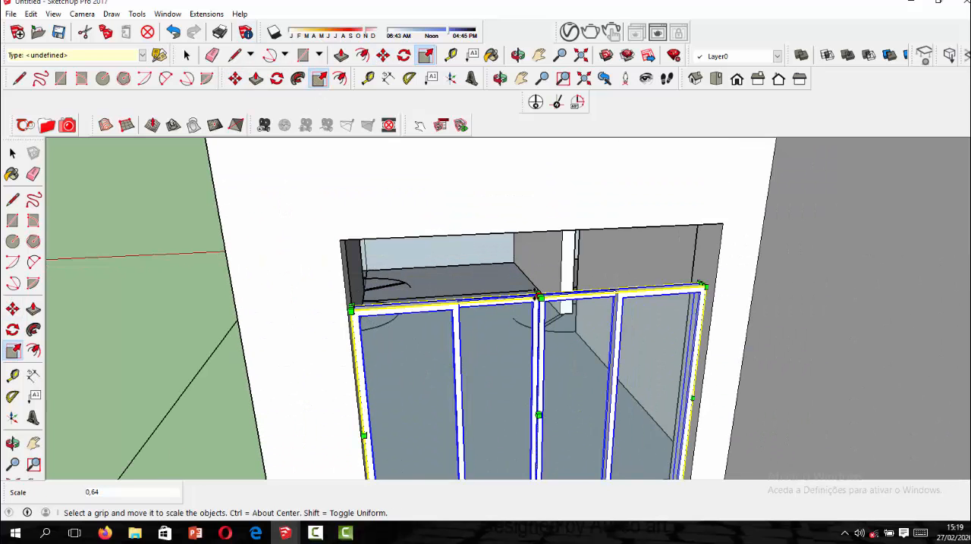
# Scale the sliding door by about 2.35 in green and 1.26 in blue to meet the opening's top edge, and end the Scale command.
pyautogui.click(539, 297)
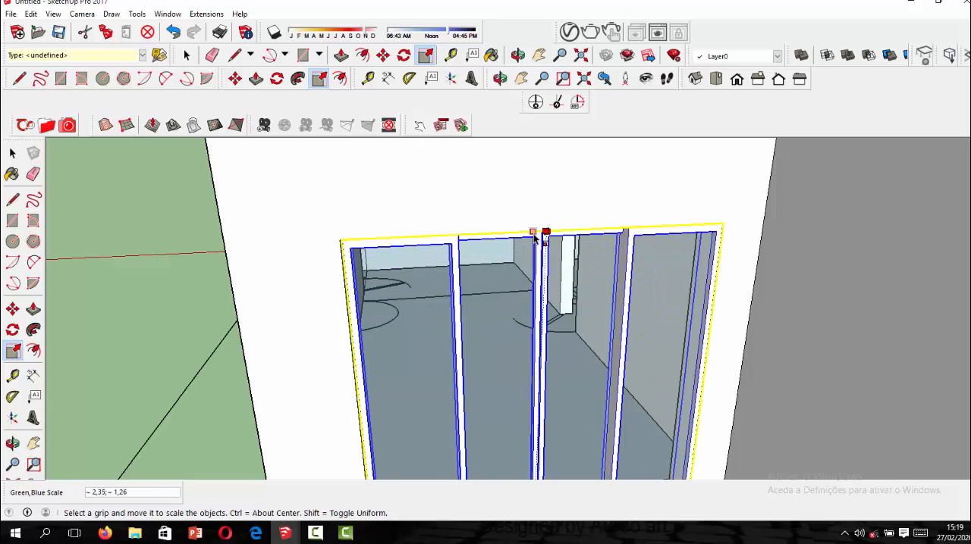
pyautogui.click(532, 240)
pyautogui.scroll(-3, 293, 215)
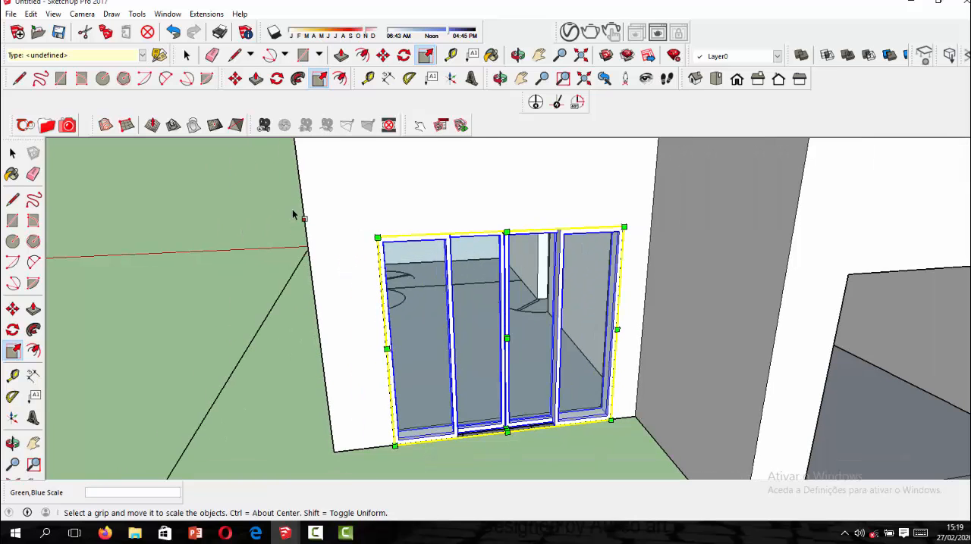
pyautogui.click(15, 154)
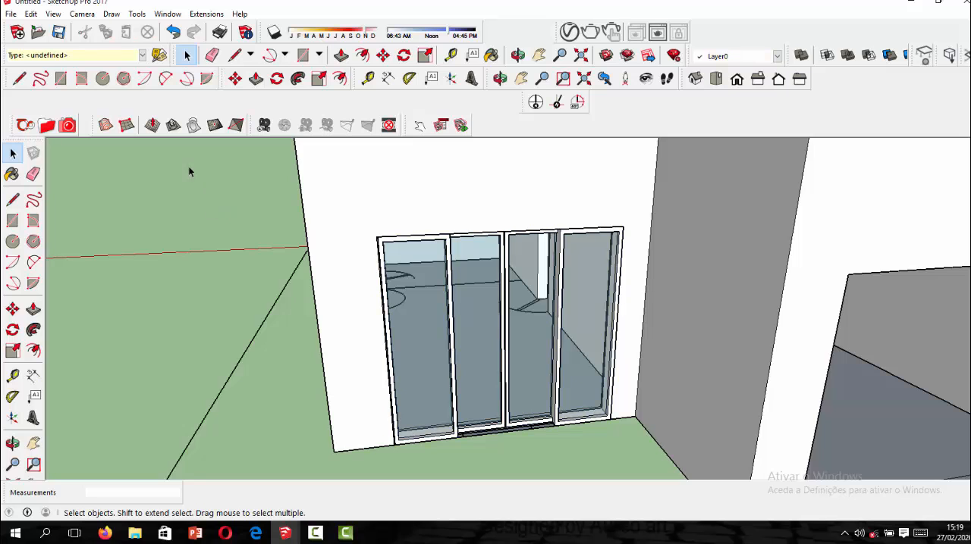
# Copy the fitted sliding door about 3.77 m by its lower corner to the lower corner of the adjacent empty opening.
pyautogui.scroll(-8, 222, 239)
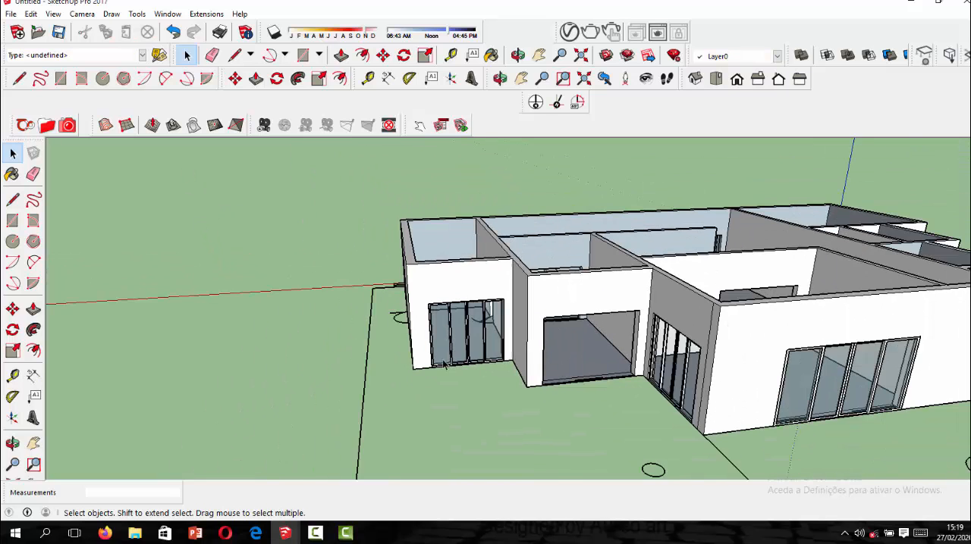
pyautogui.scroll(2, 501, 366)
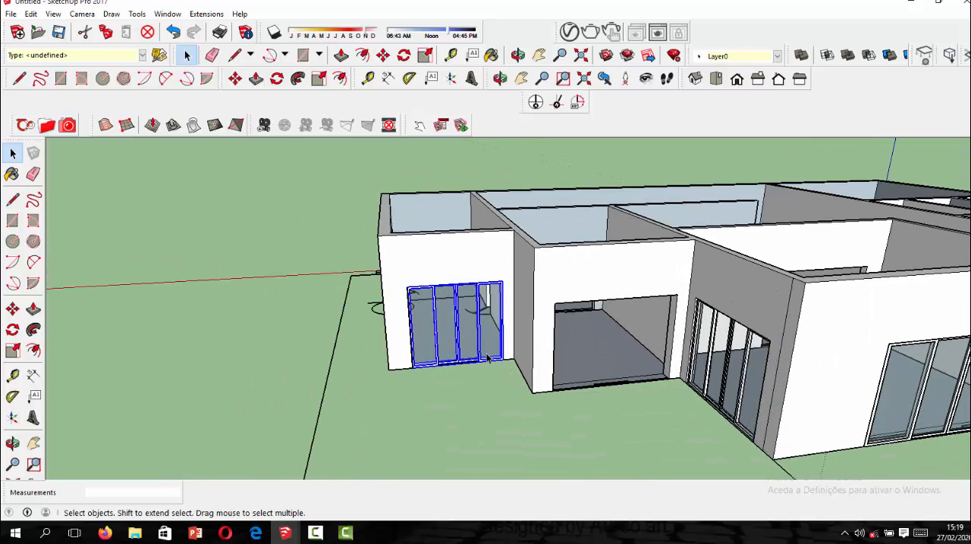
pyautogui.click(382, 56)
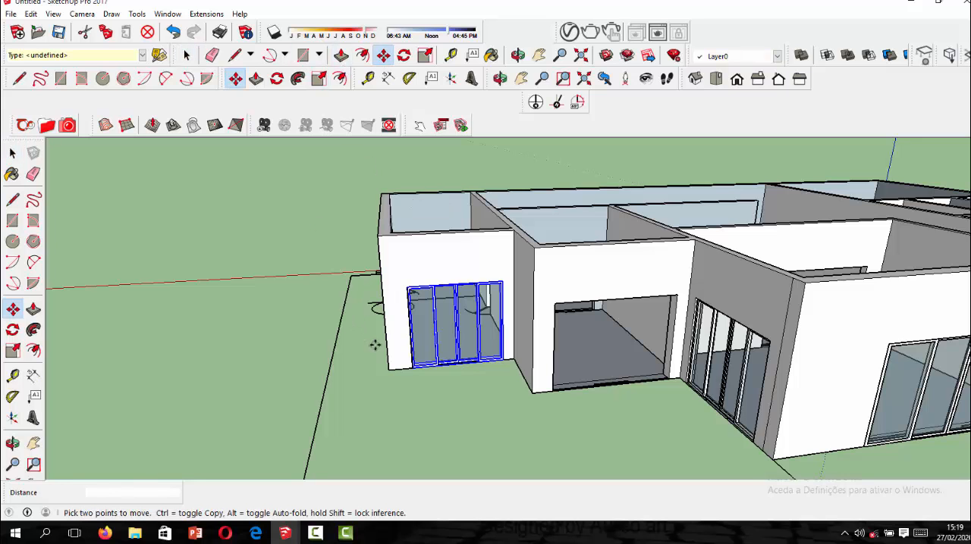
pyautogui.click(408, 371)
pyautogui.press('ctrl')
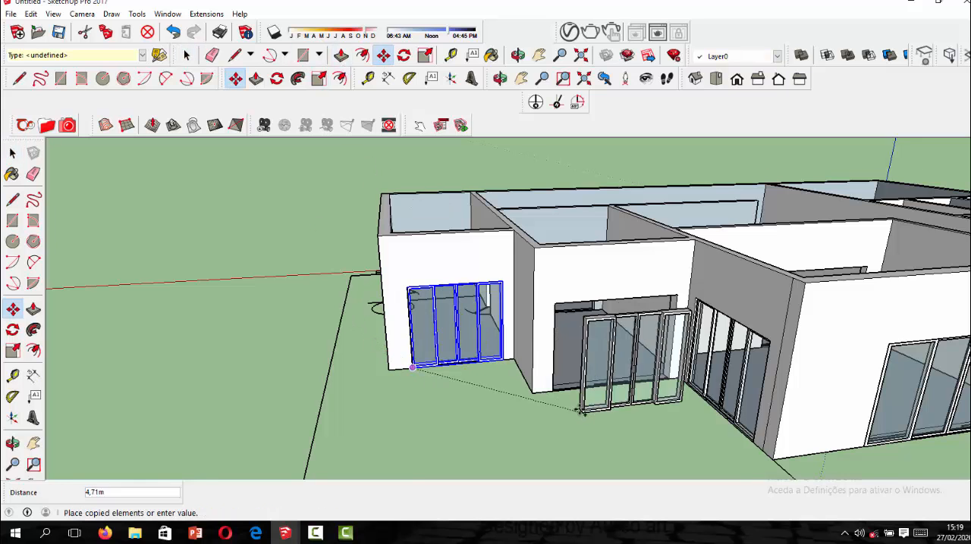
pyautogui.scroll(4, 541, 396)
pyautogui.click(538, 396)
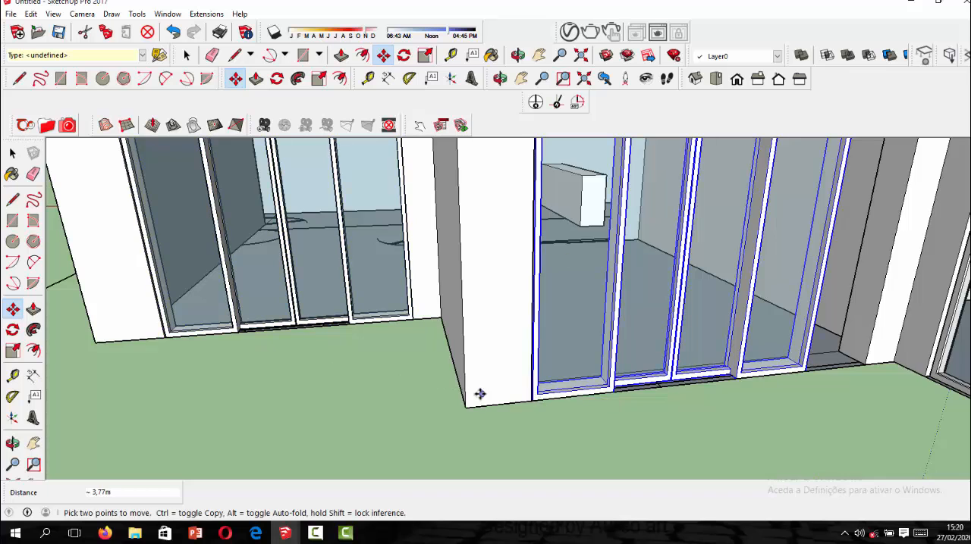
# Stretch the copied sliding door by 1.26 along the red axis to the opening's far side, end the Scale command and deselect it.
pyautogui.scroll(-4, 485, 393)
pyautogui.click(428, 61)
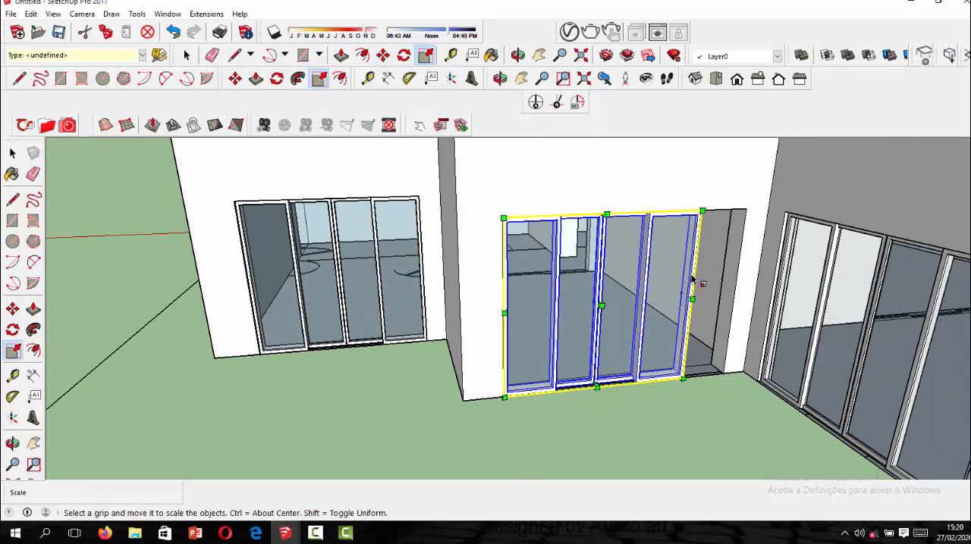
pyautogui.moveTo(688, 296); pyautogui.dragTo(731, 292)
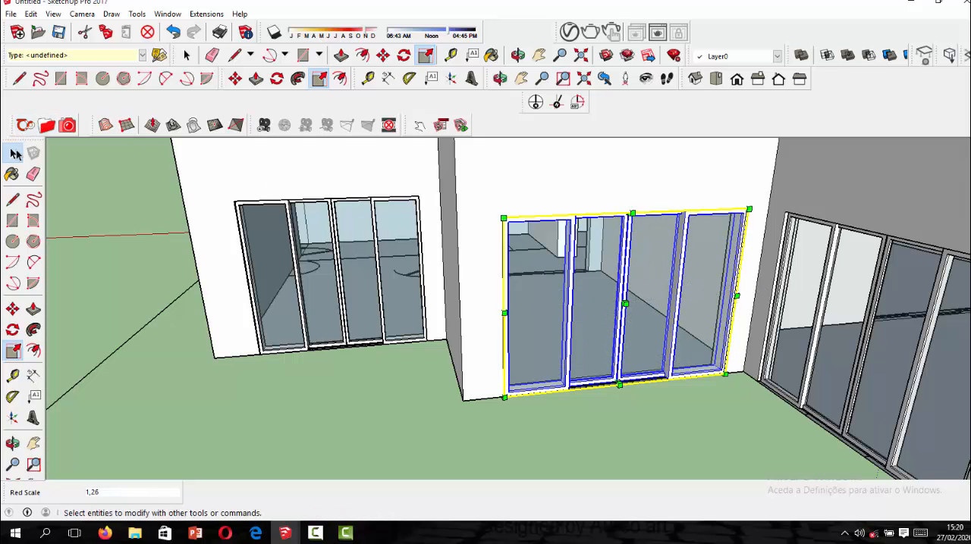
pyautogui.click(15, 154)
pyautogui.click(98, 212)
# Import the single-leaf door 8952157.skp and place it at the lower corner of the end wall's doorway.
pyautogui.scroll(-5, 250, 276)
pyautogui.moveTo(368, 297); pyautogui.dragTo(336, 396, button='middle')
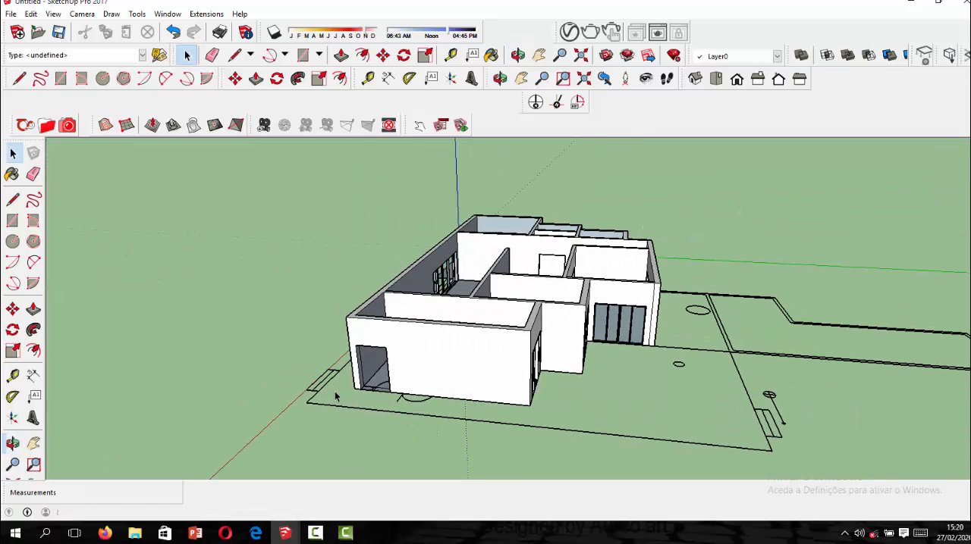
pyautogui.click(11, 13)
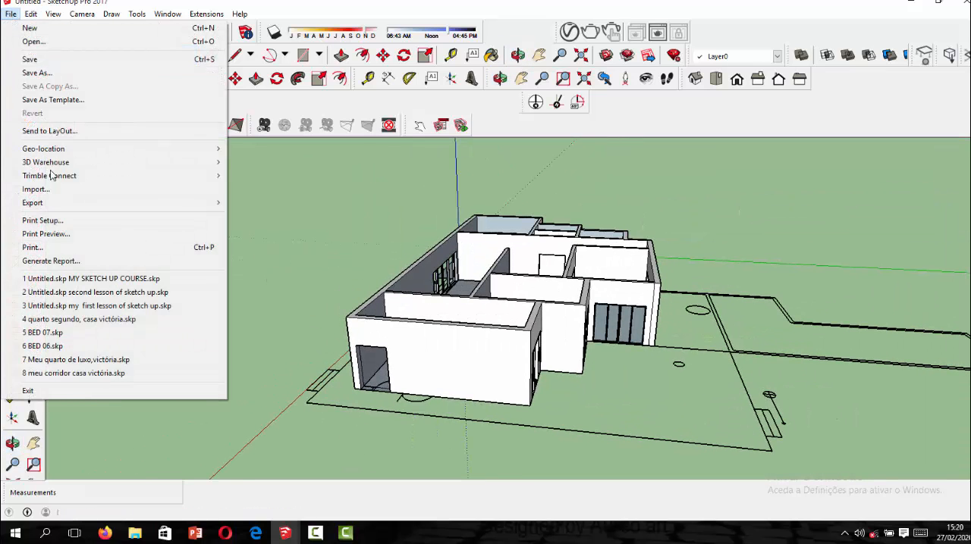
pyautogui.click(47, 189)
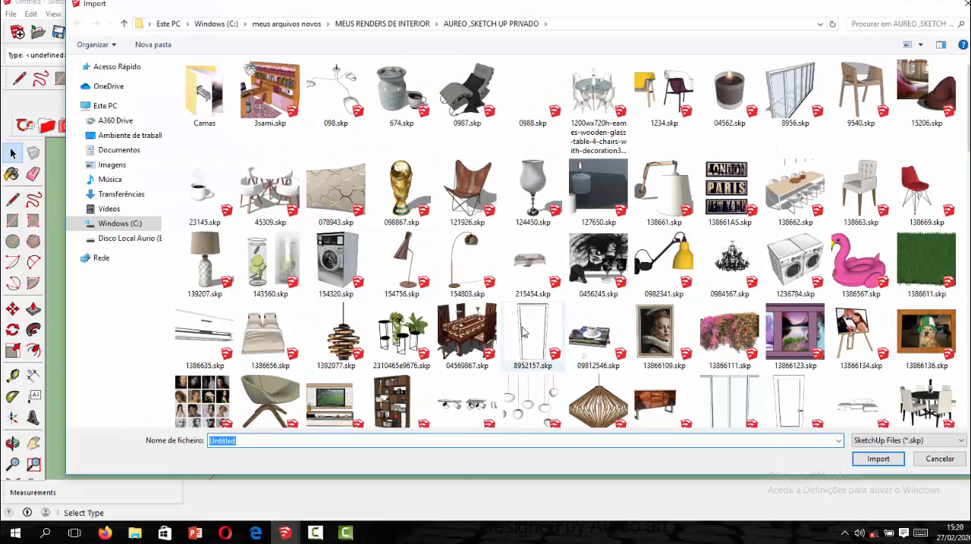
pyautogui.click(523, 332)
pyautogui.scroll(-3, 620, 339)
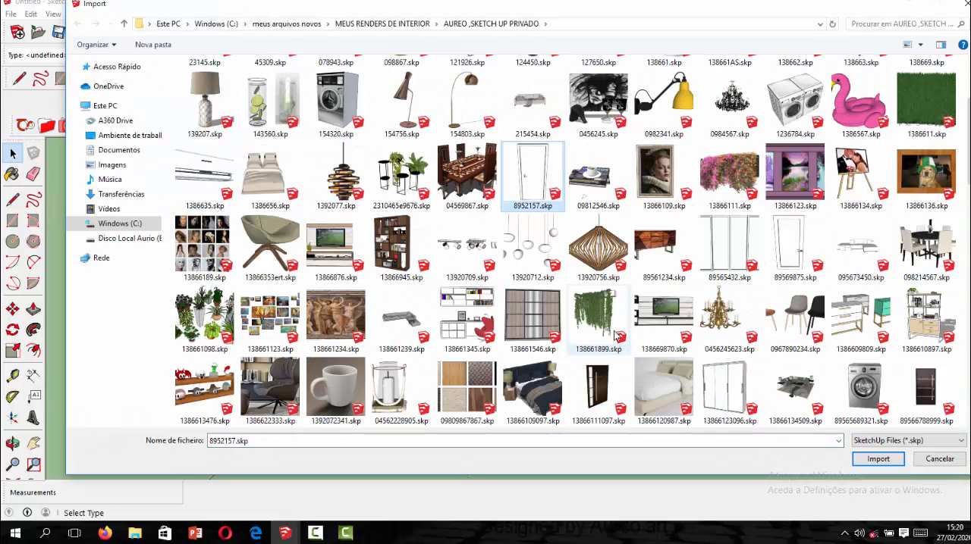
pyautogui.click(877, 460)
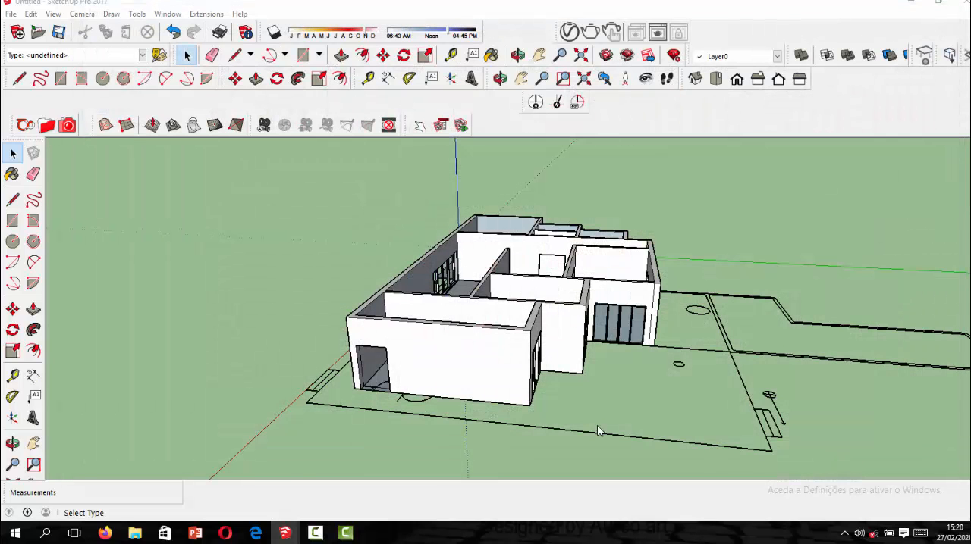
pyautogui.scroll(3, 360, 398)
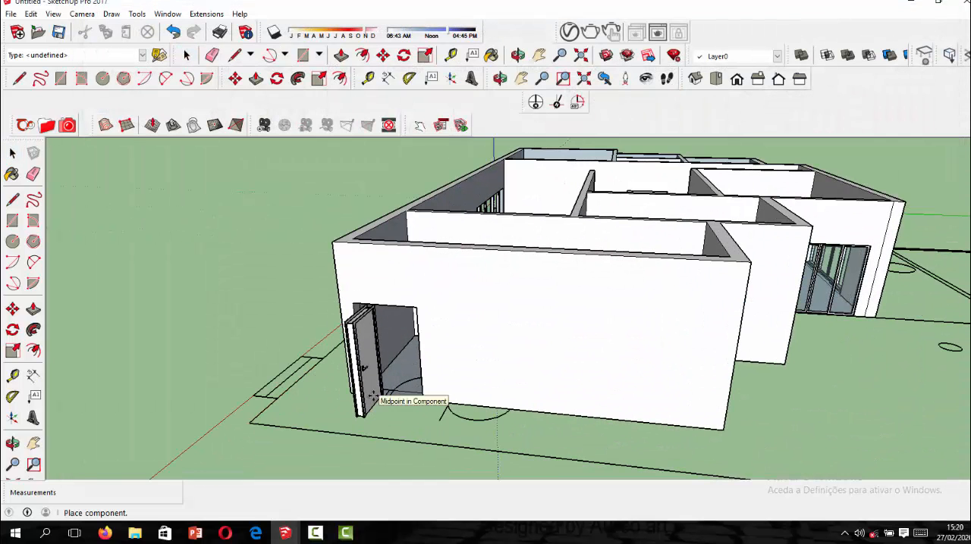
pyautogui.click(358, 403)
# Rotate the single-leaf door 90° and move it about 2.41 m by its lower corner into the end wall's doorway.
pyautogui.click(276, 79)
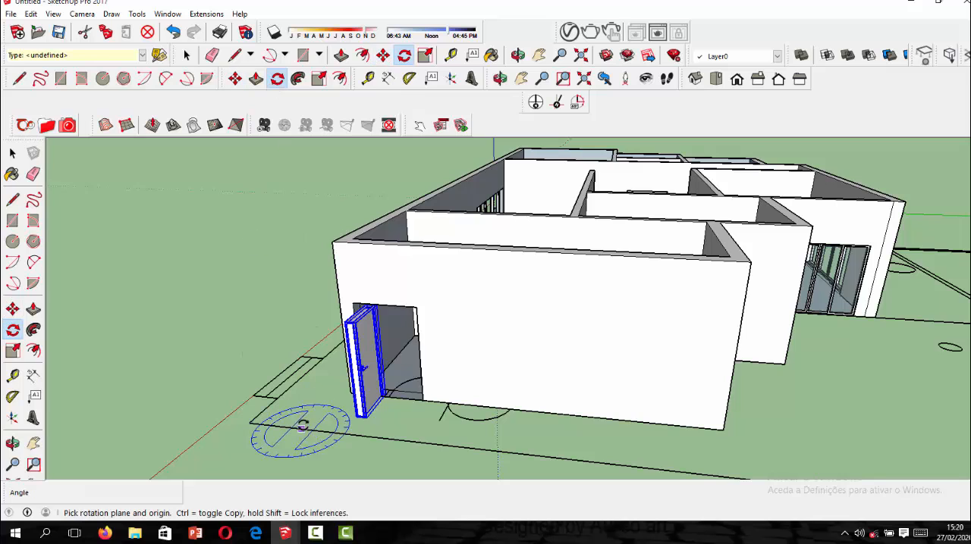
pyautogui.click(269, 459)
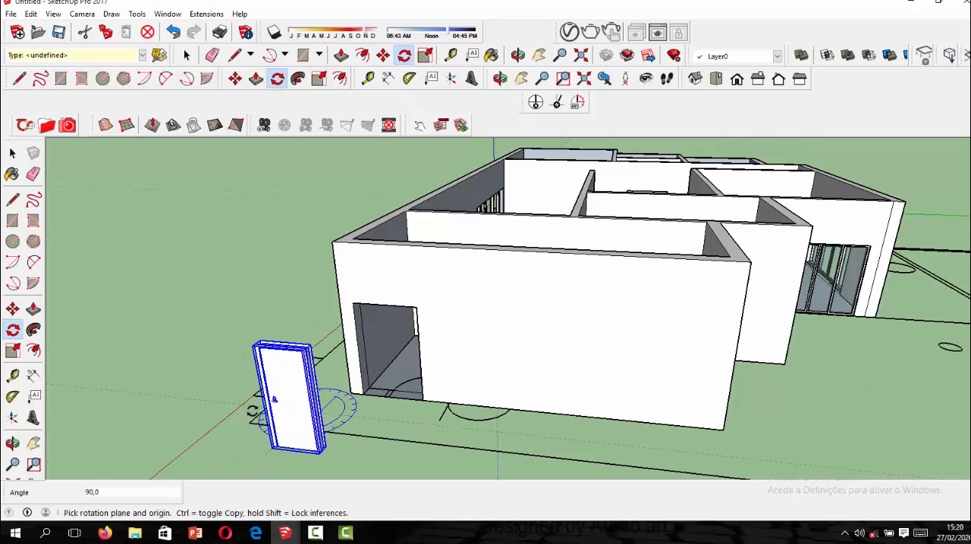
pyautogui.press('m')
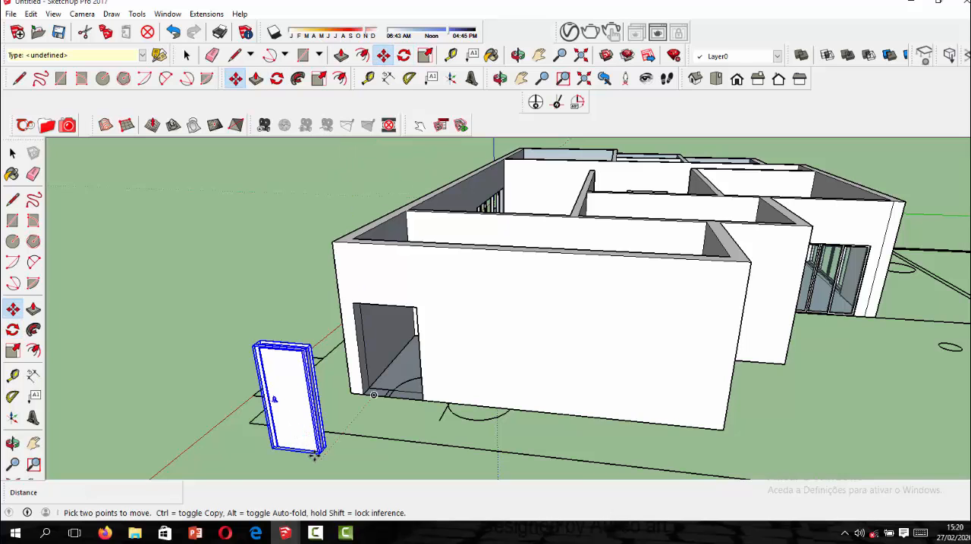
pyautogui.click(318, 451)
pyautogui.scroll(6, 354, 396)
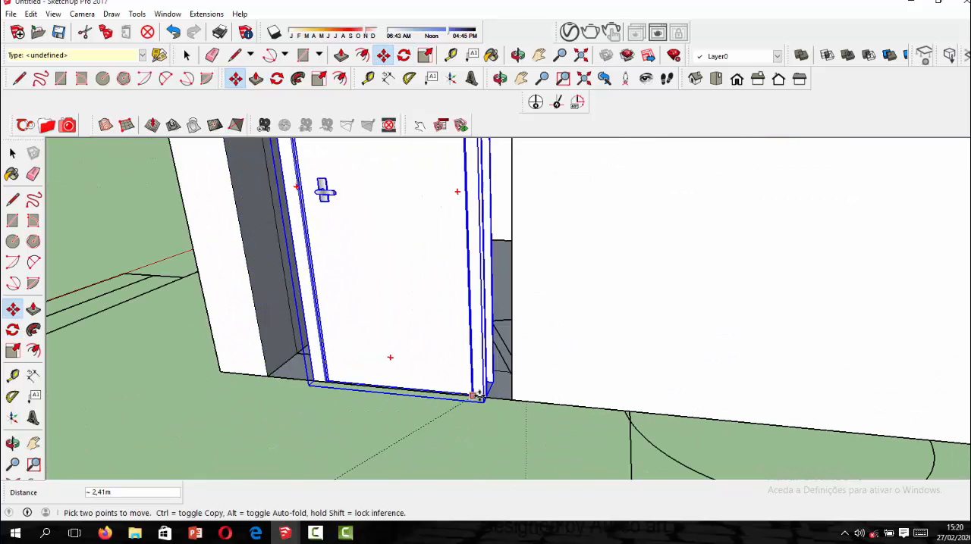
# Move the single-leaf door about 0.22 m so its lower corner meets the lower corner of the end wall's doorway.
pyautogui.click(498, 390)
pyautogui.scroll(3, 492, 389)
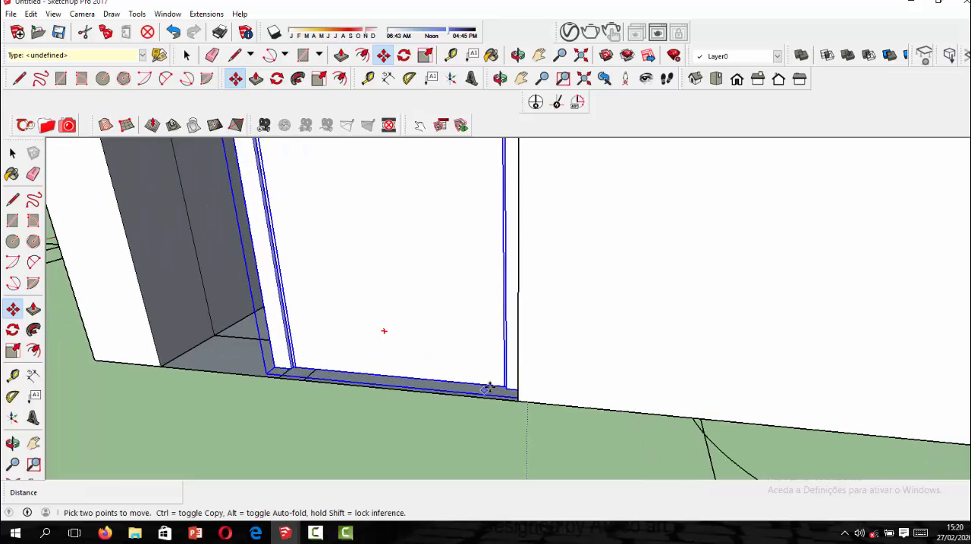
pyautogui.moveTo(569, 371); pyautogui.dragTo(545, 398, button='middle')
pyautogui.click(549, 379)
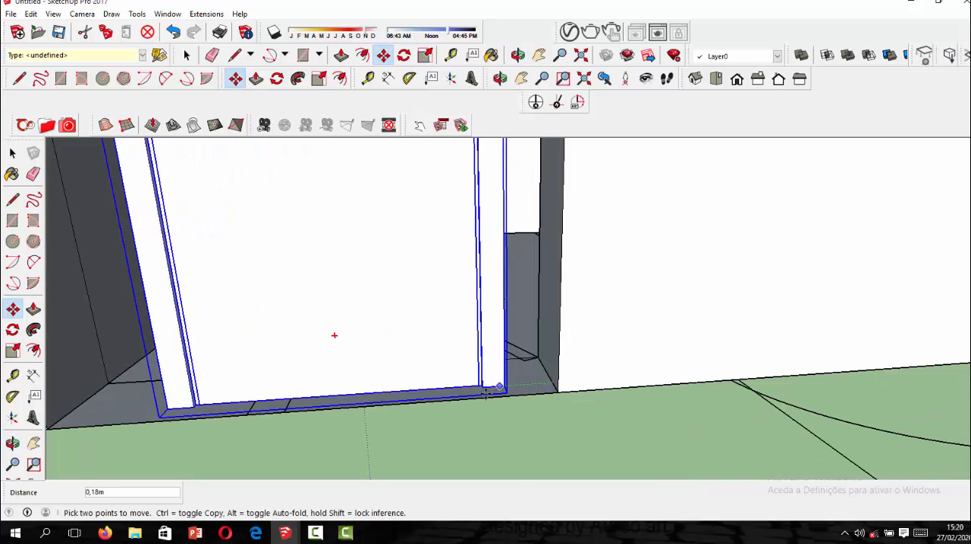
pyautogui.click(558, 390)
# Scale the single-leaf door by about 1.43 along red and about 0.77 and 1.02 along green and blue to fill the doorway, and deselect it.
pyautogui.scroll(-6, 516, 400)
pyautogui.scroll(-3, 479, 395)
pyautogui.scroll(1, 474, 296)
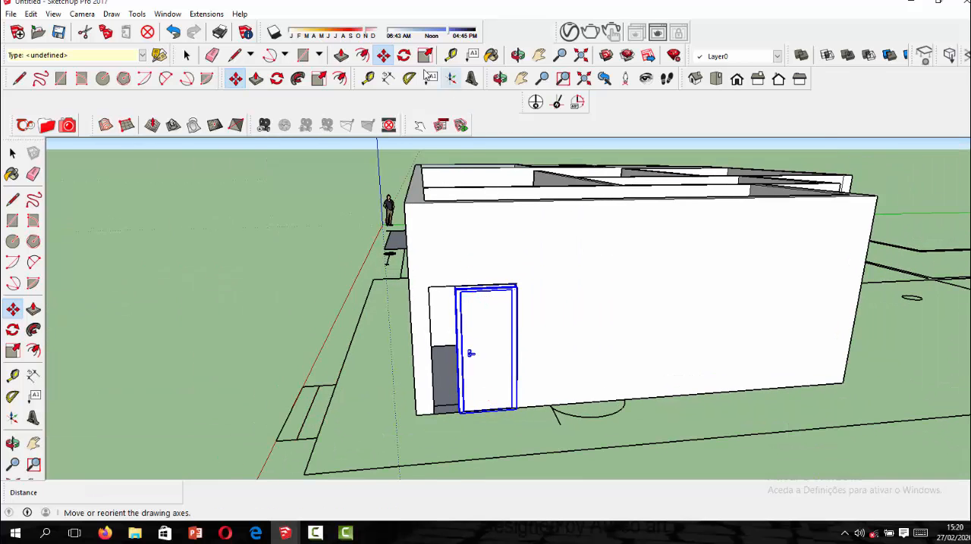
pyautogui.press('s')
pyautogui.scroll(2, 476, 347)
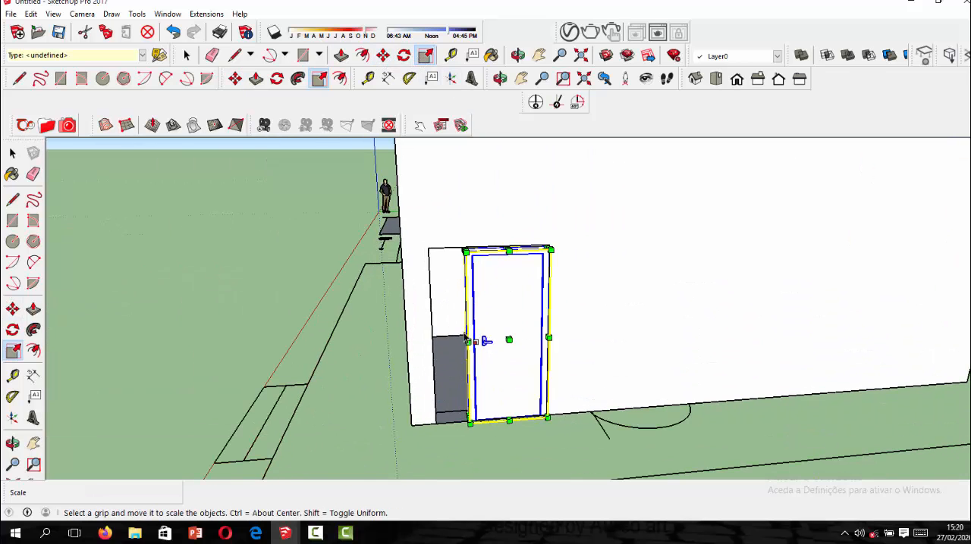
pyautogui.moveTo(486, 341); pyautogui.dragTo(457, 343)
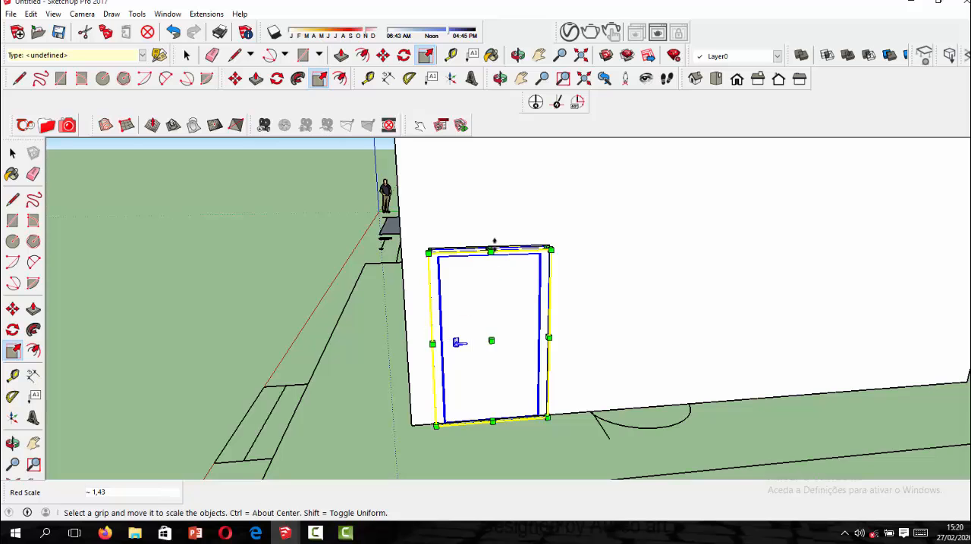
pyautogui.scroll(1, 493, 241)
pyautogui.moveTo(487, 253); pyautogui.dragTo(484, 251)
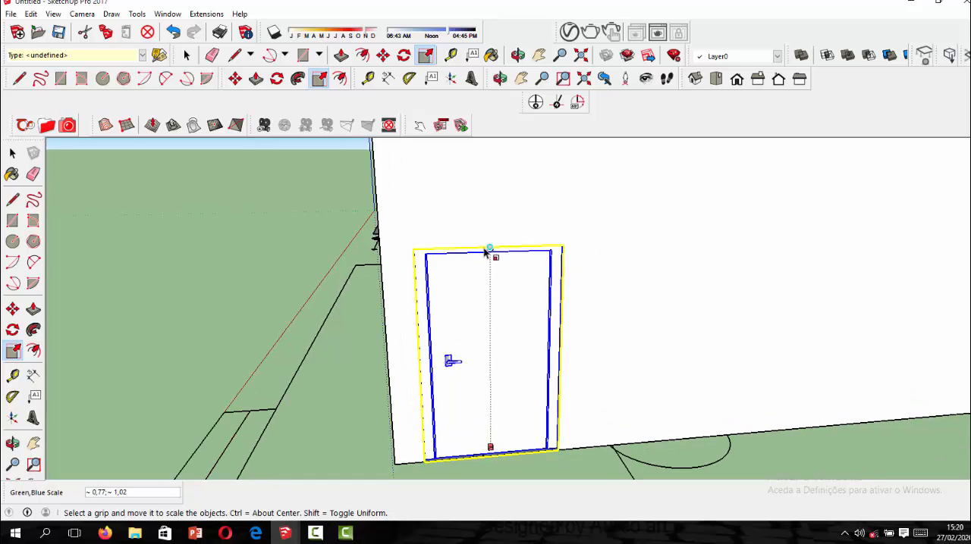
pyautogui.scroll(-2, 471, 320)
pyautogui.click(13, 154)
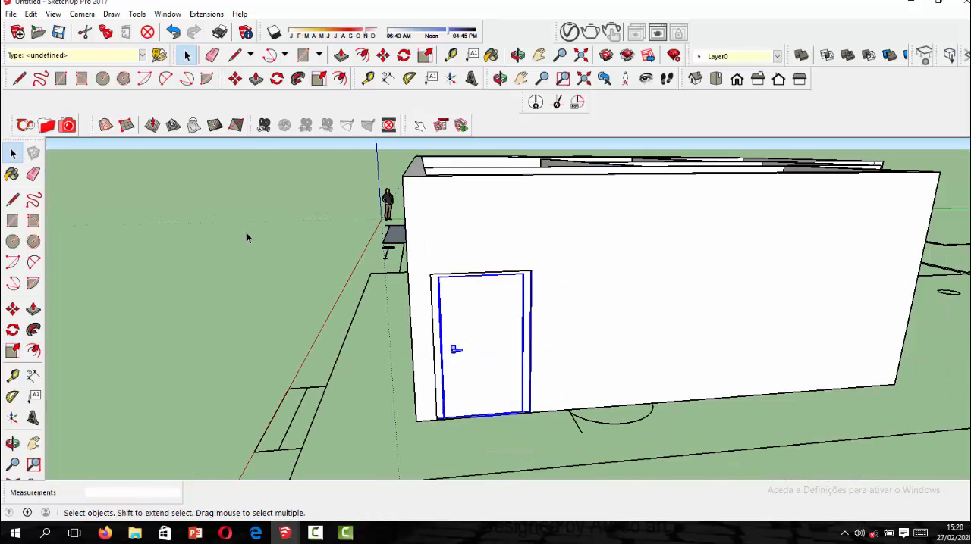
pyautogui.click(246, 232)
# Examine the house from all sides and above for openings that still lack a door or window.
pyautogui.scroll(-3, 414, 338)
pyautogui.moveTo(394, 303); pyautogui.dragTo(849, 433, button='middle')
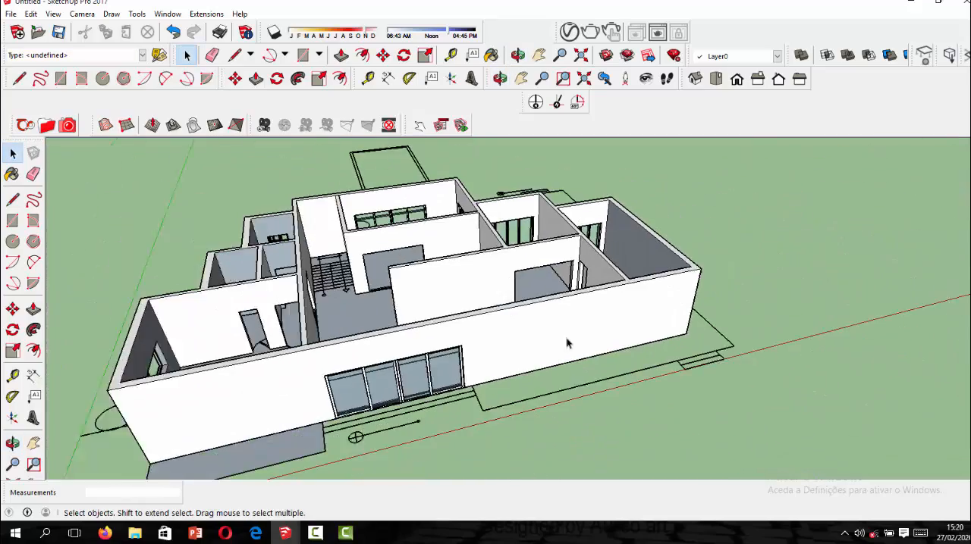
pyautogui.scroll(-2, 568, 342)
pyautogui.moveTo(407, 322); pyautogui.dragTo(656, 296, button='middle')
pyautogui.moveTo(436, 348); pyautogui.dragTo(599, 364, button='middle')
pyautogui.scroll(-3, 339, 300)
pyautogui.scroll(-1, 326, 356)
pyautogui.moveTo(321, 357)
pyautogui.mouseDown(button='middle')
pyautogui.moveTo(661, 348)
pyautogui.moveTo(336, 321)
pyautogui.moveTo(486, 326)
pyautogui.moveTo(697, 314)
pyautogui.moveTo(576, 250)
pyautogui.moveTo(634, 189)
pyautogui.moveTo(468, 250)
pyautogui.moveTo(197, 260)
pyautogui.moveTo(143, 380)
pyautogui.moveTo(250, 364)
pyautogui.moveTo(171, 389)
pyautogui.moveTo(421, 438)
pyautogui.moveTo(481, 418)
pyautogui.moveTo(158, 418)
pyautogui.mouseUp(button='middle')
pyautogui.scroll(3, 483, 408)
pyautogui.scroll(-2, 483, 408)
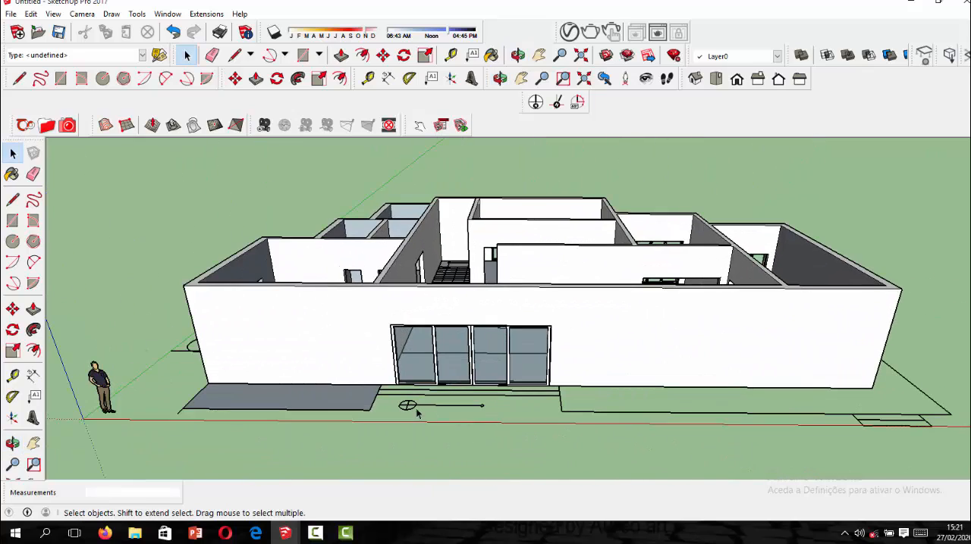
pyautogui.moveTo(483, 408); pyautogui.dragTo(604, 336, button='middle')
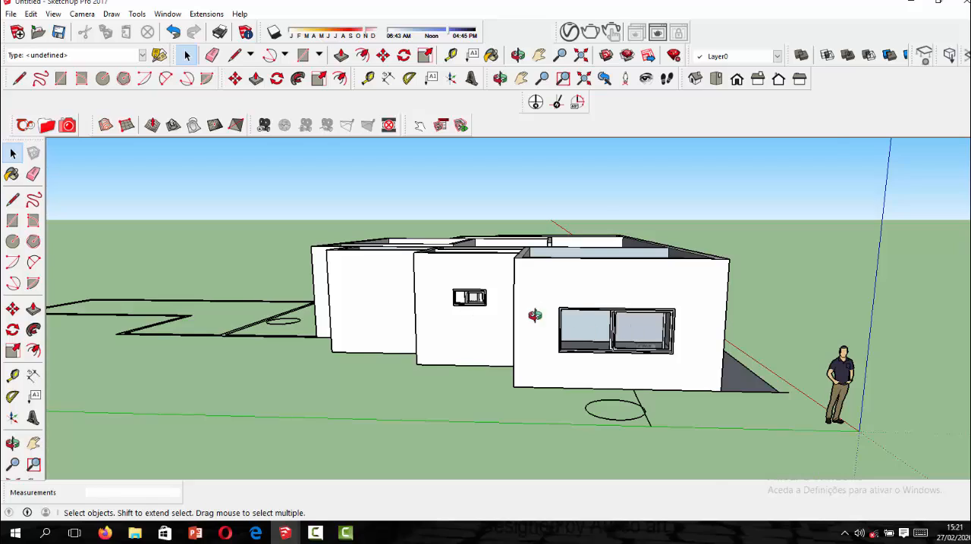
pyautogui.moveTo(534, 316); pyautogui.dragTo(174, 342, button='middle')
pyautogui.scroll(-4, 416, 377)
pyautogui.moveTo(417, 377); pyautogui.dragTo(713, 500, button='middle')
pyautogui.moveTo(455, 352); pyautogui.dragTo(605, 367, button='middle')
pyautogui.scroll(3, 605, 367)
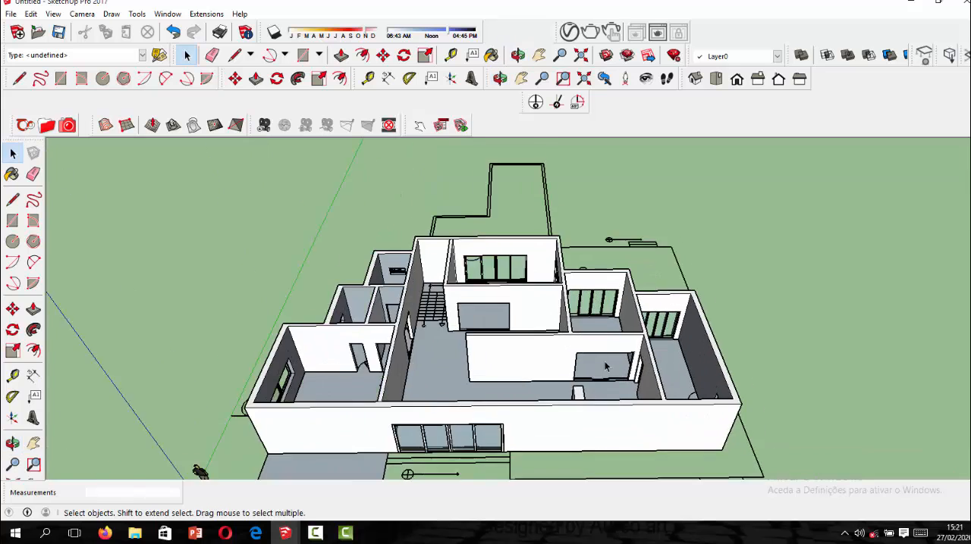
pyautogui.scroll(4, 605, 367)
pyautogui.scroll(-5, 534, 363)
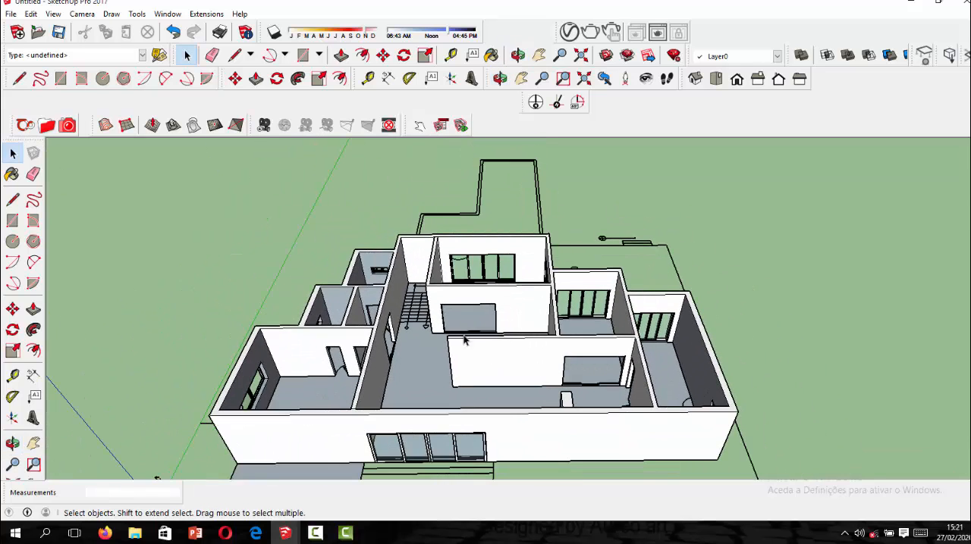
# Import the sliding glass door and move it about 0.18 m into the lower corner of the interior wall's empty opening.
pyautogui.click(9, 16)
pyautogui.click(72, 190)
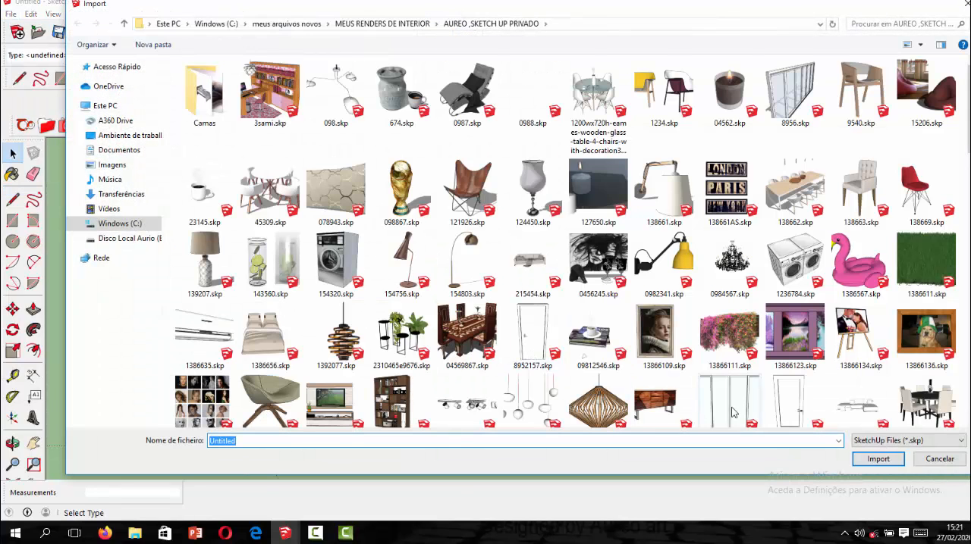
pyautogui.click(733, 411)
pyautogui.click(884, 463)
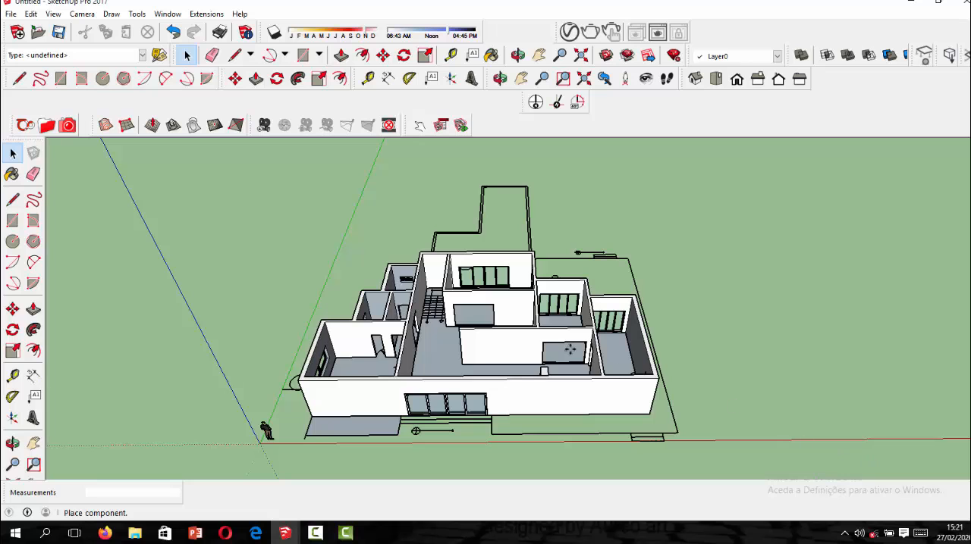
pyautogui.scroll(8, 506, 322)
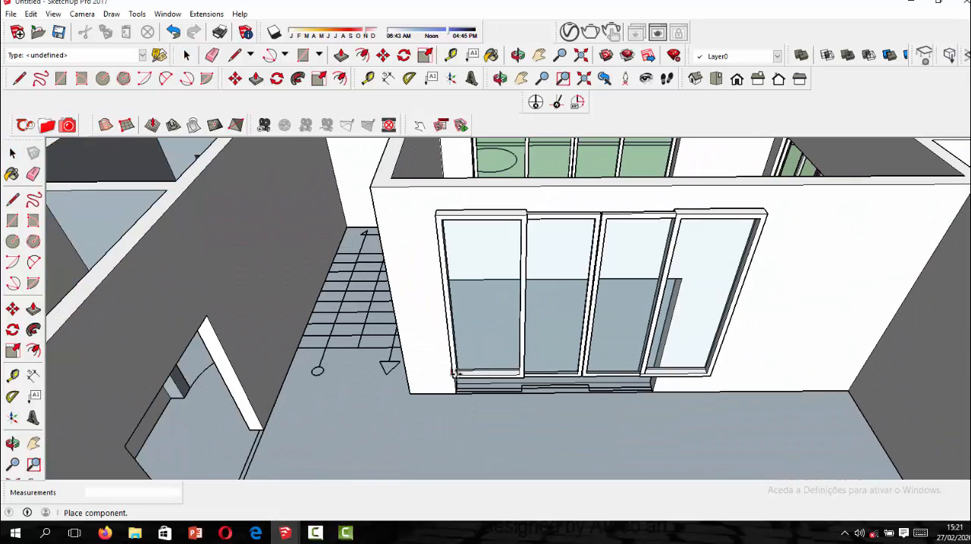
pyautogui.click(461, 386)
pyautogui.scroll(3, 467, 388)
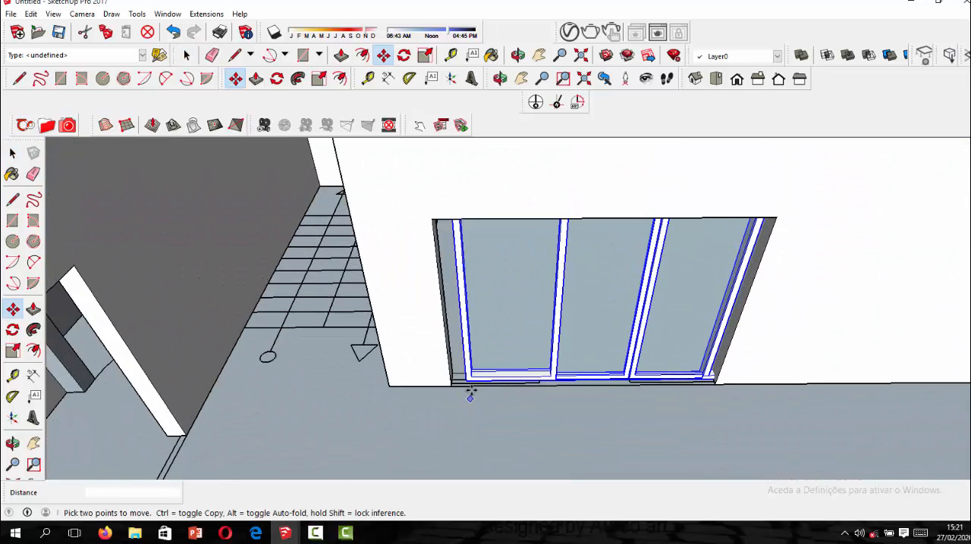
pyautogui.click(465, 377)
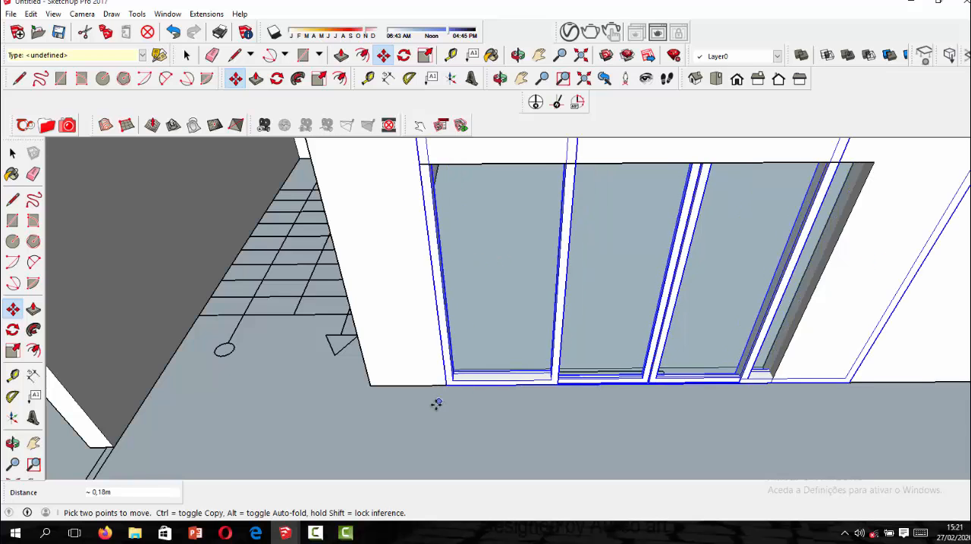
# Scale the sliding door by its upper corner down to the size of the interior opening and end the Scale command.
pyautogui.scroll(-4, 437, 403)
pyautogui.click(425, 56)
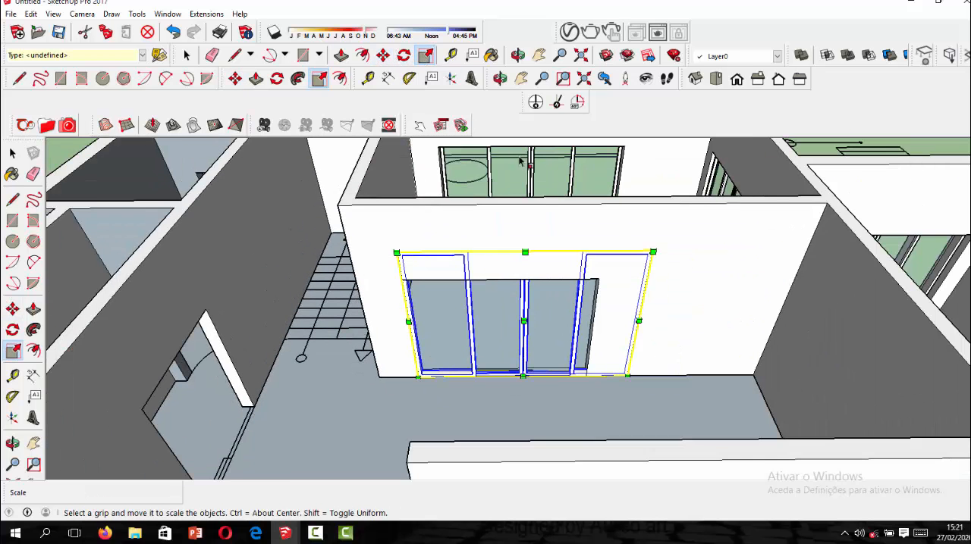
pyautogui.moveTo(653, 251); pyautogui.dragTo(613, 275)
pyautogui.scroll(2, 563, 292)
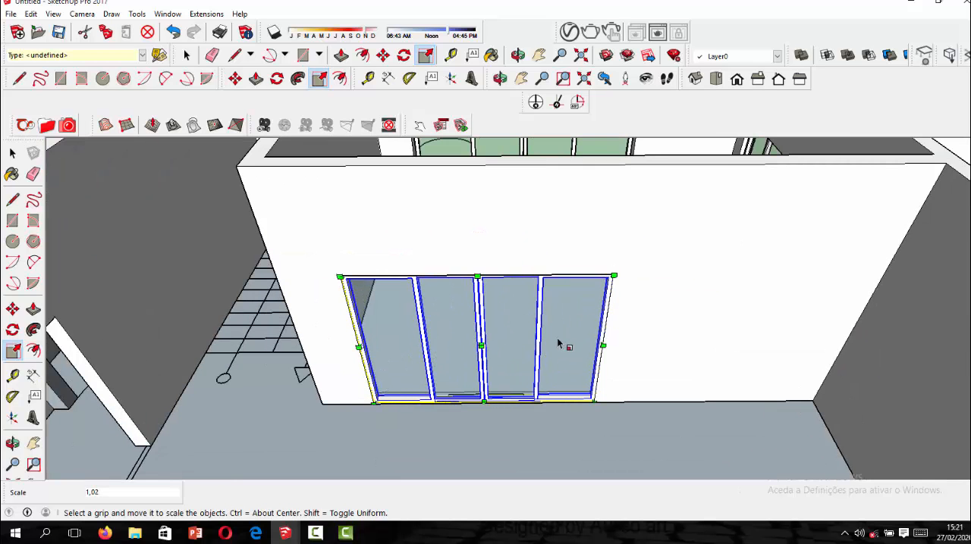
pyautogui.click(12, 153)
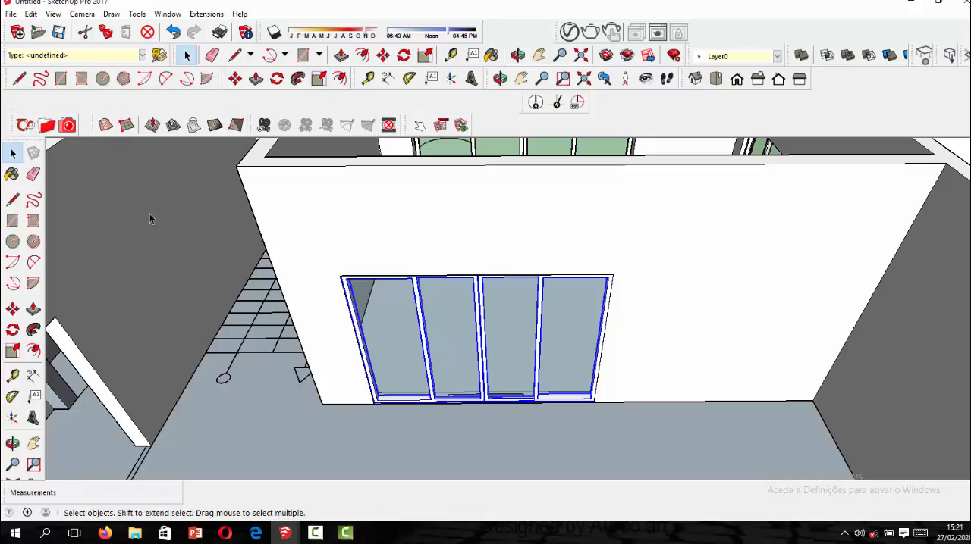
pyautogui.scroll(-6, 463, 225)
pyautogui.moveTo(481, 368); pyautogui.dragTo(502, 391, button='middle')
pyautogui.click(156, 287)
# Copy the fitted interior sliding door about 7.73 m by its lower corner to the empty opening in the parallel interior wall.
pyautogui.scroll(-4, 528, 321)
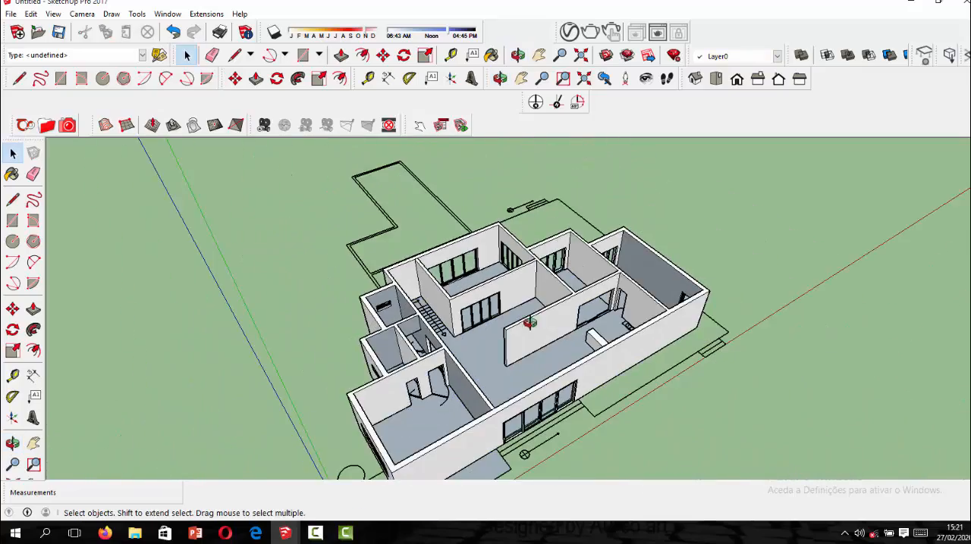
pyautogui.moveTo(528, 321); pyautogui.dragTo(393, 330, button='middle')
pyautogui.scroll(6, 447, 303)
pyautogui.click(450, 307)
pyautogui.scroll(2, 451, 309)
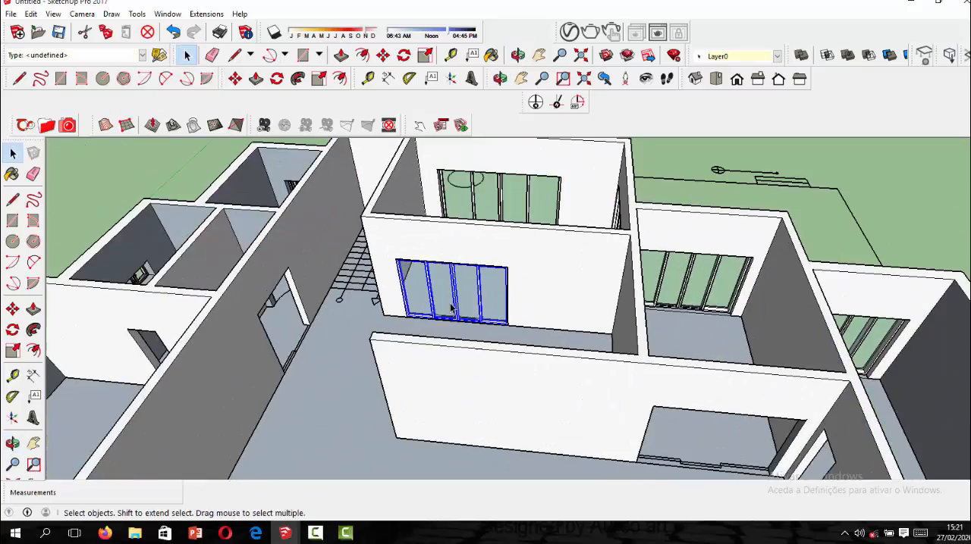
pyautogui.click(238, 82)
pyautogui.press('ctrl')
pyautogui.click(410, 318)
pyautogui.scroll(-2, 637, 349)
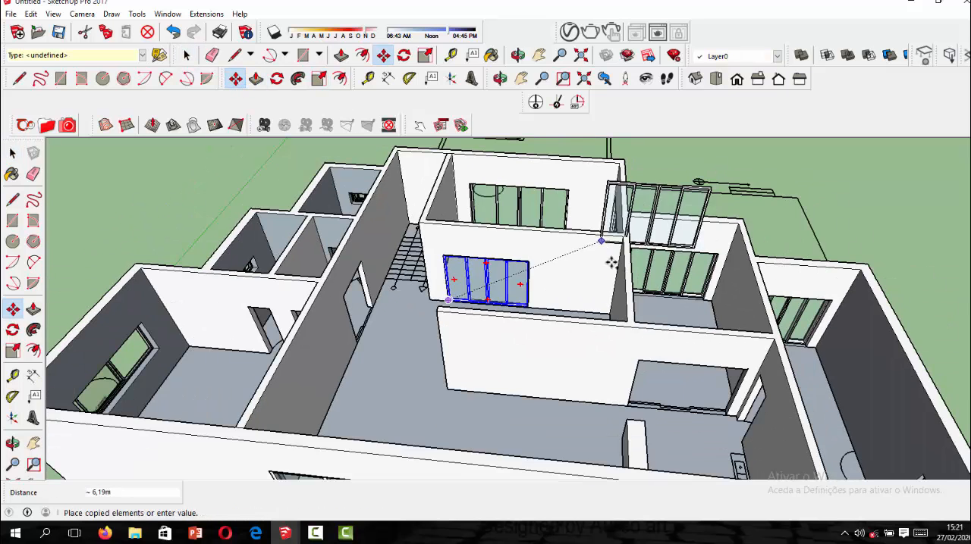
pyautogui.scroll(5, 644, 417)
pyautogui.click(605, 404)
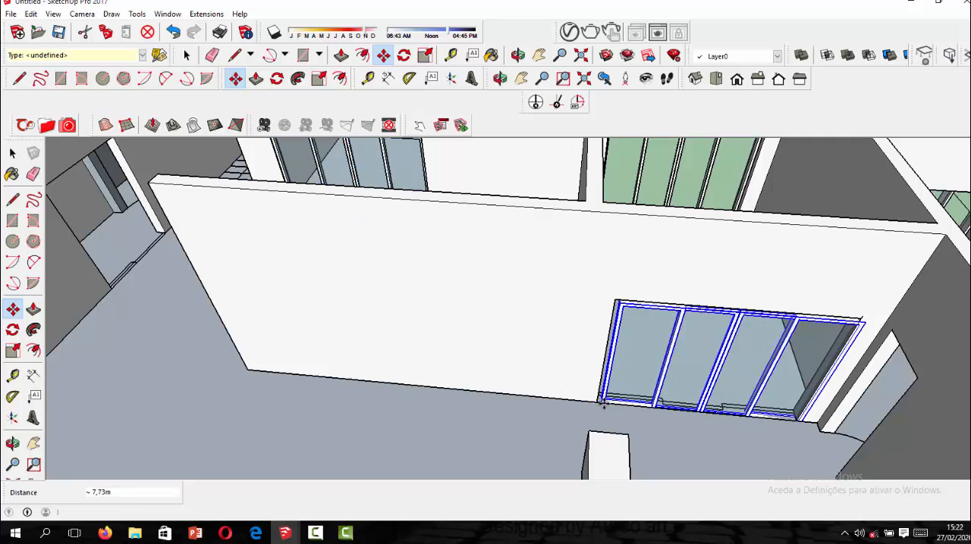
# Move the copied sliding door about 0.07 m so its lower corner meets the opening's lower corner.
pyautogui.scroll(4, 600, 398)
pyautogui.click(593, 398)
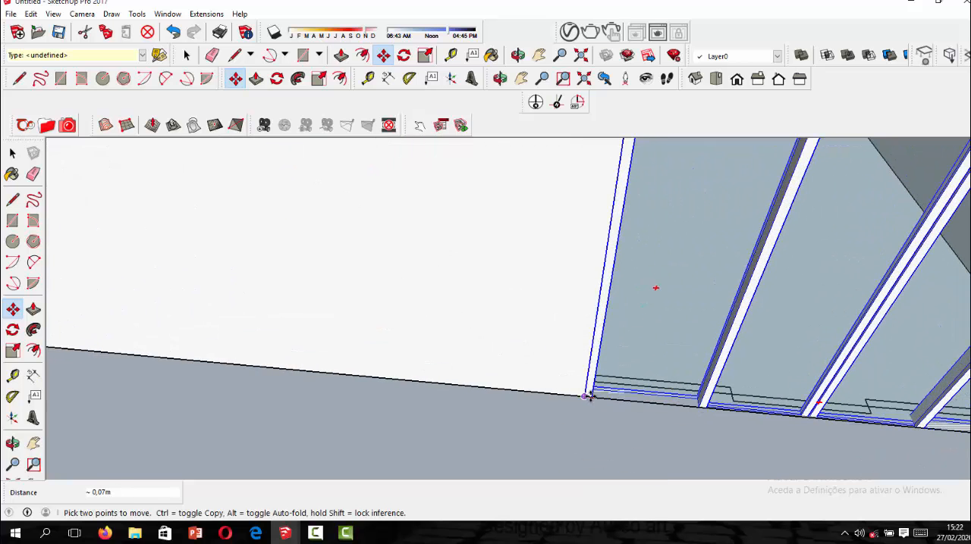
pyautogui.click(584, 391)
# Scale the copied sliding door to fit the opening's height and wall depth, and end the Scale command.
pyautogui.scroll(-3, 483, 336)
pyautogui.scroll(2, 552, 280)
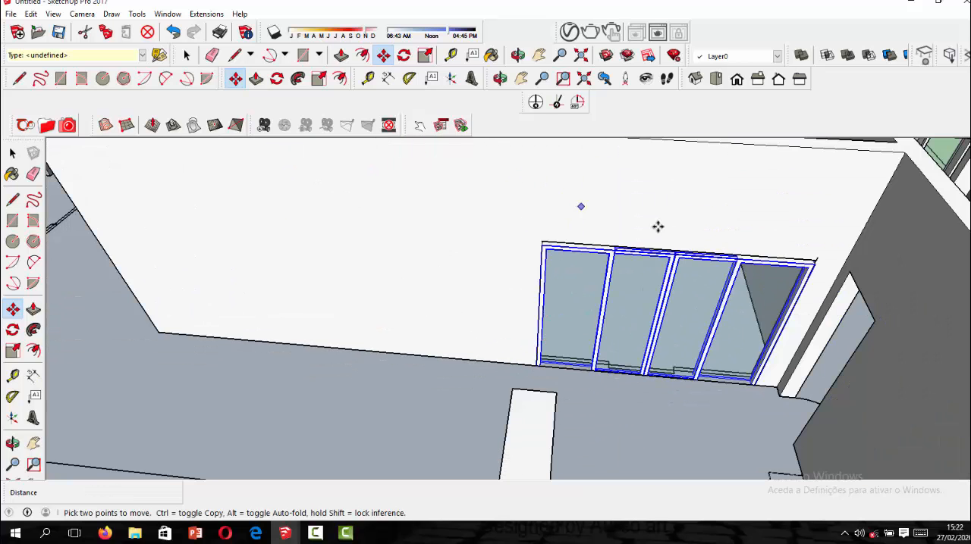
pyautogui.scroll(3, 817, 270)
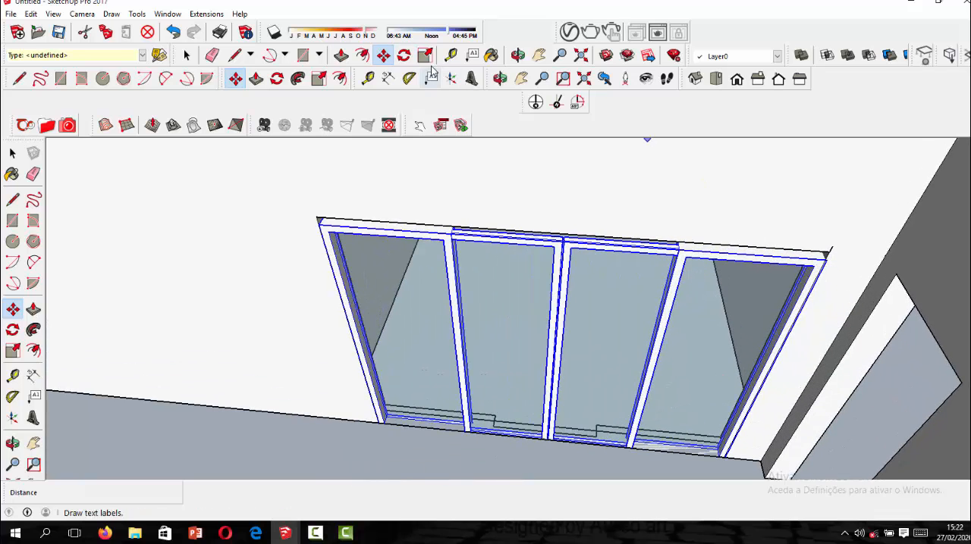
pyautogui.click(424, 55)
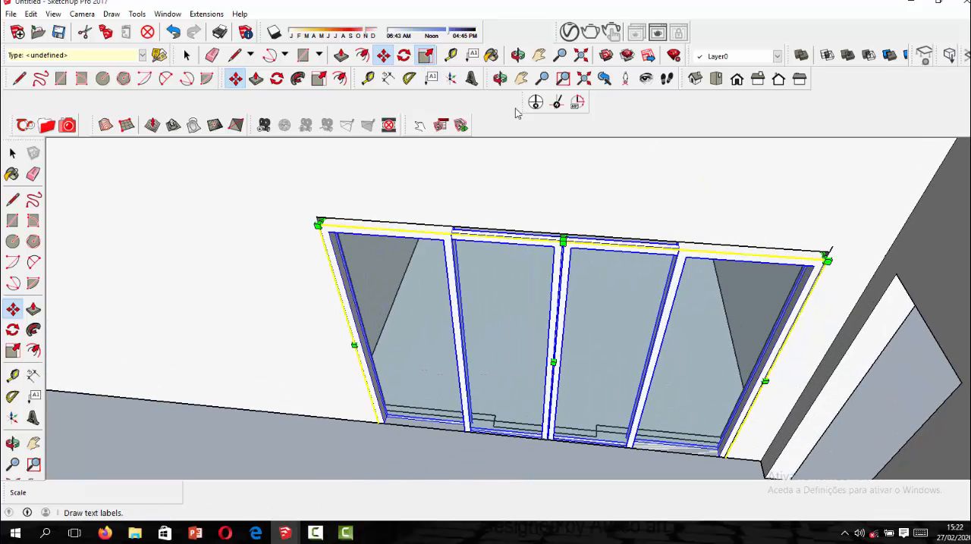
pyautogui.click(563, 242)
pyautogui.press('Escape')
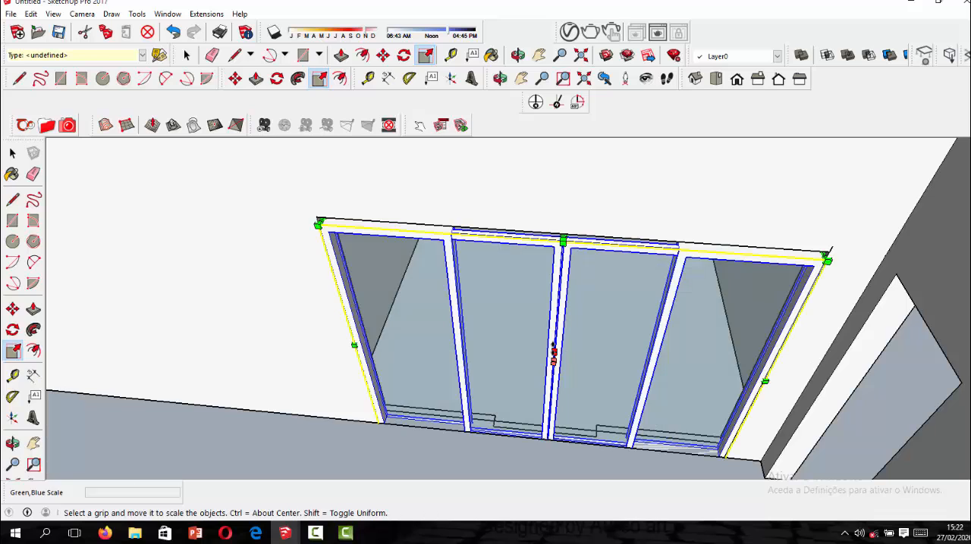
pyautogui.click(554, 356)
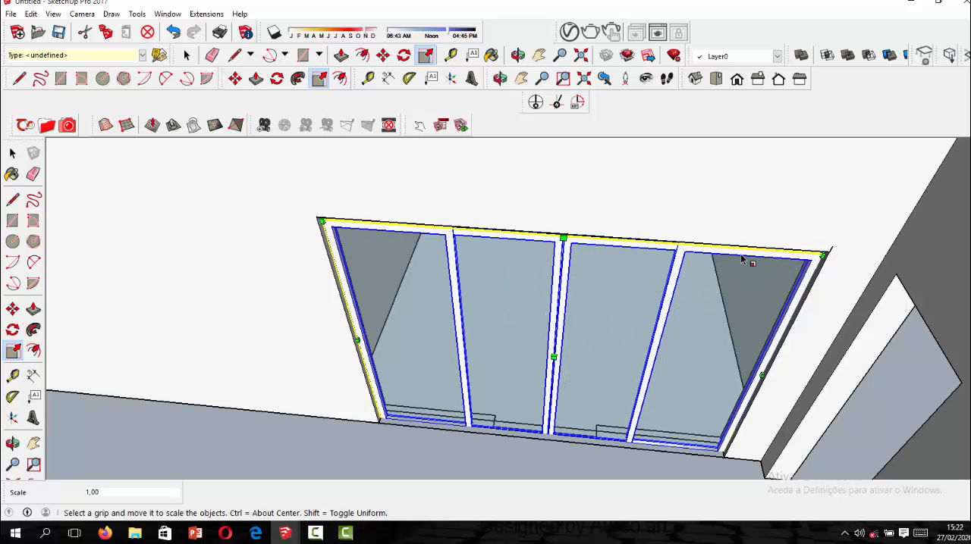
pyautogui.click(12, 153)
# Examine the whole house from above to check the doors and windows fitted in its openings.
pyautogui.scroll(-2, 182, 189)
pyautogui.scroll(-6, 508, 276)
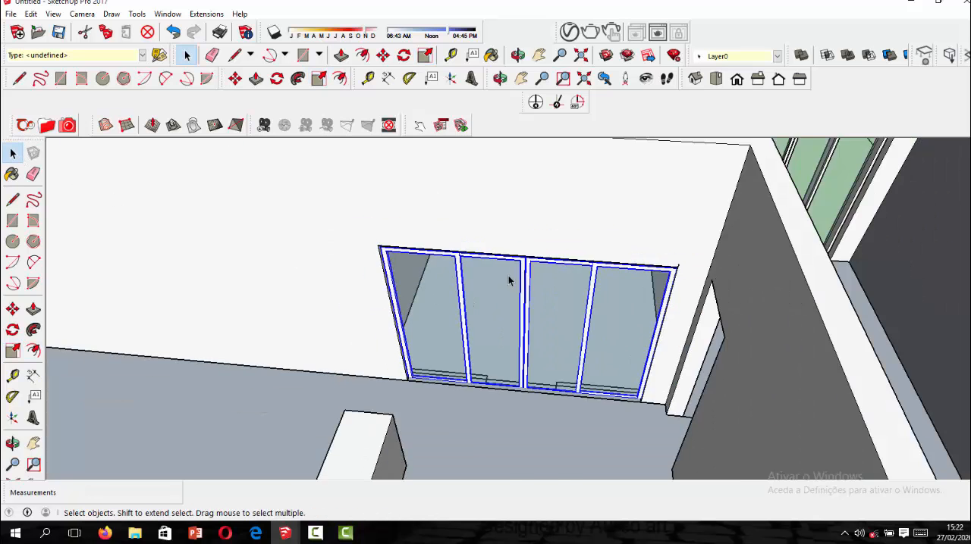
pyautogui.scroll(-3, 671, 292)
pyautogui.moveTo(671, 291); pyautogui.dragTo(320, 281, button='middle')
pyautogui.scroll(3, 321, 282)
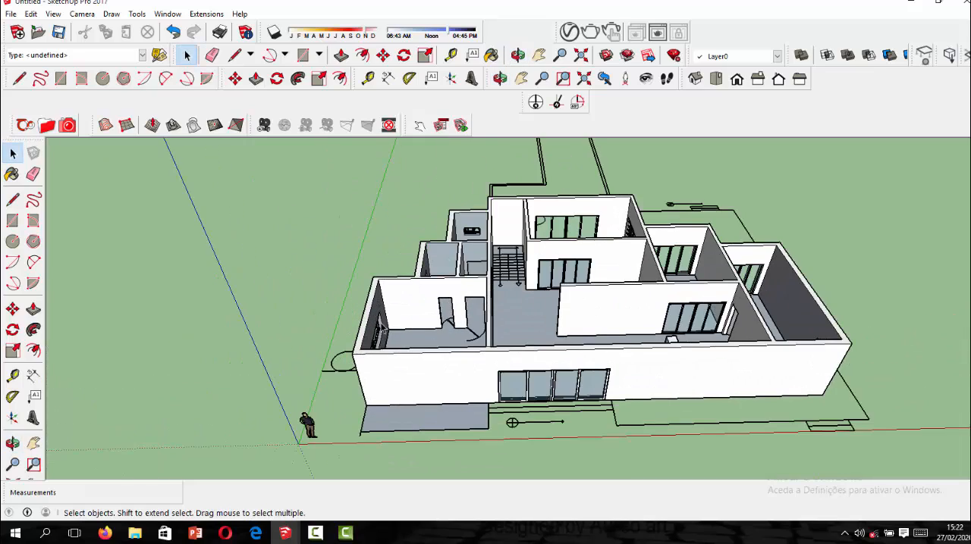
pyautogui.scroll(-2, 458, 311)
pyautogui.scroll(4, 645, 347)
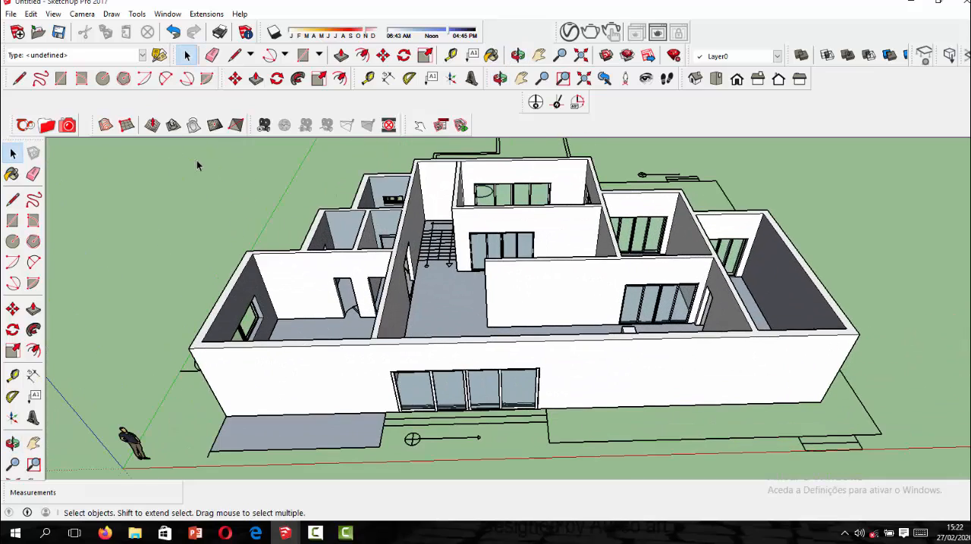
pyautogui.scroll(-1, 449, 305)
pyautogui.moveTo(407, 279); pyautogui.dragTo(339, 326, button='middle')
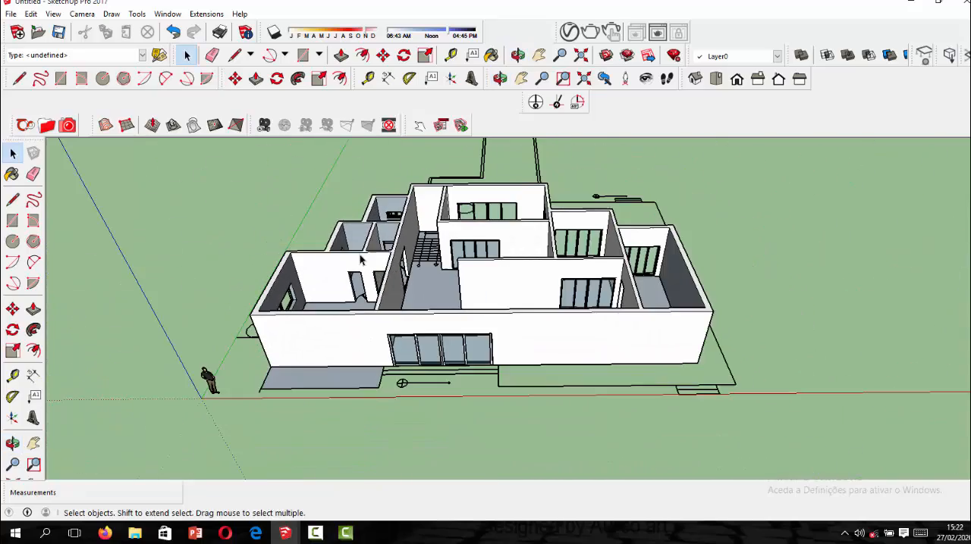
pyautogui.click(315, 533)
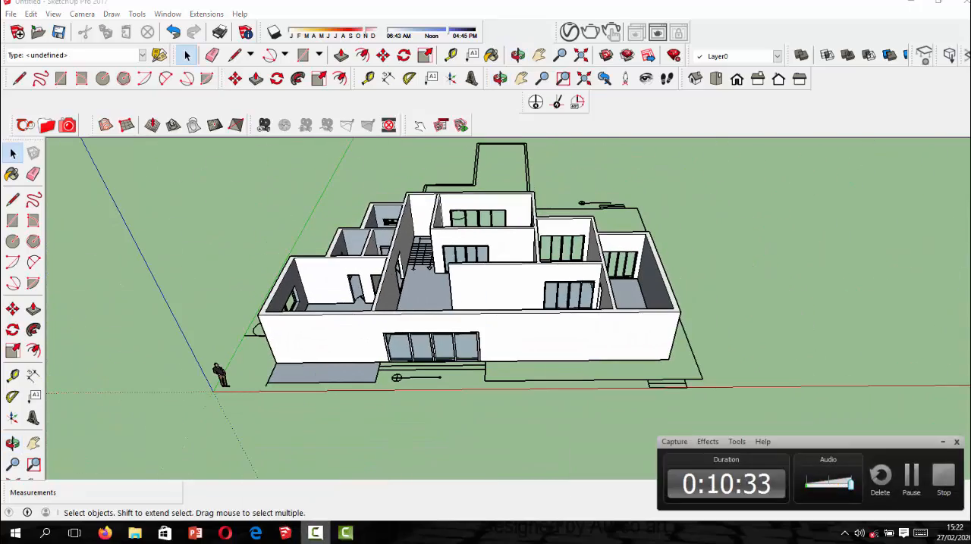
pyautogui.click(931, 477)
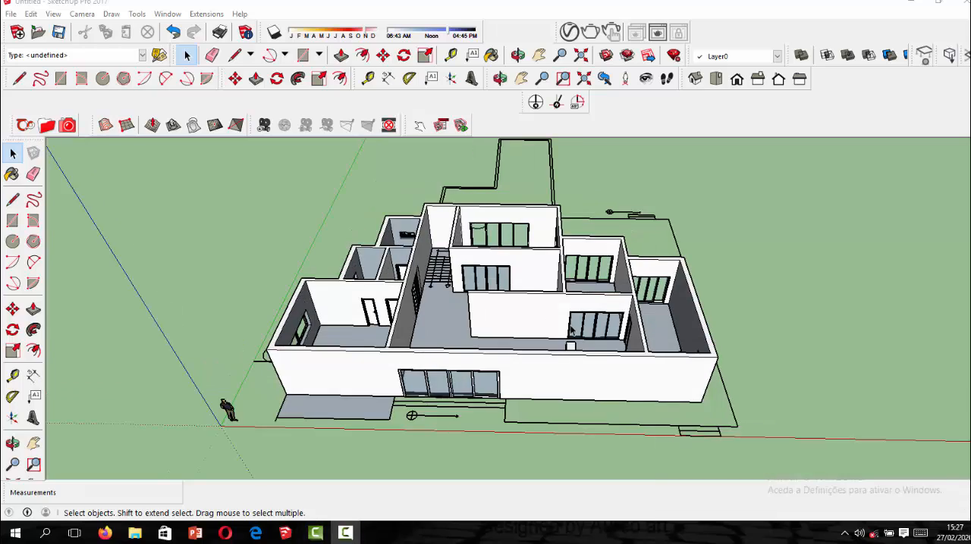
# Inspect the single-leaf doors fitted in the interior walls, selecting each one, and clear the selection with the whole house in view.
pyautogui.moveTo(570, 331); pyautogui.dragTo(766, 362, button='middle')
pyautogui.moveTo(568, 323); pyautogui.dragTo(527, 386, button='middle')
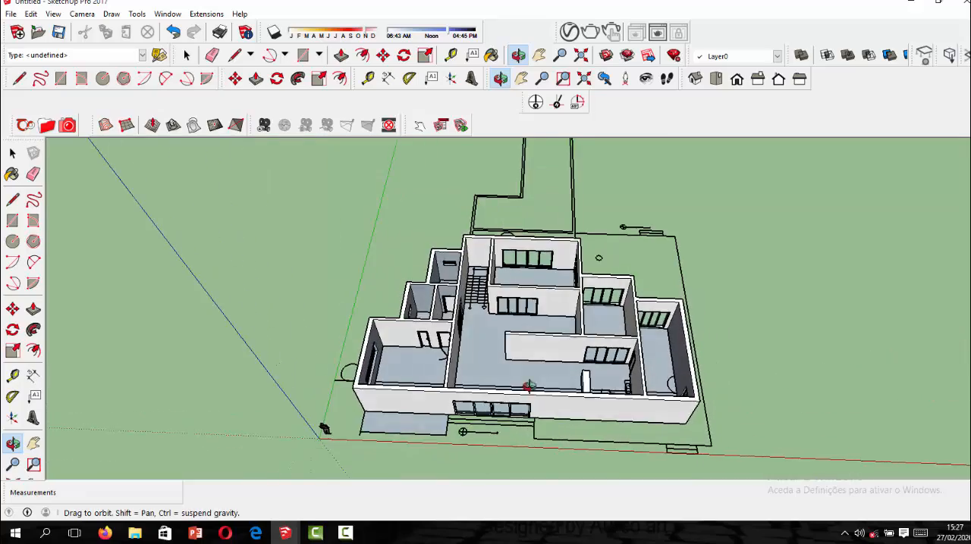
pyautogui.scroll(8, 423, 335)
pyautogui.click(432, 342)
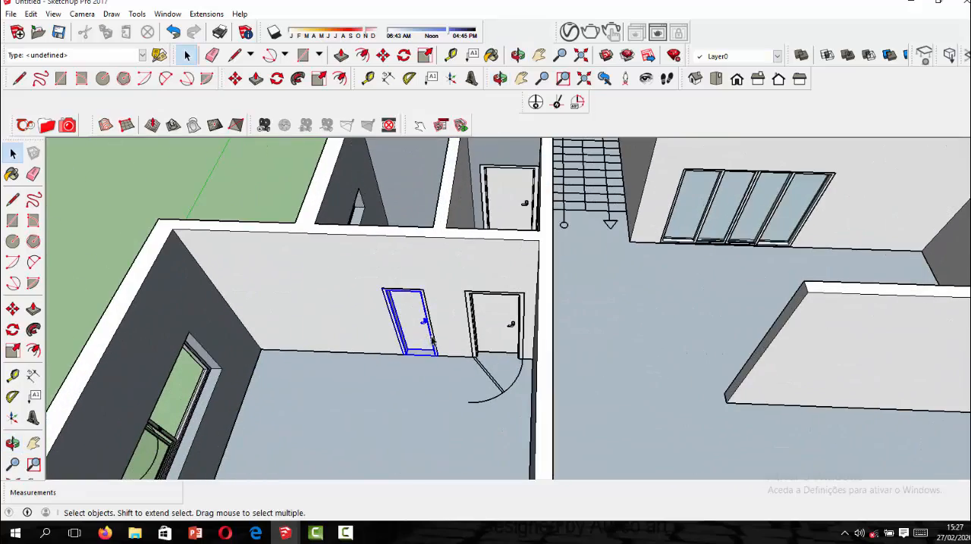
pyautogui.click(497, 334)
pyautogui.scroll(-5, 496, 334)
pyautogui.moveTo(496, 333); pyautogui.dragTo(250, 464, button='middle')
pyautogui.moveTo(544, 274); pyautogui.dragTo(651, 199, button='middle')
pyautogui.scroll(3, 531, 285)
pyautogui.scroll(-4, 521, 278)
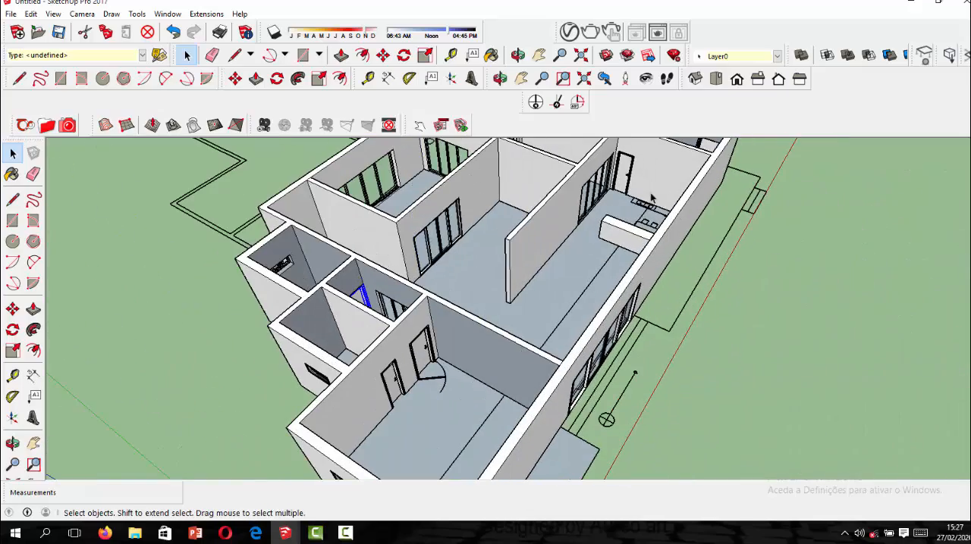
pyautogui.click(625, 176)
pyautogui.moveTo(698, 270); pyautogui.dragTo(448, 275, button='middle')
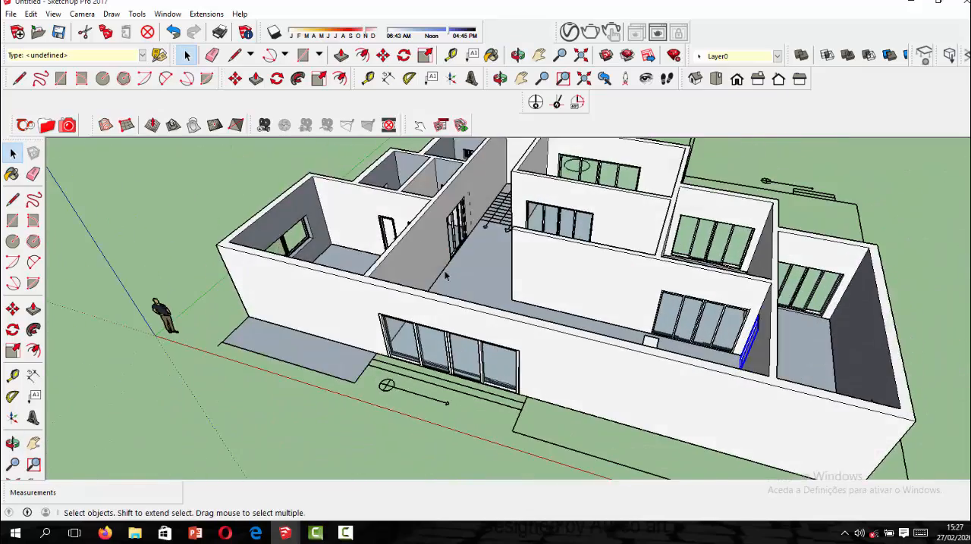
pyautogui.scroll(-4, 447, 281)
pyautogui.moveTo(446, 324); pyautogui.dragTo(499, 293, button='middle')
pyautogui.scroll(3, 509, 270)
pyautogui.scroll(-3, 490, 278)
pyautogui.click(291, 195)
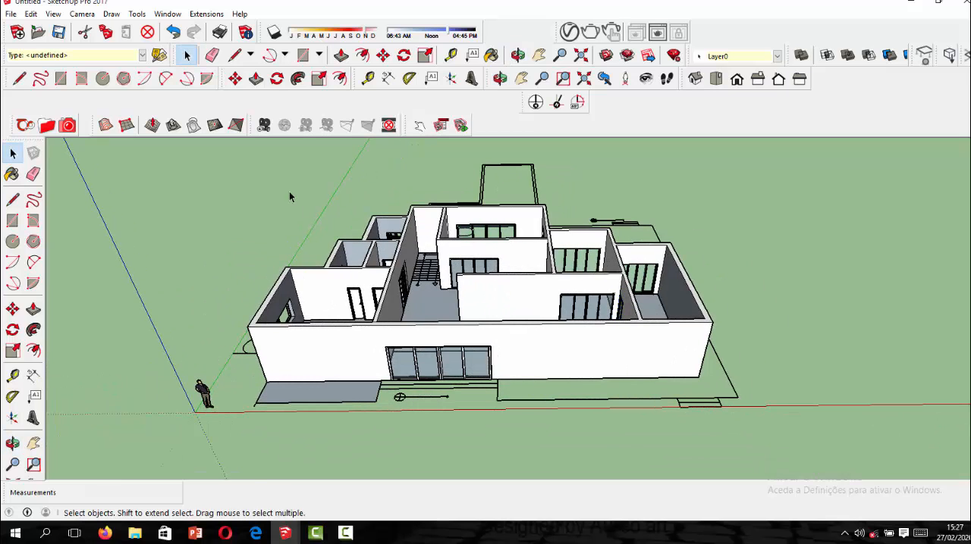
# Start saving the model to the Documents folder with the file name "my project of sketch up course".
pyautogui.click(60, 34)
pyautogui.click(240, 417)
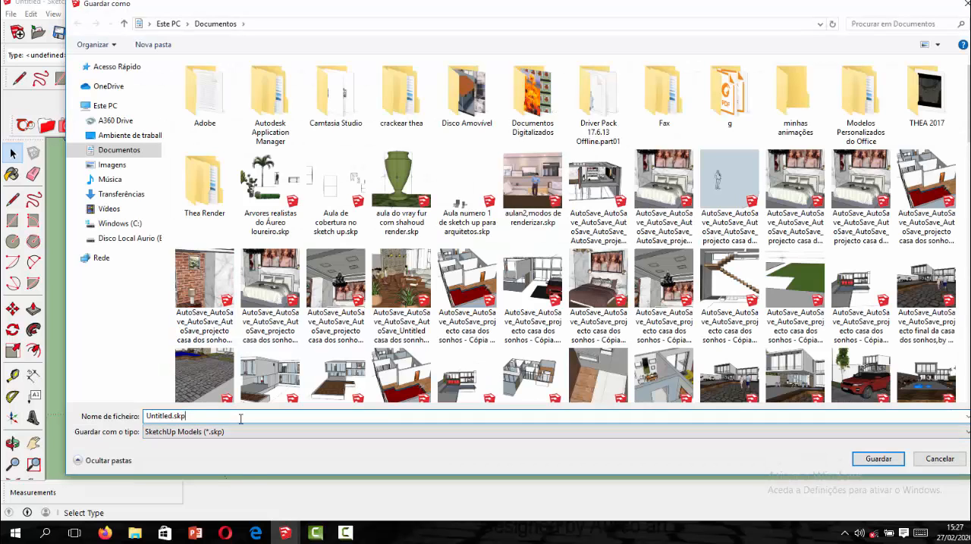
pyautogui.press('BackSpace')
pyautogui.press('BackSpace')
pyautogui.press('BackSpace')
pyautogui.press('BackSpace')
pyautogui.press('BackSpace')
pyautogui.press('BackSpace')
pyautogui.press('BackSpace')
pyautogui.press('BackSpace')
pyautogui.press('BackSpace')
pyautogui.press('BackSpace')
pyautogui.press('BackSpace')
pyautogui.press('BackSpace')
pyautogui.write('my project of sketch up course')
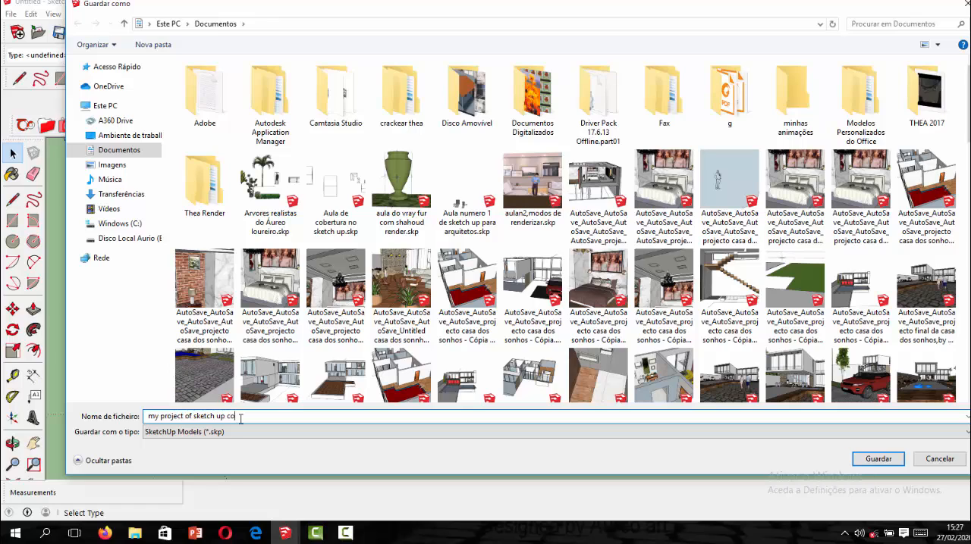
# Insert "final" before "project" in the file name, save the model, and answer the dialog that follows.
pyautogui.click(160, 418)
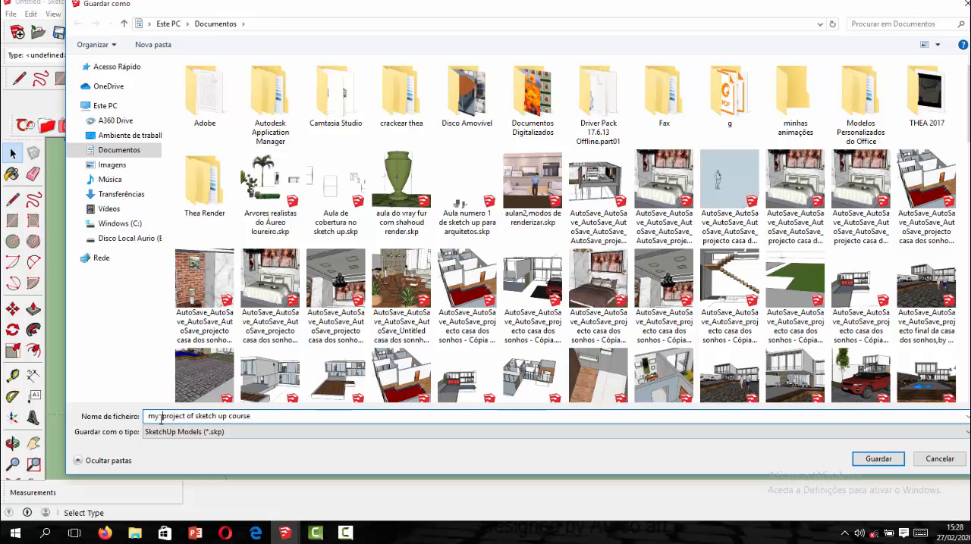
pyautogui.write('final')
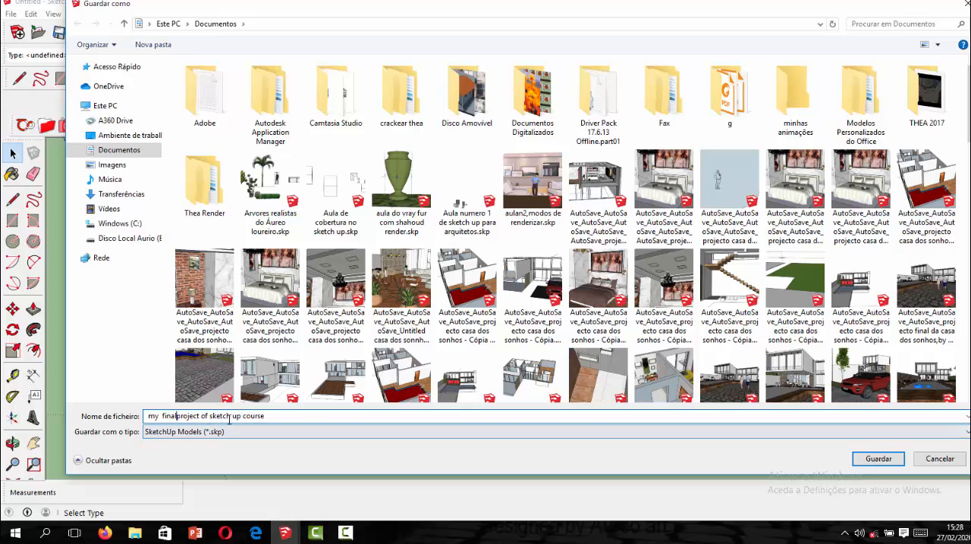
pyautogui.click(877, 460)
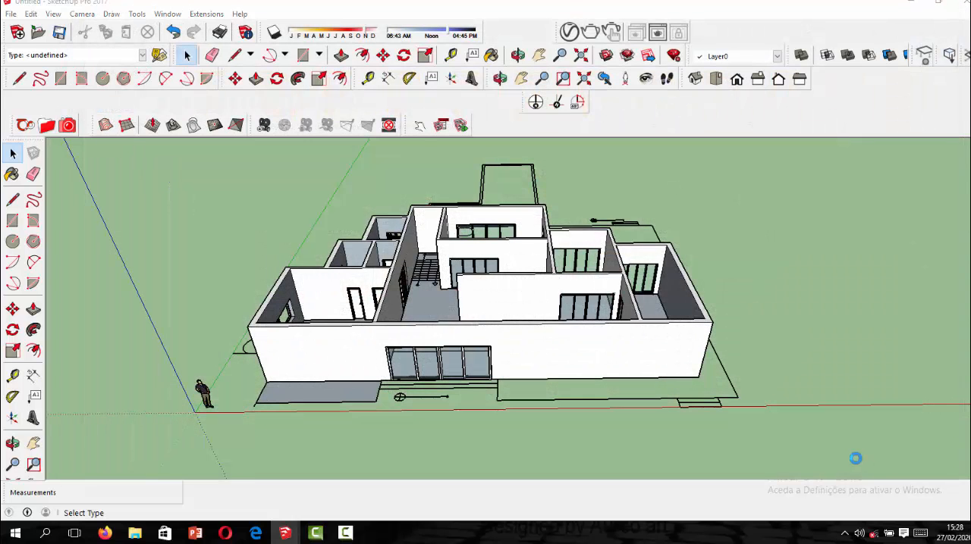
pyautogui.click(405, 287)
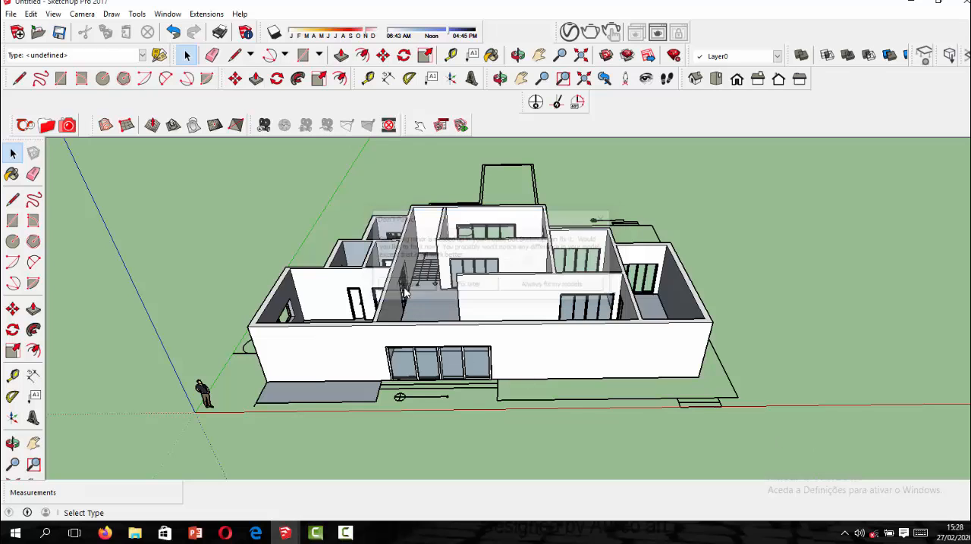
pyautogui.click(446, 279)
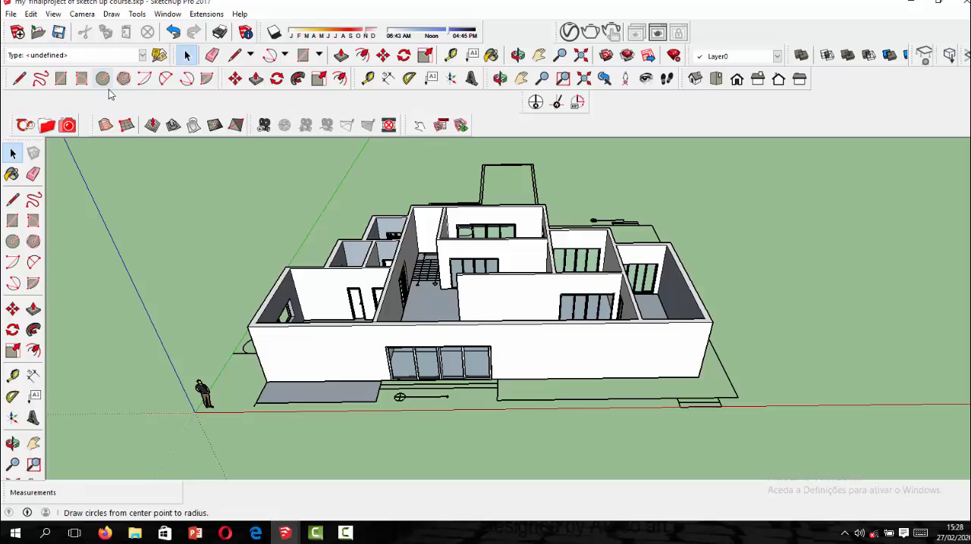
# View the saved house once more from the front and close SketchUp.
pyautogui.moveTo(292, 294); pyautogui.dragTo(420, 297, button='middle')
pyautogui.scroll(6, 463, 303)
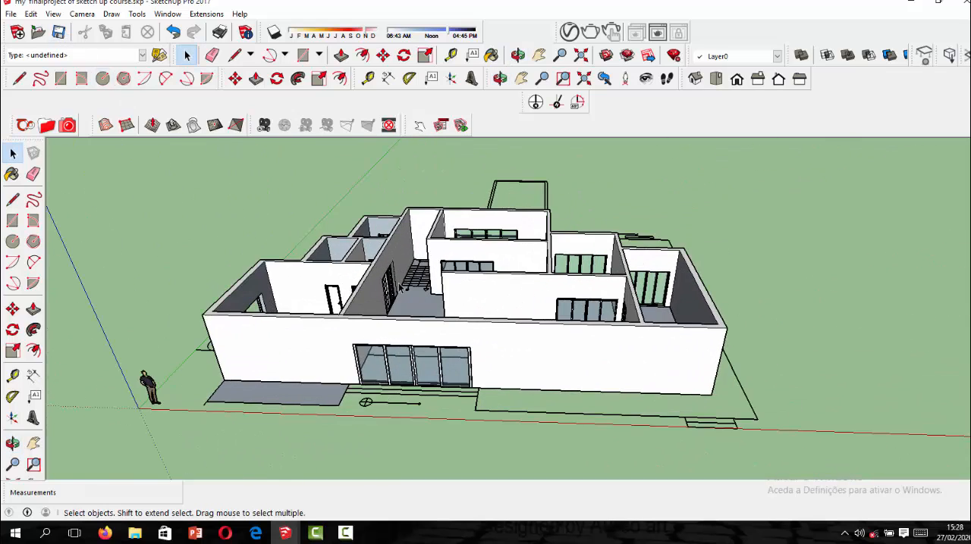
pyautogui.click(961, 6)
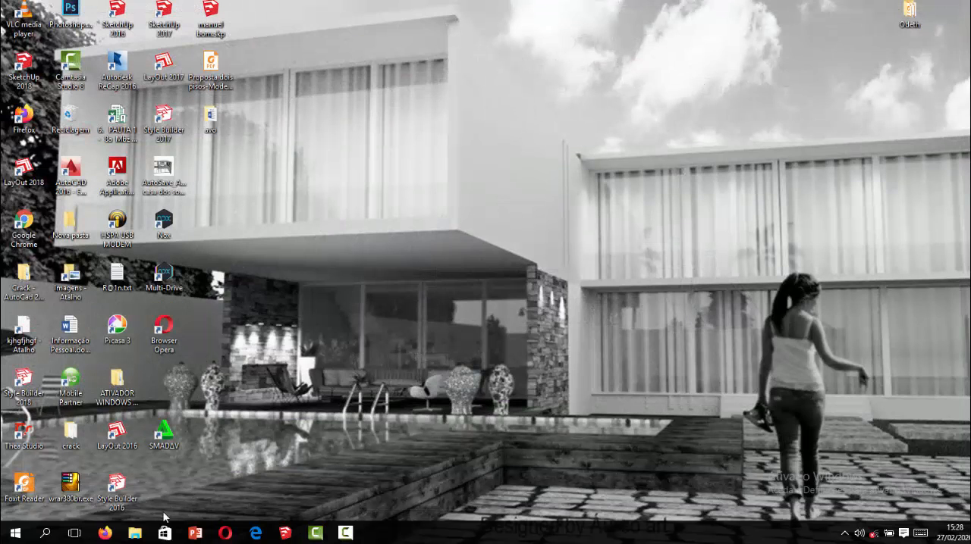
# Open the Documents folder in File Explorer and search it for "my" to locate the saved project file.
pyautogui.click(135, 533)
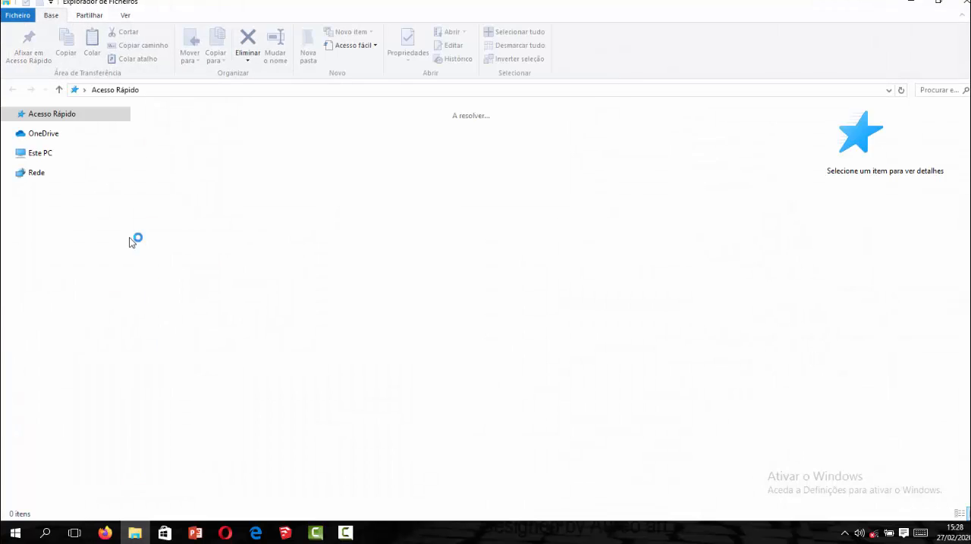
pyautogui.click(85, 196)
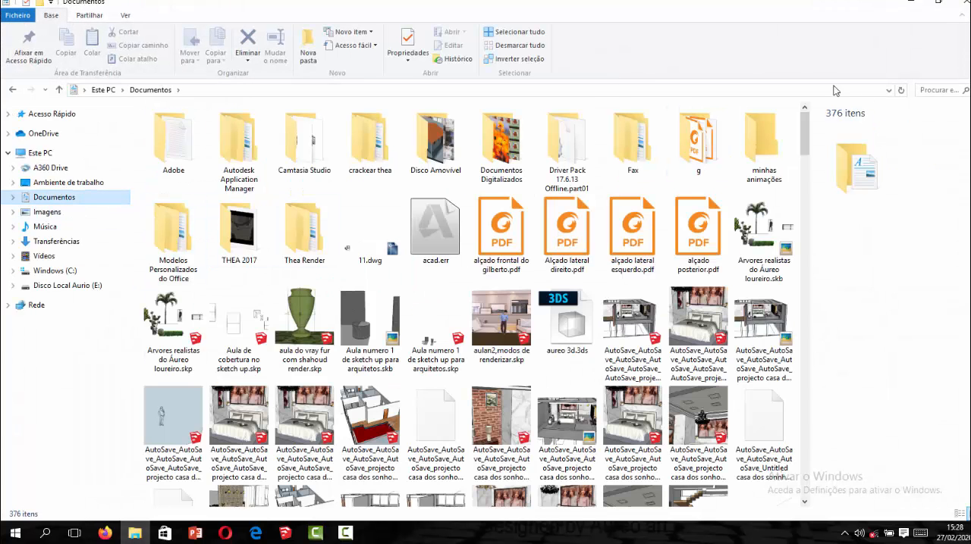
pyautogui.click(942, 90)
pyautogui.write('my')
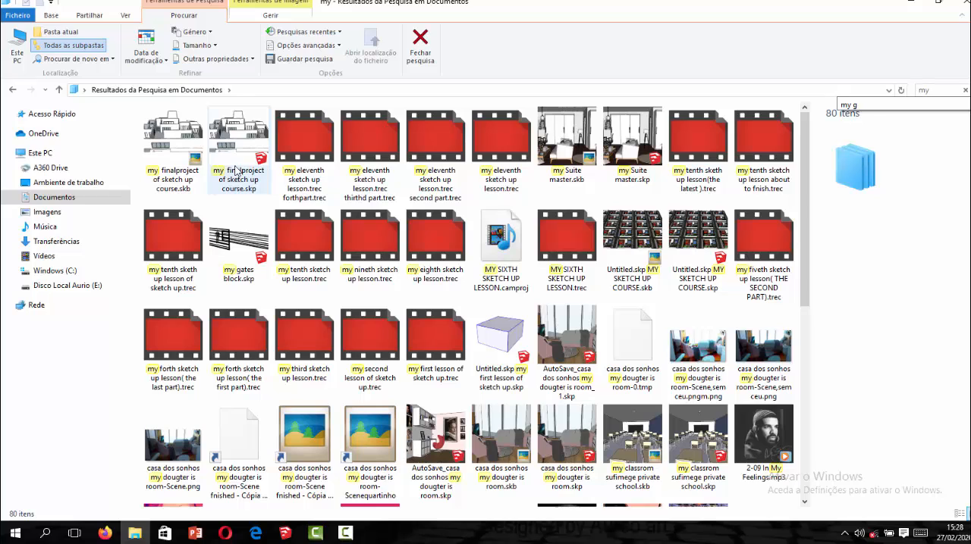
pyautogui.click(345, 533)
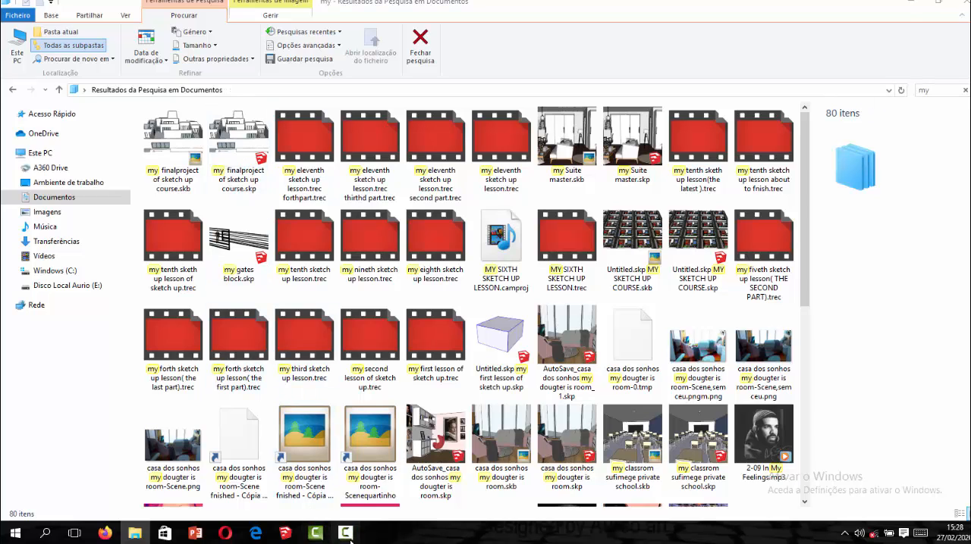